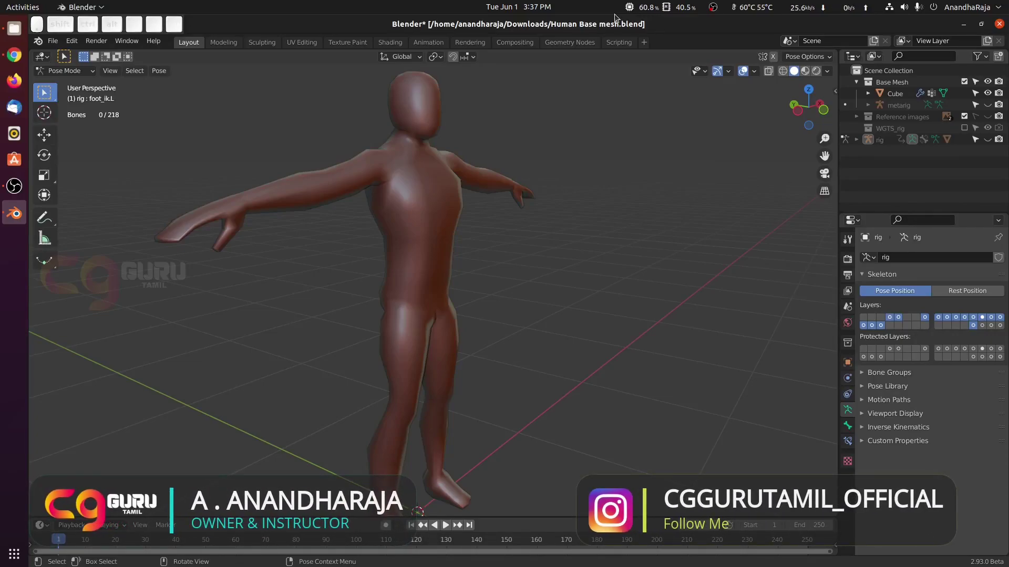
middle_drag(536, 276, 408, 285)
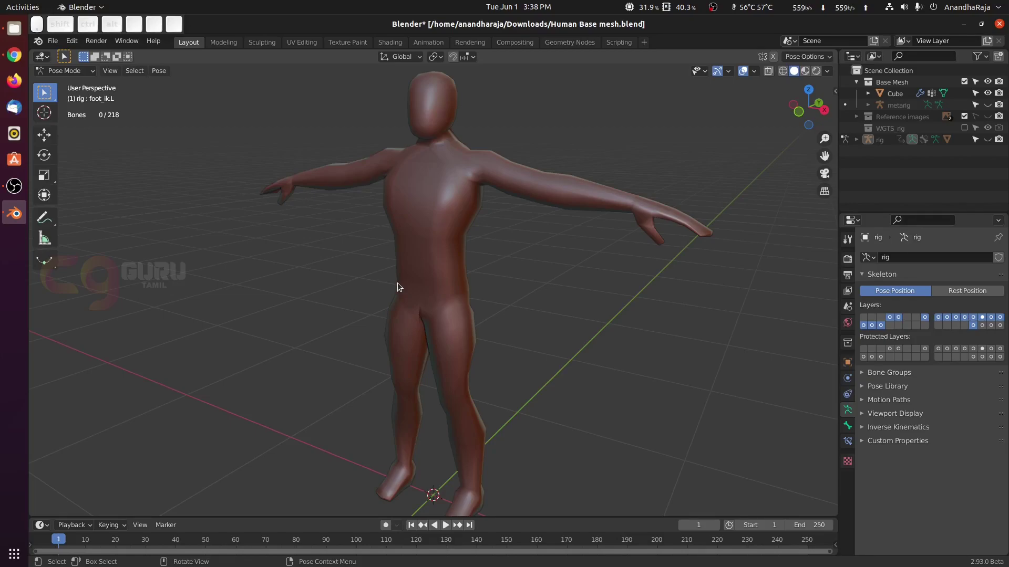
Step: Switch to Google Chrome and search Google for "athletic male blueprint"
click(15, 56)
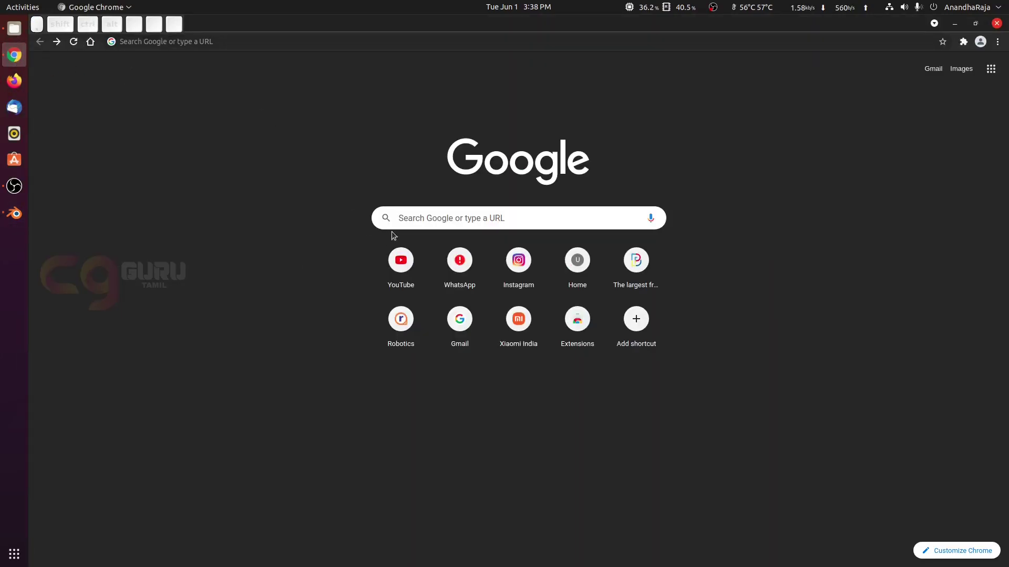
click(406, 222)
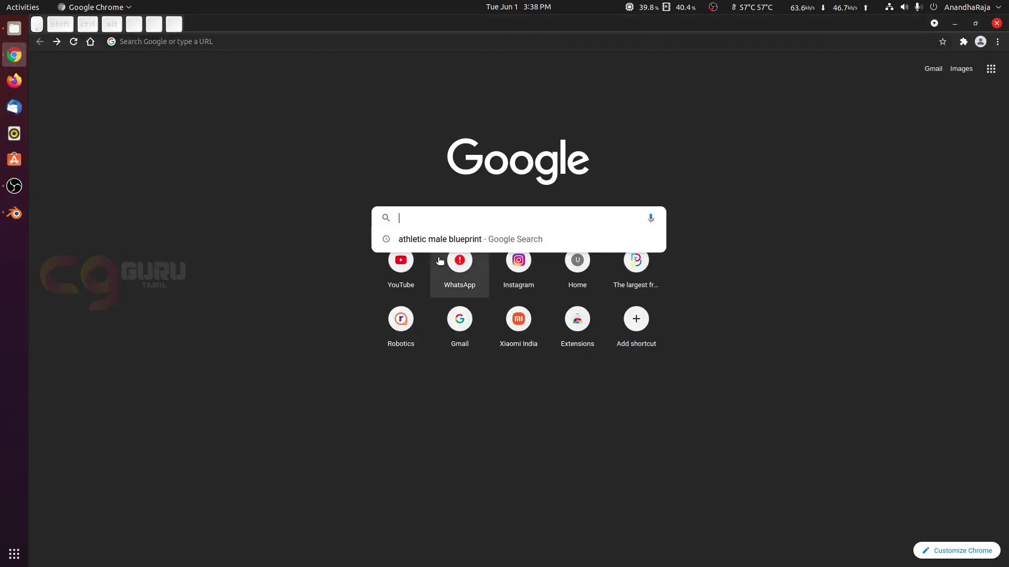
click(448, 243)
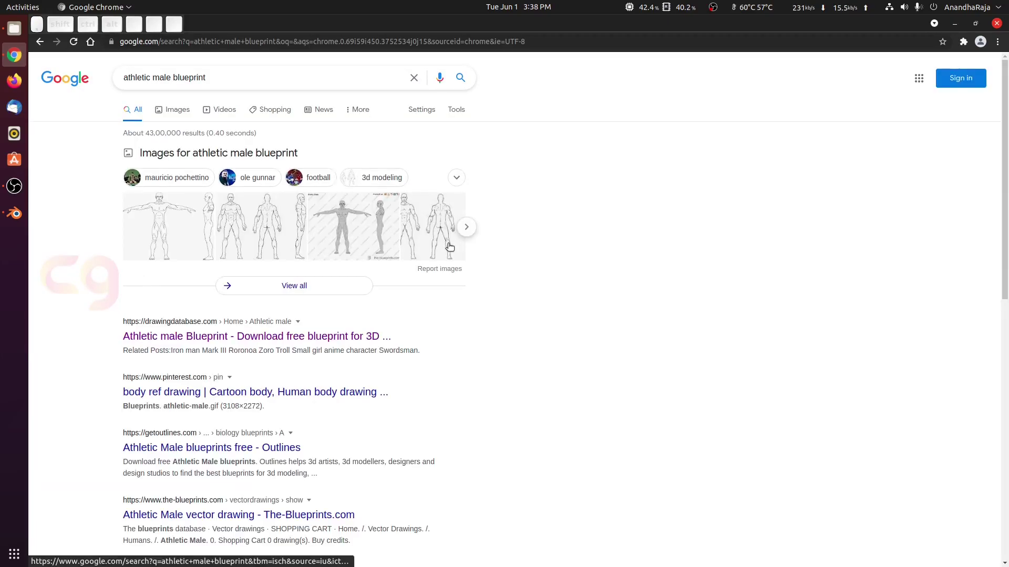
Step: Open the front-and-side athletic male blueprint from its drawingdatabase.com page as a full-size image
click(181, 215)
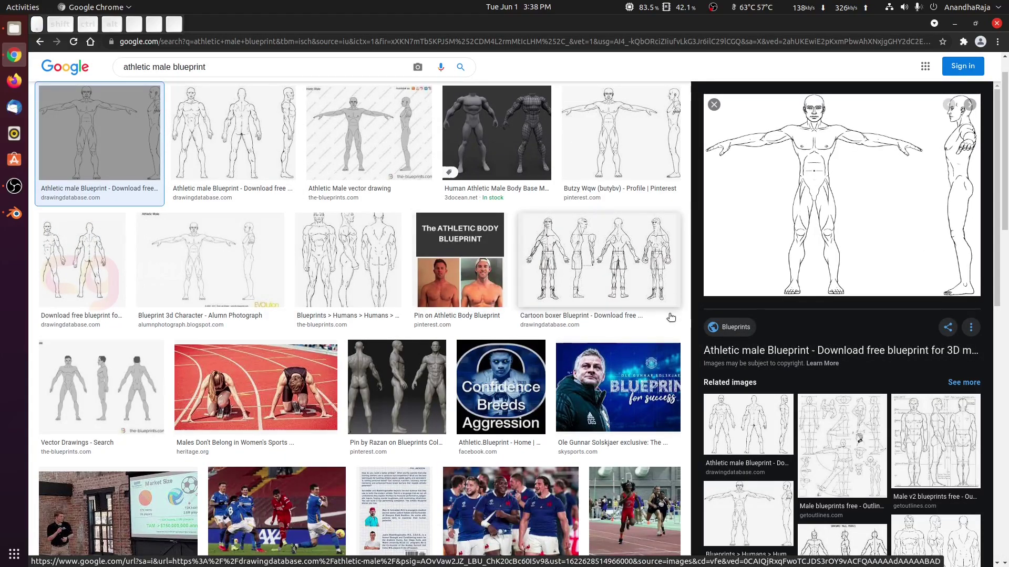
click(779, 350)
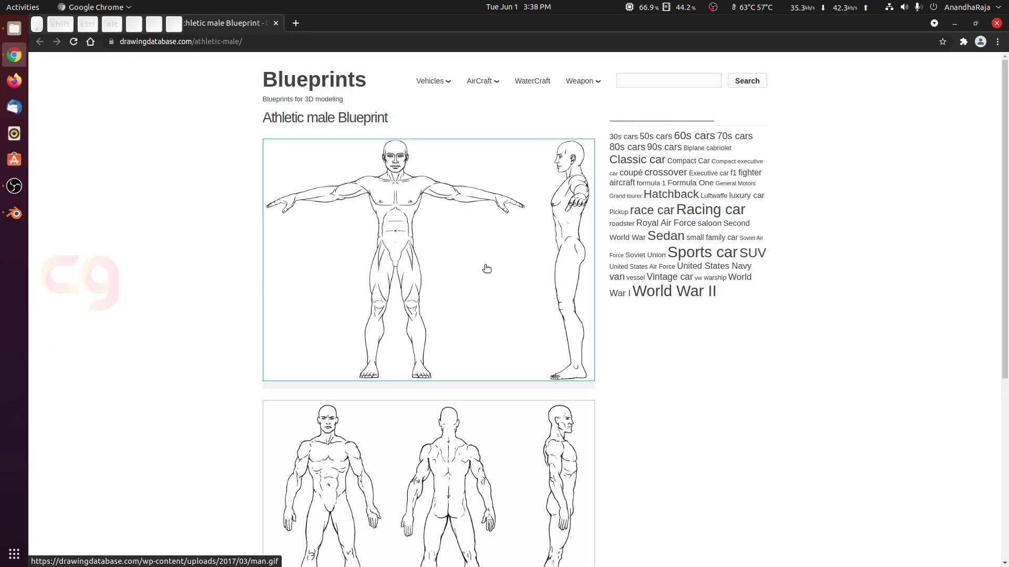
click(486, 268)
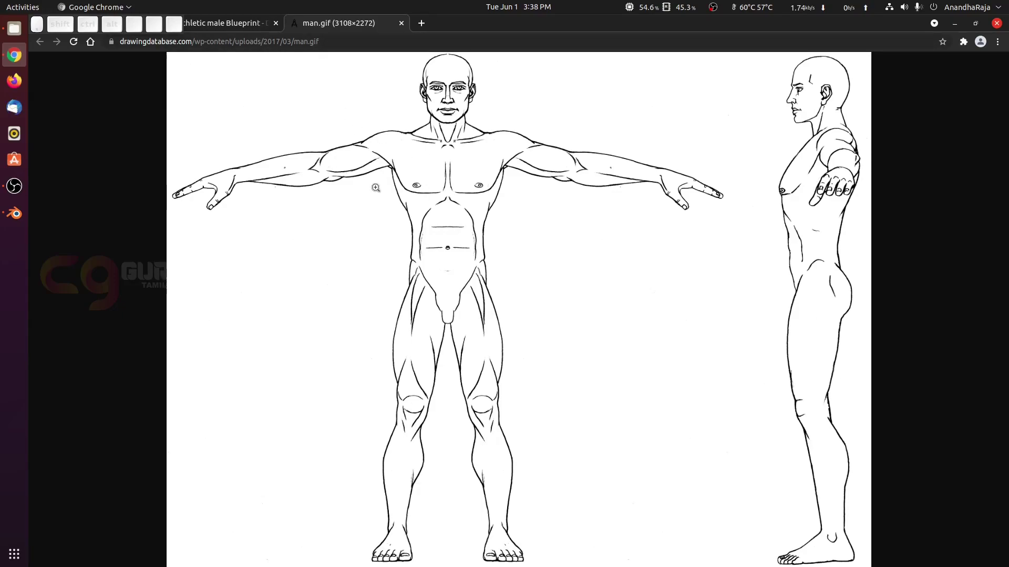
Step: Save the blueprint image as man.gif in the Images folder inside Reference Images
right_click(438, 226)
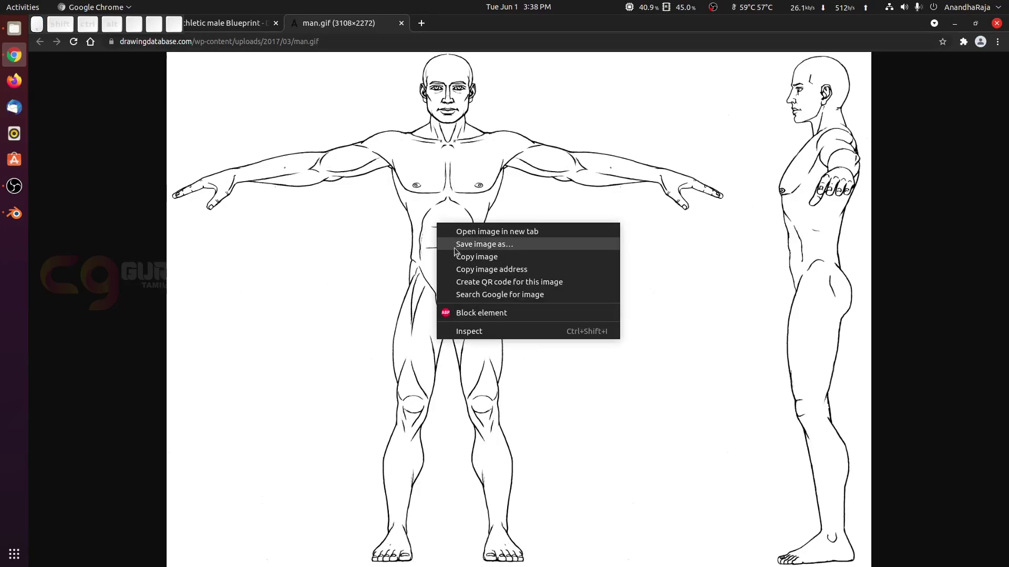
click(454, 245)
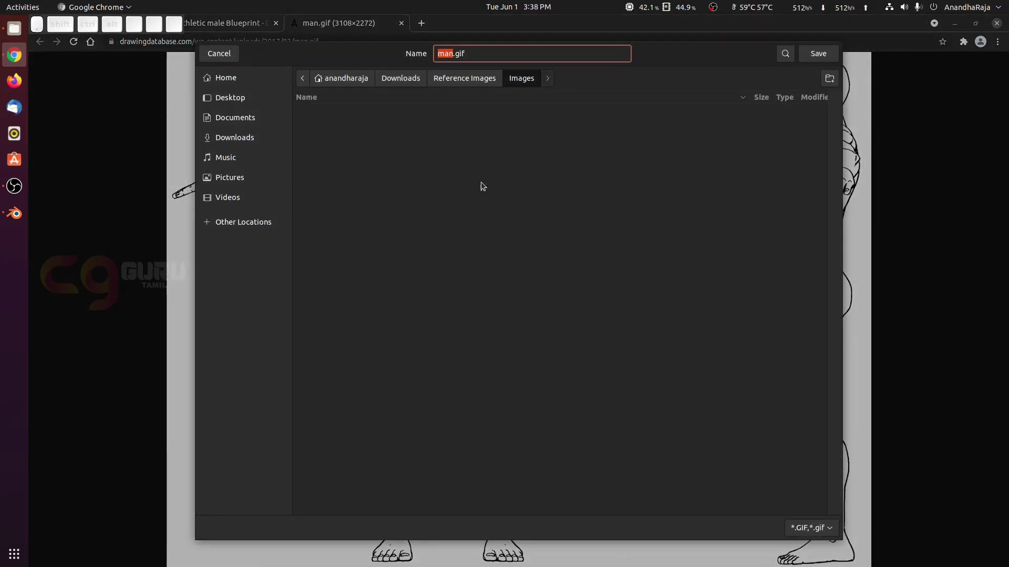
click(818, 53)
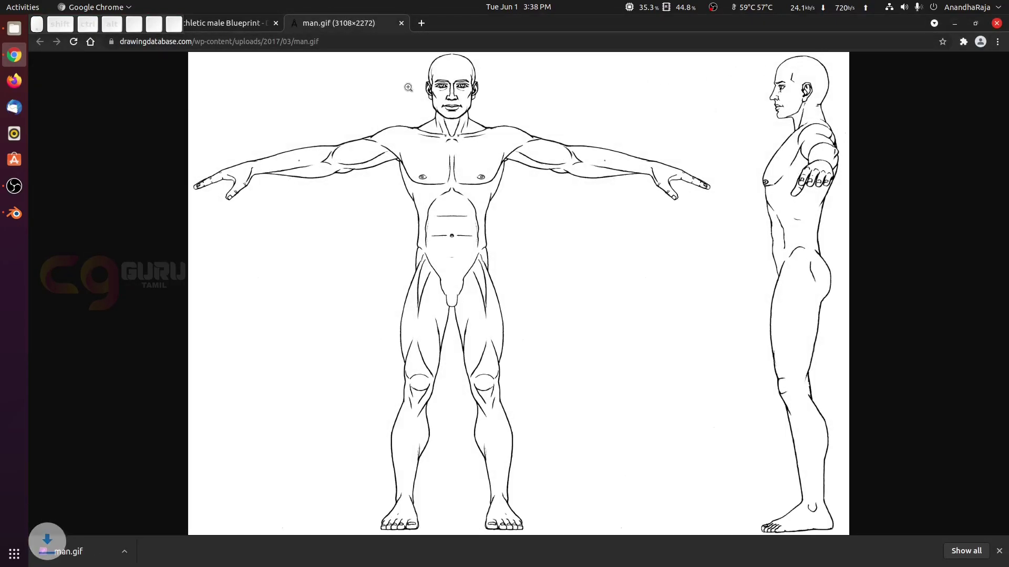
Step: Switch to the file manager and open the saved man.gif with GNU Image Manipulation Program
click(14, 28)
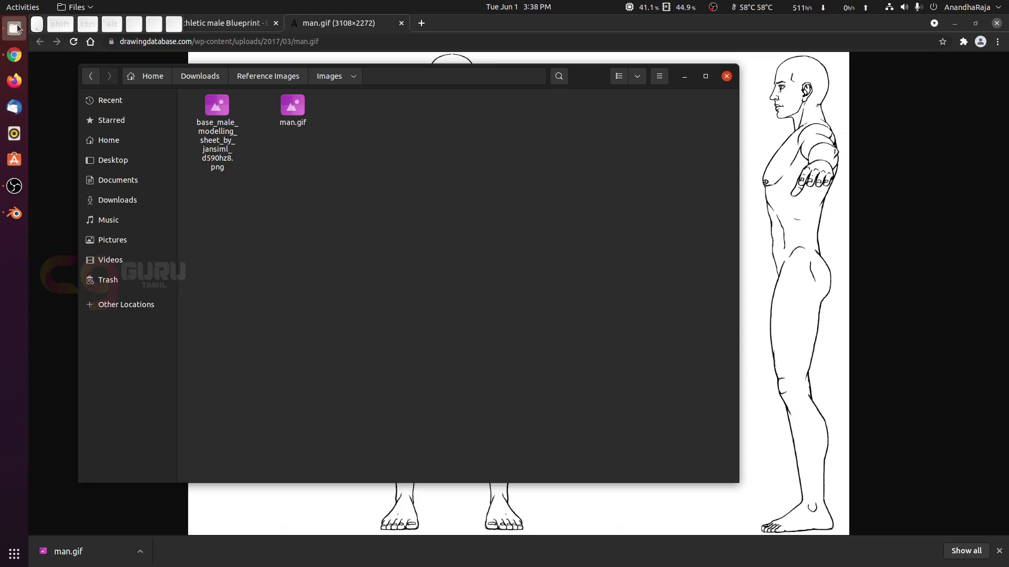
click(299, 113)
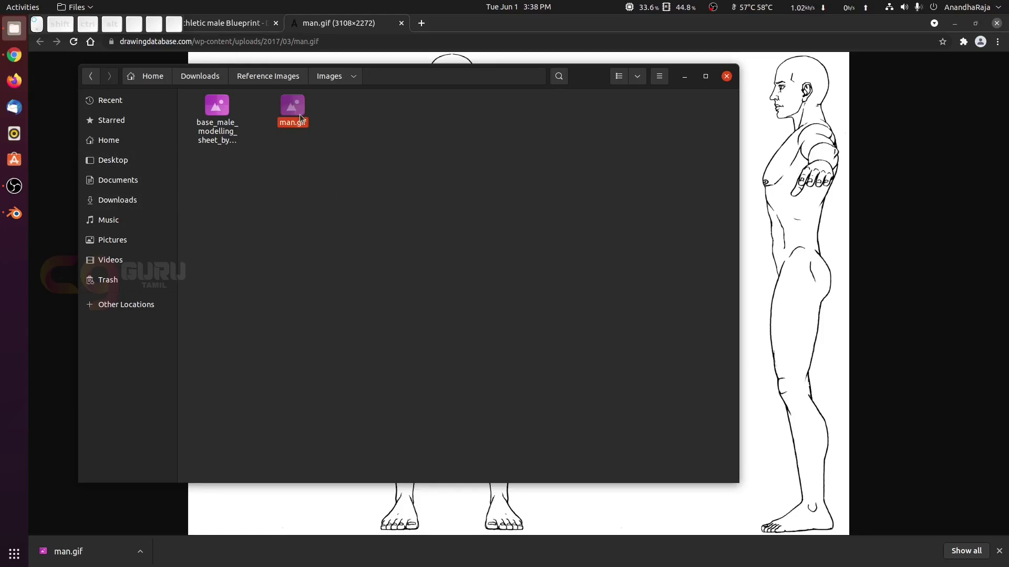
right_click(300, 115)
click(326, 139)
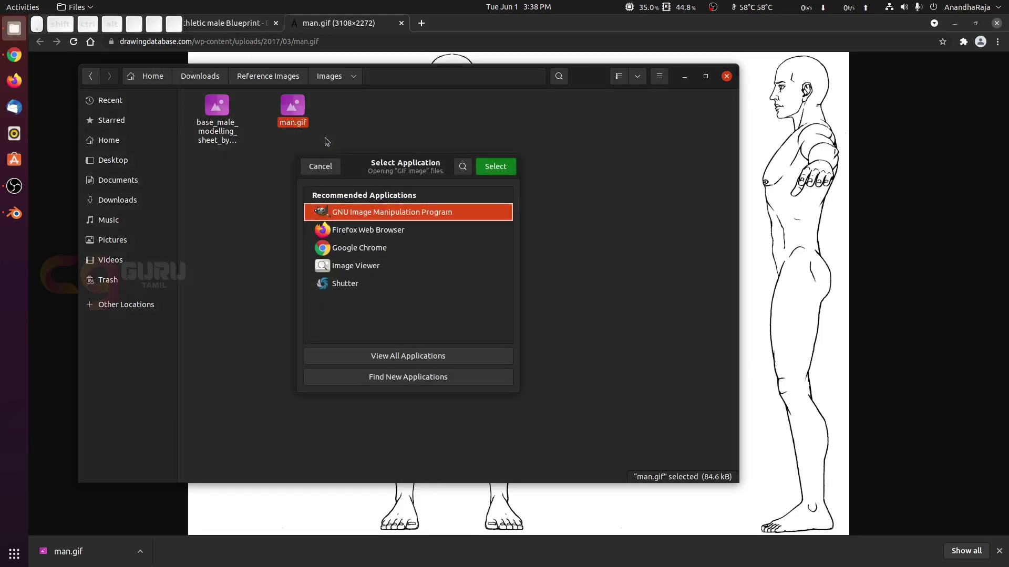
click(500, 168)
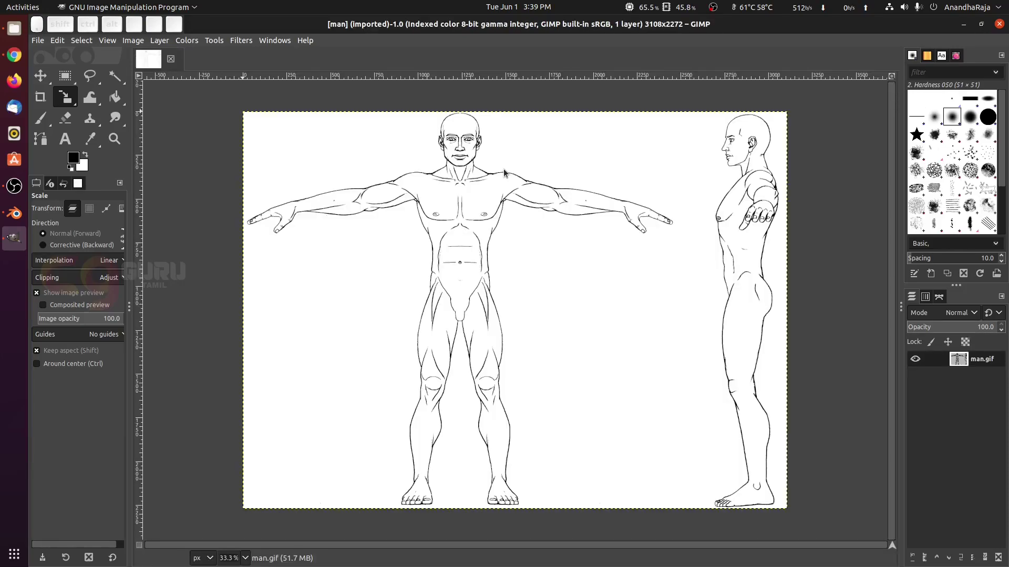
Step: Export the image as man.png to the same Images folder, then close GIMP and minimise the file manager
click(43, 41)
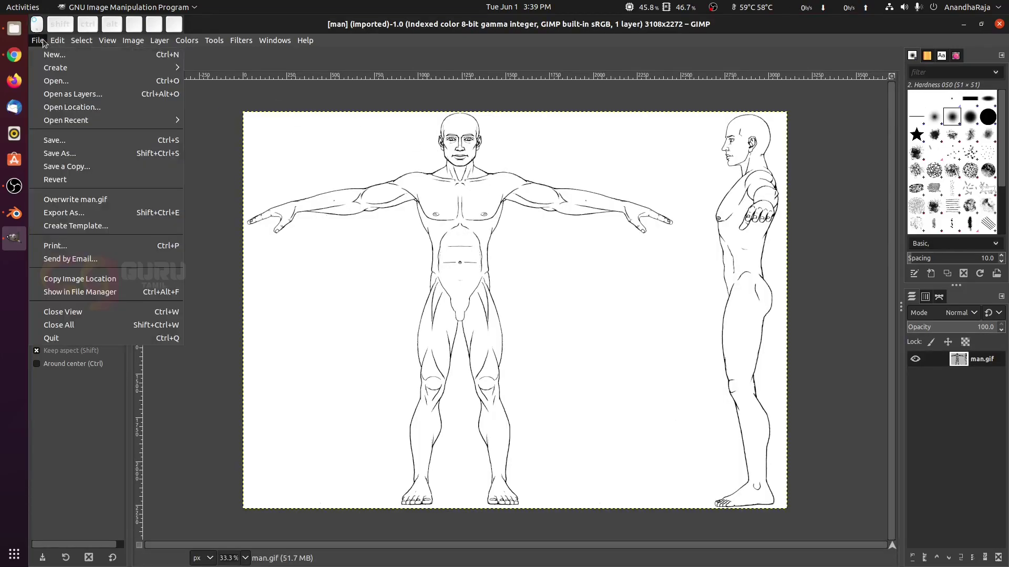
click(64, 213)
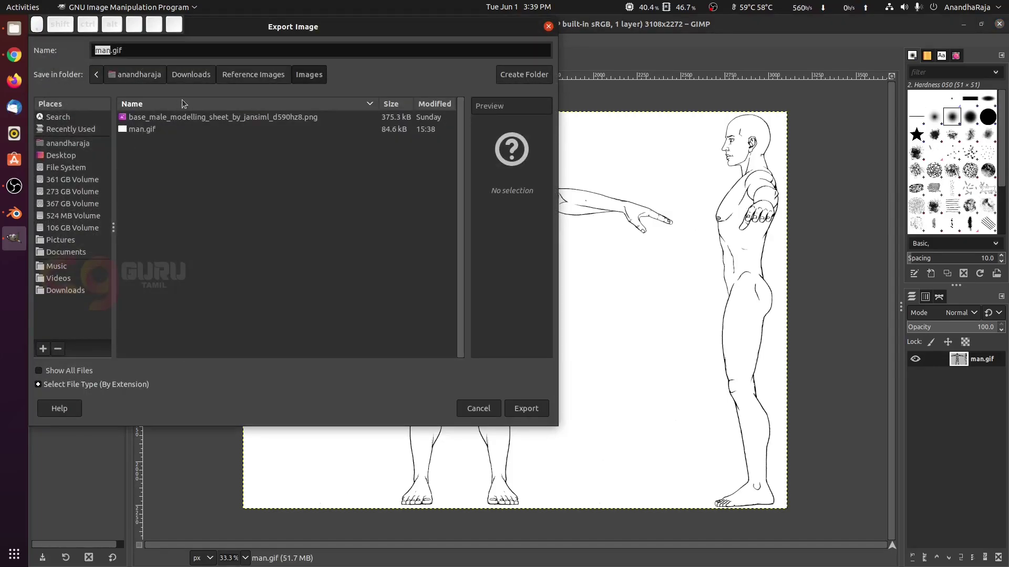
click(141, 54)
key(BackSpace)
key(BackSpace)
key(BackSpace)
text(png)
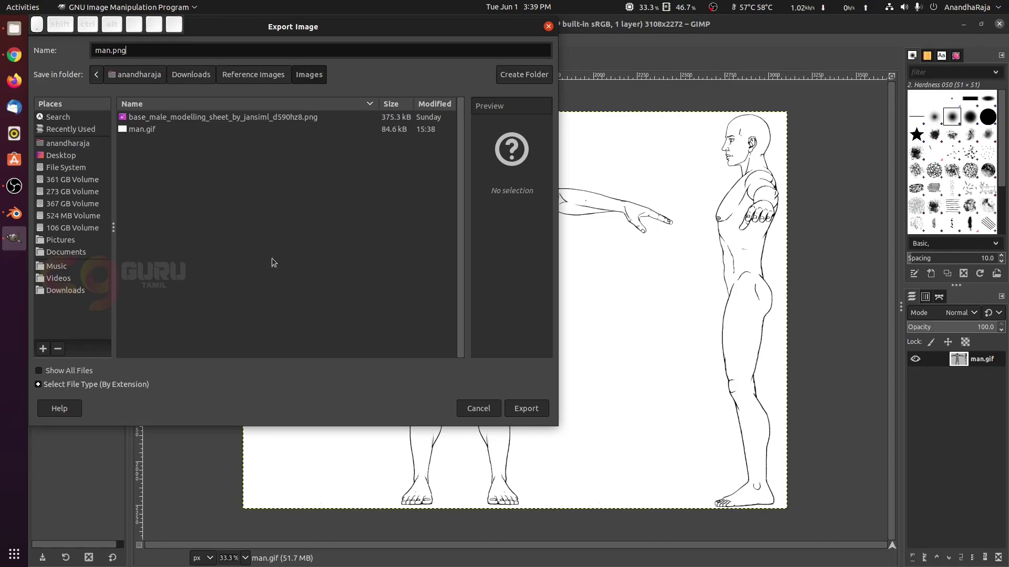
click(526, 408)
click(350, 332)
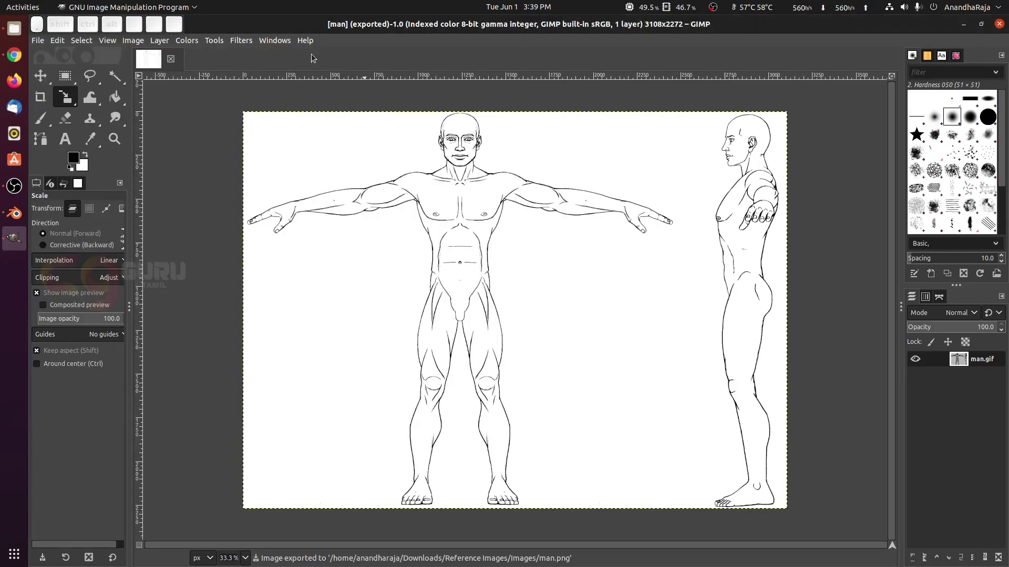
click(999, 23)
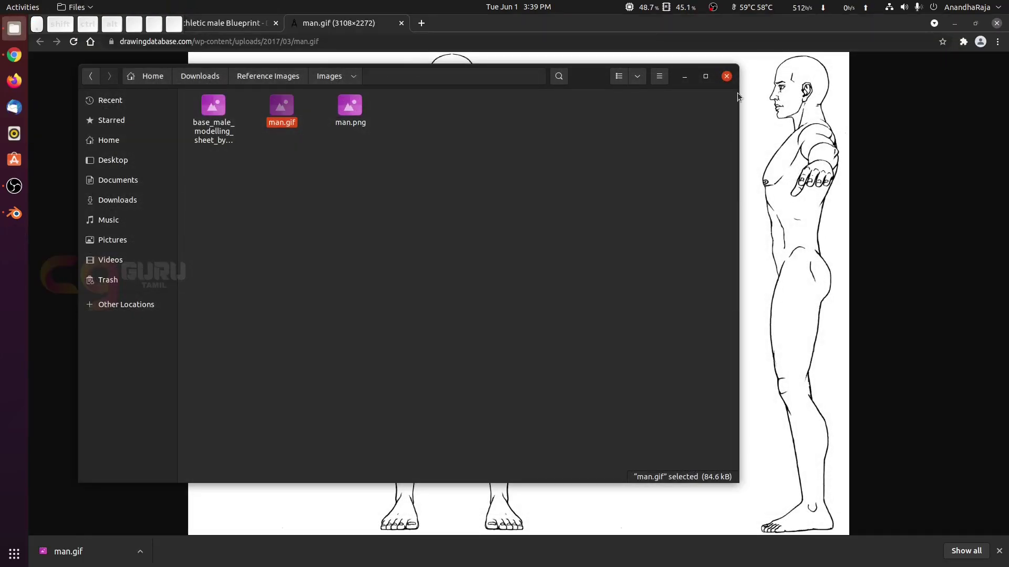
click(685, 77)
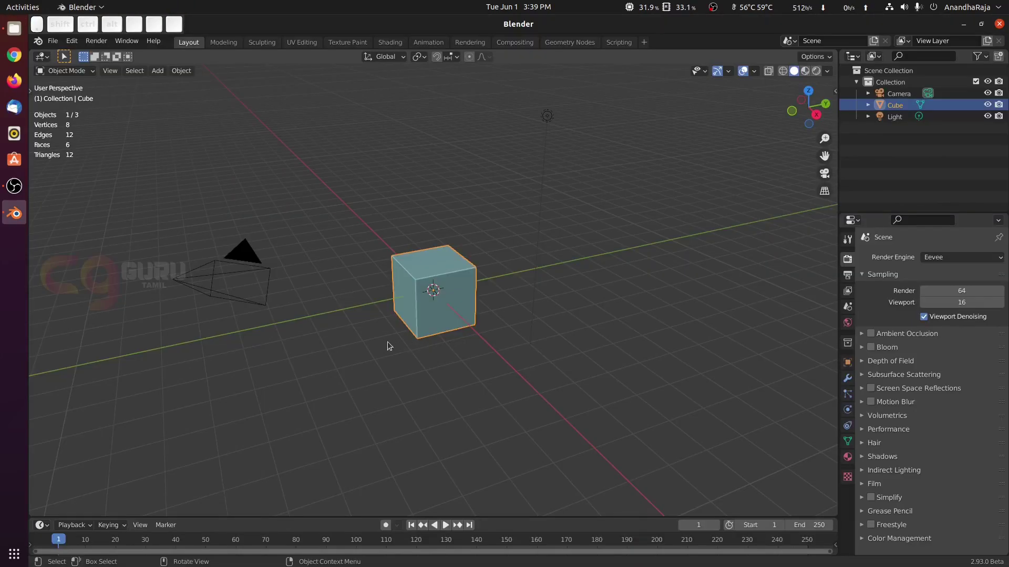
Step: In the new Blender scene, switch to the front view and delete the default cube, camera and light
key(KP_1)
click(558, 371)
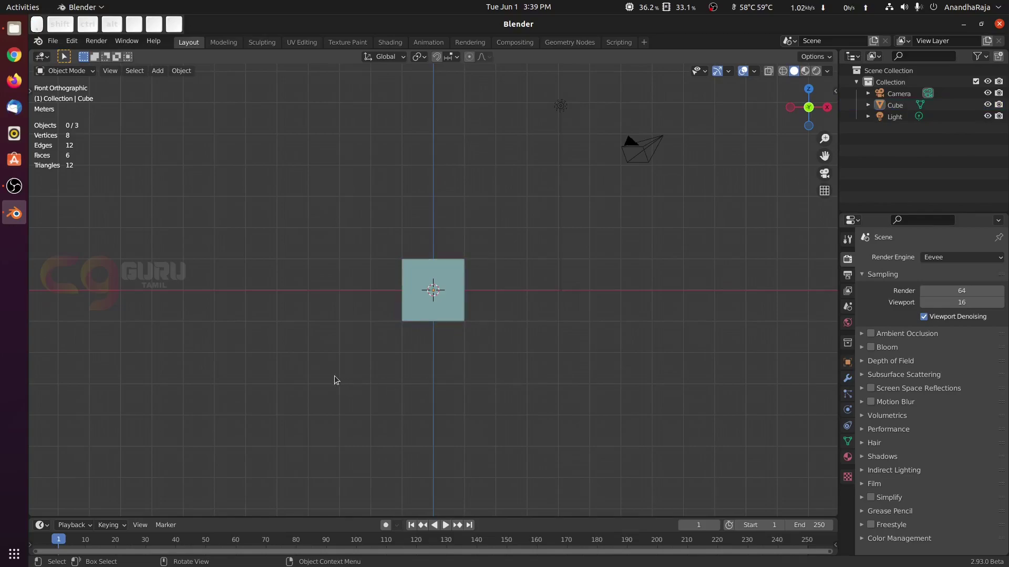
drag(302, 396, 712, 84)
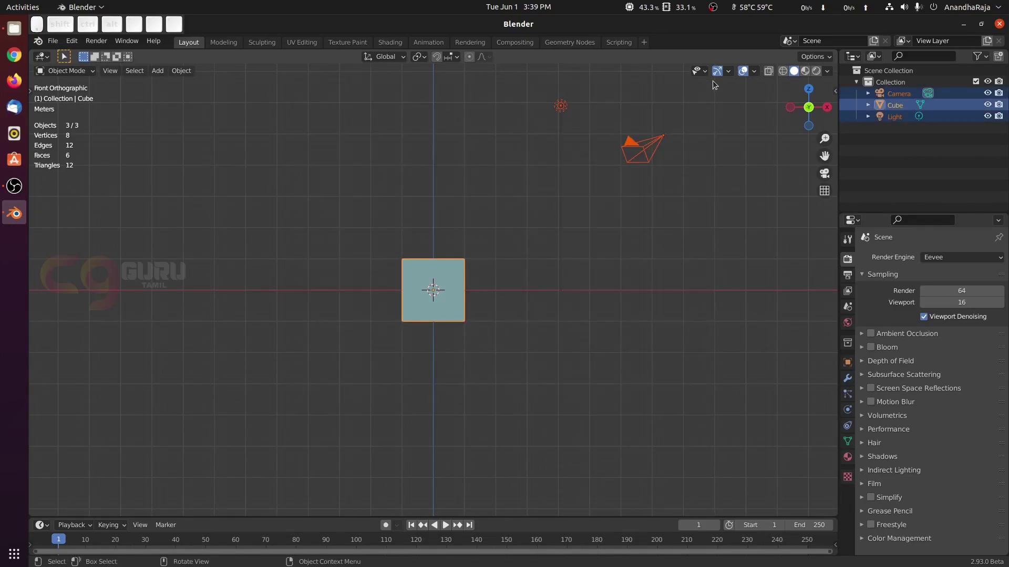
key(Delete)
Step: Rename the default collection to "Refernce images"
double_click(900, 83)
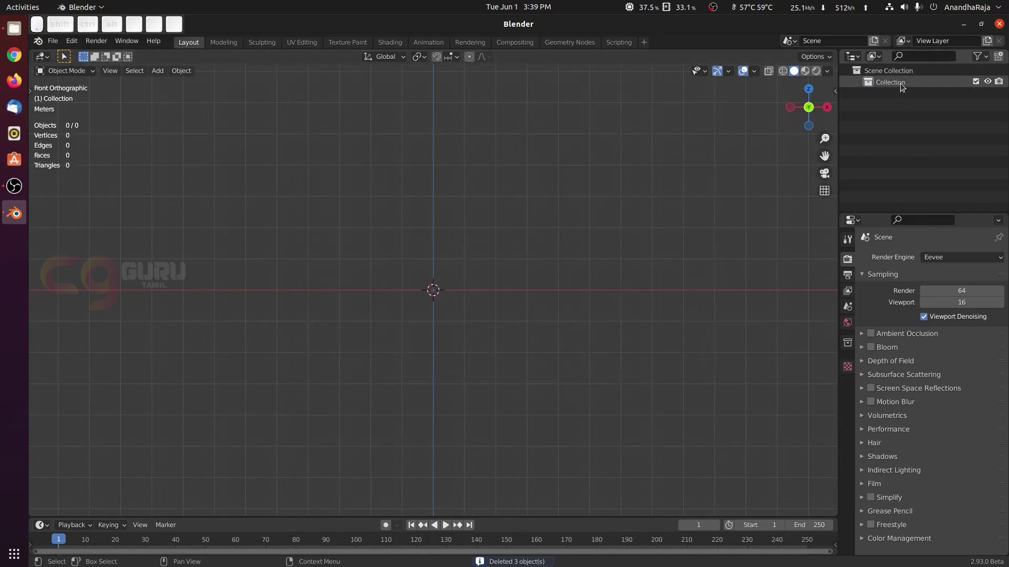
text(Refer)
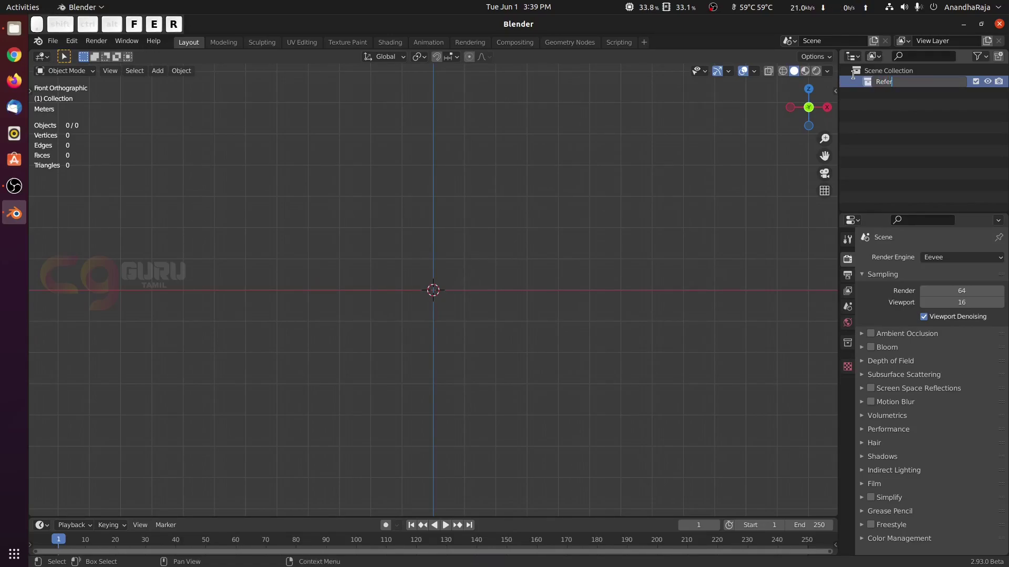
text(nce images)
key(Return)
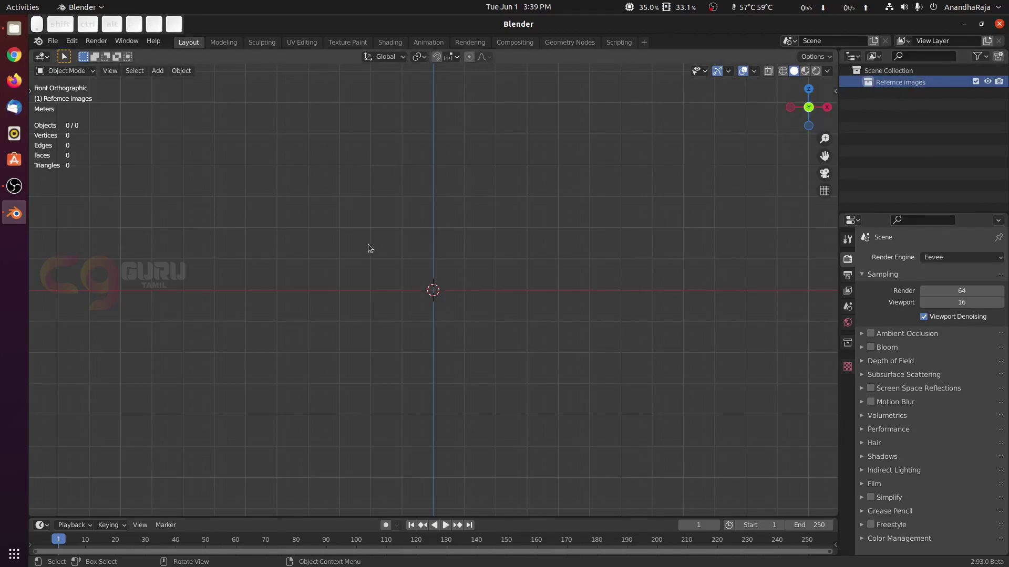
Step: Add man.png from Downloads/Reference Images/Images as a reference image aligned to the front view
key(shift+a)
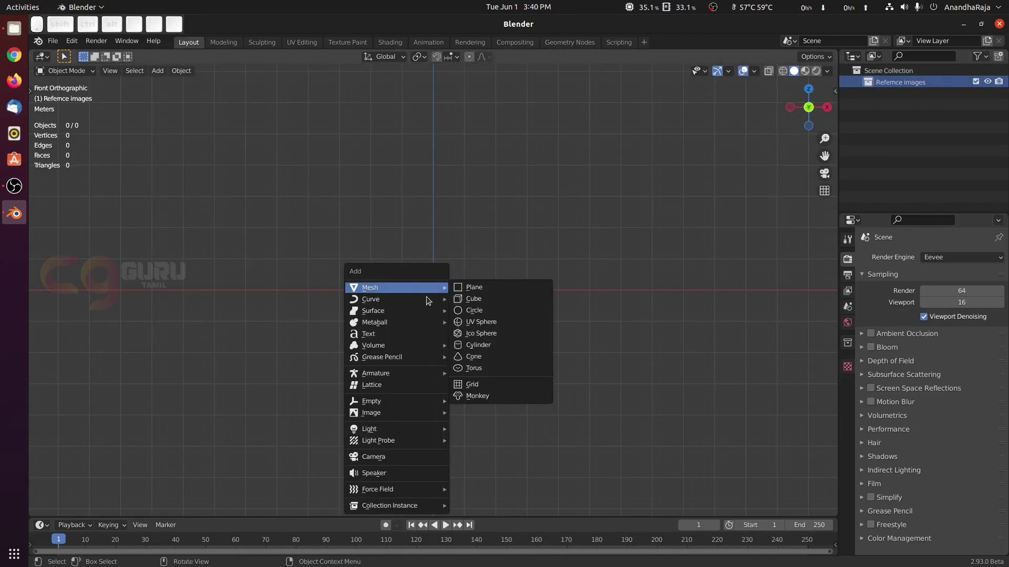
mouse_move(405, 411)
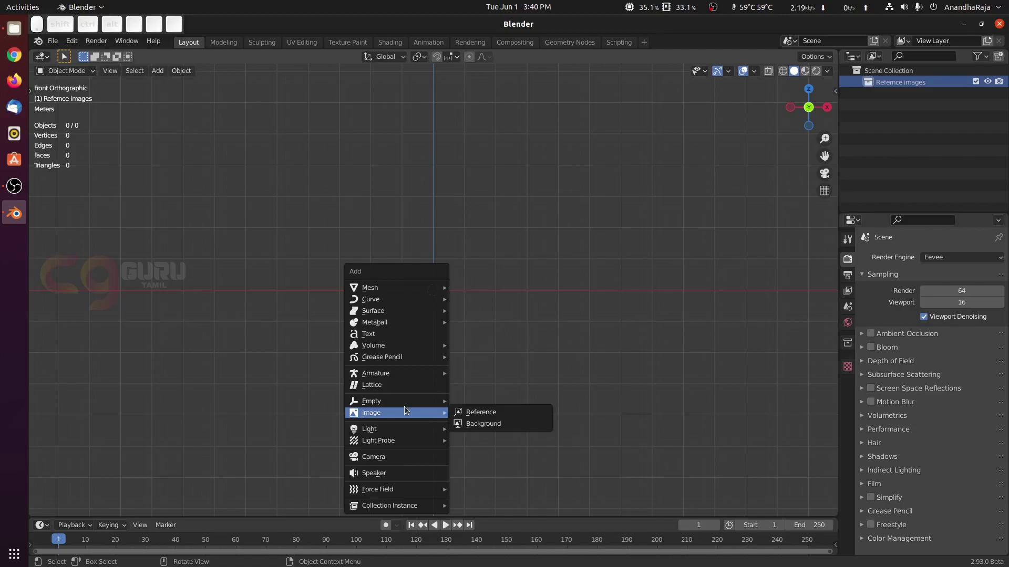
click(461, 414)
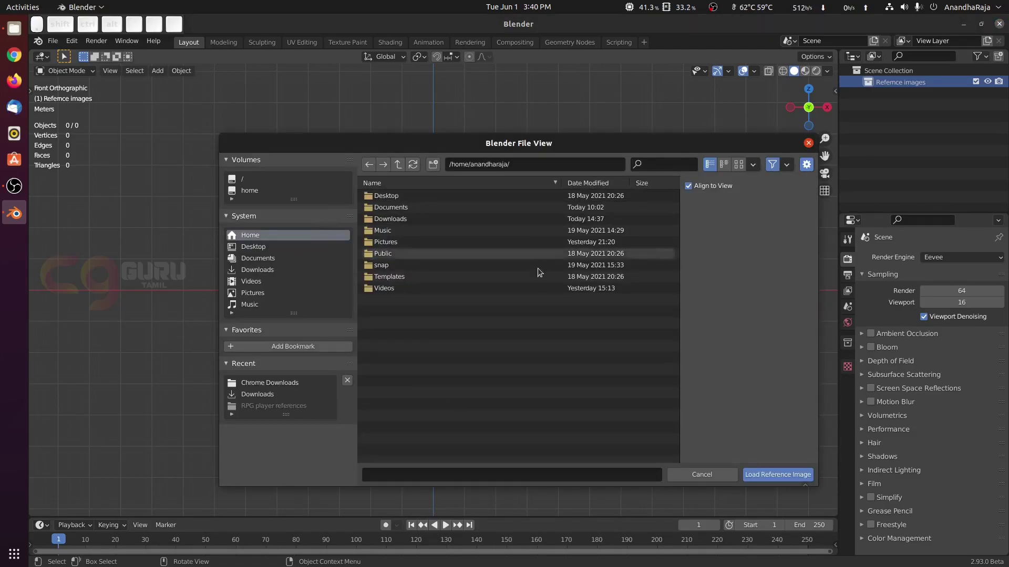
click(399, 220)
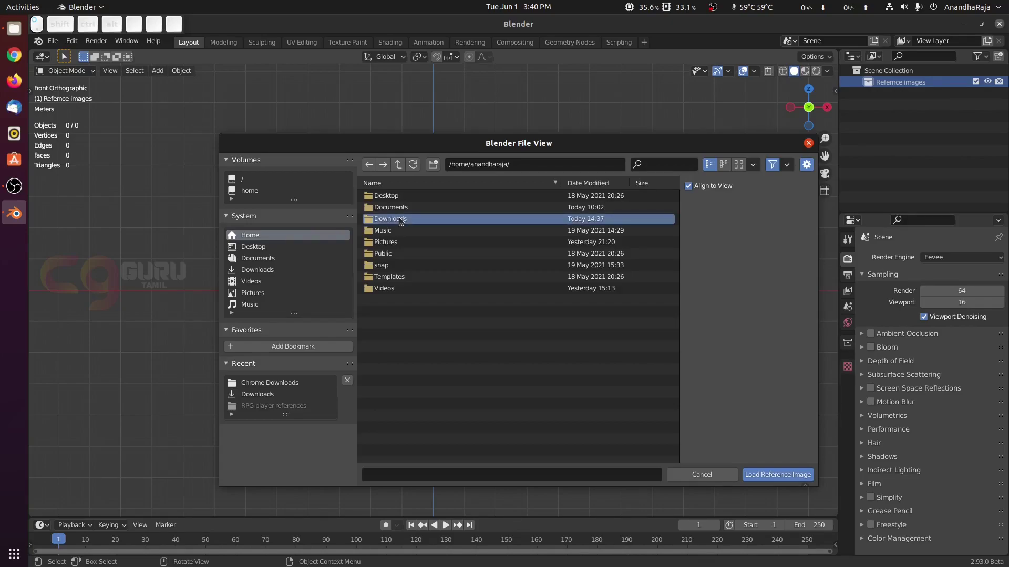
click(399, 217)
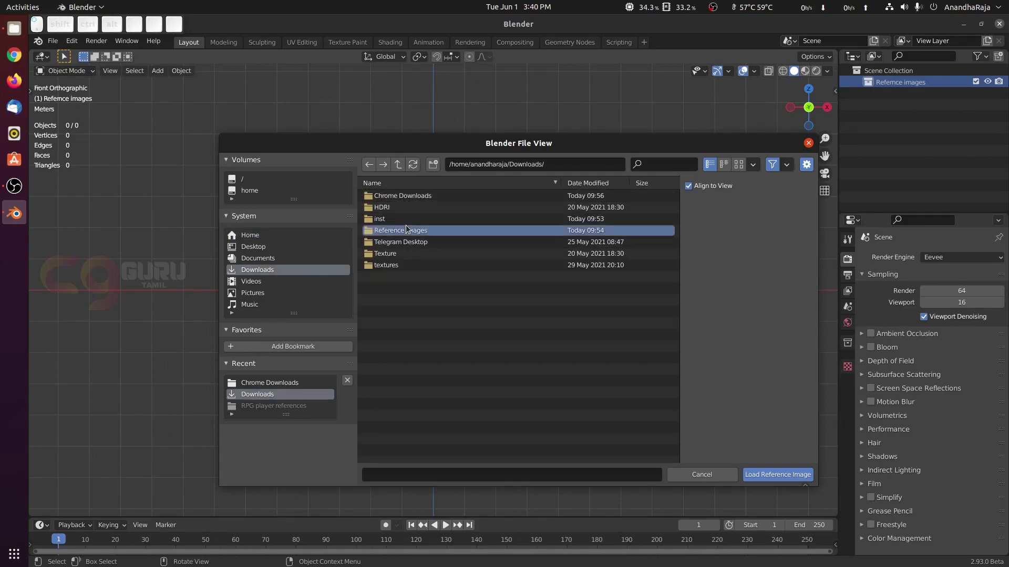
click(405, 229)
click(404, 197)
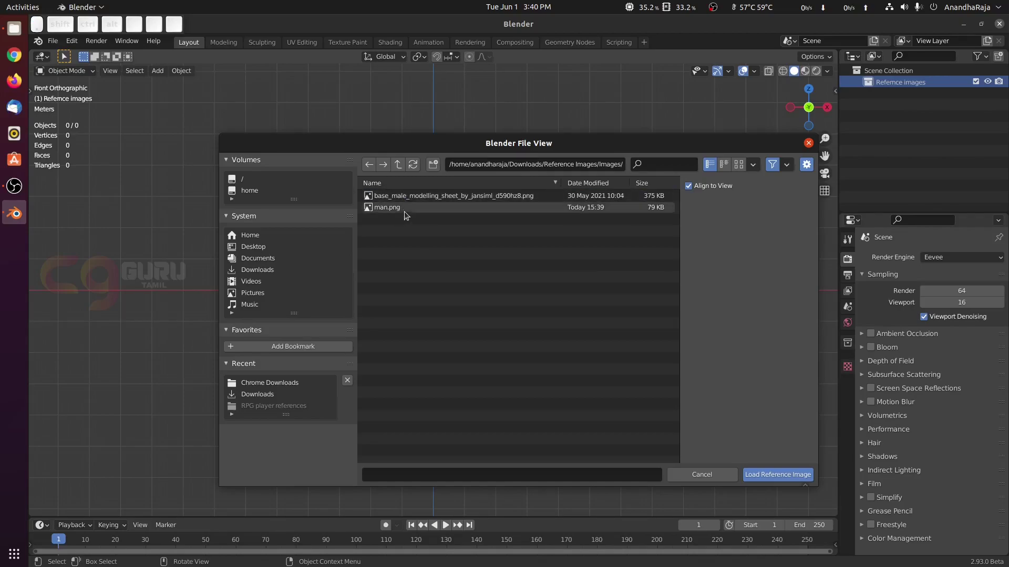
click(400, 207)
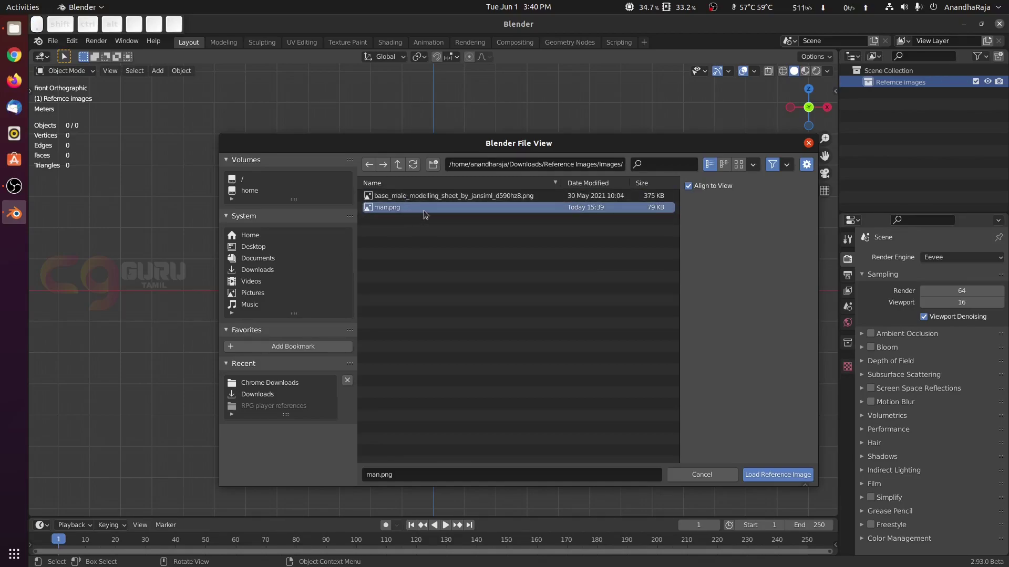
click(780, 472)
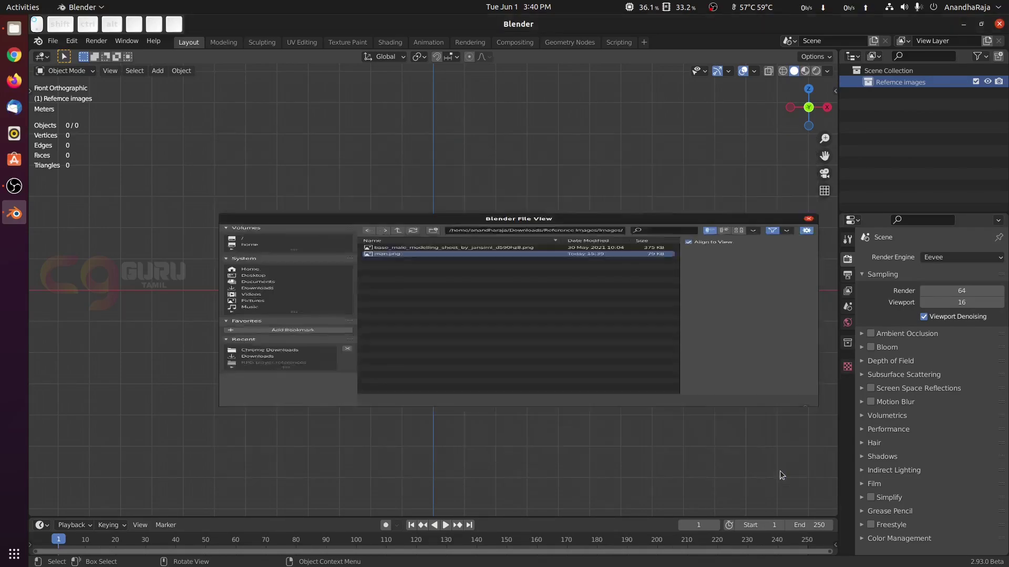
scroll(603, 311, up, 7)
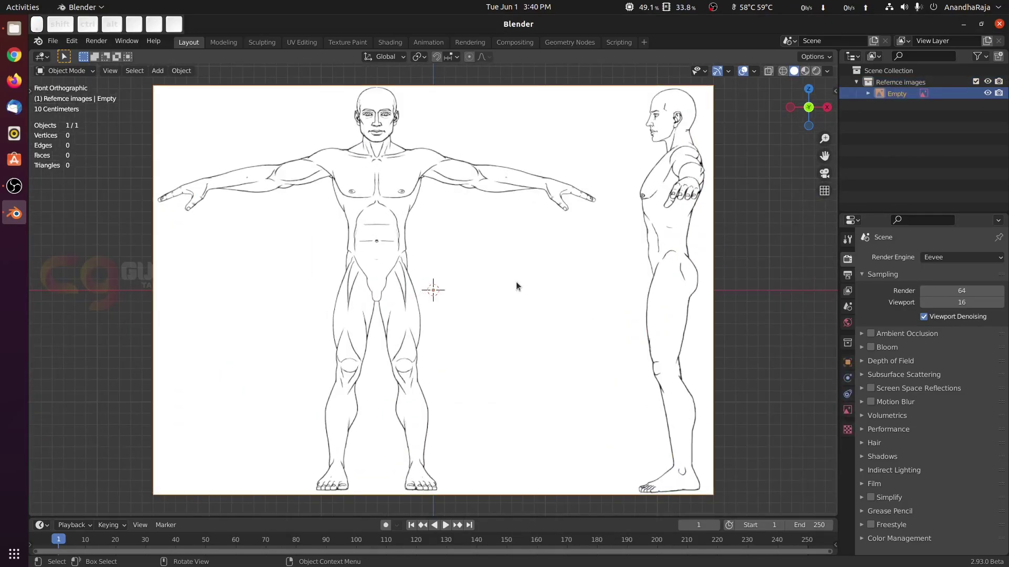
shift+middle_drag(516, 282, 573, 300)
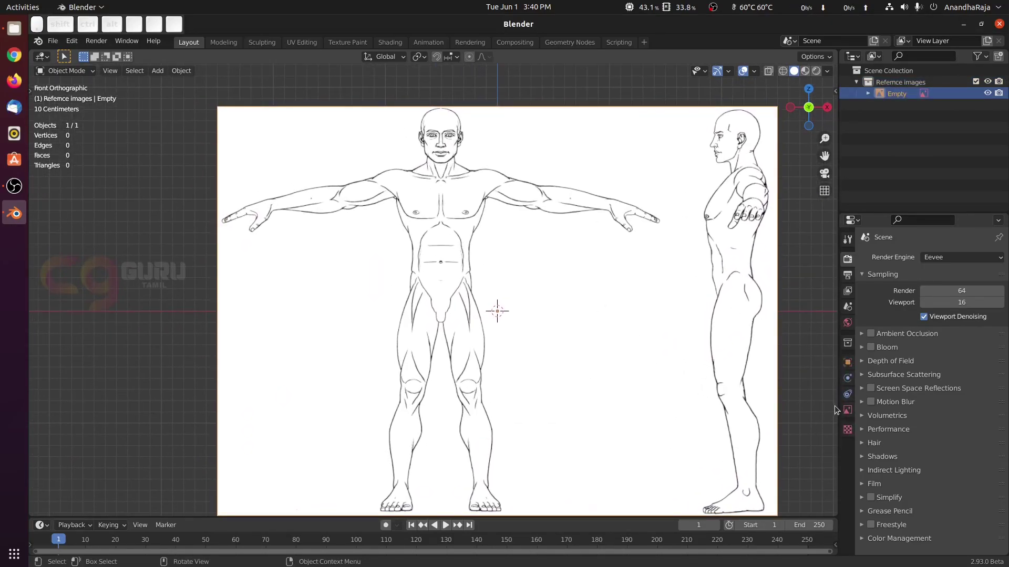
Step: Set the front reference image's X offset to -0.40 so the front-facing figure is centred on the vertical axis
click(847, 411)
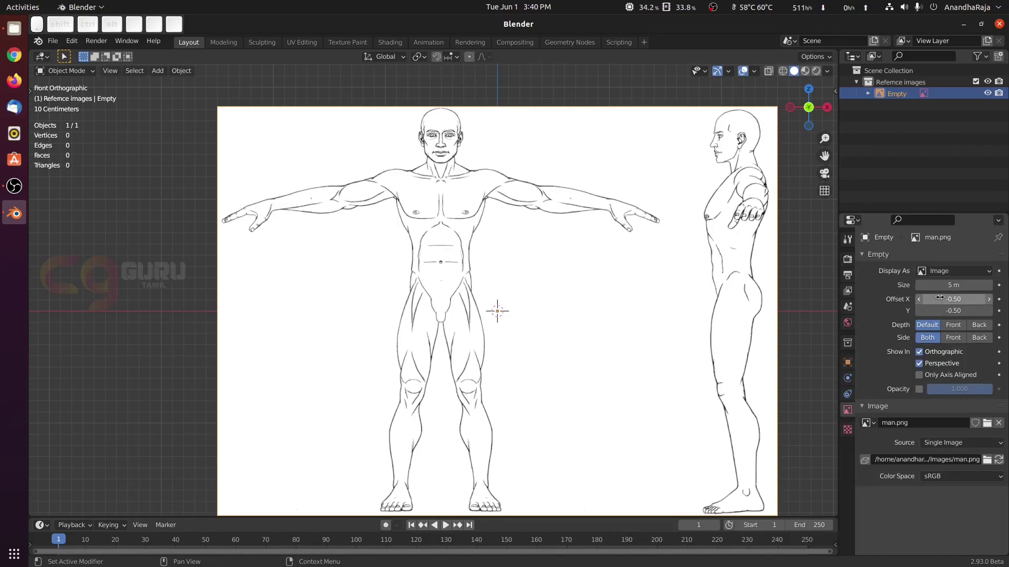
drag(939, 298, 970, 297)
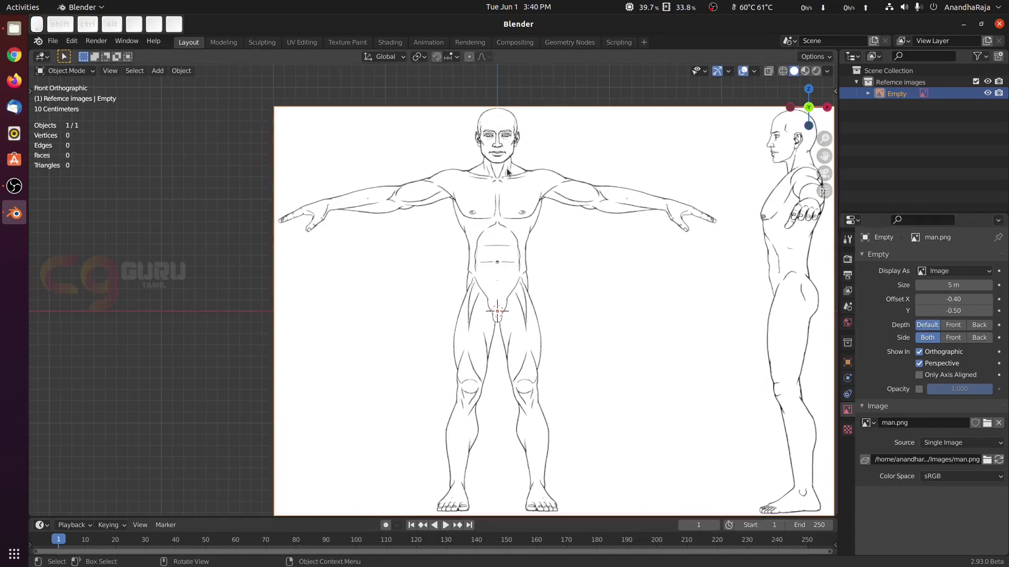
scroll(498, 315, up, 4)
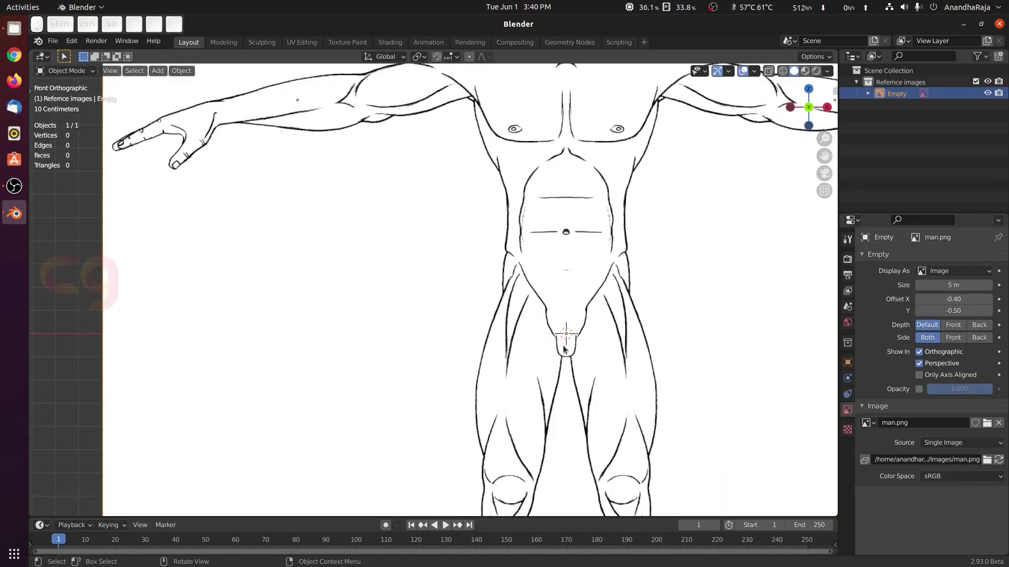
scroll(571, 341, down, 8)
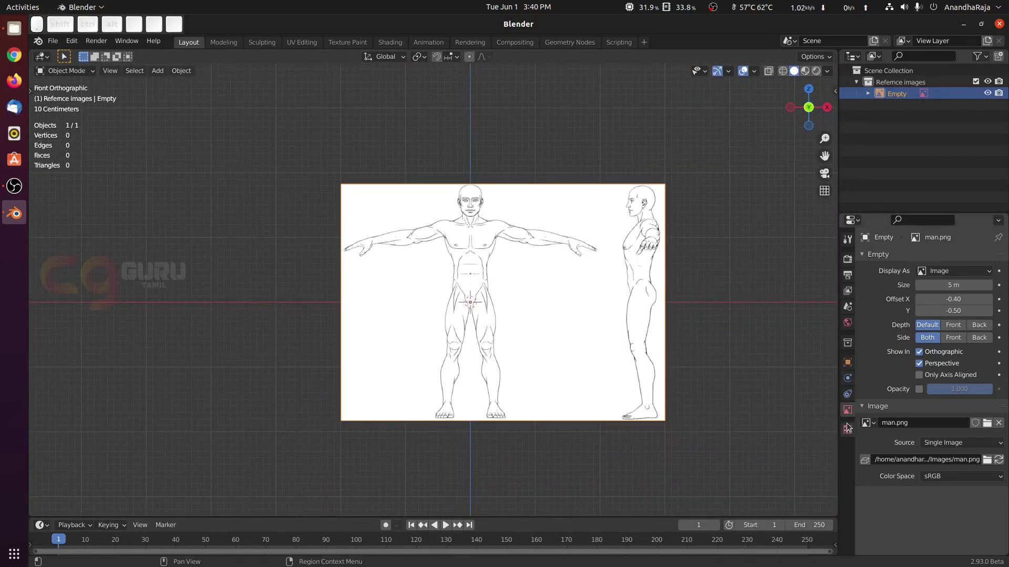
Step: Enable opacity for the front reference image and set it to 0.1
click(919, 389)
click(933, 389)
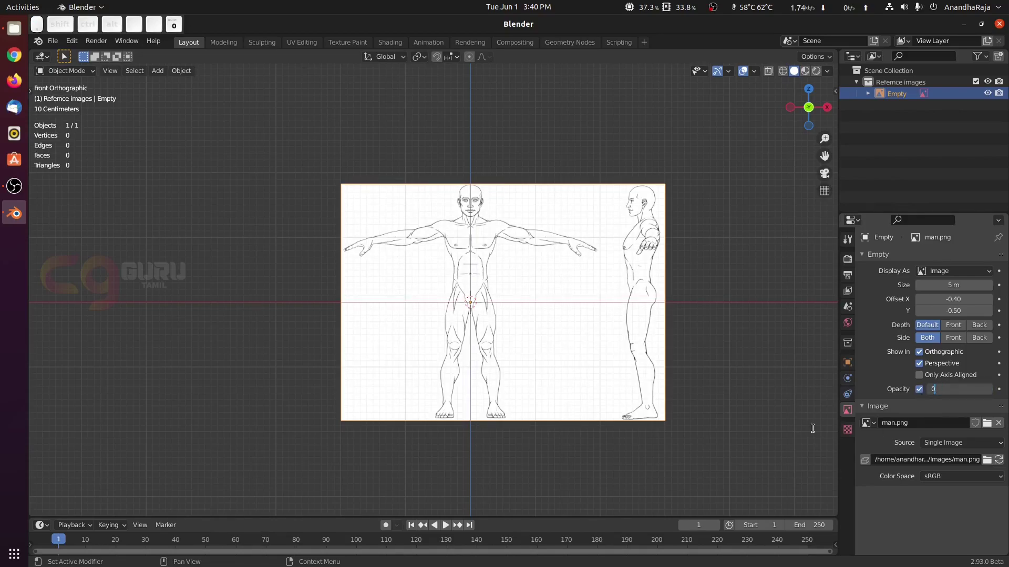
text(0.1)
key(Return)
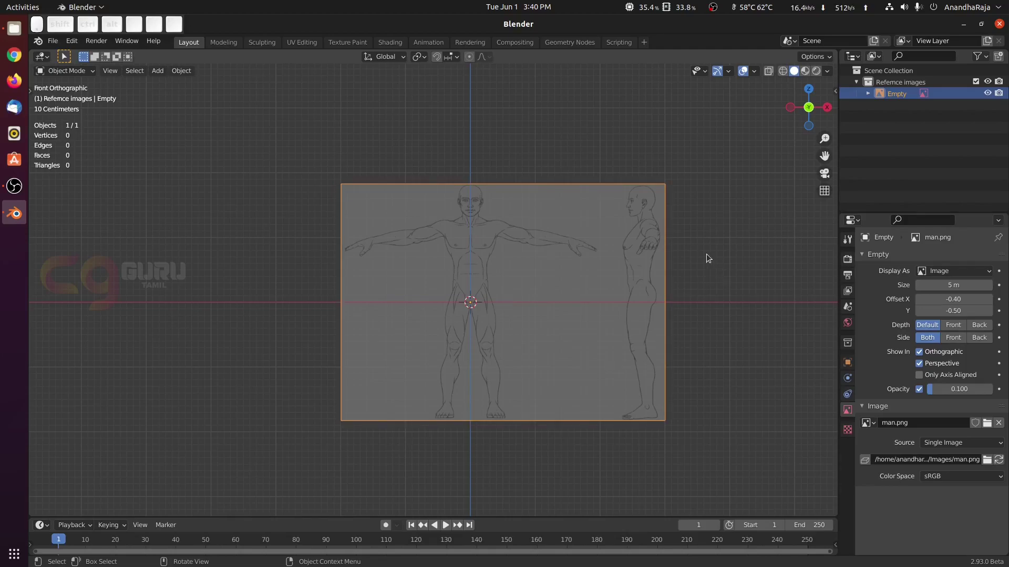
Step: Restrict the front reference image to display only in axis-aligned views
middle_drag(706, 254, 546, 323)
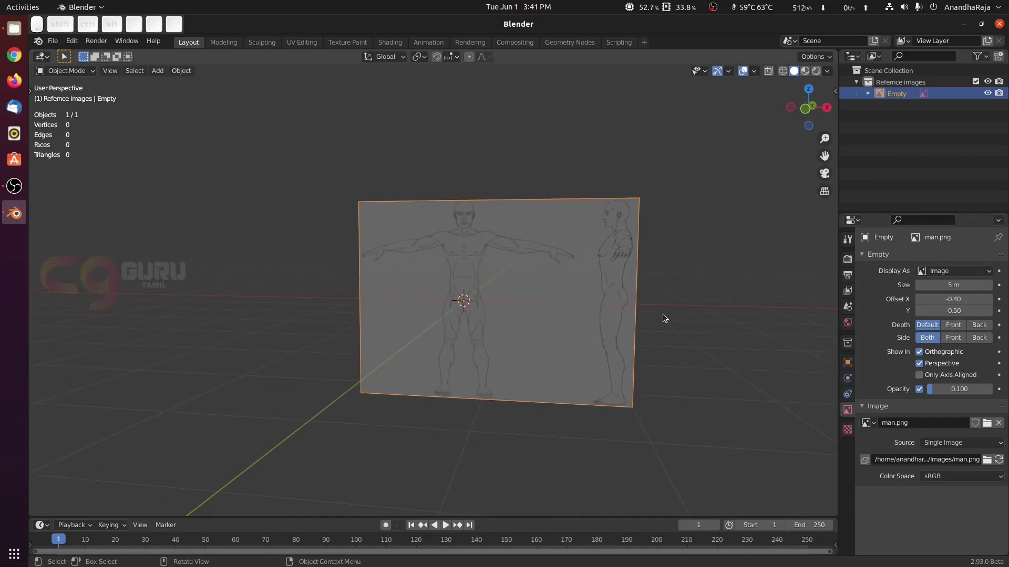
middle_drag(669, 311, 681, 330)
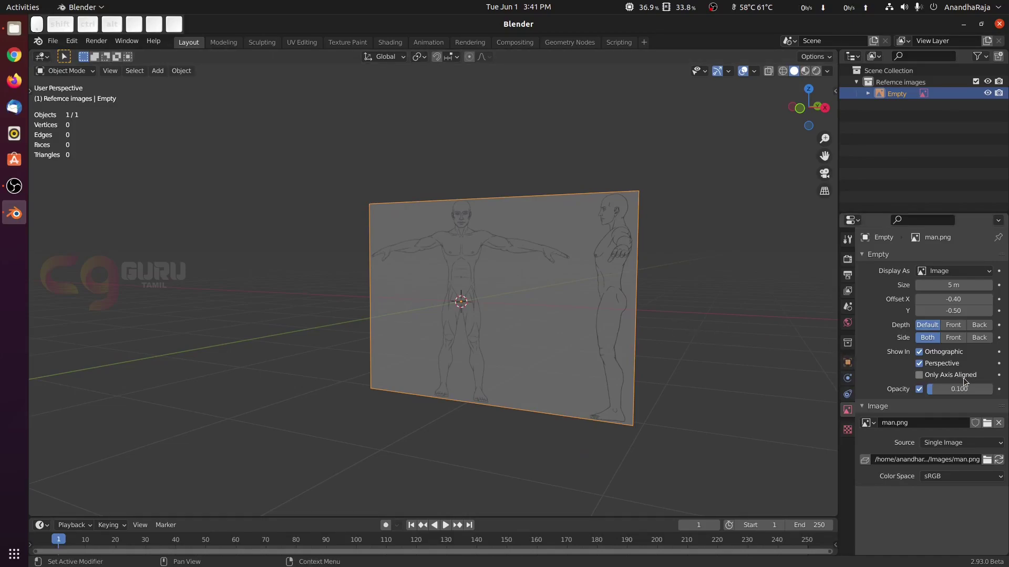
click(920, 376)
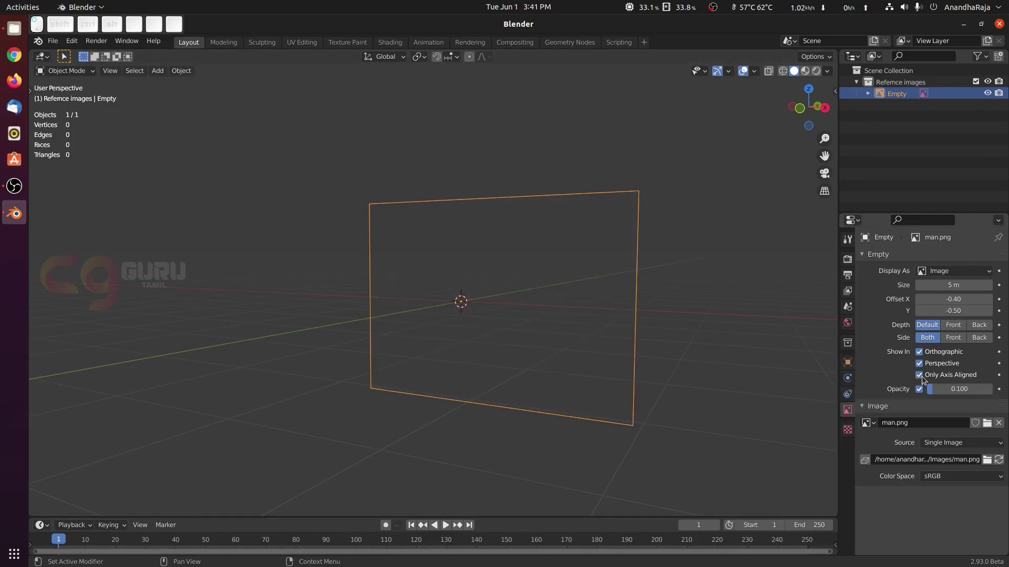
middle_drag(573, 344, 381, 293)
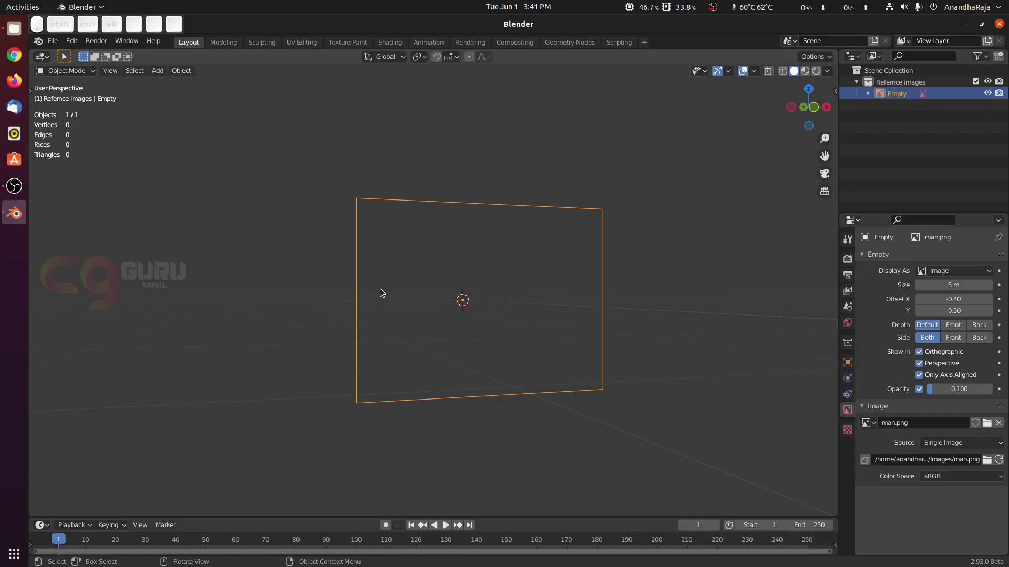
Step: Switch to the right view and add man.png as a second reference image aligned to that view
key(KP_3)
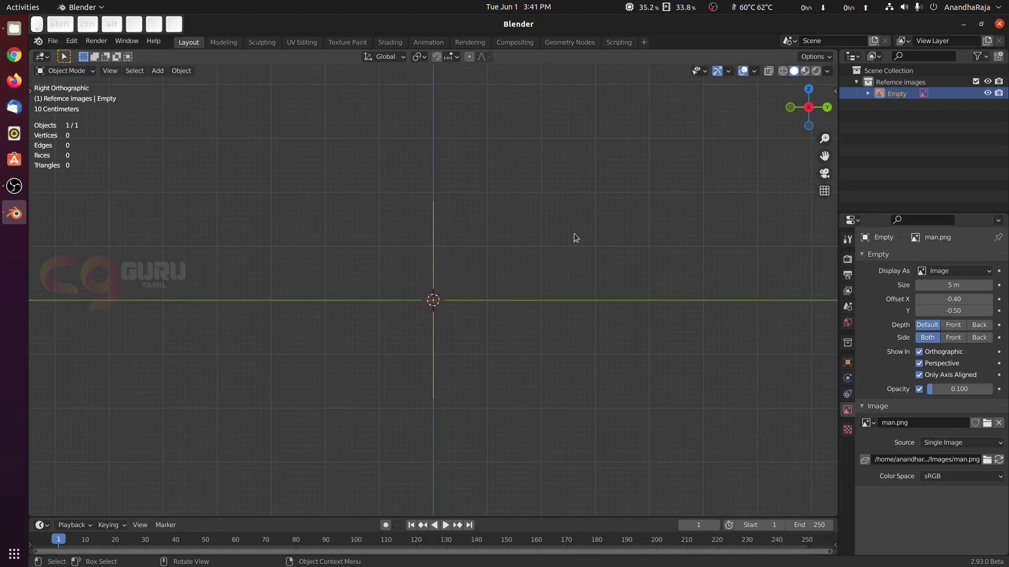
key(shift+a)
mouse_move(481, 236)
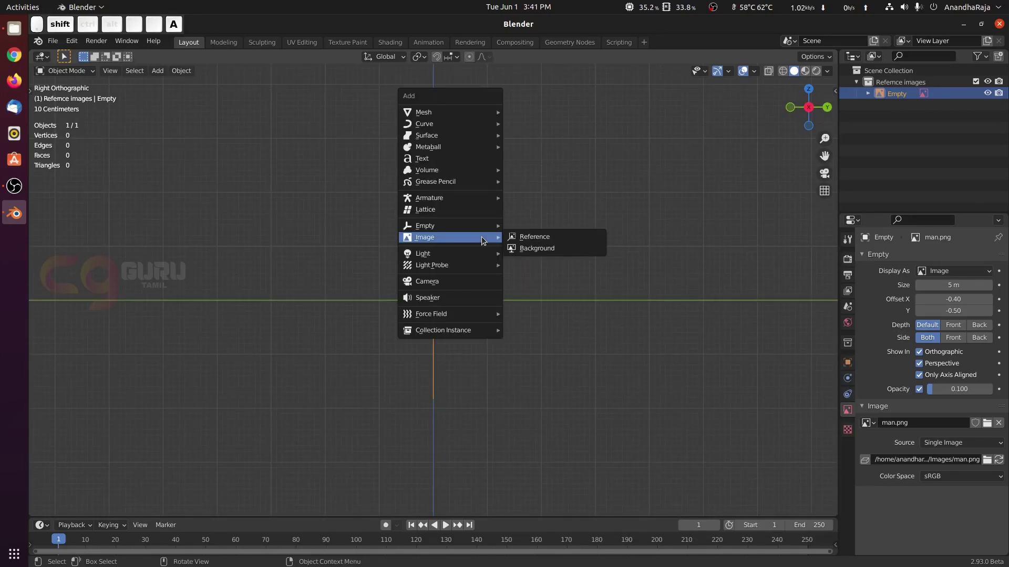
click(533, 237)
click(407, 212)
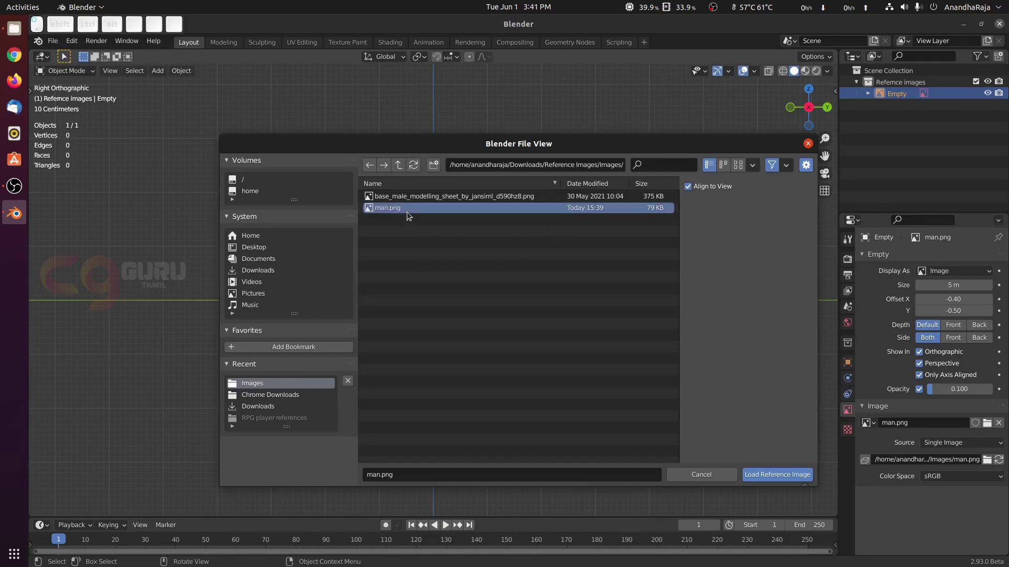
click(757, 474)
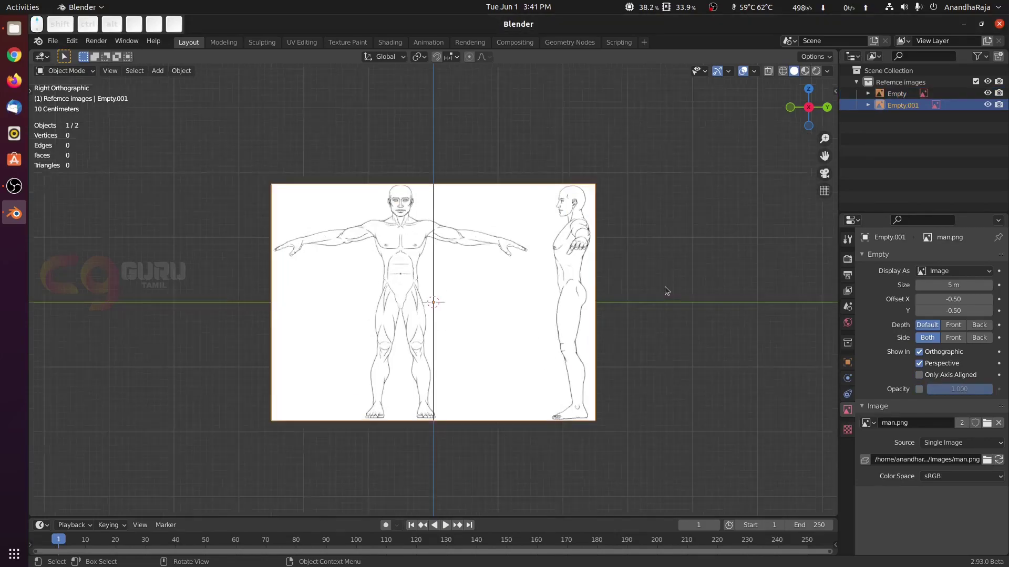
Step: Set the side reference image's X offset to -0.93 and opacity to 0.1, showing it only in axis-aligned views
shift+middle_drag(709, 319, 700, 286)
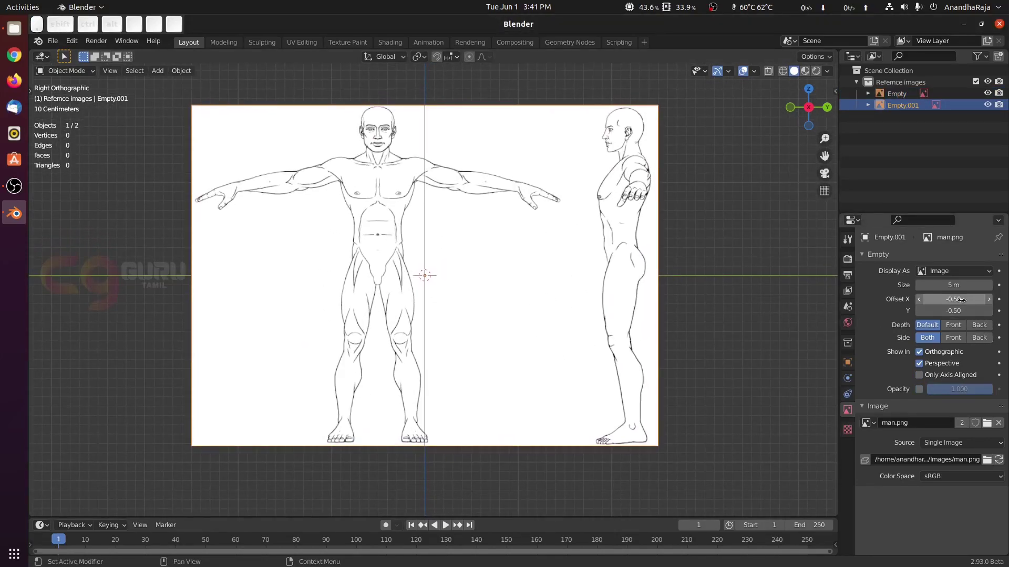
drag(953, 299, 885, 298)
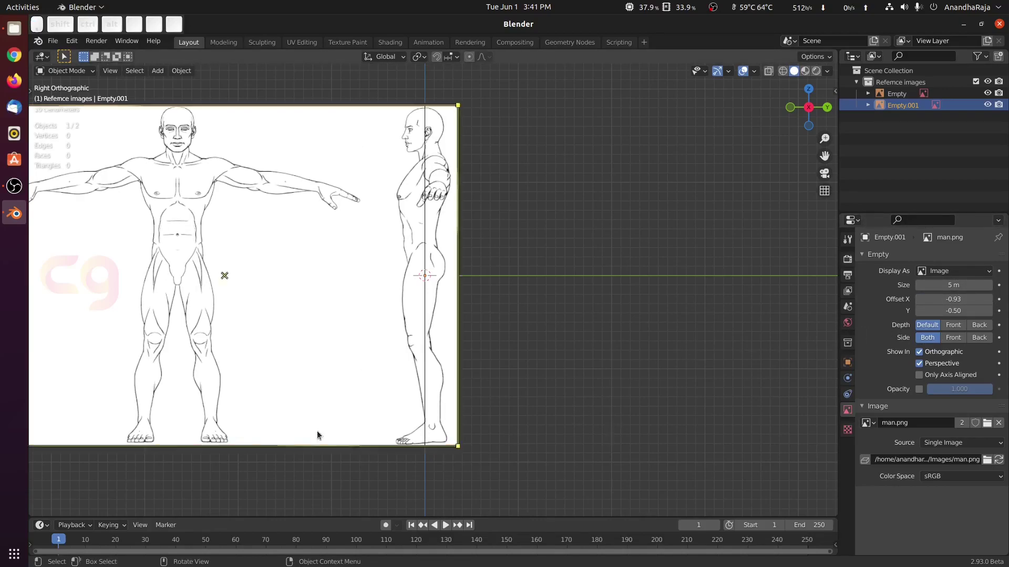
click(918, 389)
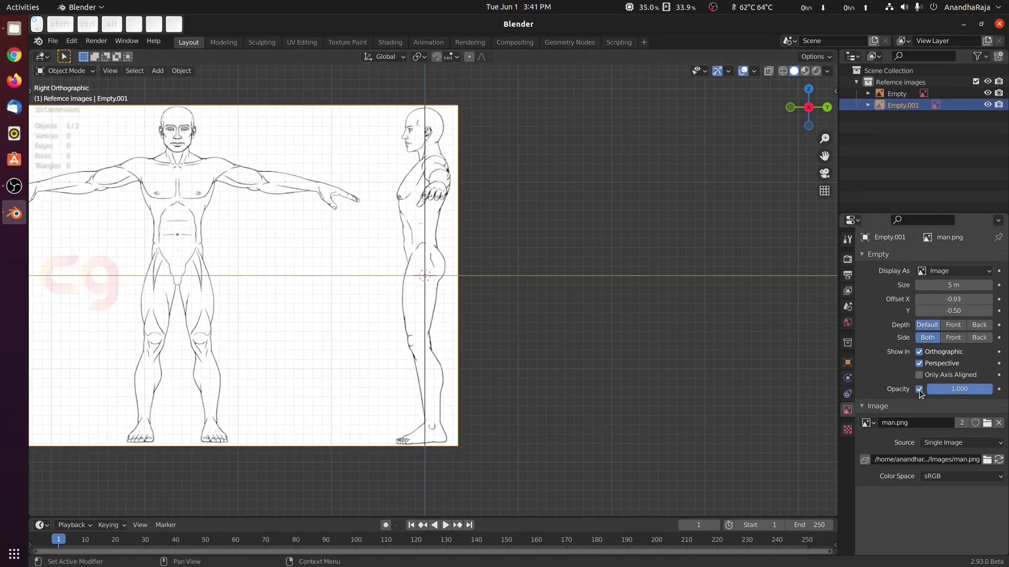
click(951, 389)
text(0)
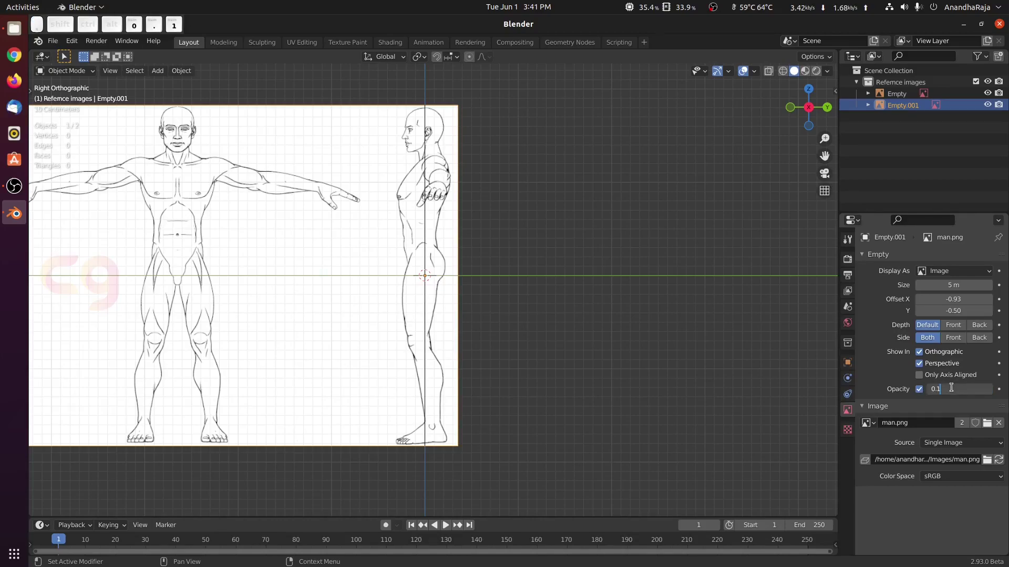
text(.1)
key(Return)
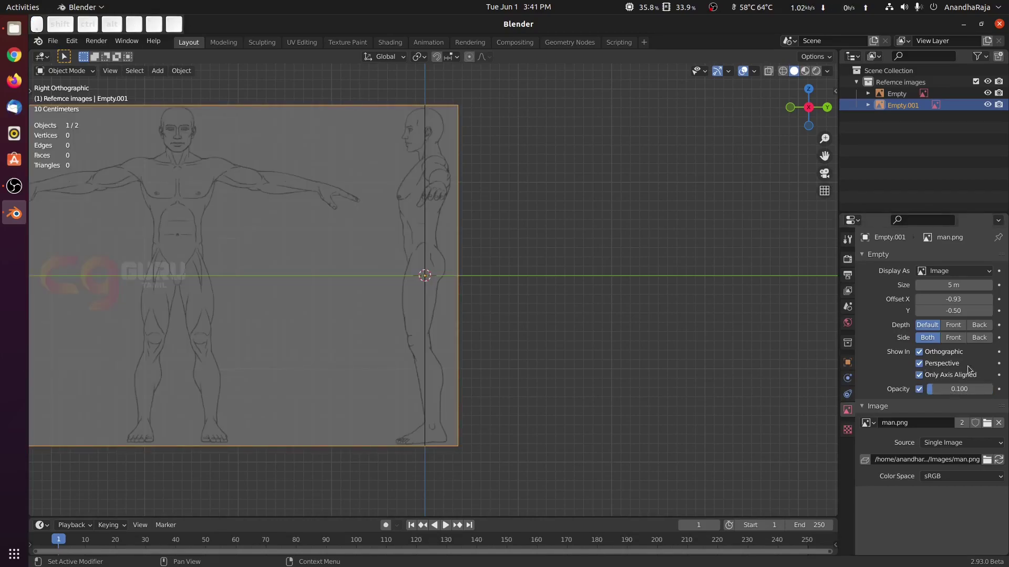
Step: Display the selectability toggles in the outliner, make the "Refernce images" collection unselectable and collapse it
click(978, 56)
click(899, 94)
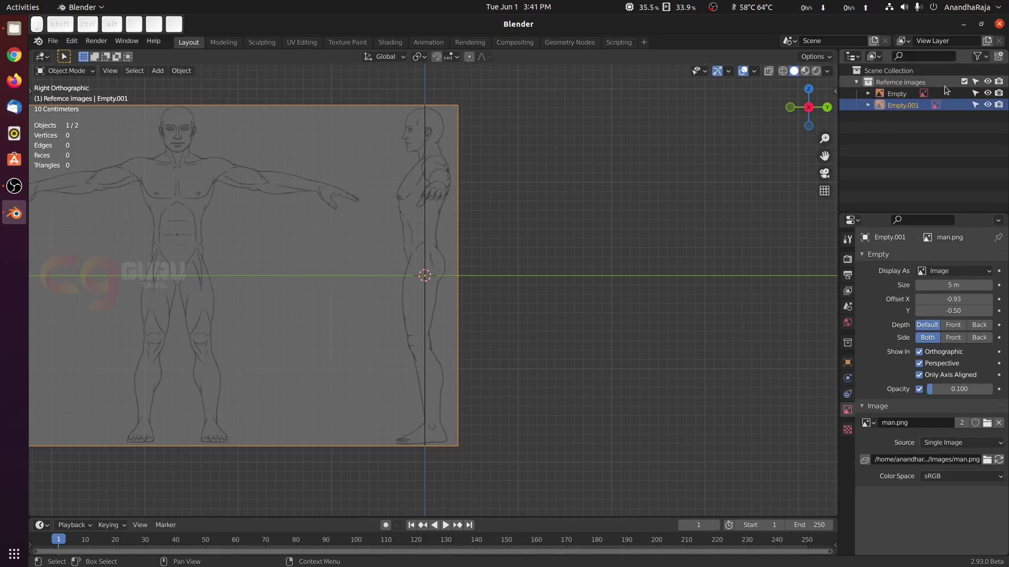
click(975, 82)
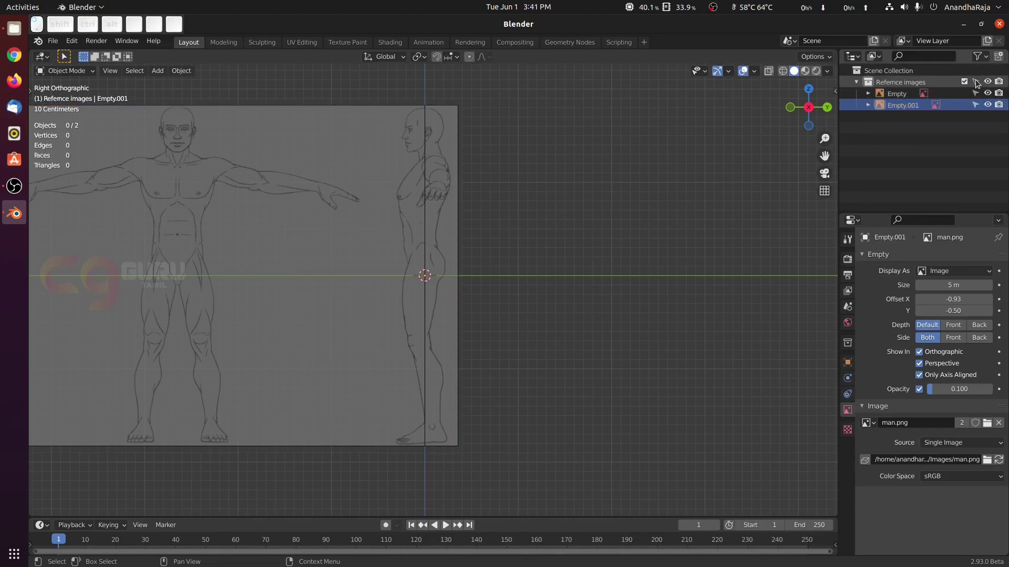
click(855, 82)
middle_drag(451, 191, 446, 225)
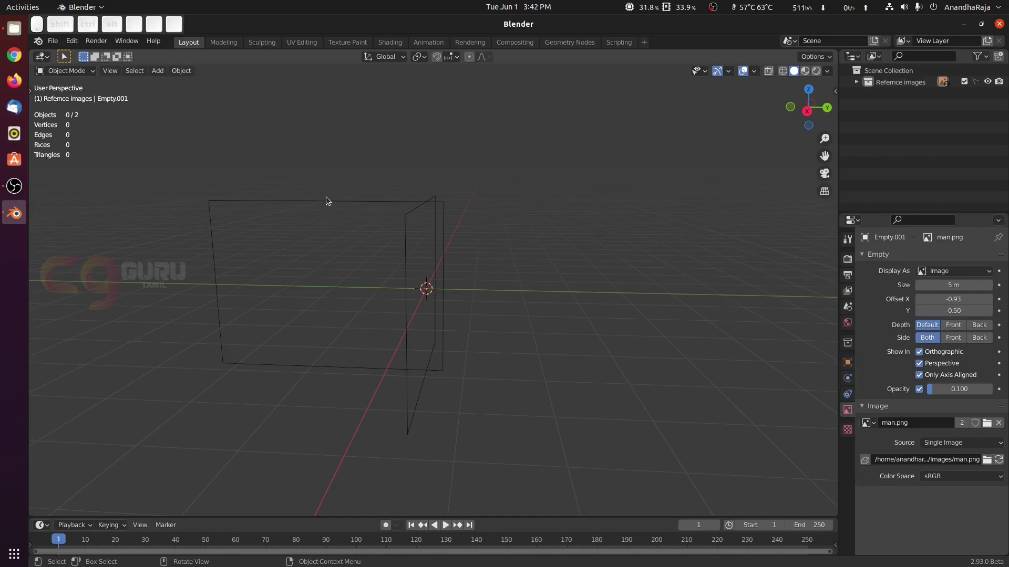
drag(227, 164, 500, 287)
Step: Return to the front view and create a new collection named "Base image" under the Scene Collection
key(KP_1)
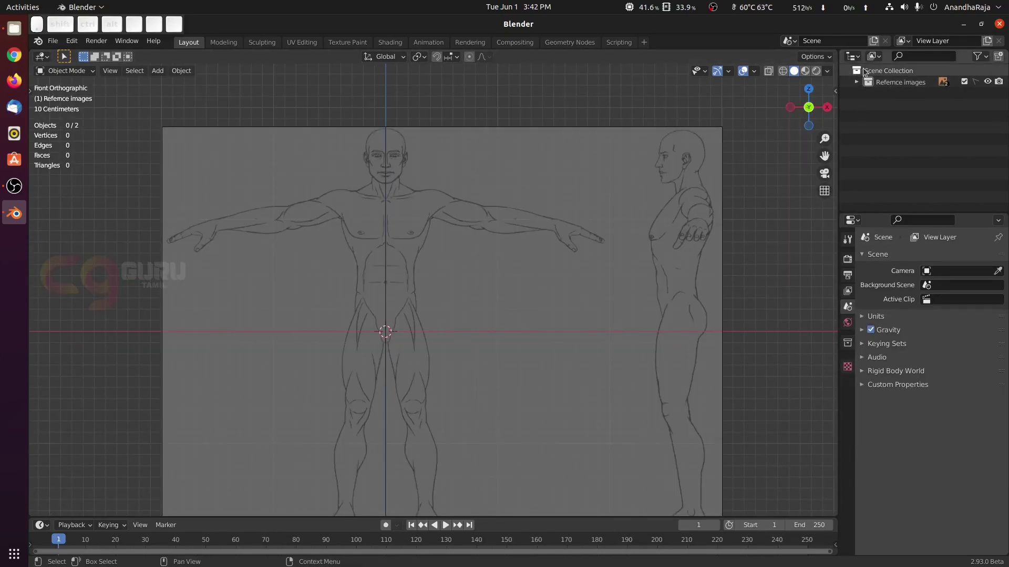
click(890, 71)
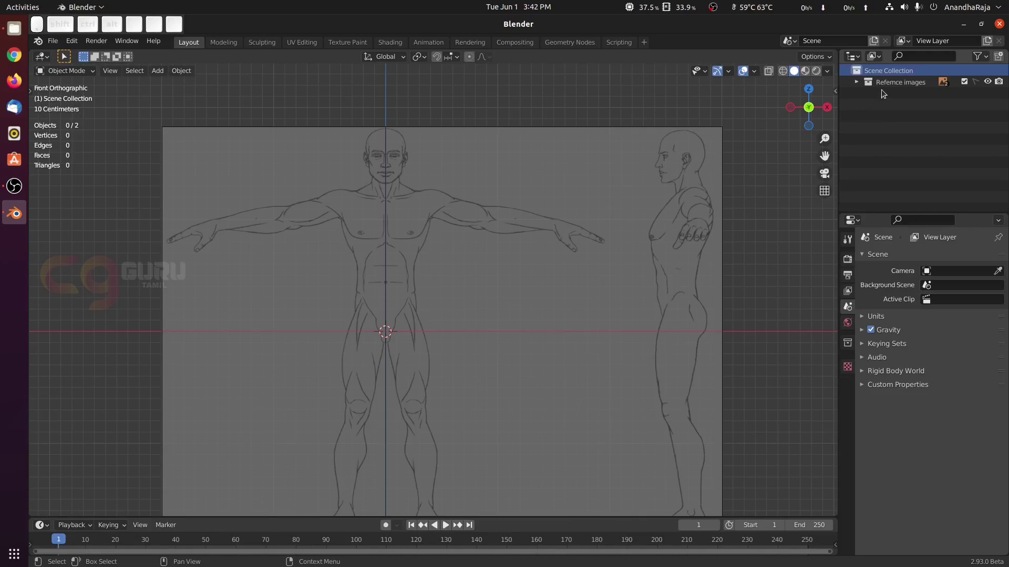
right_click(889, 71)
click(888, 70)
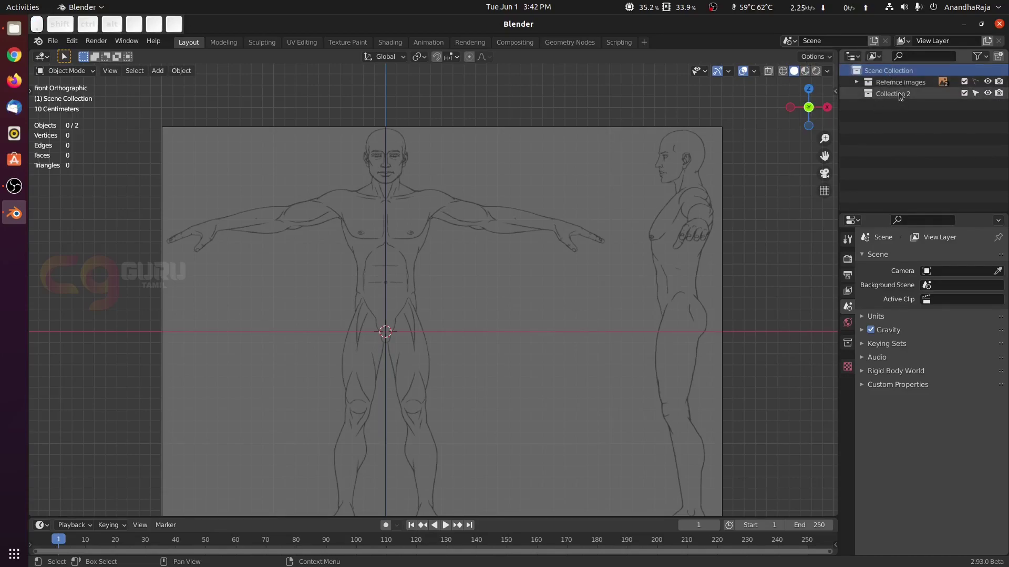
double_click(897, 94)
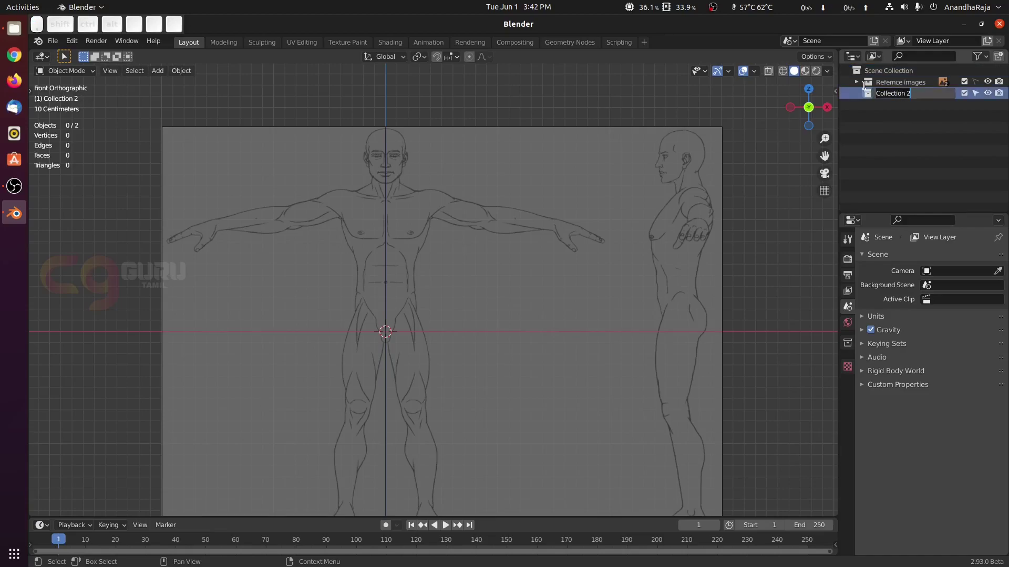
text(Base)
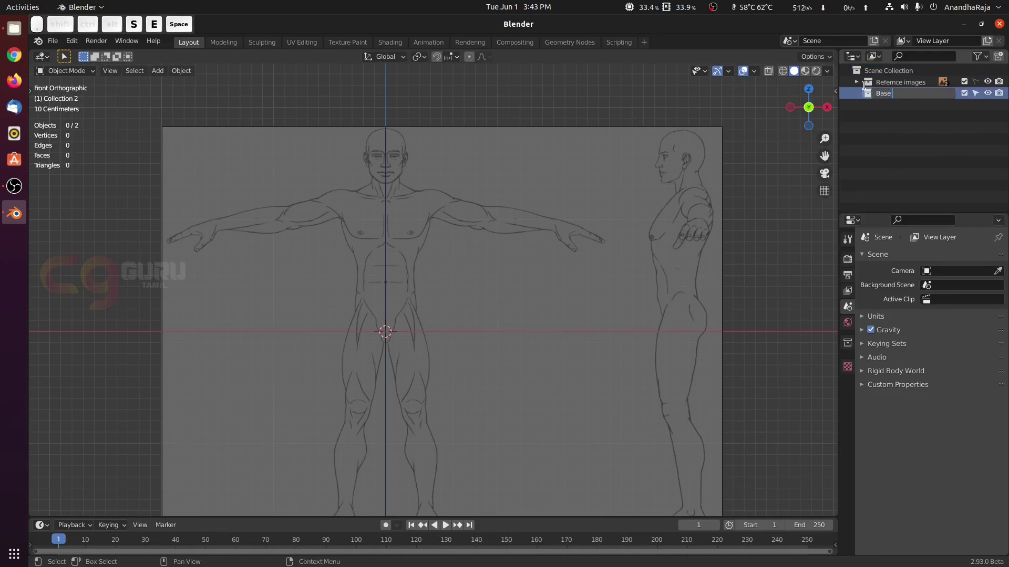
text( ima)
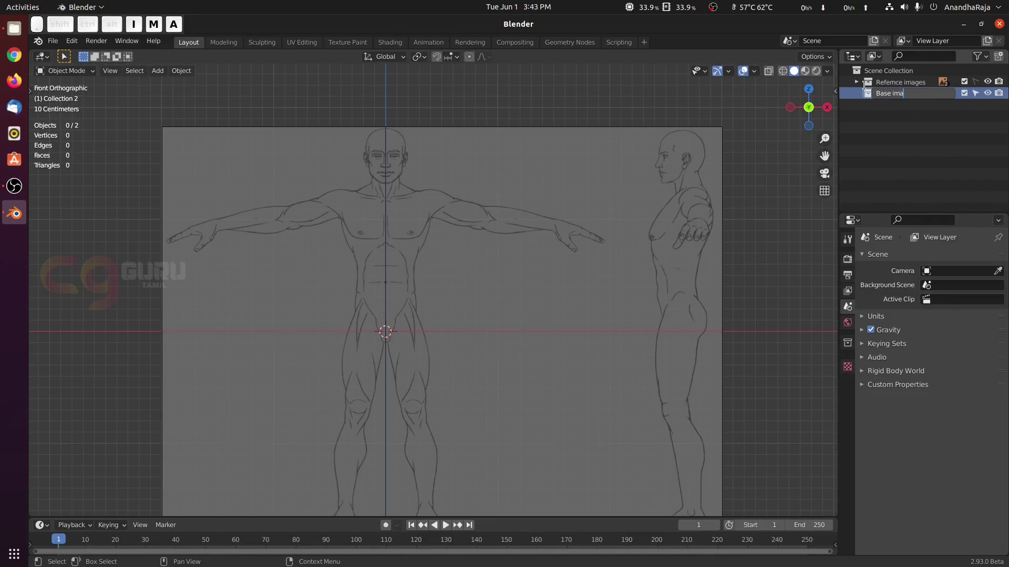
text(ge)
key(Return)
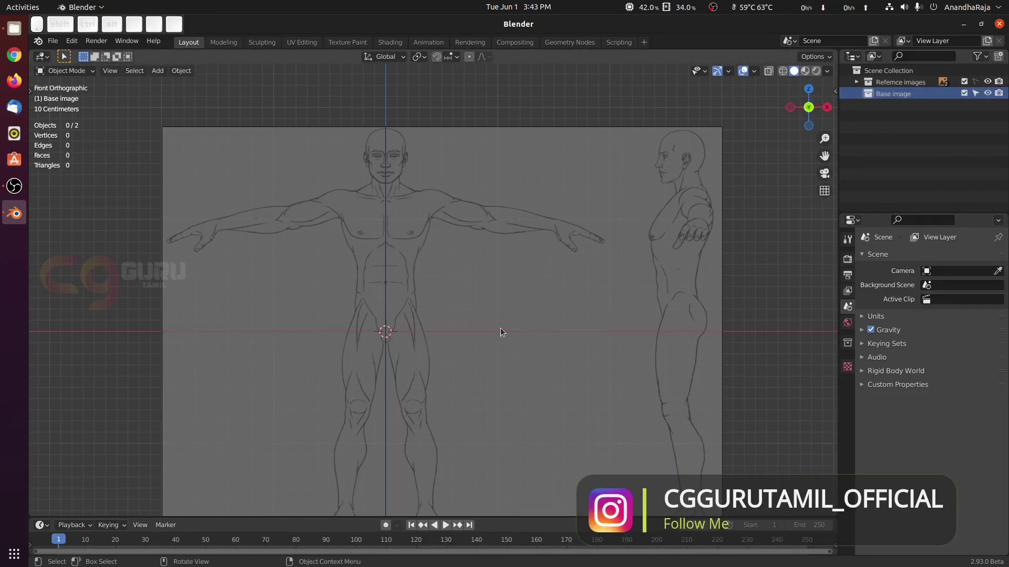
Step: Add a cube mesh to the "Base image" collection
shift+middle_drag(500, 328, 546, 286)
key(shift+a)
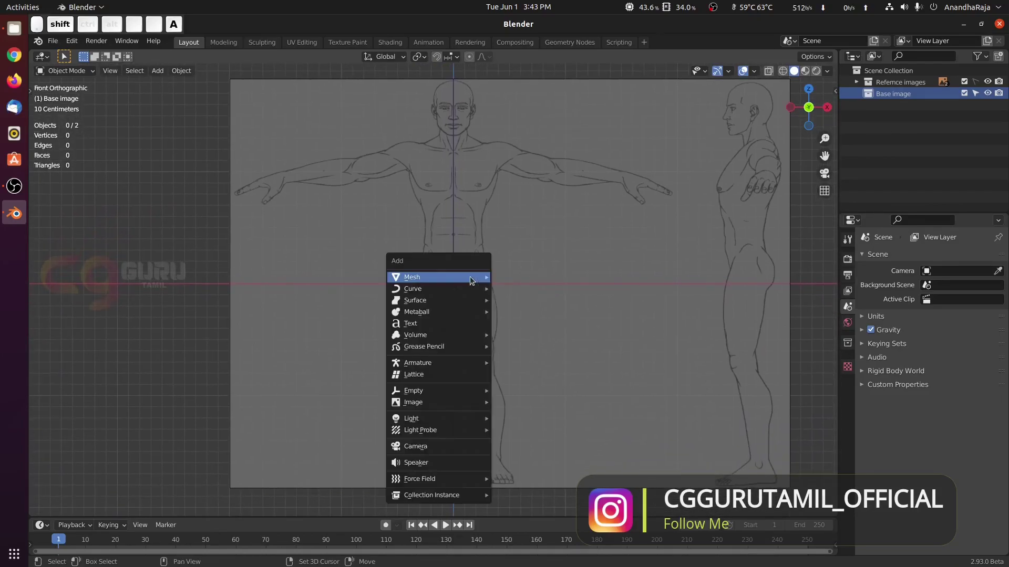
mouse_move(469, 276)
click(514, 289)
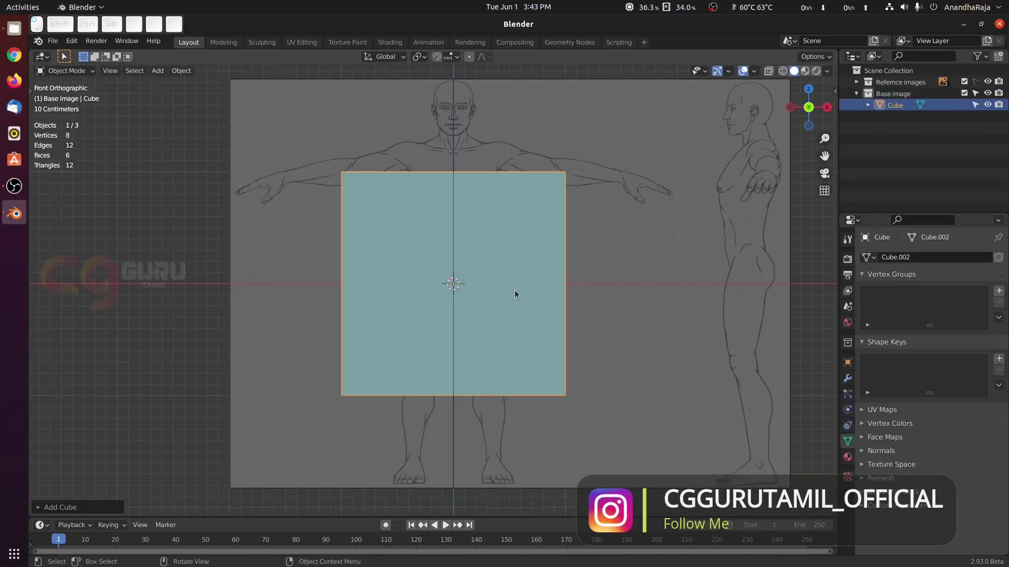
Step: In Edit Mode, move the cube's whole mesh 1 m up along the Z axis
key(Tab)
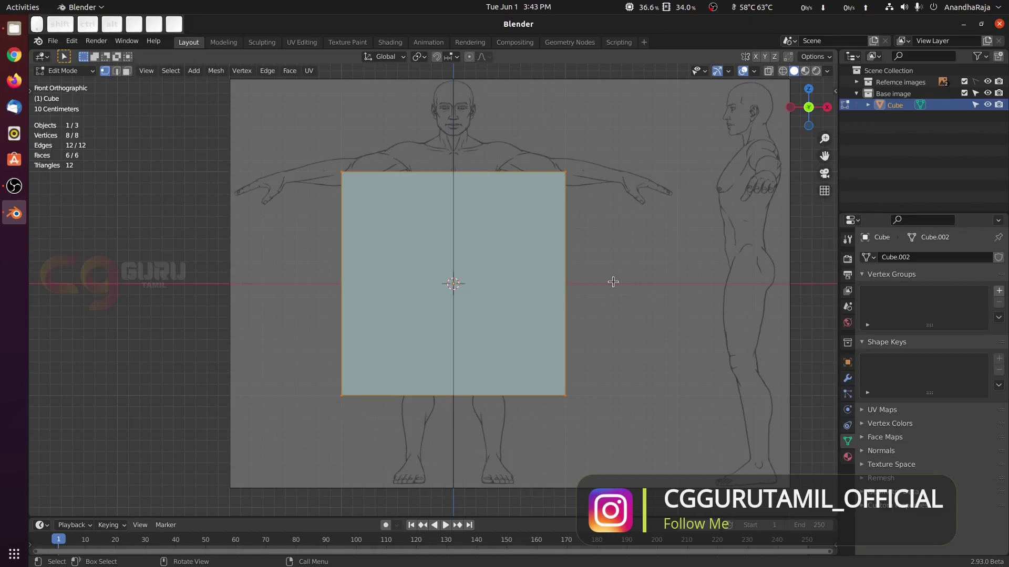
key(g)
key(z)
key(1)
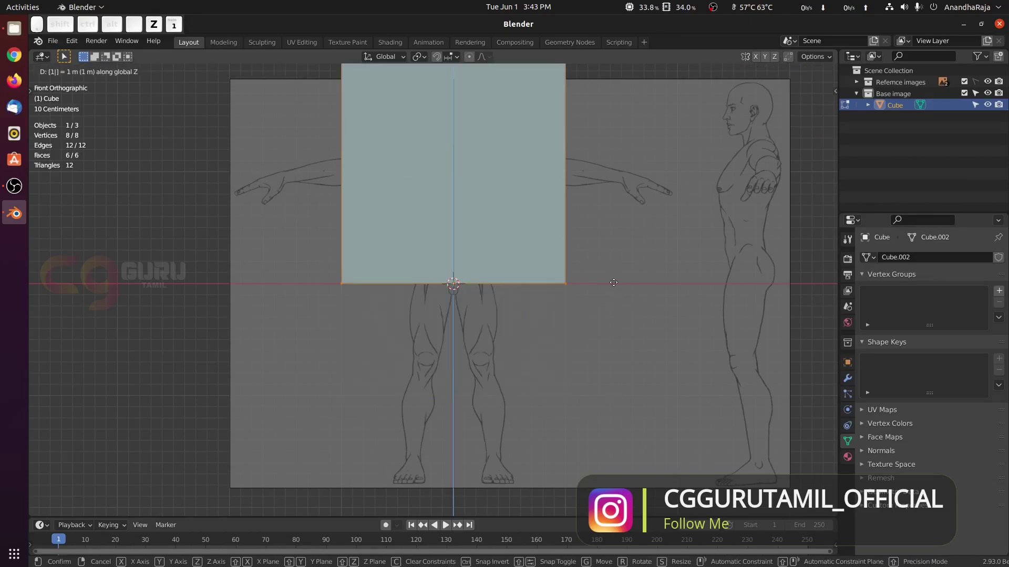
key(Return)
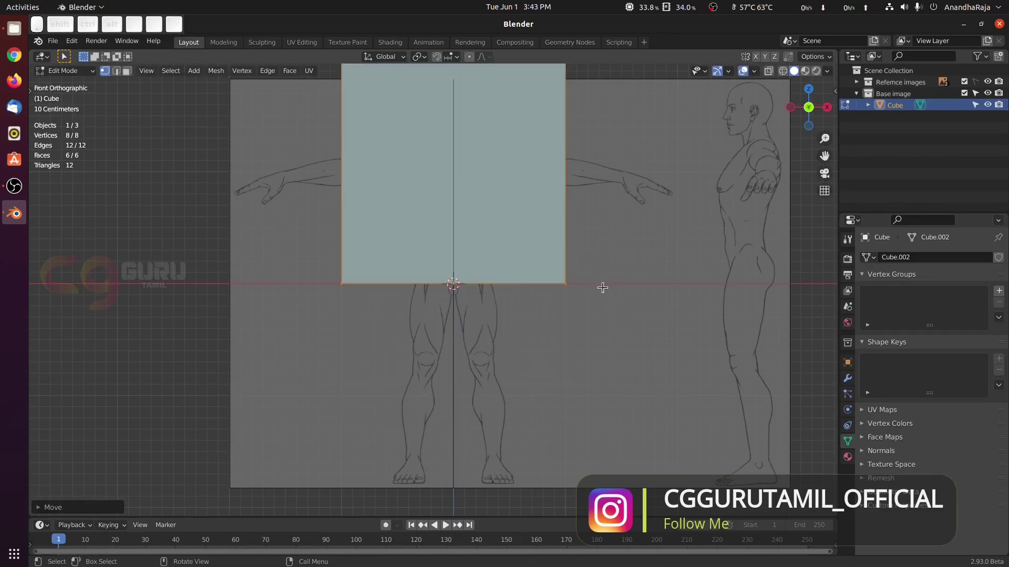
shift+middle_drag(572, 302, 529, 356)
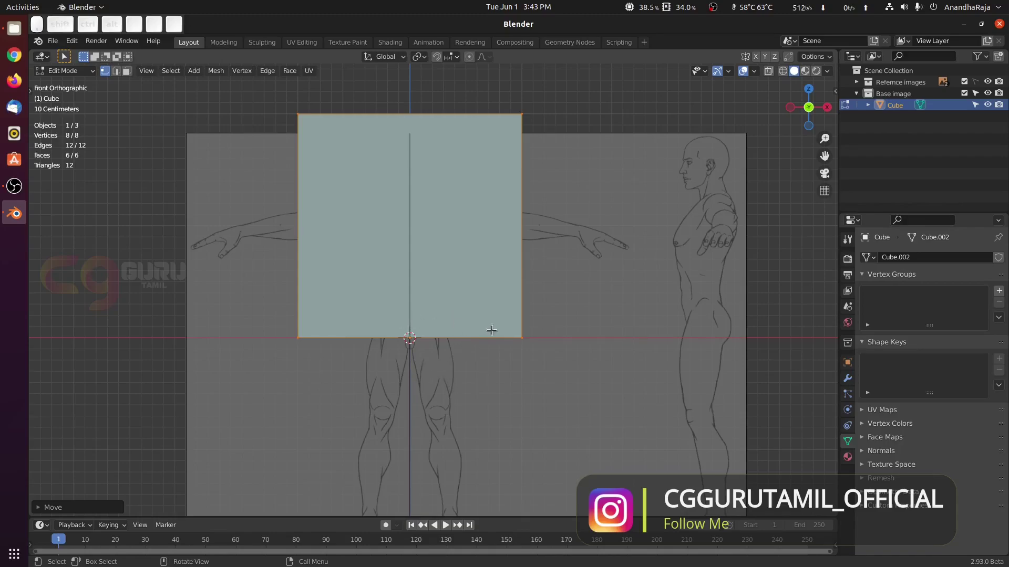
Step: Return to Object Mode, display the scene in wireframe, and scale the cube down uniformly to the waist width of the front reference
key(Tab)
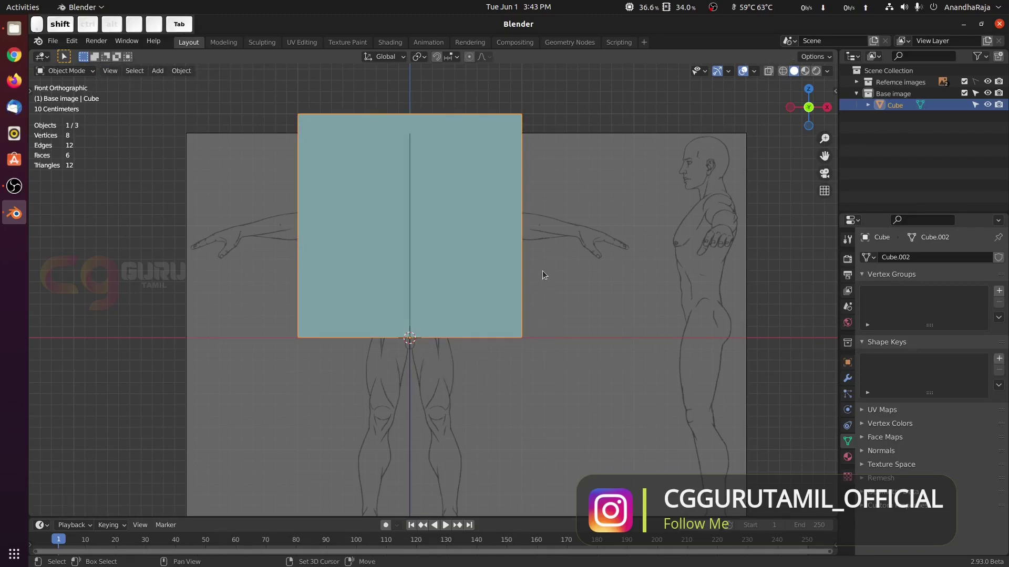
shift+middle_drag(542, 270, 543, 284)
key(z)
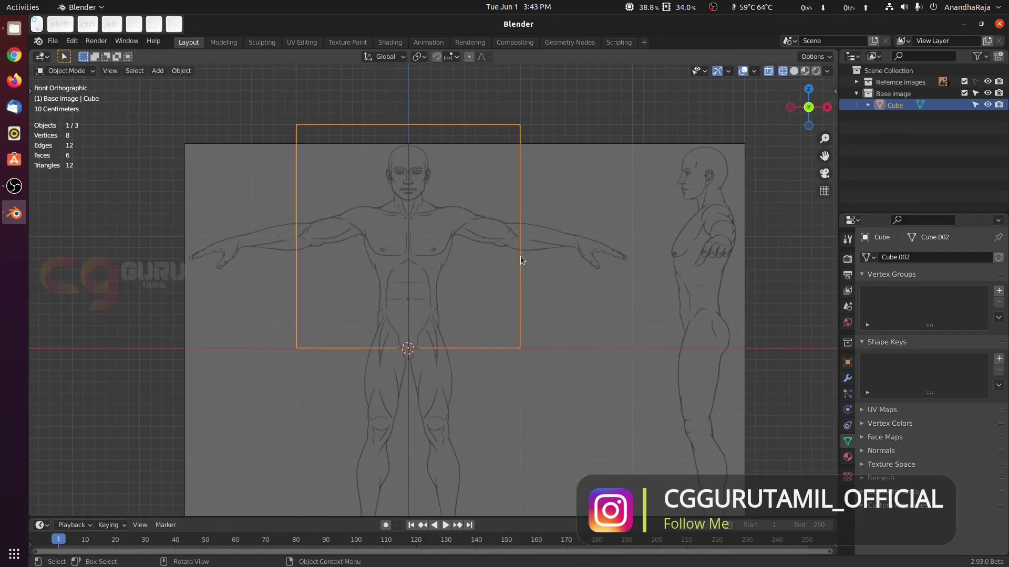
scroll(520, 256, up, 2)
key(s)
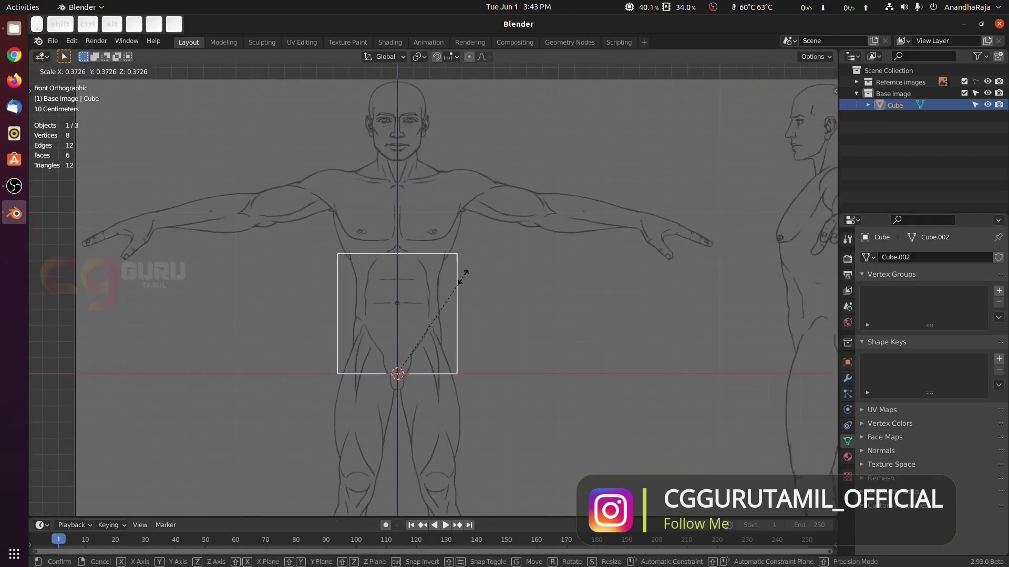
click(447, 313)
scroll(499, 313, up, 3)
shift+middle_drag(500, 326, 447, 257)
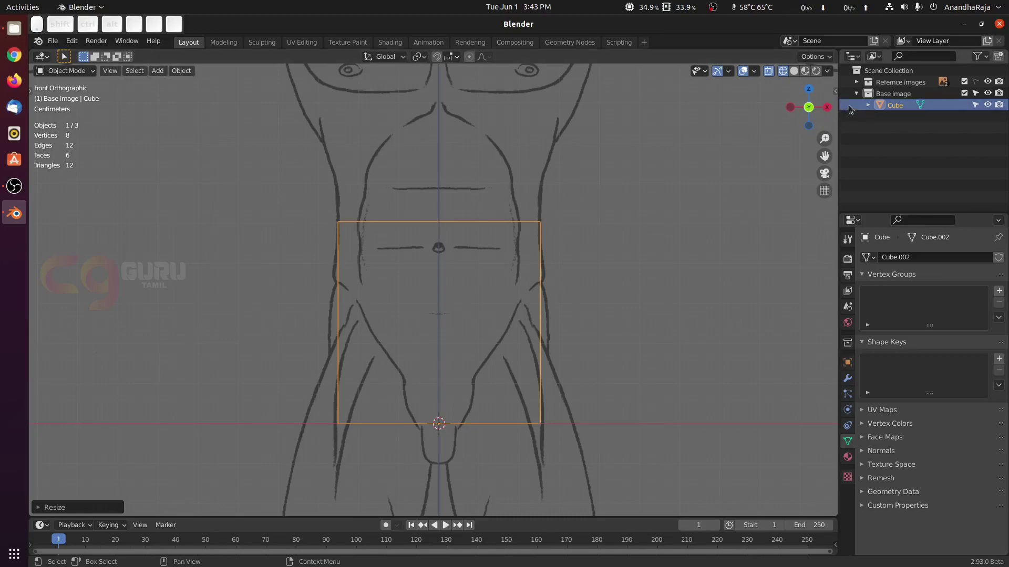
Step: Check which empty in the "Refernce images" collection holds the front reference by briefly hiding the first empty
click(856, 82)
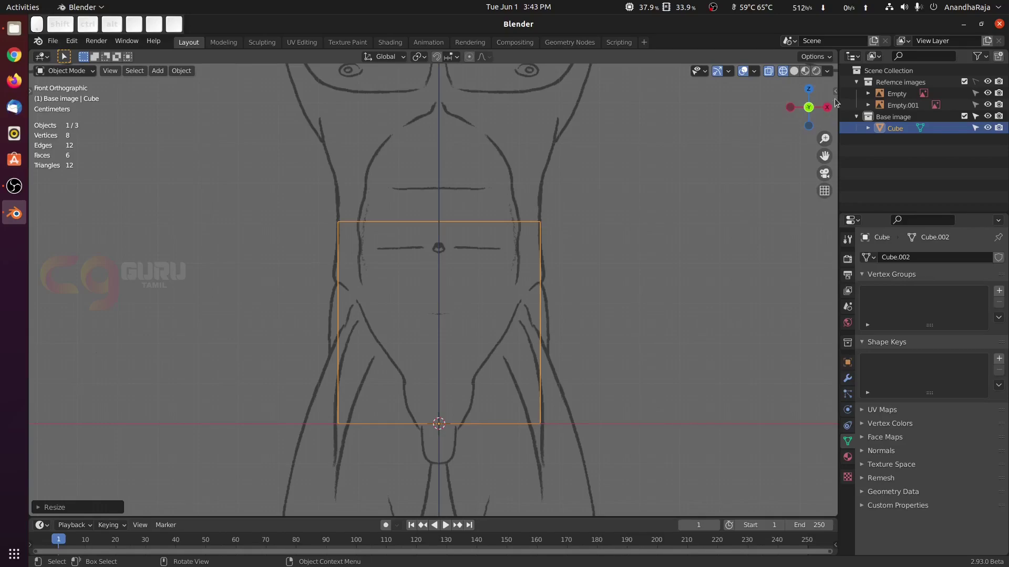
click(903, 95)
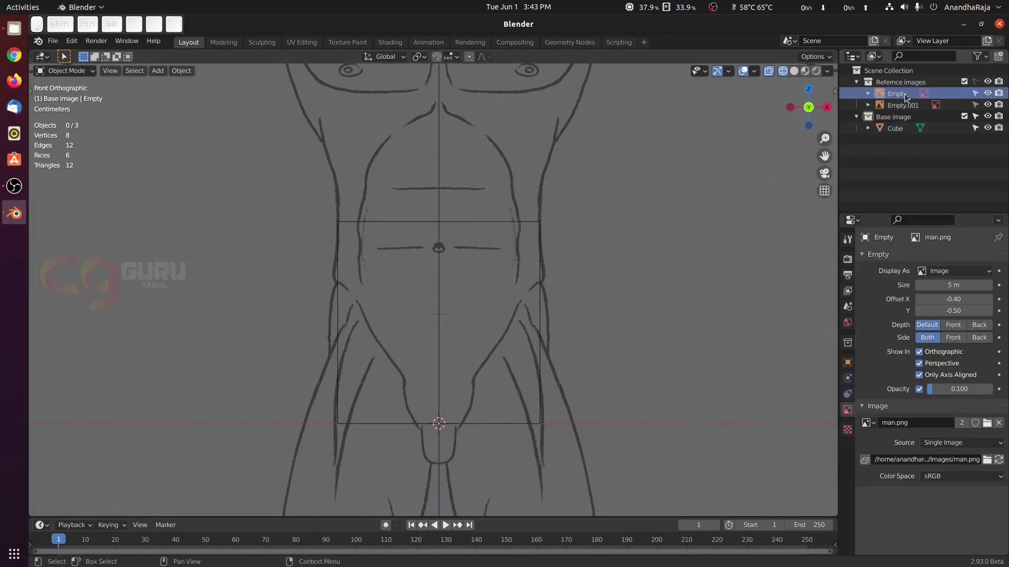
click(988, 95)
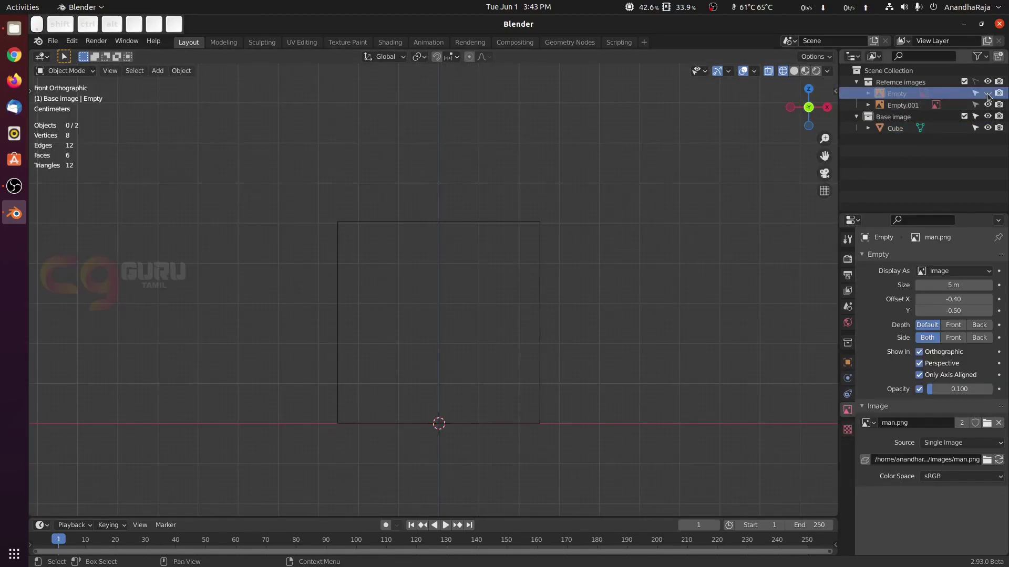
click(988, 95)
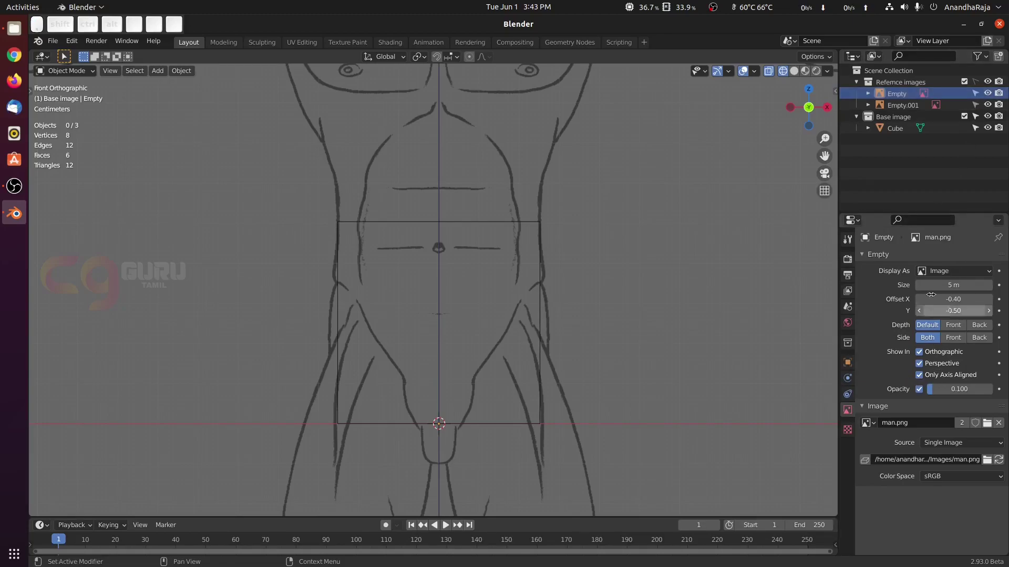
click(856, 82)
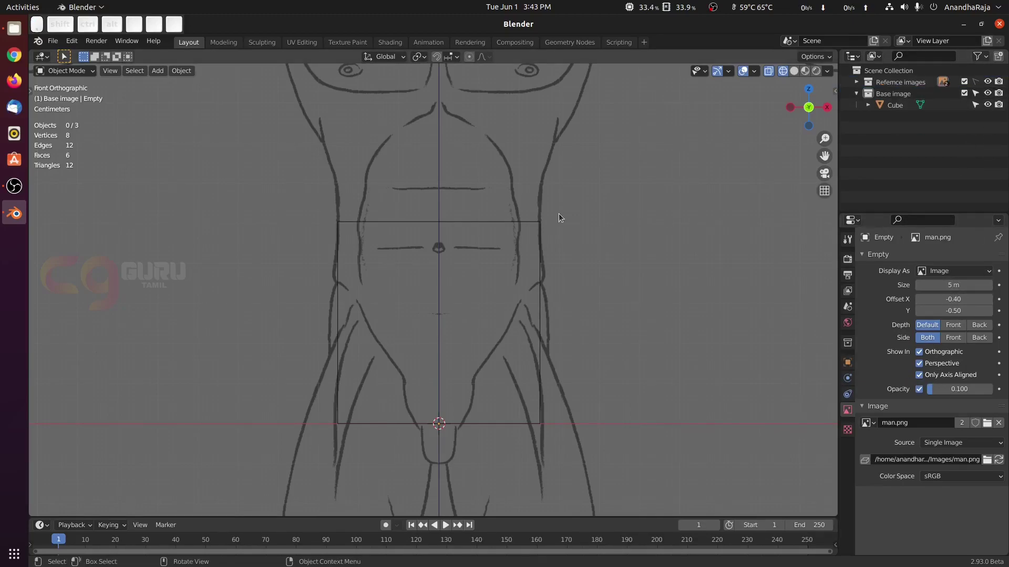
Step: In the right side view, scale the cube down slightly along the Y axis toward the side reference's torso outline
key(KP_3)
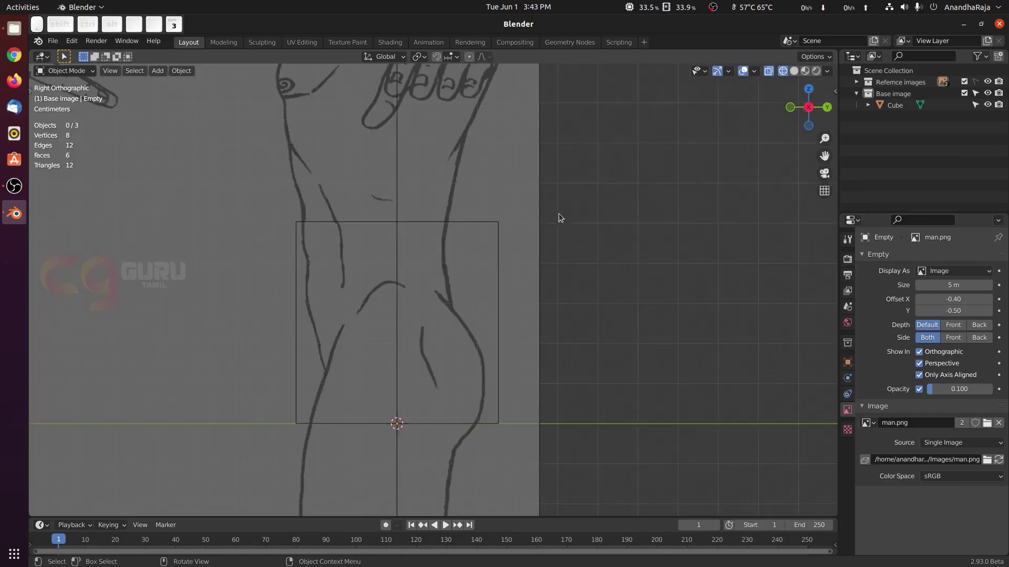
click(495, 248)
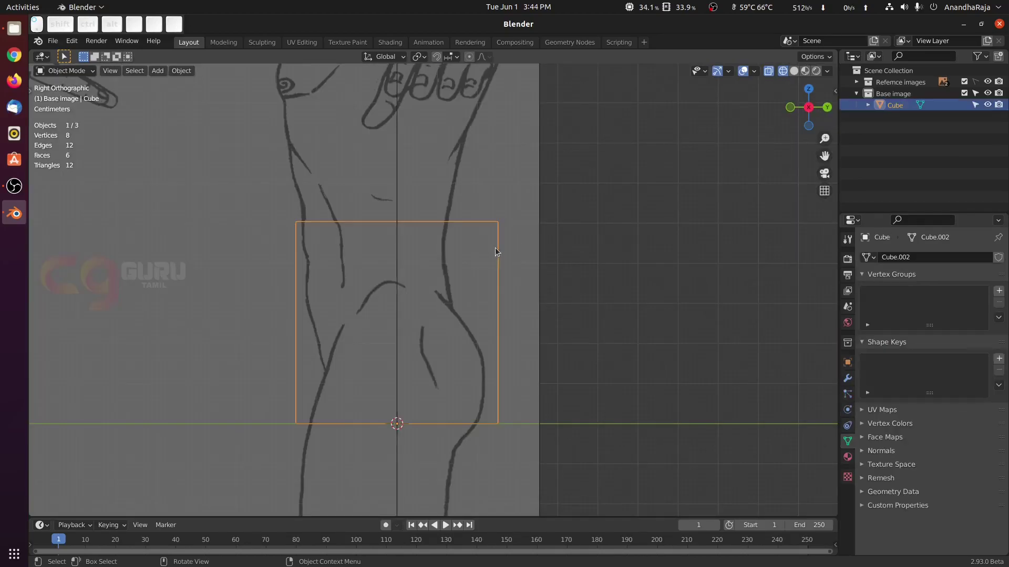
key(s)
key(y)
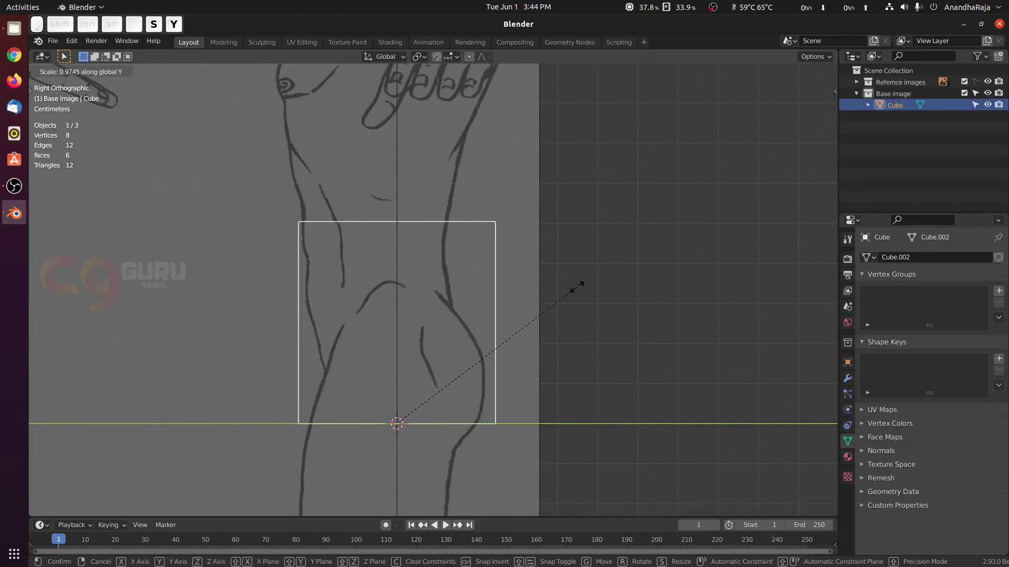
click(568, 287)
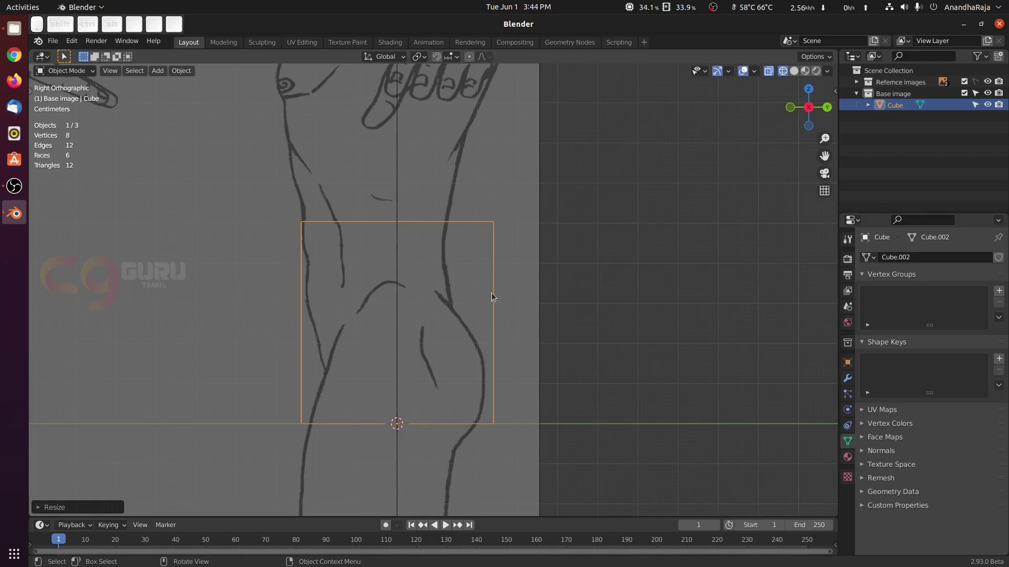
Step: Identify the side reference empty, Empty.001, and nudge its X offset slightly to centre the torso on the cube
click(853, 83)
click(902, 105)
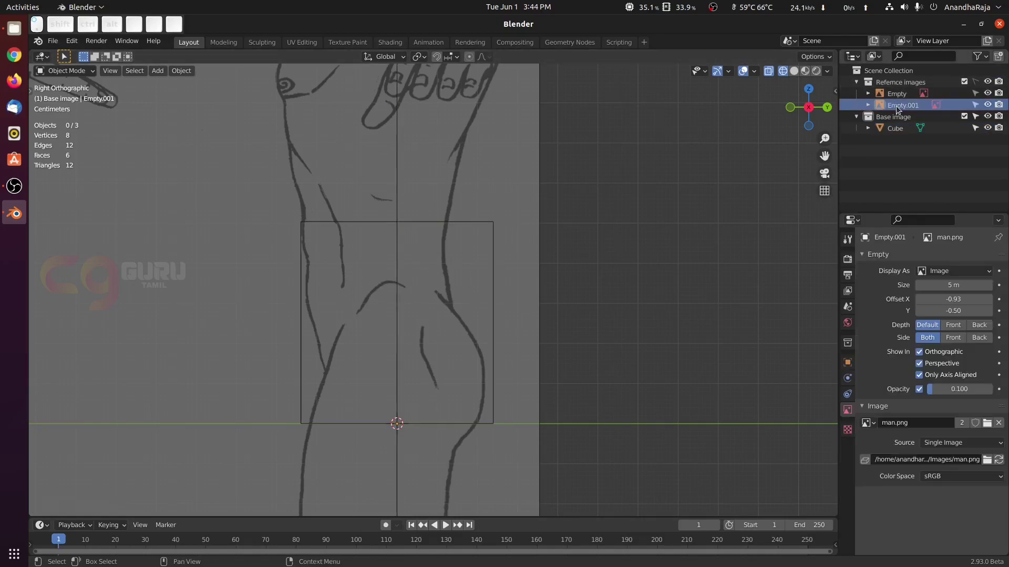
click(988, 106)
click(987, 106)
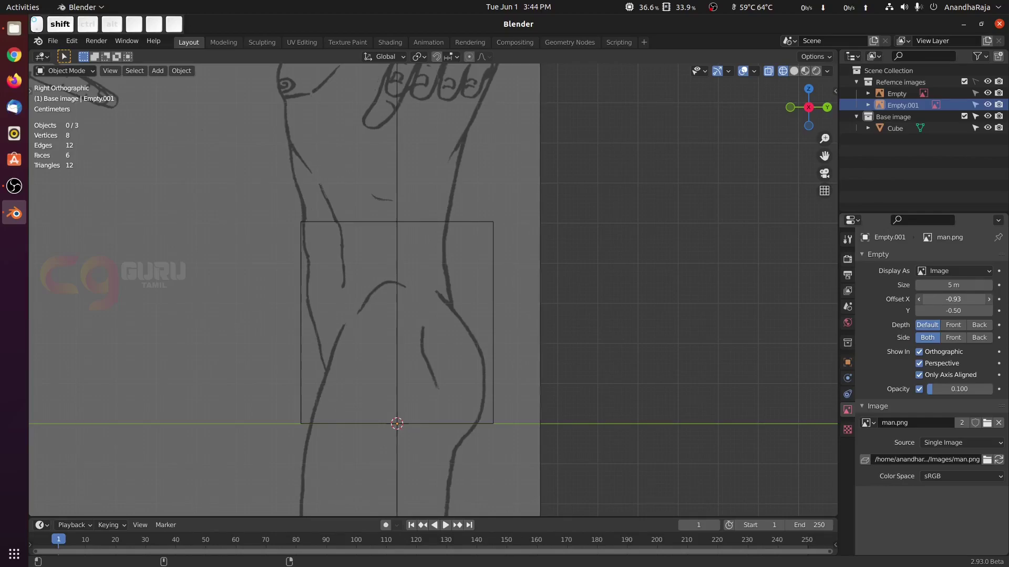
shift+drag(947, 299, 950, 300)
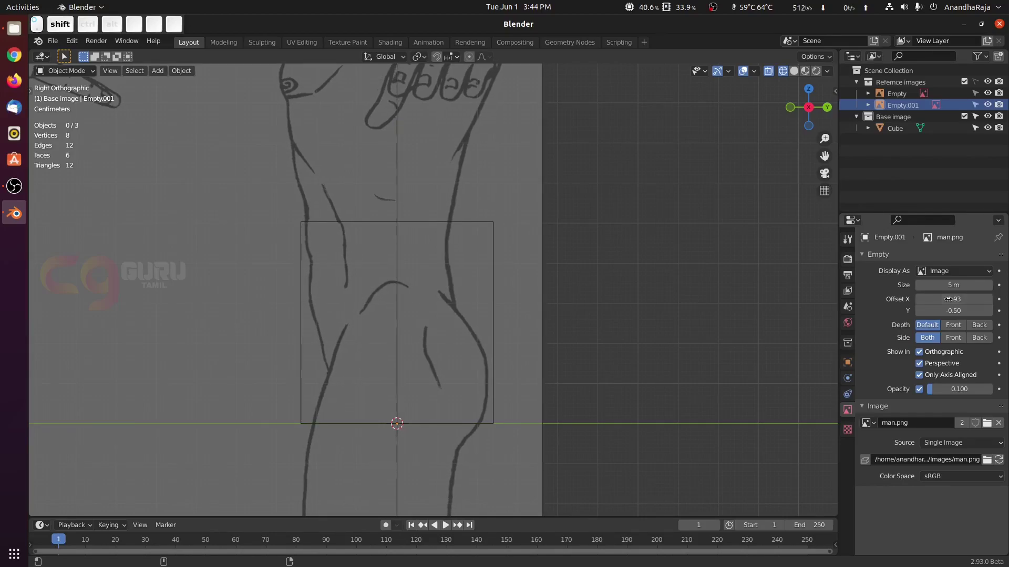
Step: Scale the cube along the Y axis by about 0.966 to narrow it to the side reference's torso
click(485, 229)
key(s)
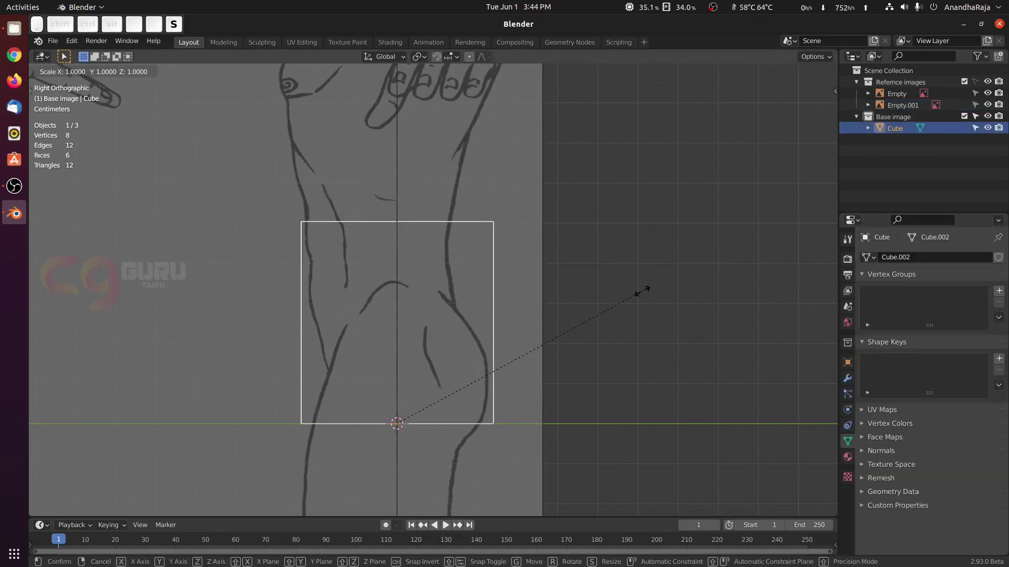
key(y)
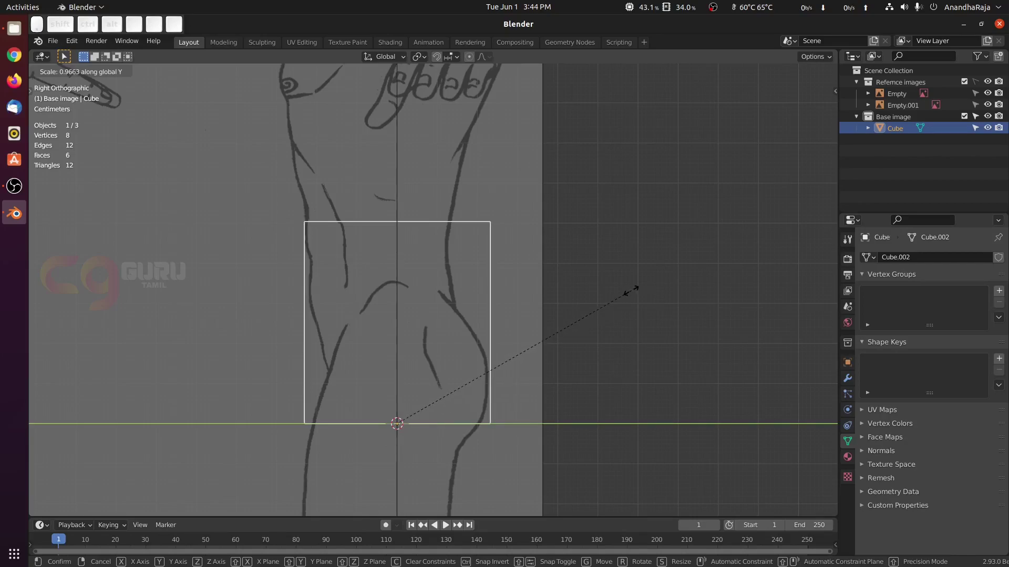
click(630, 291)
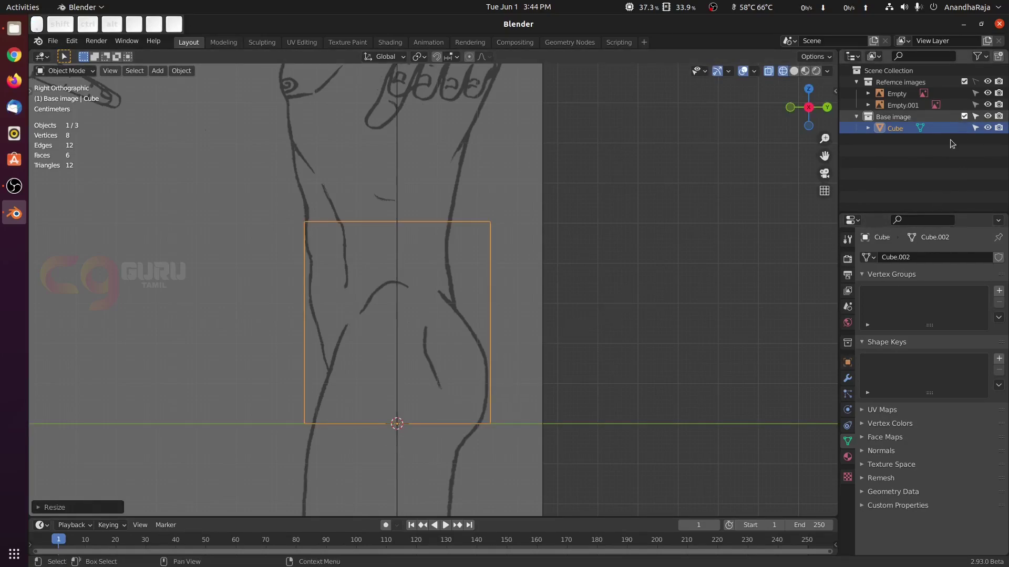
Step: Refine the cube's depth by scaling it about 0.987 along Y, and collapse the "Refernce images" collection
click(902, 106)
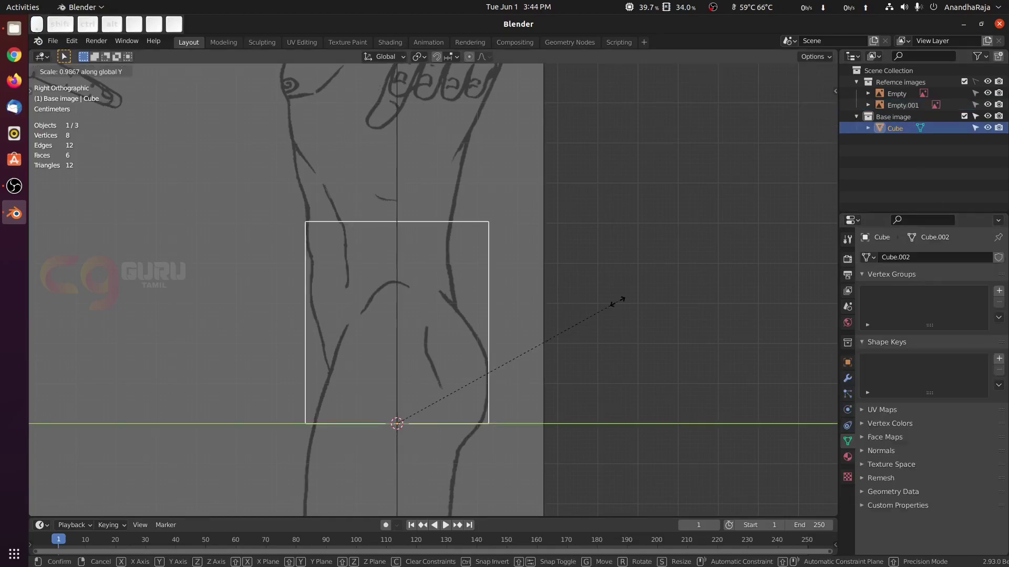
click(617, 300)
click(564, 245)
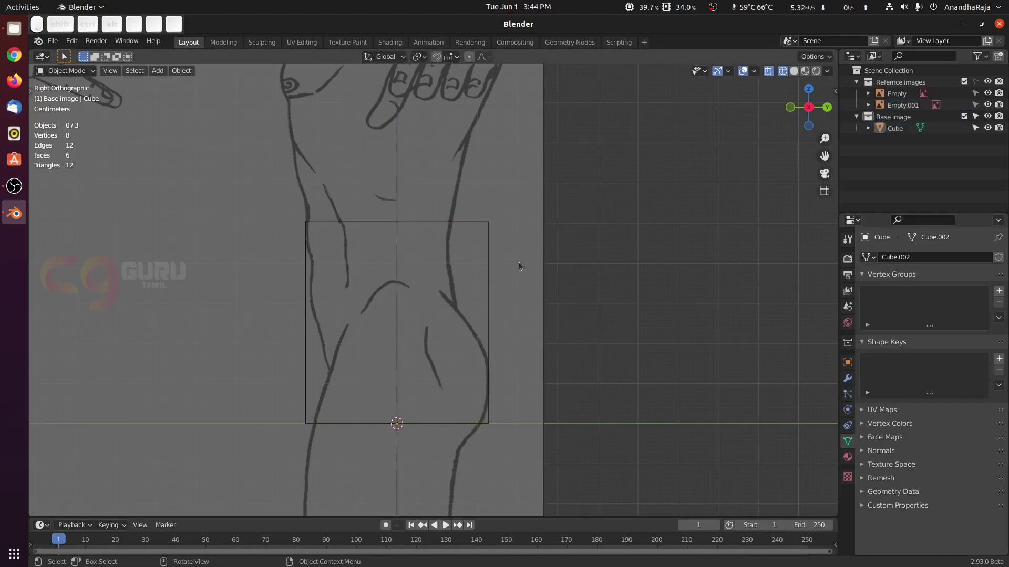
click(856, 82)
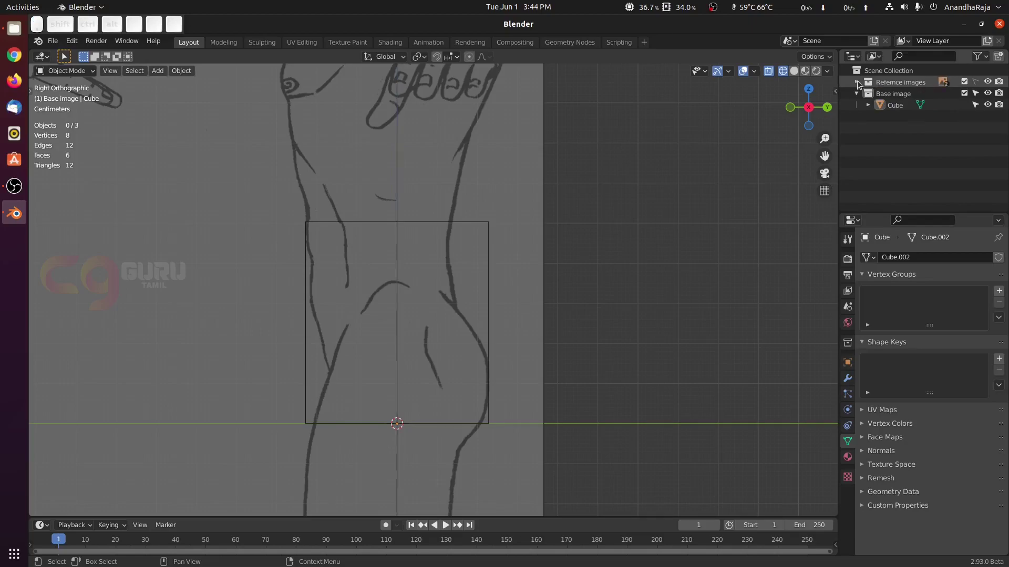
Step: In the front view, add one centred vertical loop cut to the cube in Edit Mode, splitting it into two halves
key(KP_1)
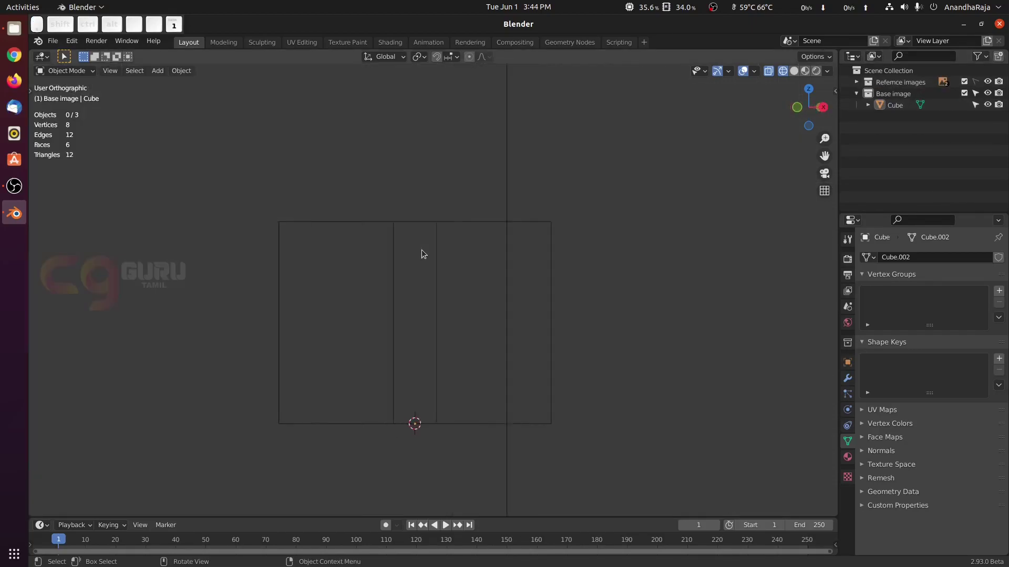
shift+middle_drag(529, 253, 538, 319)
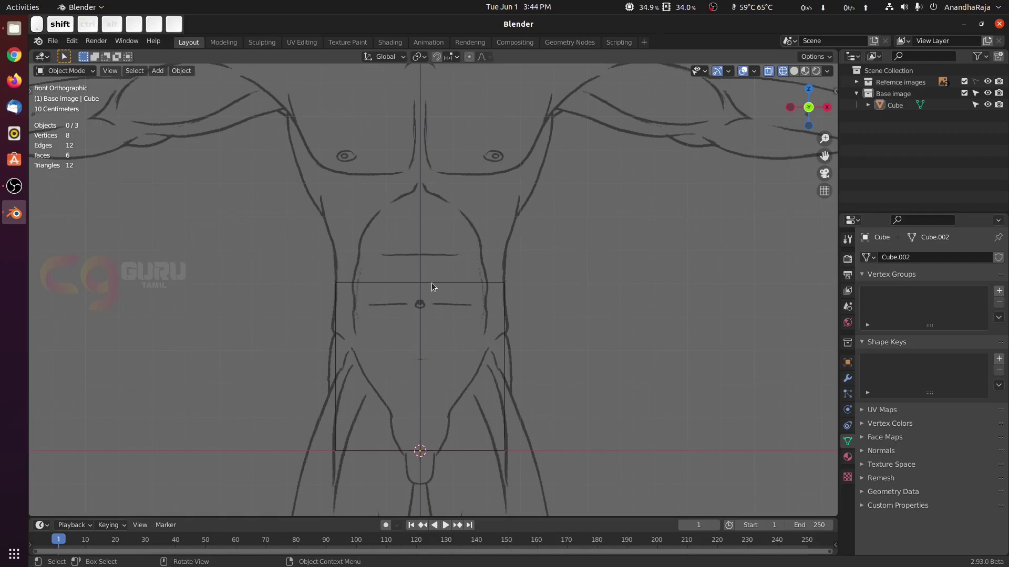
key(Tab)
key(ctrl+r)
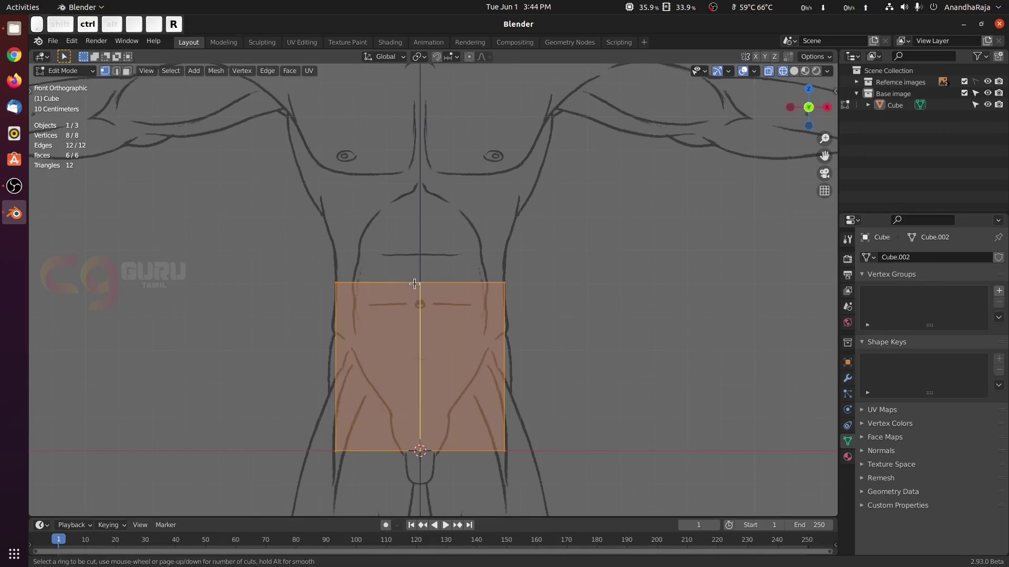
click(414, 284)
click(414, 284)
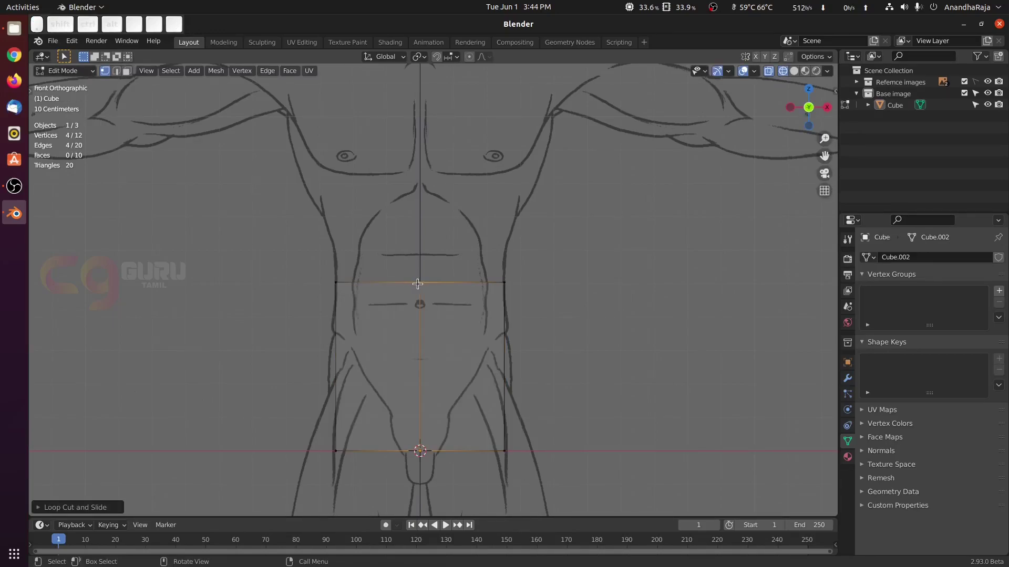
Step: Delete the vertices of the cube's half on the negative X side and return to Object Mode
click(586, 257)
drag(265, 237, 351, 462)
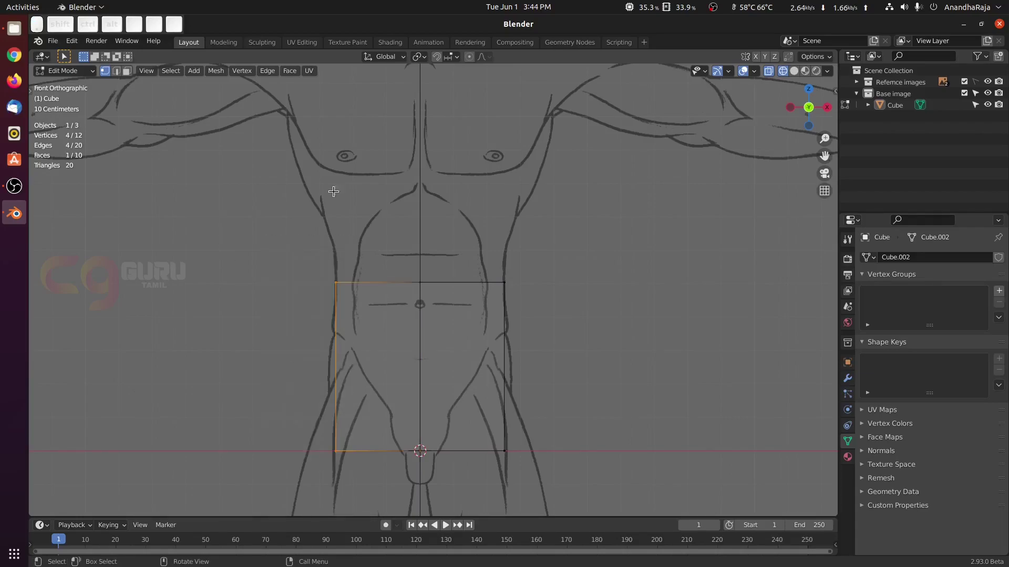
key(Delete)
click(366, 254)
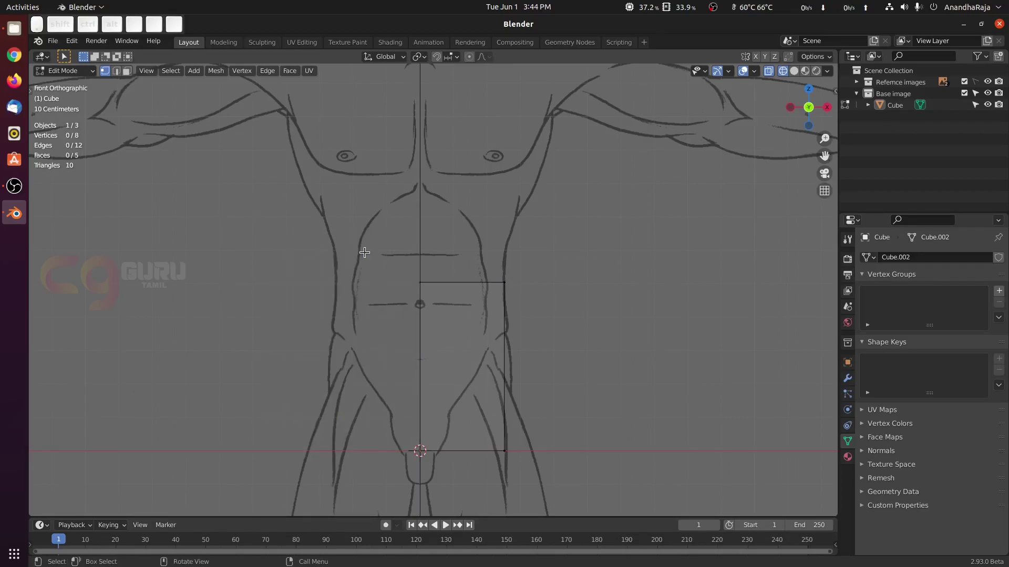
key(Tab)
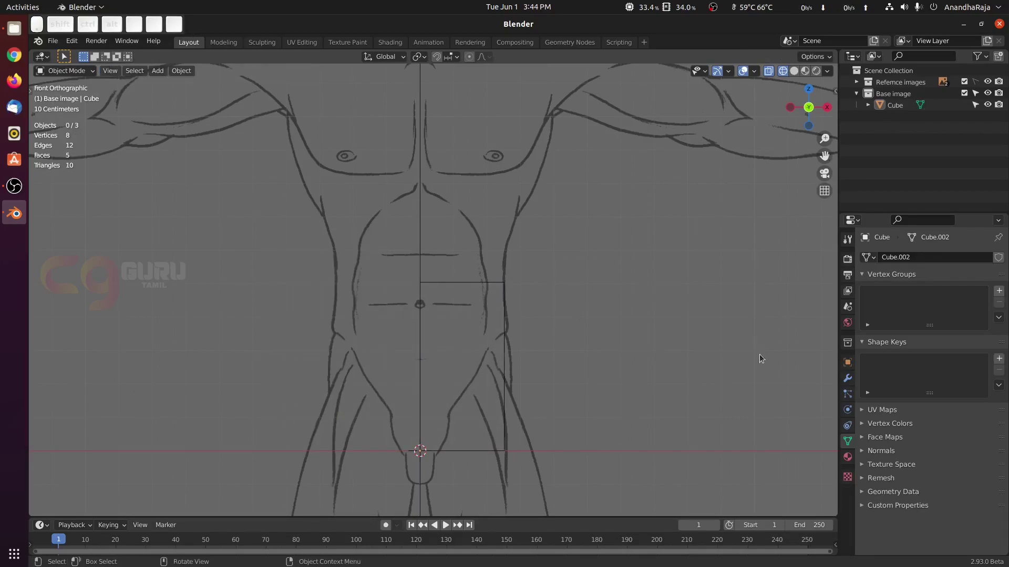
Step: Add a Mirror modifier on the X axis to the half cube and enable Clipping
click(847, 378)
click(911, 257)
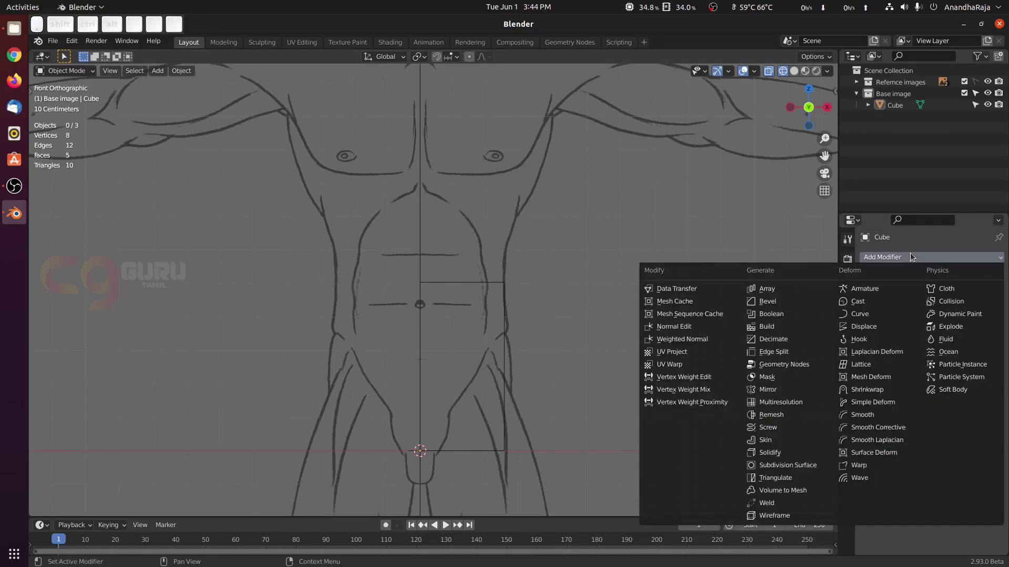
click(777, 394)
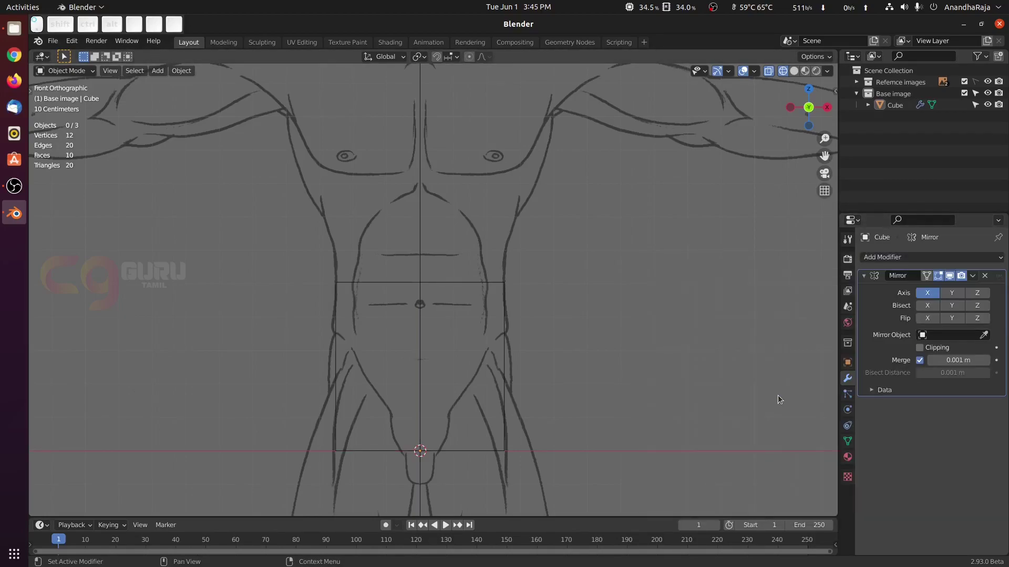
click(919, 348)
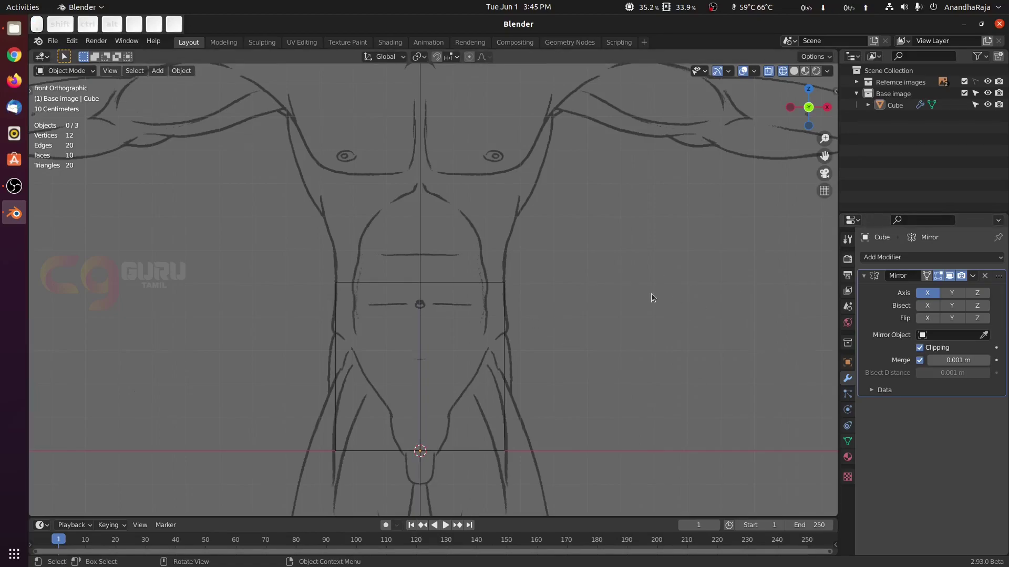
Step: Select the cube's top vertices in Edit Mode and raise them about 0.75 m along Z to the shoulder line
drag(239, 211, 627, 292)
click(627, 291)
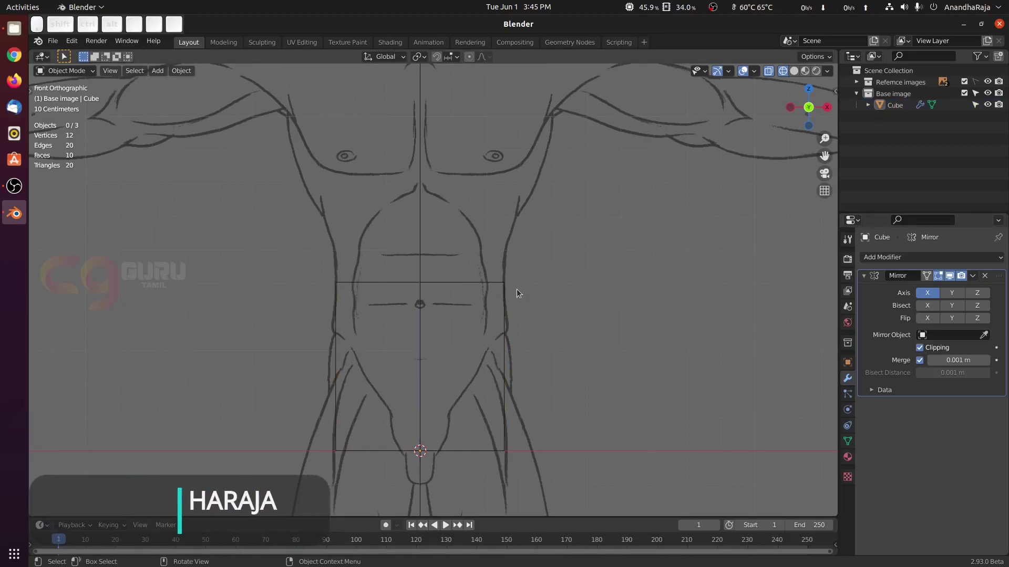
click(500, 286)
key(Tab)
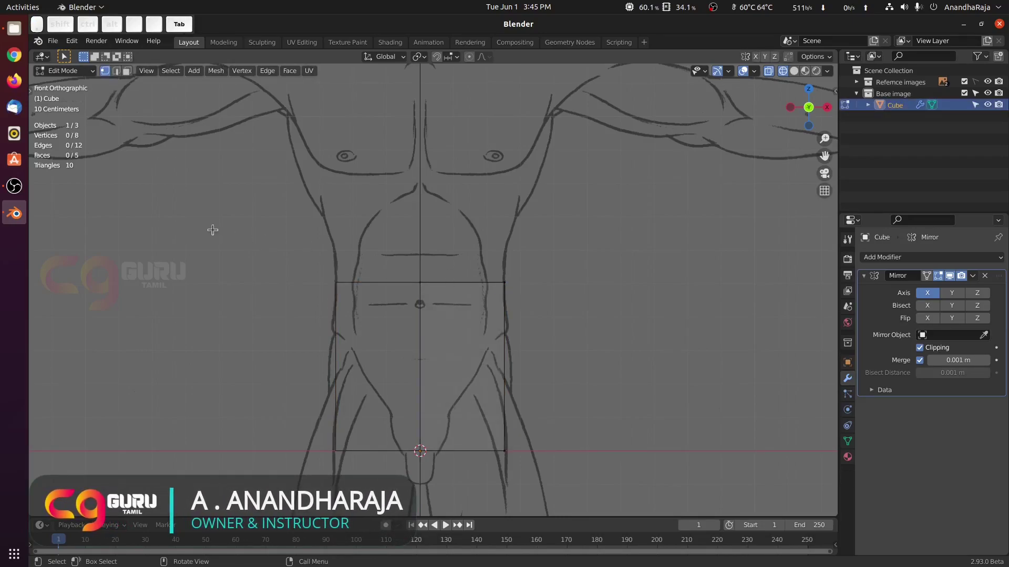
drag(189, 221, 581, 320)
shift+scroll(585, 328, up, 5)
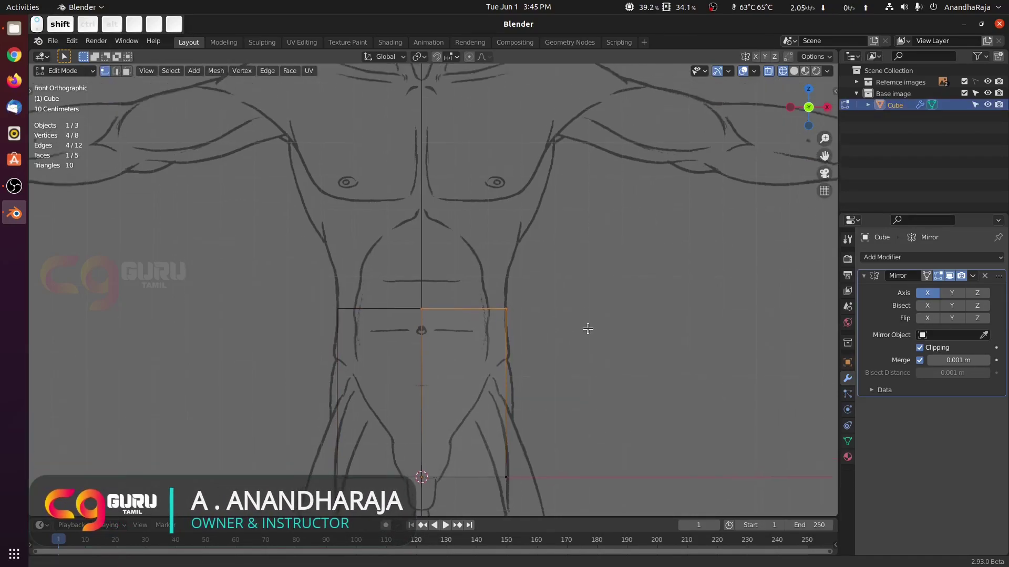
key(g)
key(z)
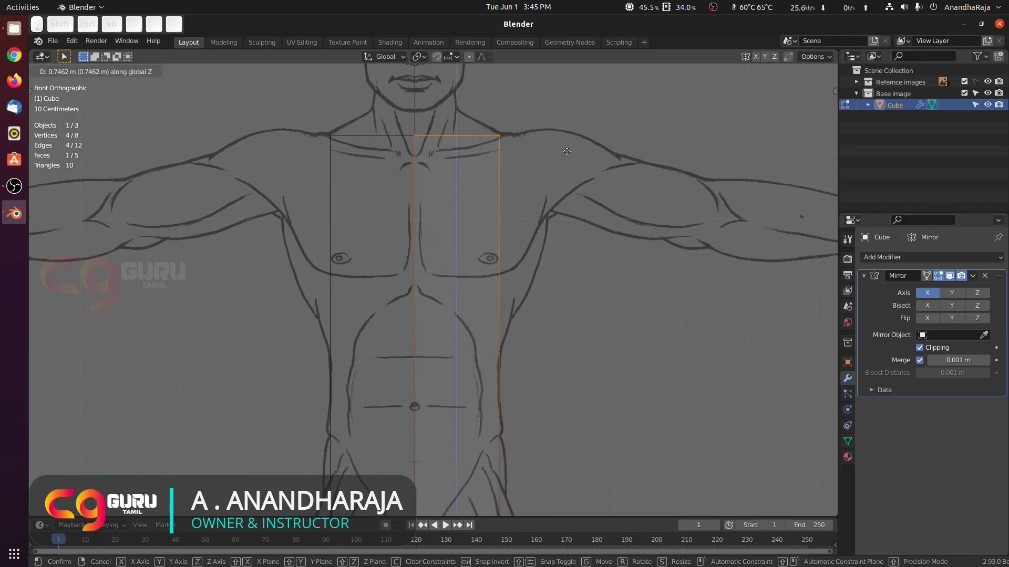
click(546, 150)
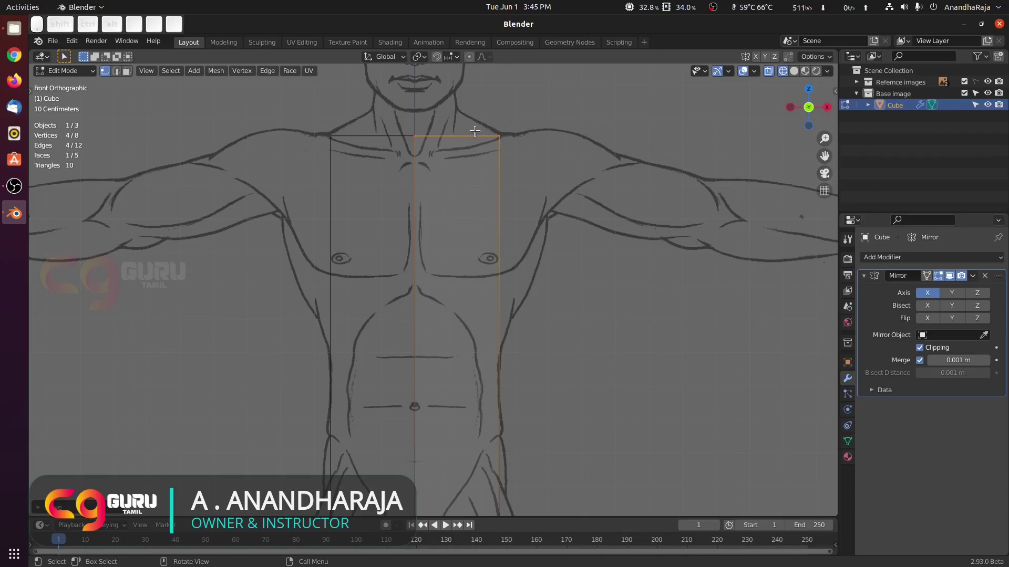
Step: Move the selected top vertices outward along X to widen the torso's top to the shoulders
key(g)
key(x)
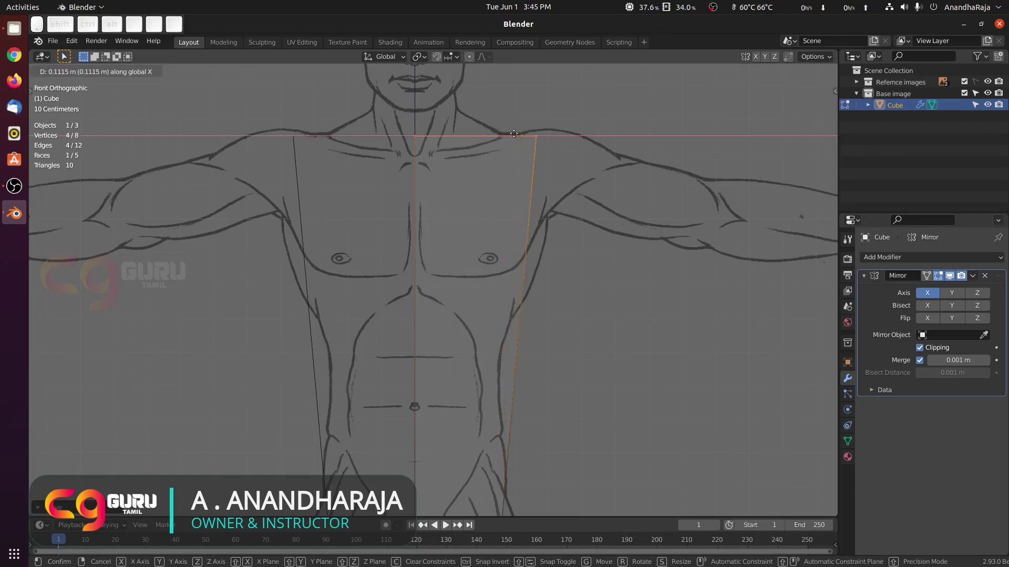
click(536, 133)
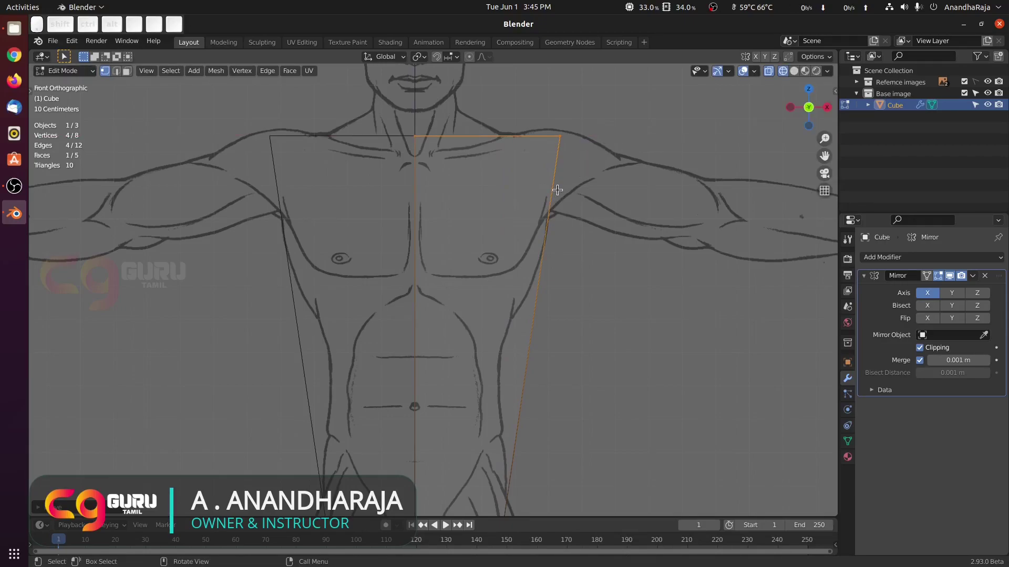
Step: In the right side view, add five evenly spaced horizontal loop cuts to the torso without sliding them, and clear the selection
key(KP_3)
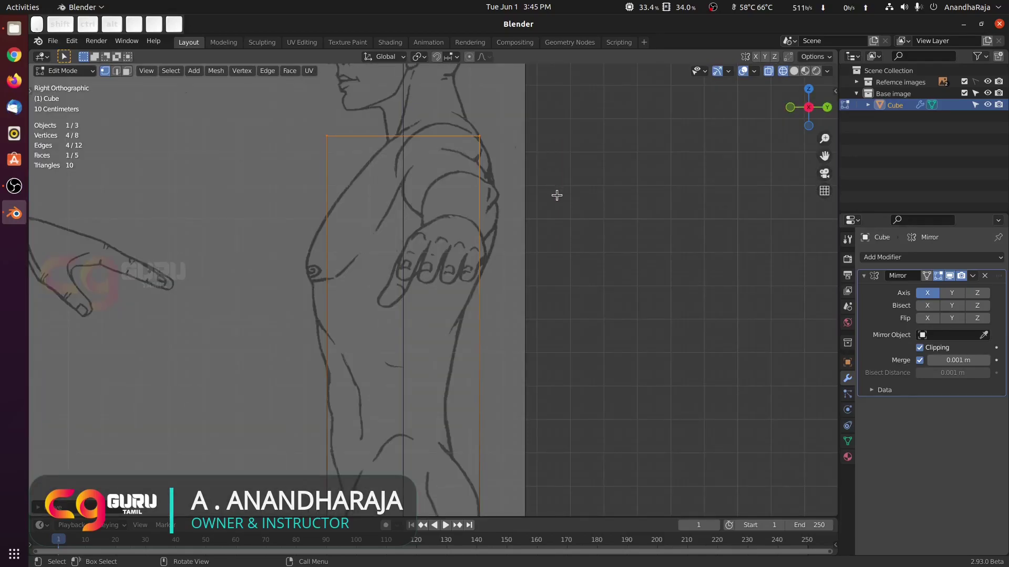
shift+middle_drag(590, 270, 619, 207)
scroll(619, 236, down, 1)
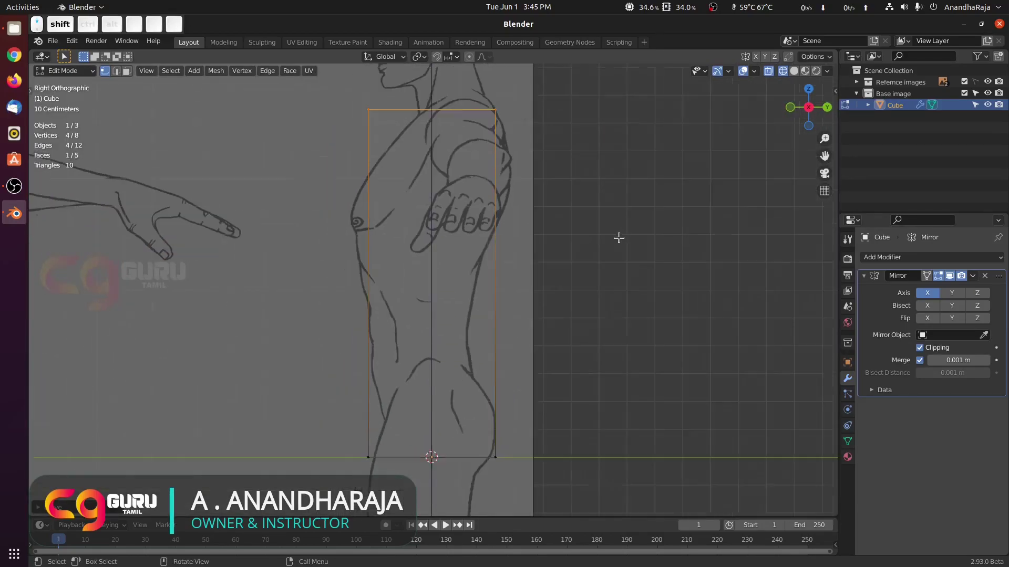
shift+middle_drag(561, 232, 589, 240)
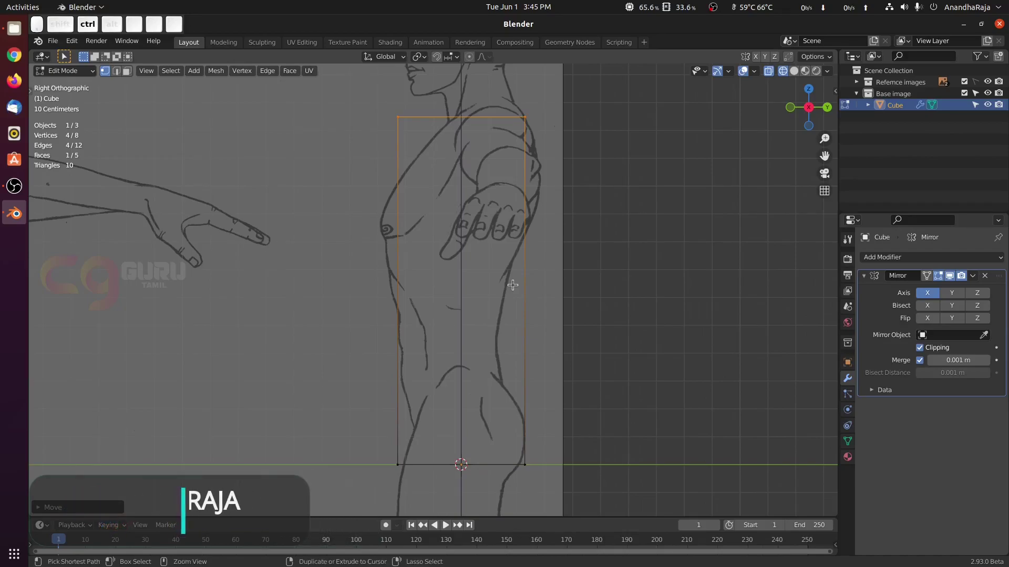
key(ctrl+r)
scroll(512, 285, up, 2)
scroll(512, 285, up, 1)
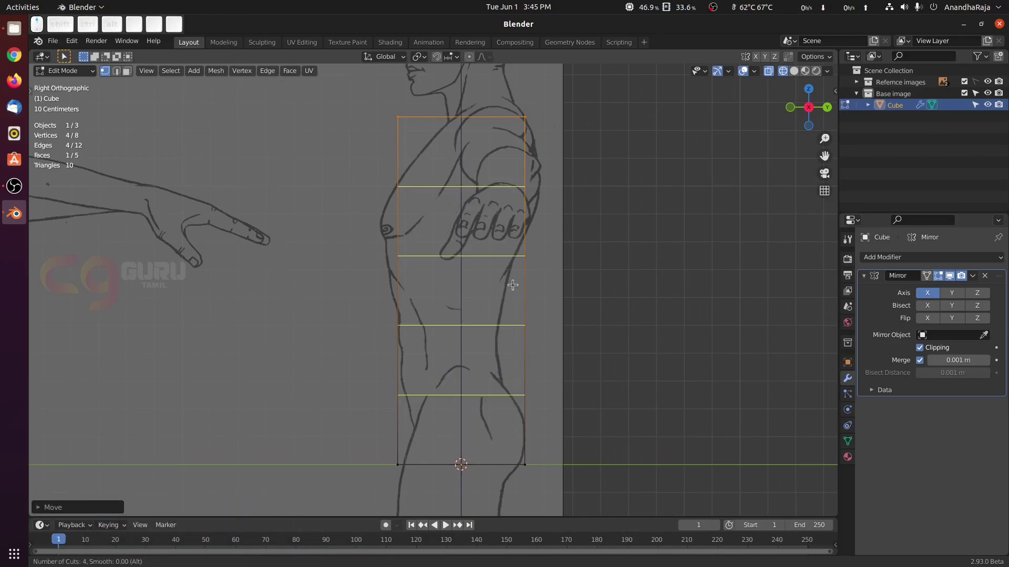
scroll(512, 285, down, 1)
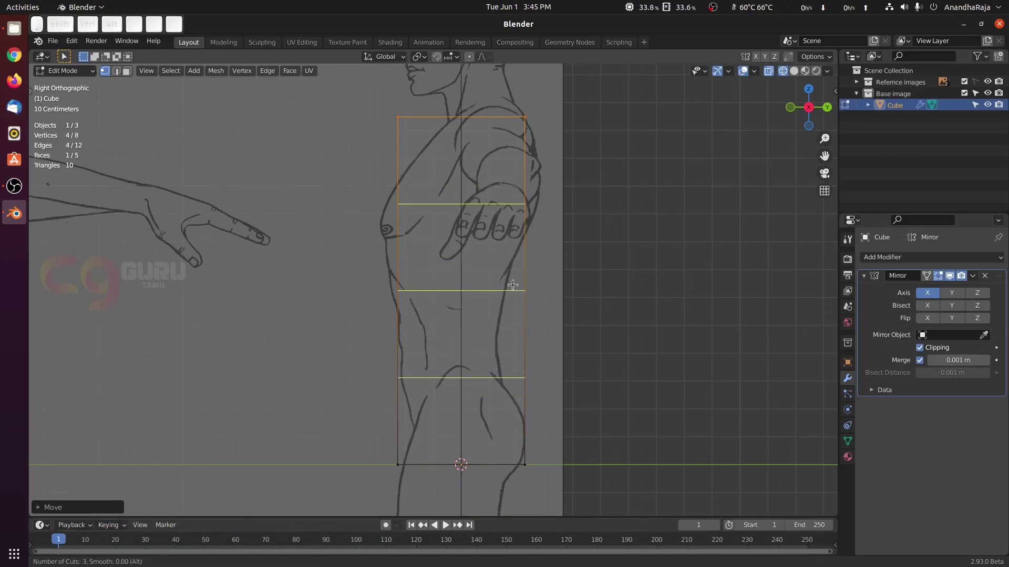
scroll(512, 285, up, 1)
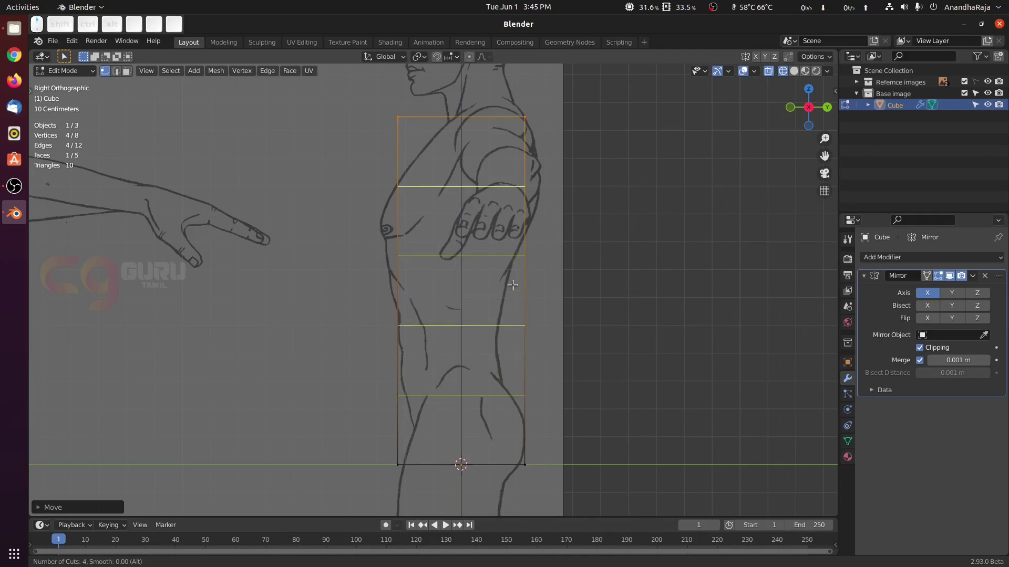
scroll(512, 285, up, 1)
click(512, 285)
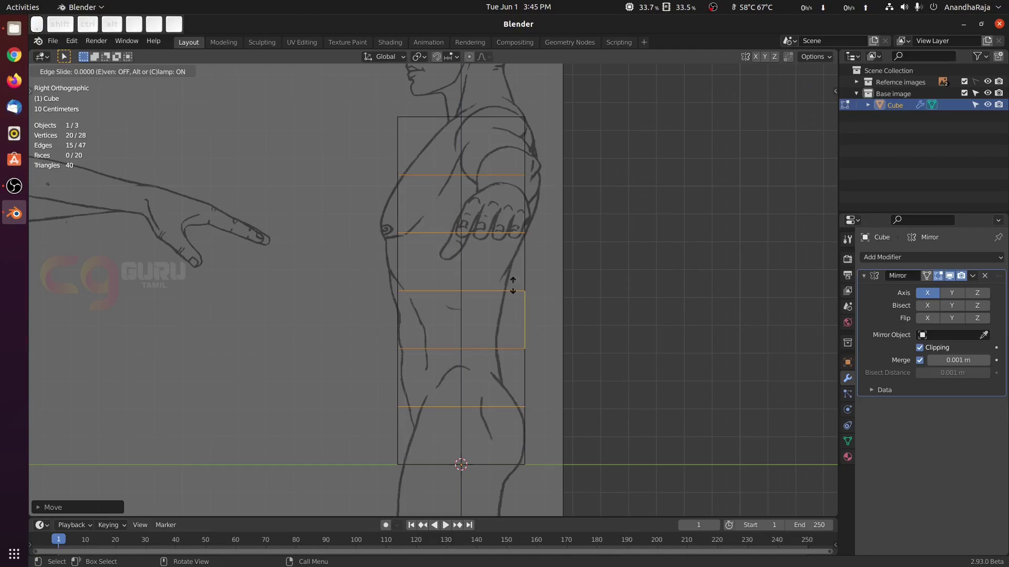
right_click(512, 284)
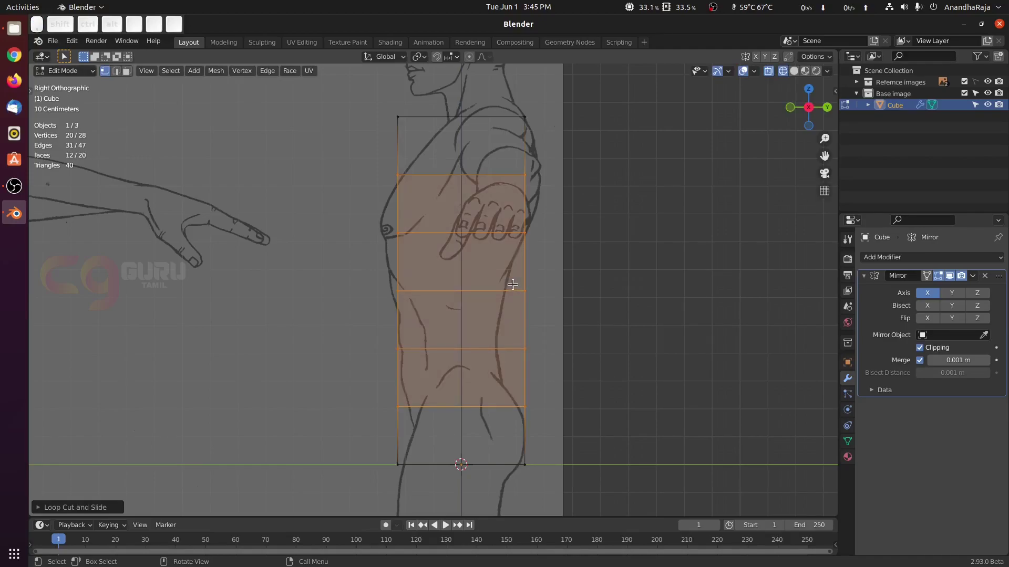
click(684, 268)
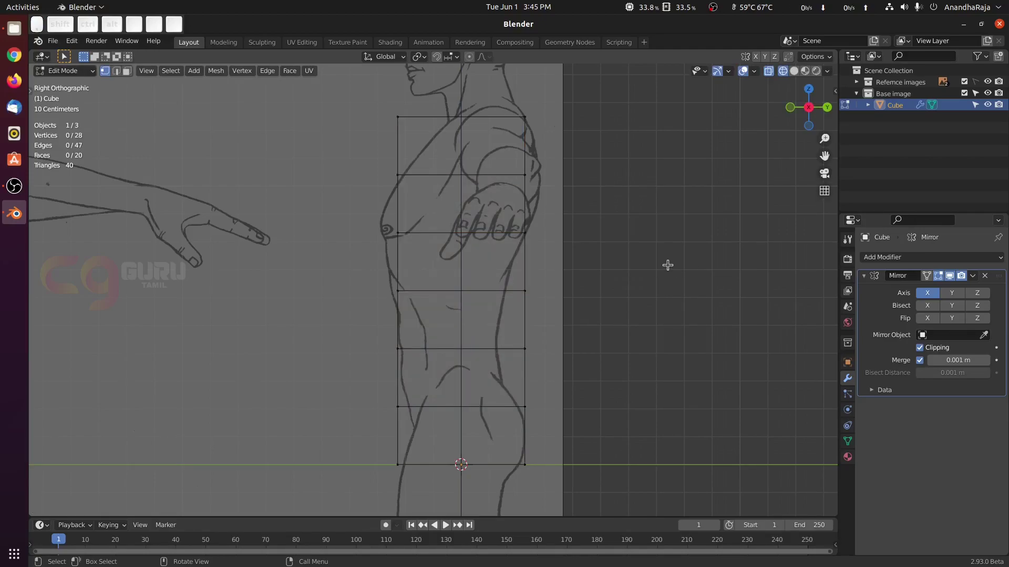
Step: Make the Move tool active for editing the torso's vertices
key(t)
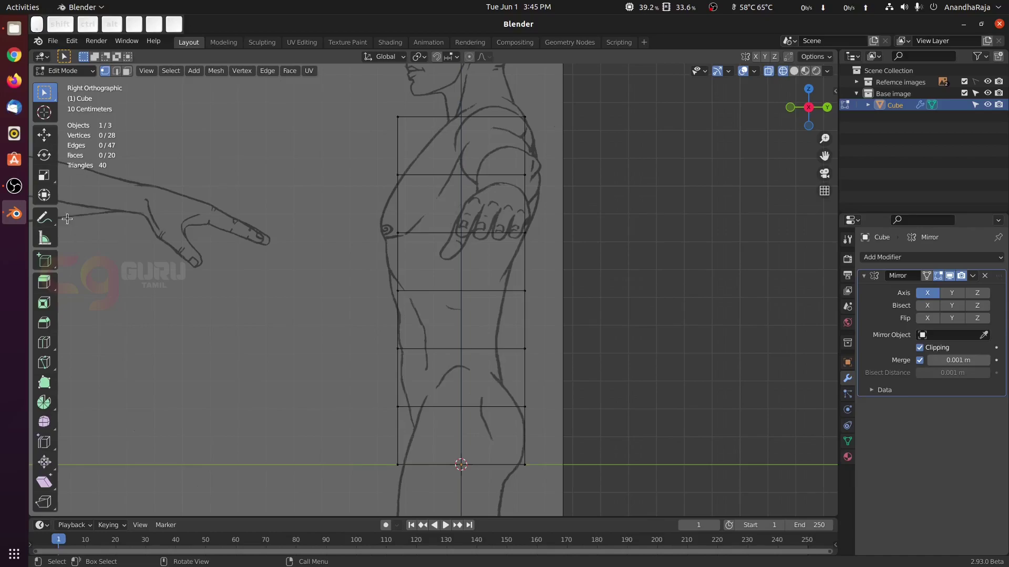
key(t)
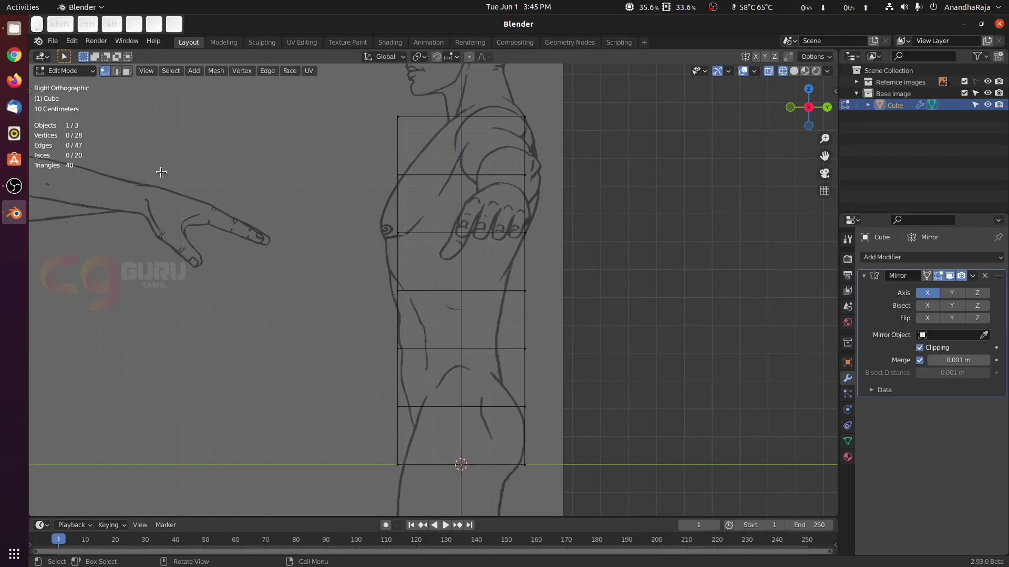
key(t)
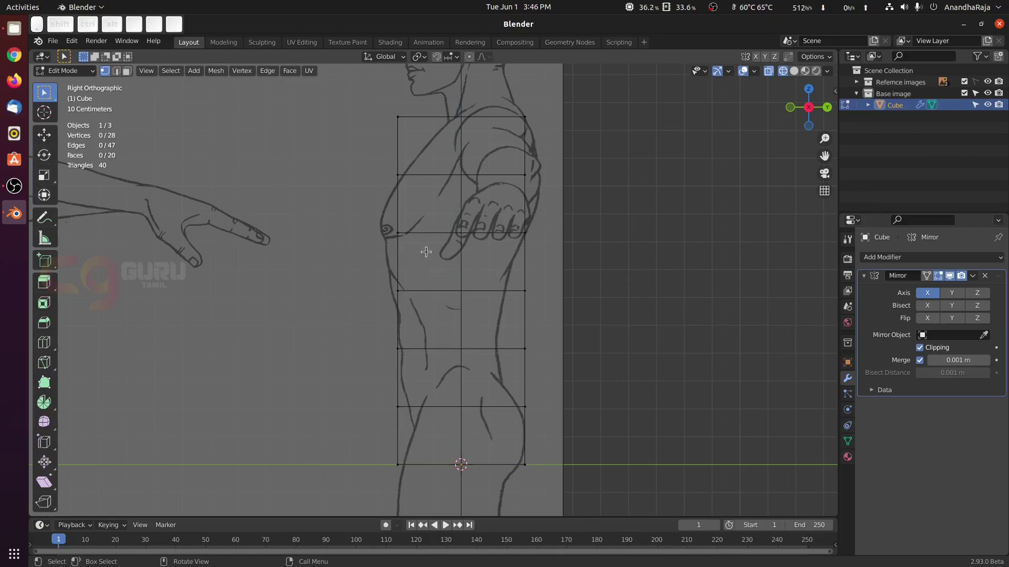
click(45, 137)
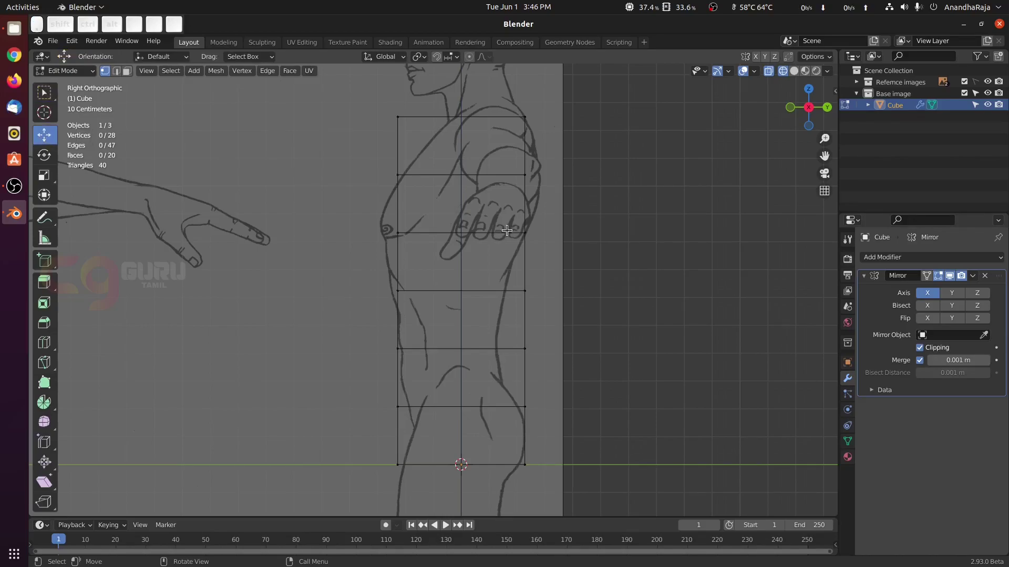
key(t)
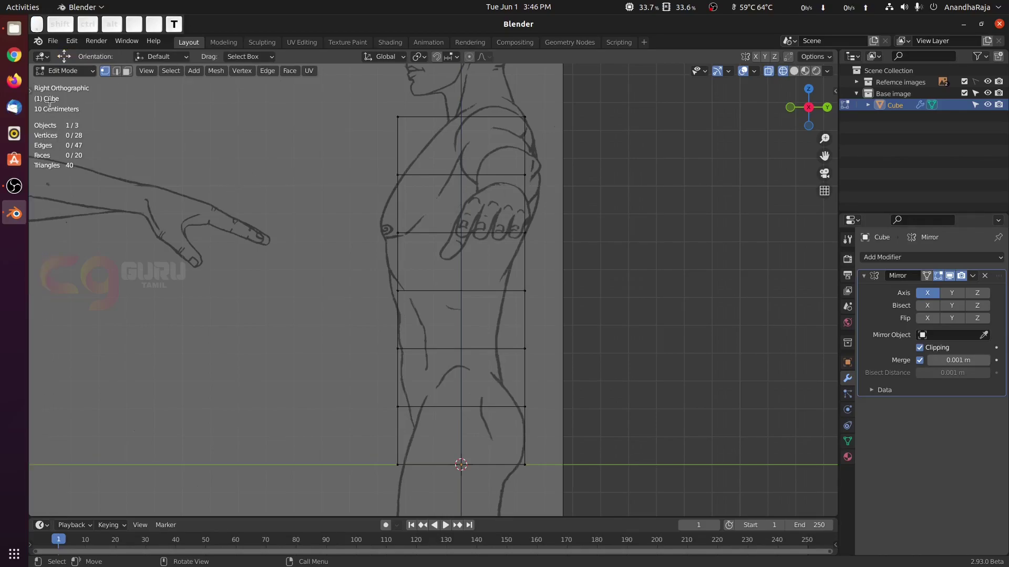
Step: Nudge the top back vertices onto the side outline and shift the top front vertices about 0.18 m along Y to the neck base
drag(505, 95, 547, 124)
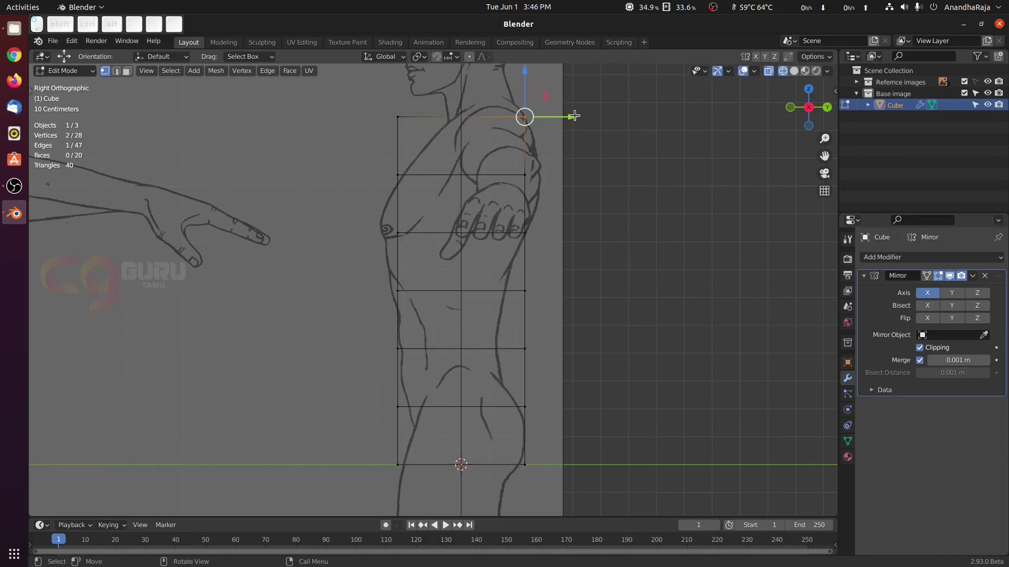
drag(572, 116, 572, 117)
click(636, 129)
drag(383, 105, 421, 128)
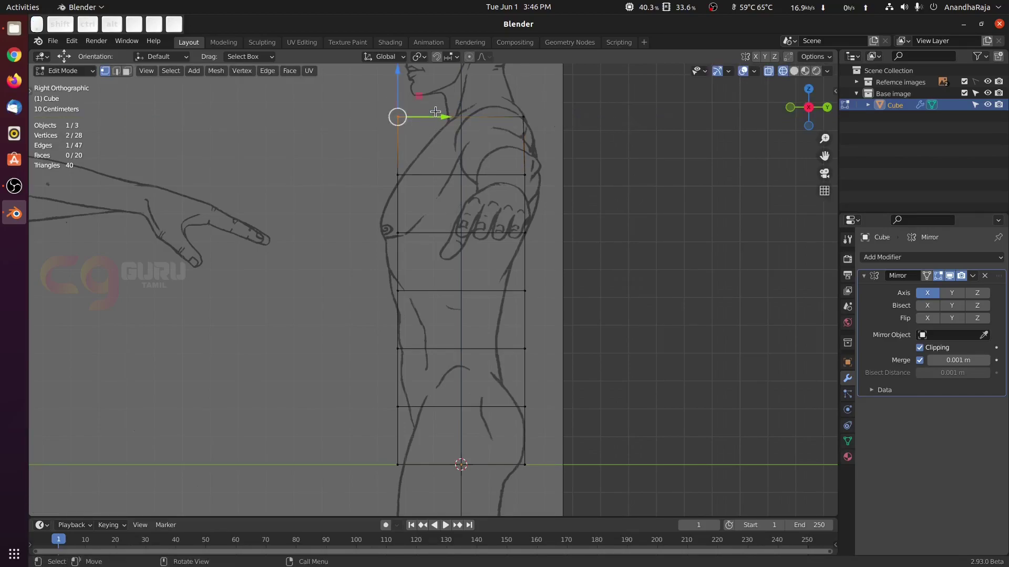
key(g)
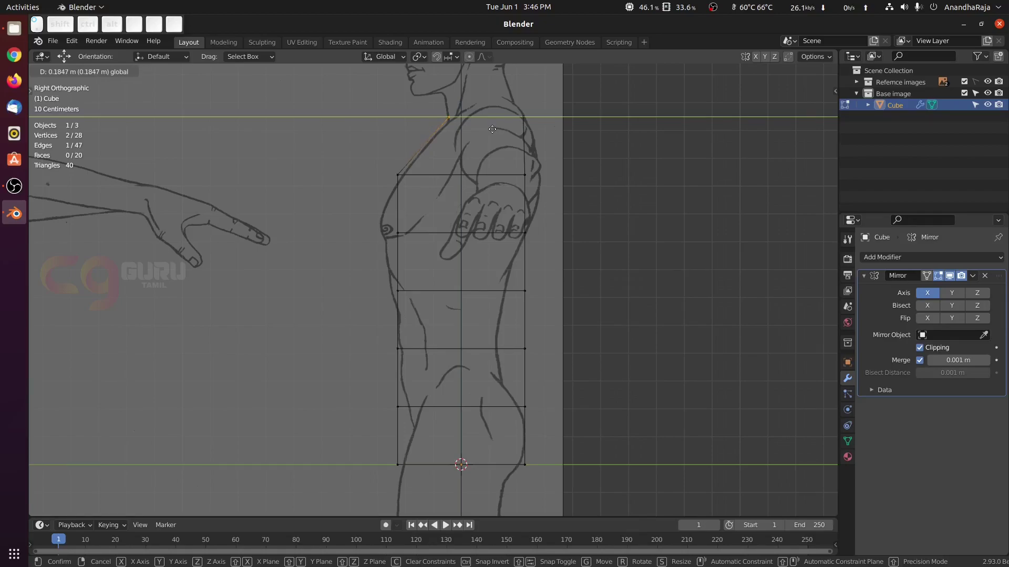
click(495, 187)
Step: Fit the uppermost loop's back and front vertices and the second loop's front vertices to the upper back and chest outline along Y
drag(514, 158, 556, 182)
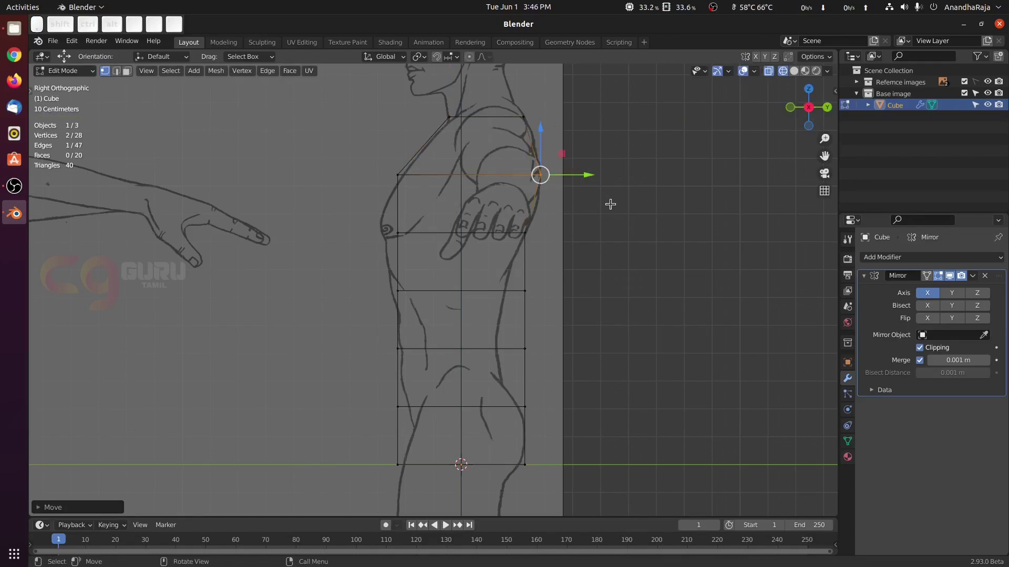
click(615, 208)
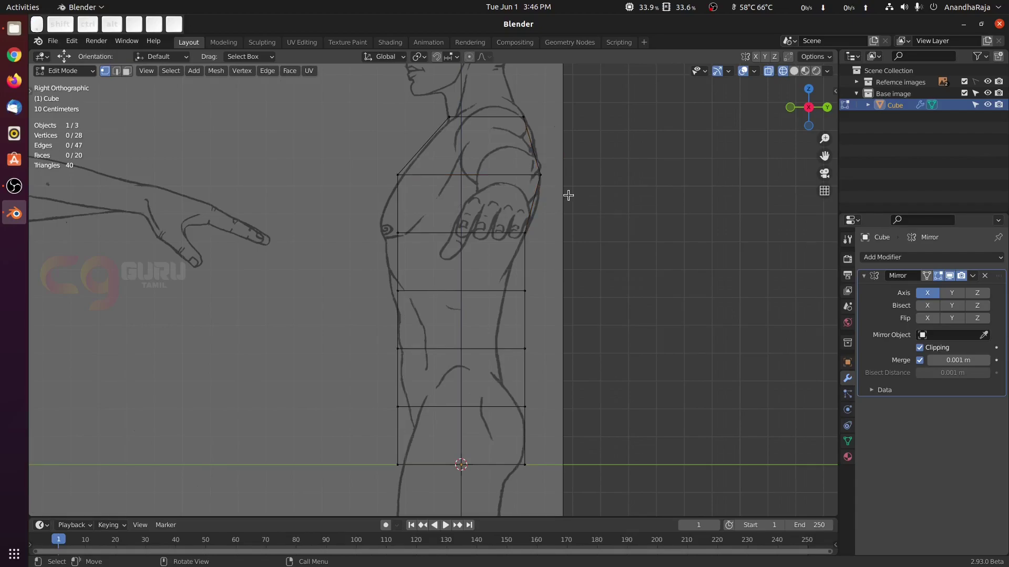
drag(382, 158, 448, 174)
click(590, 187)
drag(379, 214, 415, 232)
click(585, 245)
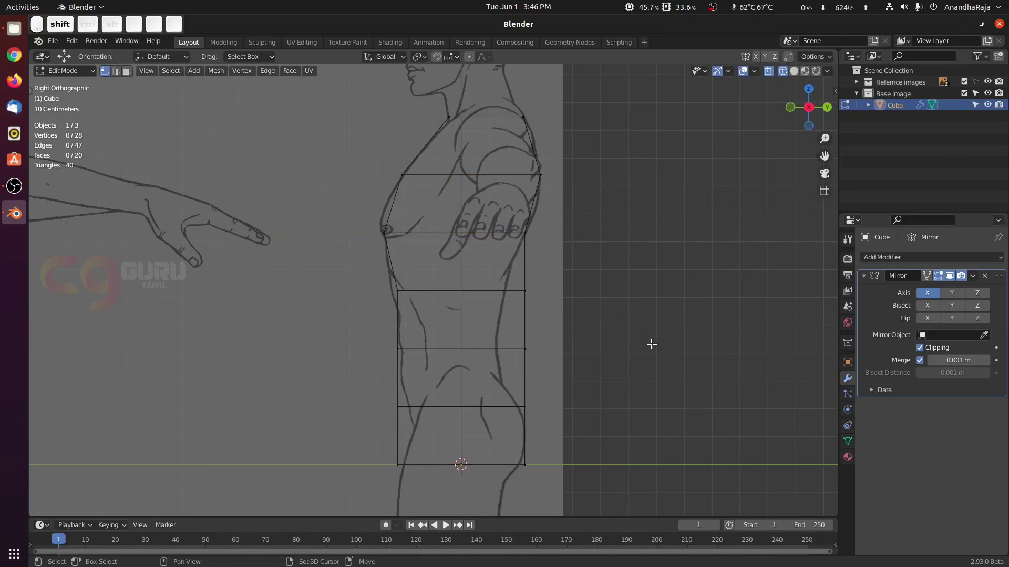
Step: Move the middle loop's front and back vertices and the fourth loop's back vertices along Y onto the waist outline
shift+middle_drag(652, 343, 655, 294)
drag(383, 226, 442, 245)
drag(518, 232, 544, 249)
click(552, 271)
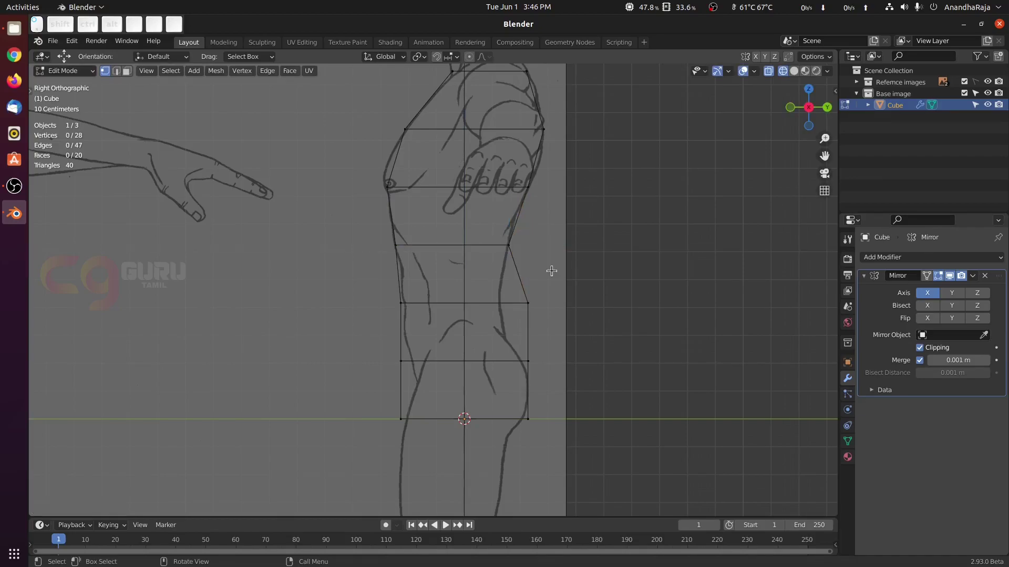
drag(504, 296, 547, 304)
Step: Fit the lowest loop to the hips along Y, moving its back vertices inward and its front vertices about 0.045 m backward
drag(511, 344, 566, 362)
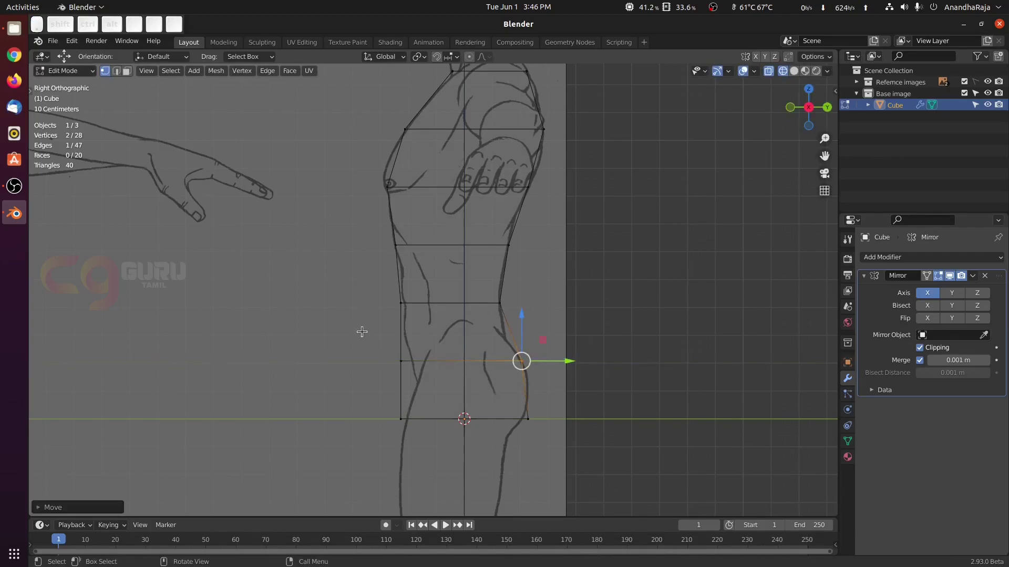
drag(361, 332, 423, 373)
key(g)
key(y)
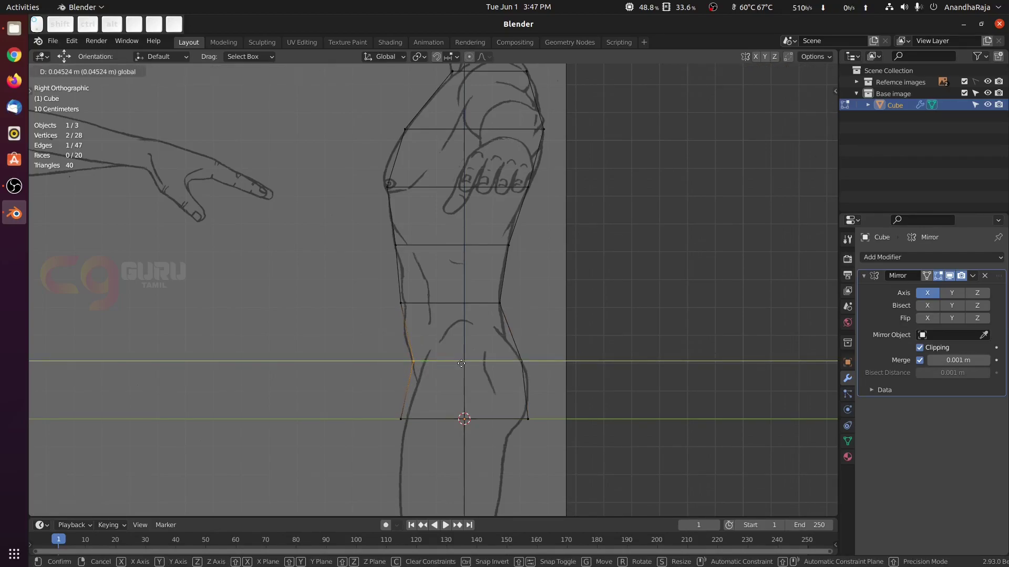
click(461, 363)
Step: Move the torso's bottom front vertices about 0.019 m along Y and its bottom back vertices slightly inward to match the side outline
drag(386, 401, 427, 446)
key(g)
key(y)
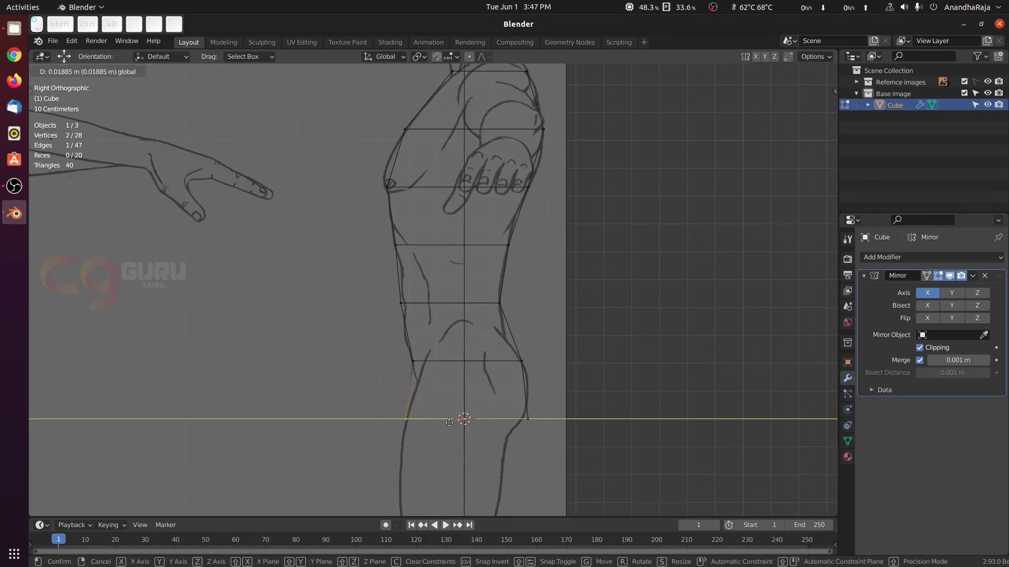
click(449, 423)
drag(507, 439, 559, 413)
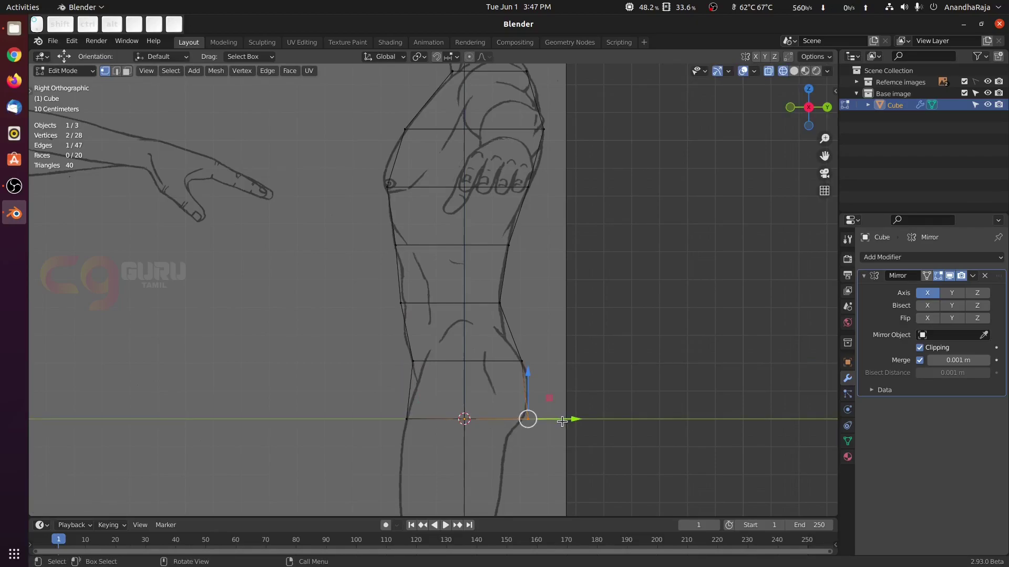
key(g)
key(y)
click(561, 419)
Step: Apply a Shear to the selected bottom back vertices
right_click(563, 420)
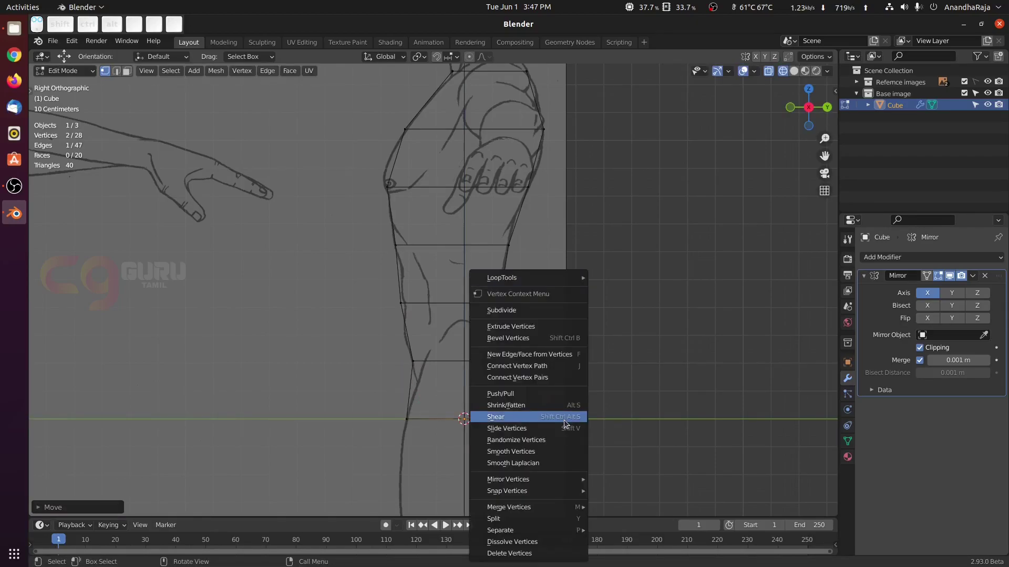
click(564, 419)
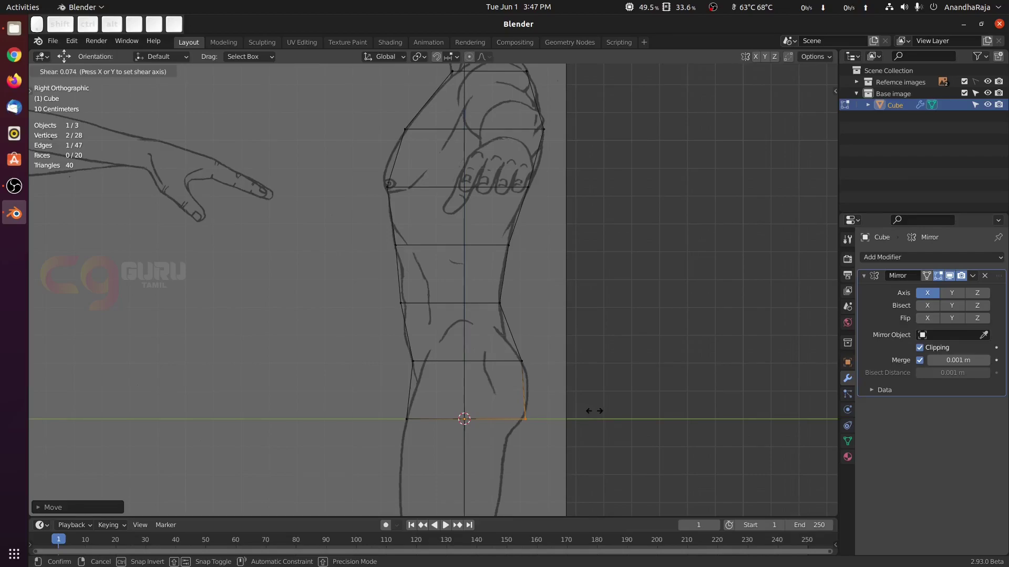
click(626, 382)
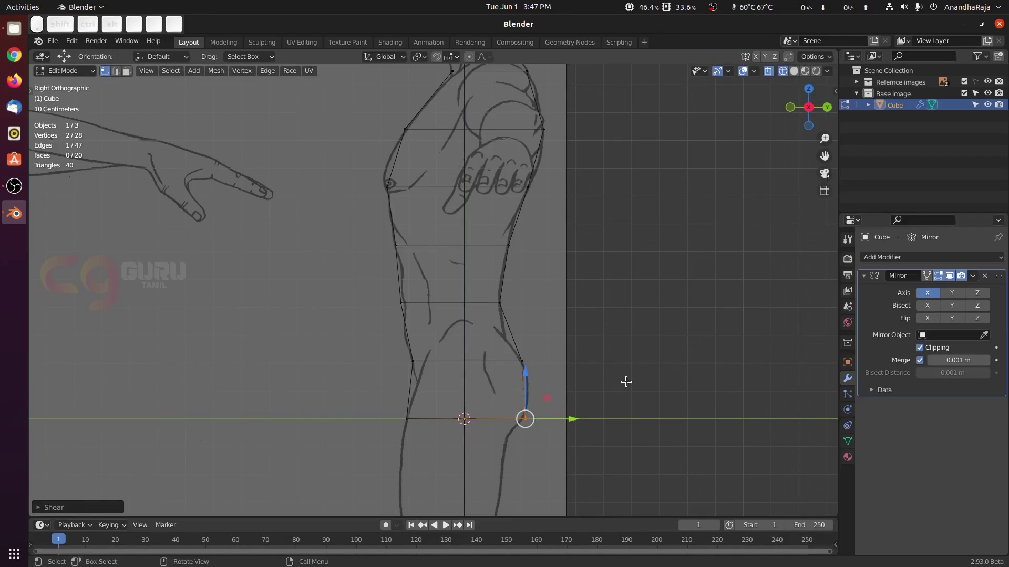
Step: Move the torso's top outer vertices inward along X to where the neck meets the shoulder in the front view
middle_drag(626, 382, 546, 409)
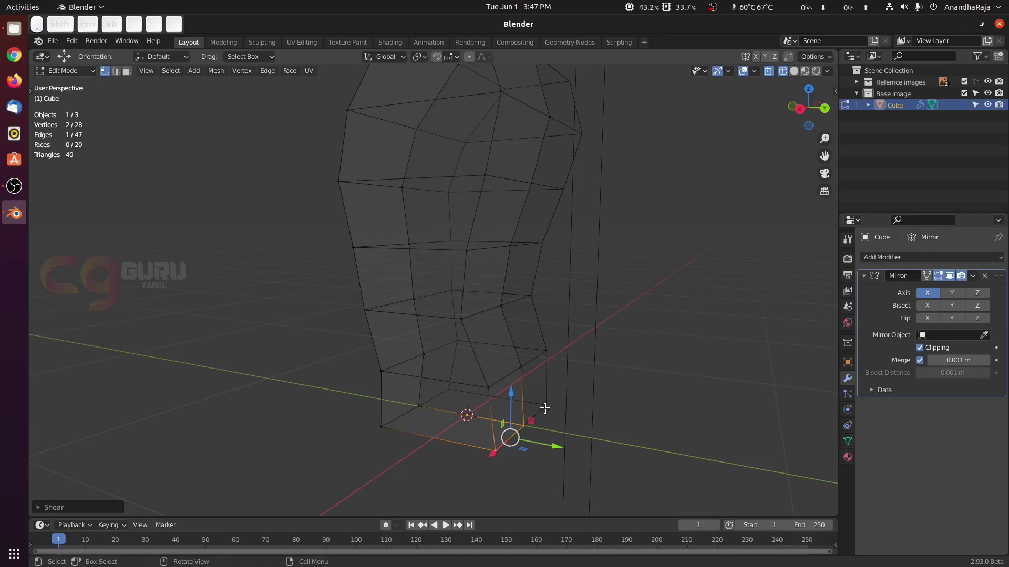
key(KP_1)
key(alt+a)
scroll(574, 310, down, 5)
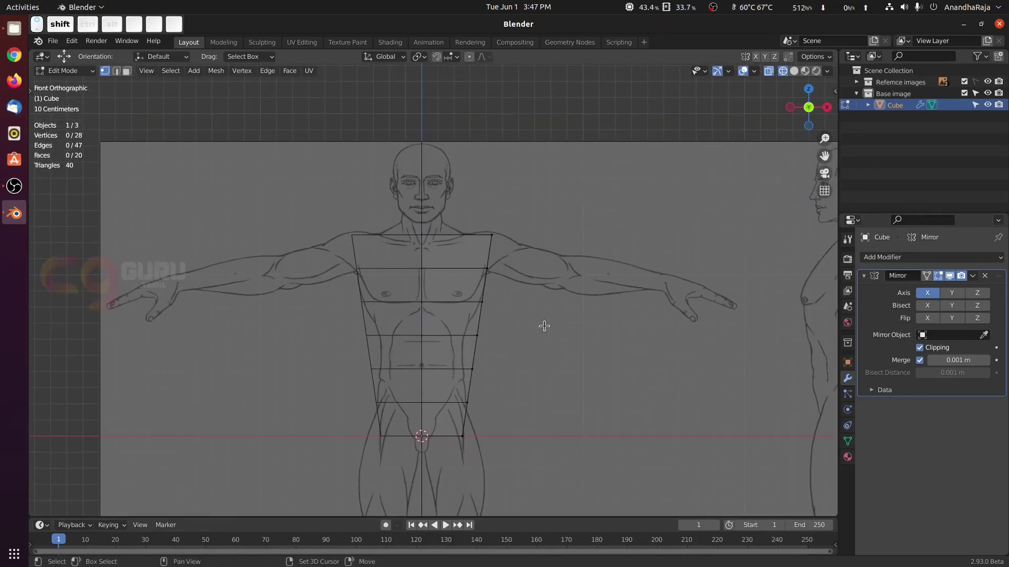
scroll(544, 327, up, 3)
drag(484, 176, 523, 211)
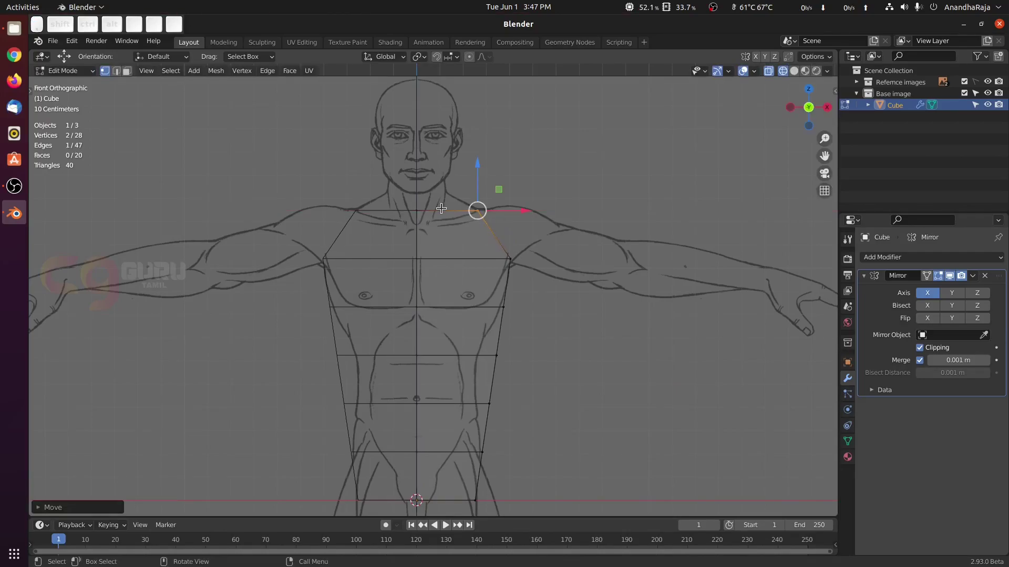
Step: Move the outer vertices of the second loop slightly outward along X to the armpit
scroll(504, 253, up, 2)
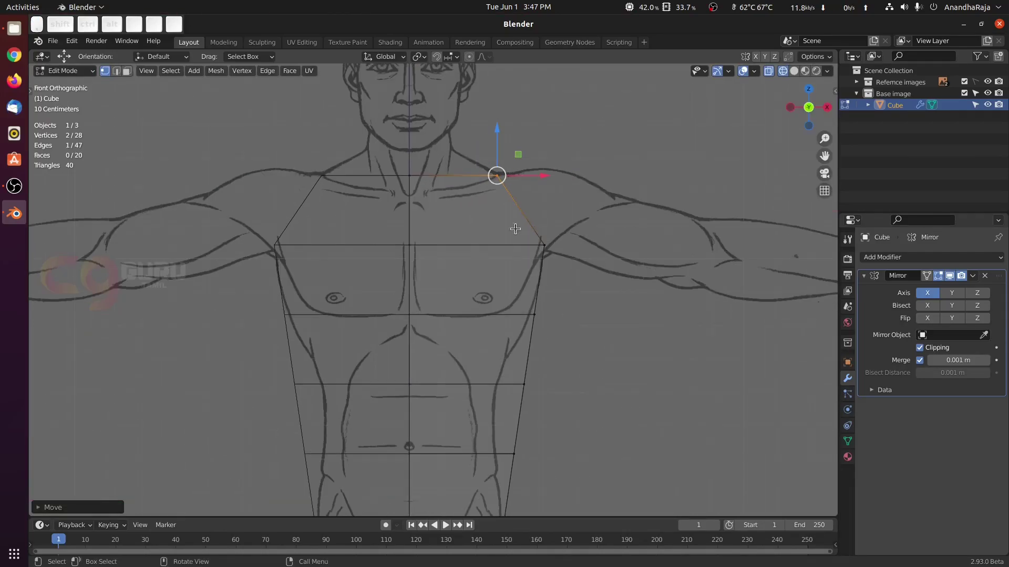
click(545, 245)
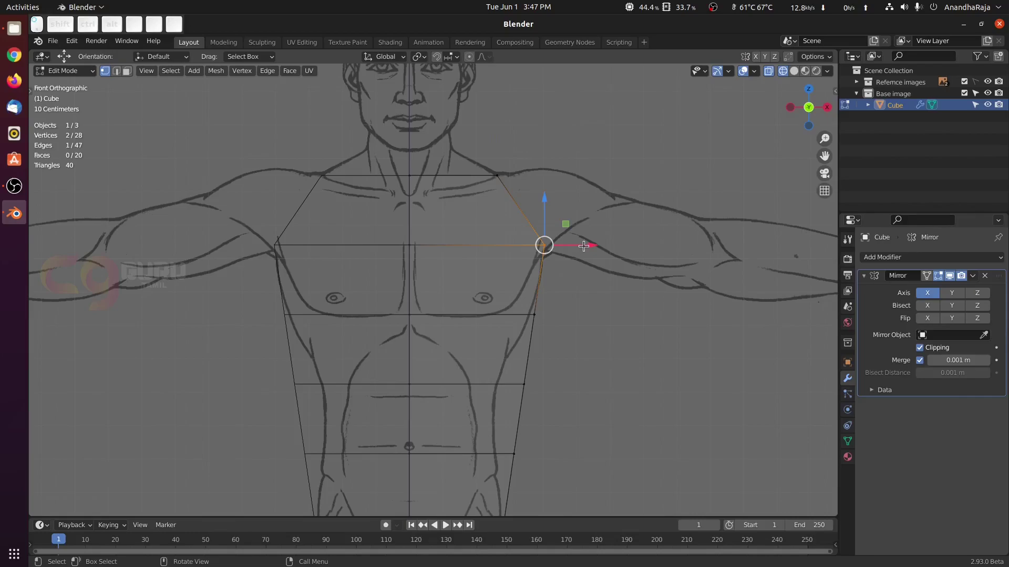
drag(583, 246, 585, 246)
click(570, 326)
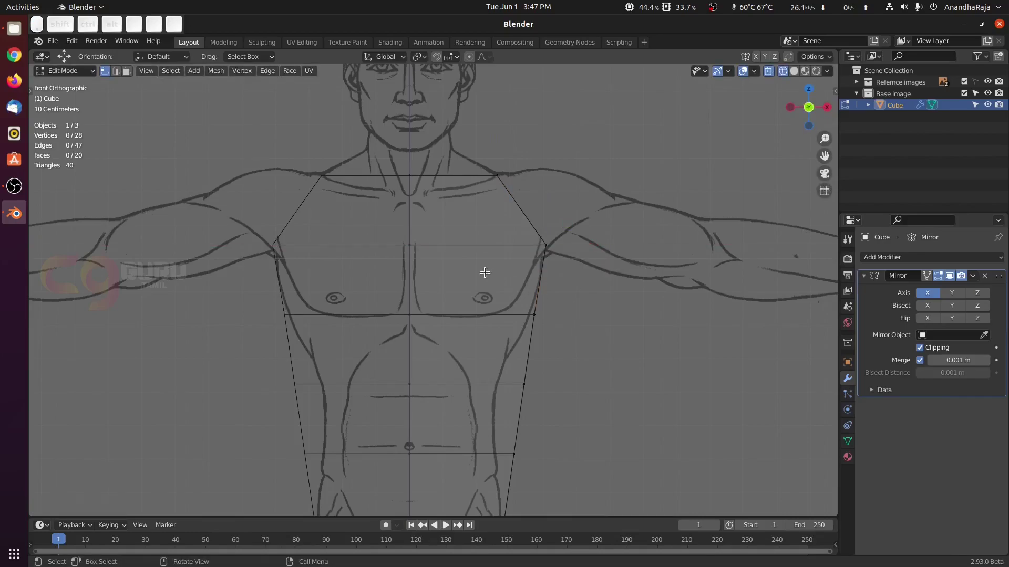
Step: Edge-slide the whole armpit-level loop down by about 0.079
alt+click(468, 245)
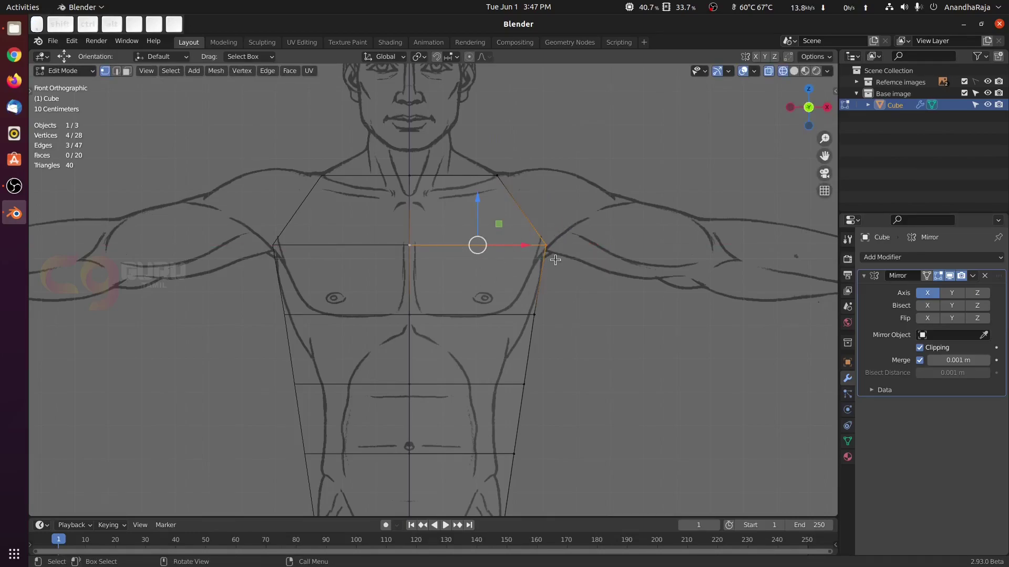
scroll(555, 260, up, 2)
key(g)
key(g)
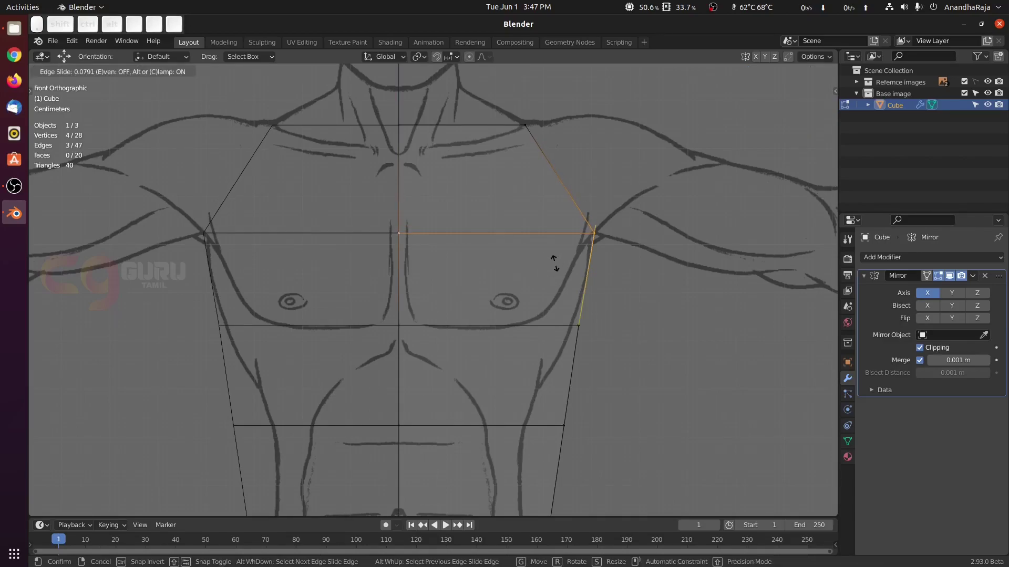
click(554, 262)
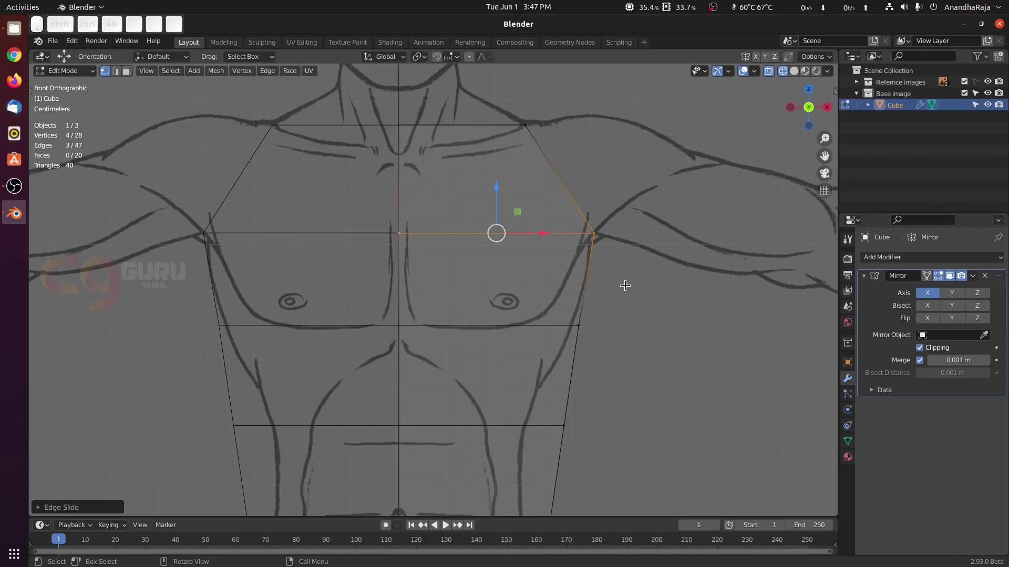
Step: Move the outer vertices of the loop below the chest inward along X onto the rib outline
click(621, 314)
drag(563, 305, 632, 363)
shift+middle_drag(647, 338, 642, 270)
drag(612, 258, 602, 261)
Step: Move the outer vertices of the upper waist loop and the loop just below the navel inward along X onto the waist outline
click(626, 374)
shift+middle_drag(612, 371, 614, 254)
drag(543, 229, 562, 243)
click(562, 243)
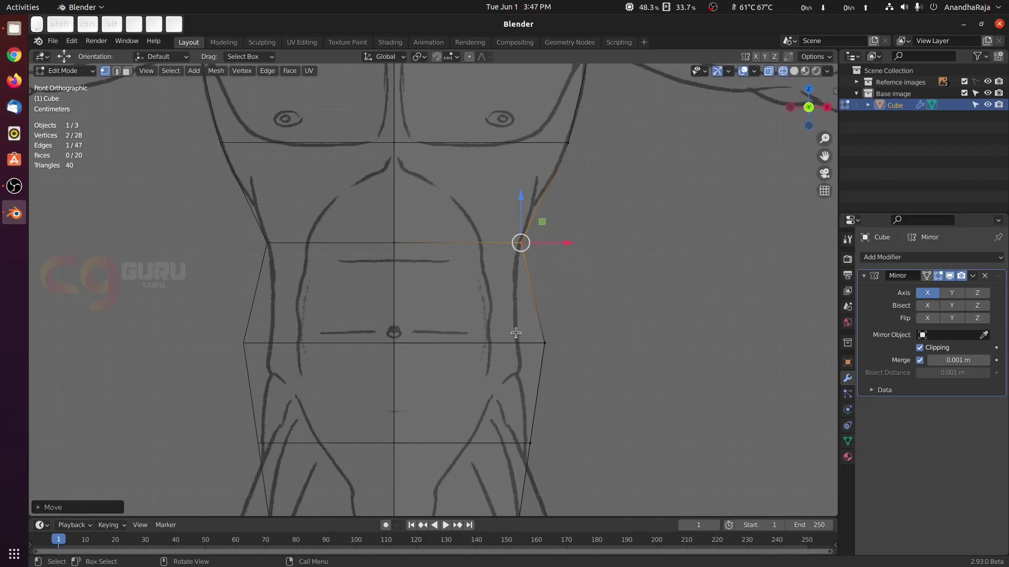
drag(528, 328, 572, 357)
key(g)
key(x)
click(560, 346)
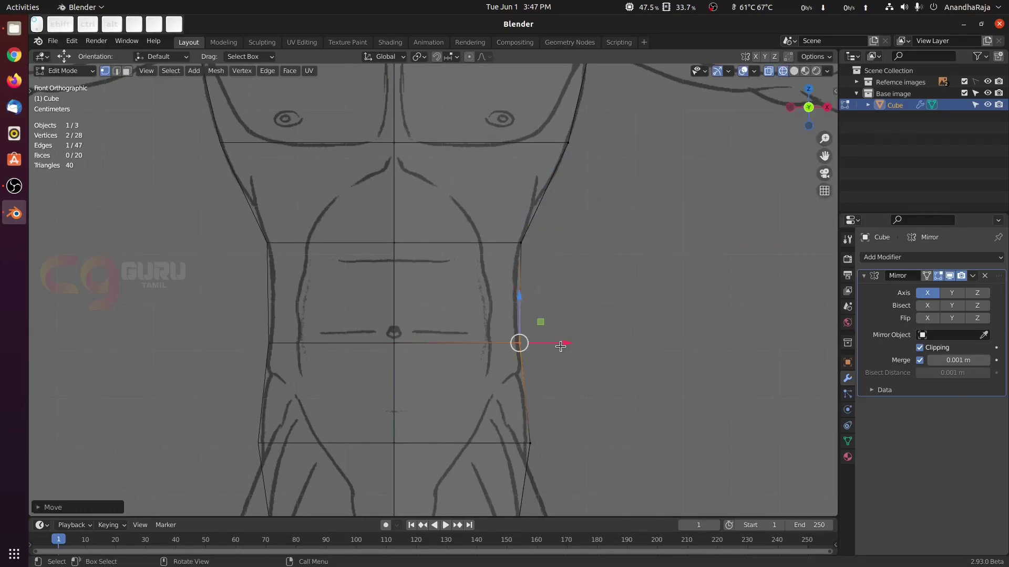
Step: Move the torso's bottom outer vertices outward along X to the thigh outline and the hip loop's outer vertices slightly inward
shift+middle_drag(622, 421, 570, 315)
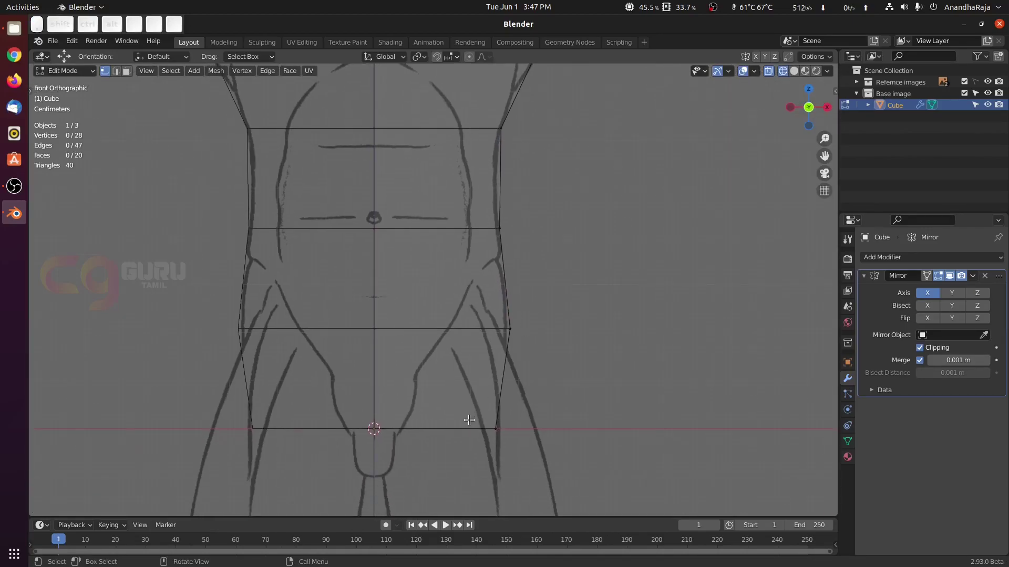
drag(468, 418, 514, 465)
key(g)
key(x)
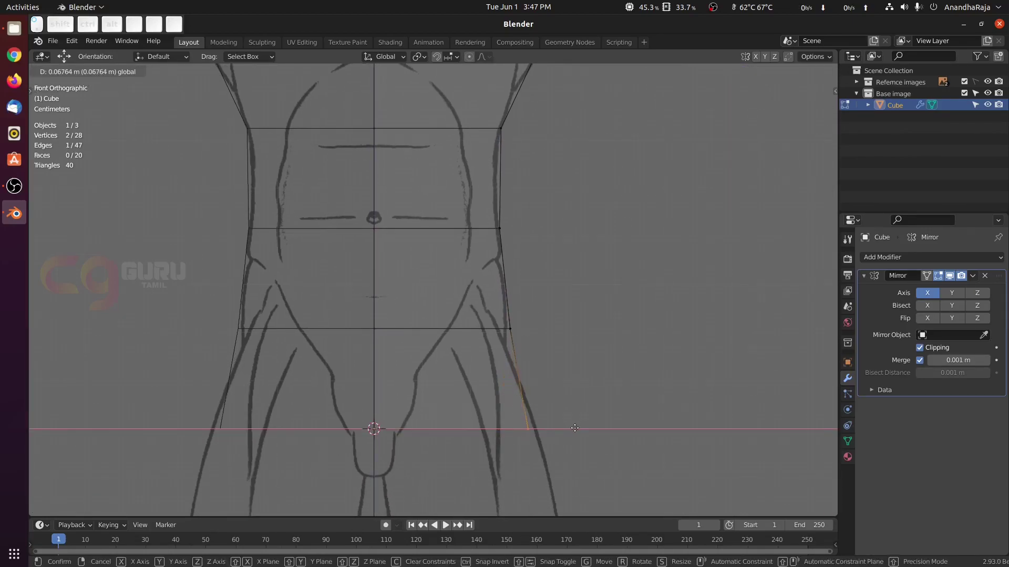
click(578, 427)
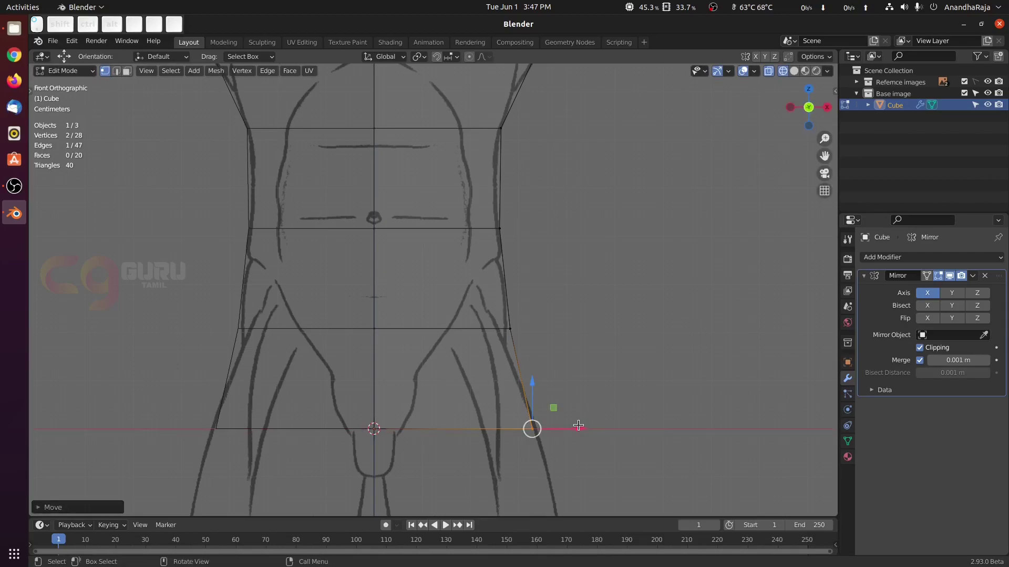
click(509, 327)
drag(560, 330, 558, 330)
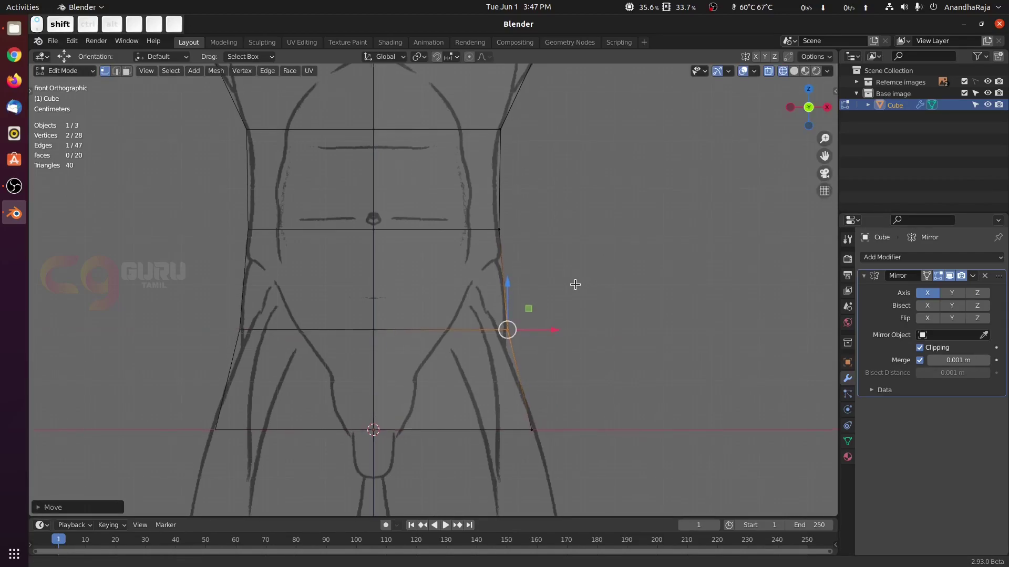
Step: Examine the torso's fit to the front and side references and its shape in solid shading
shift+middle_drag(576, 284, 561, 378)
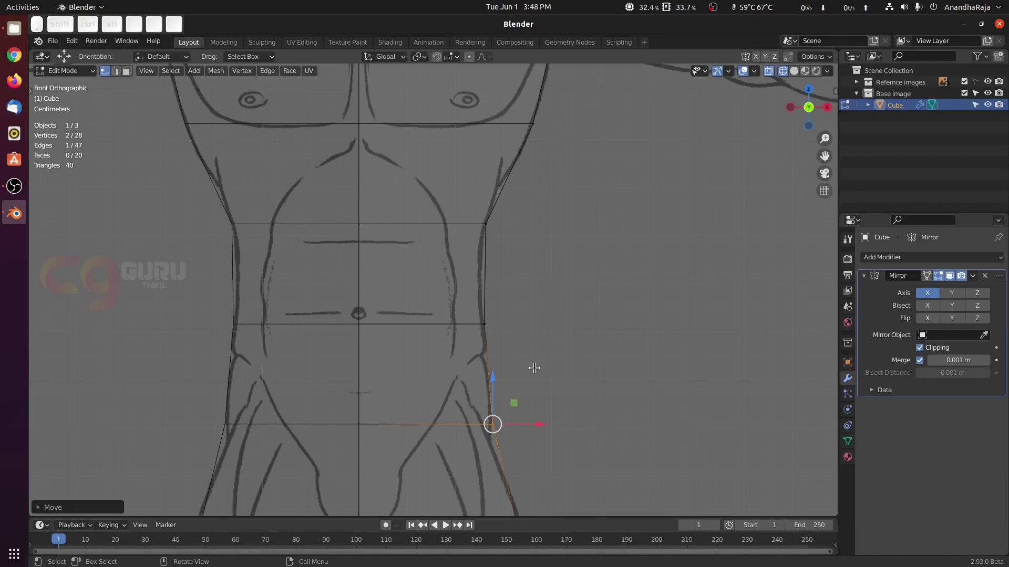
scroll(538, 295, down, 2)
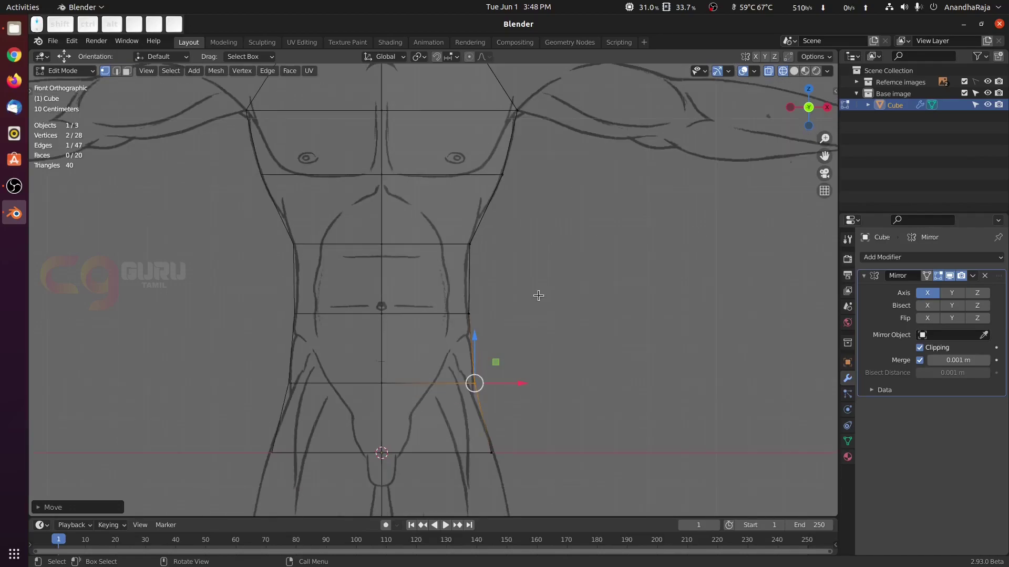
shift+scroll(585, 303, up, 2)
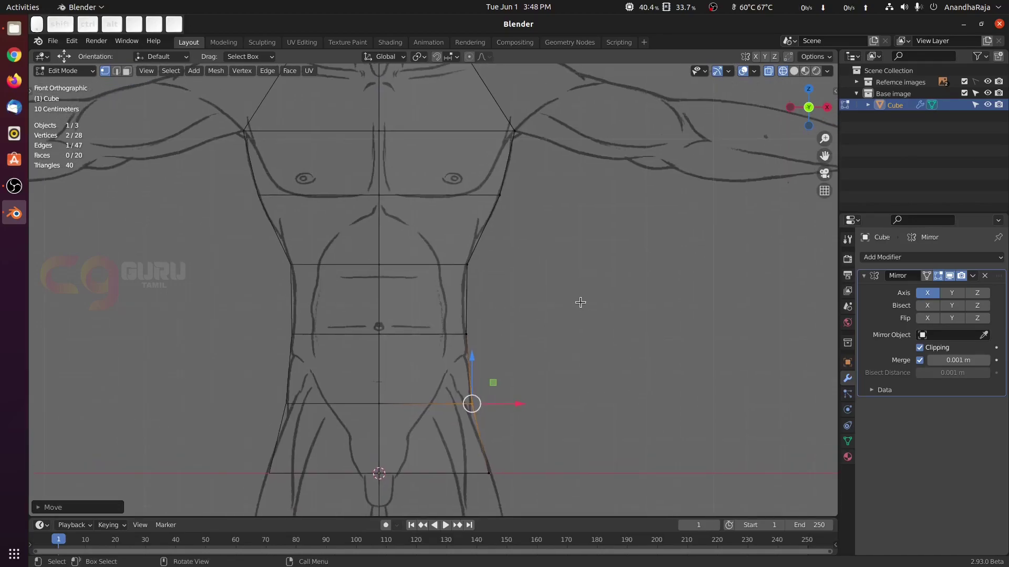
key(KP_3)
key(z)
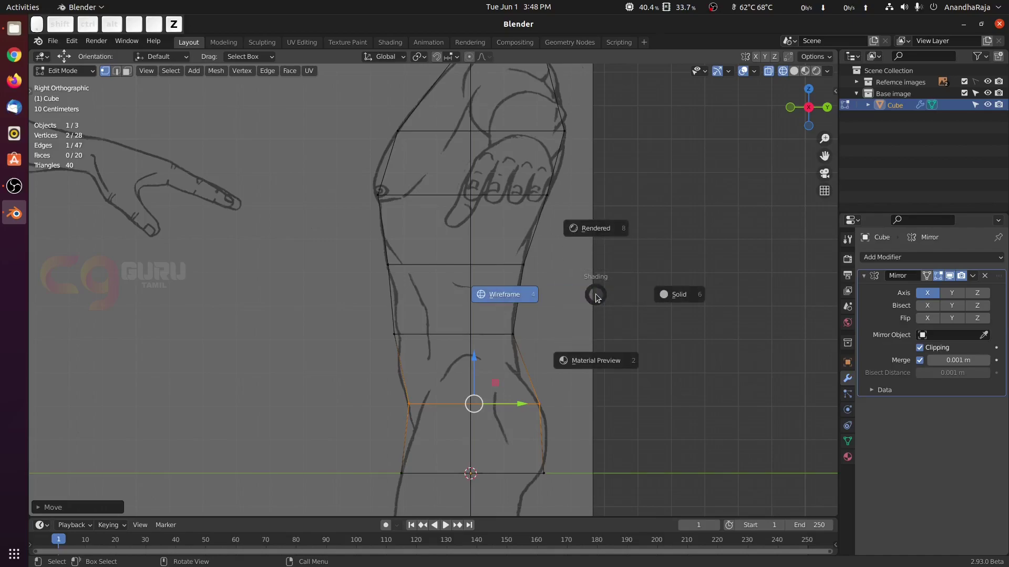
click(693, 292)
mouse_move(570, 299)
middle_down()
mouse_move(559, 309)
mouse_move(604, 320)
mouse_move(572, 340)
mouse_move(556, 322)
mouse_move(570, 309)
mouse_move(502, 292)
middle_up()
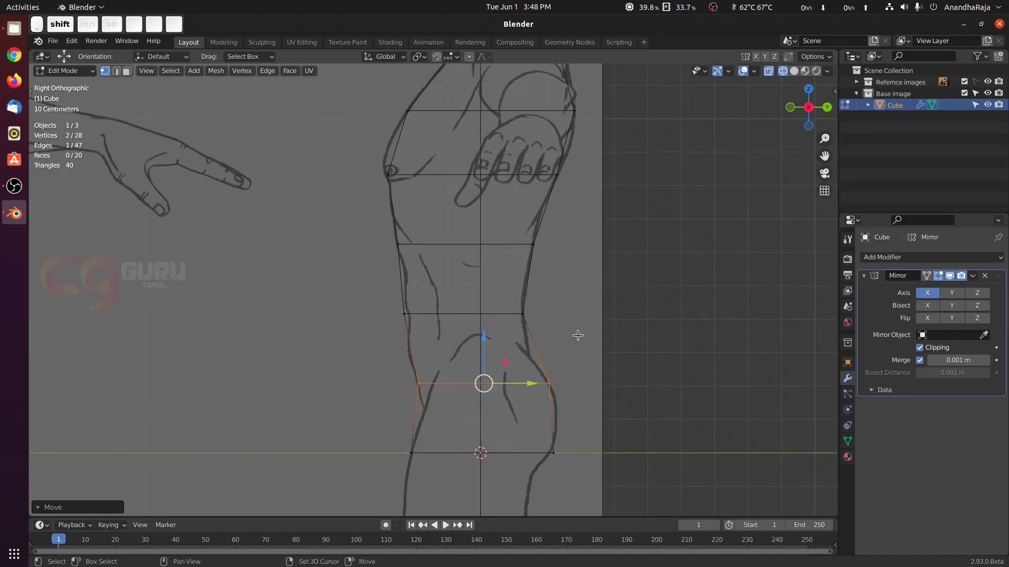
Step: Undo the last changes to the hip loop's vertices
shift+middle_drag(576, 336, 604, 226)
scroll(580, 261, up, 1)
scroll(580, 262, up, 2)
key(ctrl+z)
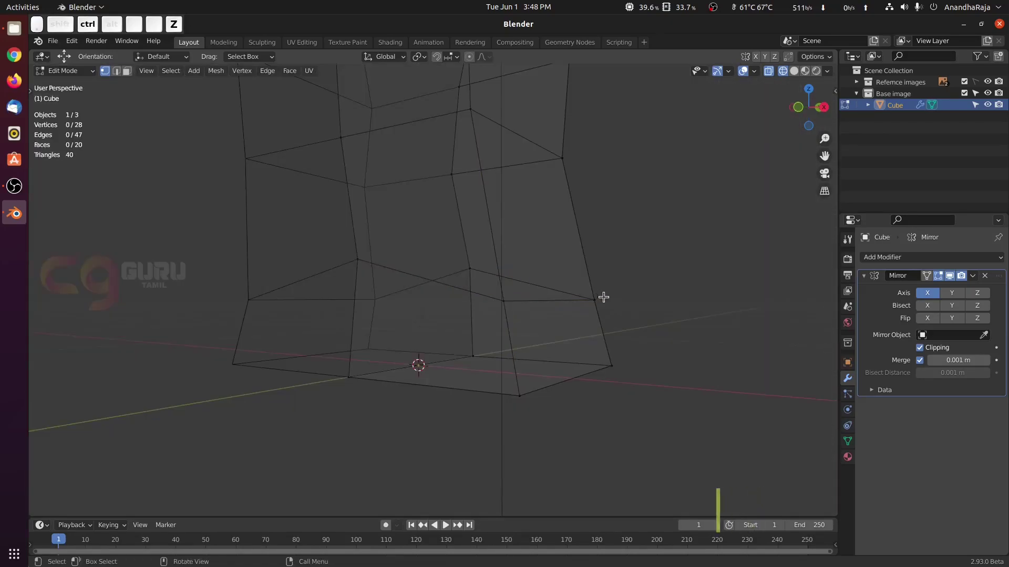
key(ctrl+shift+z)
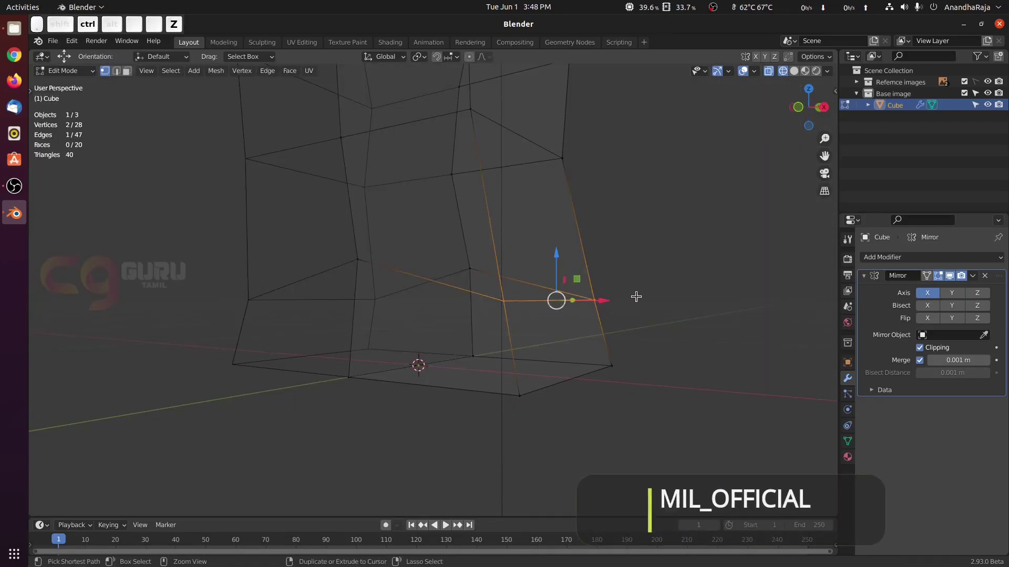
key(ctrl+z)
Step: Select the whole hip loop and edge-slide it down toward the widest part of the buttocks in the side view
alt+shift+click(533, 259)
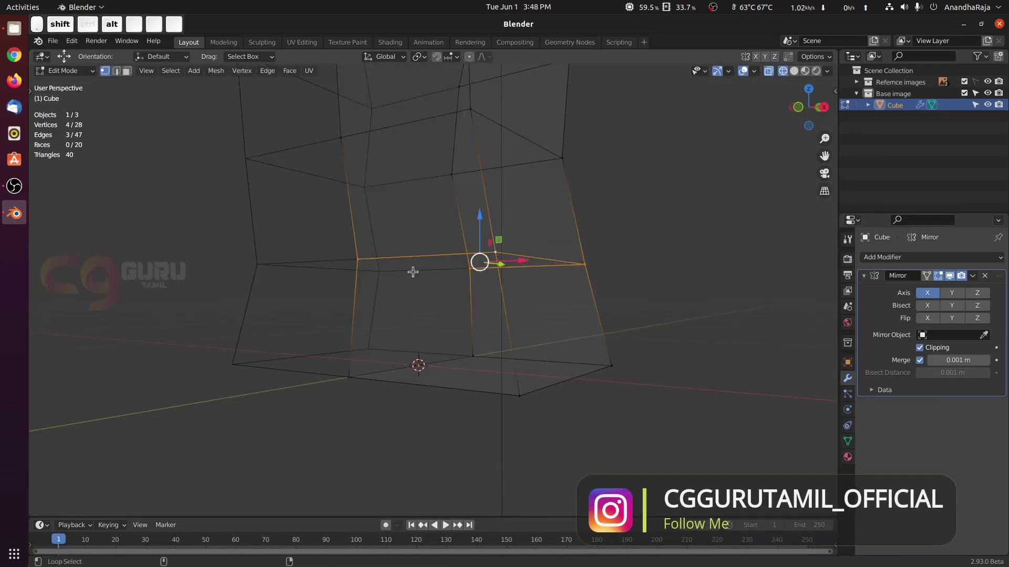
key(KP_3)
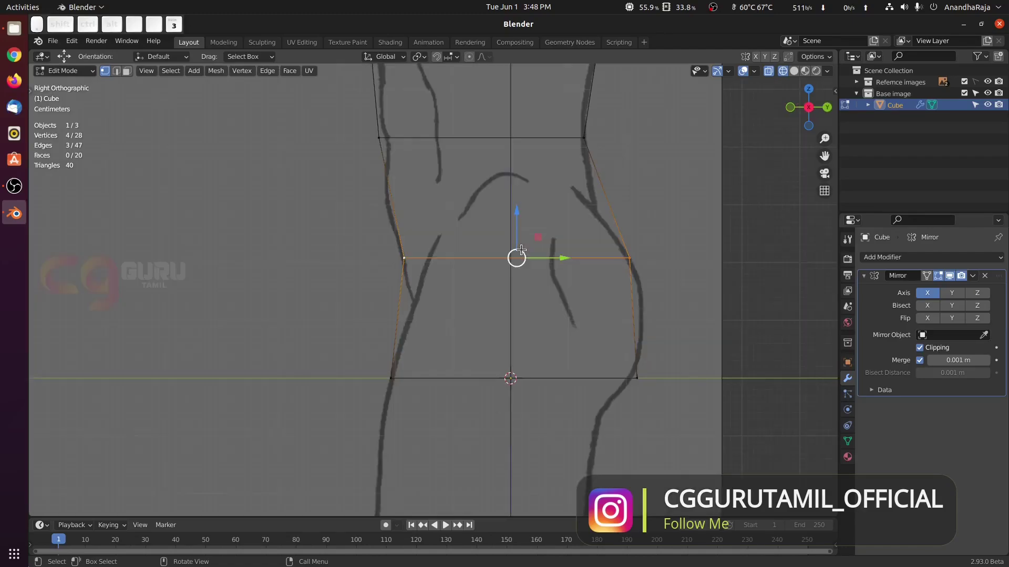
key(g)
key(g)
right_click(524, 292)
key(g)
key(g)
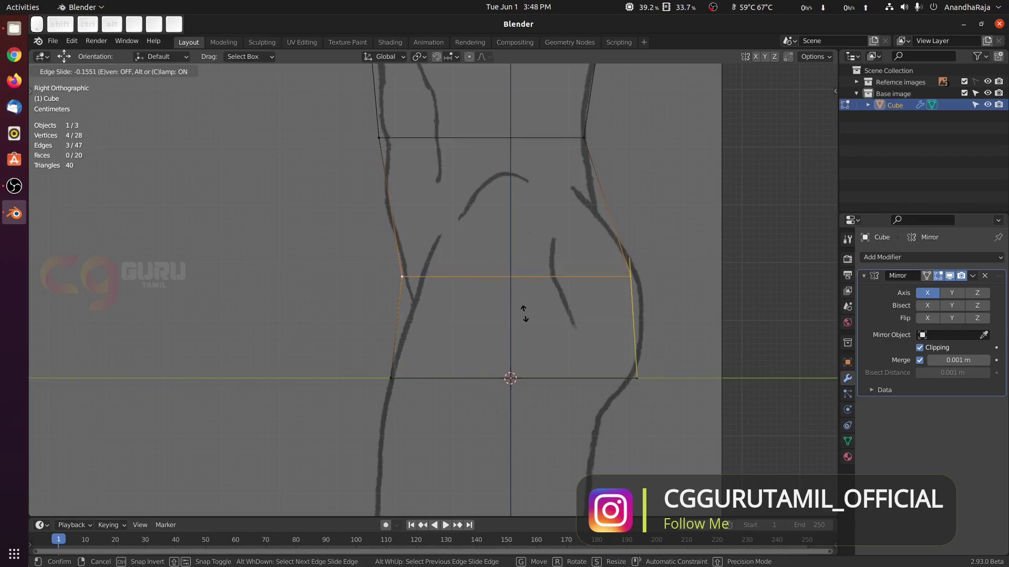
click(529, 338)
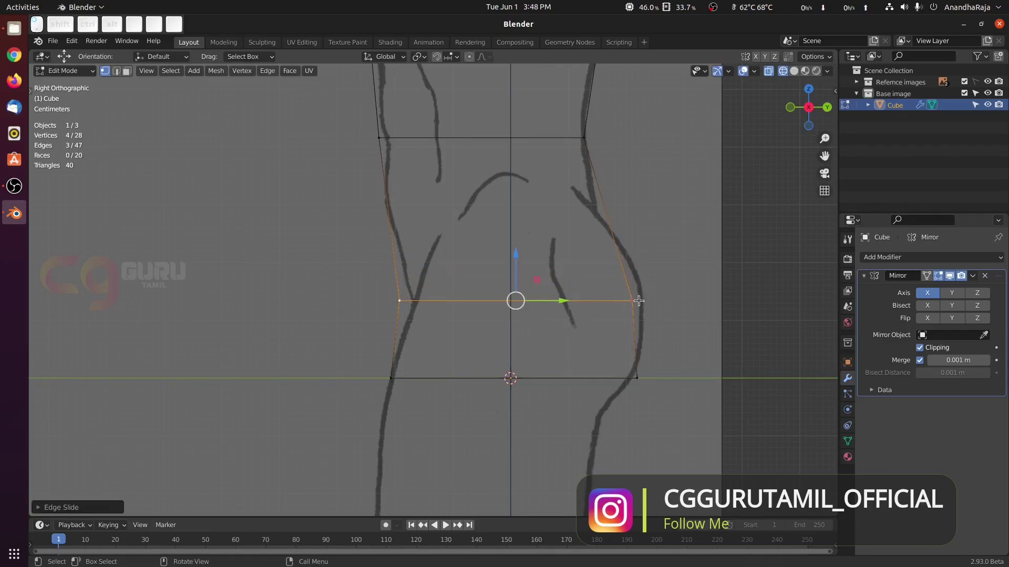
Step: Move the hip loop's front vertices inward along Y to the groin crease and its back vertices outward onto the buttock outline
click(374, 287)
drag(371, 288, 428, 339)
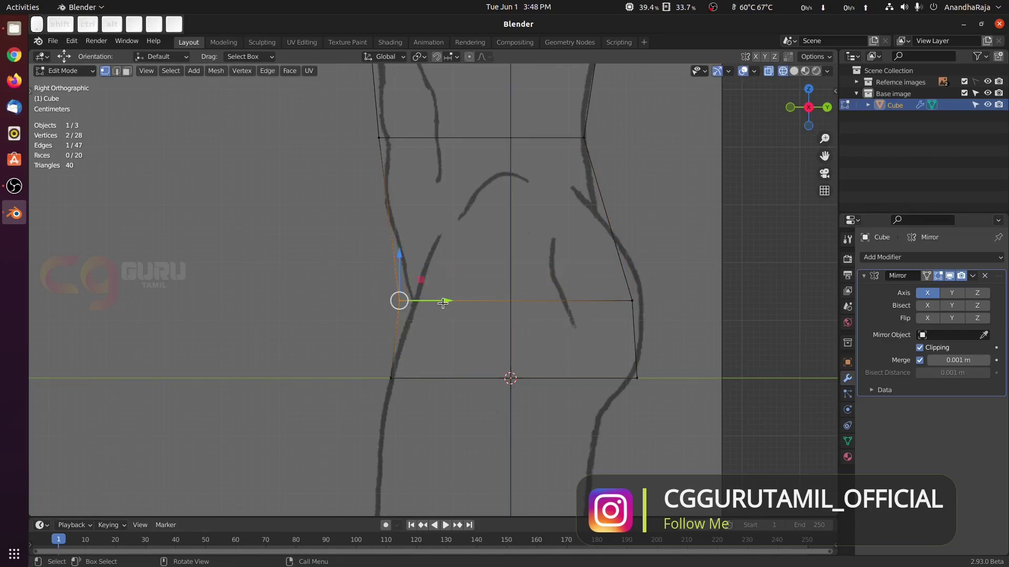
drag(443, 303, 456, 304)
drag(615, 286, 652, 317)
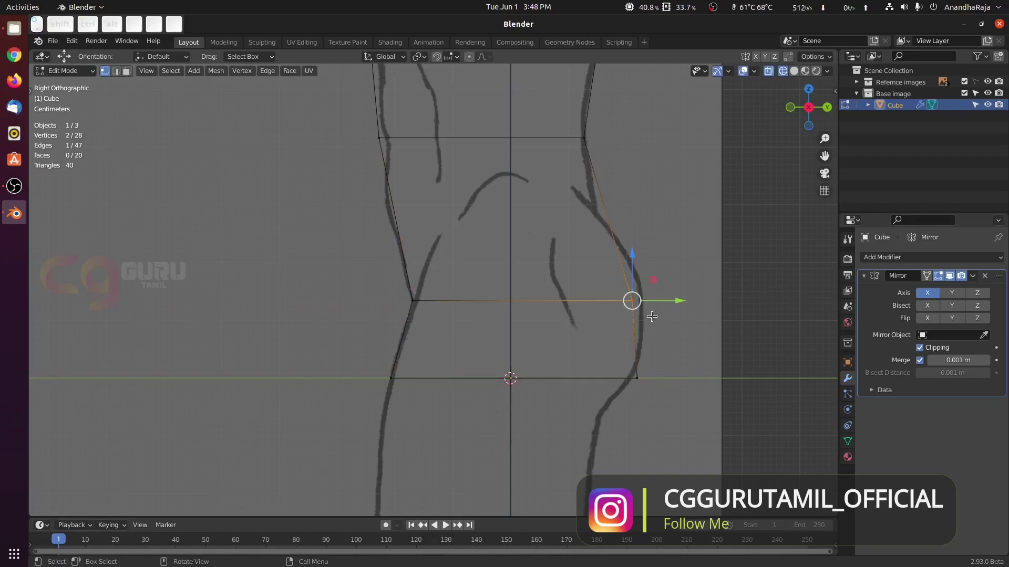
key(g)
key(y)
click(643, 252)
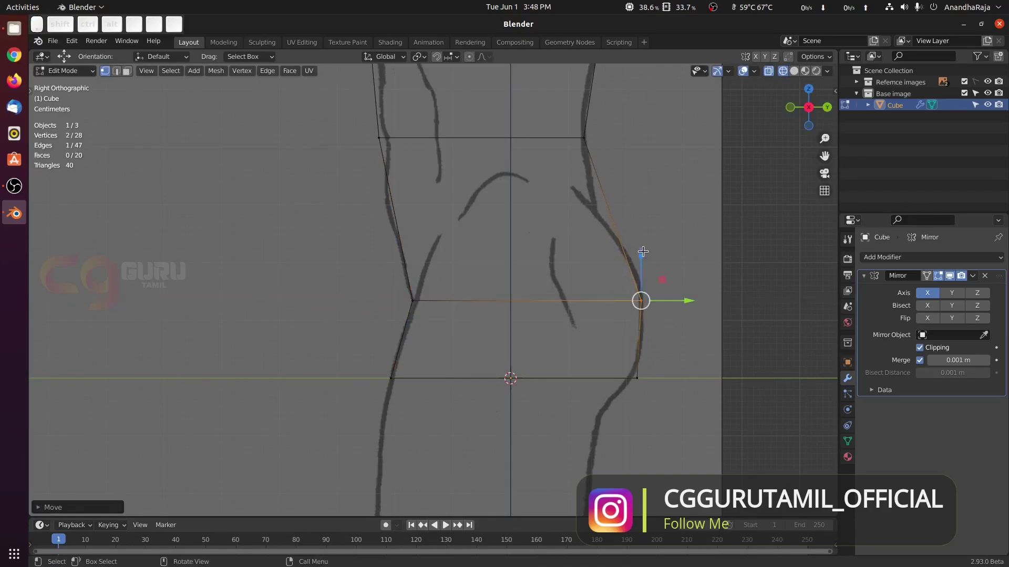
Step: Add an edge loop between the waist and hip loops and fit its front and back vertices to the side outline
key(ctrl+r)
click(607, 209)
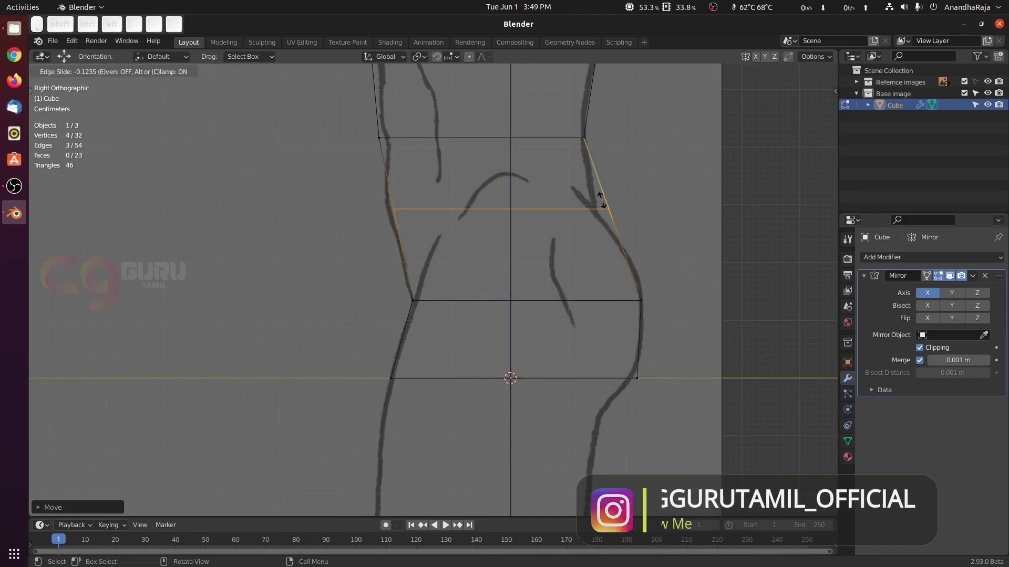
click(601, 201)
drag(546, 210, 647, 210)
click(625, 193)
click(687, 238)
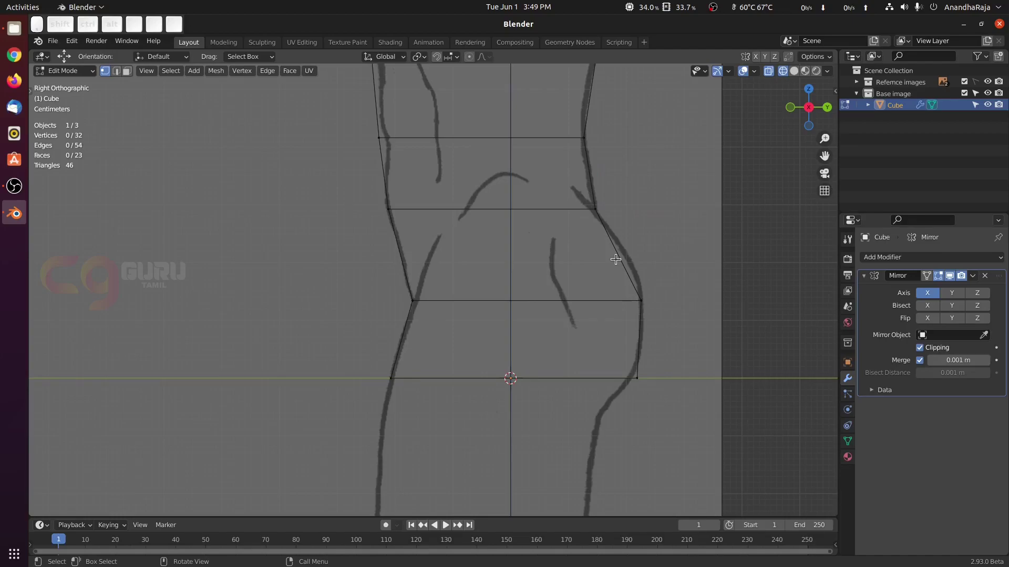
Step: Move the outer vertices of the new loop and the hip loop slightly inward along X to the front outline
key(KP_1)
click(523, 211)
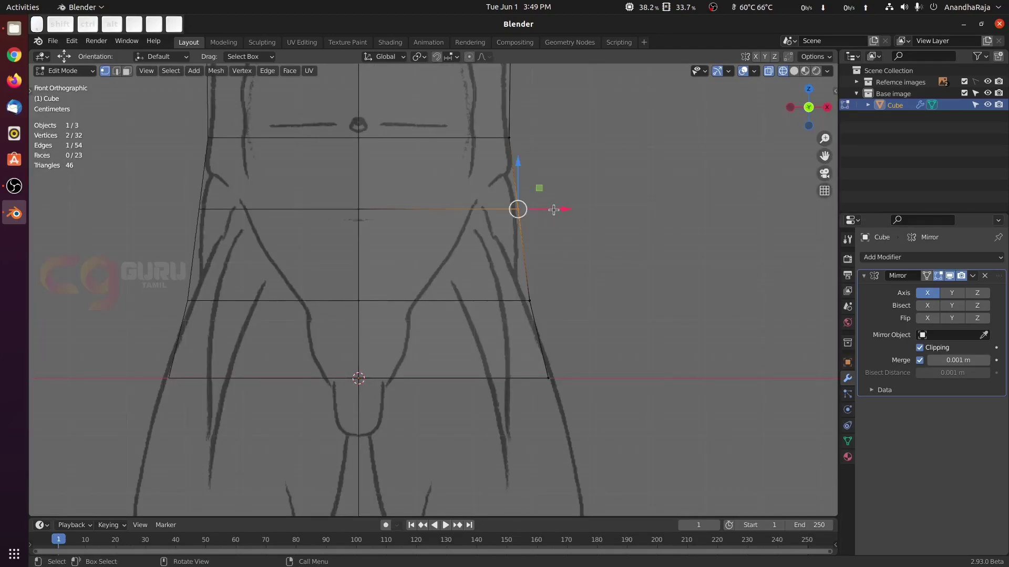
drag(553, 209, 548, 210)
drag(516, 288, 561, 300)
click(561, 300)
click(613, 299)
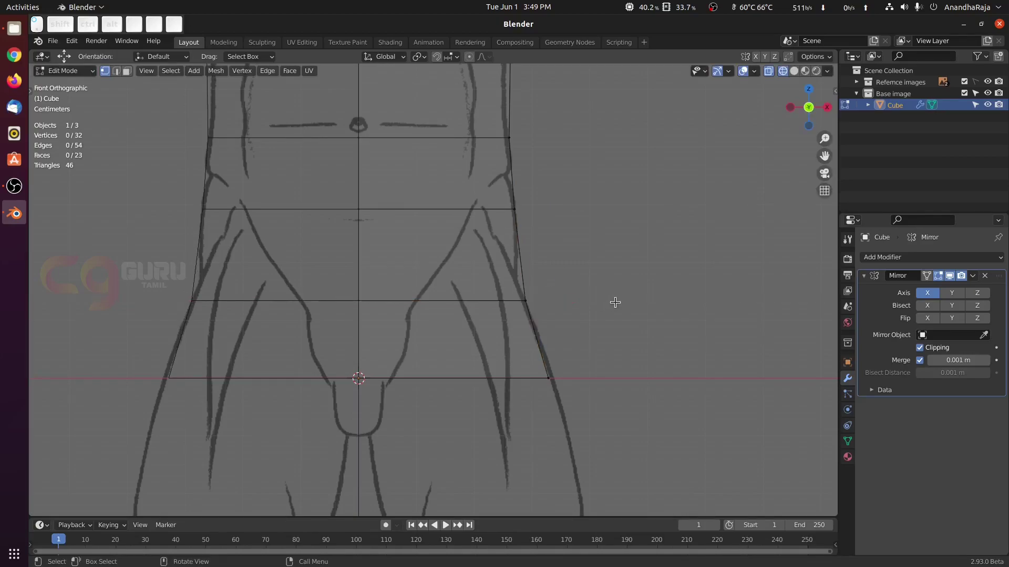
Step: Add a centred edge loop between the two loops around the buttocks in the side view
key(KP_3)
scroll(669, 271, down, 1)
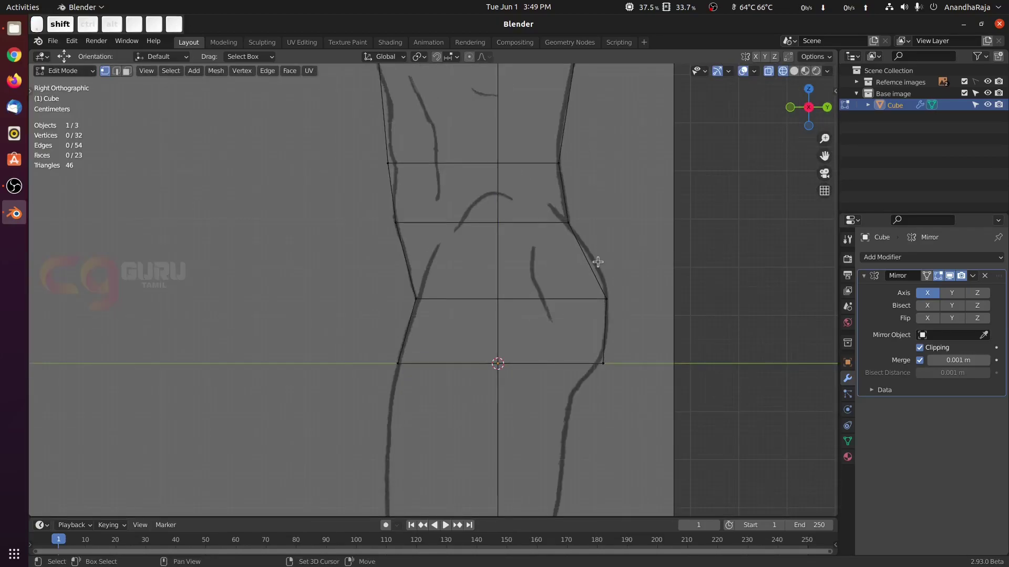
shift+middle_drag(597, 263, 558, 279)
key(ctrl+r)
click(551, 284)
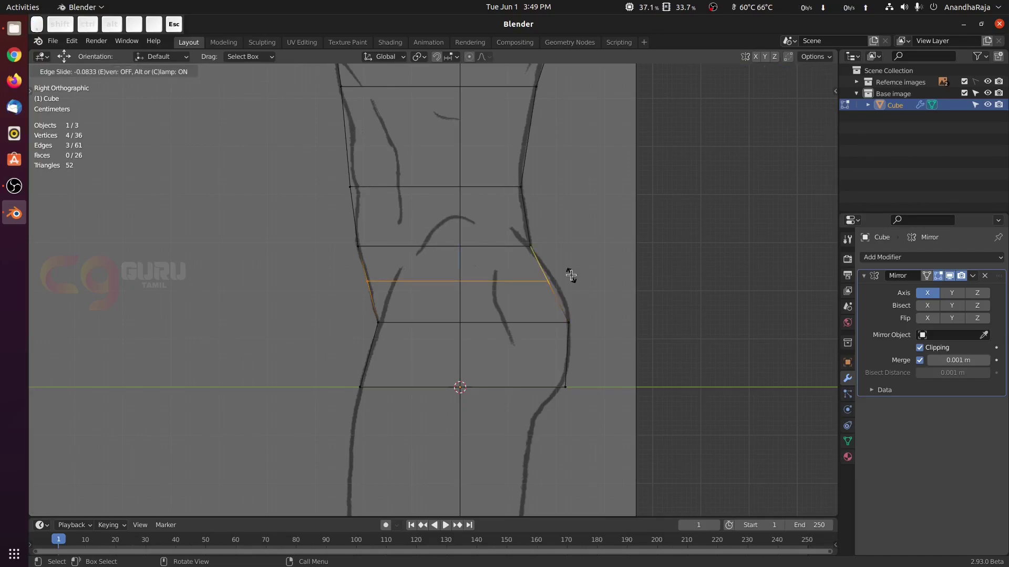
key(Escape)
key(alt+a)
Step: Add a centred edge loop between the chest and shoulder-top loops and move its back vertices outward along Y to the back outline
shift+middle_drag(559, 266, 527, 289)
scroll(527, 288, up, 1)
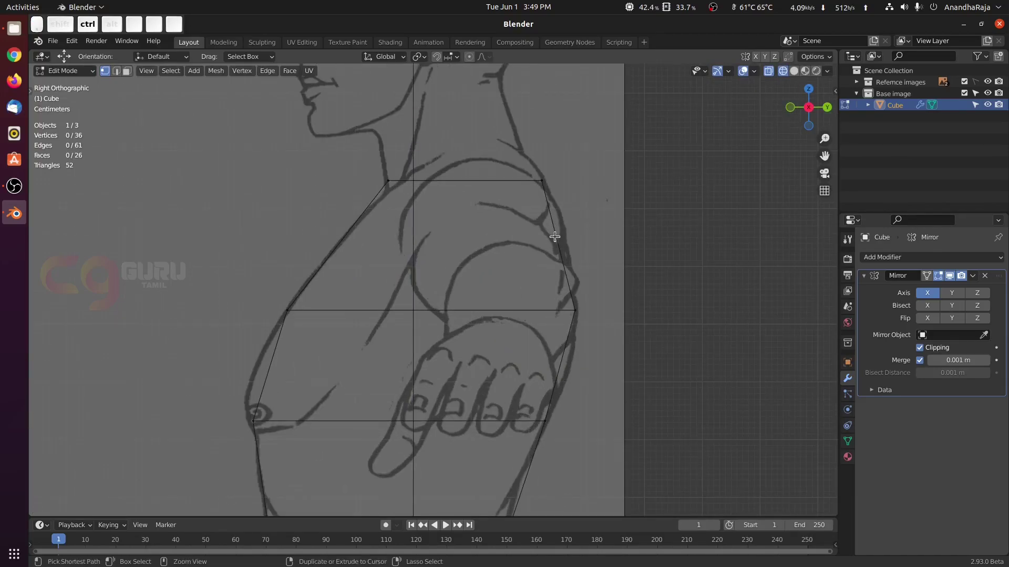
key(ctrl+r)
click(555, 237)
right_click(555, 237)
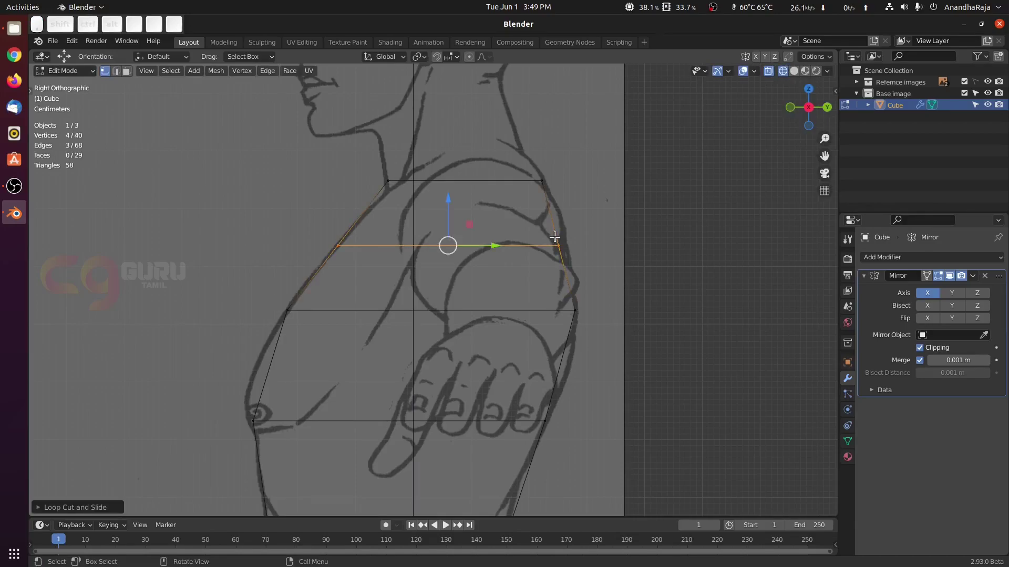
drag(633, 234, 541, 268)
drag(604, 246, 614, 244)
Step: Move the top loop's front vertices slightly backward along Y to the outline at the base of the neck
click(388, 180)
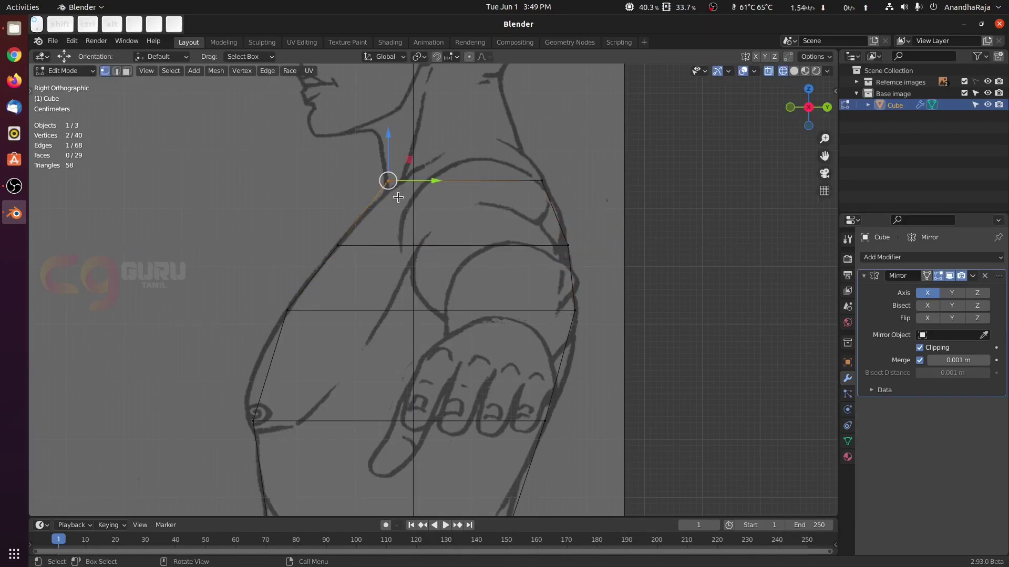
drag(428, 182, 435, 183)
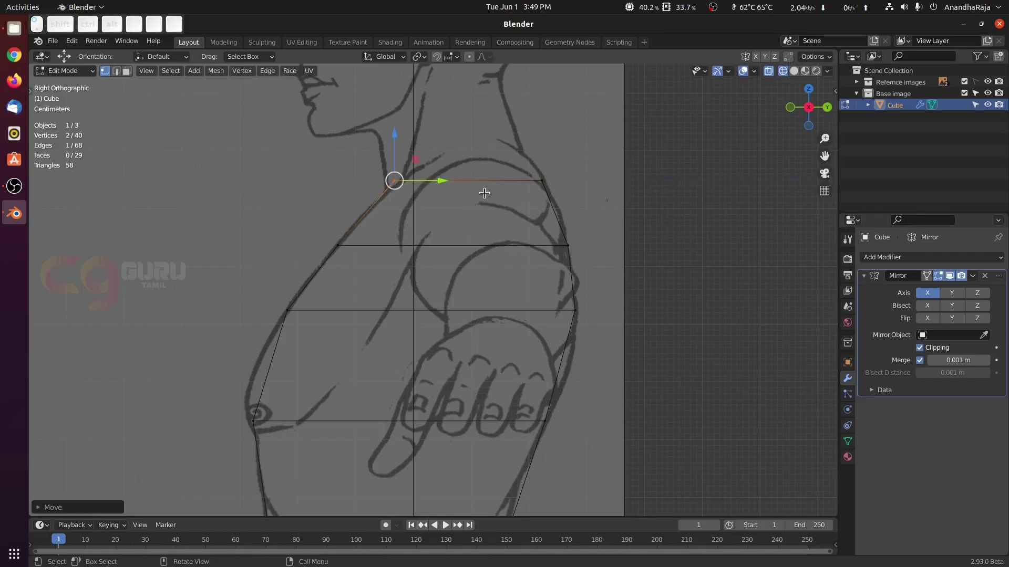
click(596, 191)
Step: Show the mesh in solid shading and add a centred vertical edge loop between the mirror centre line and the torso's outer side
key(KP_1)
middle_drag(580, 240, 553, 269)
key(shift+z)
mouse_move(628, 267)
middle_down()
mouse_move(560, 277)
mouse_move(490, 364)
mouse_move(518, 266)
mouse_move(536, 307)
mouse_move(552, 304)
mouse_move(481, 310)
mouse_move(432, 299)
middle_up()
scroll(520, 273, down, 5)
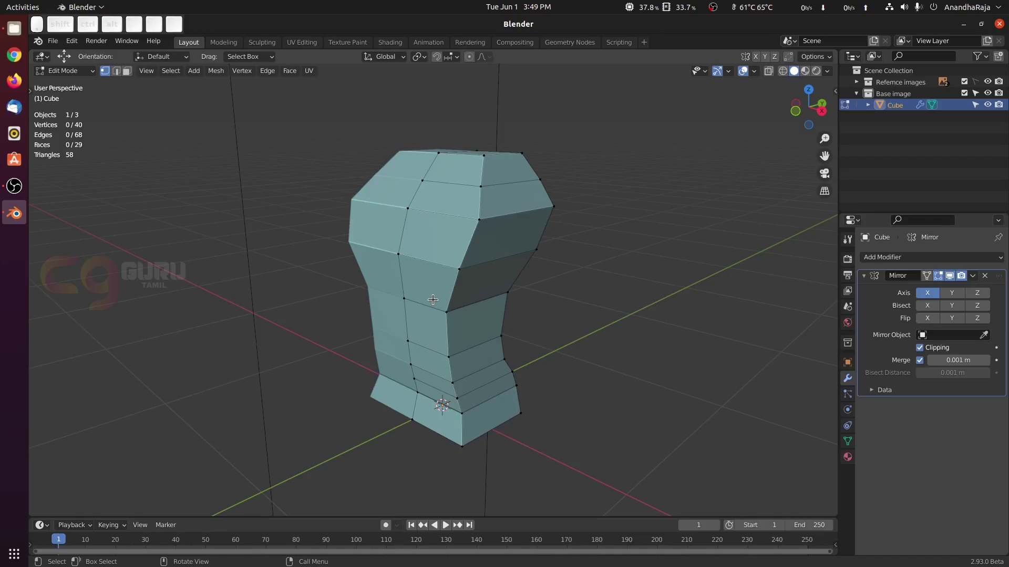
middle_drag(432, 299, 515, 294)
scroll(502, 285, up, 2)
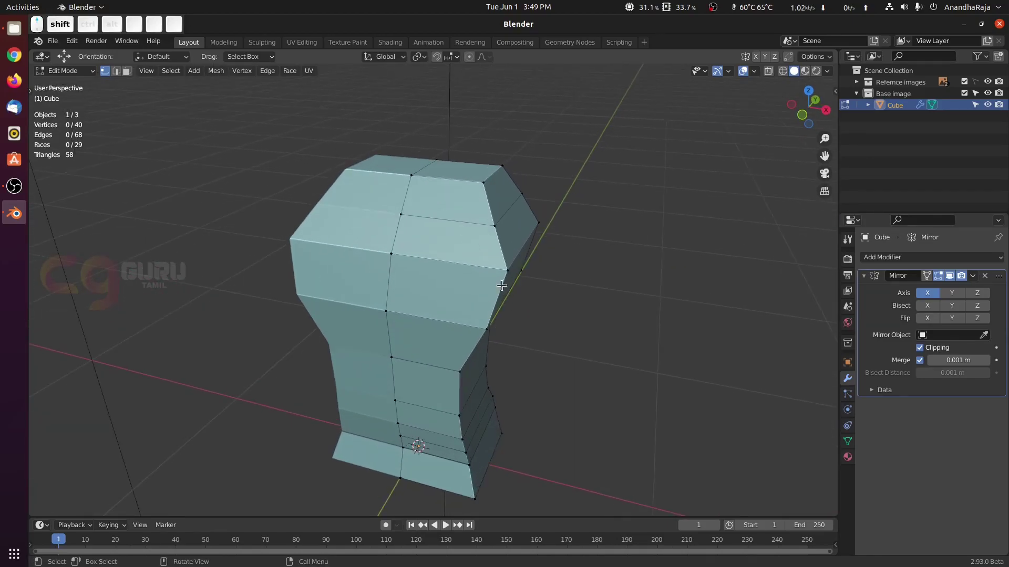
key(ctrl+r)
click(458, 187)
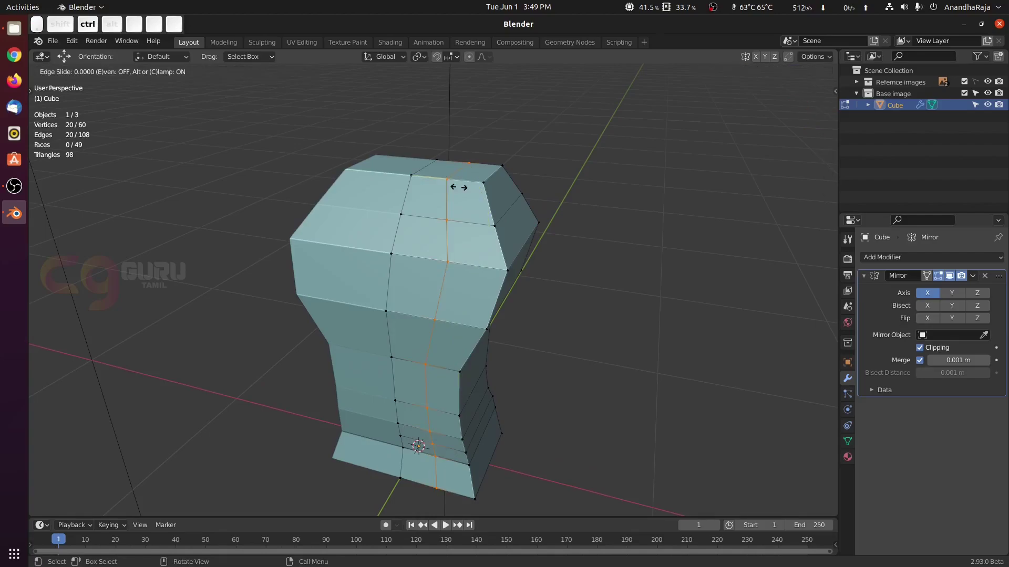
click(458, 187)
Step: Select the outer front and back vertical edge lines of the torso and scale them closer together along Y to round the side
middle_drag(670, 209, 633, 216)
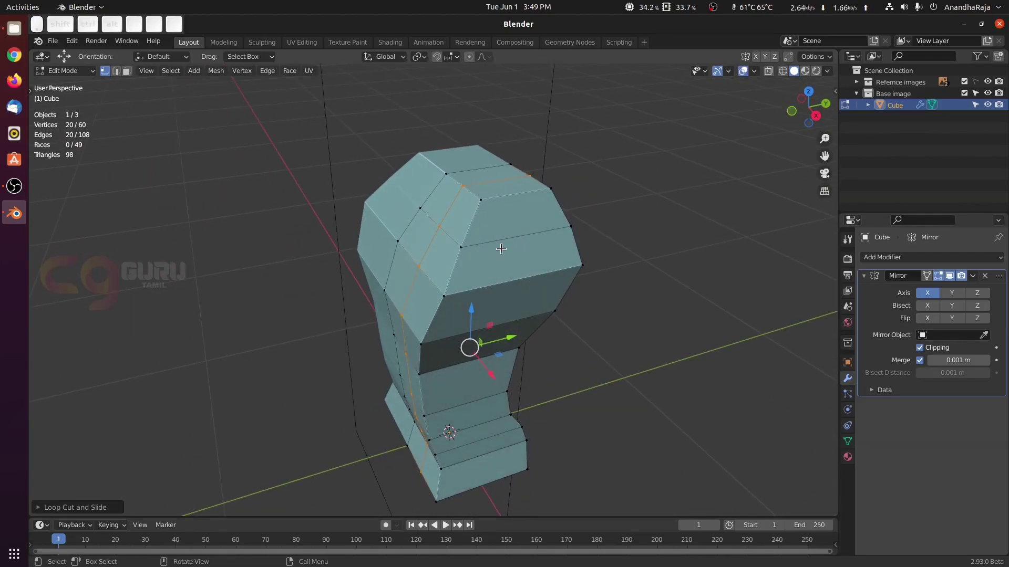
click(686, 197)
alt+shift+click(479, 220)
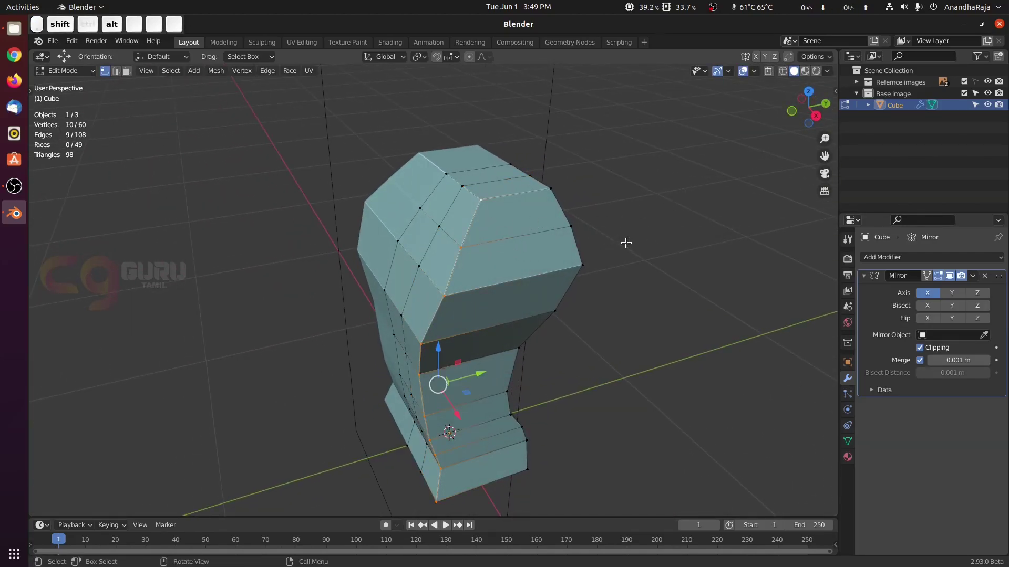
middle_drag(624, 243, 533, 263)
alt+shift+click(539, 253)
shift+middle_drag(650, 361, 654, 283)
shift+middle_drag(594, 301, 636, 286)
key(s)
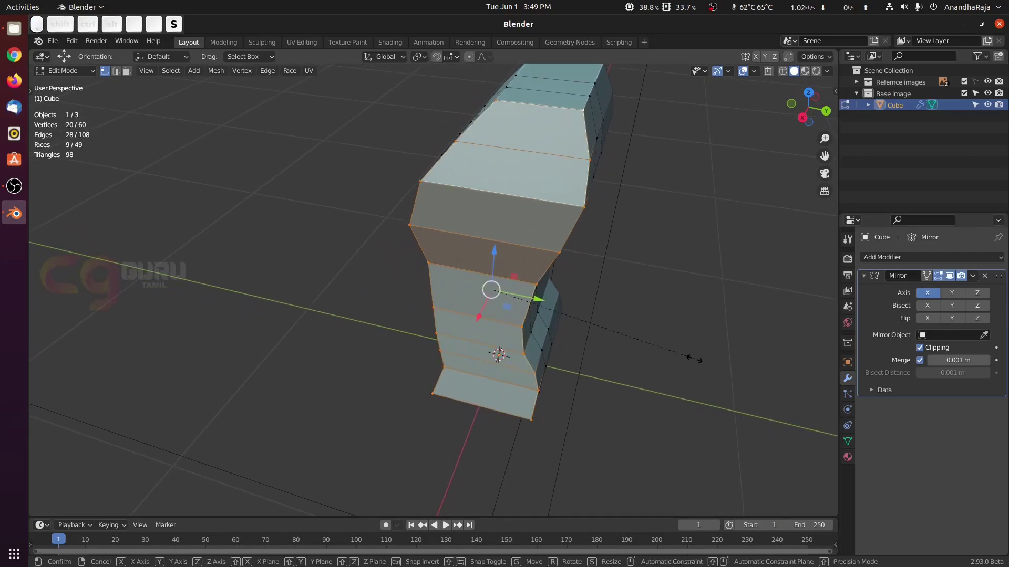
key(y)
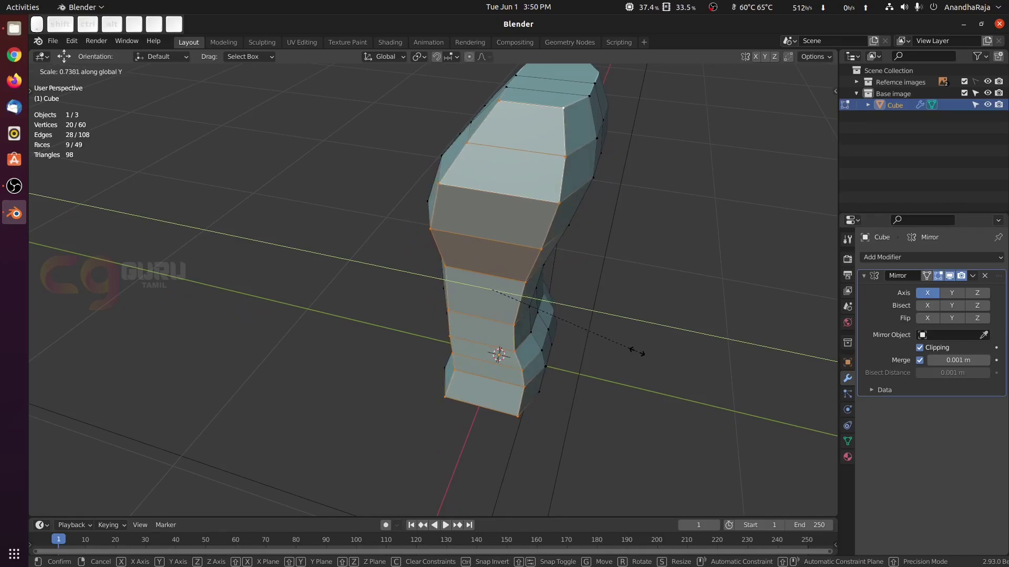
click(594, 339)
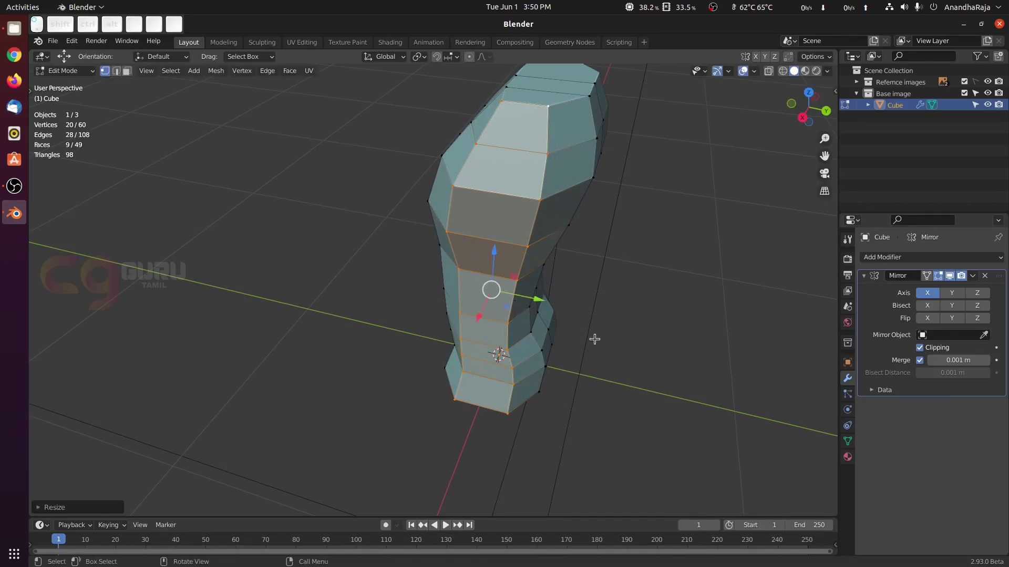
Step: Examine the rounded torso against the front reference and in perspective, using wireframe and solid shading
middle_drag(621, 283, 590, 348)
key(1)
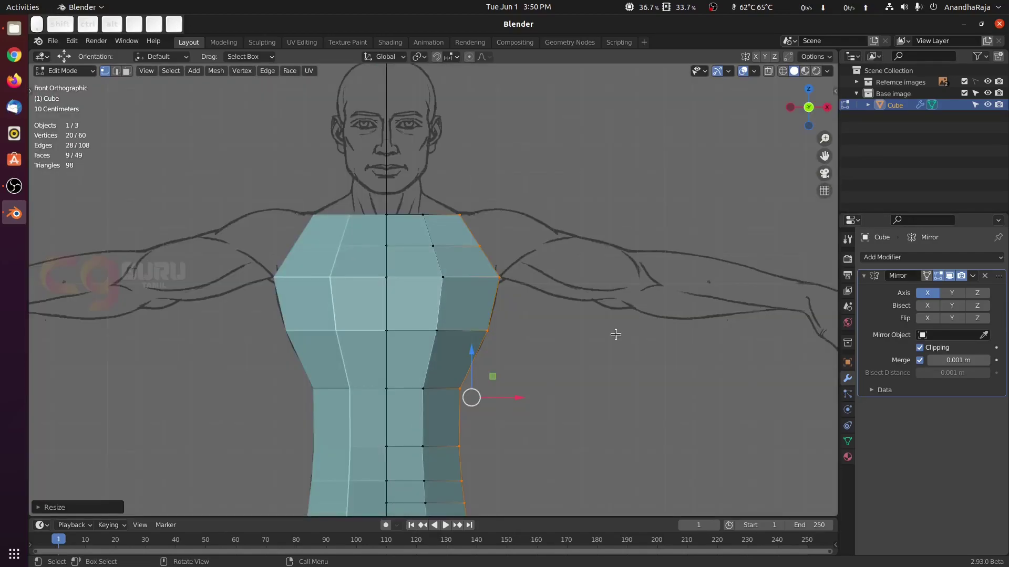
key(alt+a)
key(z)
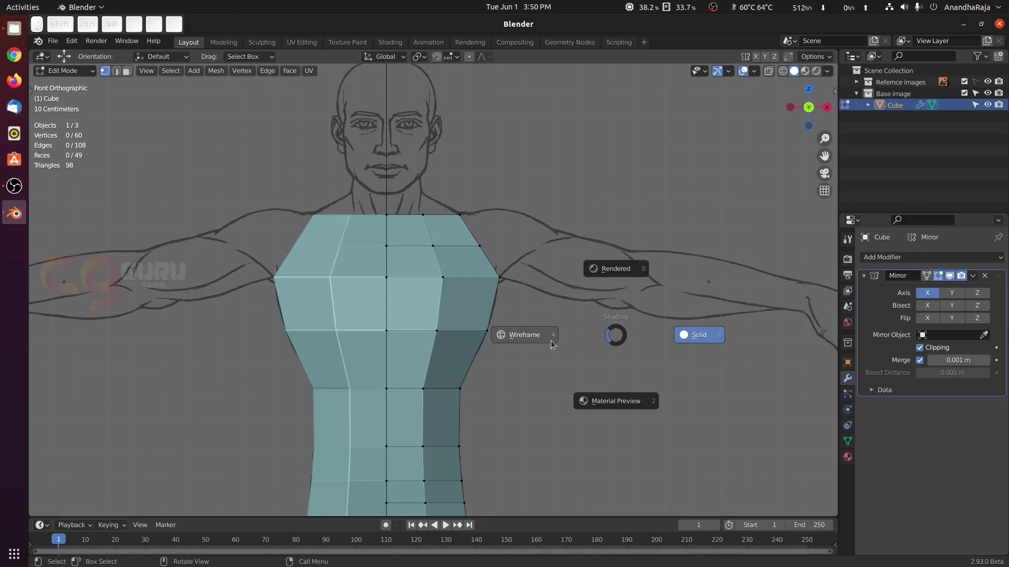
click(550, 341)
middle_drag(705, 289, 631, 329)
key(z)
click(698, 330)
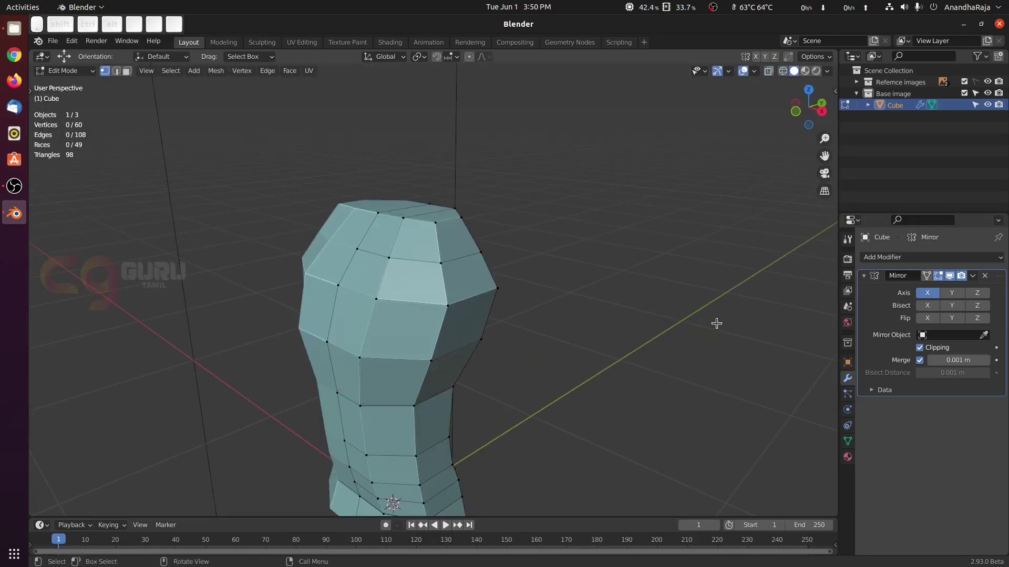
middle_drag(716, 324, 602, 341)
shift+middle_drag(601, 341, 582, 314)
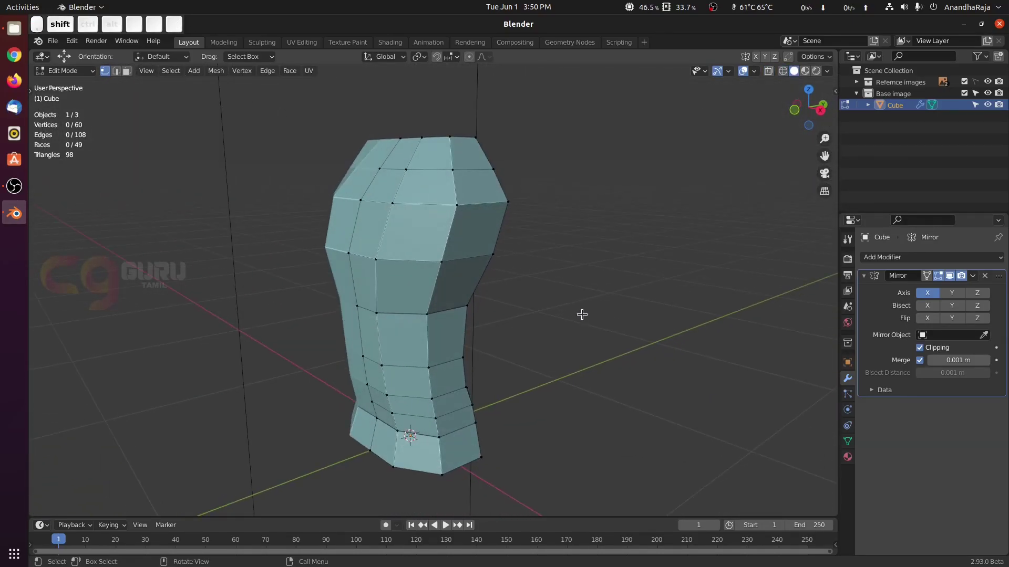
Step: In the front wireframe view, move the bottom loop's middle vertices down and inward to the crotch at the top of the inner thigh
key(KP_1)
key(z)
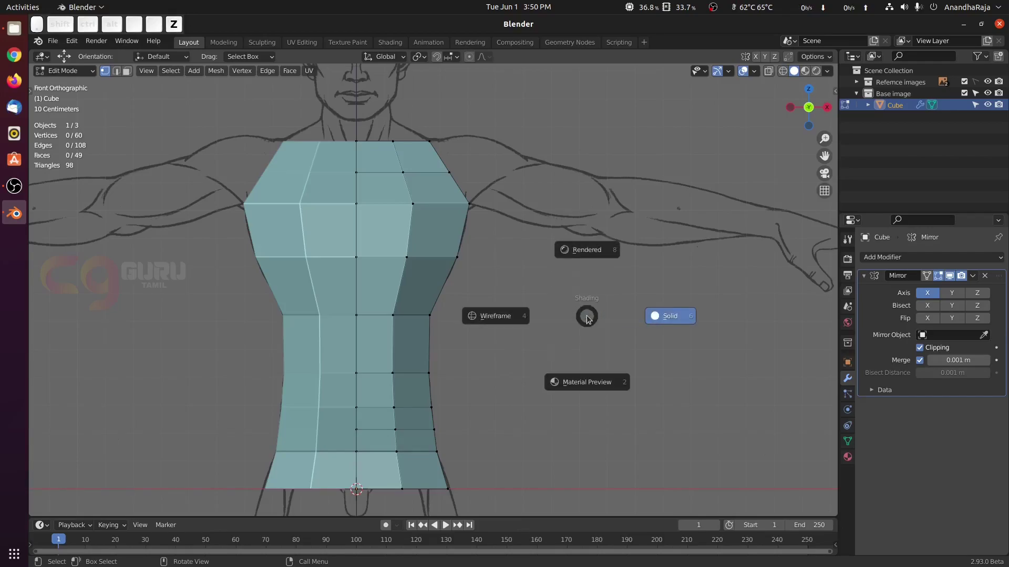
click(496, 316)
shift+middle_drag(603, 372, 666, 237)
shift+middle_drag(583, 342, 616, 272)
scroll(604, 313, up, 5)
drag(522, 328, 630, 284)
key(g)
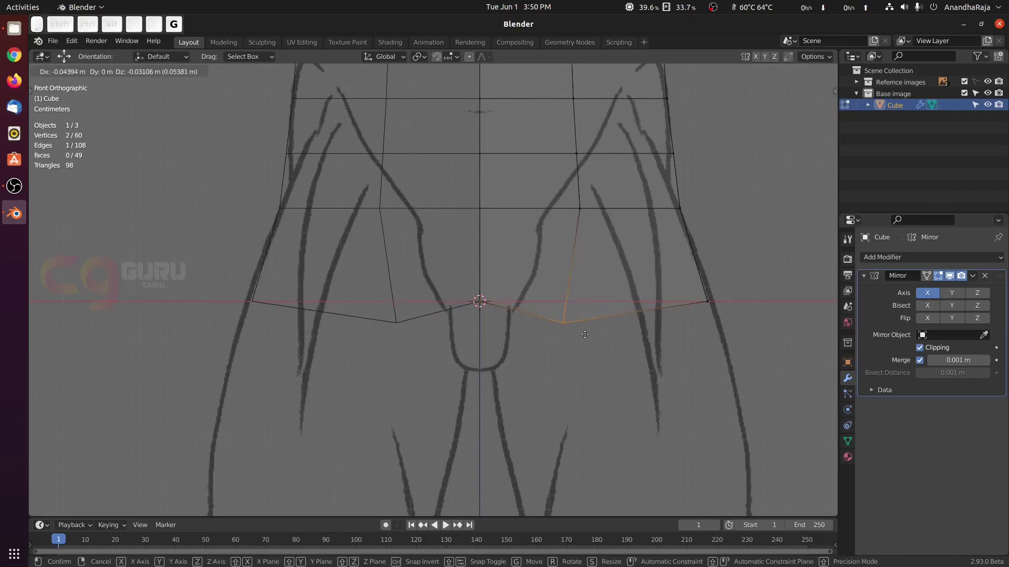
click(519, 379)
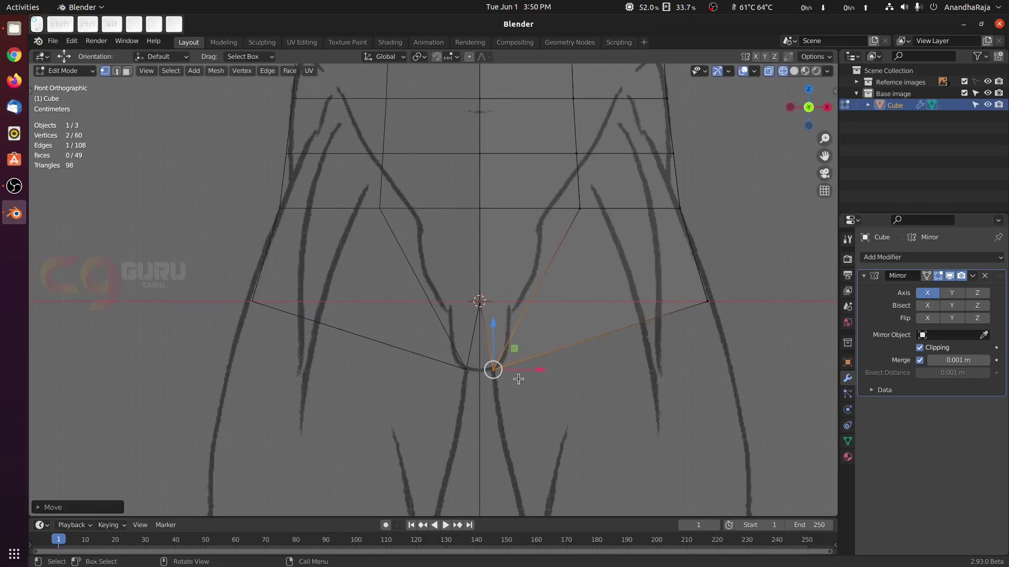
Step: Move the bottom loop's outer vertices up along the hip outline to just below the loop above
drag(668, 242, 754, 362)
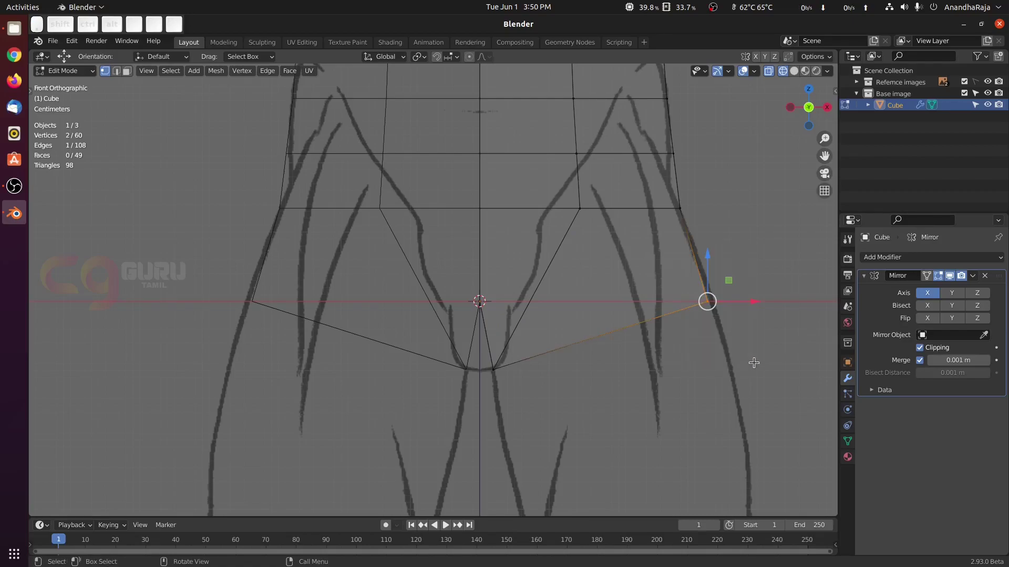
key(g)
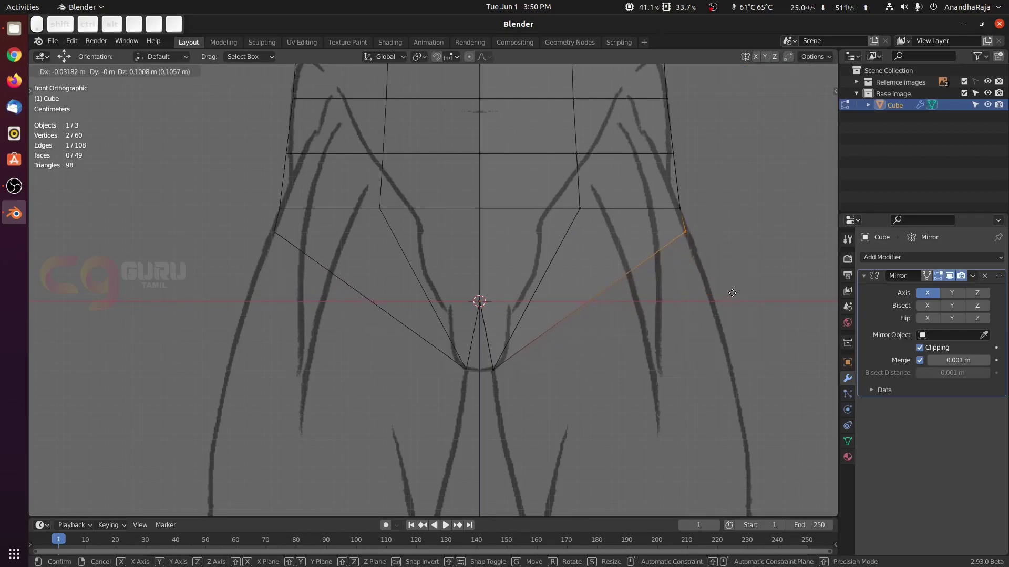
click(727, 282)
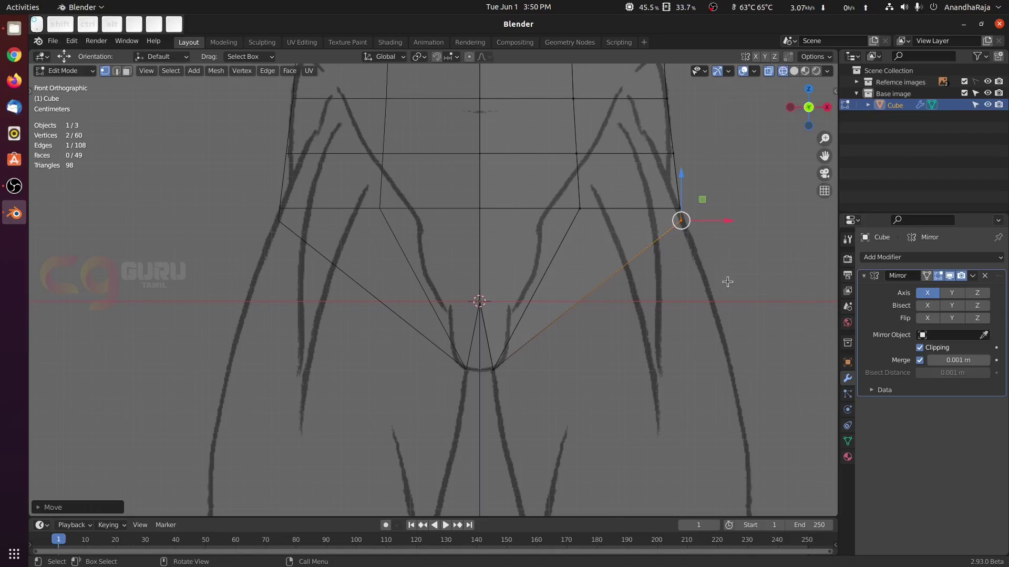
Step: In the side view, fit the front crotch vertex to the thigh outline and the bottom loop's back centre vertex to the buttock outline
key(KP_3)
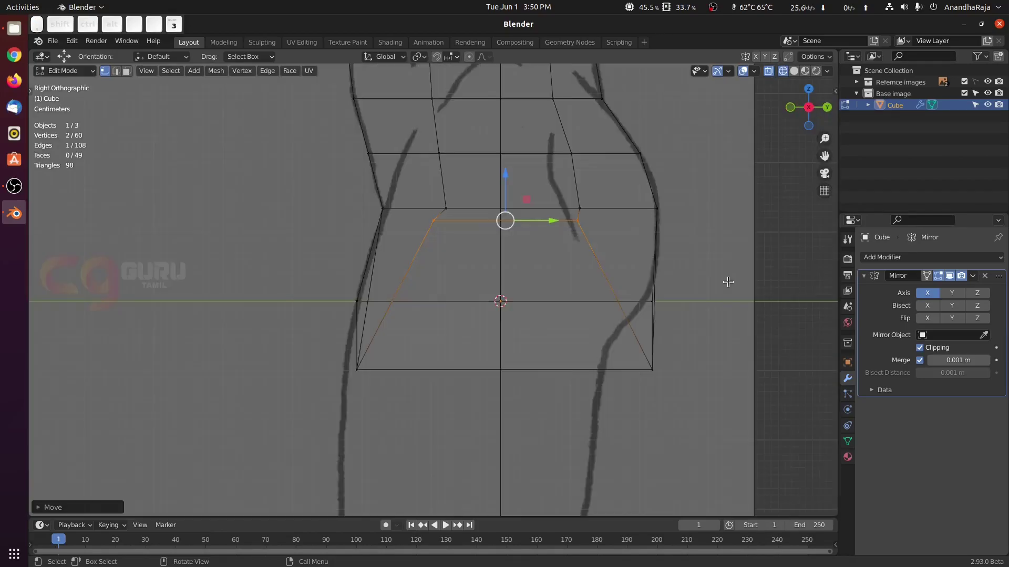
click(754, 250)
drag(339, 334, 382, 365)
click(692, 327)
drag(644, 294, 675, 303)
click(702, 346)
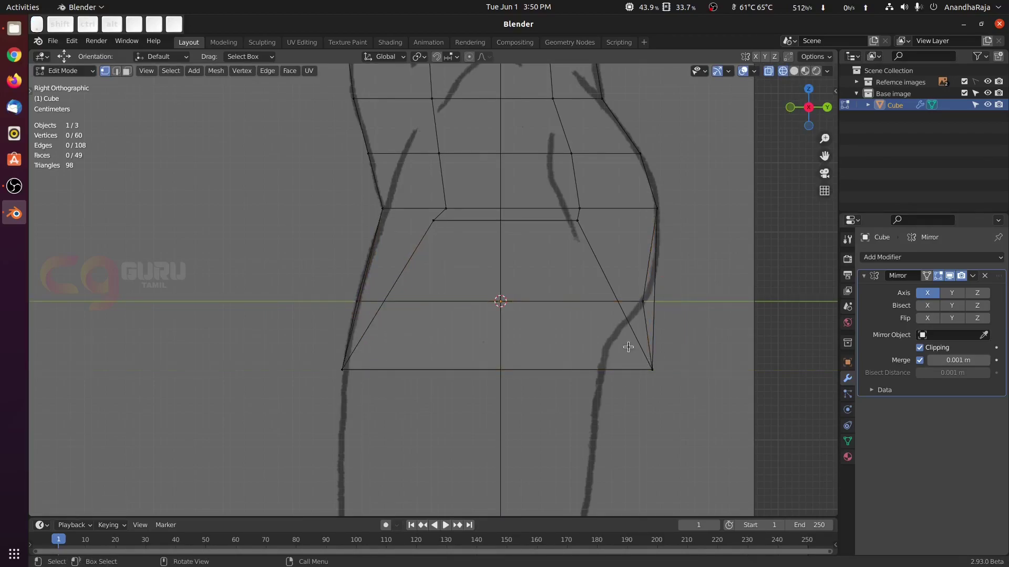
Step: Move the back crotch vertex inward and up onto the crease below the buttock in the side view
drag(629, 348, 644, 368)
key(g)
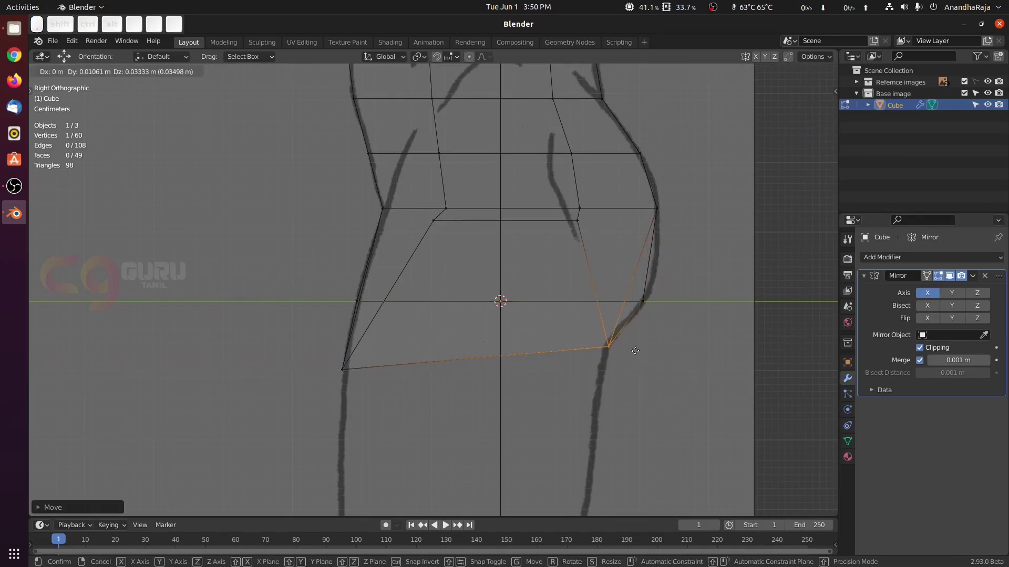
click(635, 351)
Step: In face selection mode with solid shading, extrude the slanted face under the hip down the thigh to just above the knee
mouse_move(730, 331)
middle_down()
mouse_move(710, 345)
mouse_move(678, 342)
mouse_move(686, 308)
mouse_move(632, 331)
mouse_move(646, 363)
mouse_move(720, 338)
mouse_move(746, 318)
mouse_move(672, 338)
mouse_move(701, 340)
middle_up()
key(z)
click(748, 340)
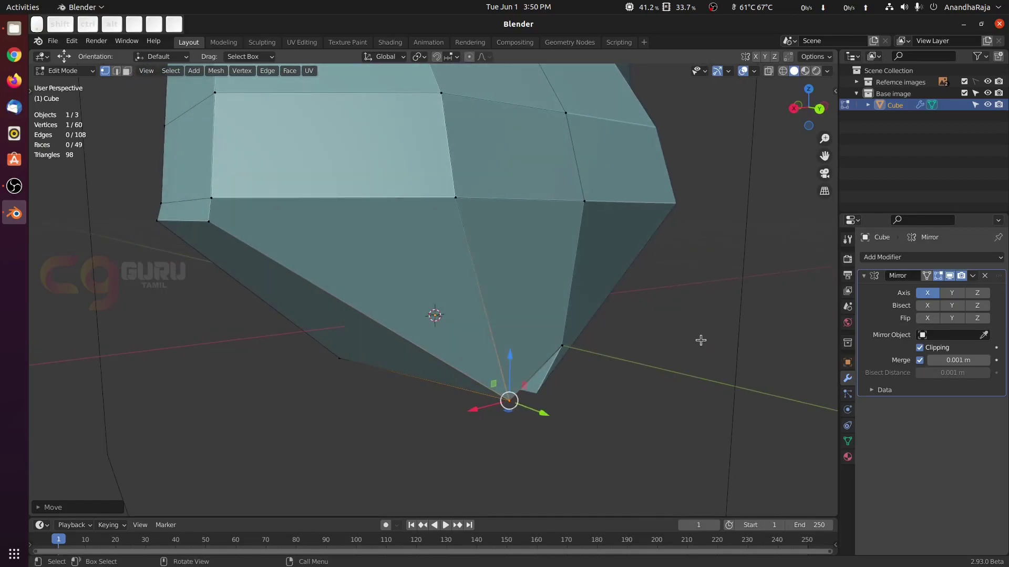
click(126, 72)
click(255, 282)
middle_drag(299, 298, 449, 319)
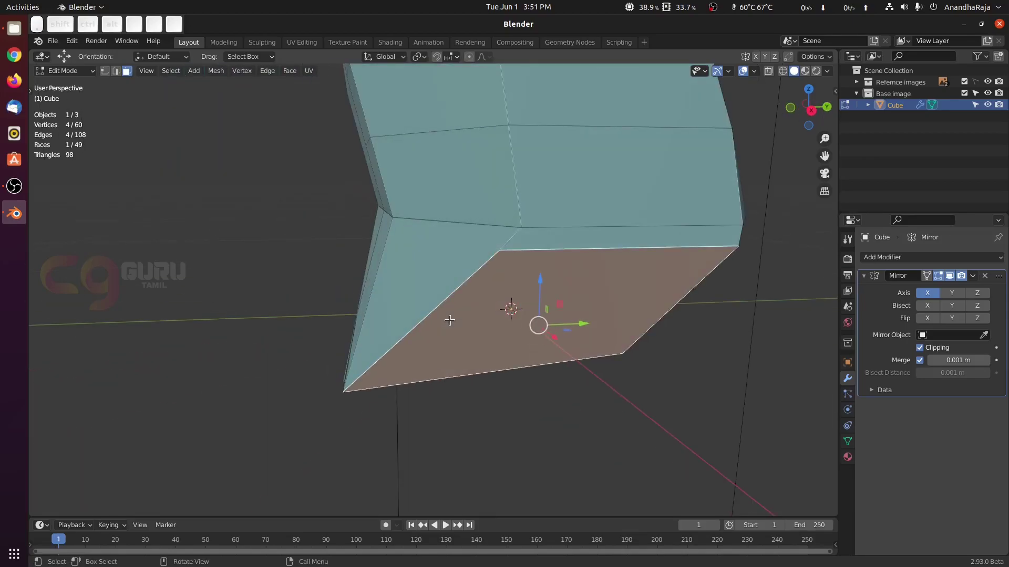
key(KP_1)
shift+middle_drag(667, 400, 521, 238)
scroll(541, 279, down, 2)
key(e)
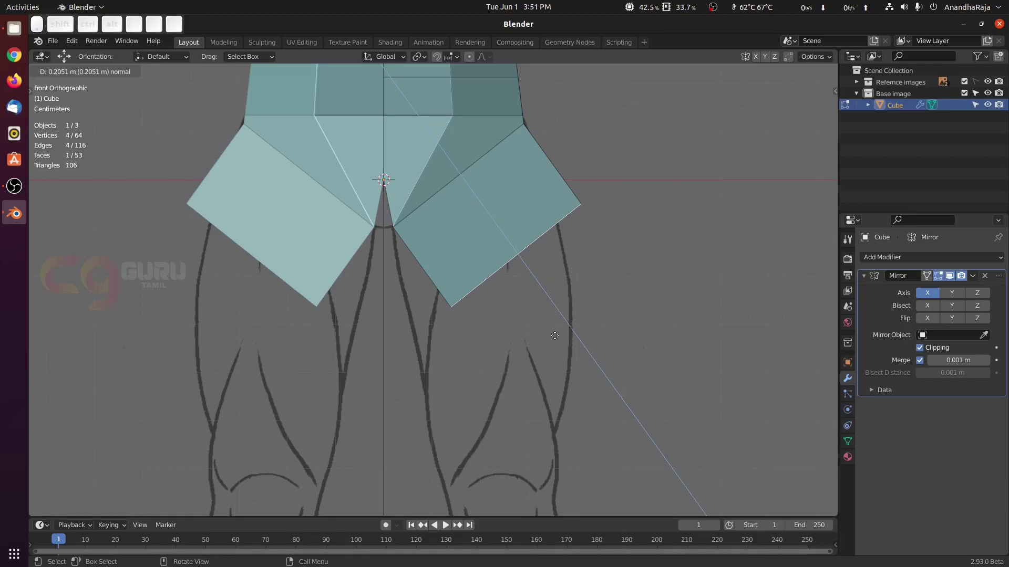
middle_click(555, 336)
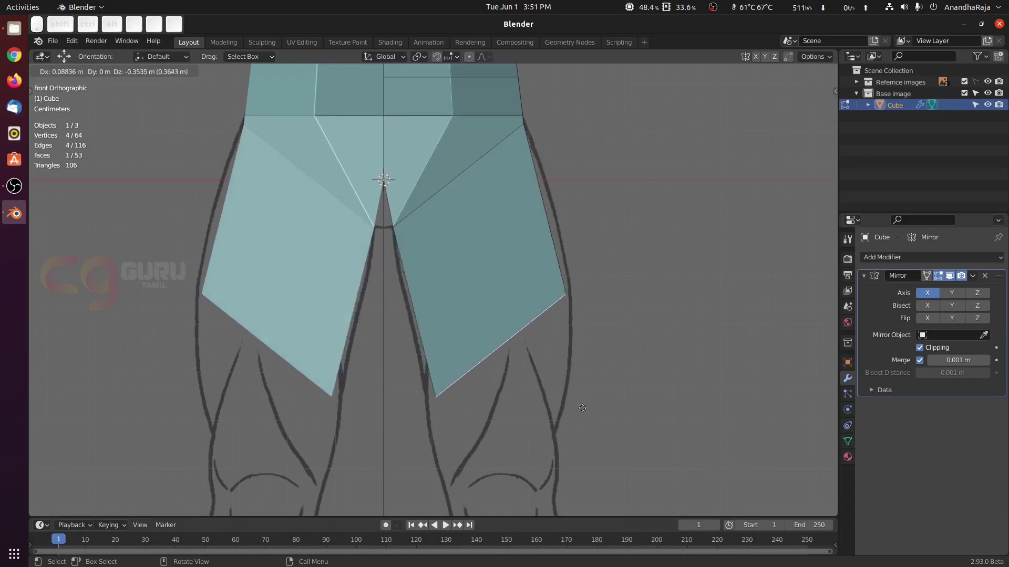
click(568, 484)
Step: Move the leg's lower end face down to just above the foot and flatten it by scaling Z to 0
scroll(599, 466, down, 6)
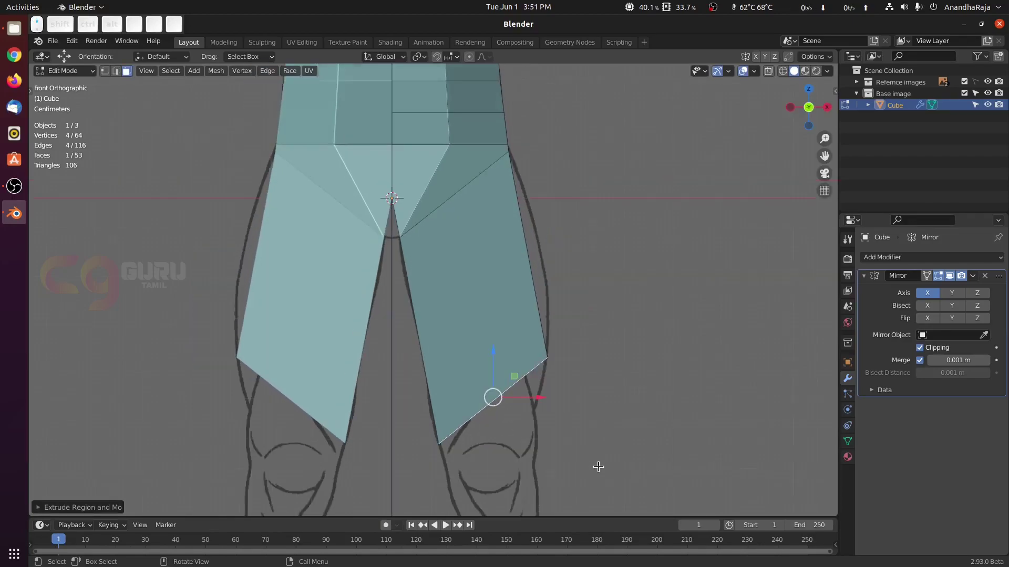
shift+middle_drag(507, 286, 502, 219)
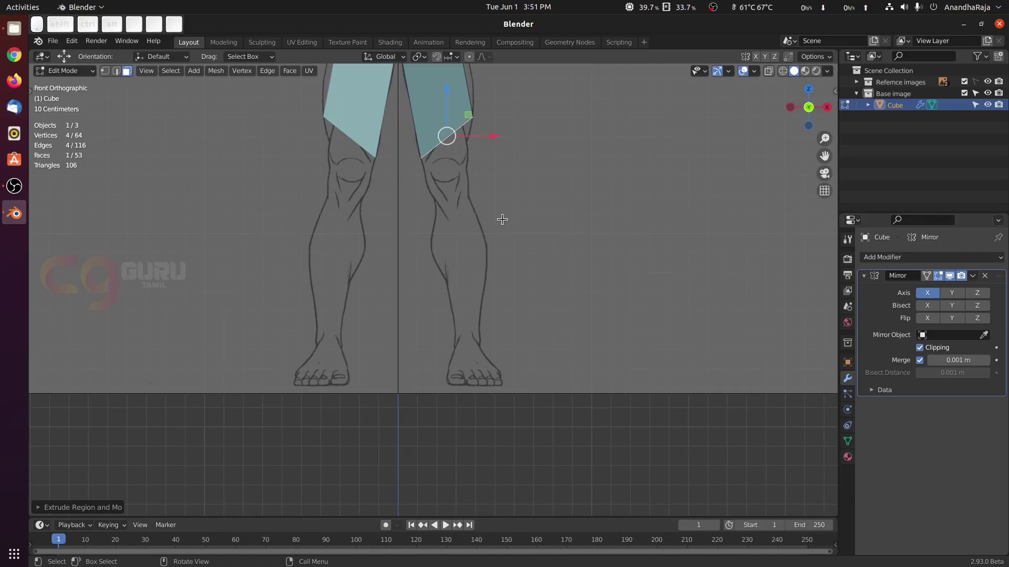
key(e)
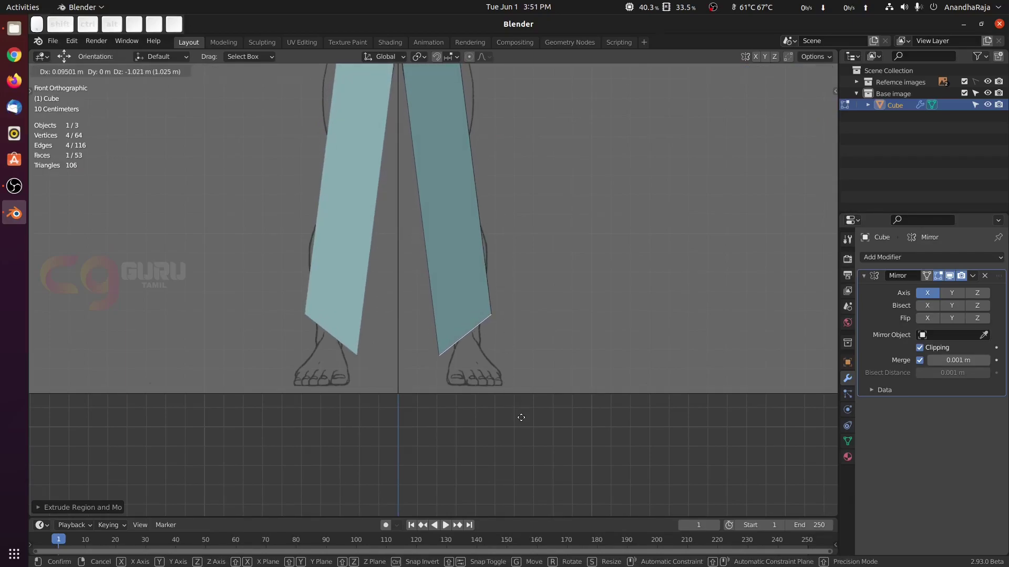
click(520, 418)
key(s)
key(z)
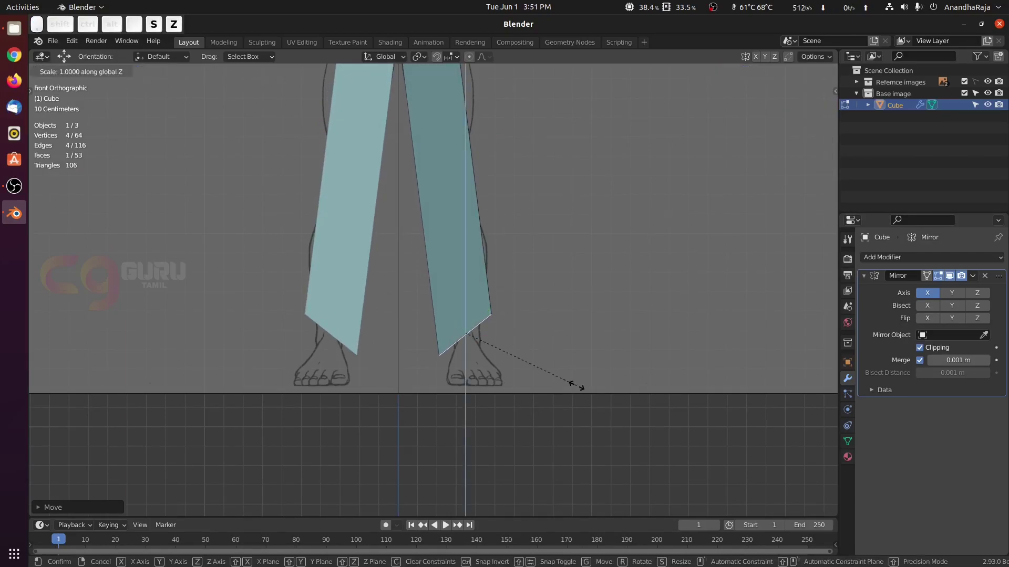
key(0)
key(Return)
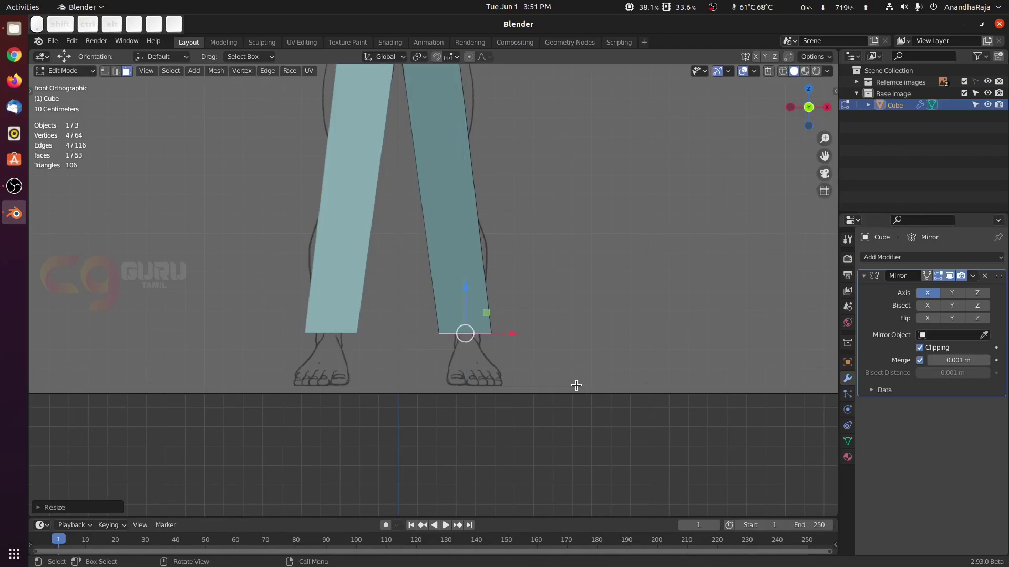
Step: In wireframe vertex mode, scale the leg's four end vertices down to the ankle's width in the front view
key(z)
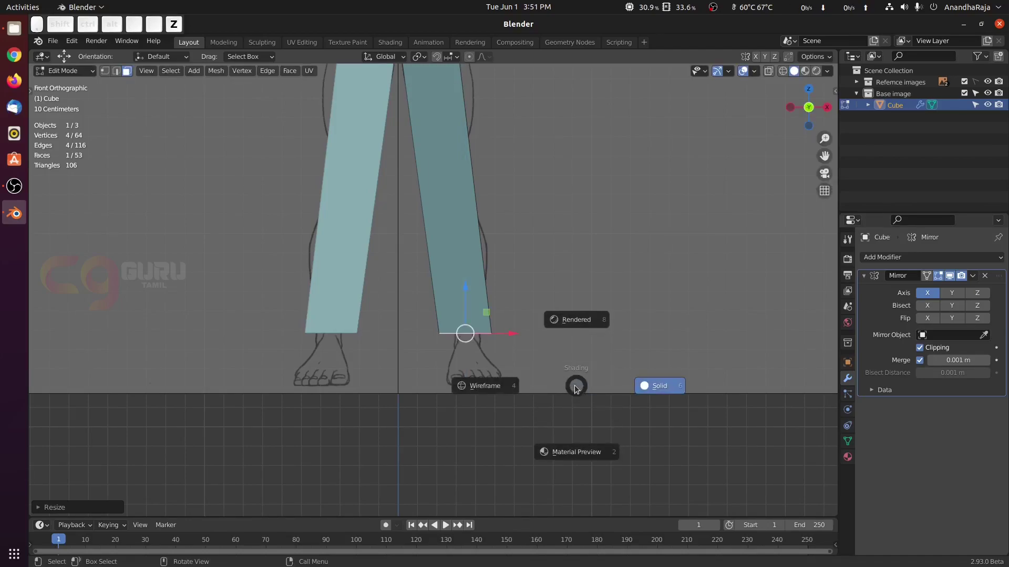
click(486, 388)
scroll(628, 343, up, 5)
shift+middle_drag(617, 339, 633, 483)
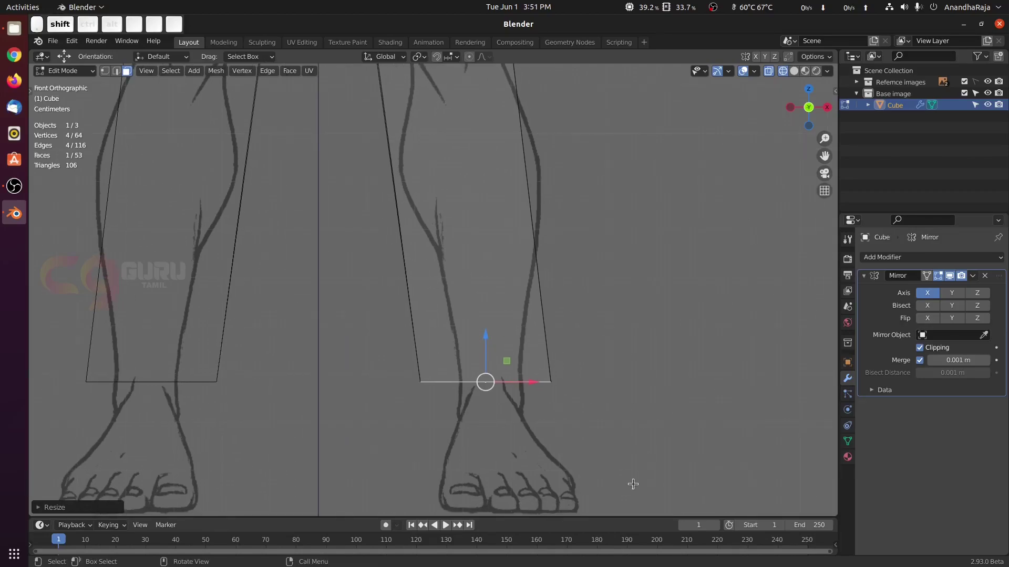
key(alt+a)
click(104, 70)
drag(338, 277, 580, 422)
key(s)
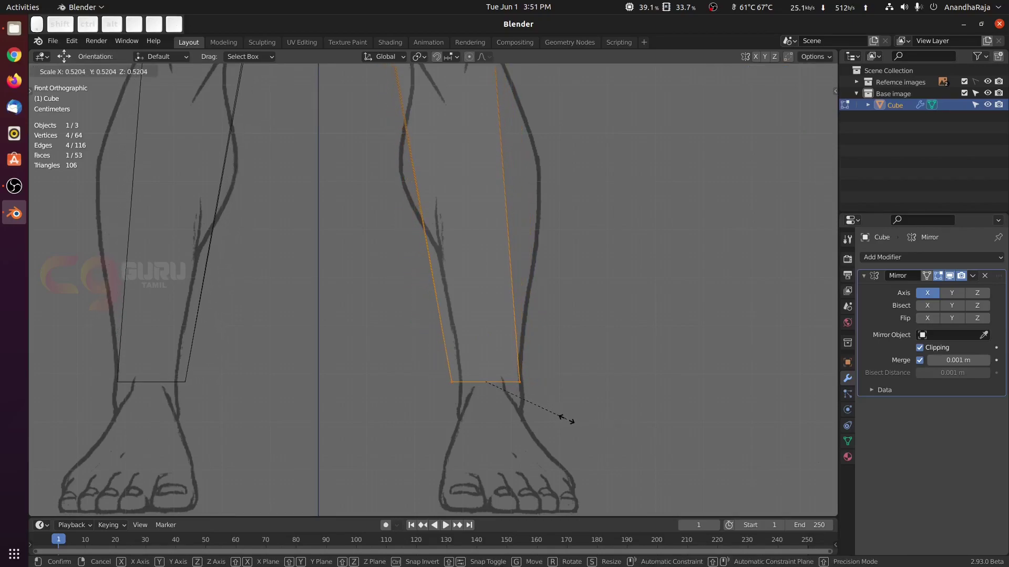
click(546, 416)
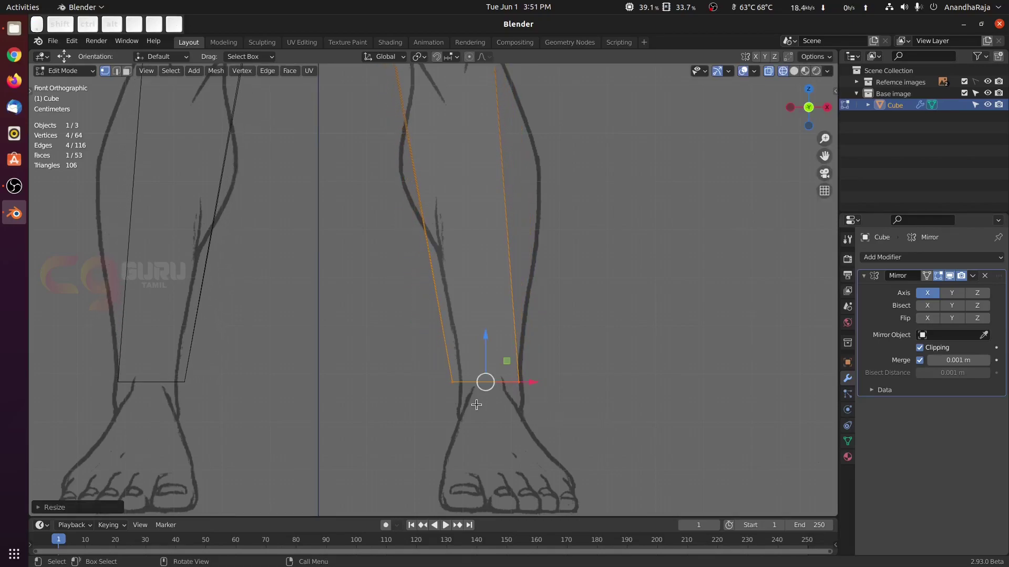
click(127, 71)
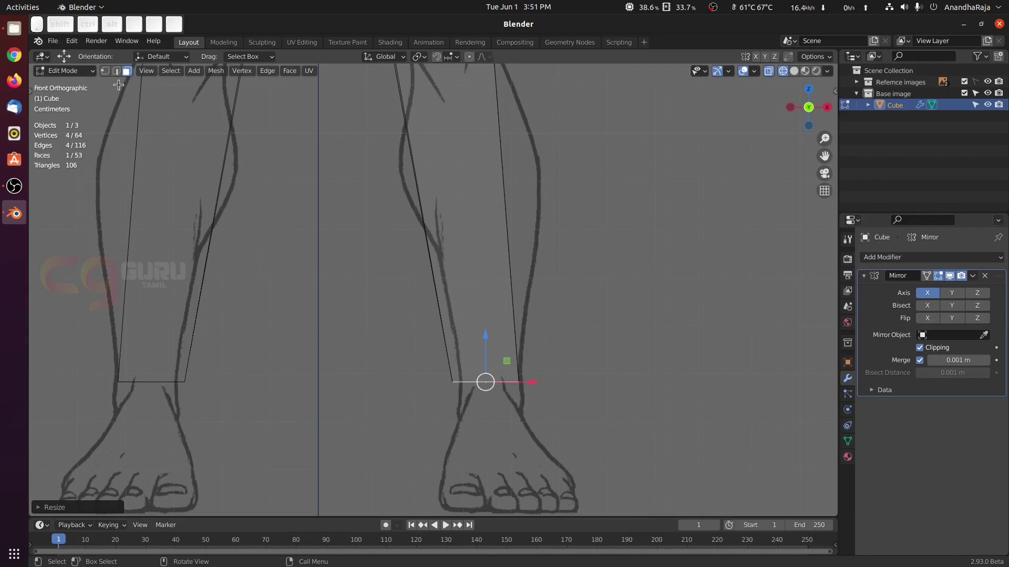
click(105, 71)
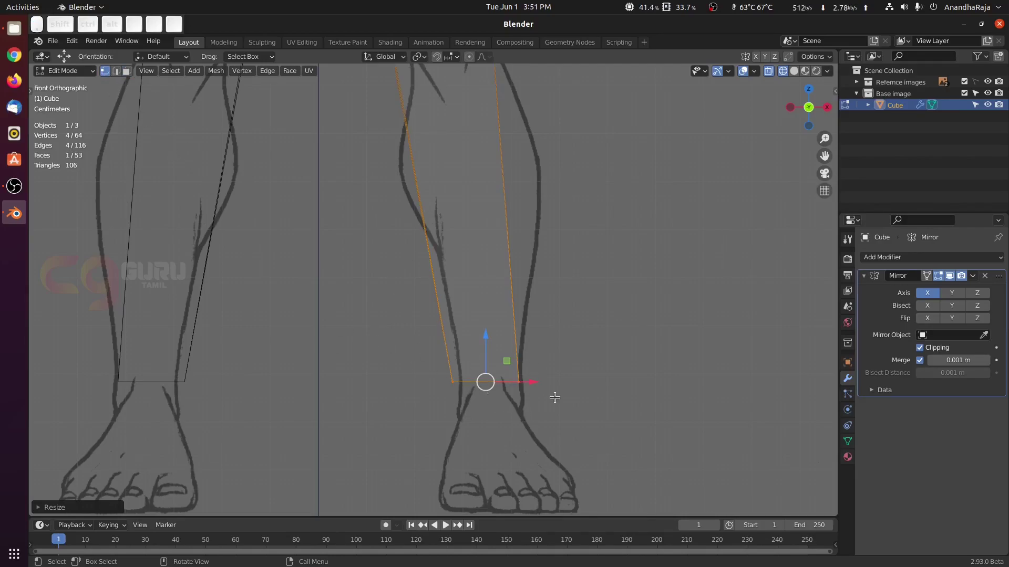
Step: Move the ankle vertices back between the side-view ankle lines and fine-tune their fit to the front-view ankle outline
key(KP_3)
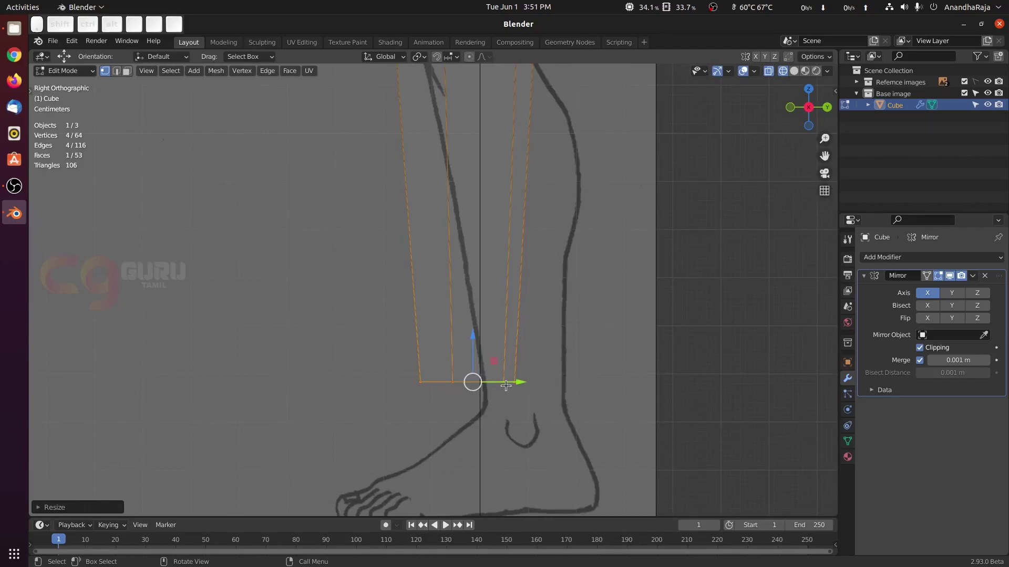
drag(515, 381, 564, 381)
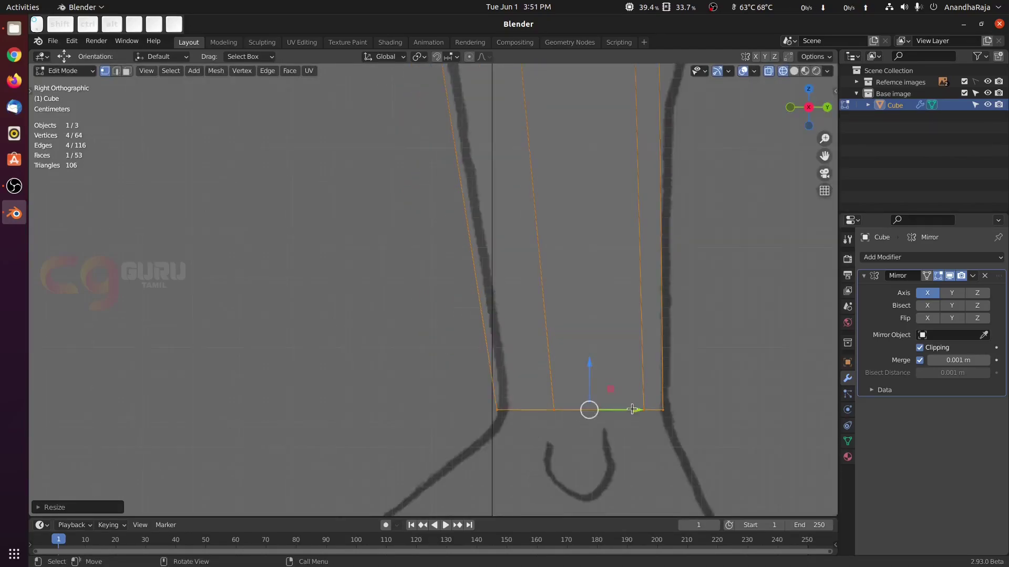
drag(635, 410, 640, 408)
key(KP_1)
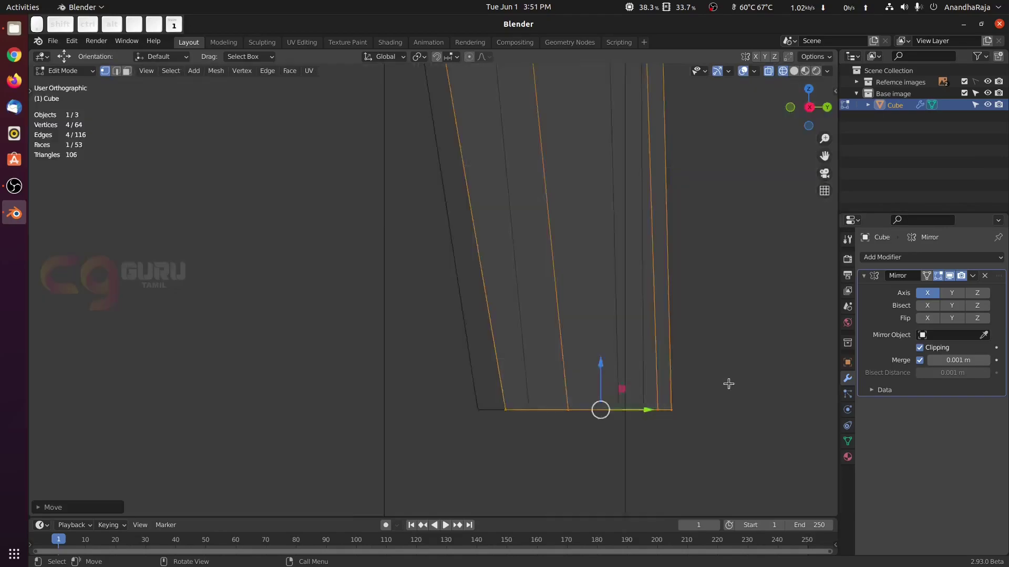
drag(569, 409, 594, 408)
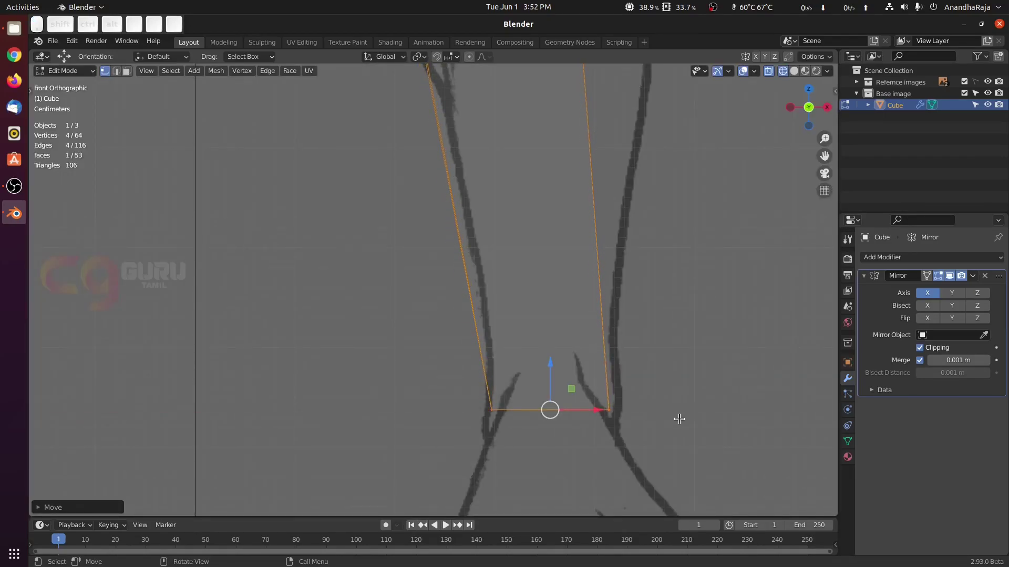
key(s)
click(686, 421)
Step: Add a loop cut around the leg and slide it up to the upper thigh, just below the crotch
scroll(572, 352, up, 4)
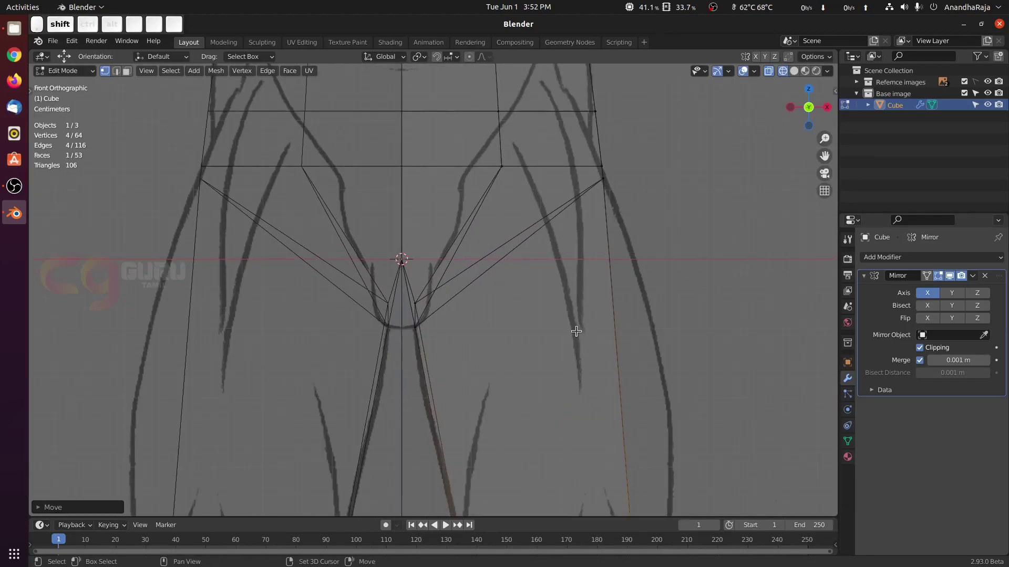
shift+middle_drag(576, 331, 574, 201)
scroll(603, 252, down, 2)
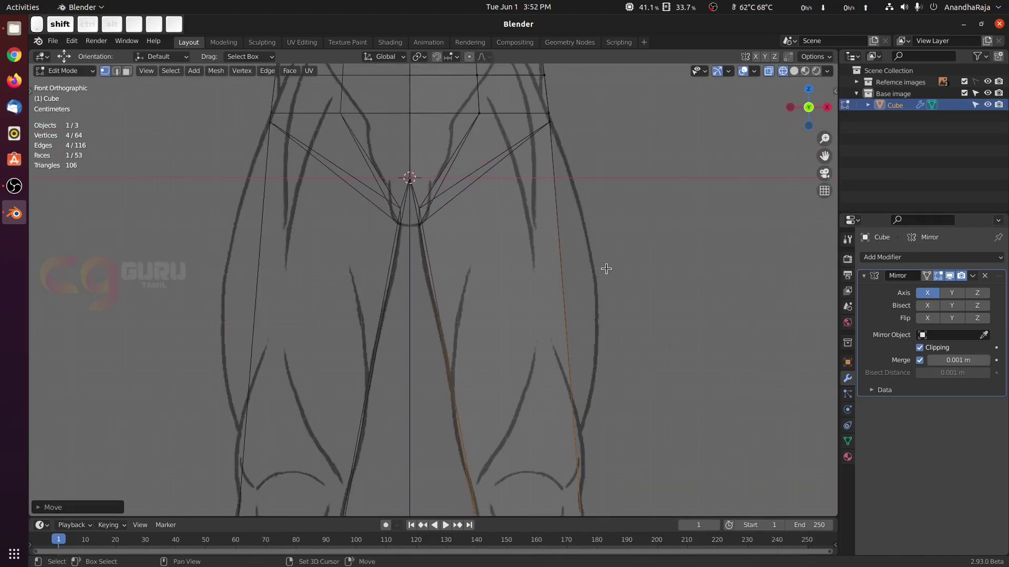
key(ctrl+r)
click(544, 263)
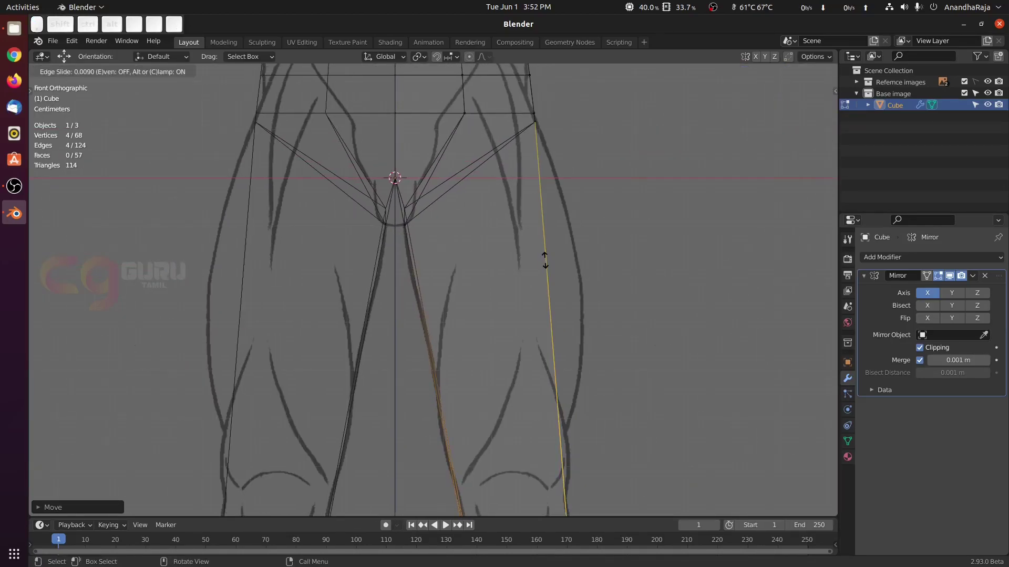
click(594, 349)
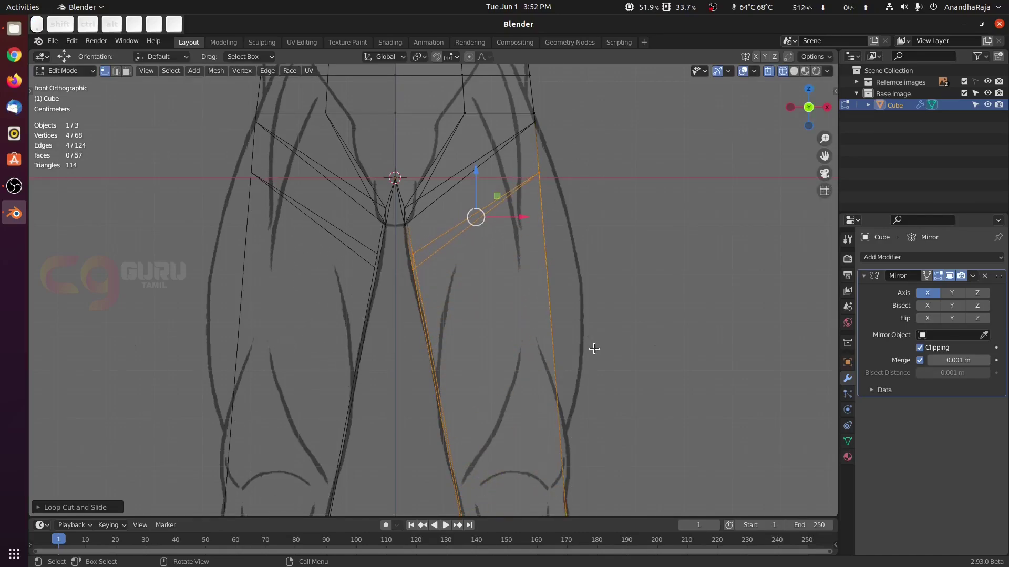
Step: Move the two outer vertices of the upper thigh loop outward toward the thigh outline in the front view
key(KP_3)
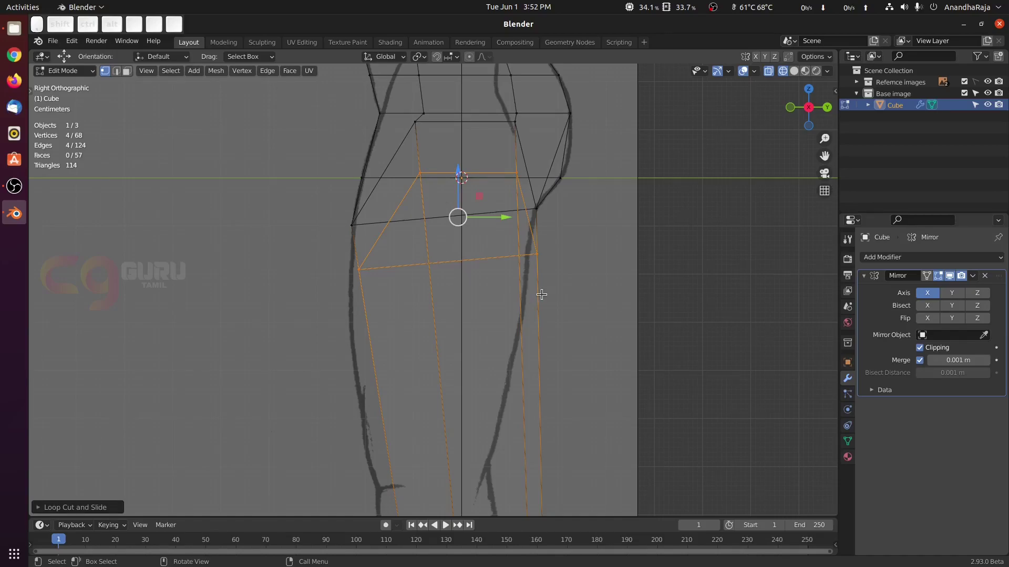
key(KP_1)
click(628, 277)
drag(530, 158, 566, 211)
key(g)
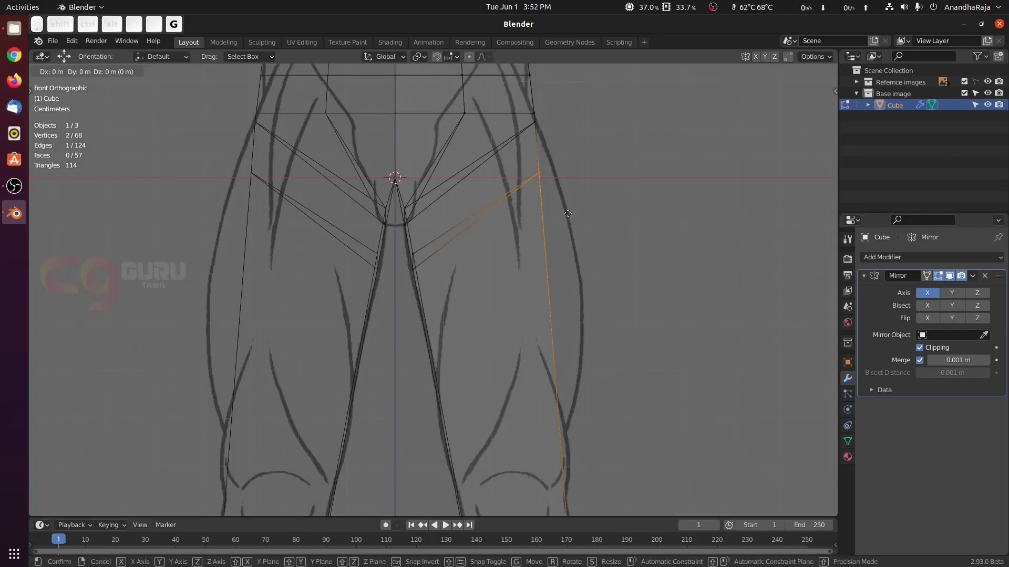
click(582, 210)
middle_drag(691, 265, 586, 303)
Step: In the side view, fit the upper thigh loop's front and back inner vertices to the thigh outline
key(KP_3)
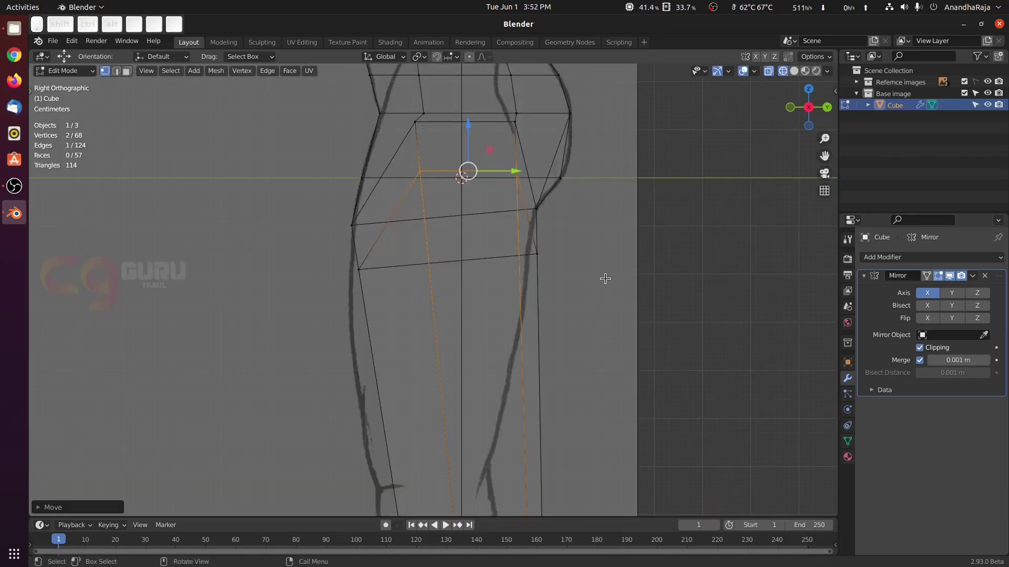
click(606, 278)
click(358, 270)
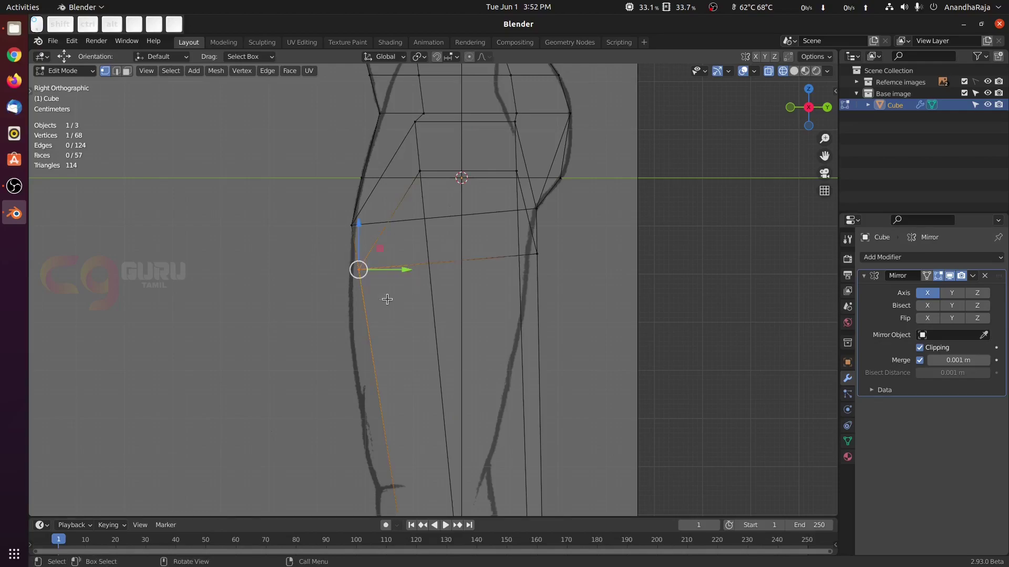
key(g)
click(381, 296)
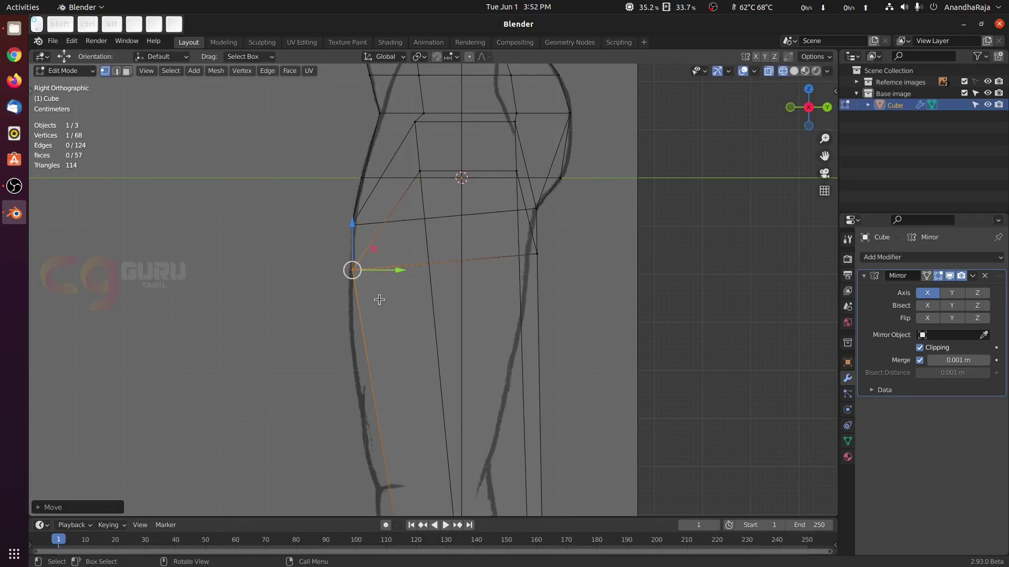
click(565, 248)
drag(533, 239, 553, 272)
key(g)
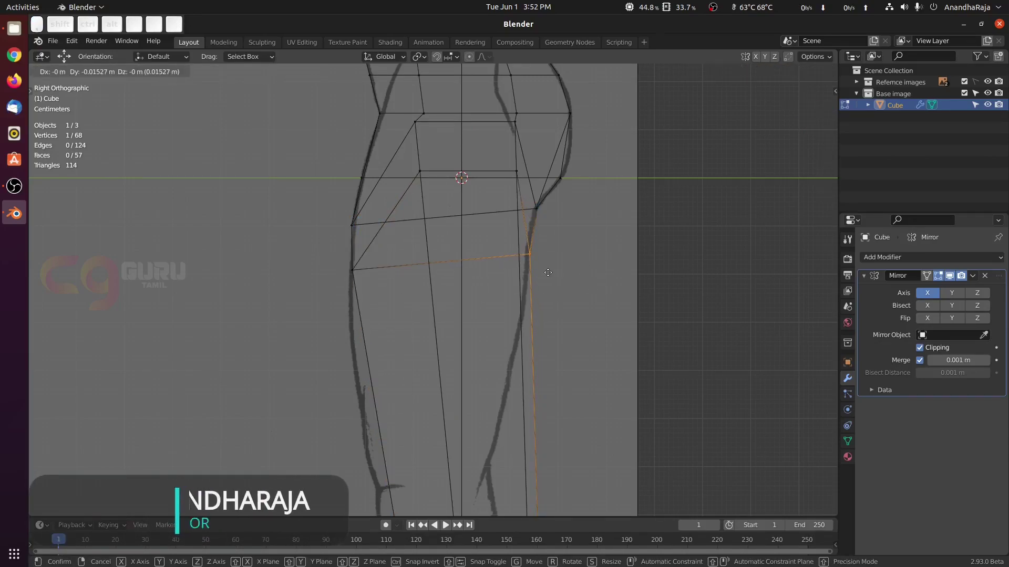
click(546, 271)
click(637, 270)
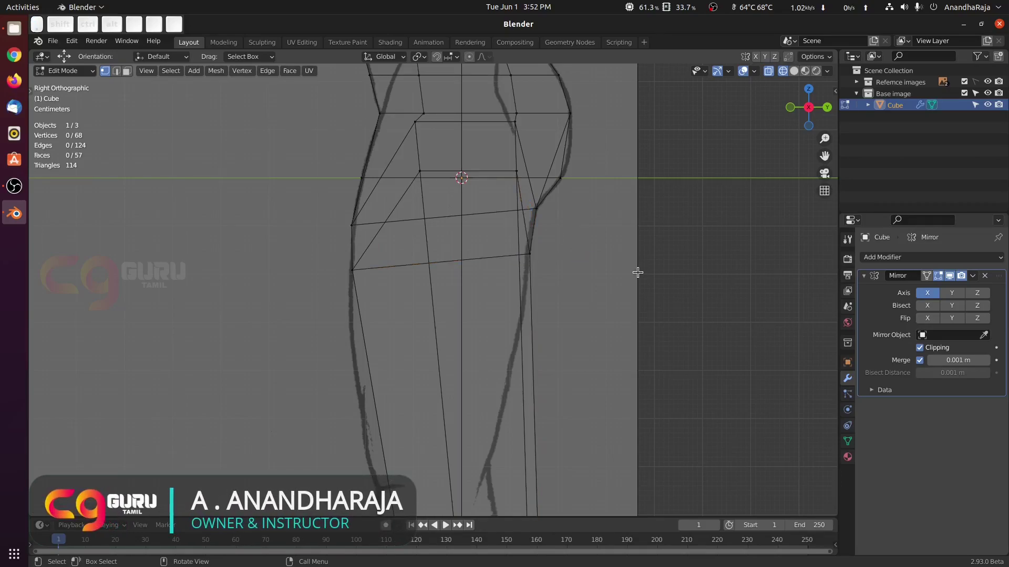
Step: Add a loop cut around the leg and slide it up to just above the knee
key(KP_1)
shift+middle_drag(628, 349, 594, 218)
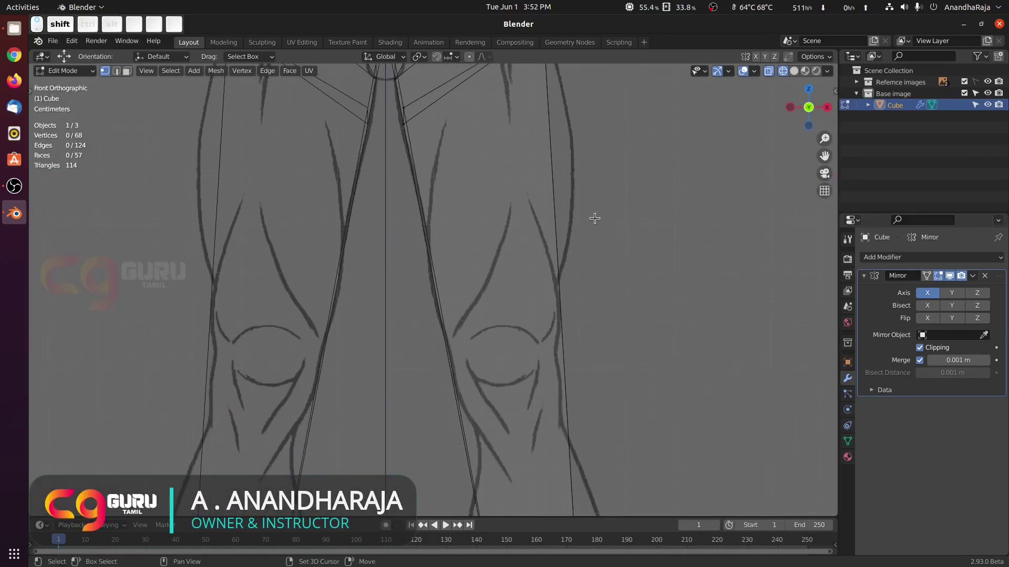
scroll(604, 342, down, 2)
key(KP_3)
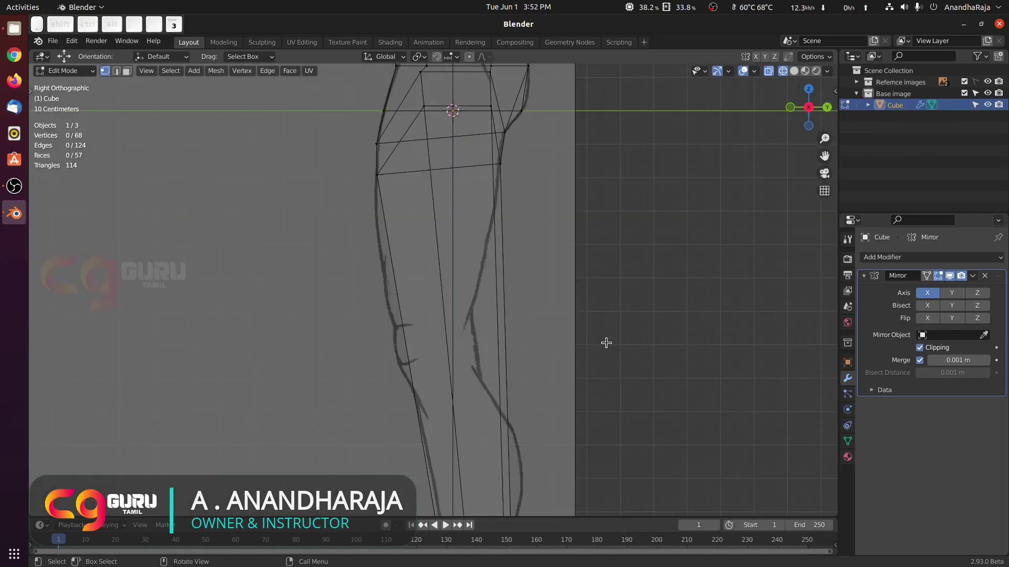
mouse_move(528, 335)
shift+middle_down()
mouse_move(505, 249)
mouse_move(529, 237)
mouse_move(496, 220)
shift+middle_up()
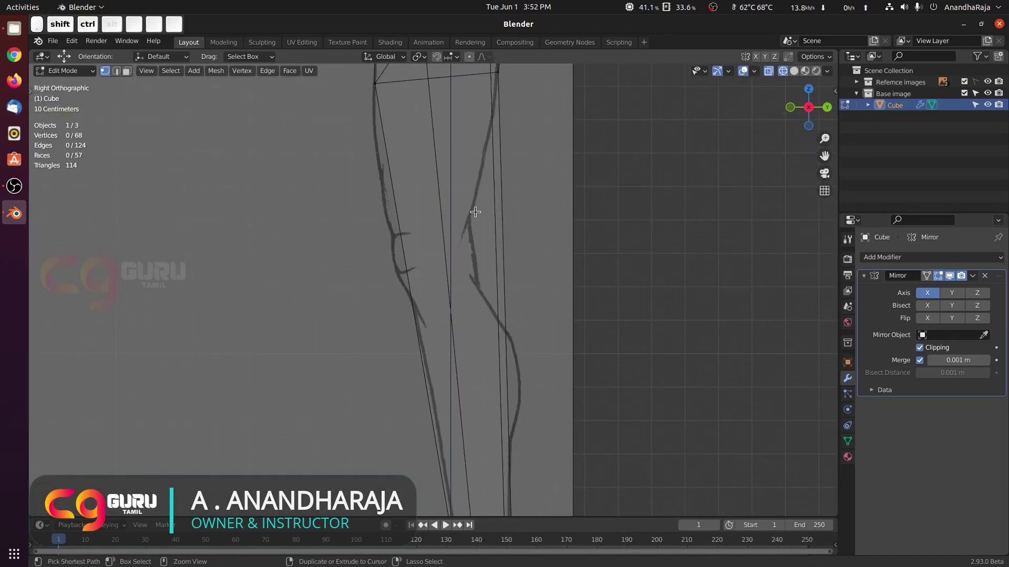
key(ctrl+r)
click(472, 211)
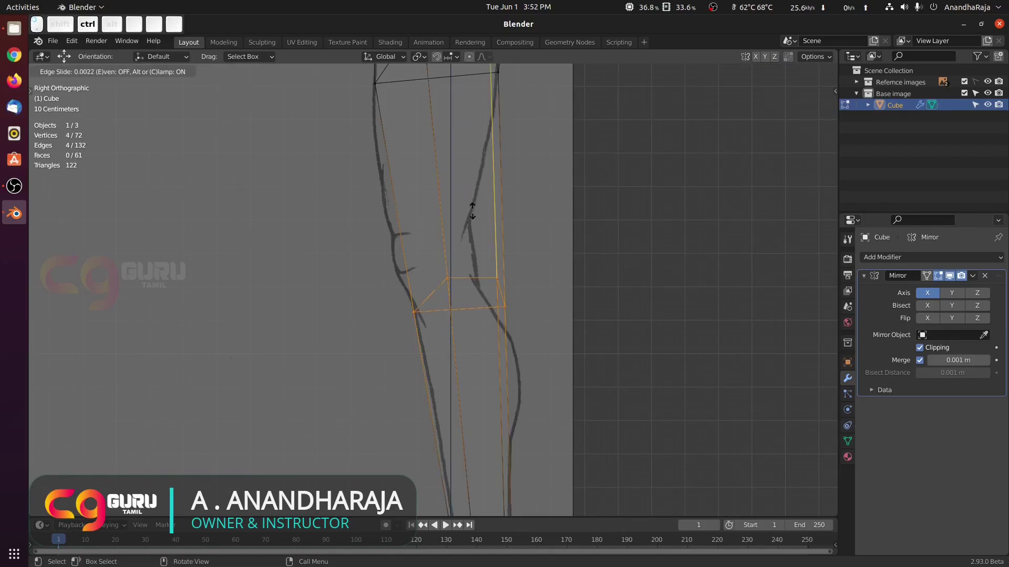
click(430, 119)
Step: Vertex-slide the two outer vertices of the above-knee loop down their leg edges to reduce the loop's slant in the front view
scroll(560, 183, up, 2)
shift+middle_drag(531, 171, 532, 248)
middle_drag(534, 274, 579, 279)
key(KP_1)
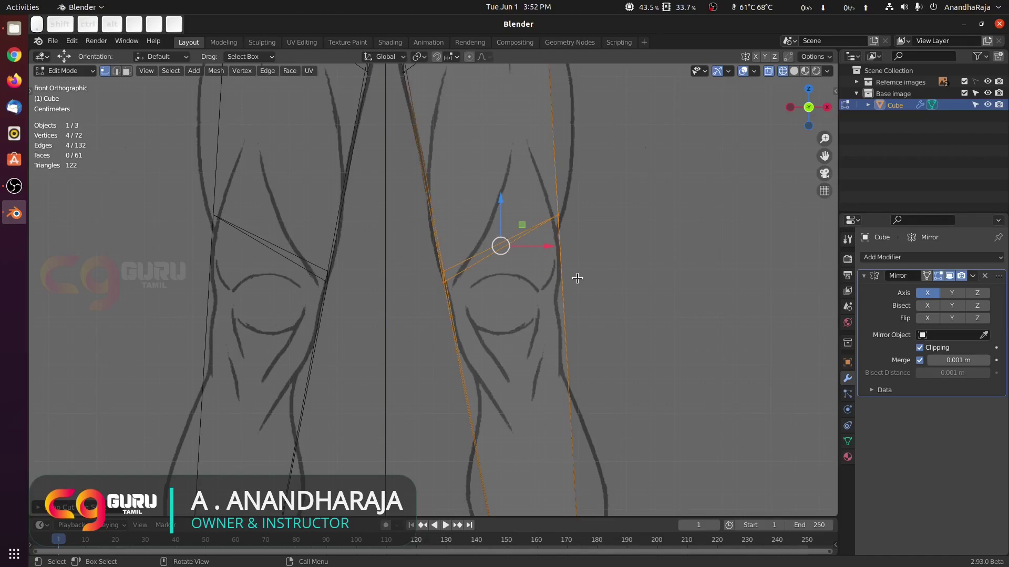
scroll(578, 278, down, 6)
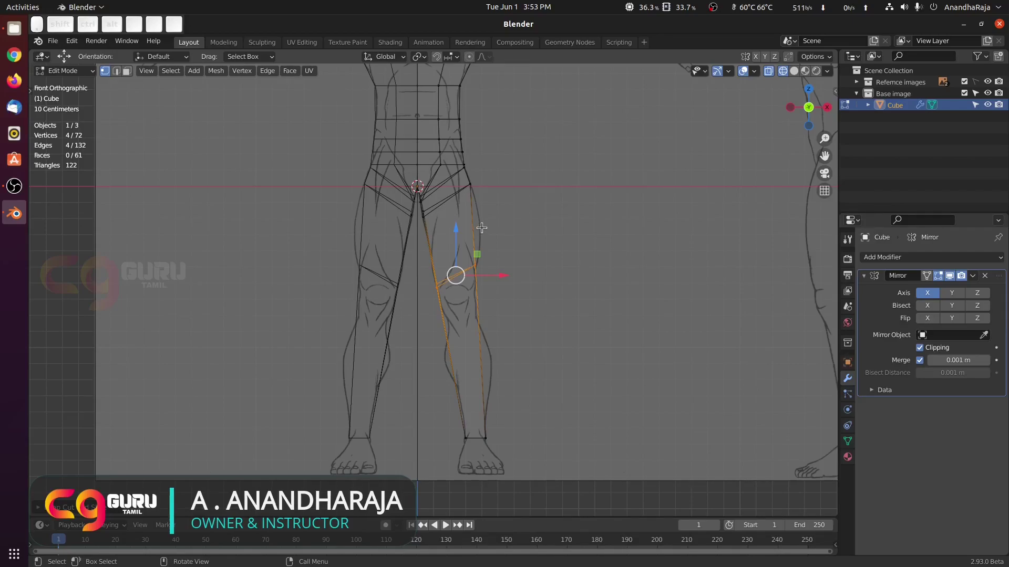
scroll(573, 249, up, 5)
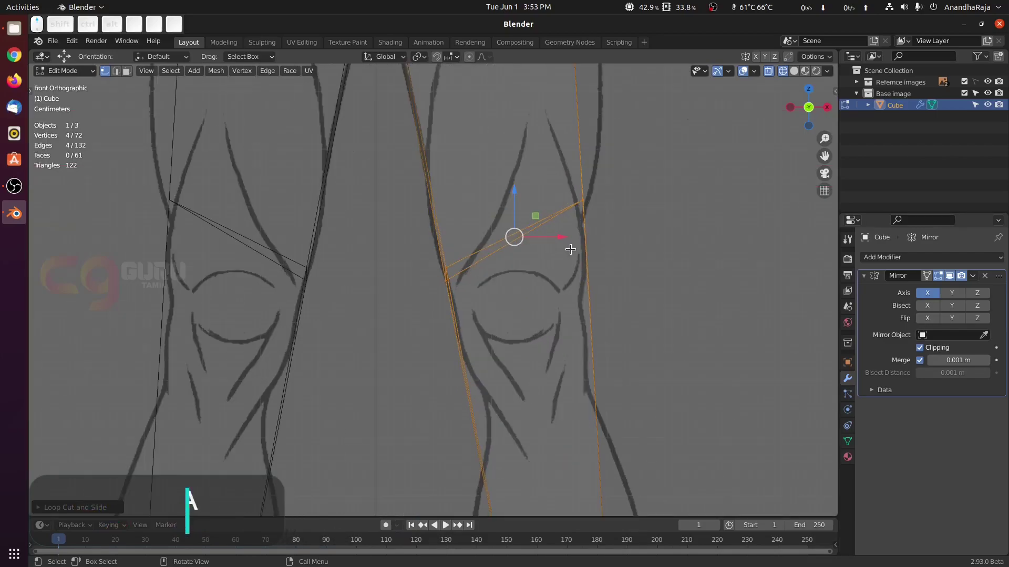
middle_drag(567, 286, 624, 233)
click(628, 245)
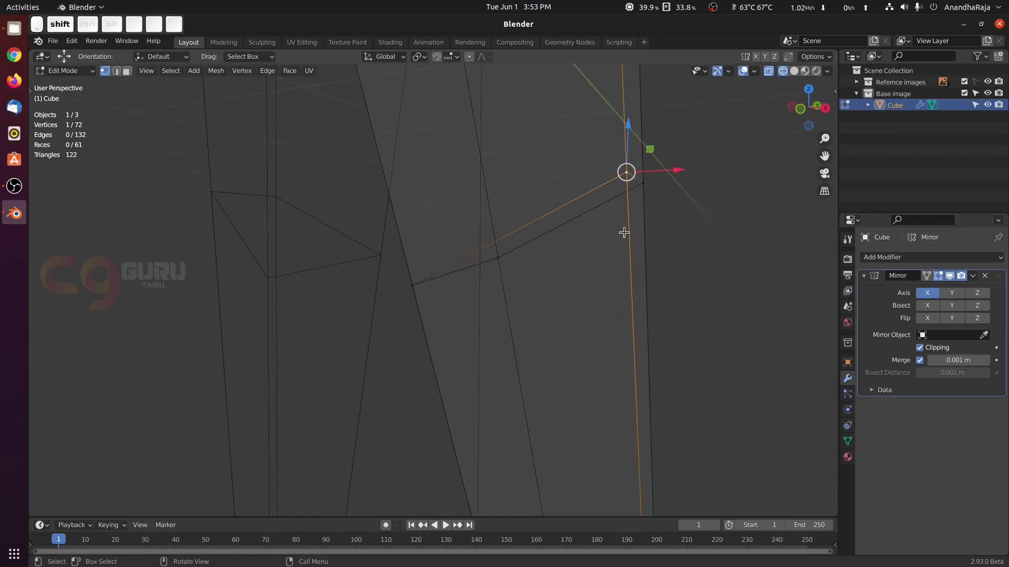
key(shift+v)
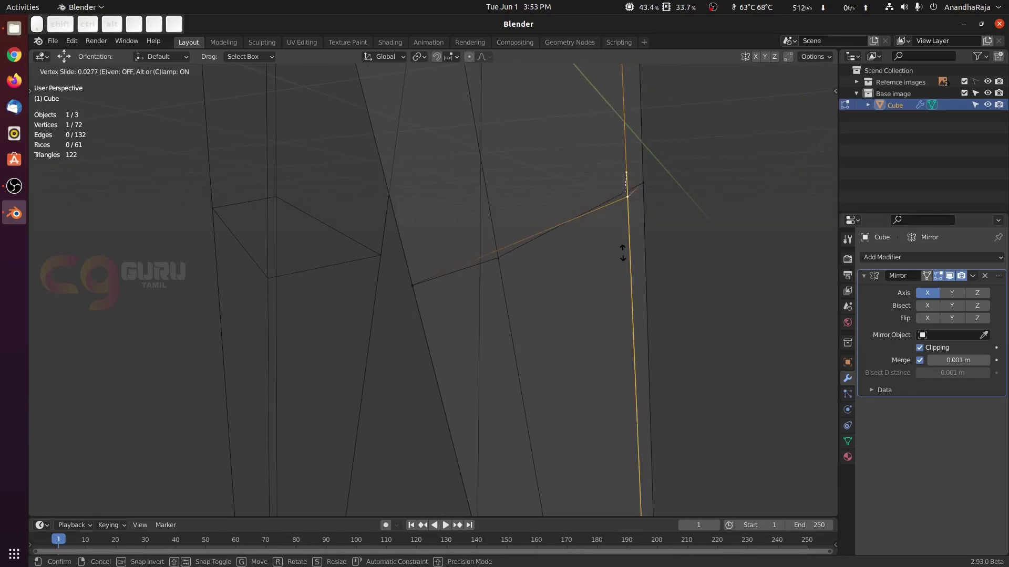
click(618, 289)
click(660, 191)
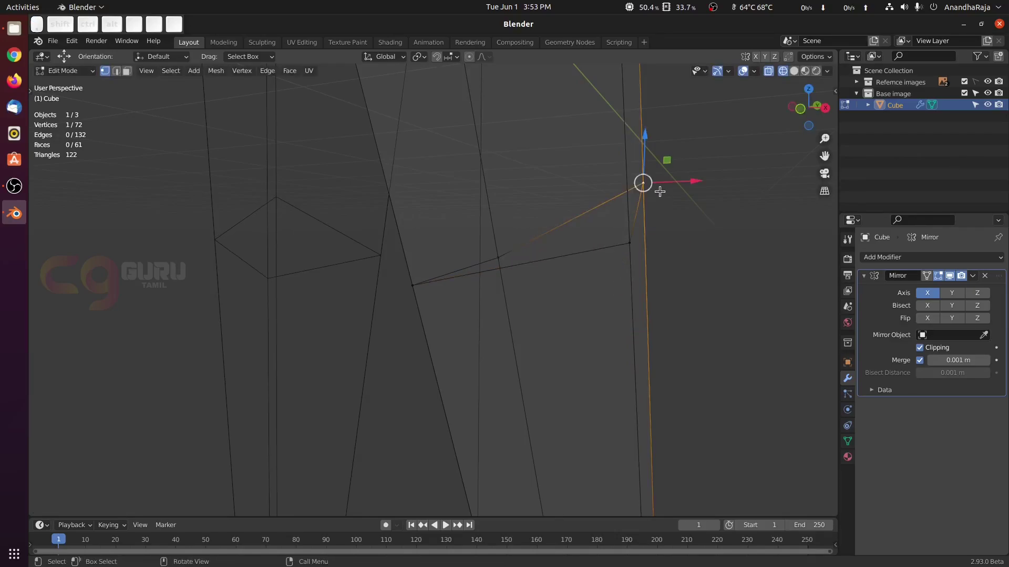
key(shift+v)
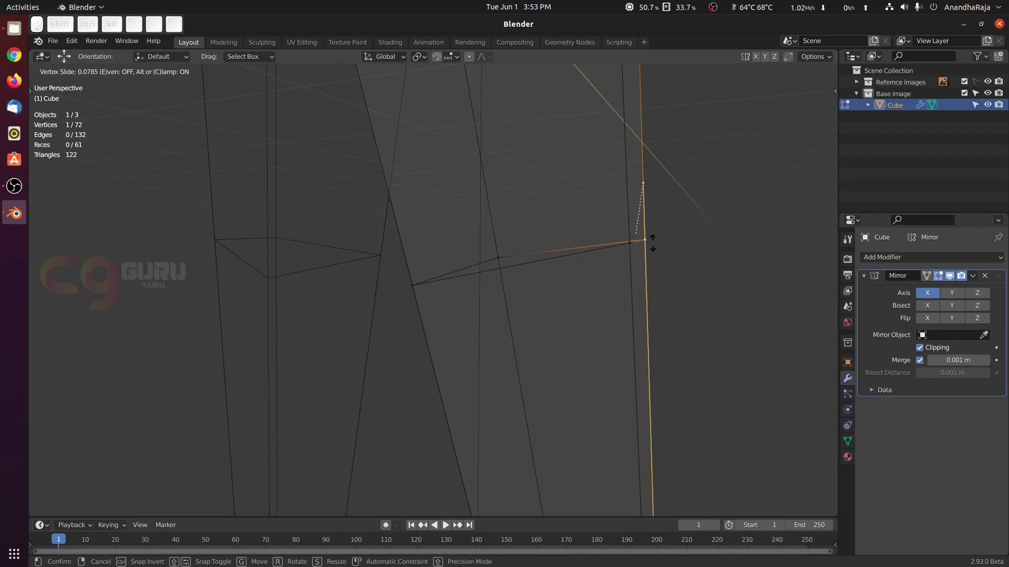
click(653, 241)
key(KP_1)
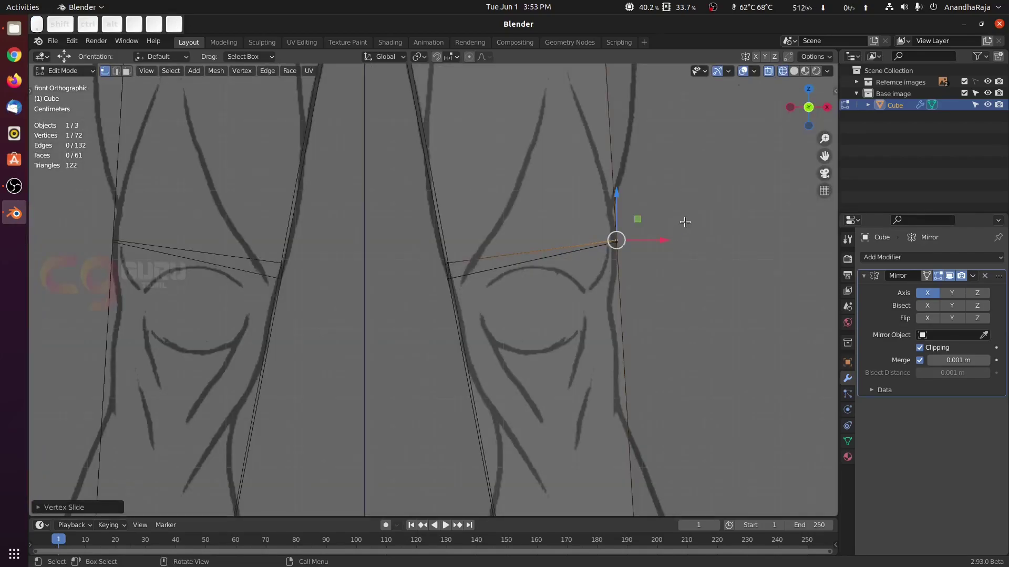
click(684, 221)
Step: Vertex-slide the higher inner vertex of the above-knee loop down its edge until it is level with the other inner vertex
scroll(507, 262, up, 1)
click(470, 249)
scroll(457, 259, up, 3)
middle_drag(437, 257, 457, 264)
key(g)
key(g)
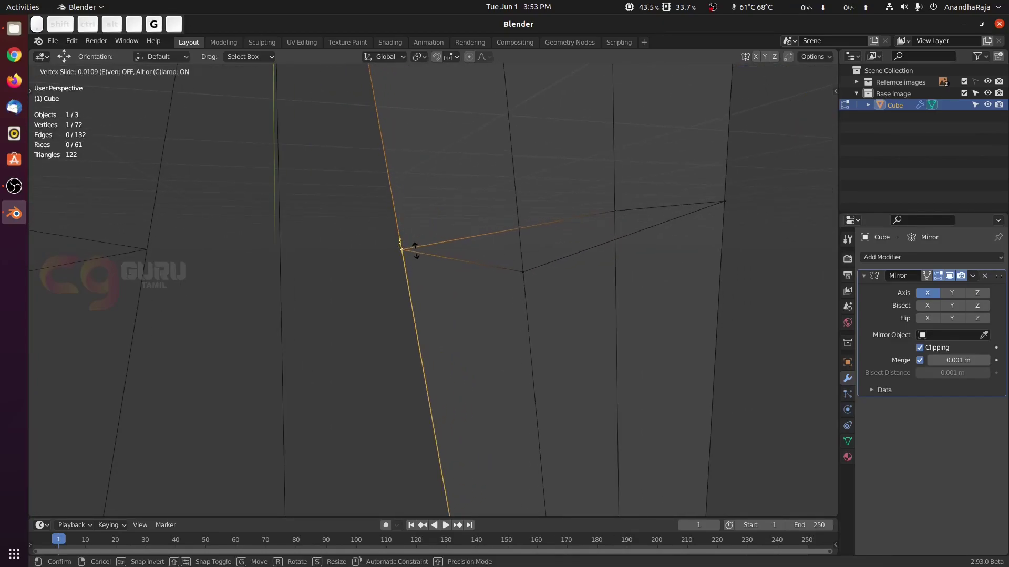
click(420, 251)
key(KP_1)
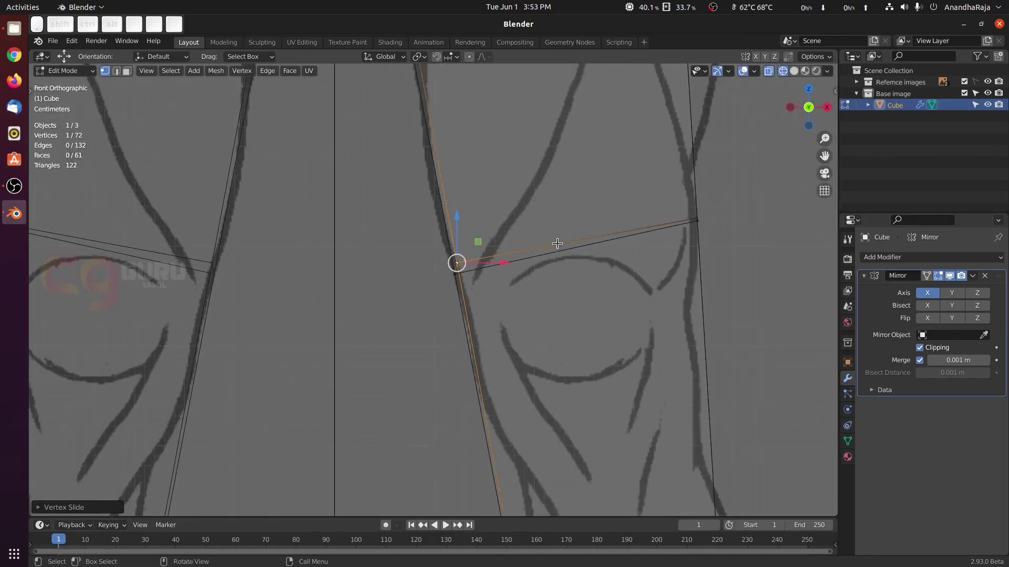
scroll(492, 241, up, 2)
scroll(492, 241, up, 1)
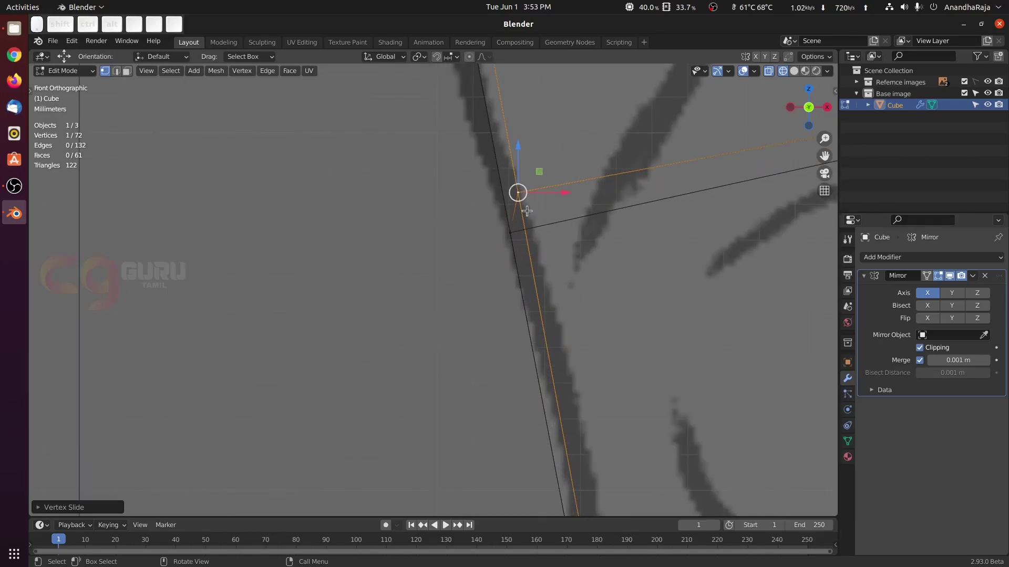
key(g)
key(g)
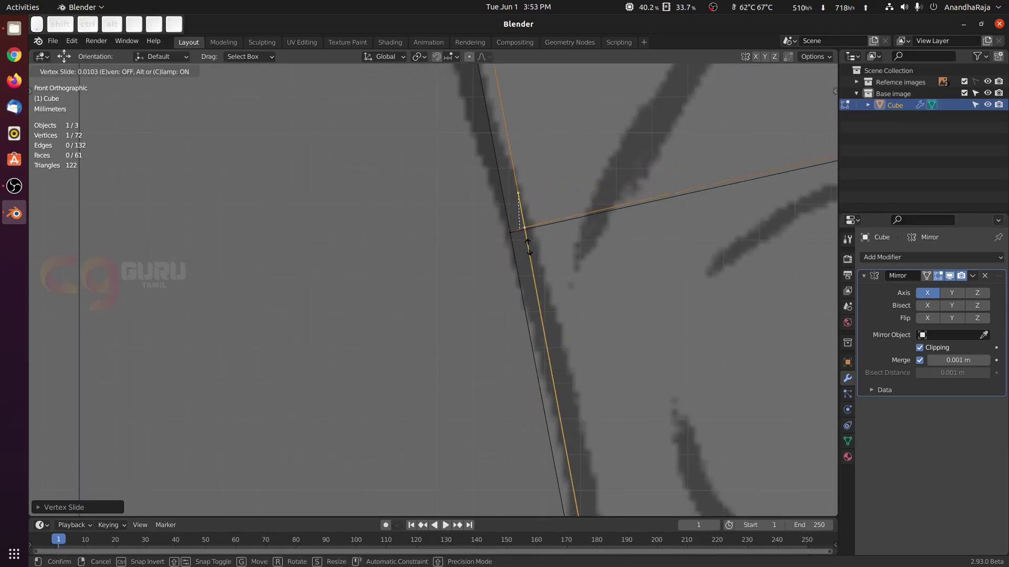
click(528, 246)
scroll(615, 256, down, 5)
click(720, 240)
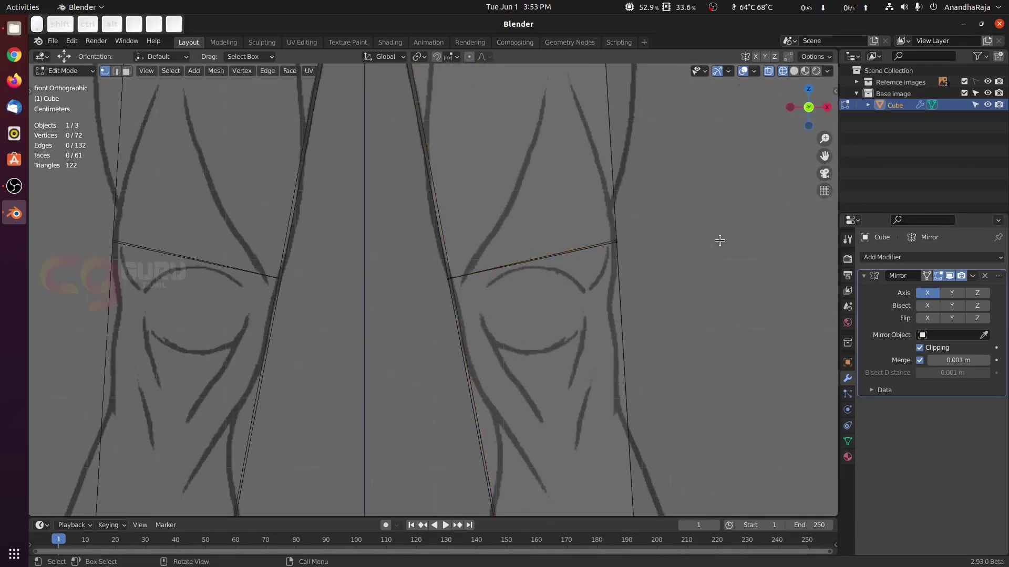
Step: In the side view, slide the above-knee loop's two outer vertices down their edges until they are level with the inner vertices
key(KP_3)
click(444, 240)
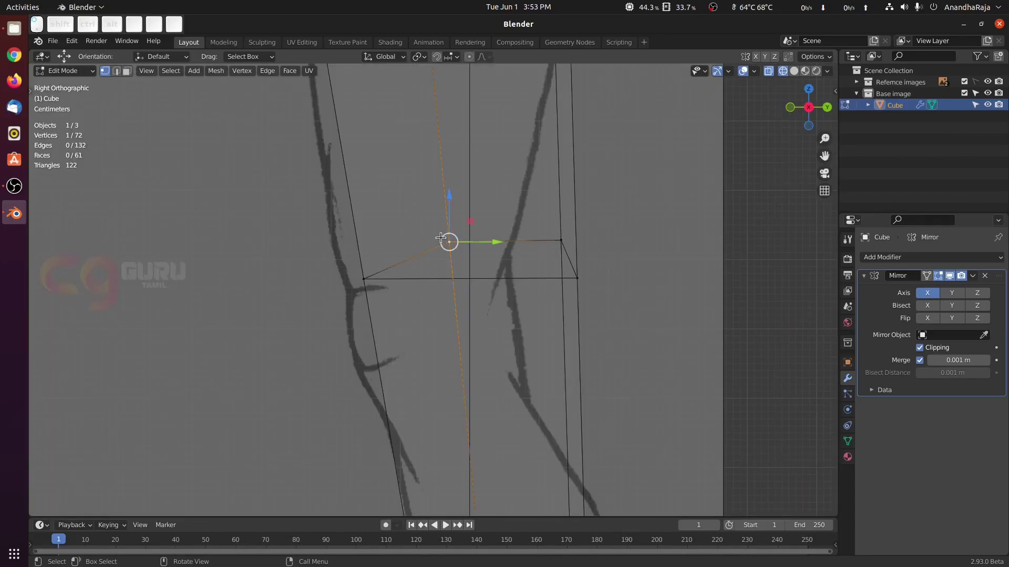
scroll(440, 238, up, 4)
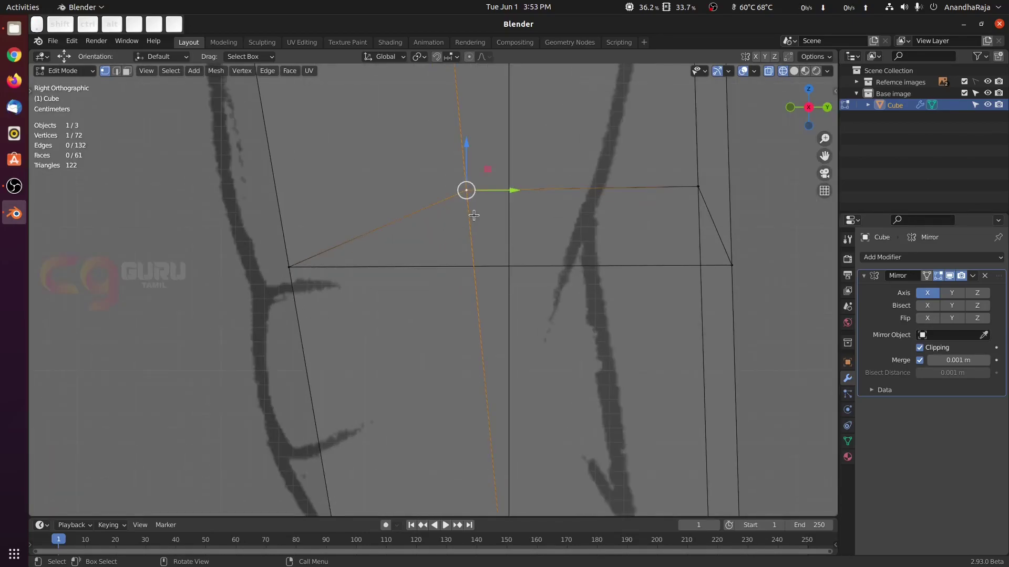
key(shift+v)
click(545, 285)
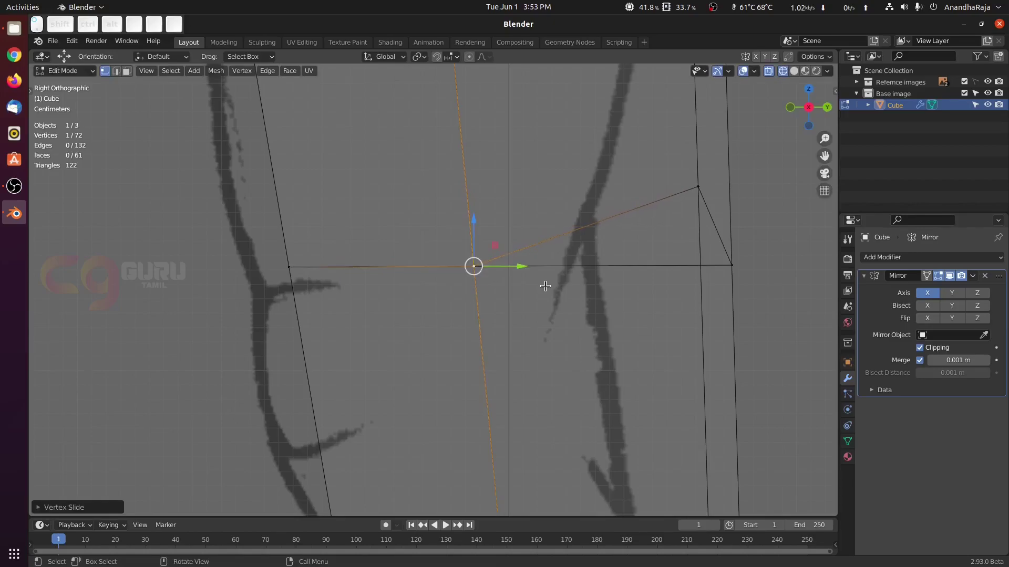
click(706, 191)
key(shift+v)
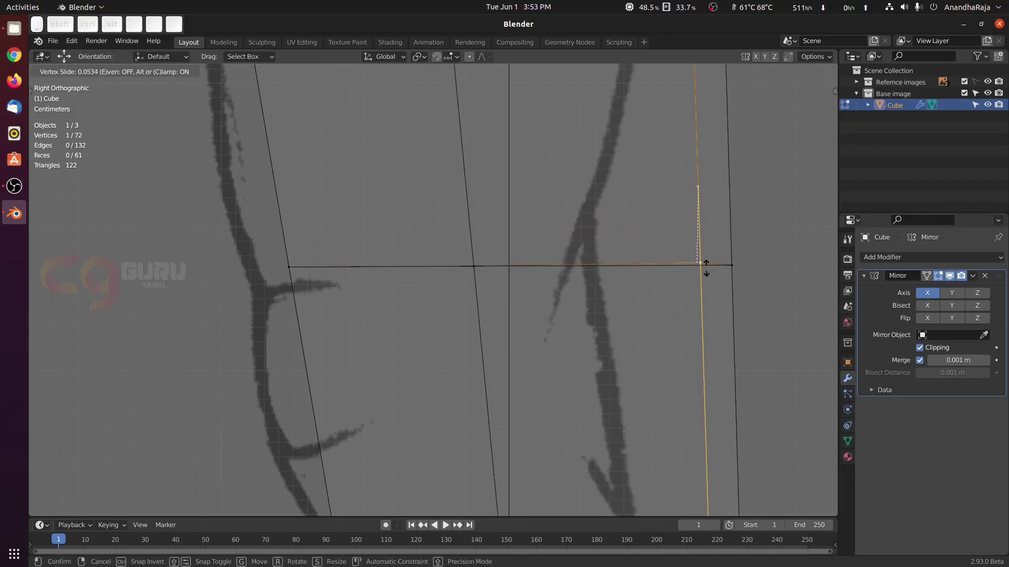
click(707, 270)
Step: Select the whole above-knee loop and edge-slide it slightly up the leg, to just above the kneecap in the side view
key(KP_1)
scroll(736, 261, down, 3)
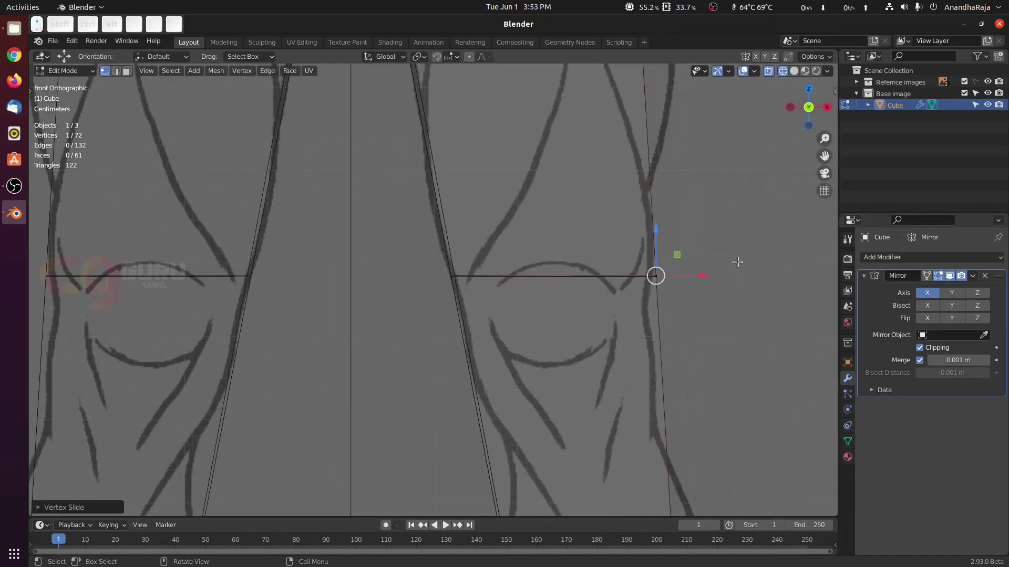
drag(419, 248, 640, 328)
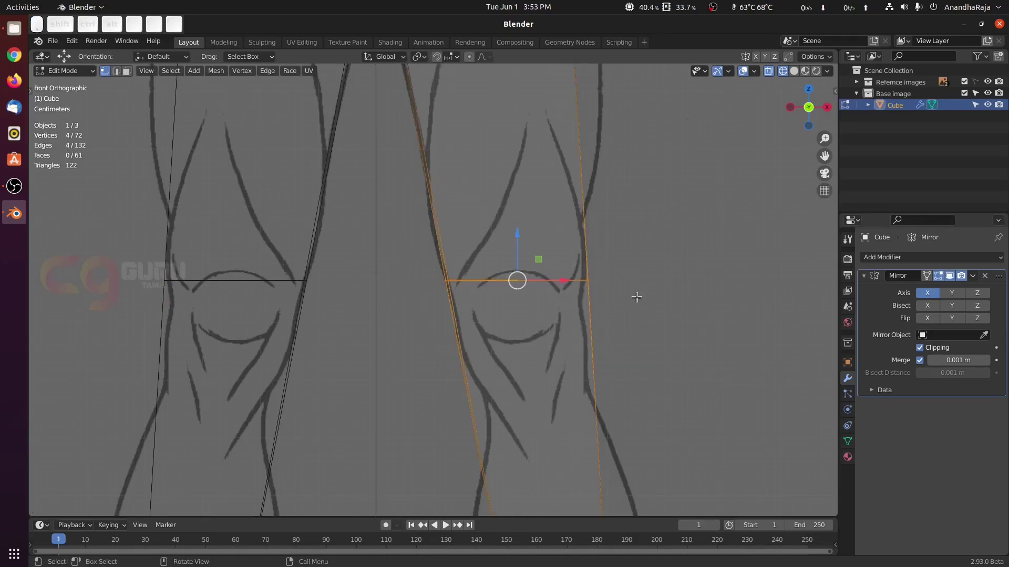
key(KP_3)
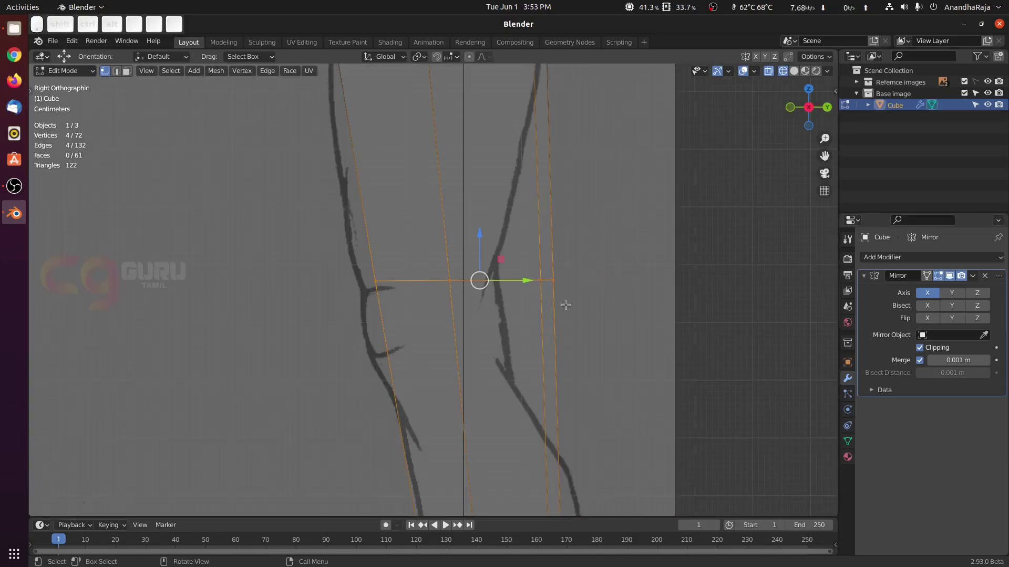
shift+middle_drag(566, 305, 580, 283)
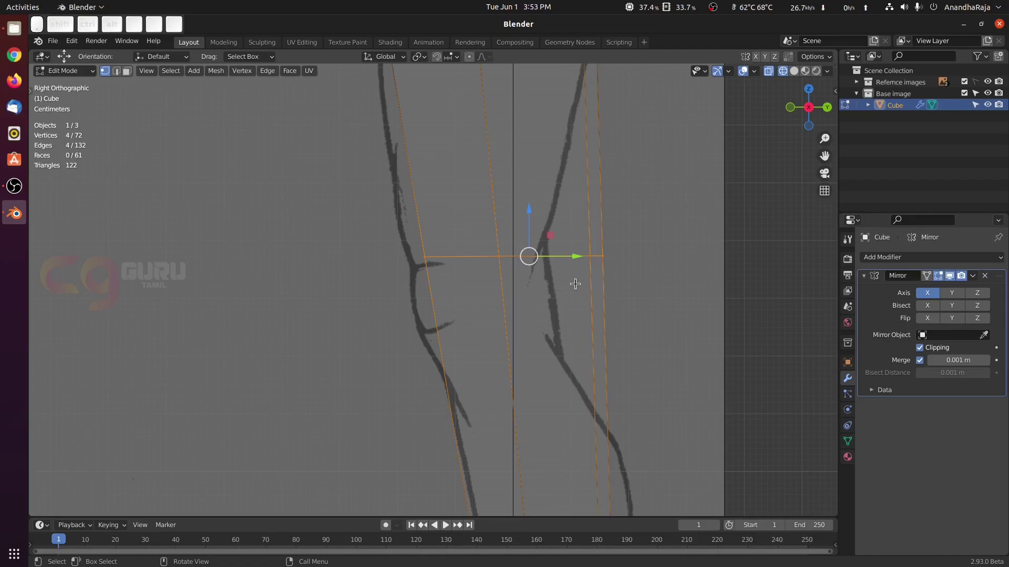
key(g)
key(g)
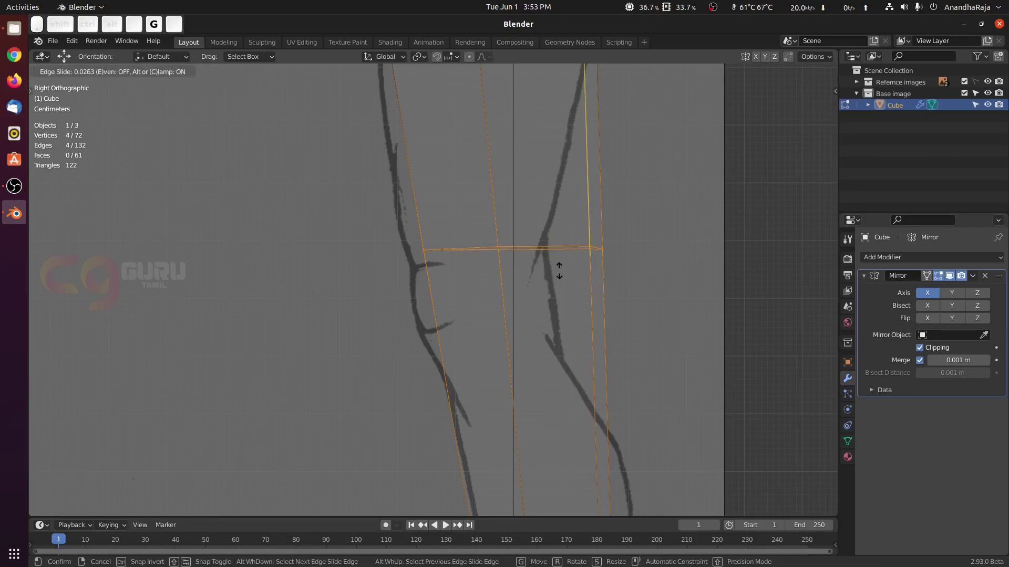
click(565, 261)
click(654, 253)
Step: In the side view, move the above-knee loop's front and back vertex pairs onto the front and back leg outlines
drag(384, 204, 530, 295)
key(g)
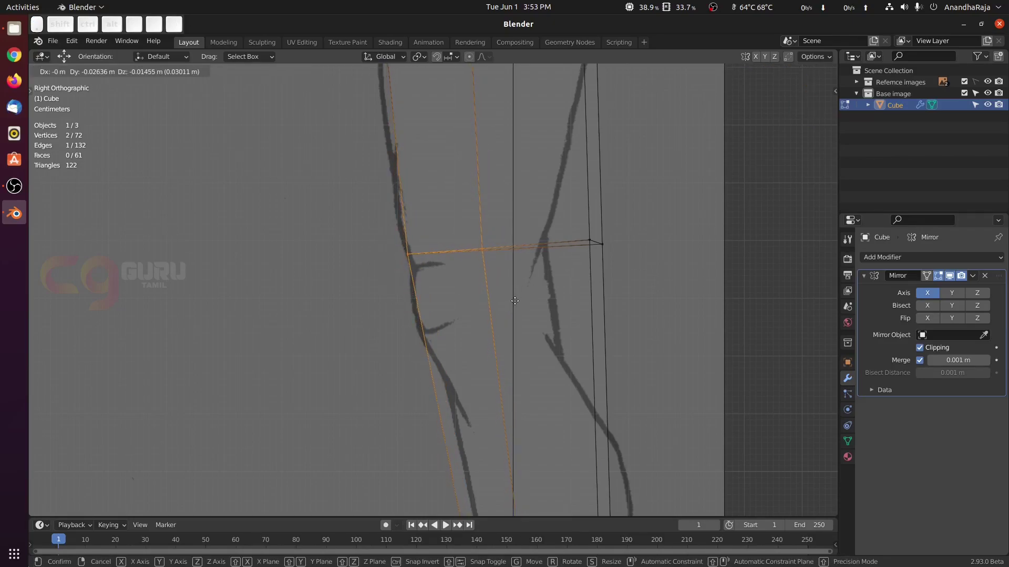
click(514, 294)
drag(556, 202, 632, 279)
key(g)
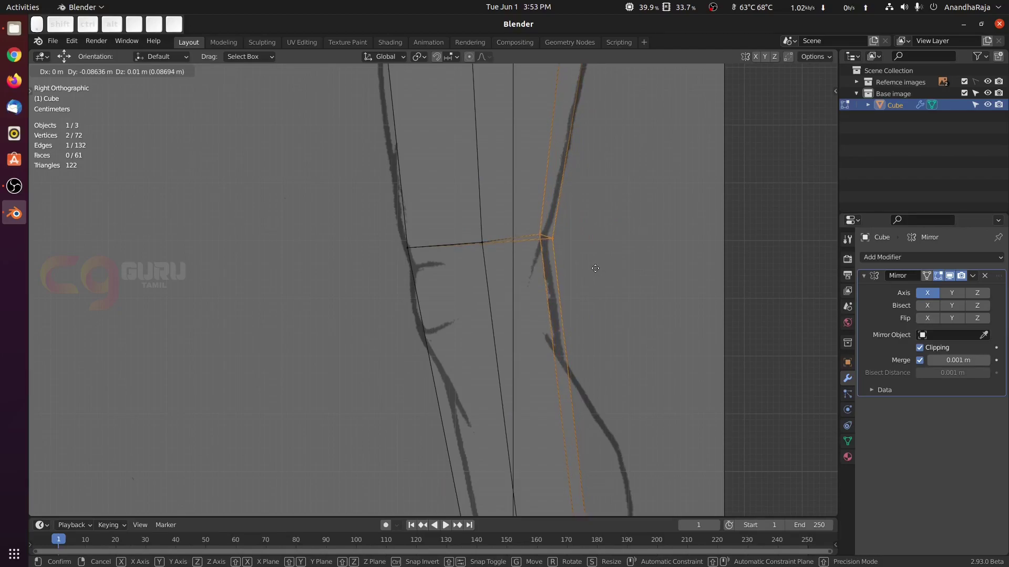
click(592, 269)
Step: Add a loop cut around the lower leg and slide it up to just below the knee
scroll(623, 297, down, 2)
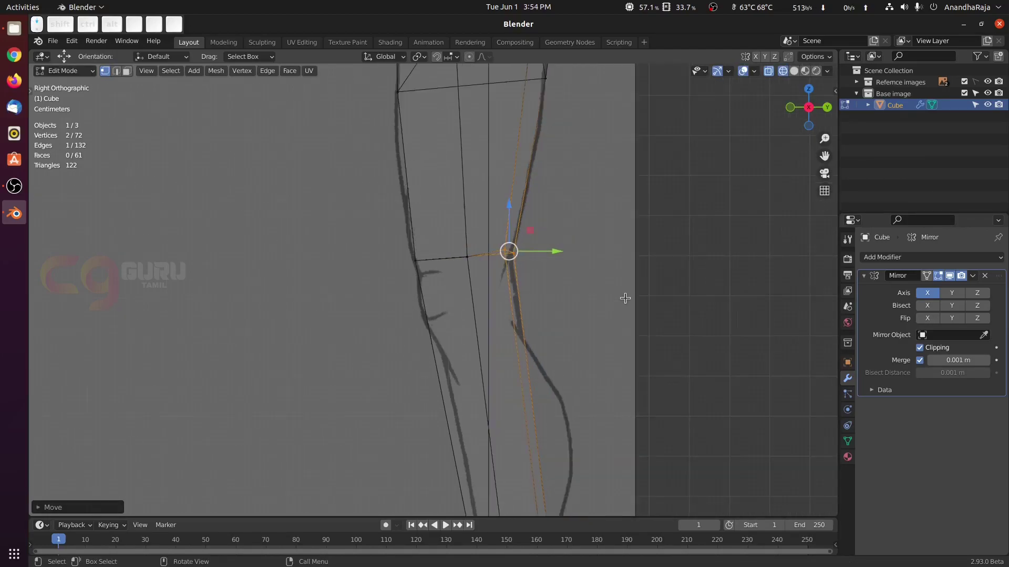
shift+scroll(609, 268, down, 5)
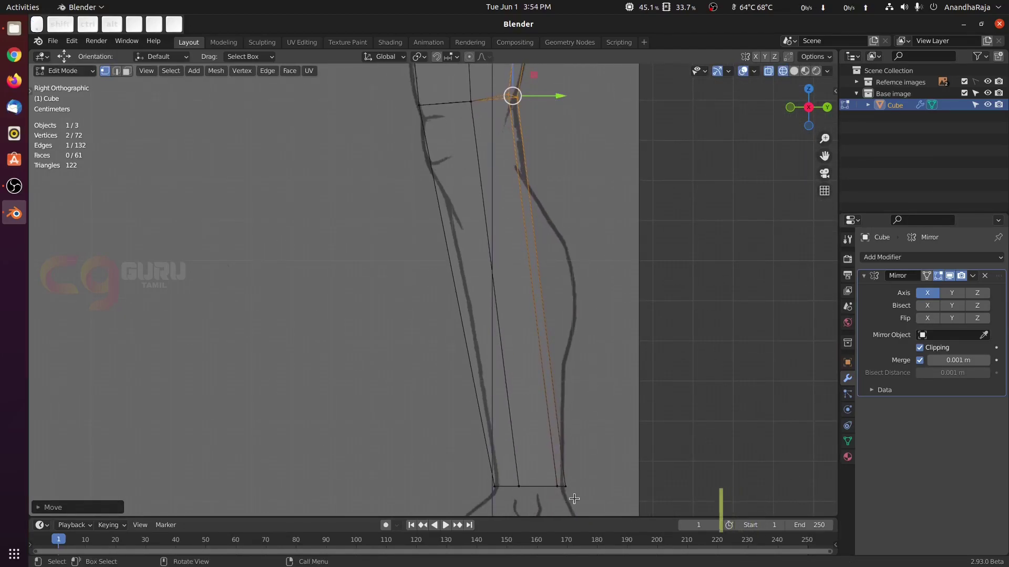
key(ctrl+r)
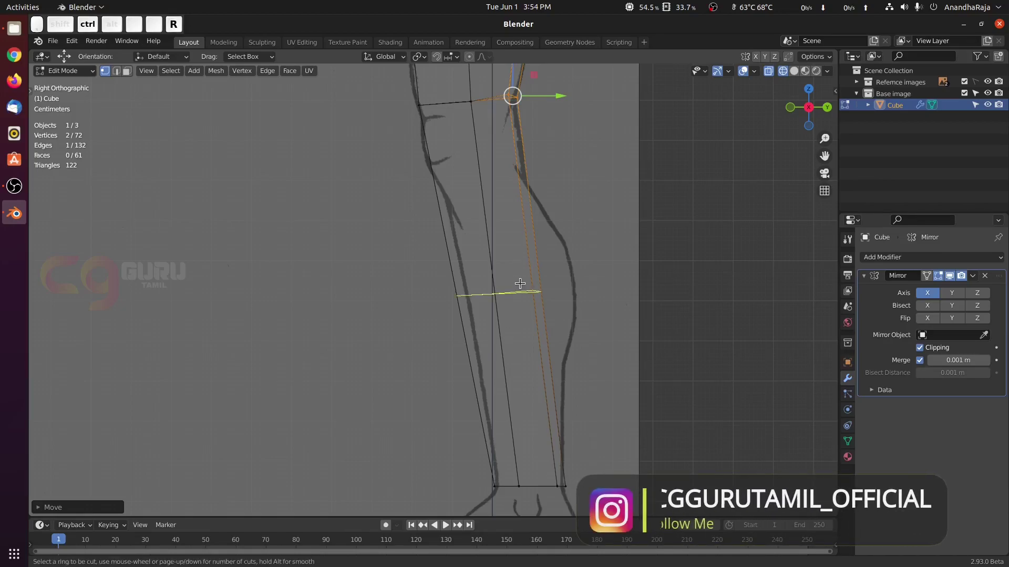
click(520, 283)
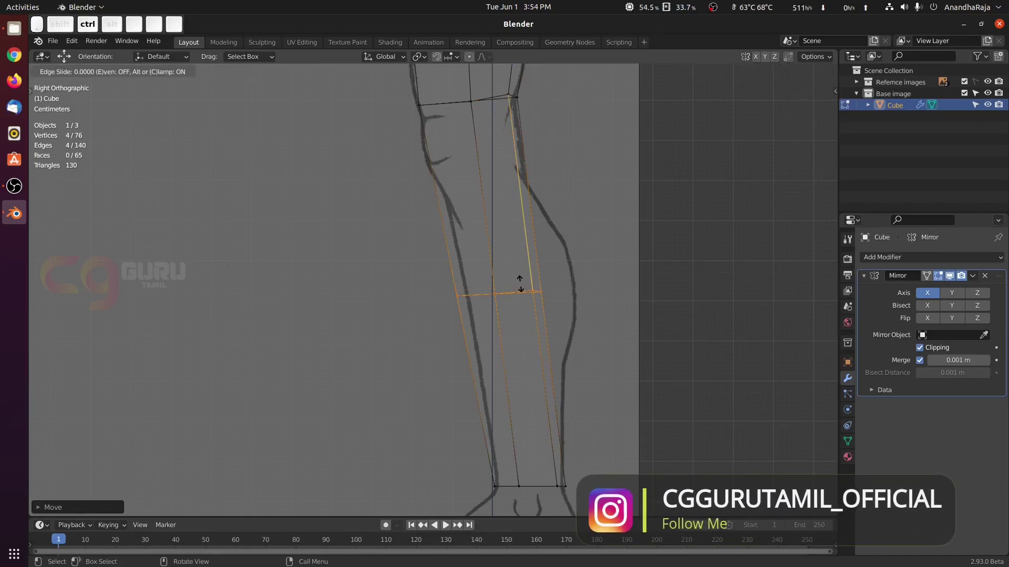
click(531, 175)
Step: Rotate the below-knee loop so its back is higher than its front, and move it onto the front shin outline
scroll(607, 202, up, 3)
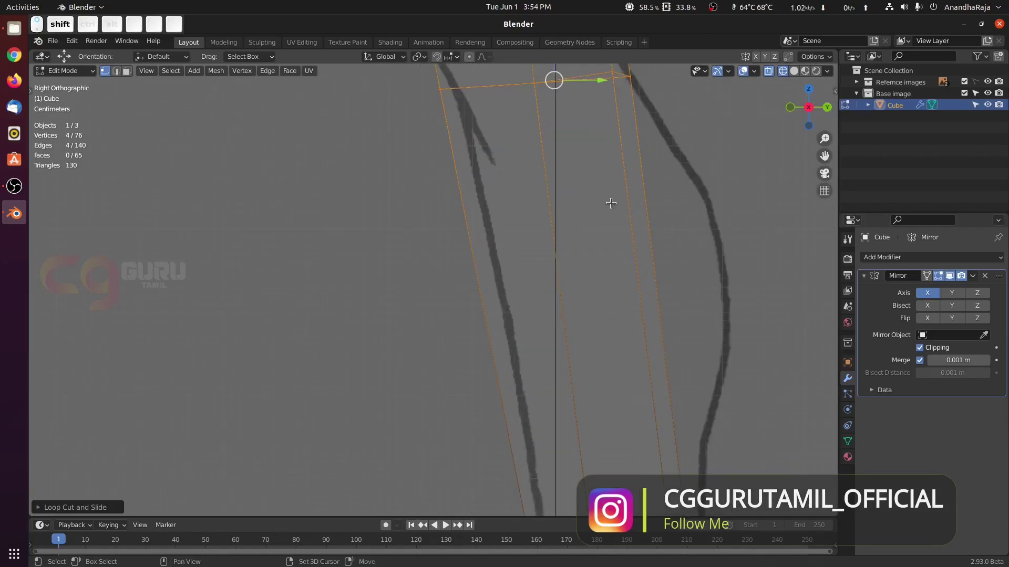
shift+scroll(673, 295, up, 4)
key(r)
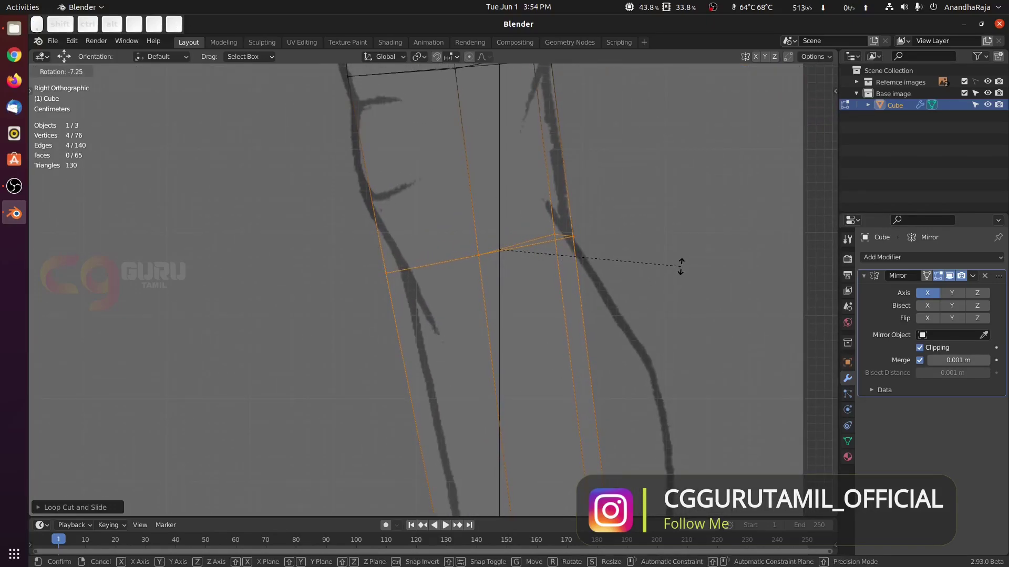
click(679, 265)
key(g)
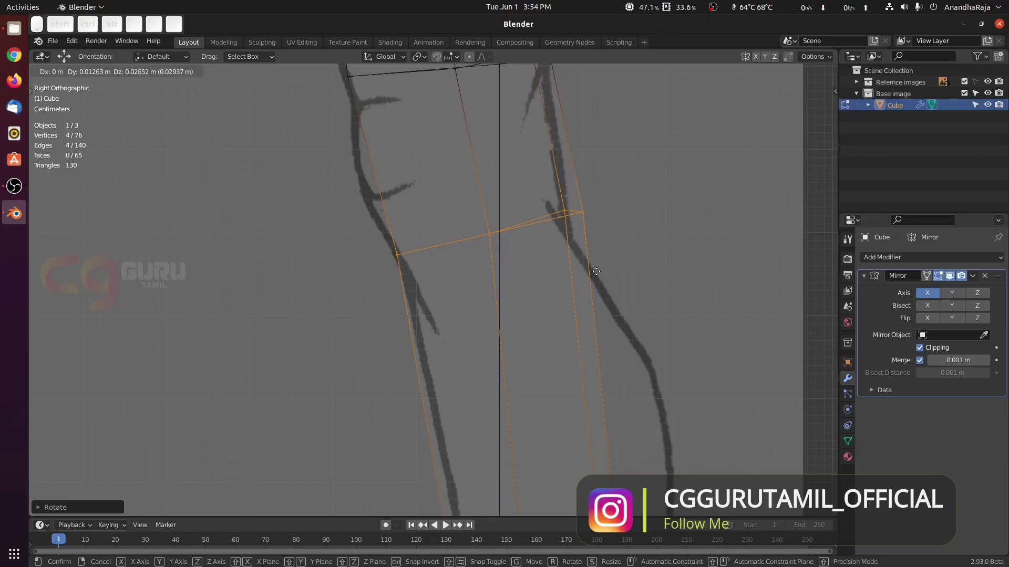
click(599, 275)
click(635, 250)
Step: Move the below-knee loop's two back vertices forward onto the back-of-knee outline in the side view
drag(549, 183, 608, 246)
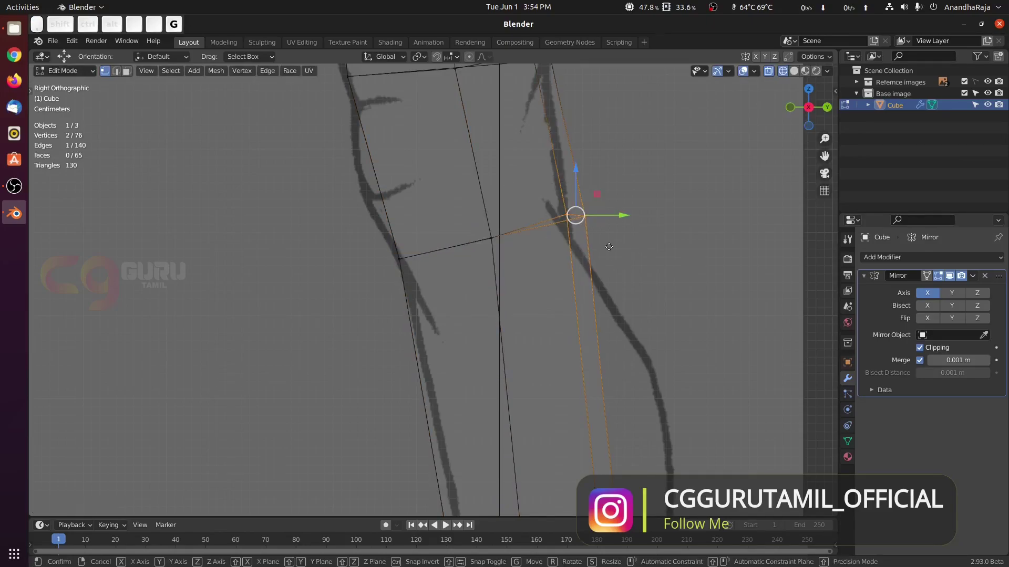
key(g)
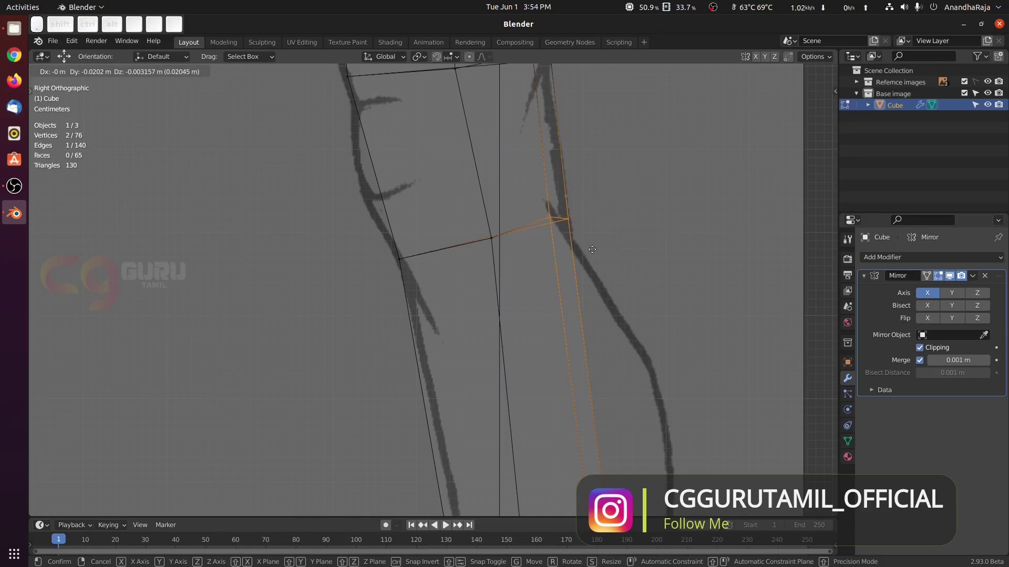
click(636, 232)
click(637, 211)
Step: Add a loop cut around the middle of the knee, centred between the above-knee and below-knee loops
scroll(609, 202, down, 2)
shift+middle_drag(504, 182, 498, 227)
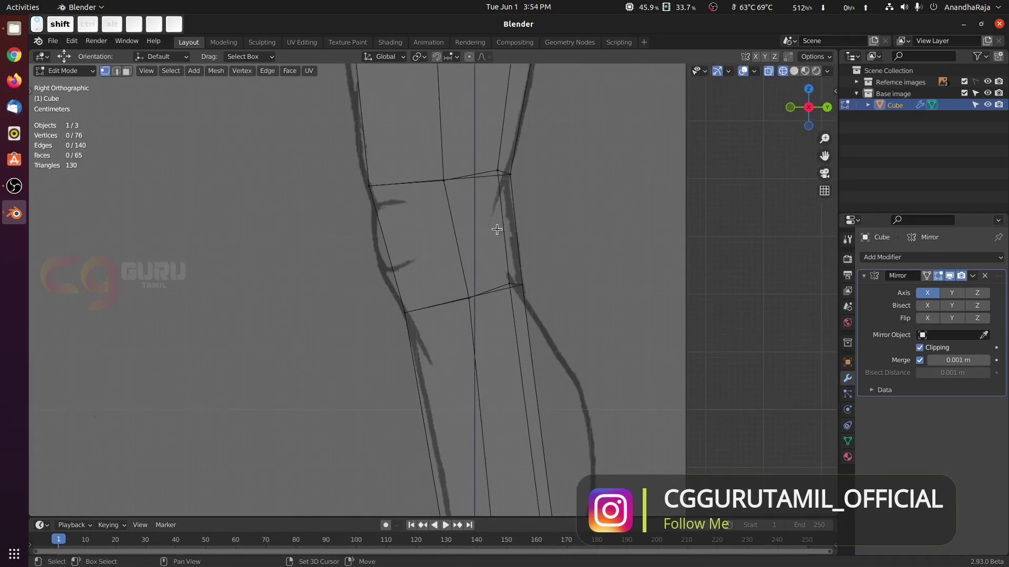
key(ctrl+r)
click(495, 223)
right_click(491, 222)
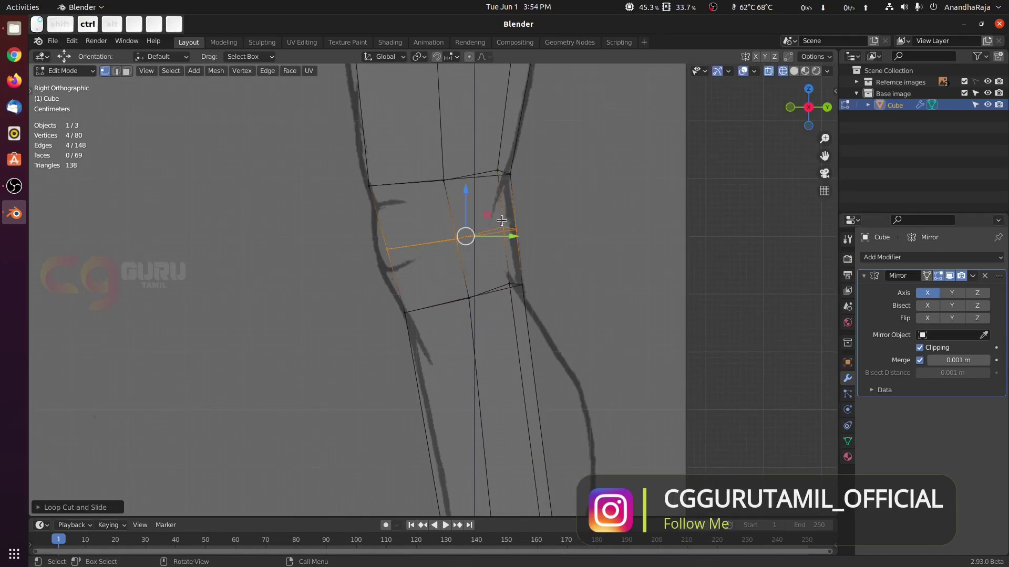
Step: Move the mid-knee loop's two front vertices forward onto the front knee outline in the side view
drag(359, 227, 466, 267)
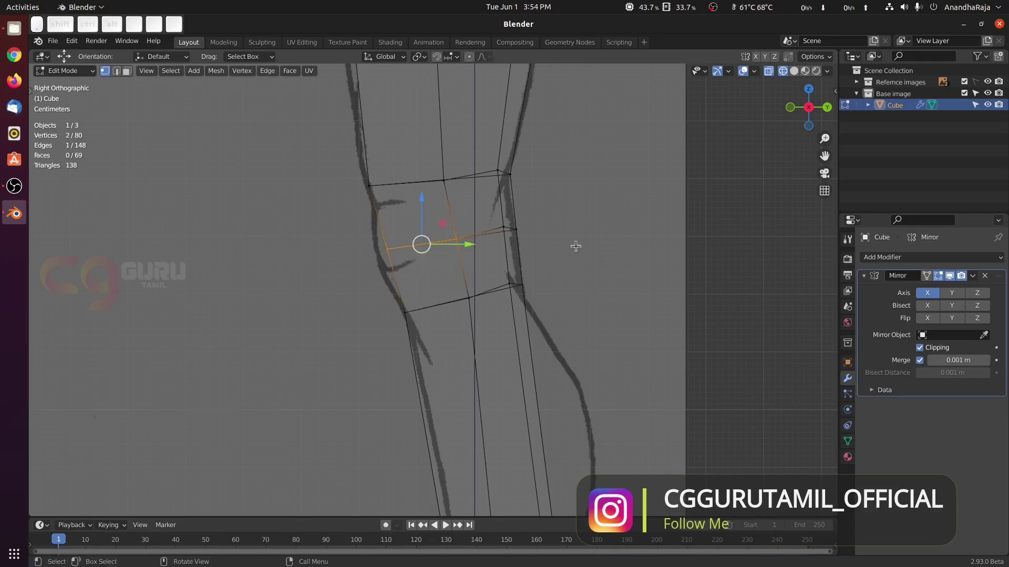
key(g)
click(473, 248)
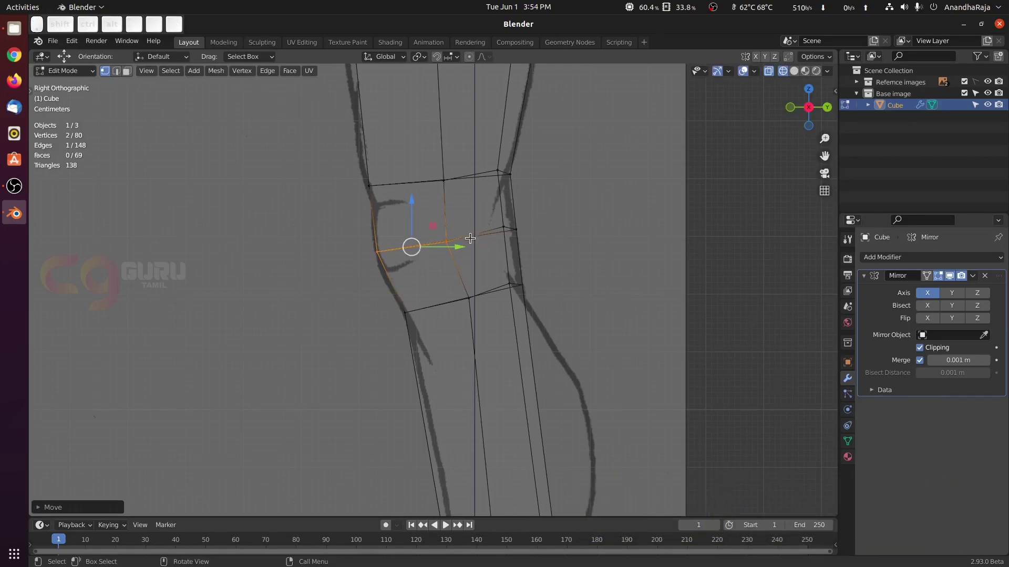
middle_drag(472, 245, 596, 302)
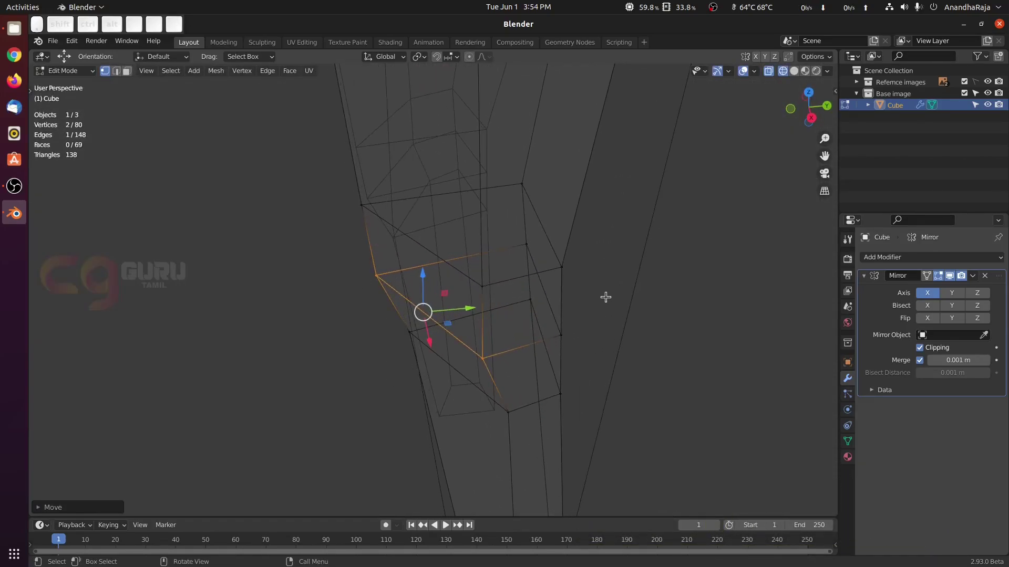
Step: Add a loop cut around the upper calf, slide it up to the calf bulge and move it back onto the front shin outline
key(KP_3)
shift+middle_drag(536, 415, 535, 283)
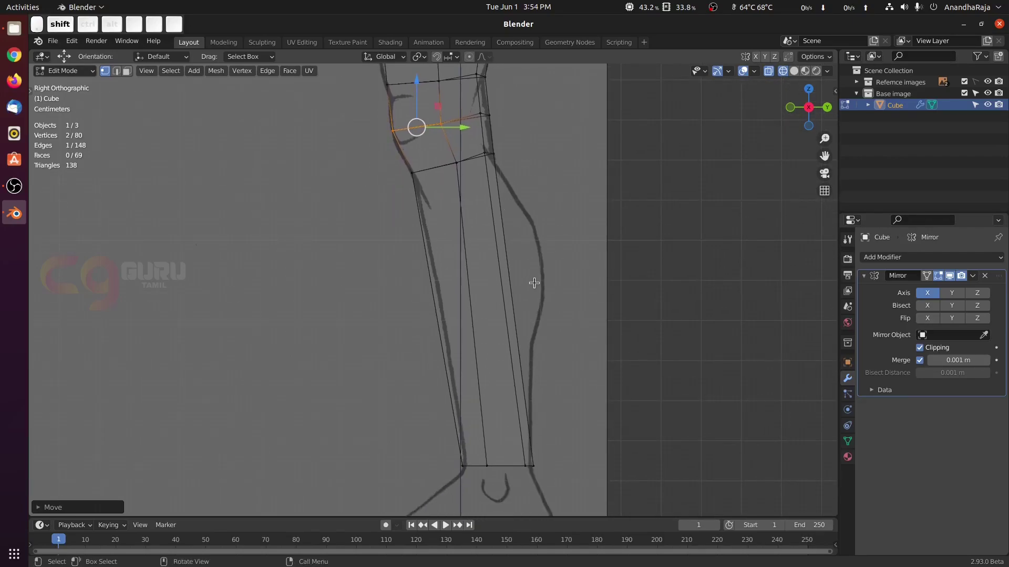
key(ctrl+r)
click(496, 265)
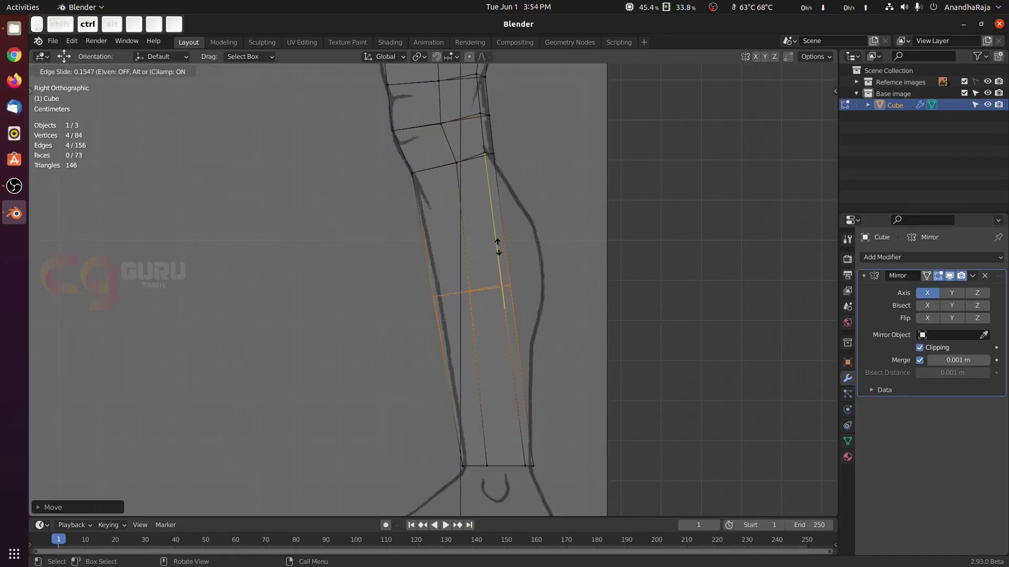
click(502, 222)
key(g)
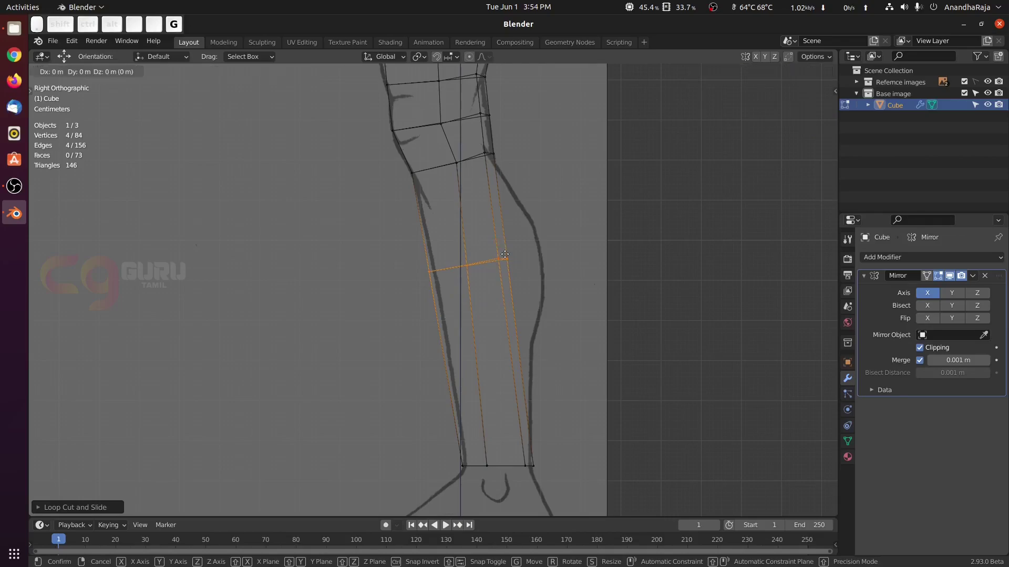
click(515, 255)
click(485, 237)
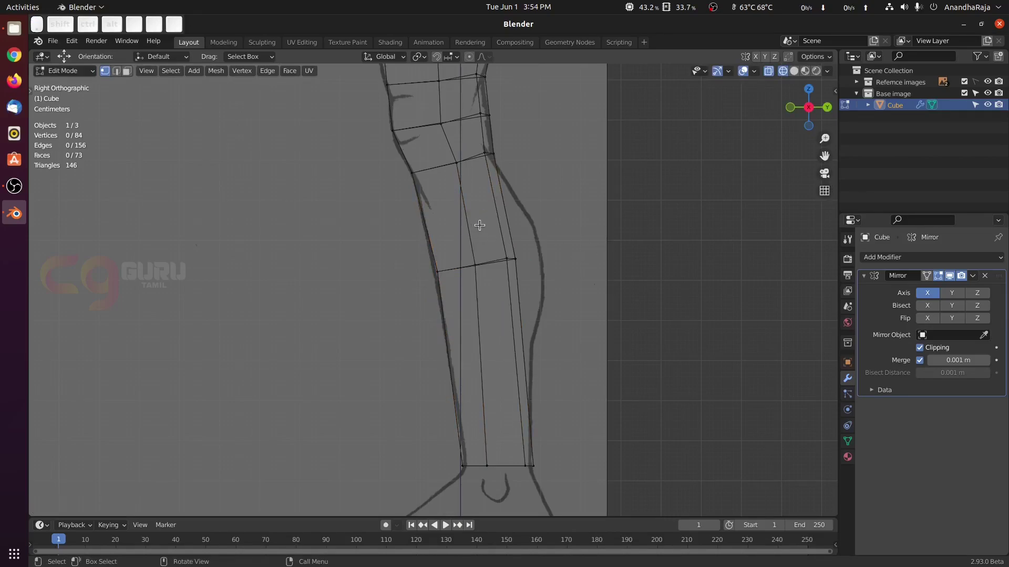
Step: Move the upper-calf loop's two back vertices backward and slightly up onto the rear calf outline
drag(479, 225, 543, 275)
key(g)
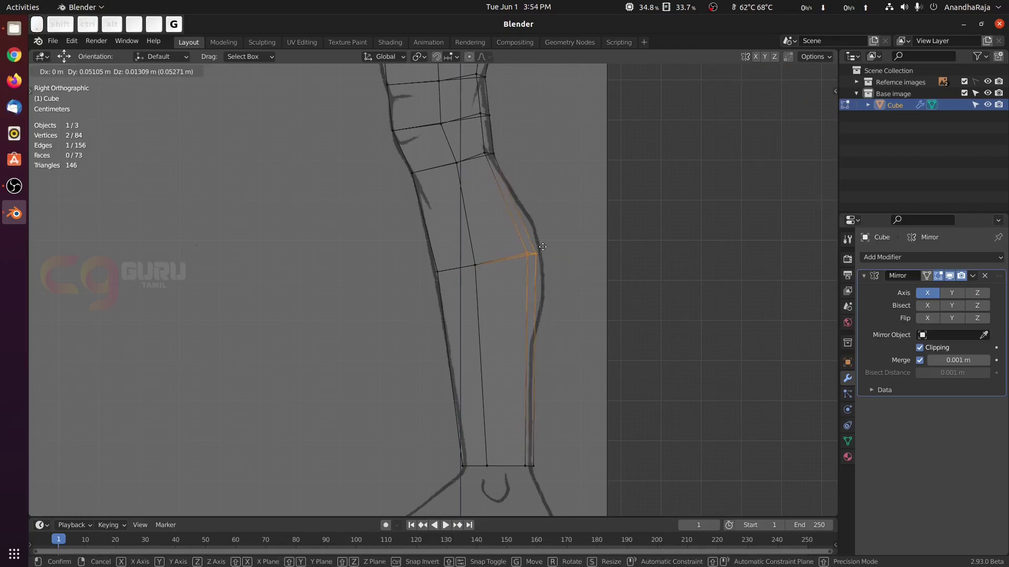
click(544, 247)
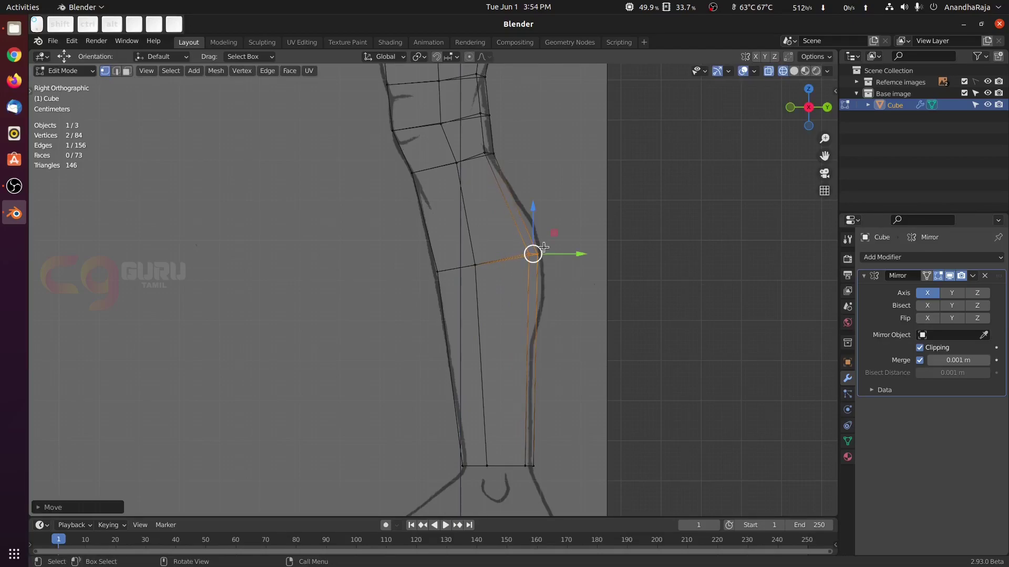
click(612, 317)
Step: Add a loop cut around the lower leg, slightly above midway between the calf loop and the ankle
scroll(576, 315, down, 3)
shift+scroll(500, 286, down, 3)
key(ctrl+r)
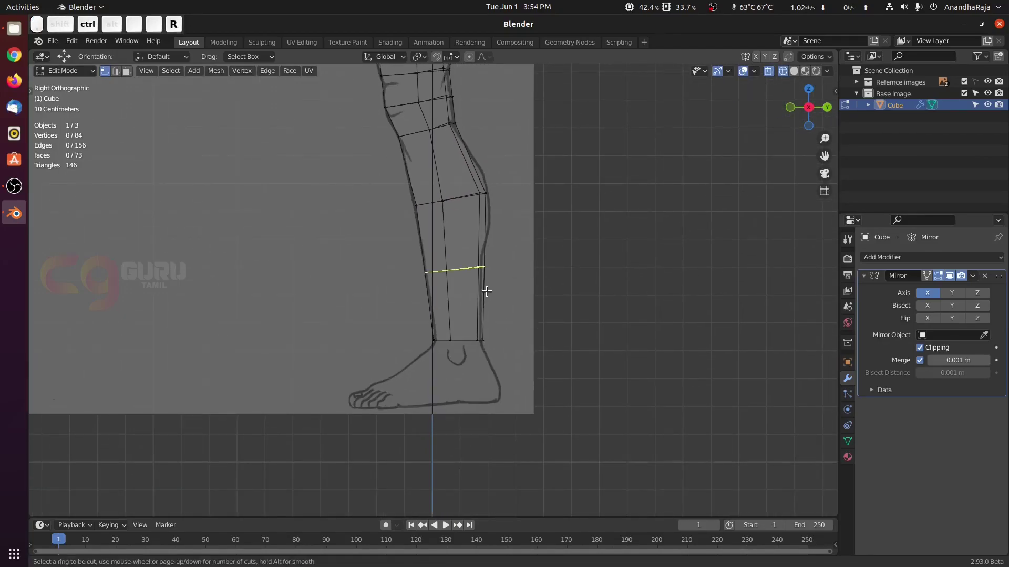
click(487, 291)
click(484, 284)
scroll(563, 267, up, 6)
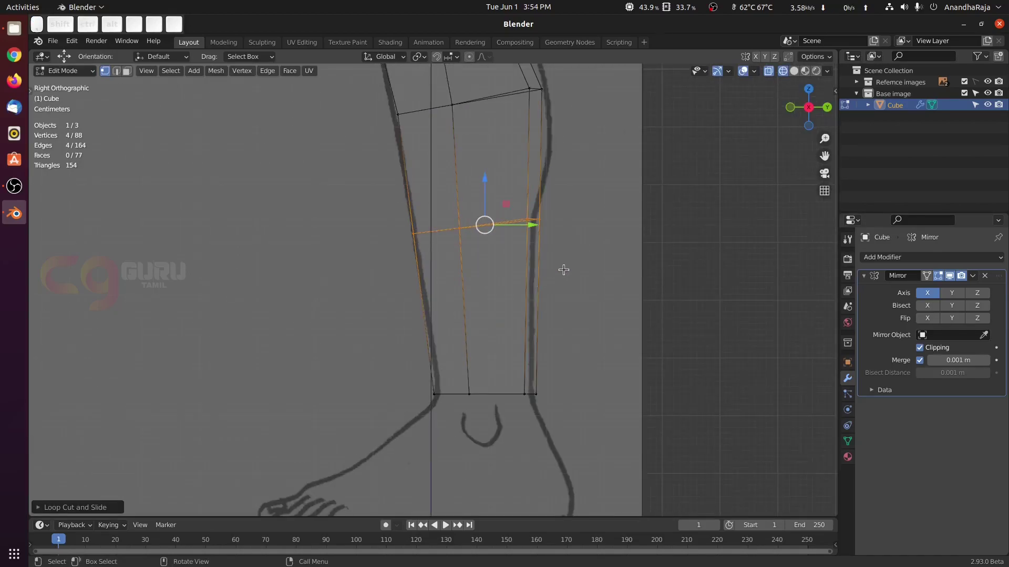
Step: Move the lower-calf loop's two back vertices forward onto the back-of-leg outline and check the leg in solid shading
drag(528, 195, 586, 235)
scroll(586, 235, down, 4)
shift+middle_drag(588, 241, 569, 328)
key(shift+z)
scroll(567, 279, down, 7)
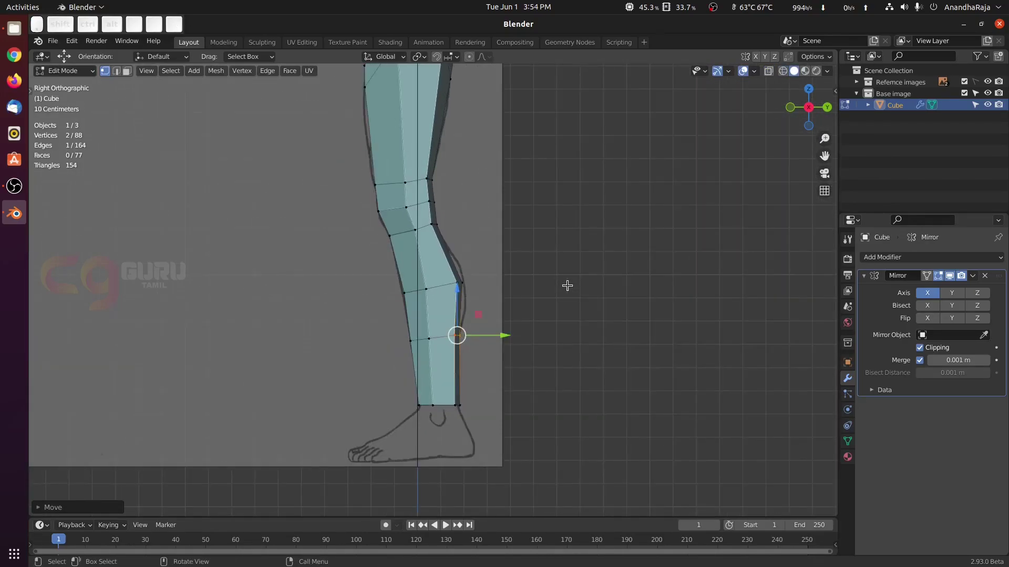
Step: In the front wireframe view, move the upper-calf loop's inner vertices onto the inner calf outline
key(KP_1)
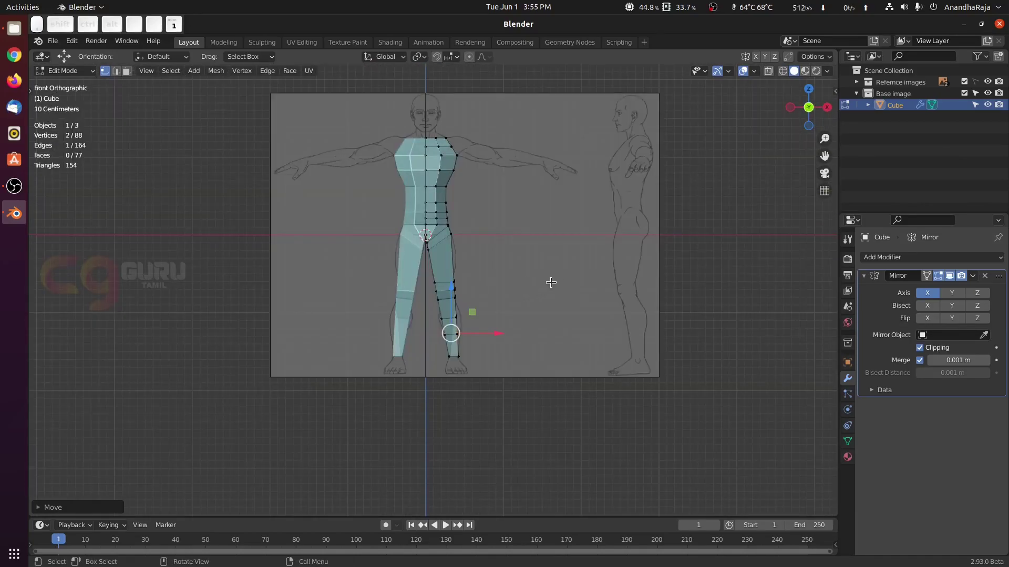
scroll(523, 268, up, 4)
key(shift+z)
scroll(567, 338, up, 5)
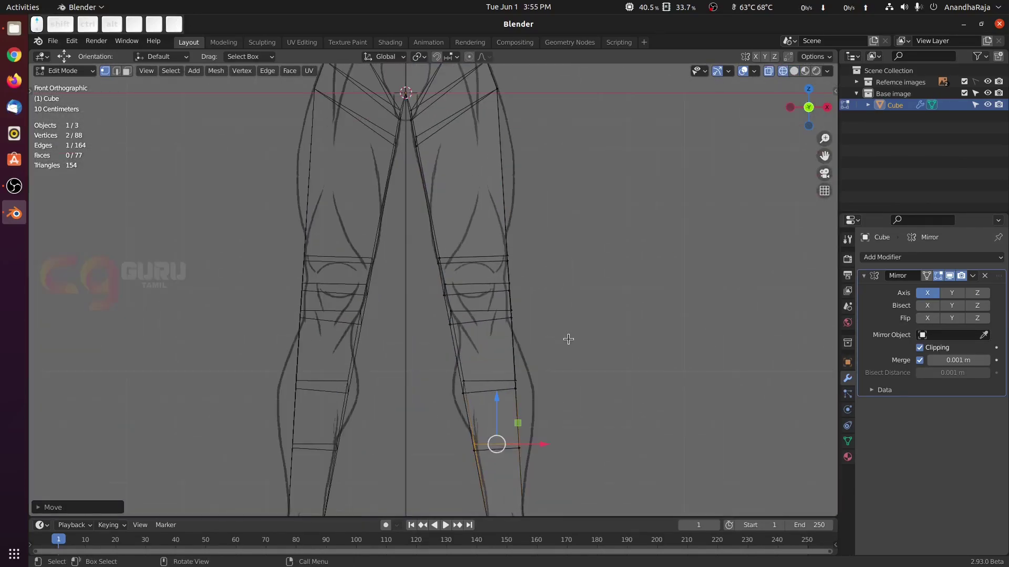
click(653, 288)
drag(468, 249, 526, 265)
click(654, 294)
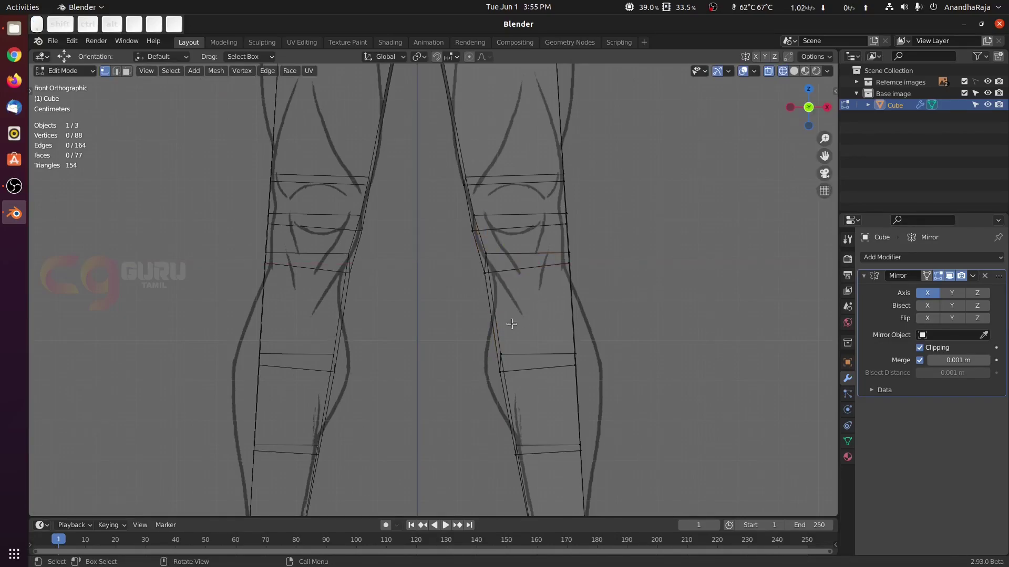
drag(482, 340, 521, 385)
key(g)
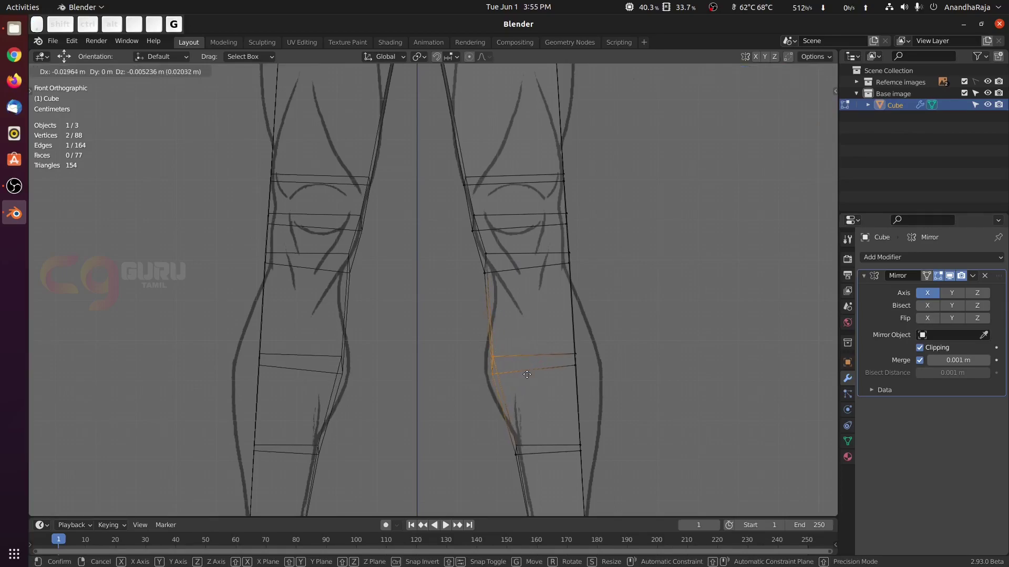
click(523, 380)
Step: Move the upper-calf loop's outer vertices outward onto the outer calf outline in the front view
click(549, 322)
drag(554, 335, 594, 373)
key(g)
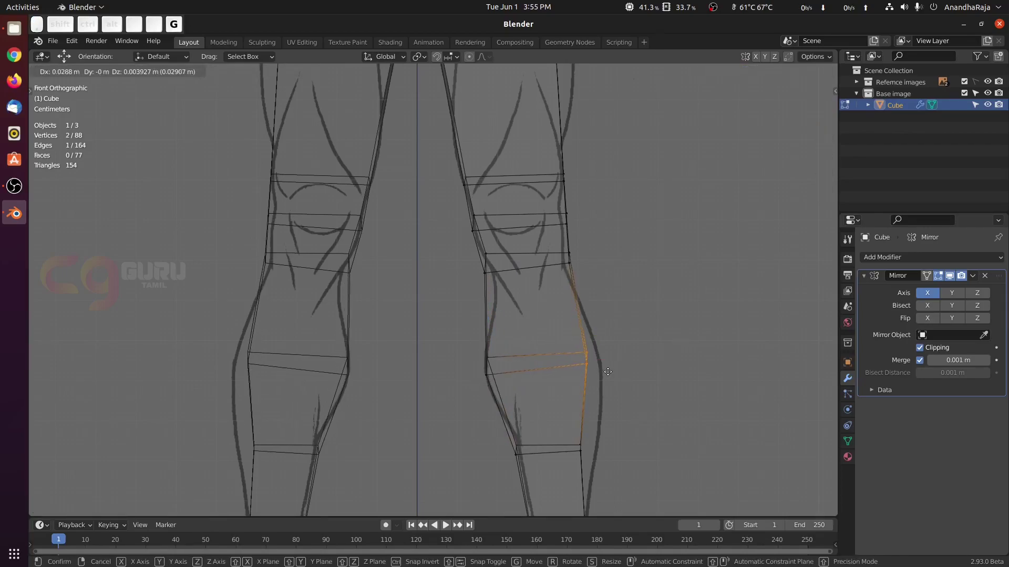
click(614, 372)
Step: Move the lower-calf loop's outer vertices outward onto the outer leg outline in the front view
shift+middle_drag(699, 344, 693, 179)
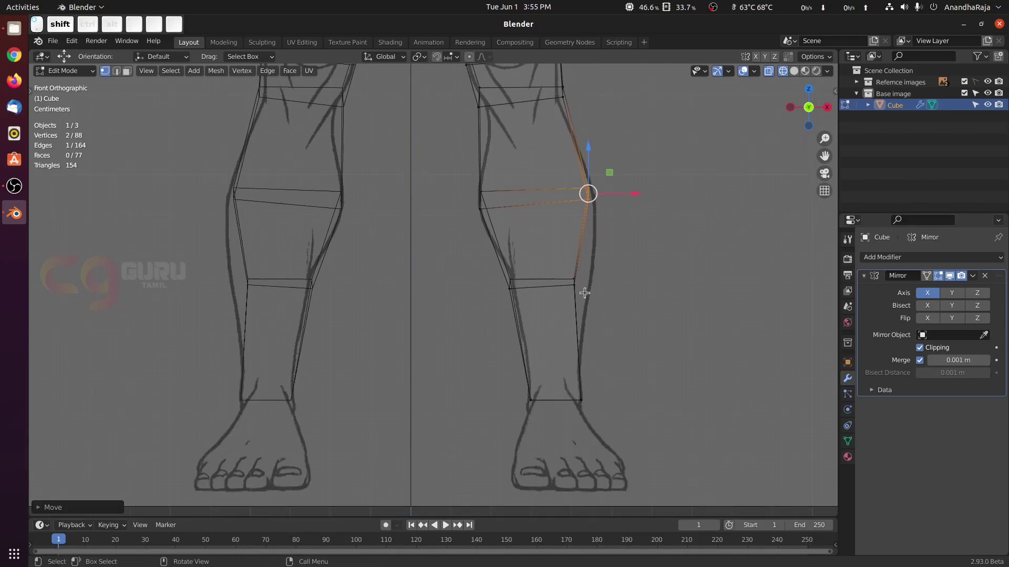
click(573, 282)
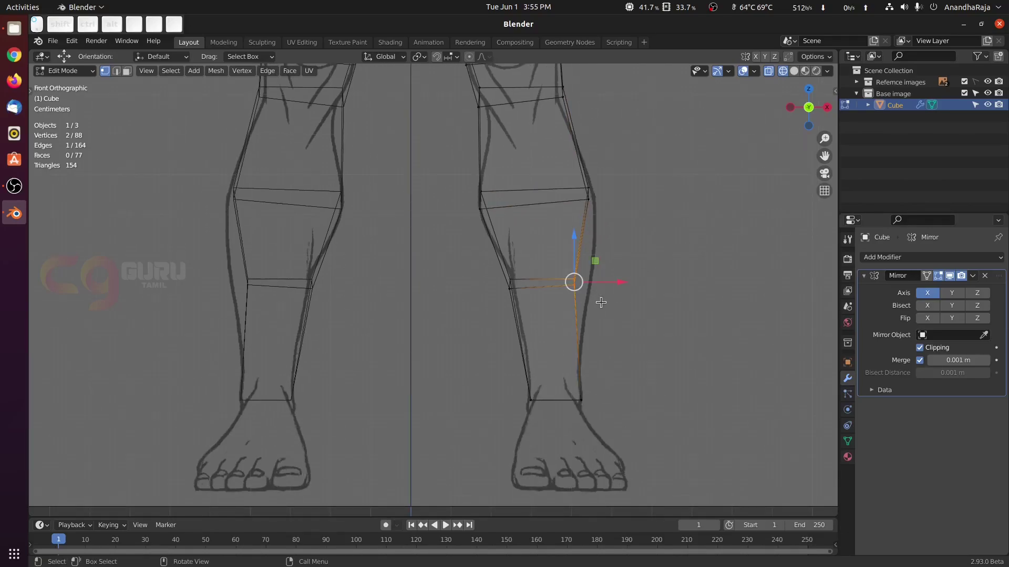
key(g)
click(635, 288)
Step: Add a loop cut around the thigh, centred between the upper-thigh loop and the above-knee loop
scroll(636, 288, down, 3)
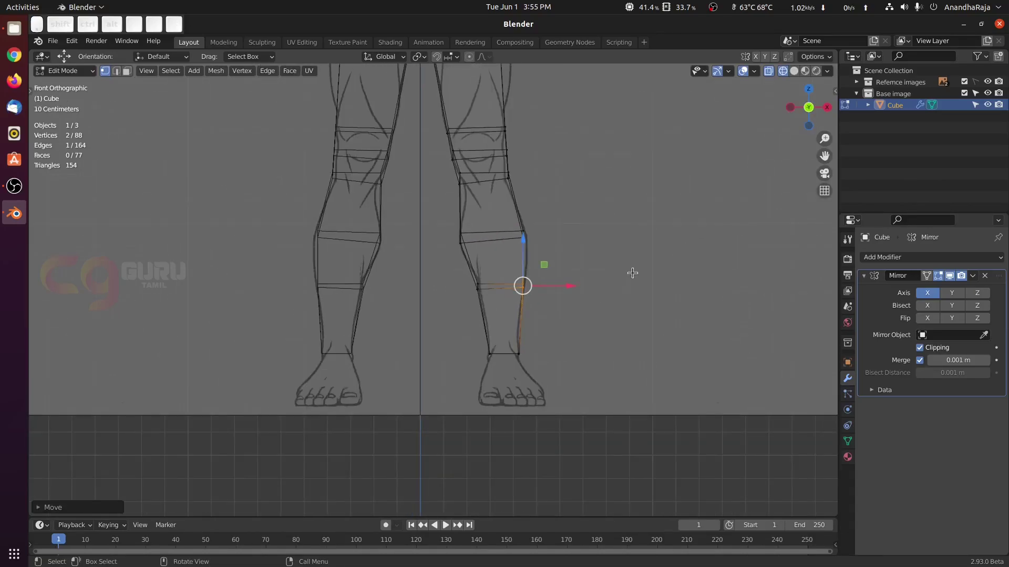
shift+middle_drag(632, 275, 572, 354)
shift+middle_drag(543, 253, 552, 323)
scroll(563, 216, up, 3)
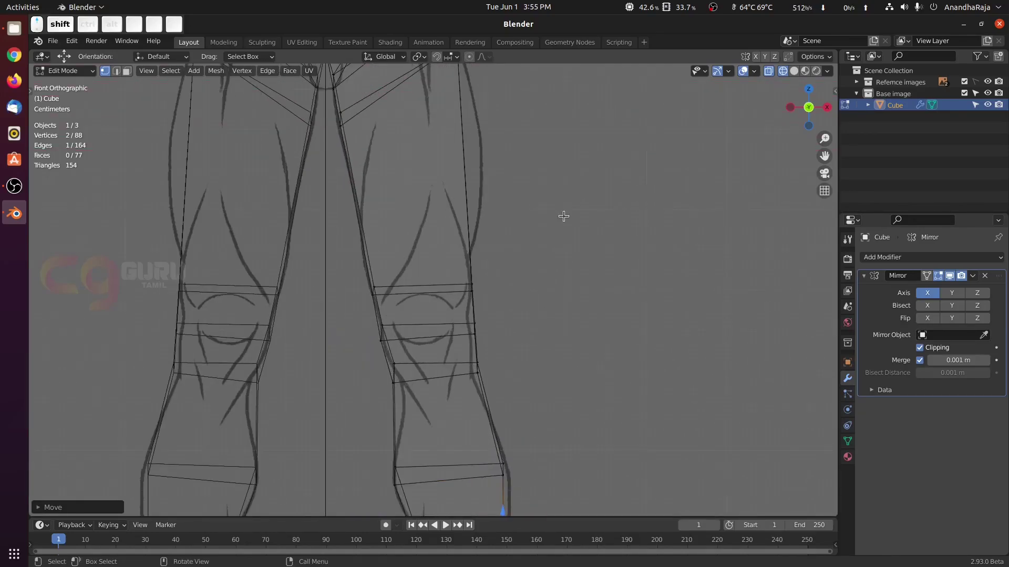
shift+middle_drag(562, 216, 550, 315)
key(ctrl+r)
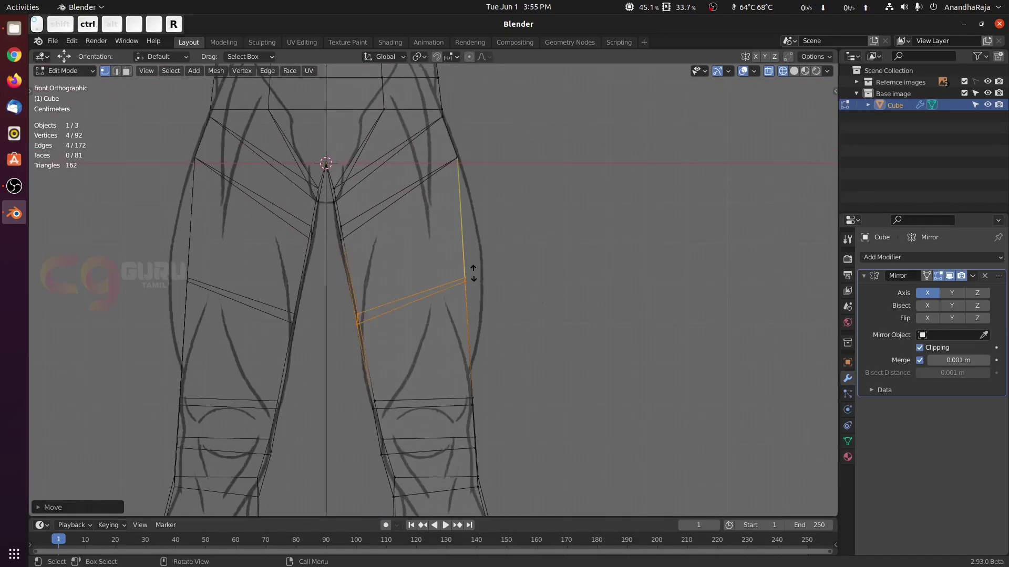
click(473, 273)
right_click(473, 273)
click(494, 255)
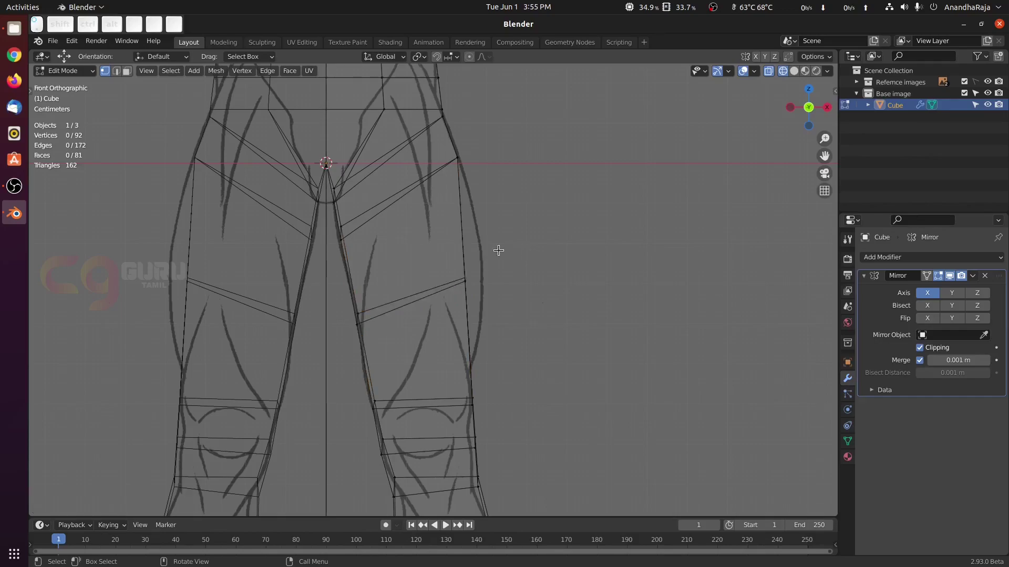
Step: Move the mid-thigh loop's outer vertices outward and up onto the outer thigh outline
drag(434, 252, 496, 307)
key(g)
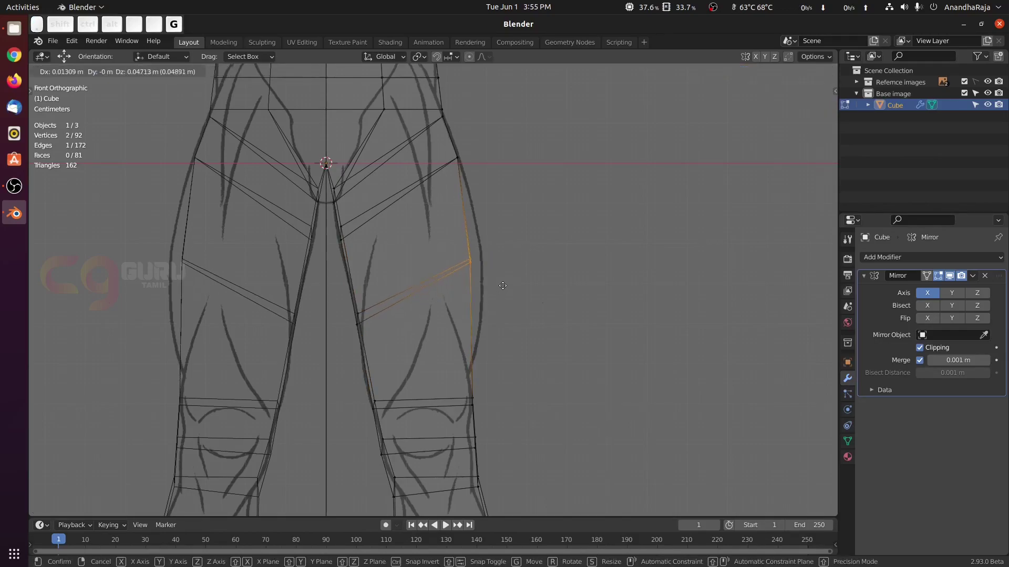
click(512, 284)
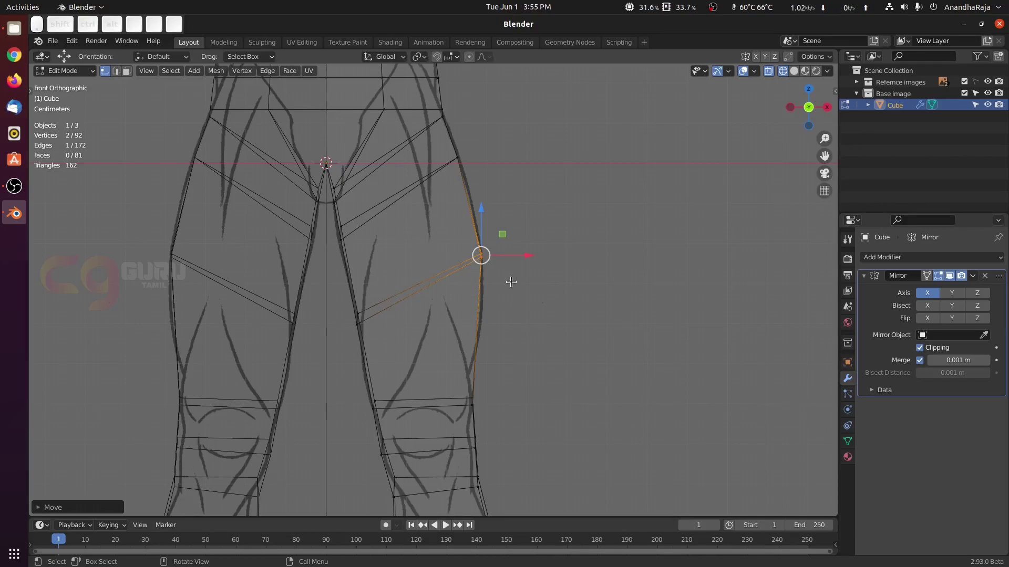
Step: Examine the torso and leg shape from the front, side and back in solid shading
middle_drag(554, 288, 507, 314)
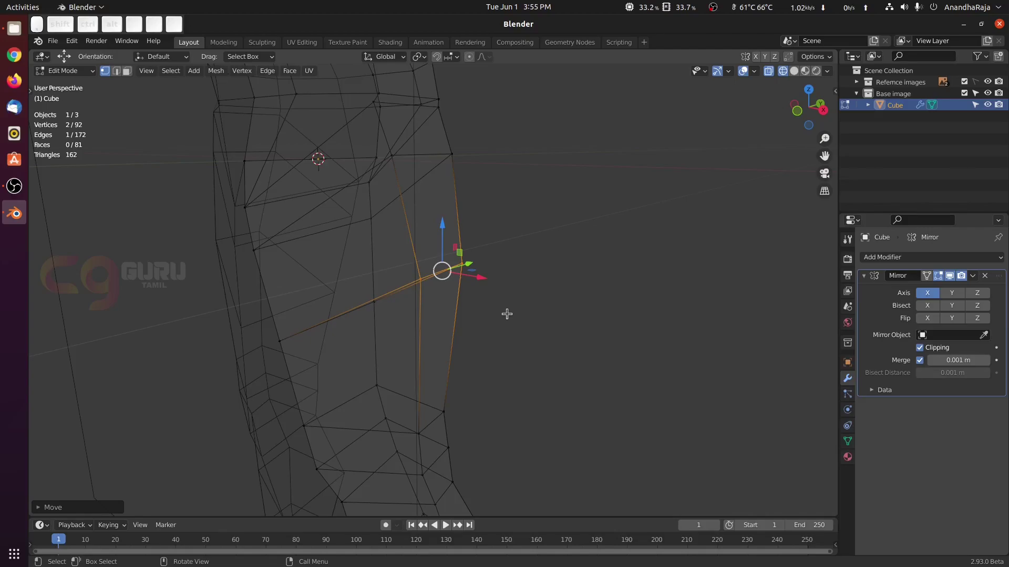
shift+middle_drag(538, 308, 566, 284)
scroll(565, 284, down, 4)
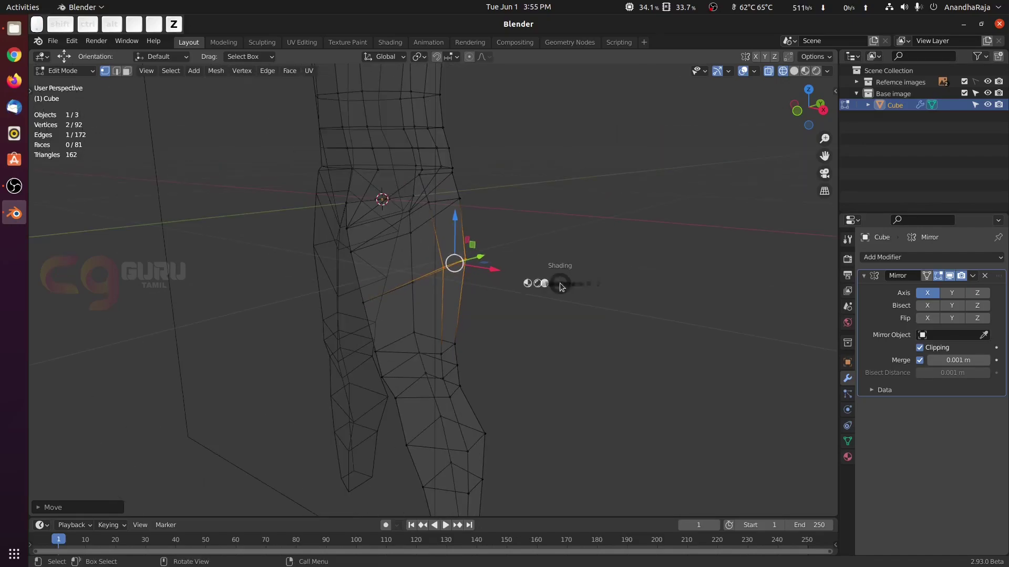
click(617, 279)
scroll(455, 320, down, 3)
shift+middle_drag(455, 320, 513, 348)
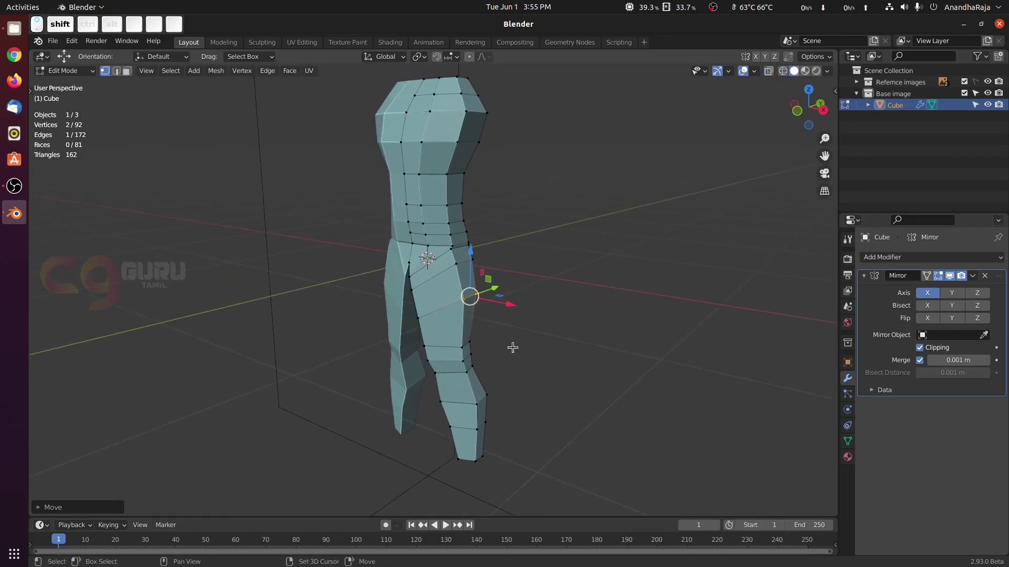
middle_drag(581, 317, 513, 245)
scroll(475, 268, up, 3)
middle_drag(442, 234, 369, 308)
scroll(557, 298, down, 3)
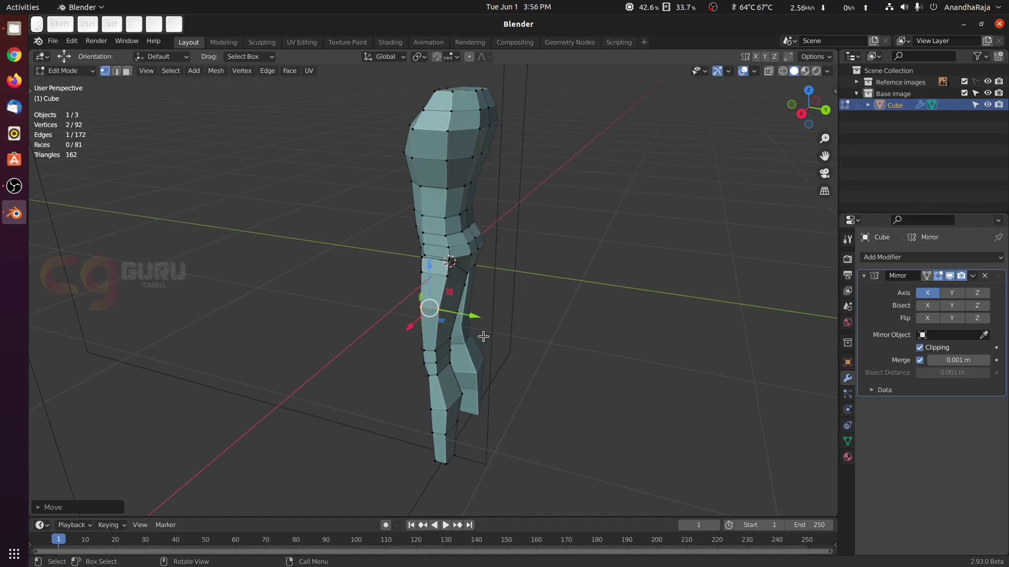
middle_drag(483, 336, 437, 263)
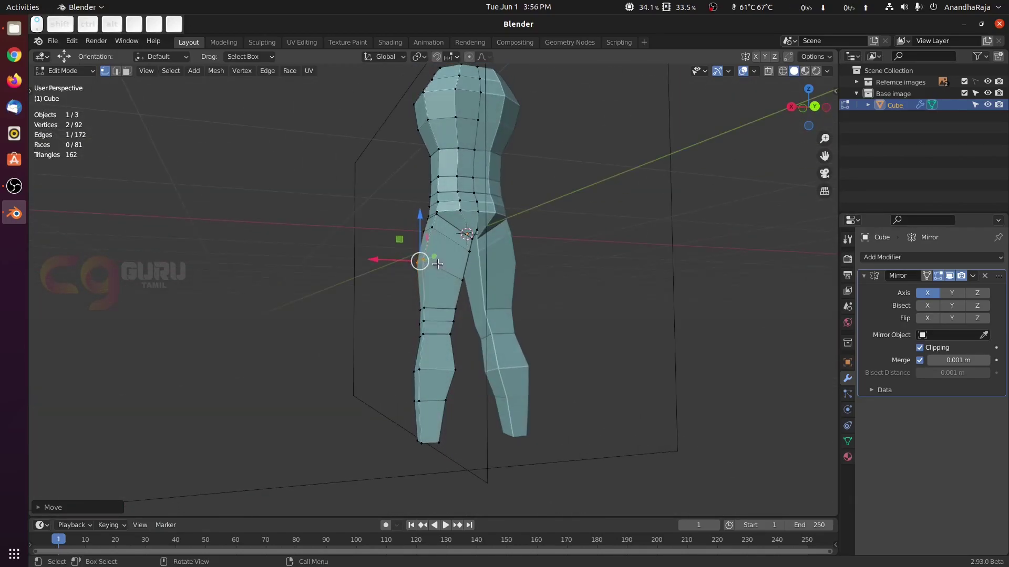
Step: Switch to edge selection and add a centred lengthwise loop cut down the outer part of the torso and leg
click(116, 74)
middle_drag(463, 264, 570, 266)
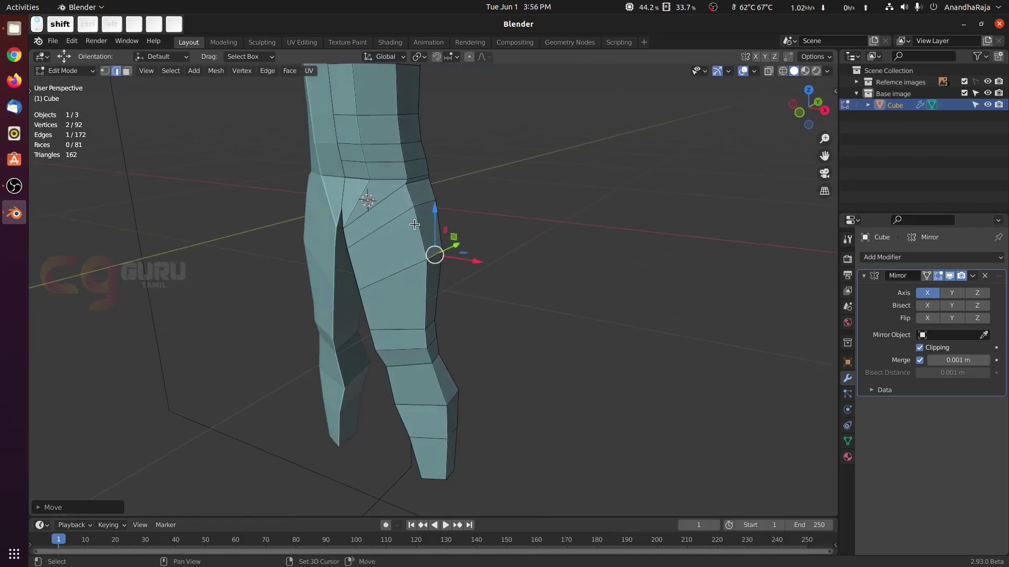
shift+middle_drag(462, 202, 459, 270)
scroll(459, 270, down, 2)
shift+middle_drag(439, 188, 464, 262)
scroll(439, 174, up, 3)
key(ctrl+r)
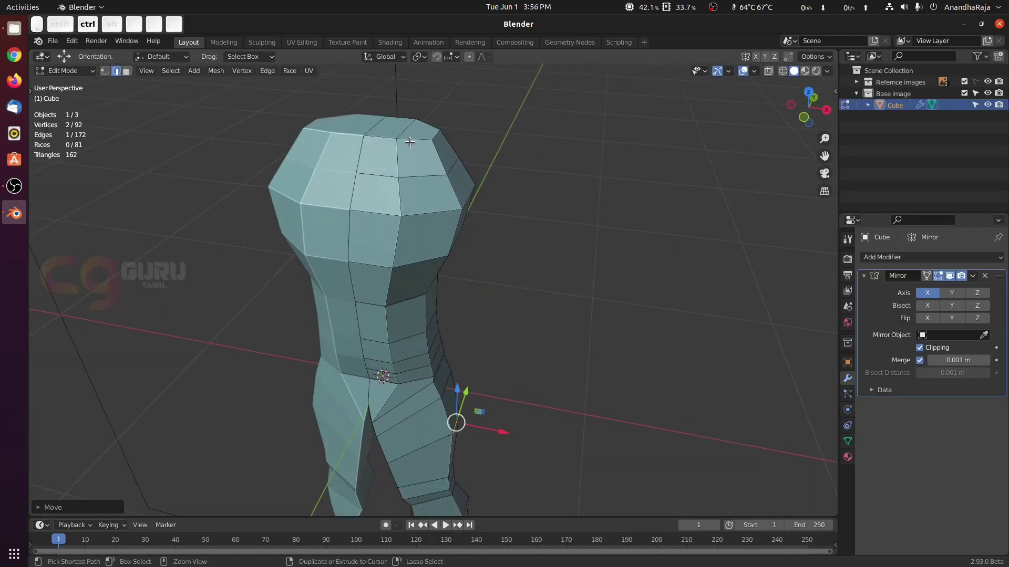
click(409, 142)
right_click(411, 145)
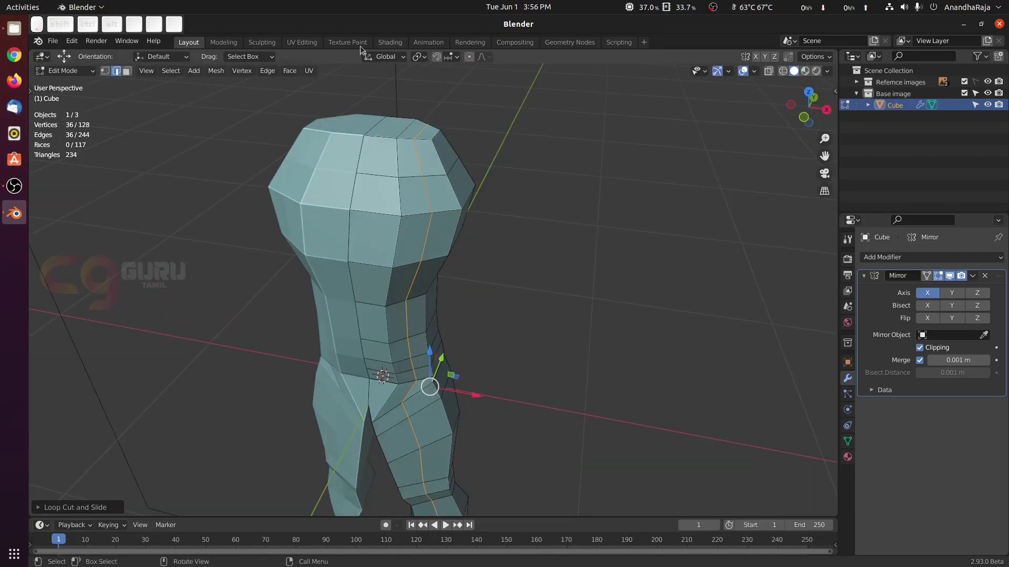
Step: Push the new lengthwise edge loop slightly outward with Shrink/Fatten to round the side of the torso and leg
middle_drag(587, 171, 530, 285)
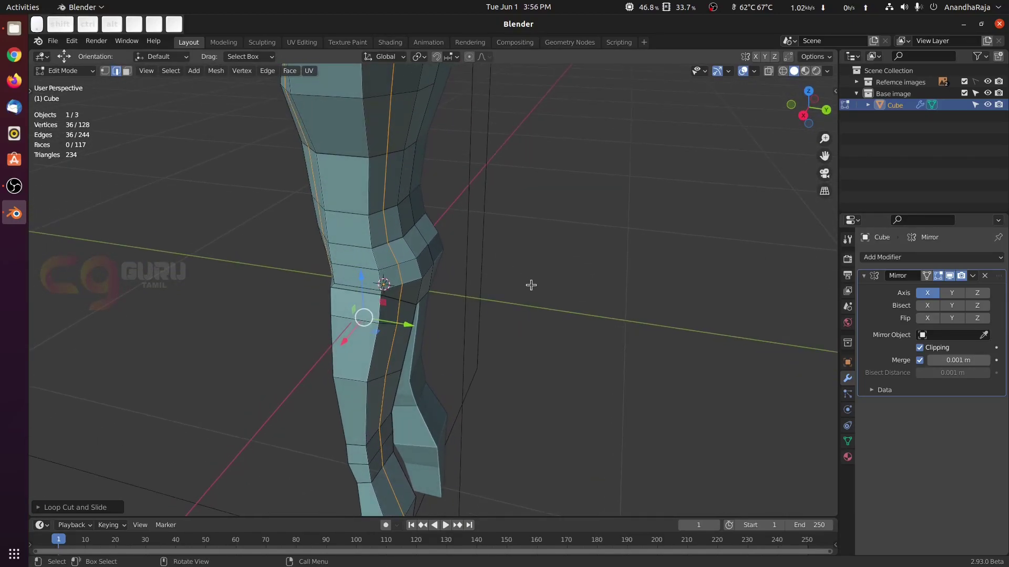
middle_drag(483, 228, 480, 333)
key(alt+s)
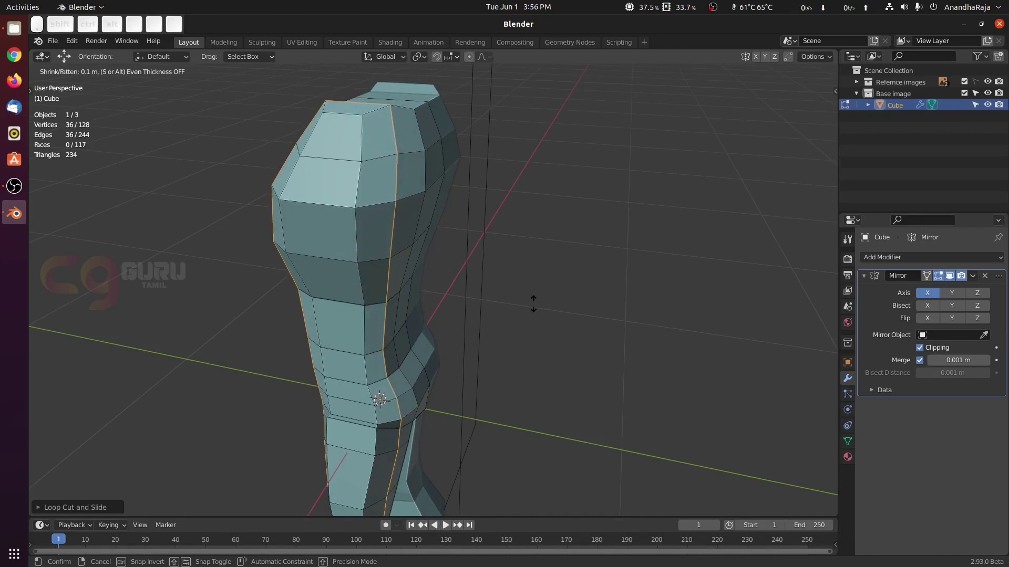
key(shift)
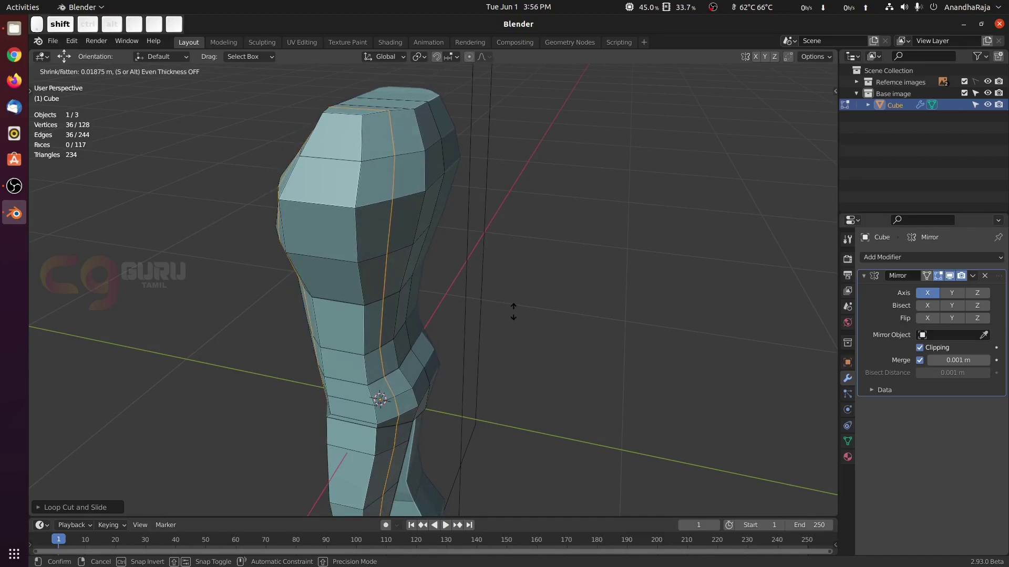
click(635, 252)
Step: Examine the rounded torso and legs from above and from the front, in wireframe against the blueprint and in solid shading
middle_drag(599, 255, 618, 303)
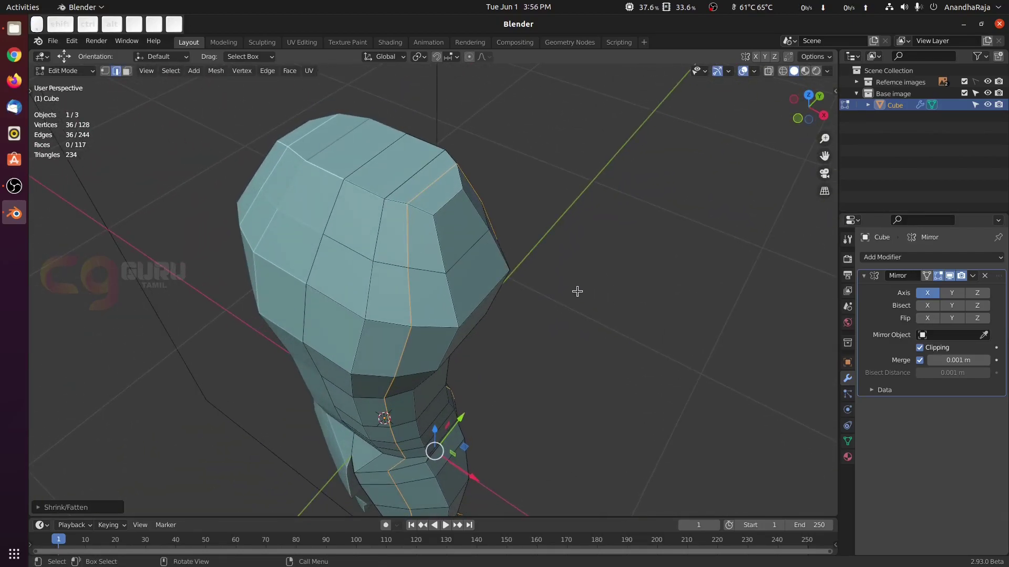
key(KP_1)
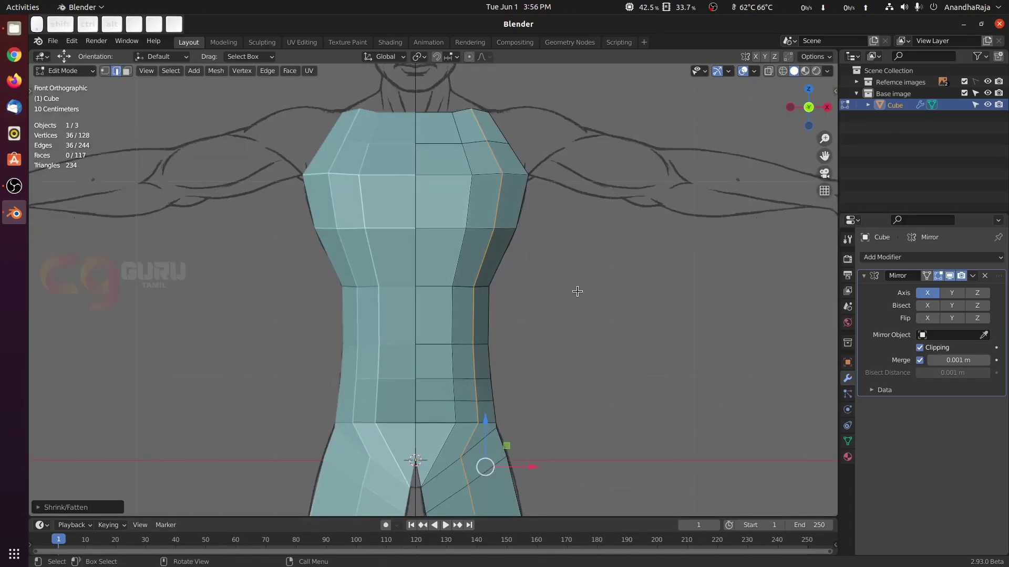
key(z)
click(502, 297)
scroll(604, 283, down, 2)
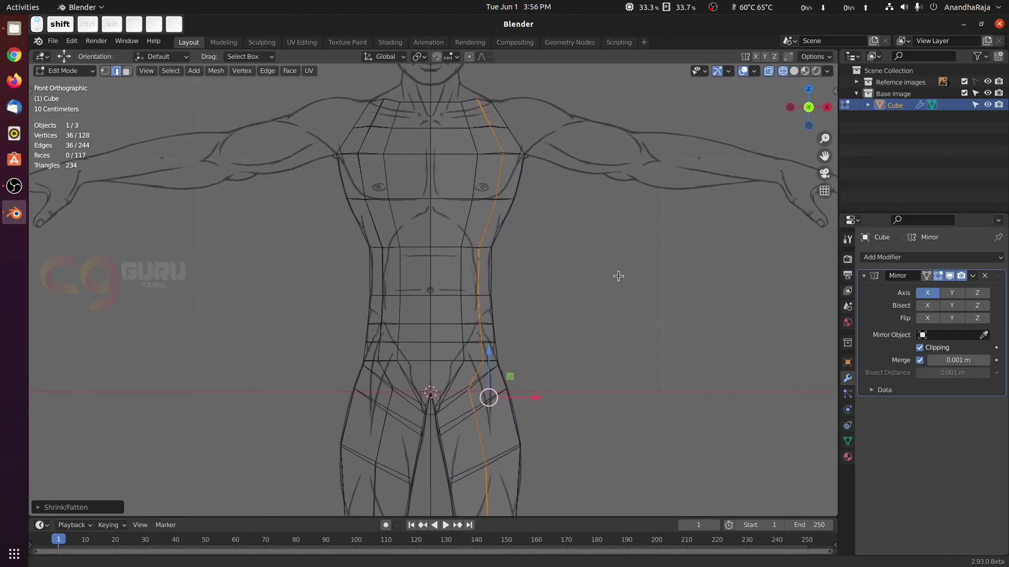
key(z)
click(681, 276)
scroll(637, 275, up, 2)
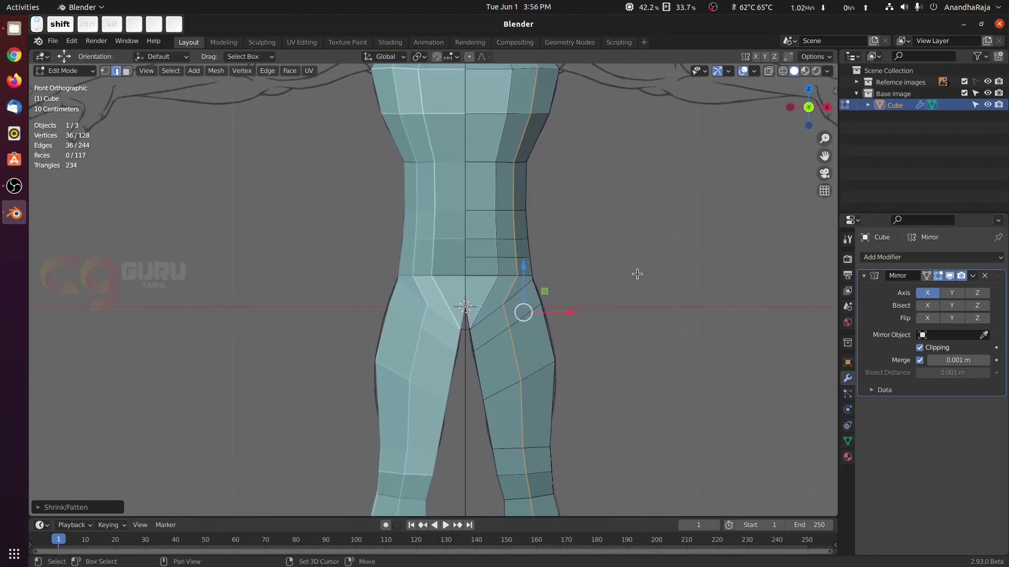
middle_drag(637, 274, 569, 275)
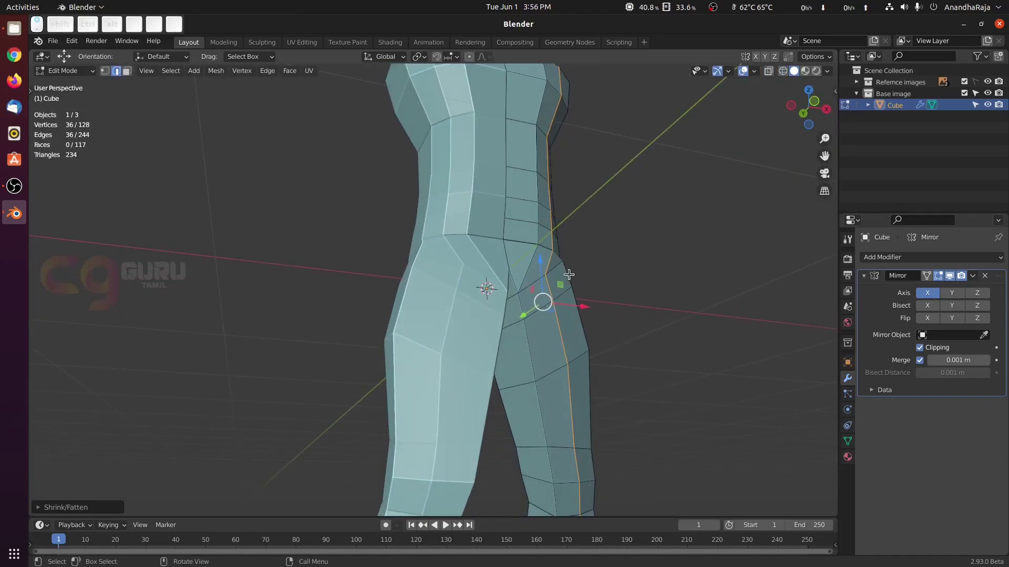
Step: Select the front and back lengthwise edge lines of the inner leg and scale them closer together along Y
click(667, 263)
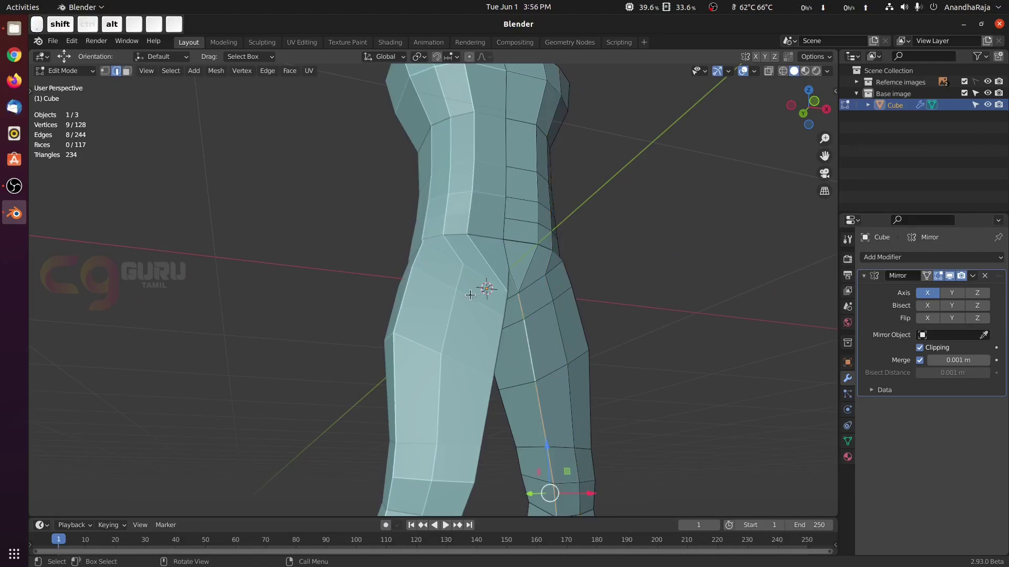
shift+middle_drag(616, 362, 614, 204)
alt+shift+click(505, 265)
shift+middle_drag(646, 399, 565, 210)
middle_drag(554, 378, 452, 303)
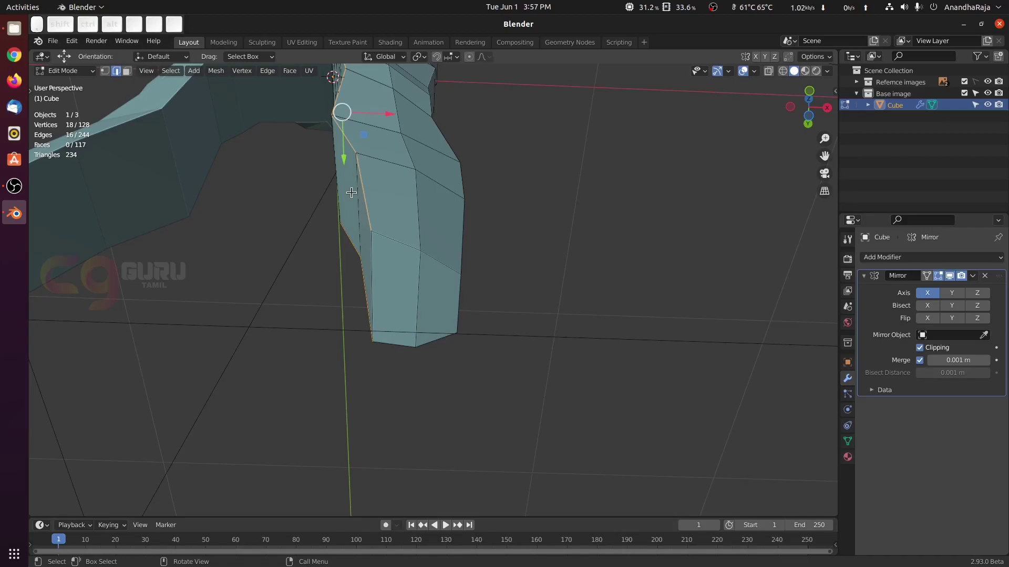
scroll(491, 221, down, 4)
middle_drag(475, 241, 479, 347)
middle_drag(506, 280, 500, 308)
scroll(499, 265, up, 3)
middle_drag(499, 264, 565, 238)
key(s)
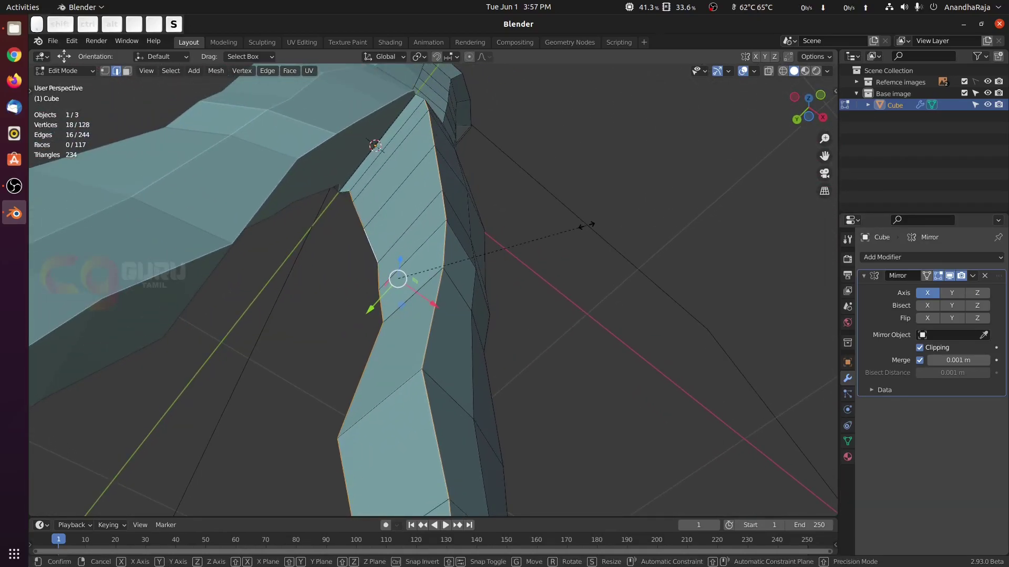
key(y)
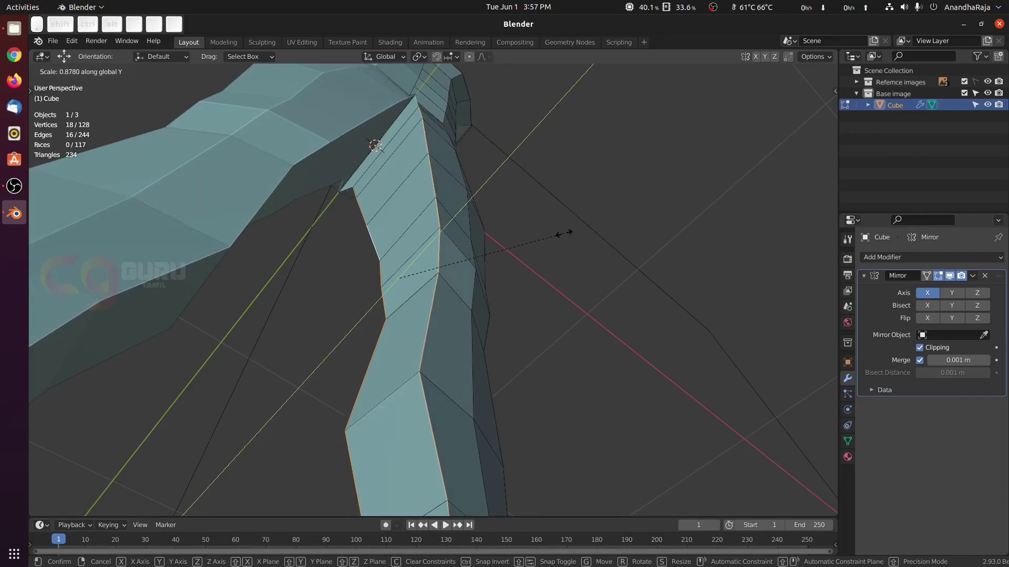
click(546, 238)
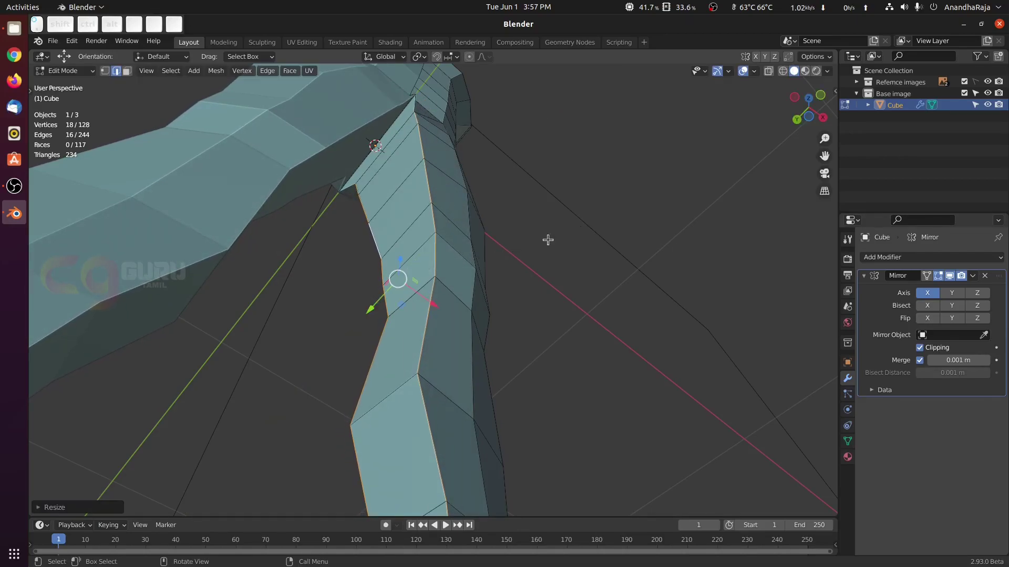
Step: Shift the inner-leg edge lines slightly backward along Y, and narrow them further along Y without their topmost edges
middle_drag(547, 238, 431, 258)
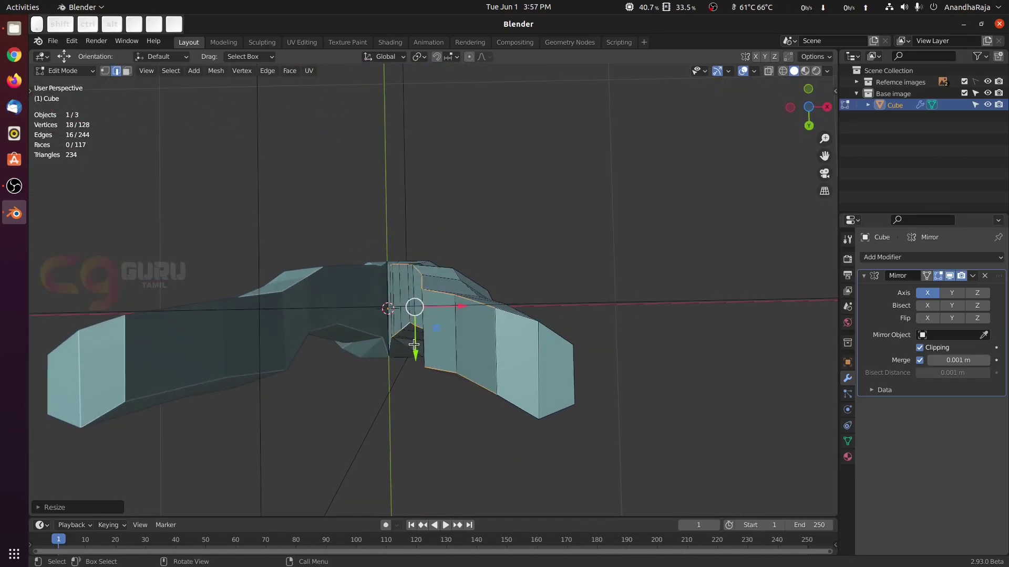
drag(413, 344, 416, 360)
middle_drag(463, 267, 456, 322)
shift+middle_drag(412, 184, 422, 272)
middle_drag(422, 272, 623, 239)
key(s)
key(y)
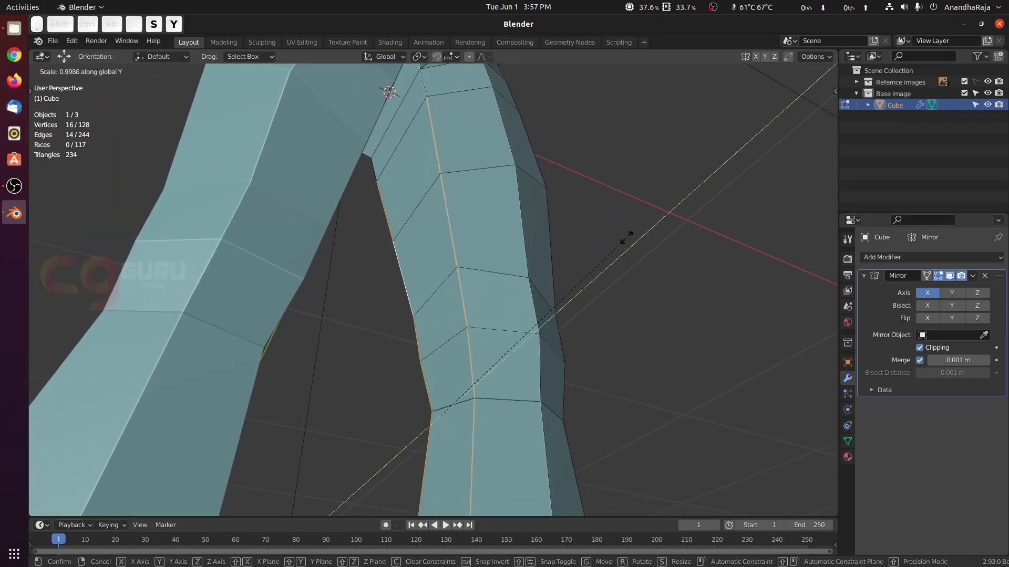
click(605, 251)
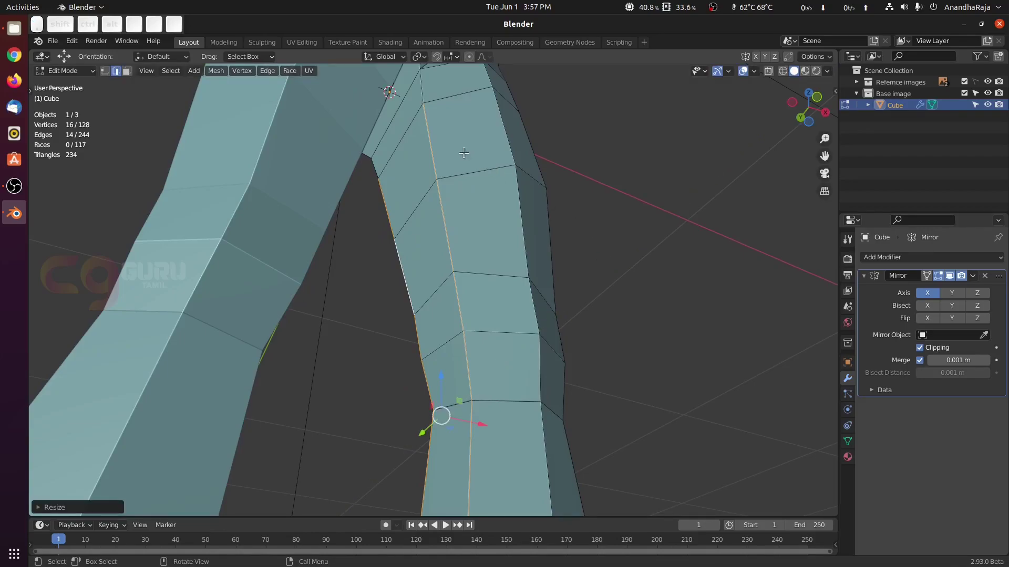
Step: Exclude the next upper-thigh edges and scale the remaining inner-leg lines to about 0.89 along Y
shift+middle_drag(605, 251, 640, 201)
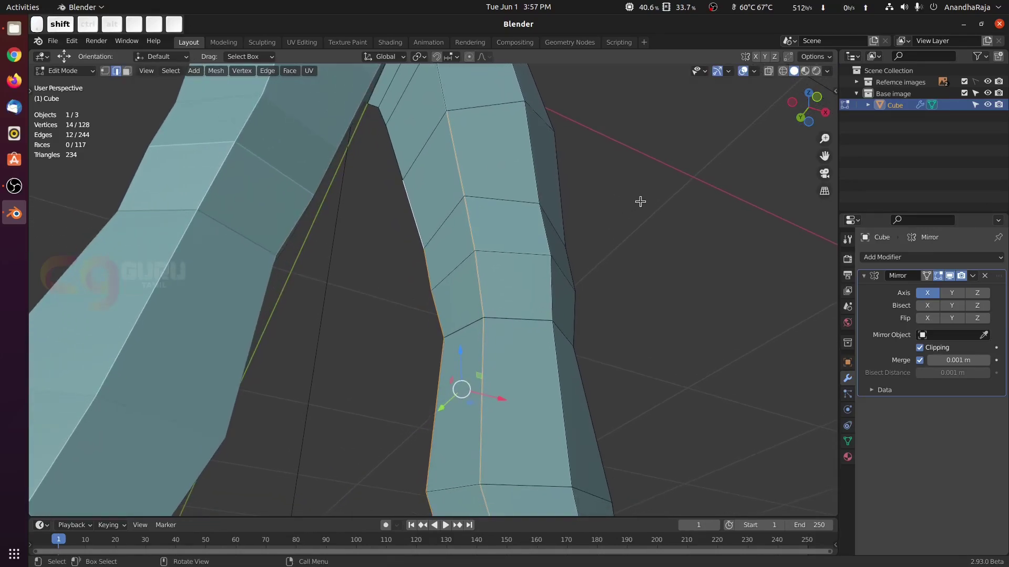
key(s)
key(y)
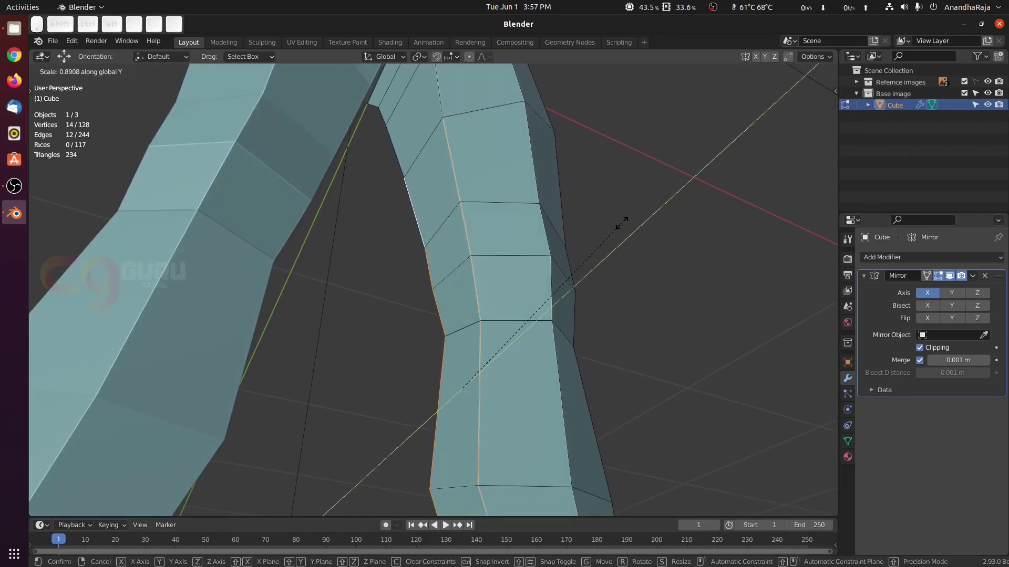
click(623, 228)
Step: Exclude the mid-thigh edges from the selection and narrow the rest of the inner-leg lines slightly along Y
scroll(621, 238, down, 5)
shift+middle_drag(547, 367, 557, 249)
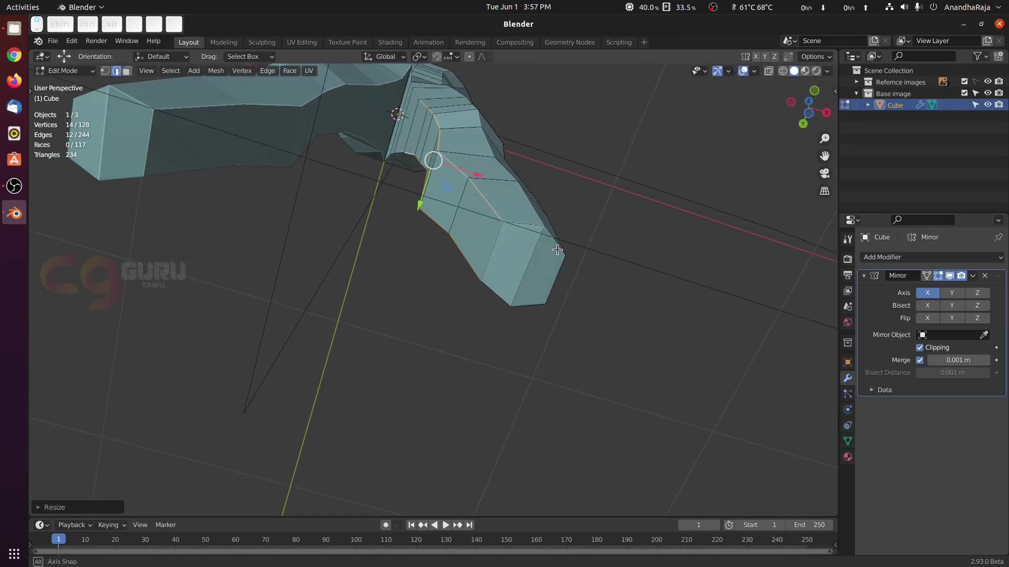
middle_drag(533, 166, 518, 304)
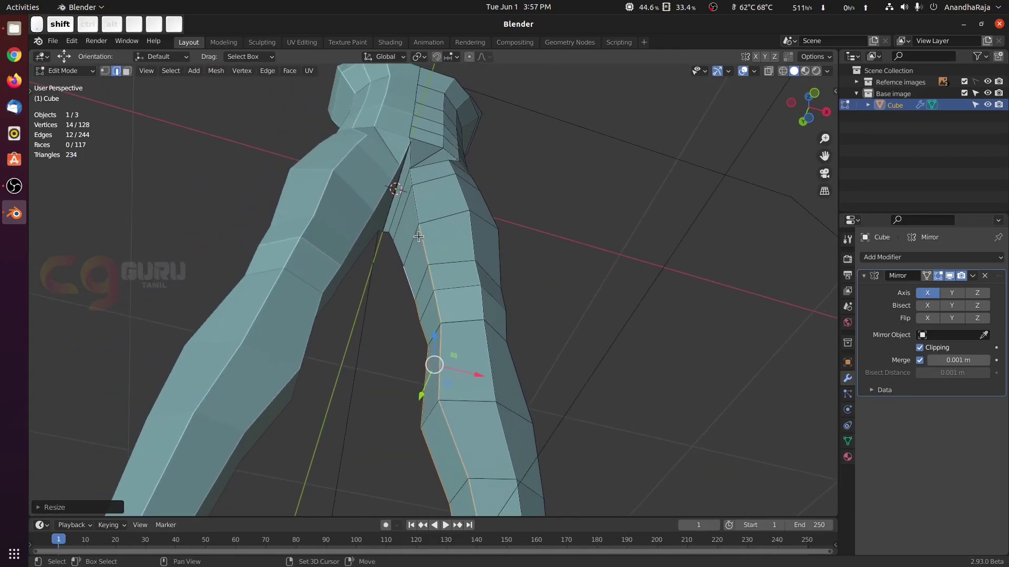
shift+click(409, 271)
key(s)
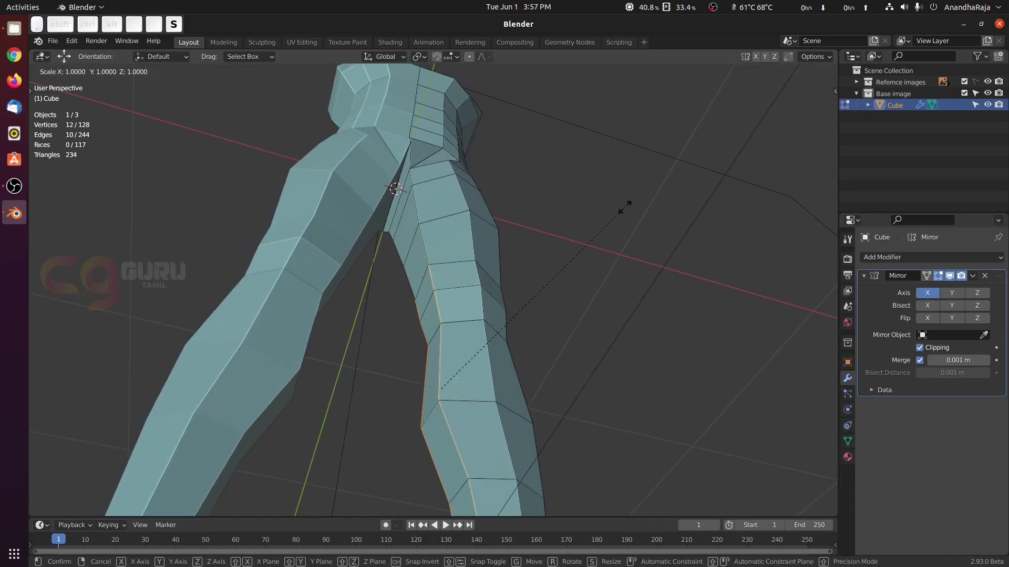
key(y)
click(597, 232)
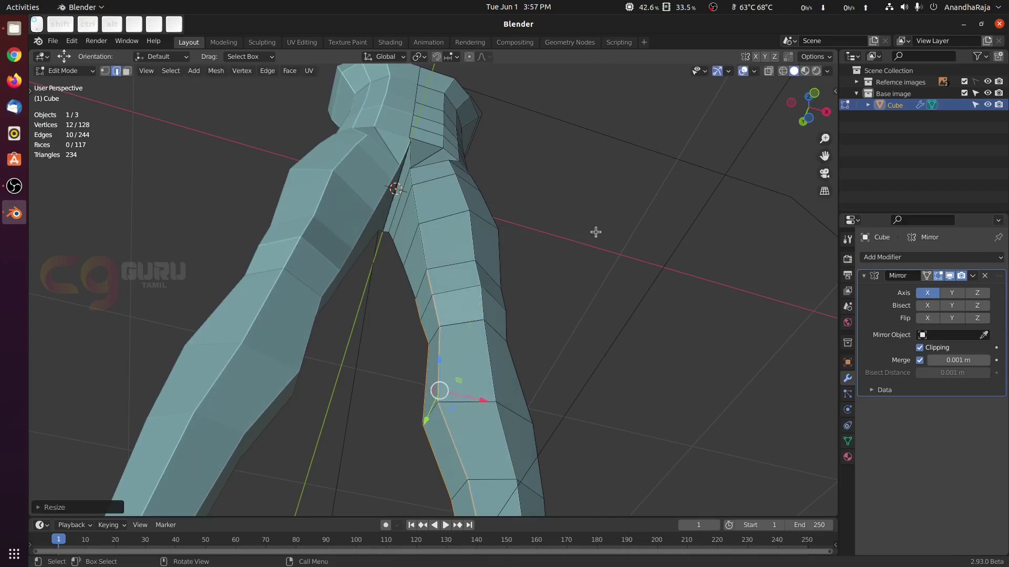
Step: Check the leg shape from several sides, switch to vertex selection and clear the selection
scroll(605, 372, down, 2)
shift+middle_drag(605, 373, 613, 243)
middle_drag(547, 282, 529, 249)
middle_drag(623, 253, 487, 323)
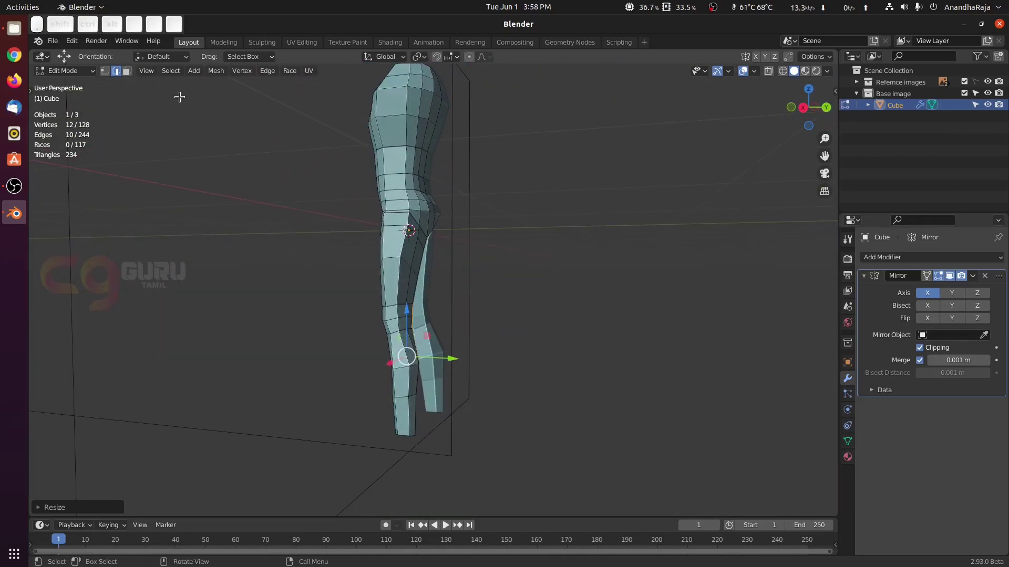
click(109, 73)
click(583, 245)
middle_drag(583, 245, 556, 268)
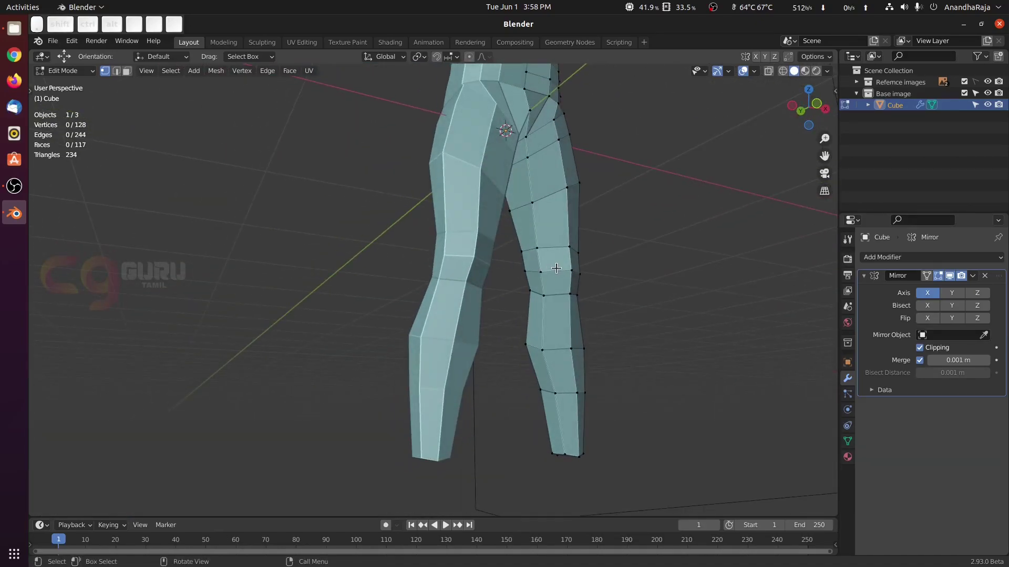
Step: Compare the leg mesh with the side and front blueprints in wireframe, ending in the right view
key(KP_3)
key(z)
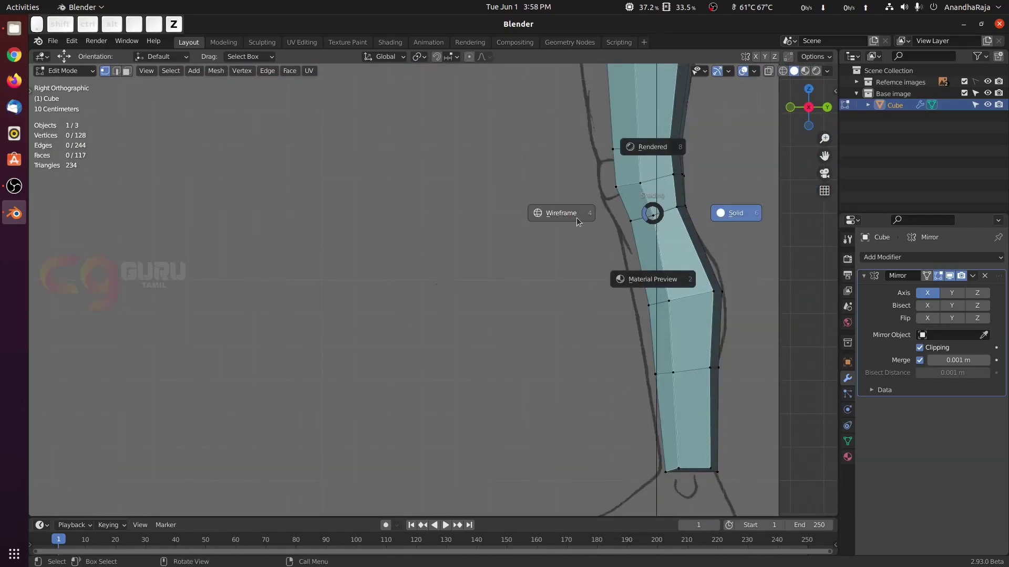
click(544, 213)
scroll(616, 260, down, 4)
scroll(558, 300, up, 4)
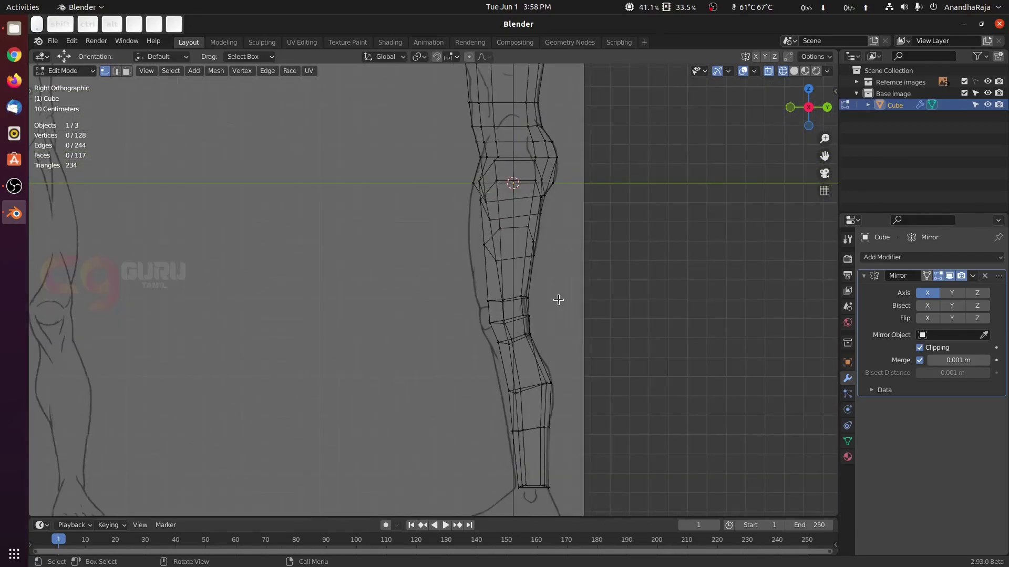
key(KP_1)
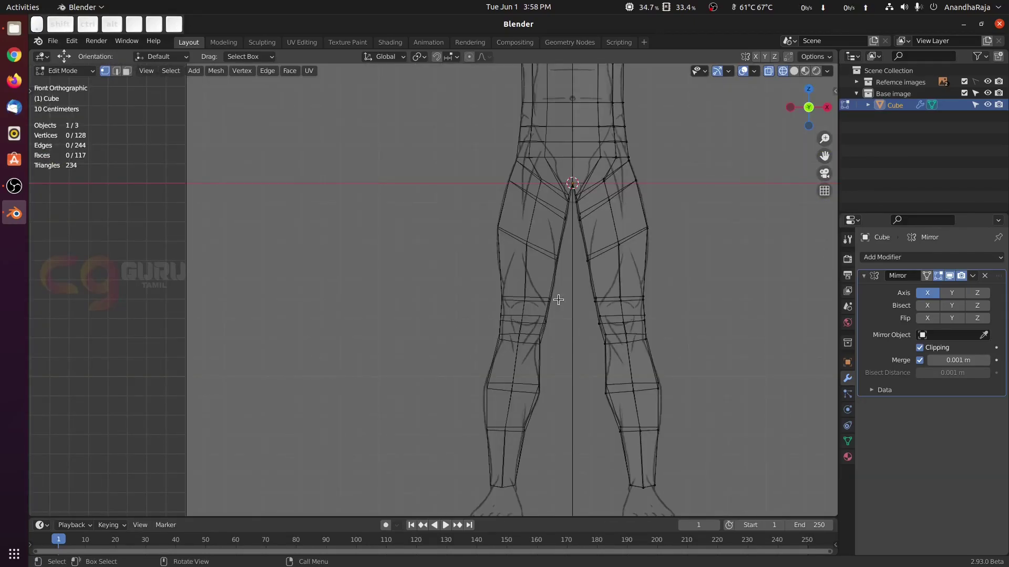
key(KP_3)
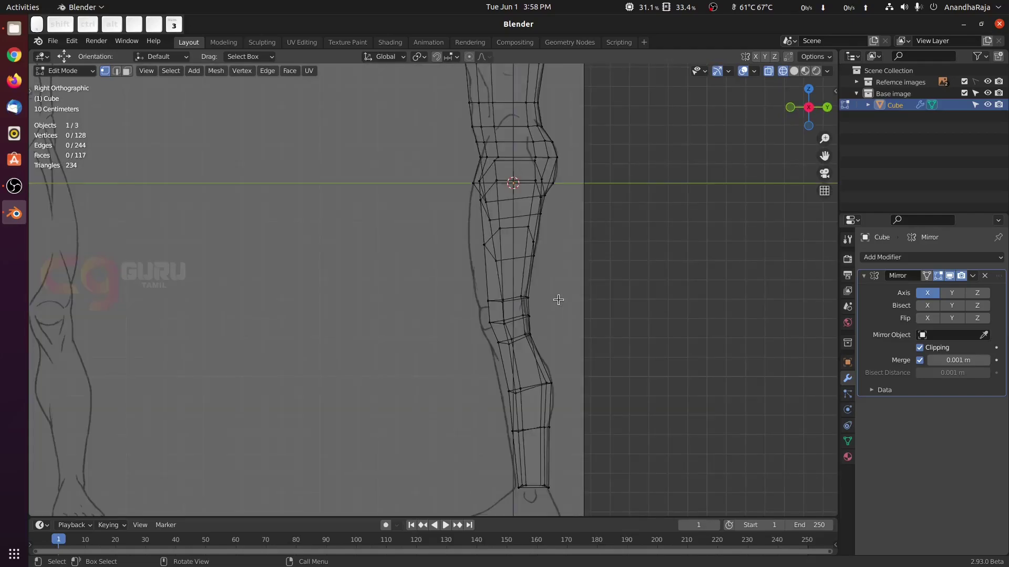
key(z)
click(486, 299)
scroll(610, 216, up, 3)
Step: Move the three front vertices of the mid-thigh loop forward onto the front thigh outline in the right view
shift+drag(500, 261, 567, 163)
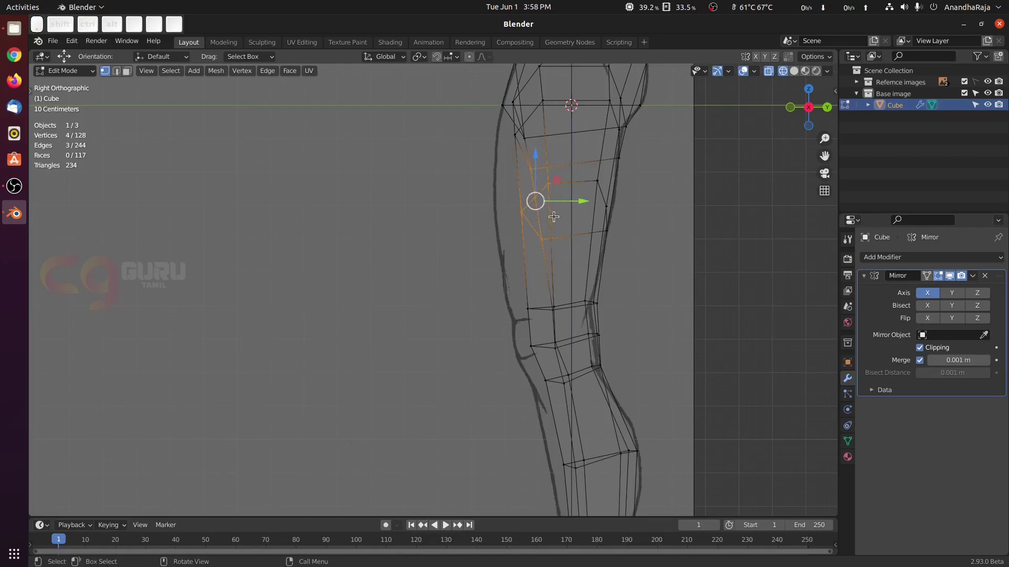
click(681, 206)
drag(483, 274, 578, 180)
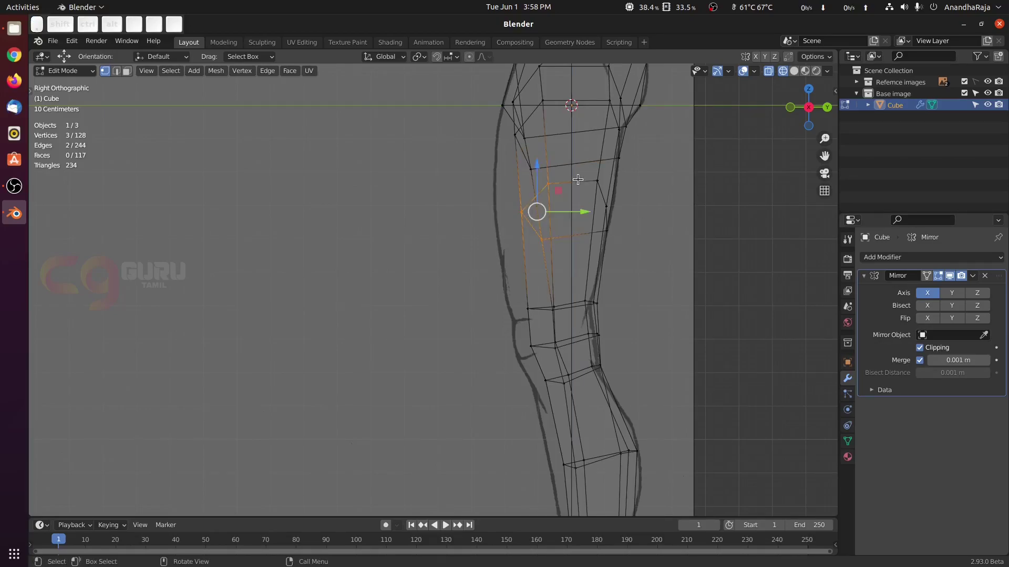
key(g)
click(554, 184)
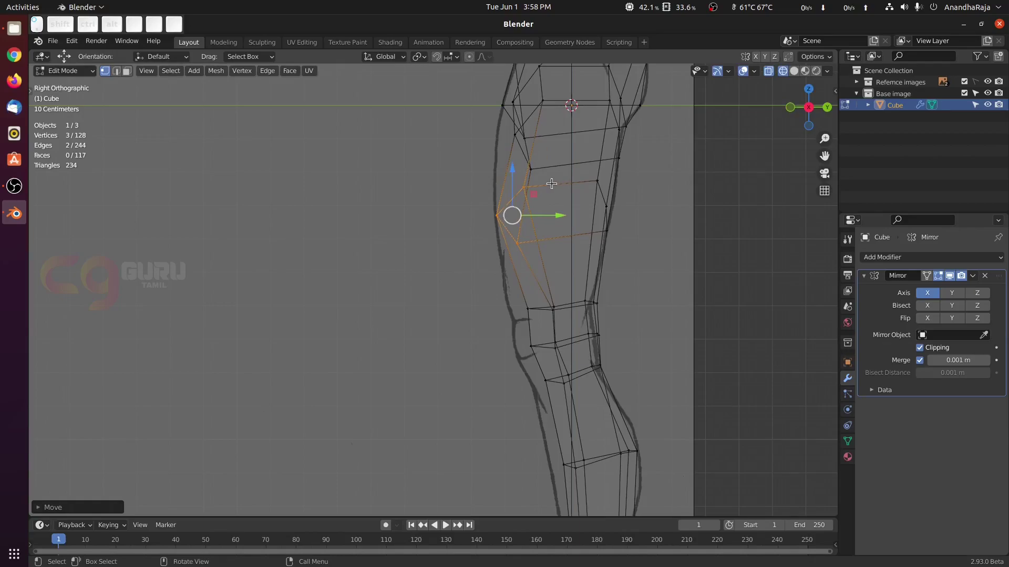
Step: Move the front vertices of the above-knee loop and of the knee loop forward onto the kneecap outline
click(713, 227)
drag(564, 294, 561, 295)
key(g)
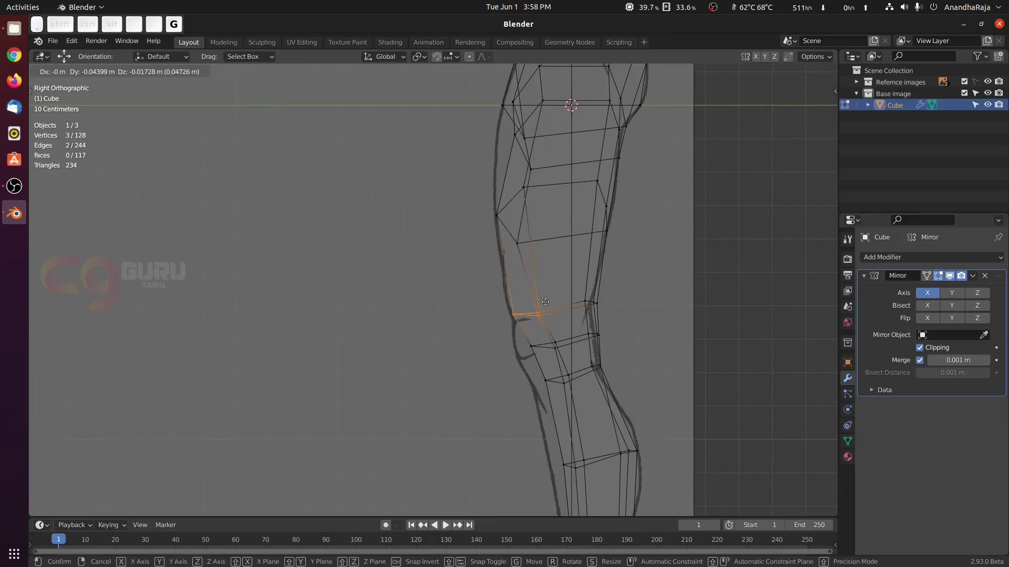
click(544, 301)
drag(512, 365, 568, 333)
key(g)
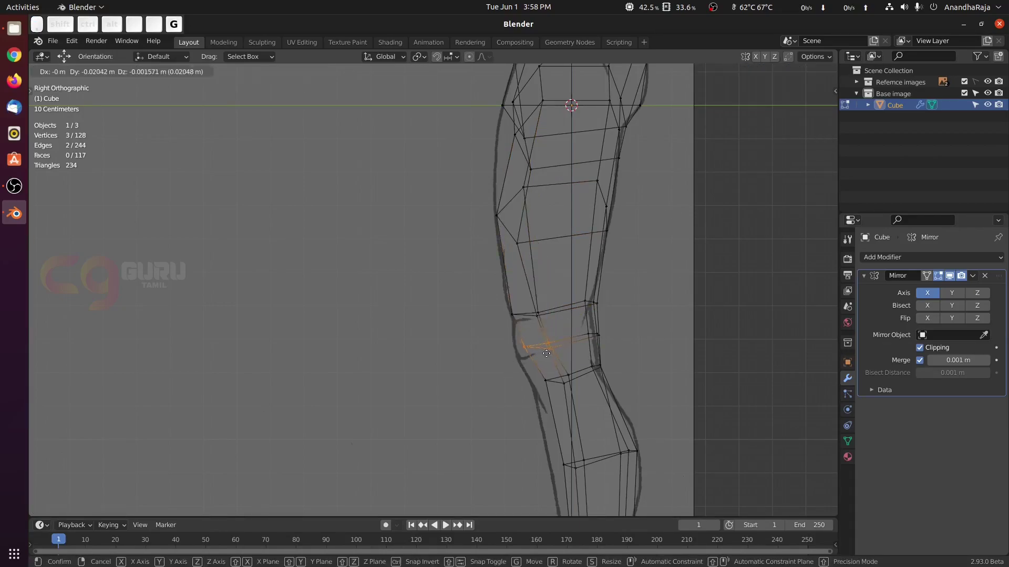
click(541, 358)
Step: Move the three front vertices of the below-knee loop forward and down onto the shin outline in the right view
shift+middle_drag(732, 368, 694, 218)
click(645, 239)
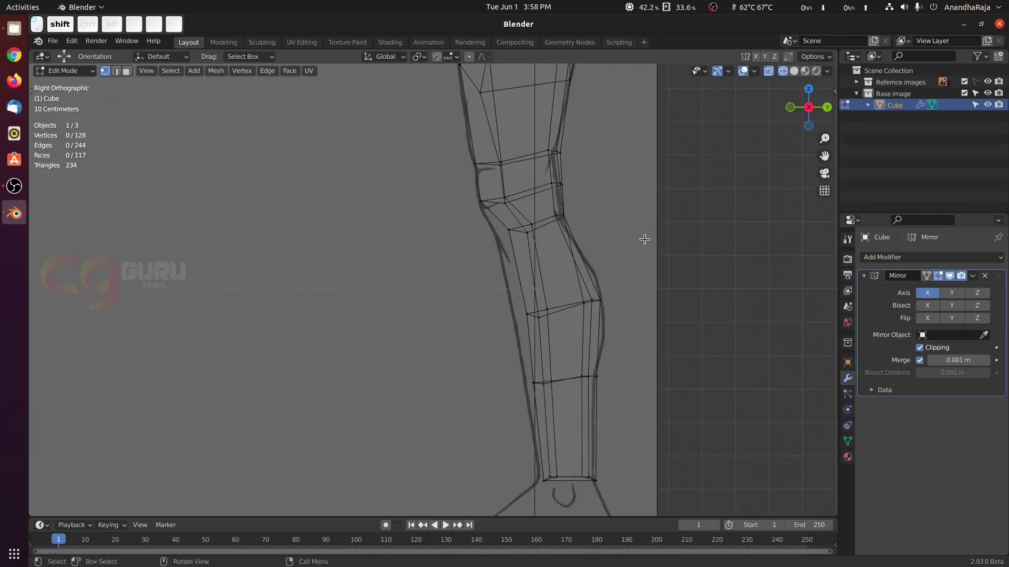
drag(495, 267, 541, 225)
key(g)
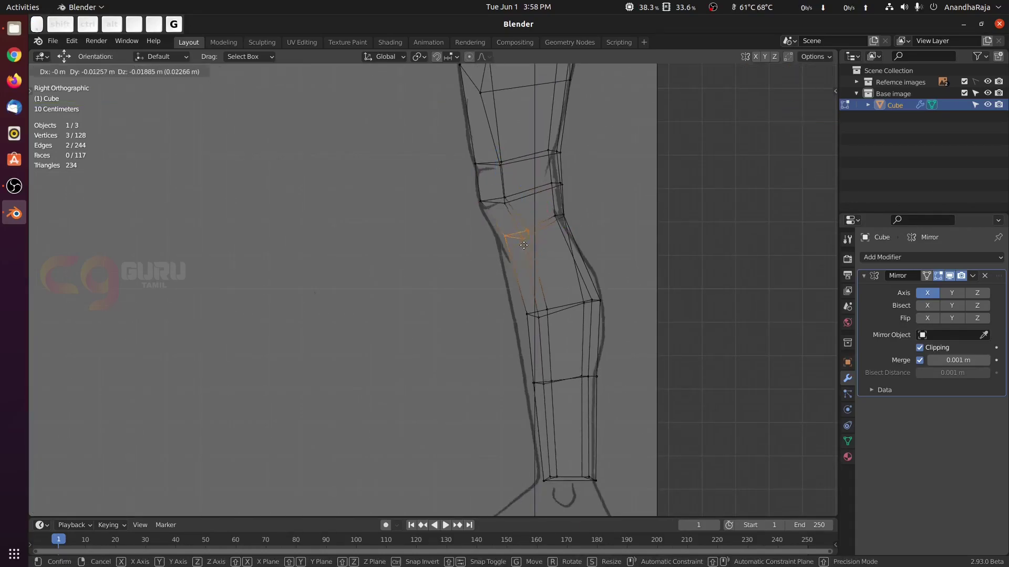
click(529, 237)
Step: Move the three front vertices of the calf loop forward about 0.024 m onto the shin outline, then clear the selection
click(515, 328)
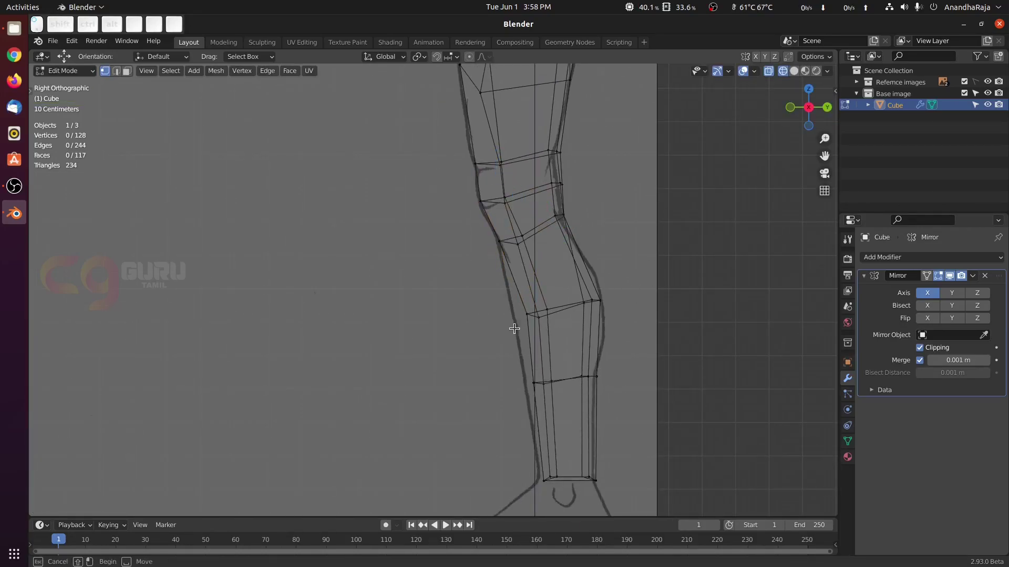
drag(562, 290, 562, 291)
key(g)
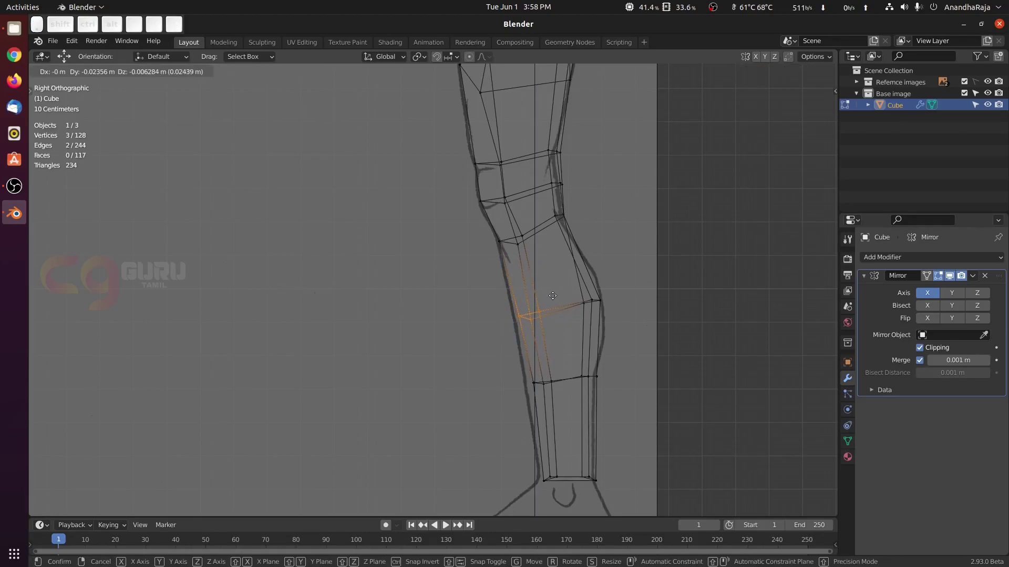
click(553, 295)
click(687, 304)
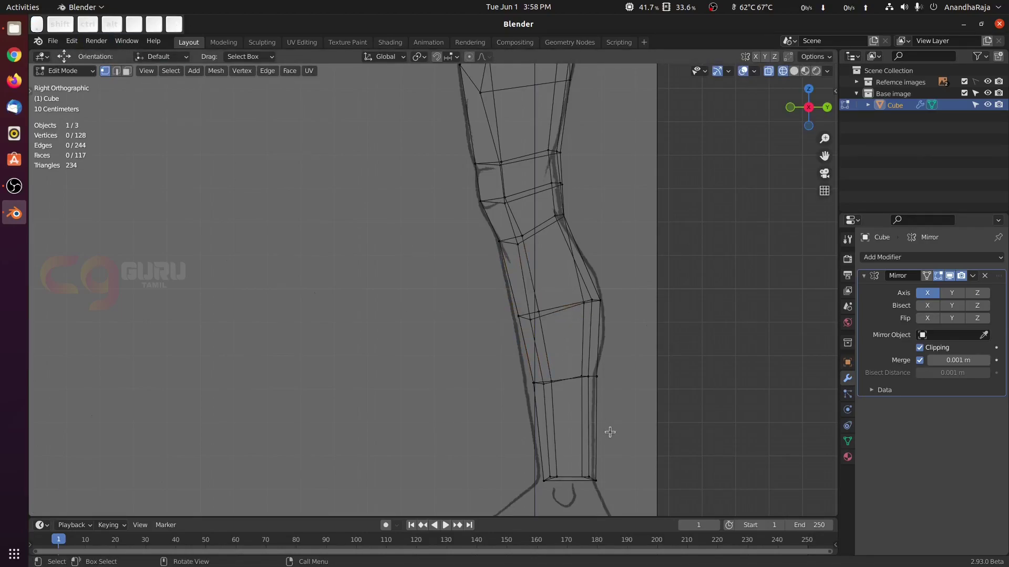
Step: Move the three front vertices of the lower-calf loop forward and down about 0.02 m onto the shin outline
key(b)
drag(558, 369, 564, 364)
key(g)
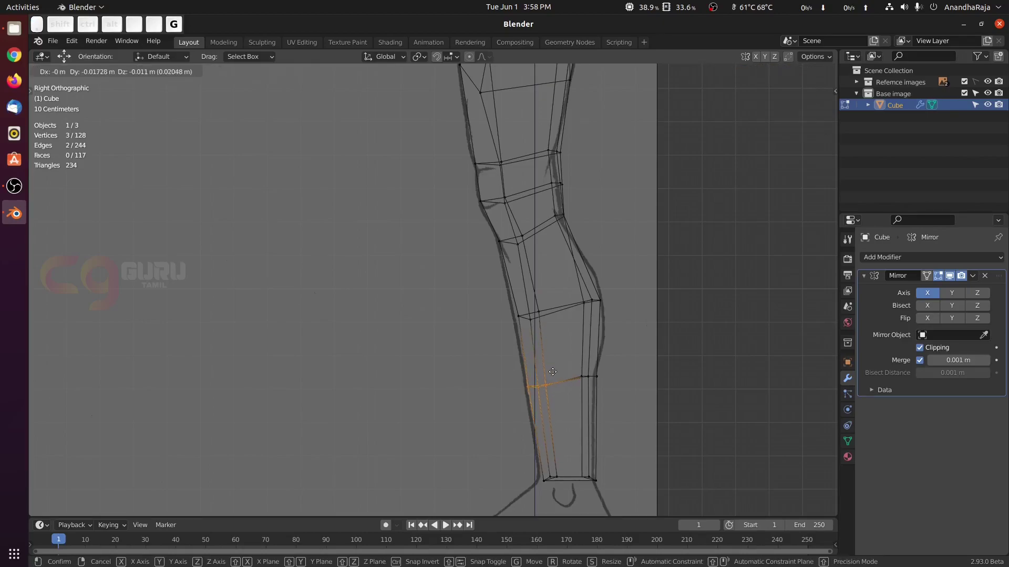
click(552, 371)
click(672, 342)
click(540, 311)
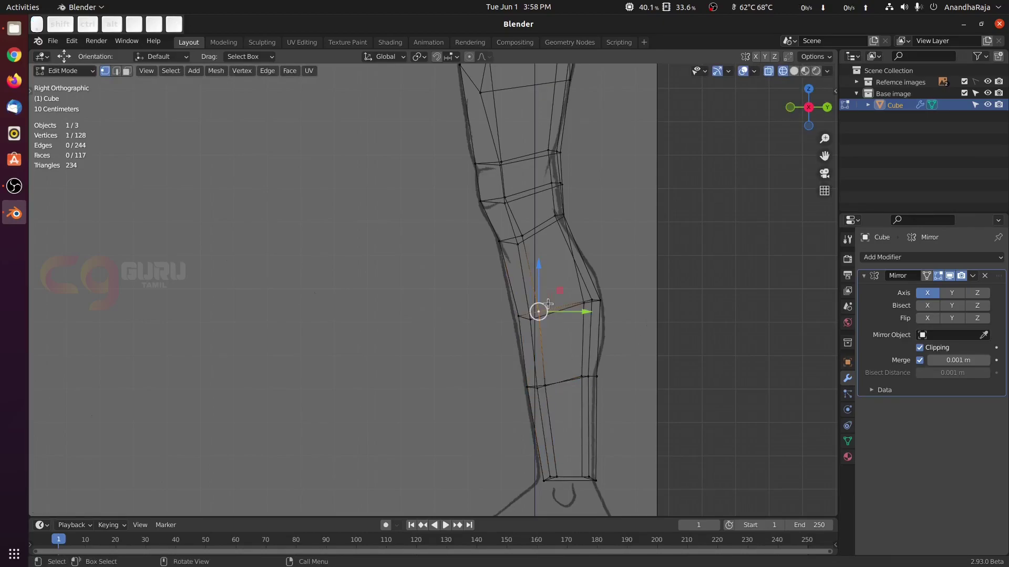
key(g)
key(Escape)
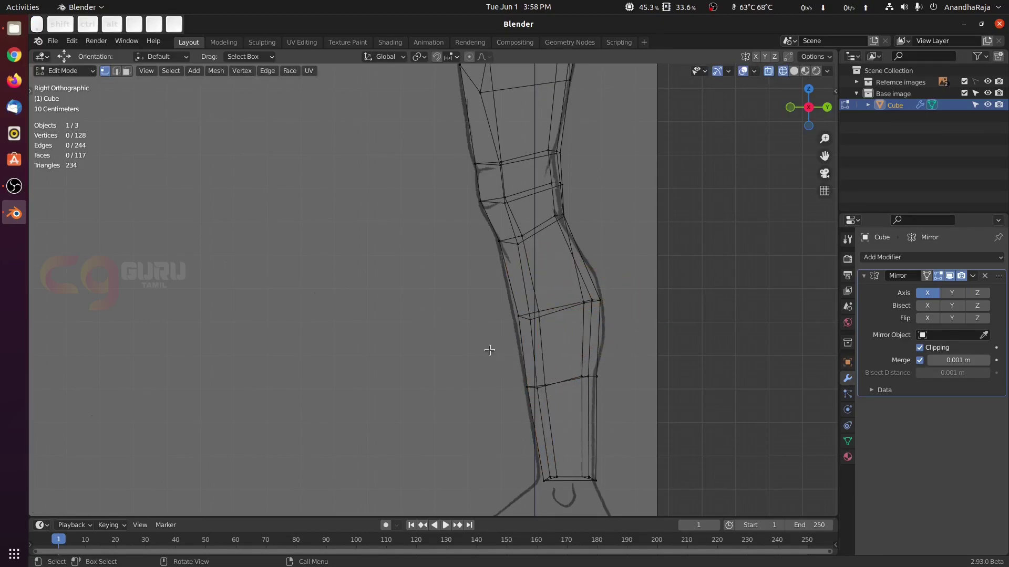
Step: Select the six front vertices of the two slanted upper-thigh loops and move them forward about 0.033 m to the front outline
drag(489, 351, 567, 295)
scroll(567, 295, up, 3)
click(537, 351)
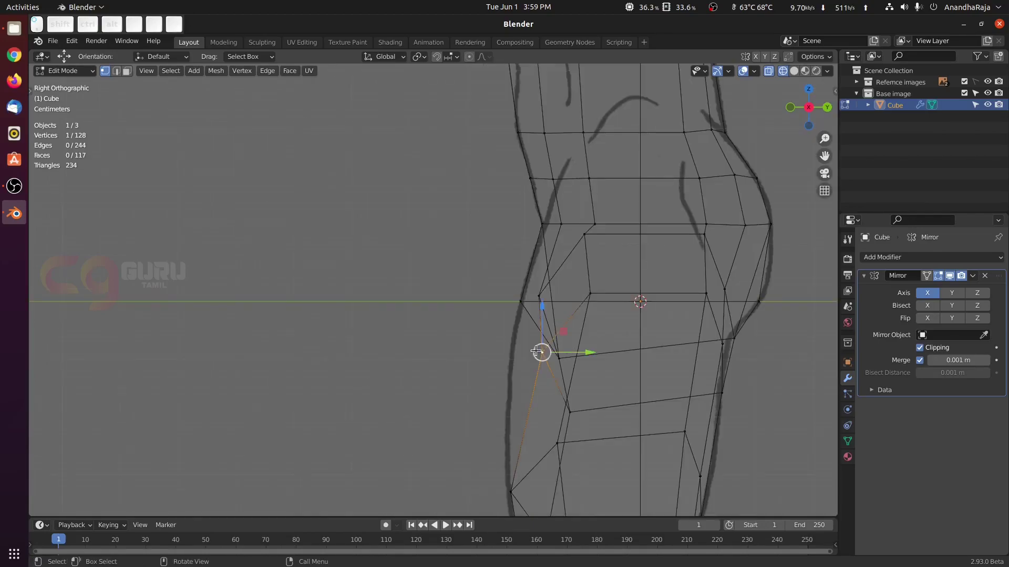
shift+click(589, 293)
shift+click(569, 413)
shift+click(541, 292)
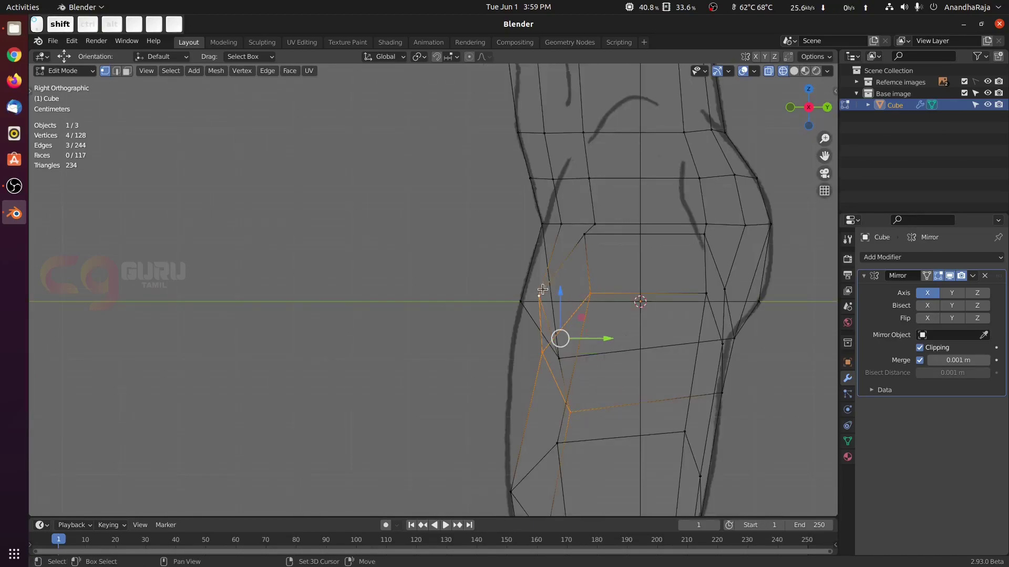
middle_drag(545, 297, 526, 309)
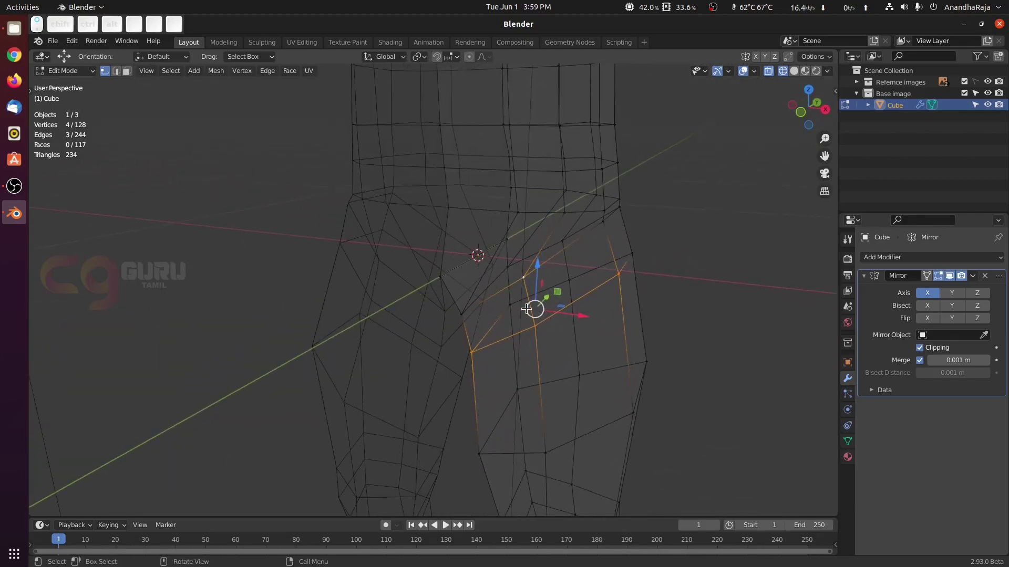
shift+click(466, 317)
shift+click(602, 221)
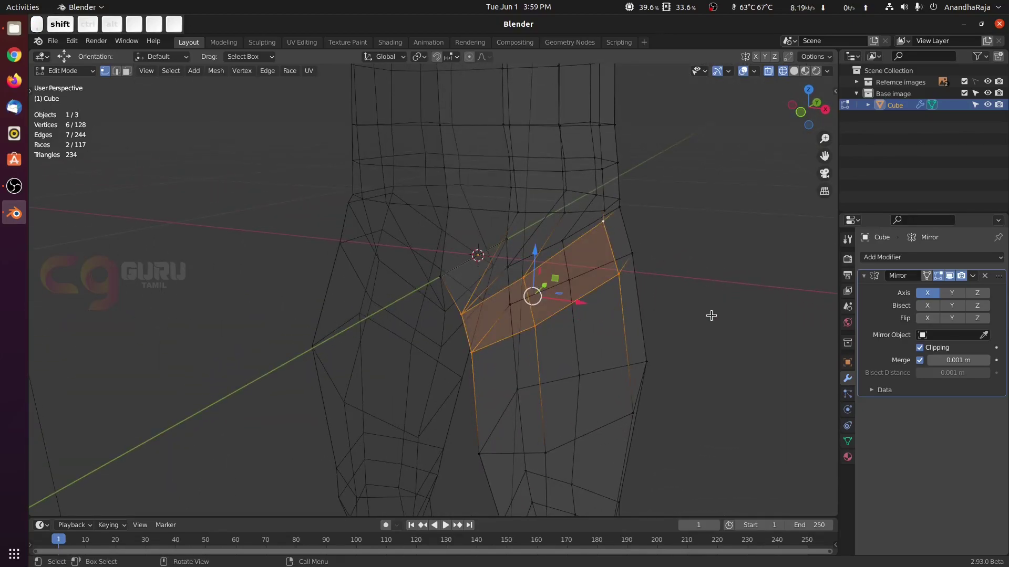
key(KP_3)
key(g)
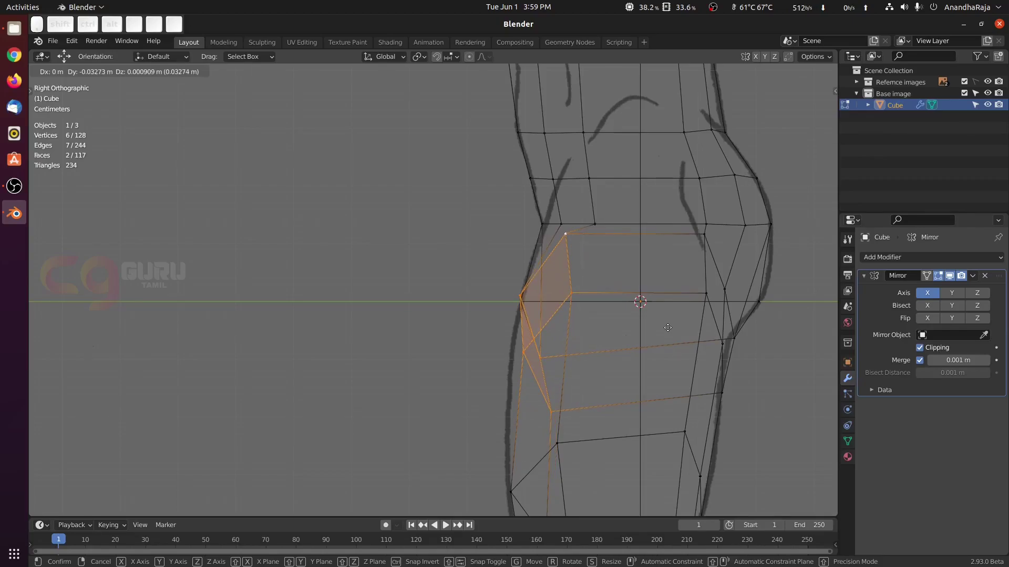
click(668, 328)
Step: Pull the inner front-thigh vertex beside the crotch forward in solid shading
middle_drag(507, 310, 518, 324)
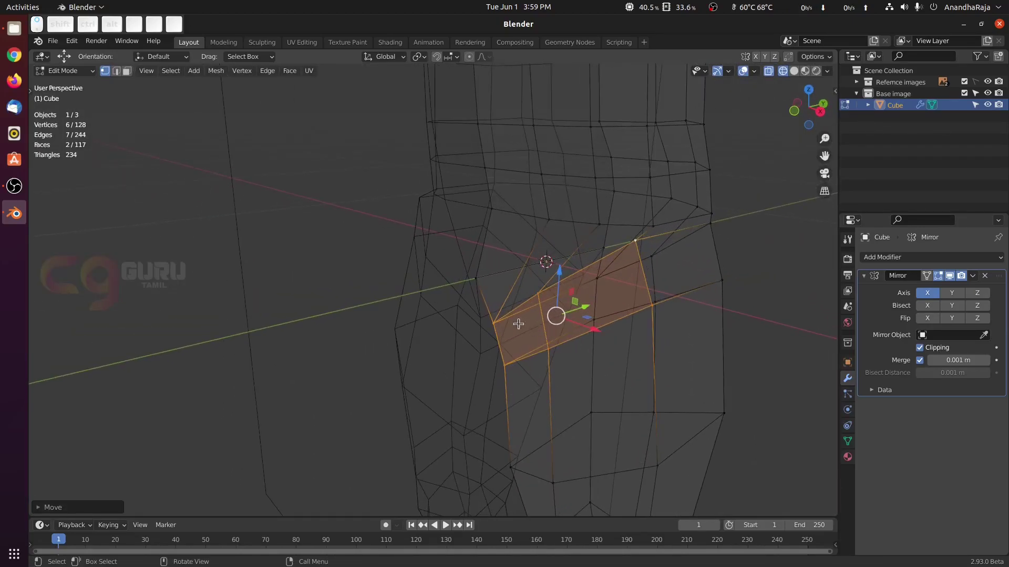
click(485, 283)
key(shift+z)
mouse_move(485, 284)
middle_down()
mouse_move(512, 273)
mouse_move(567, 286)
mouse_move(601, 308)
mouse_move(554, 306)
middle_up()
drag(307, 301, 288, 293)
middle_drag(504, 325, 379, 331)
shift+middle_drag(572, 342, 518, 342)
middle_drag(518, 342, 534, 367)
click(472, 304)
drag(505, 270, 484, 270)
Step: Move the outer hip vertex of the top thigh loop back along Y by about 0.042 m
middle_drag(484, 270, 497, 302)
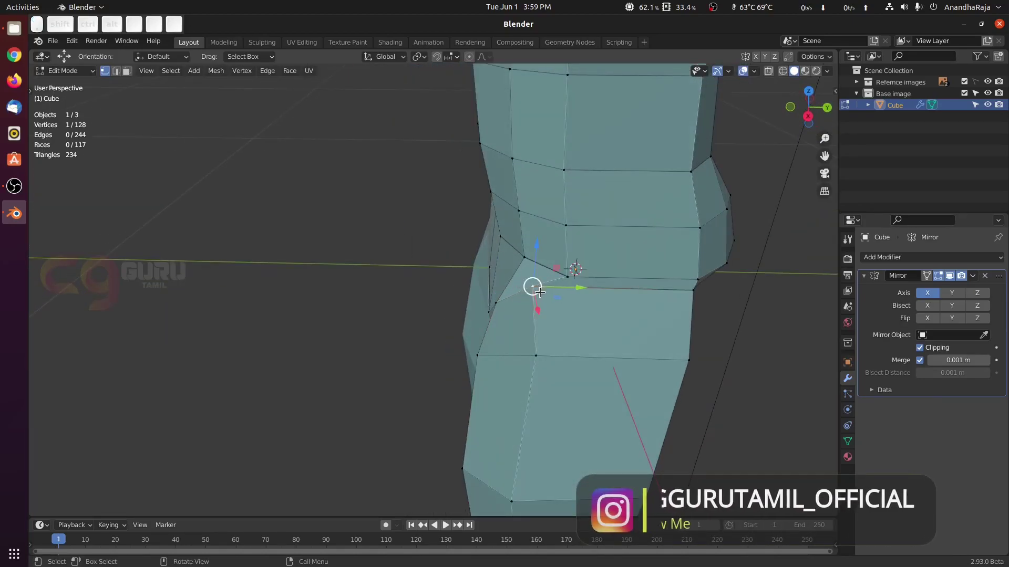
key(g)
key(y)
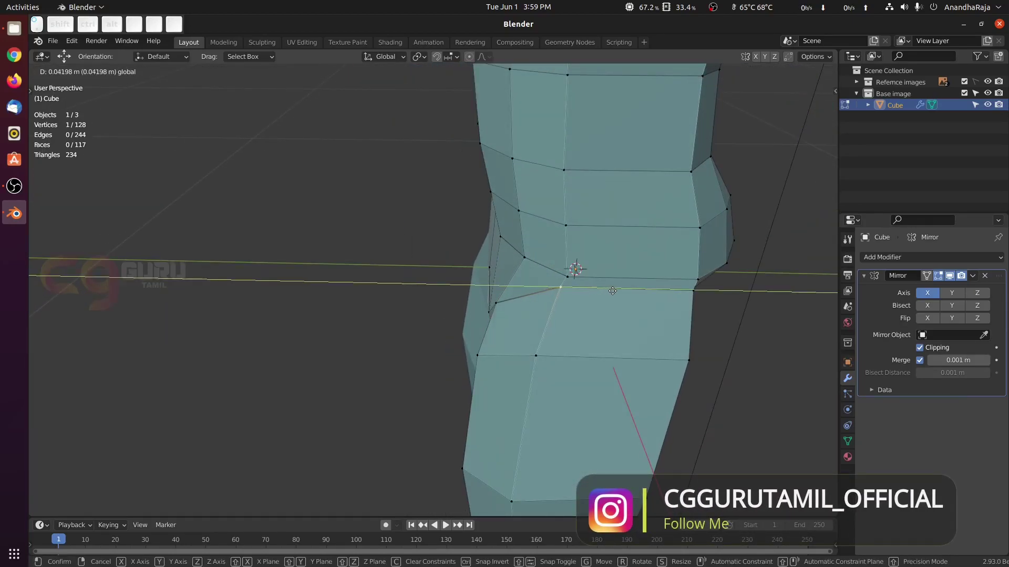
drag(612, 291, 613, 291)
middle_drag(613, 291, 533, 344)
Step: Box-select the front hip vertices in the wireframe right view and shift them along Y toward the front outline
key(KP_3)
shift+middle_drag(590, 320, 604, 249)
key(shift+z)
mouse_move(414, 319)
mouse_down()
mouse_move(463, 297)
mouse_move(470, 207)
mouse_up()
key(g)
key(y)
click(452, 267)
Step: Pull the single middle front vertex of the lower slanted thigh loop forward to round the front of the thigh
key(z)
mouse_move(494, 284)
middle_down()
mouse_move(544, 304)
mouse_move(638, 300)
middle_up()
key(shift+z)
click(432, 284)
drag(407, 277, 421, 281)
middle_drag(497, 289, 341, 308)
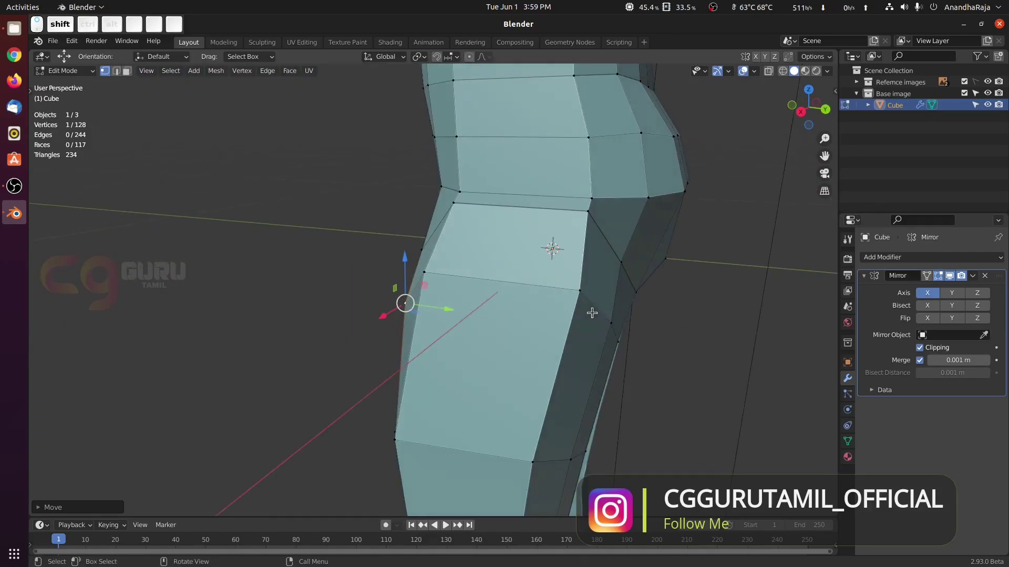
Step: Move the two rear vertices of the lower buttock slightly up and back onto the buttock outline in the right view
key(KP_3)
key(z)
click(520, 314)
click(741, 288)
scroll(740, 288, up, 1)
shift+middle_drag(740, 289, 592, 252)
scroll(583, 245, up, 1)
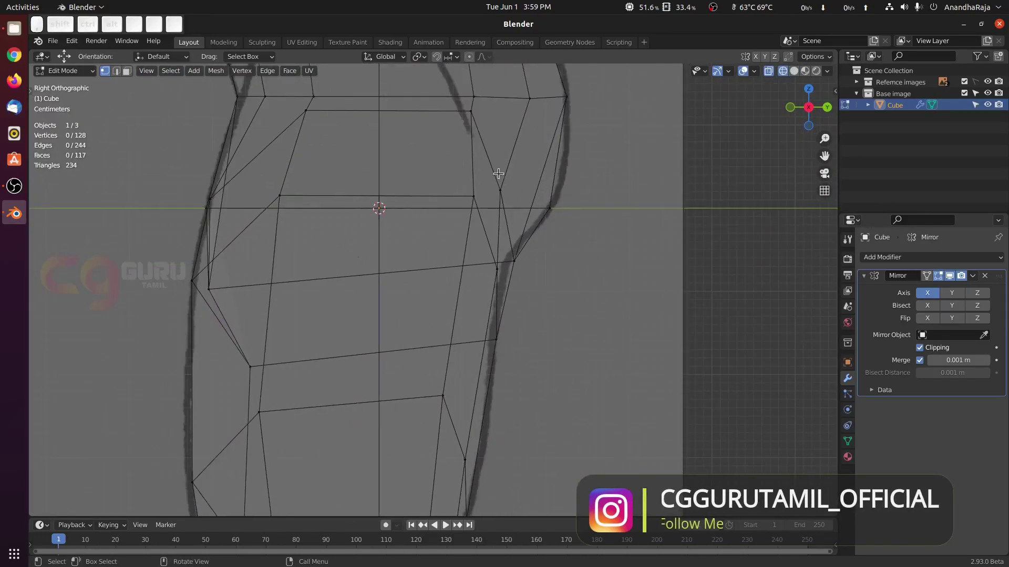
drag(497, 159, 572, 220)
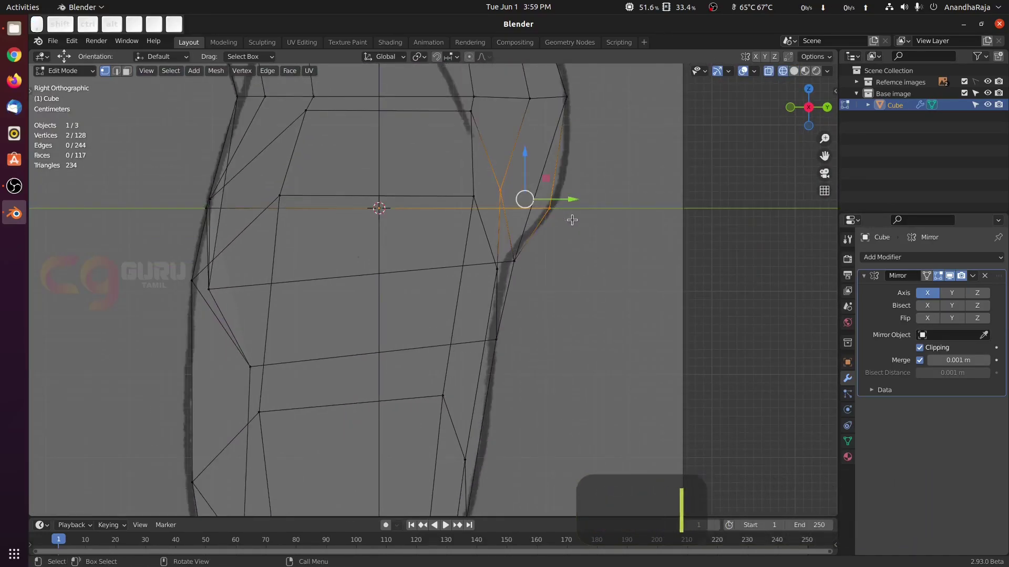
key(g)
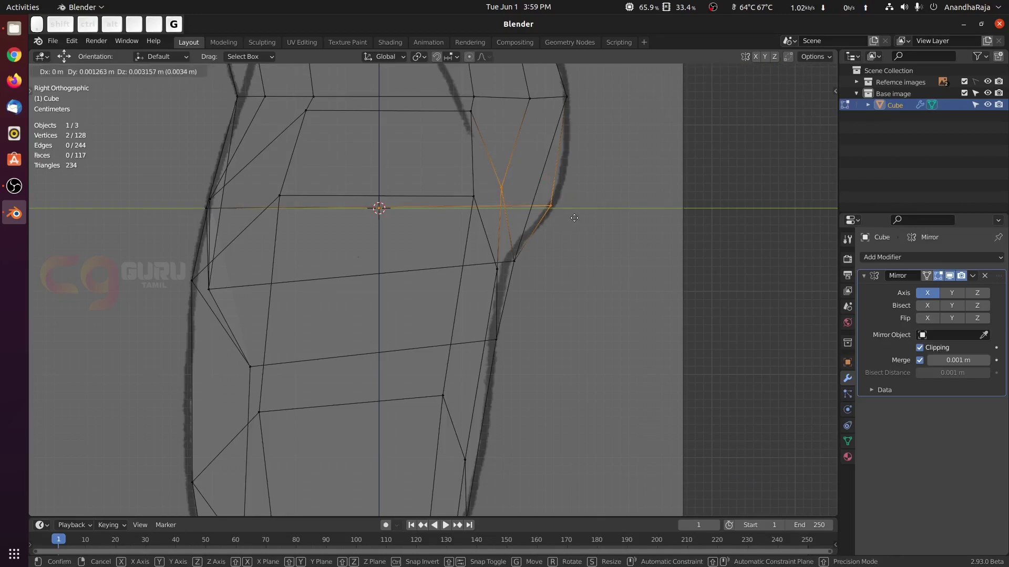
click(577, 212)
Step: Check the legs against the front blueprint in solid shading, ending at the foot in the wireframe right view
scroll(661, 257, down, 4)
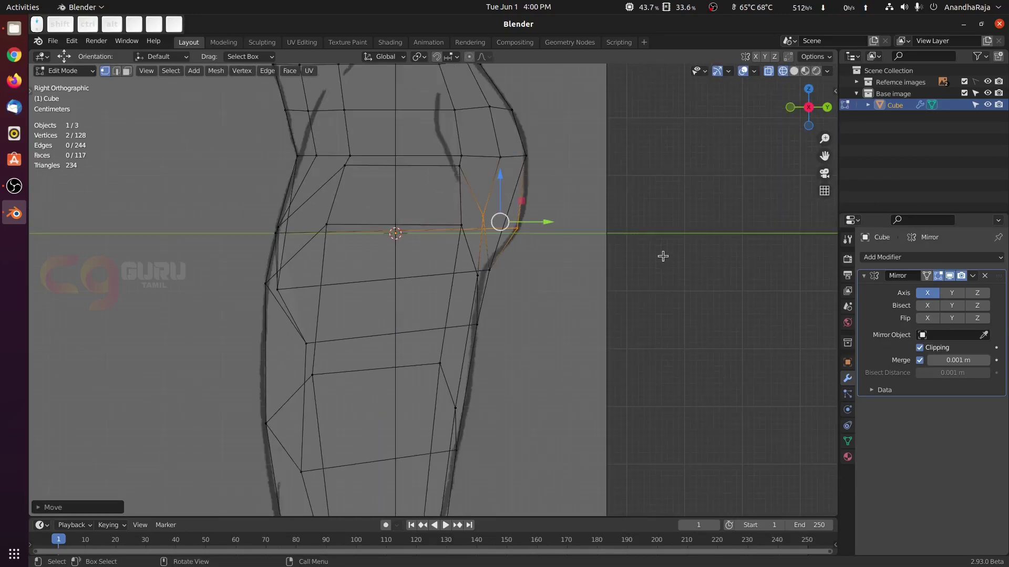
mouse_move(660, 254)
shift+middle_down()
mouse_move(631, 286)
mouse_move(525, 291)
mouse_move(592, 286)
mouse_move(578, 368)
mouse_move(540, 340)
mouse_move(629, 435)
mouse_move(597, 434)
mouse_move(583, 251)
shift+middle_up()
key(shift+z)
key(KP_1)
shift+scroll(583, 250, down, 5)
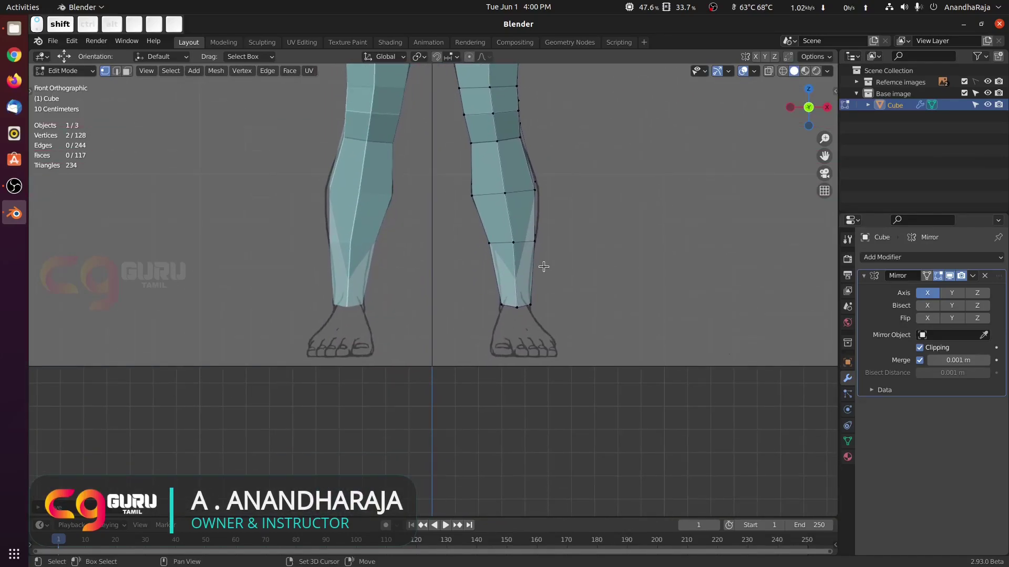
key(KP_3)
shift+middle_drag(532, 345, 614, 279)
scroll(584, 298, up, 3)
key(z)
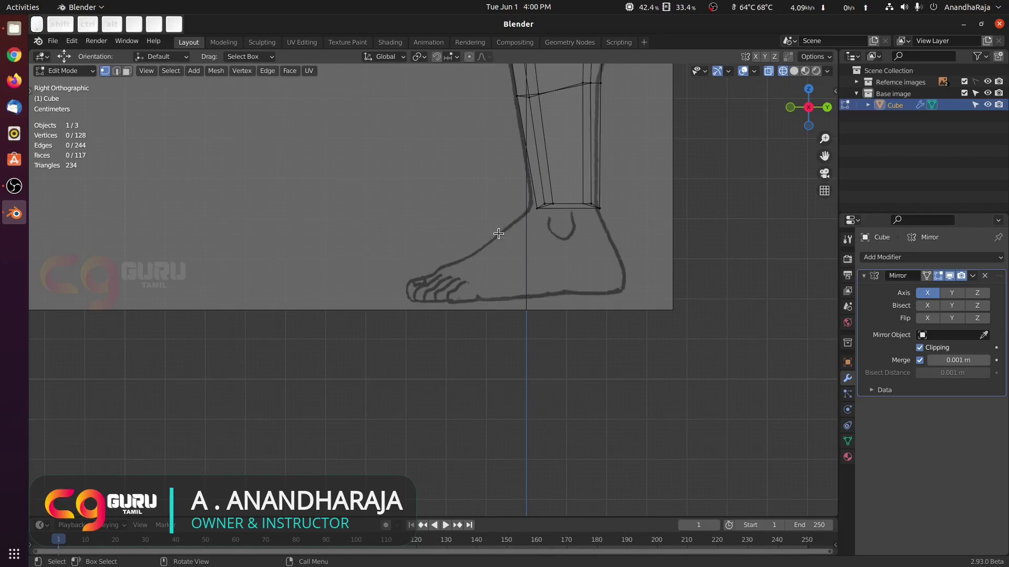
Step: Flatten the six-vertex loop at the ankle end by scaling it to 0 along Z
drag(498, 233, 676, 181)
shift+middle_drag(655, 232, 526, 311)
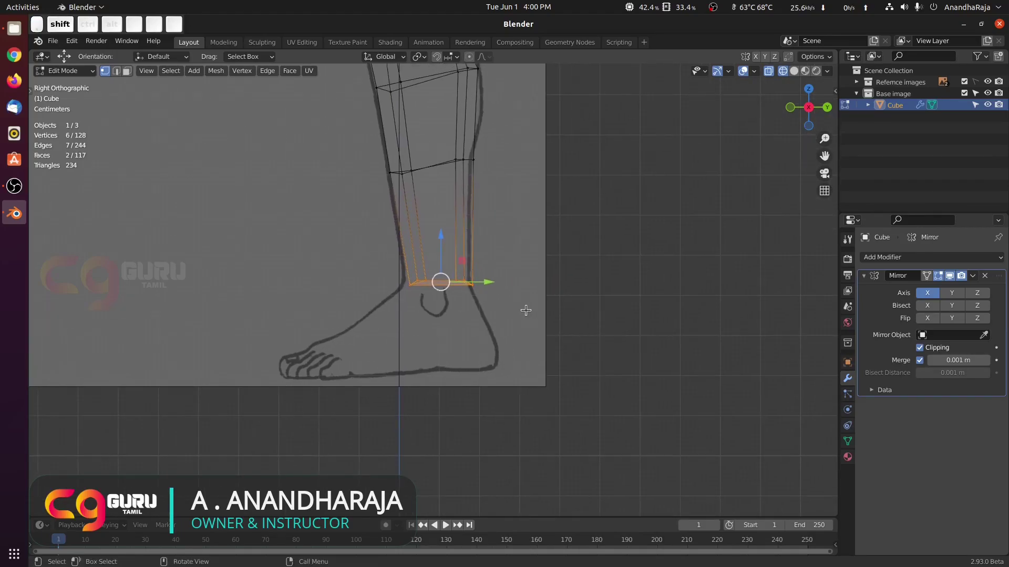
scroll(526, 310, up, 3)
key(s)
key(z)
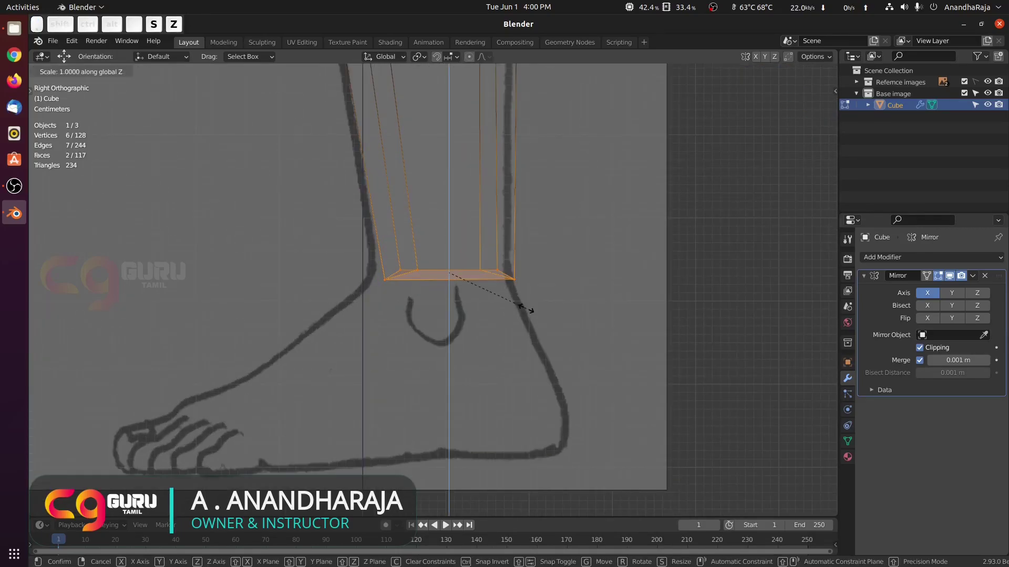
key(0)
key(KP_Enter)
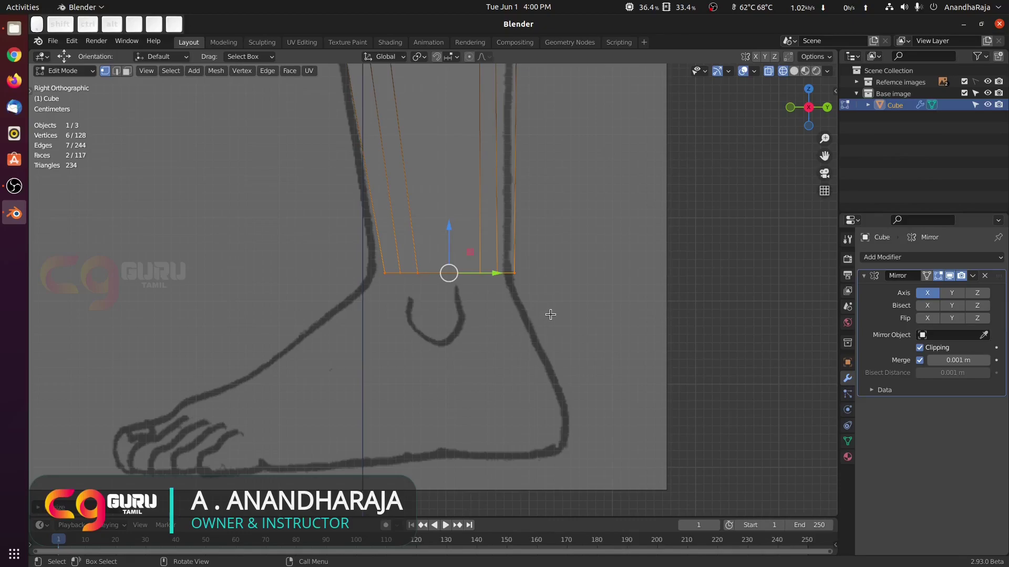
Step: Extrude the ankle end straight down along Z twice, first to mid-heel height and again to the sole line
key(e)
key(z)
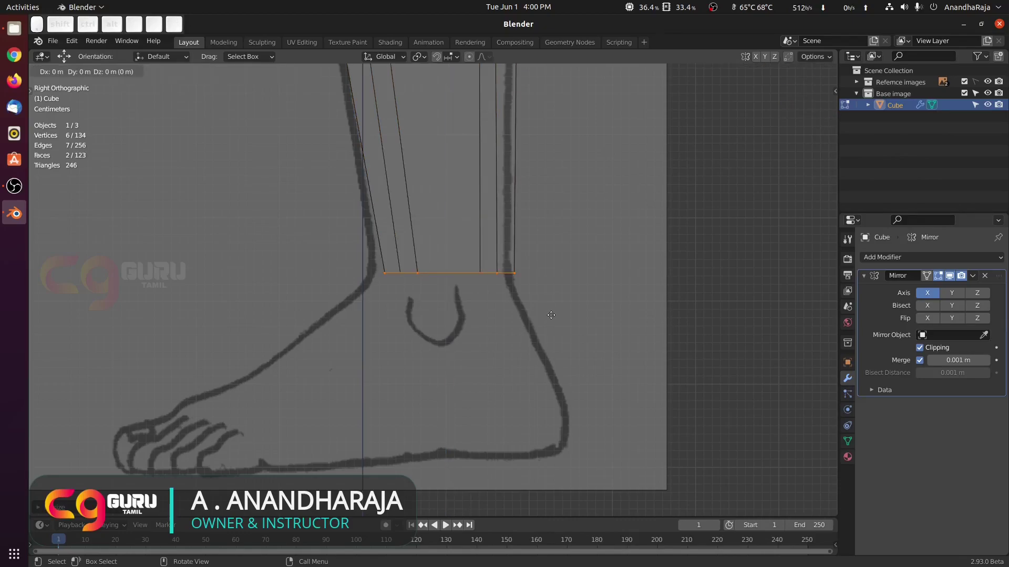
key(z)
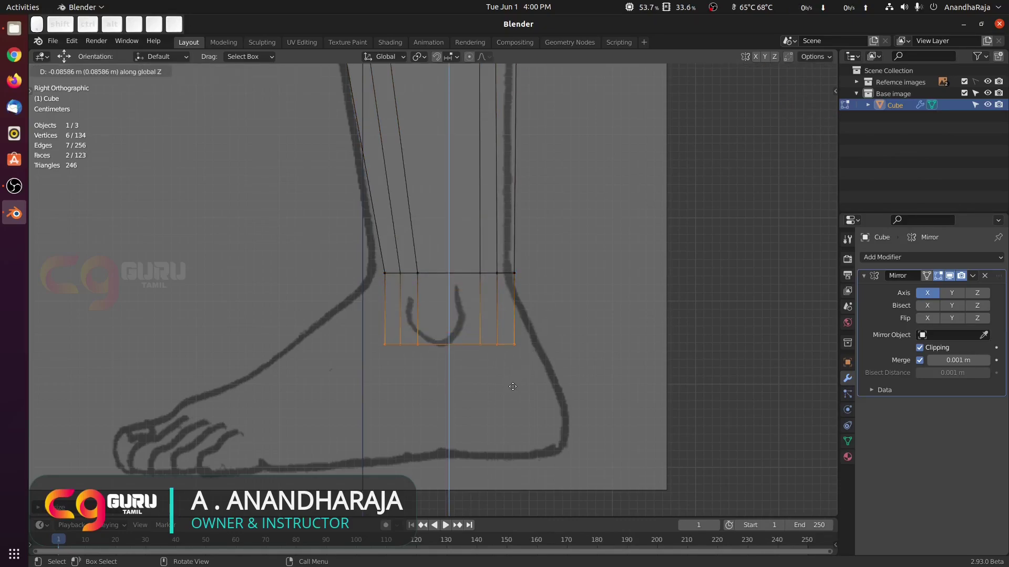
click(478, 420)
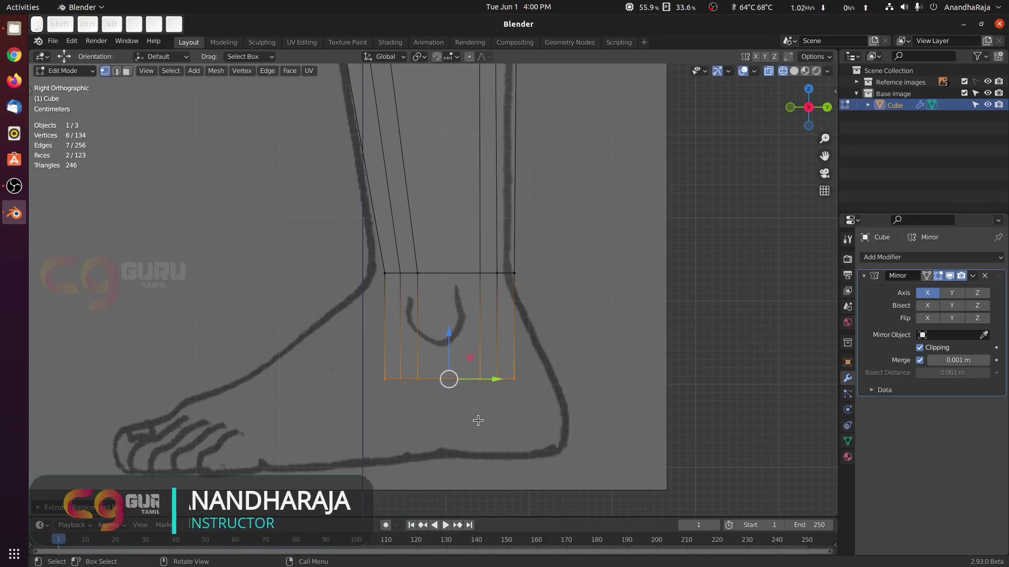
key(e)
key(z)
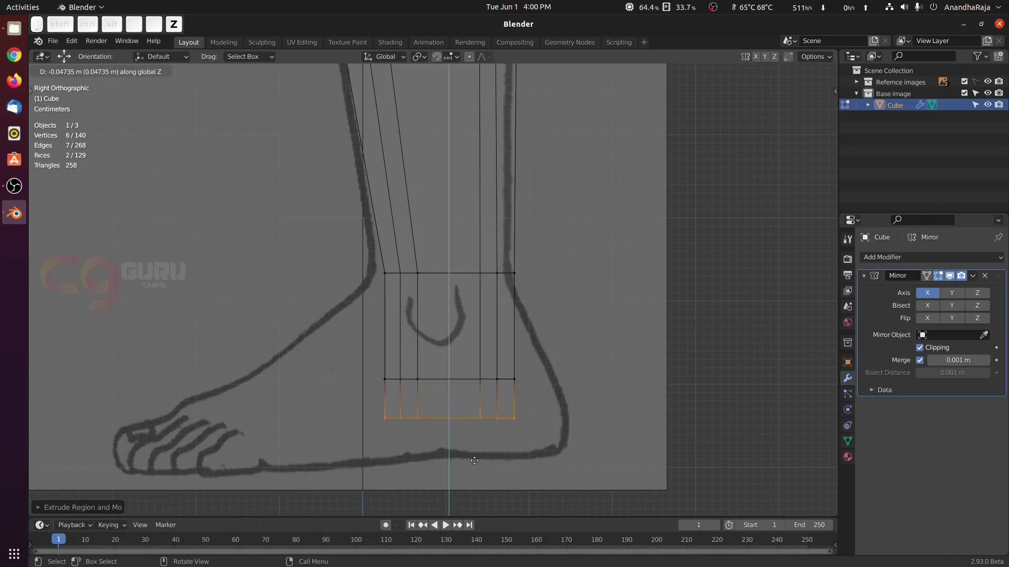
click(472, 498)
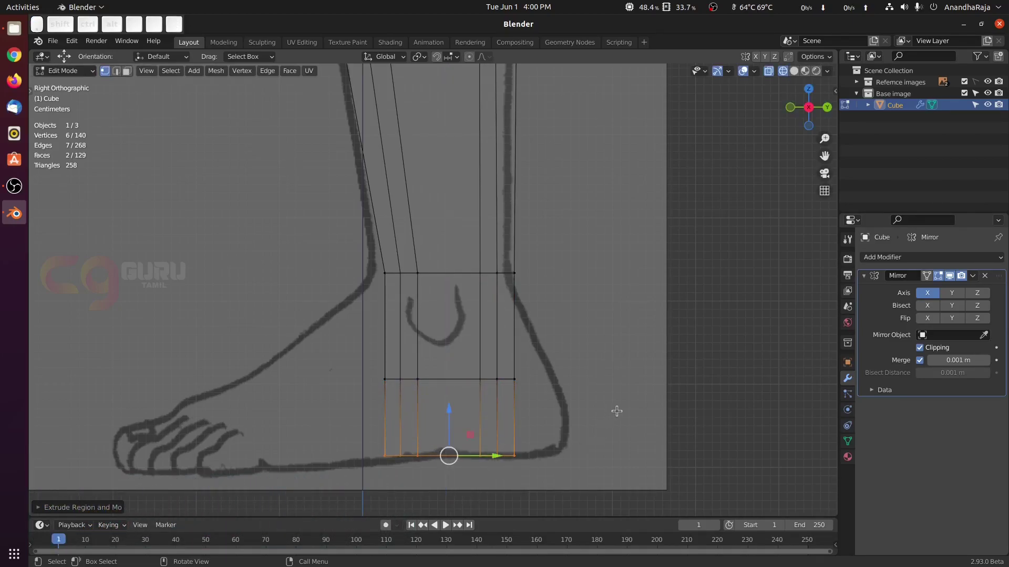
Step: Select the two front faces of the lowest foot segment and extrude them forward along Y about 0.33 m to the toe tips
middle_drag(617, 410, 674, 400)
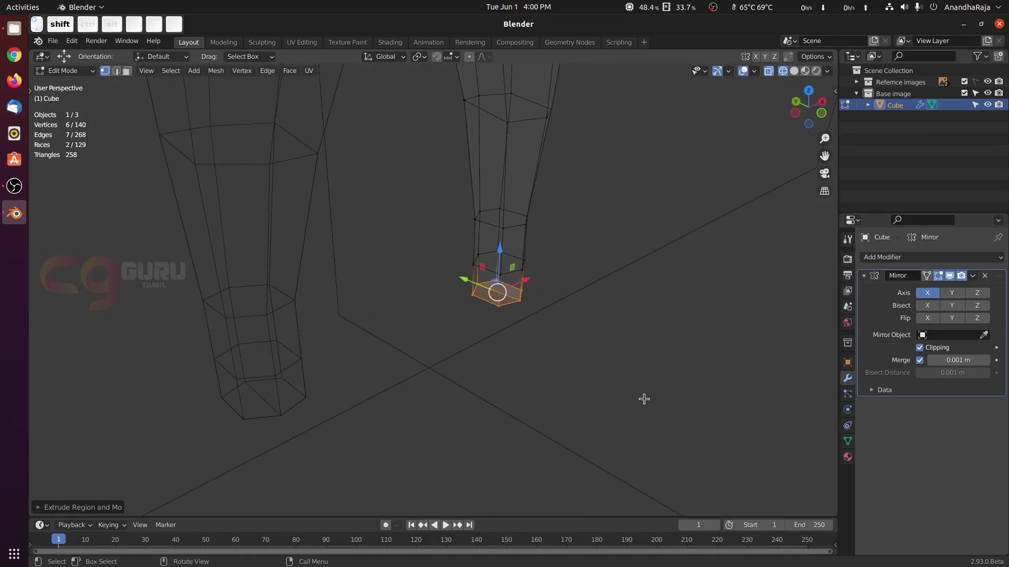
click(643, 398)
scroll(598, 349, up, 2)
shift+middle_drag(585, 343, 533, 442)
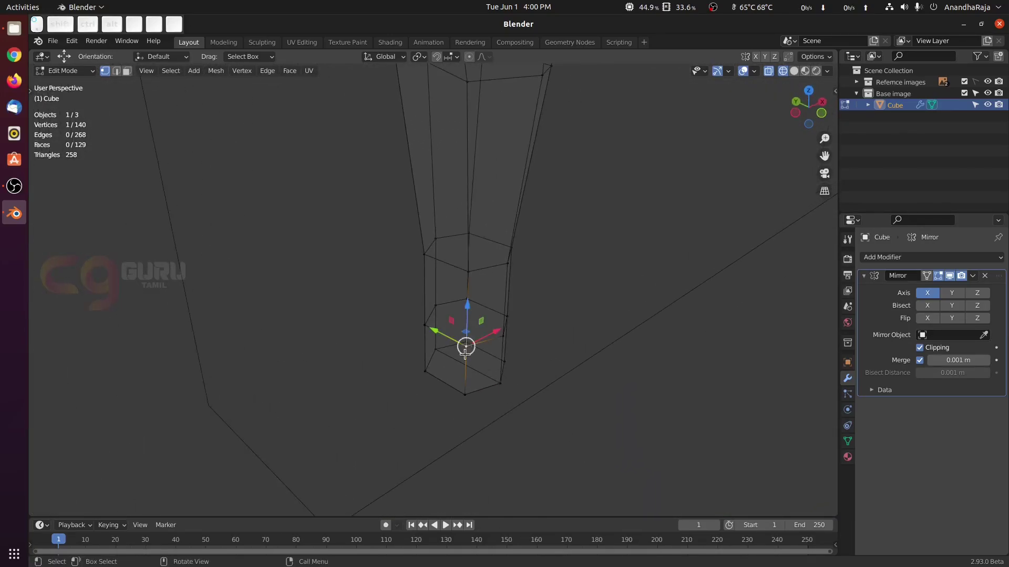
shift+click(469, 399)
shift+click(502, 345)
shift+click(503, 382)
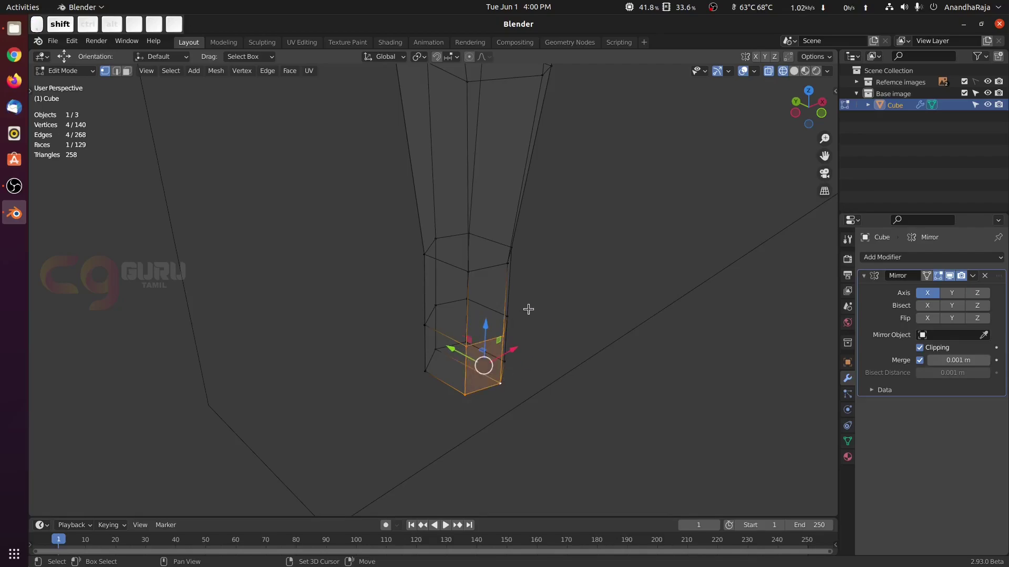
shift+click(517, 314)
shift+click(534, 367)
key(KP_3)
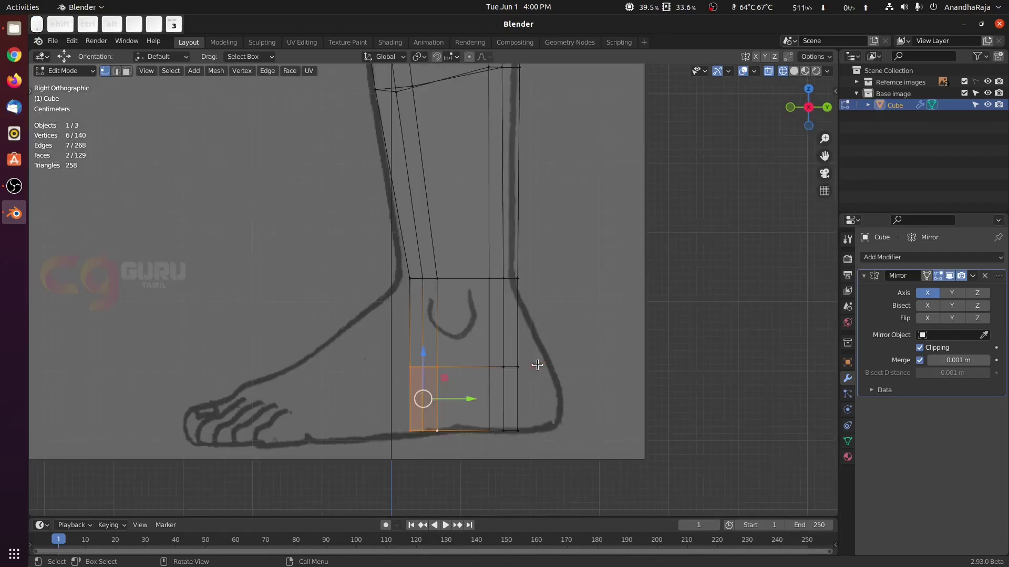
shift+middle_drag(337, 291, 522, 264)
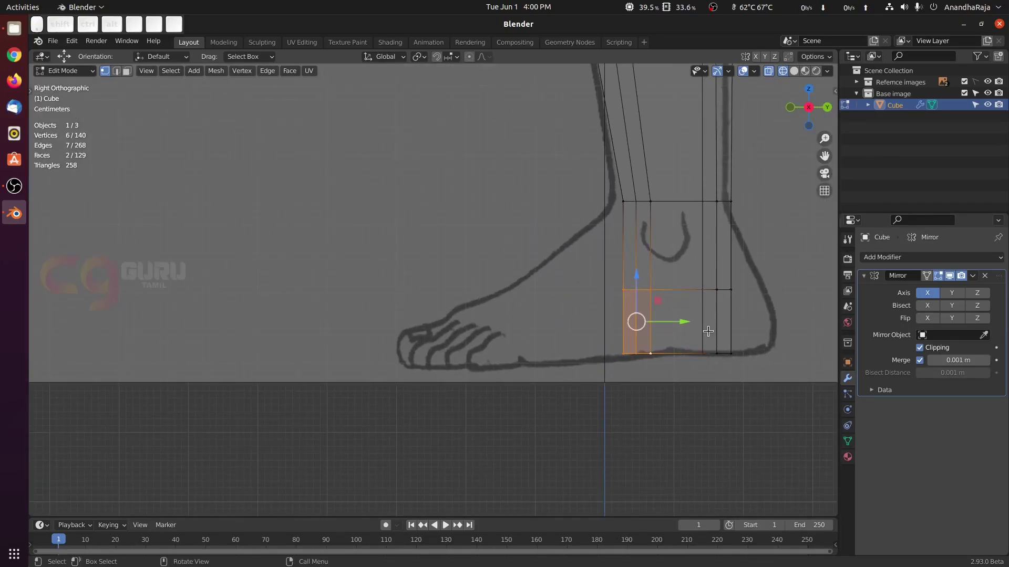
key(e)
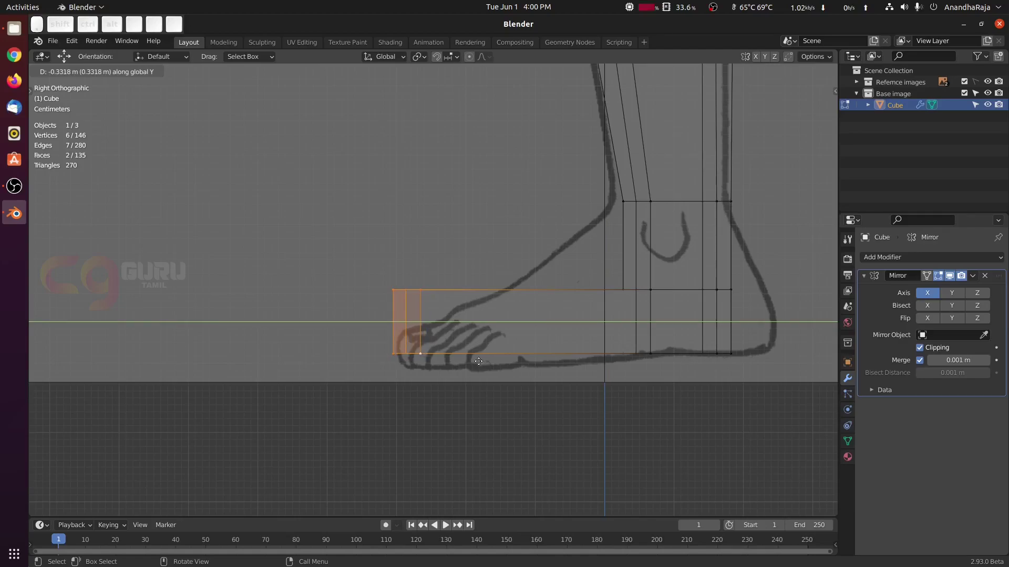
click(478, 362)
Step: Lower the three top vertices of the toe end to the top of the toes in the side blueprint
drag(318, 223, 471, 300)
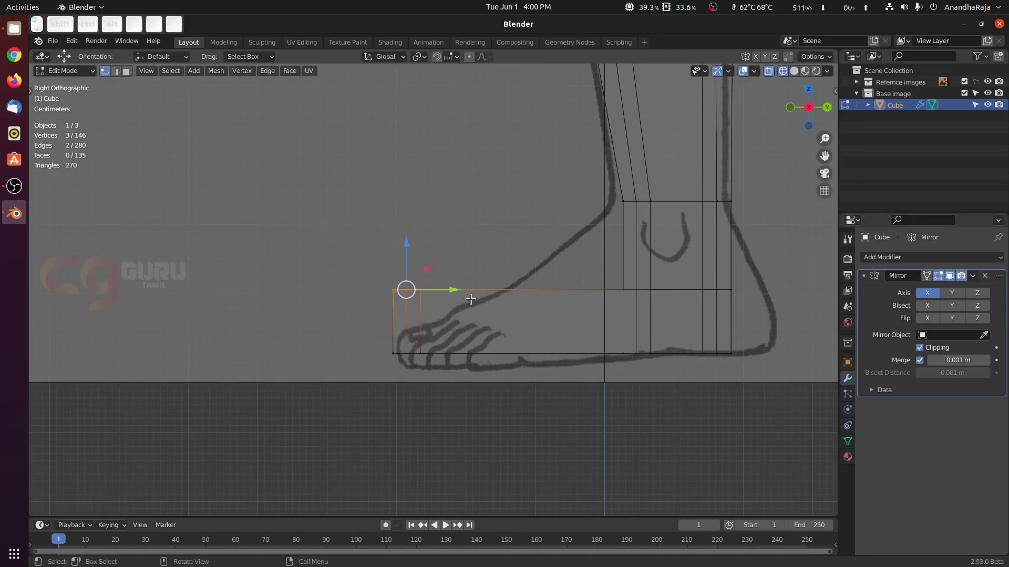
drag(408, 250, 400, 293)
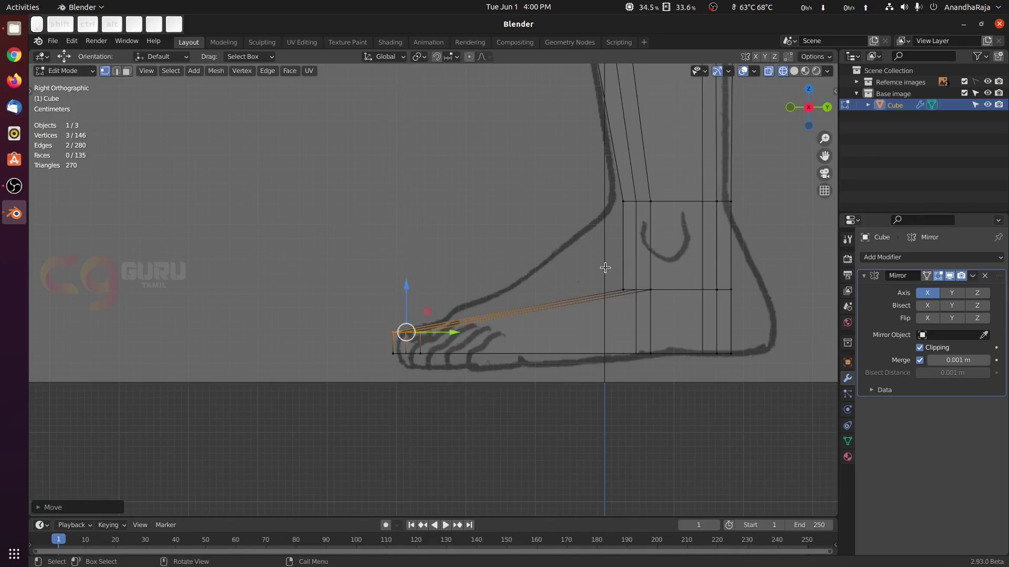
click(599, 266)
Step: Select the three vertices where the top of the foot meets the front of the ankle
drag(569, 235, 666, 313)
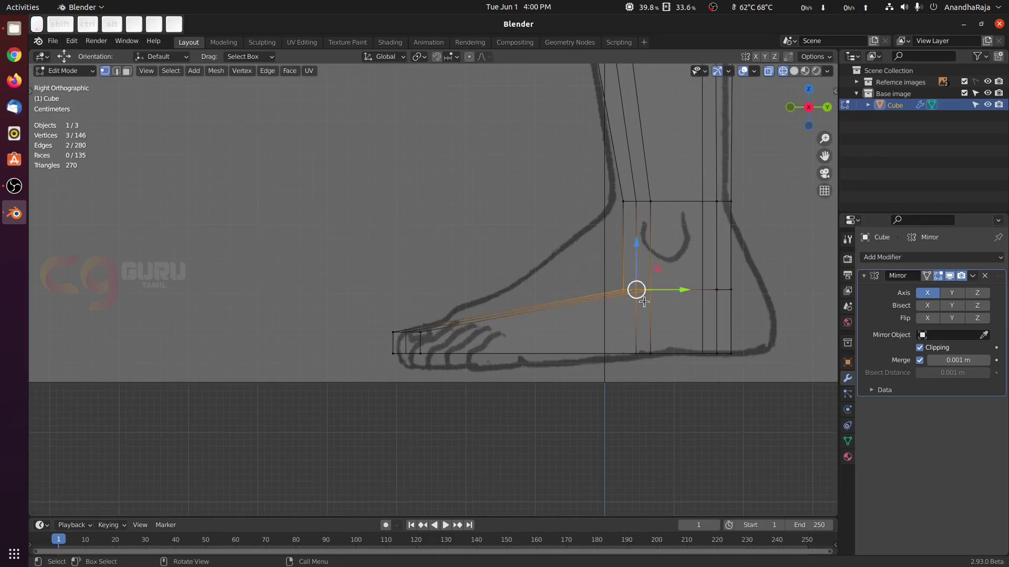
Step: Add three evenly spaced loop cuts across the foot between the ankle and the toes
click(518, 266)
key(ctrl+r)
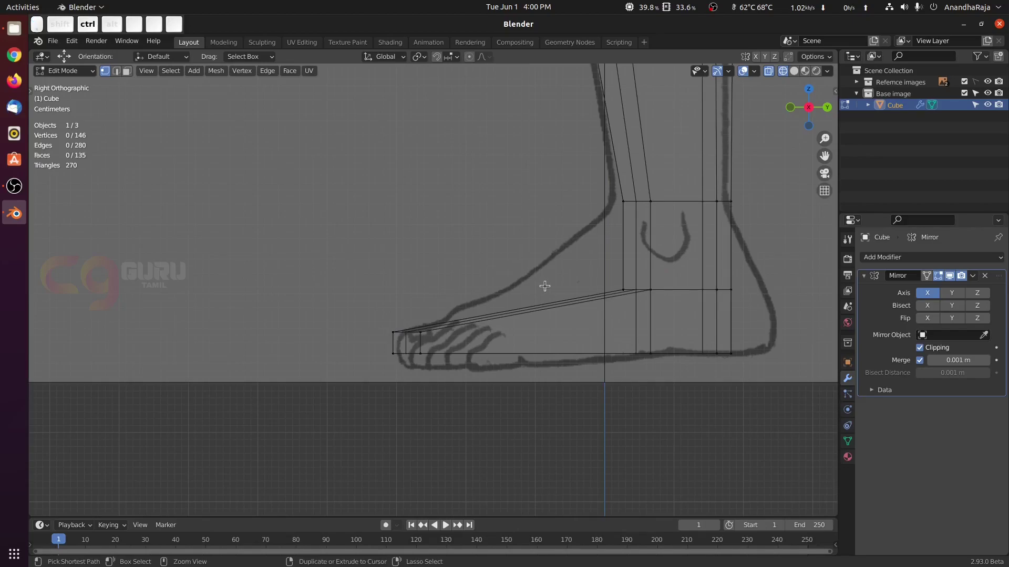
scroll(546, 286, up, 2)
click(545, 285)
right_click(546, 286)
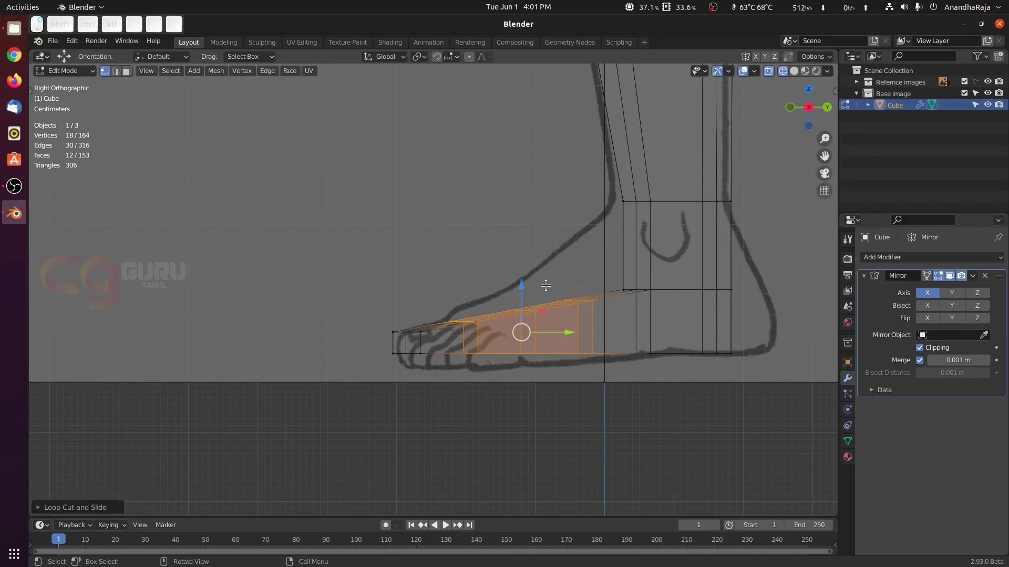
Step: Move the upper vertices of the front ankle edge and the nearest new loop up and forward onto the instep outline
click(551, 245)
drag(576, 259, 686, 317)
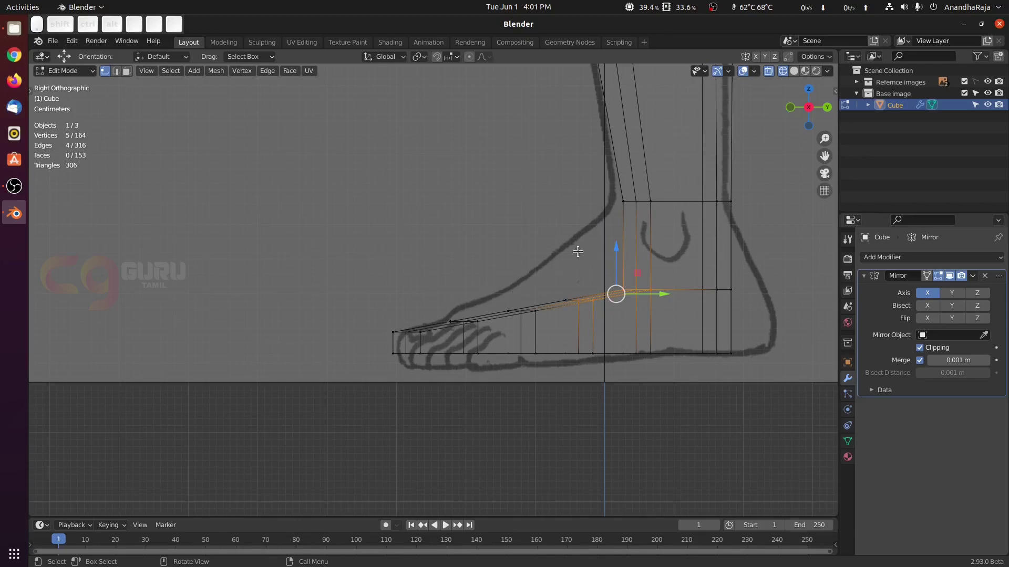
click(603, 248)
drag(604, 251, 601, 218)
click(520, 240)
drag(552, 286, 598, 315)
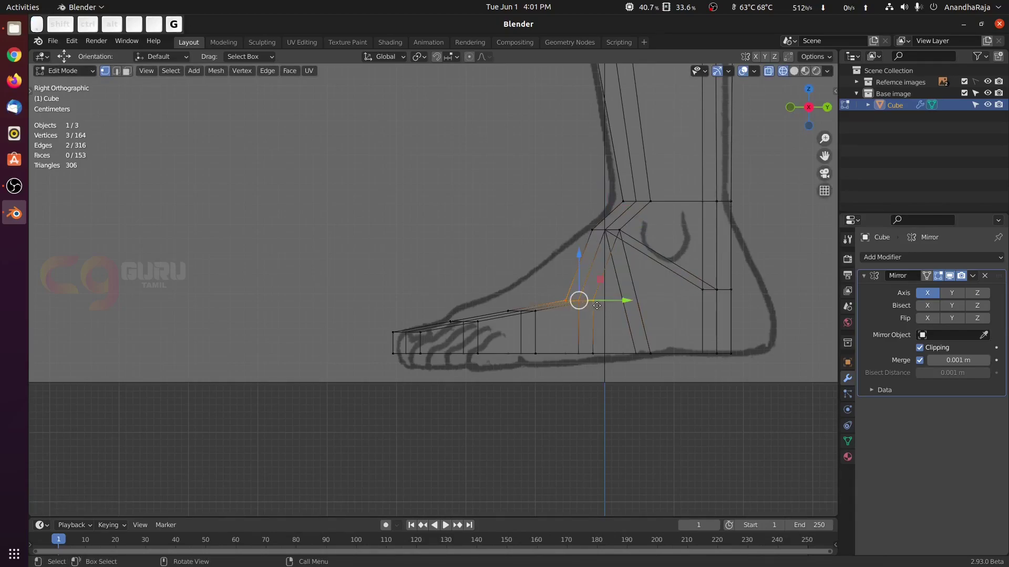
key(g)
click(575, 273)
Step: Move the upper vertices of the two foot loops nearest the toes up onto the reference outline
click(497, 244)
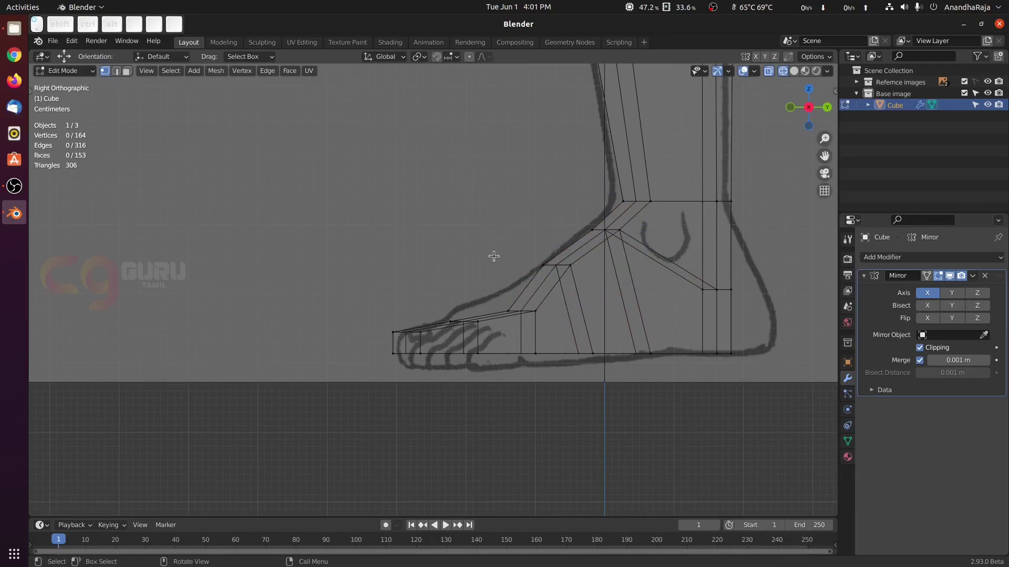
drag(495, 270, 534, 322)
key(g)
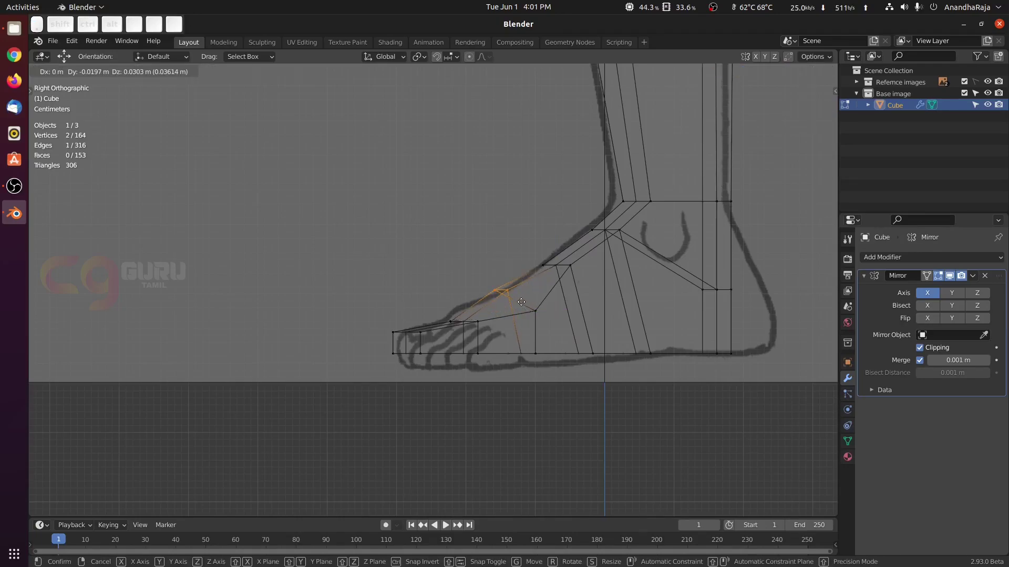
shift+click(534, 317)
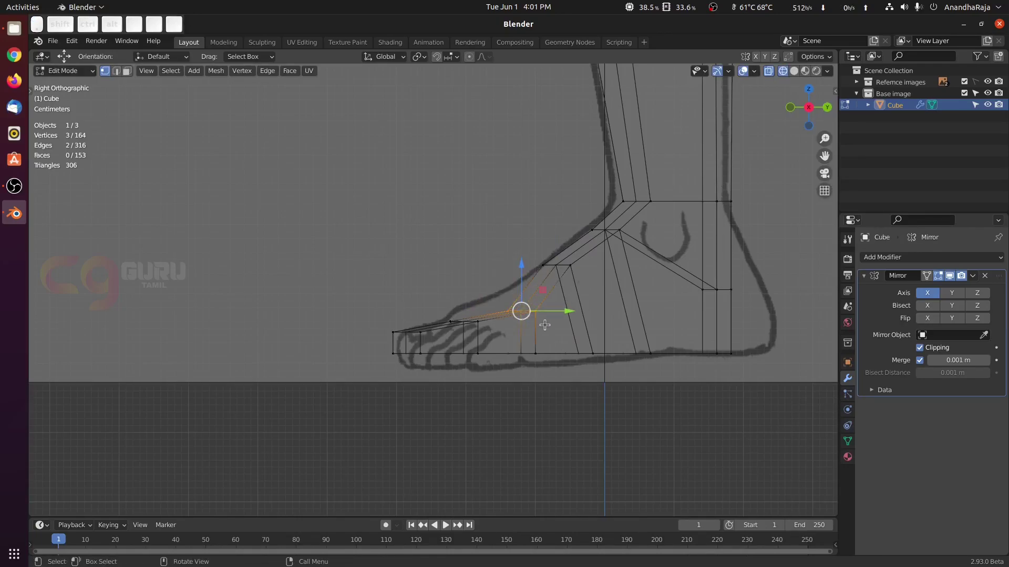
key(g)
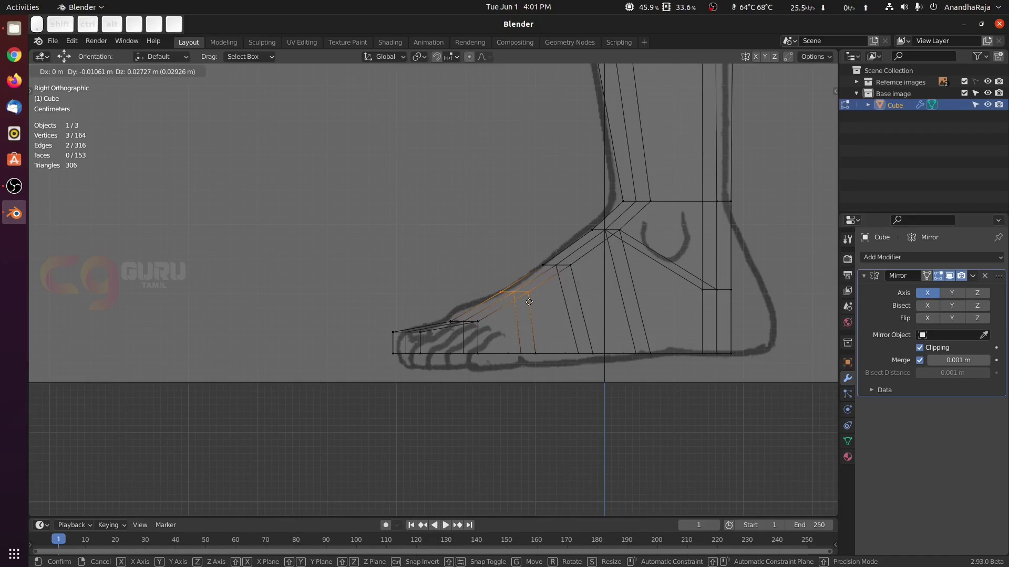
click(526, 299)
drag(439, 294, 482, 336)
key(g)
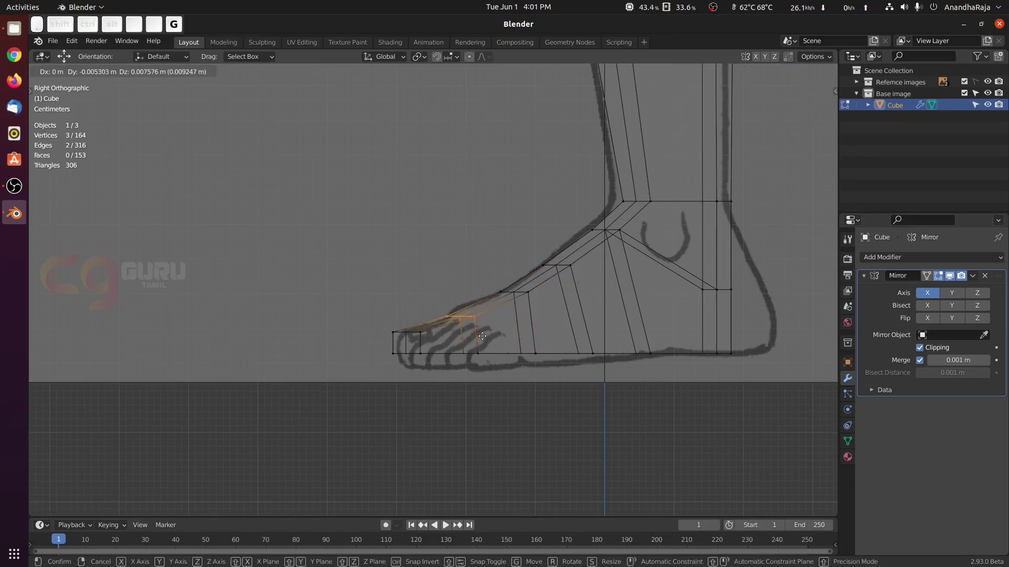
click(482, 339)
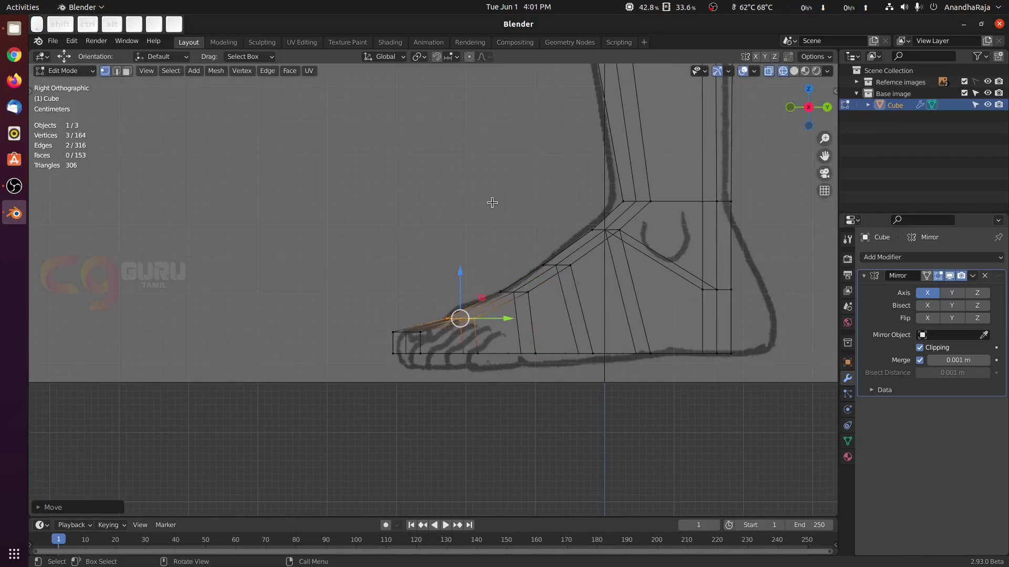
Step: Move the three rear vertices above the heel backward along Y toward the heel outline
click(502, 204)
drag(694, 267, 742, 329)
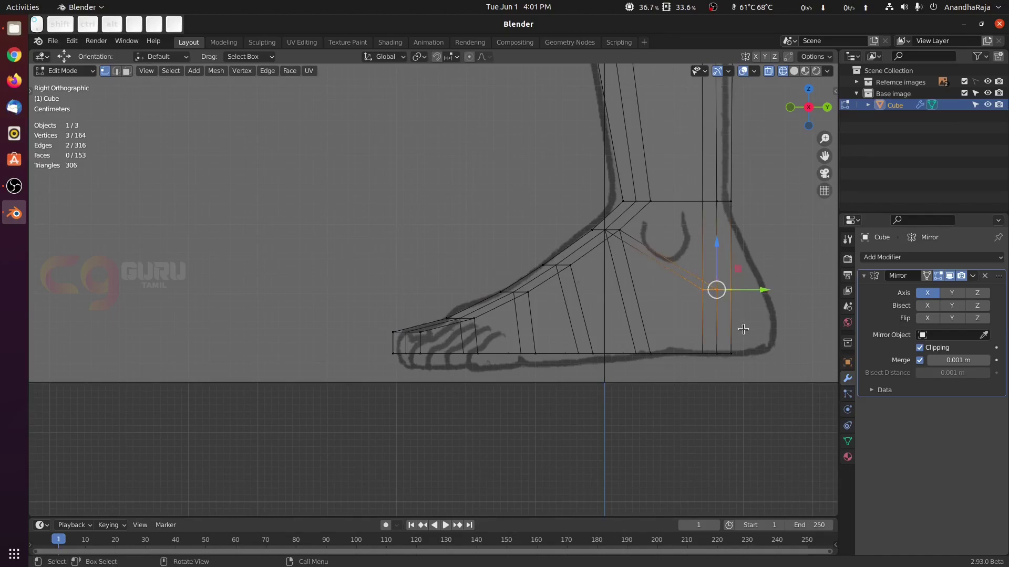
drag(763, 288, 793, 291)
Step: Switch the viewport to solid shading and clear the selection on the foot
key(z)
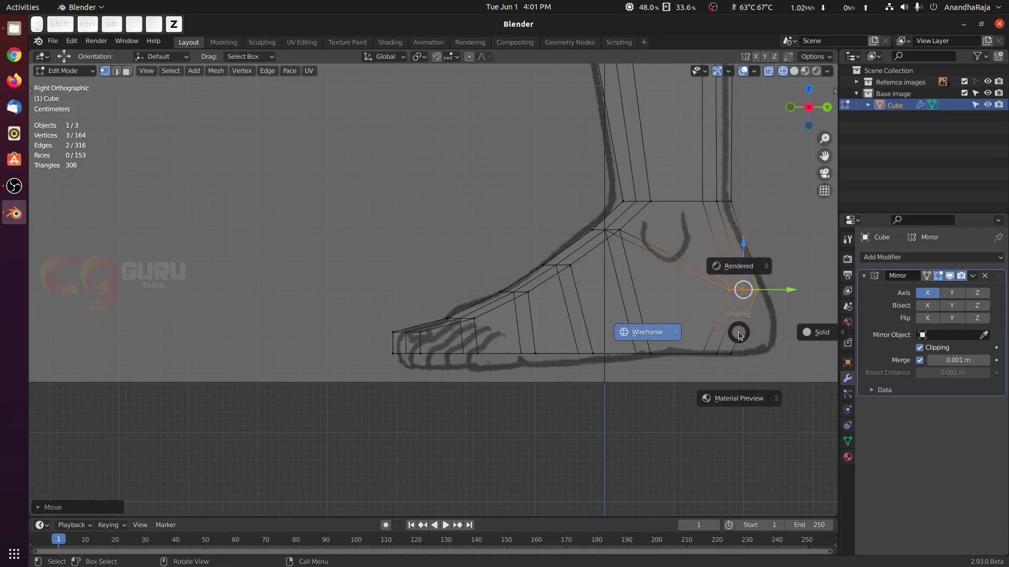
click(639, 332)
scroll(578, 331, down, 4)
key(z)
click(757, 313)
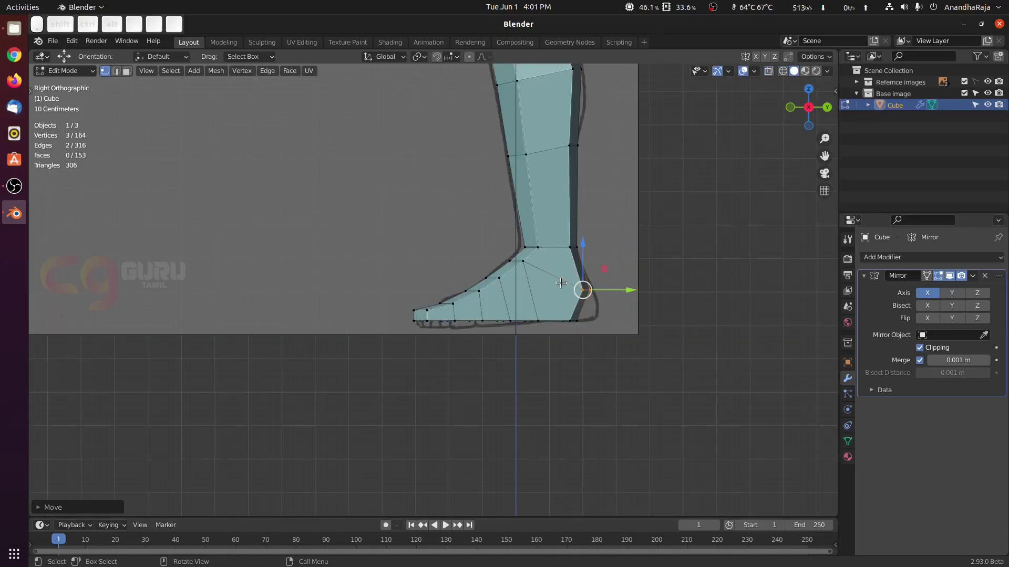
mouse_move(683, 323)
middle_down()
mouse_move(503, 329)
mouse_move(497, 313)
mouse_move(540, 281)
mouse_move(412, 279)
mouse_move(578, 305)
mouse_move(573, 254)
middle_up()
scroll(604, 294, up, 4)
click(689, 440)
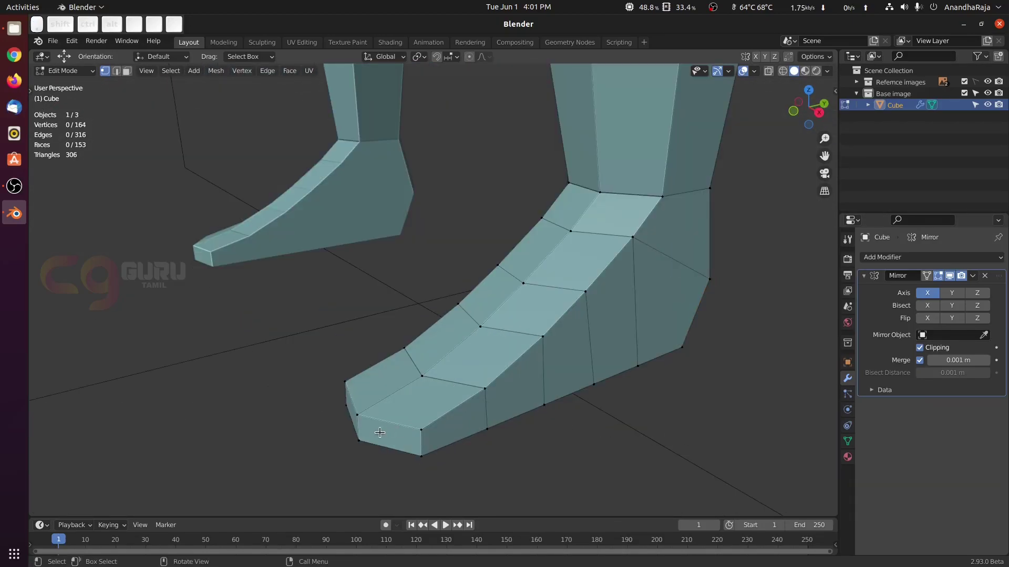
Step: Select the middle vertices of the toe end, grow the selection over the front of the foot, and widen it along X
middle_drag(379, 436, 411, 417)
click(474, 387)
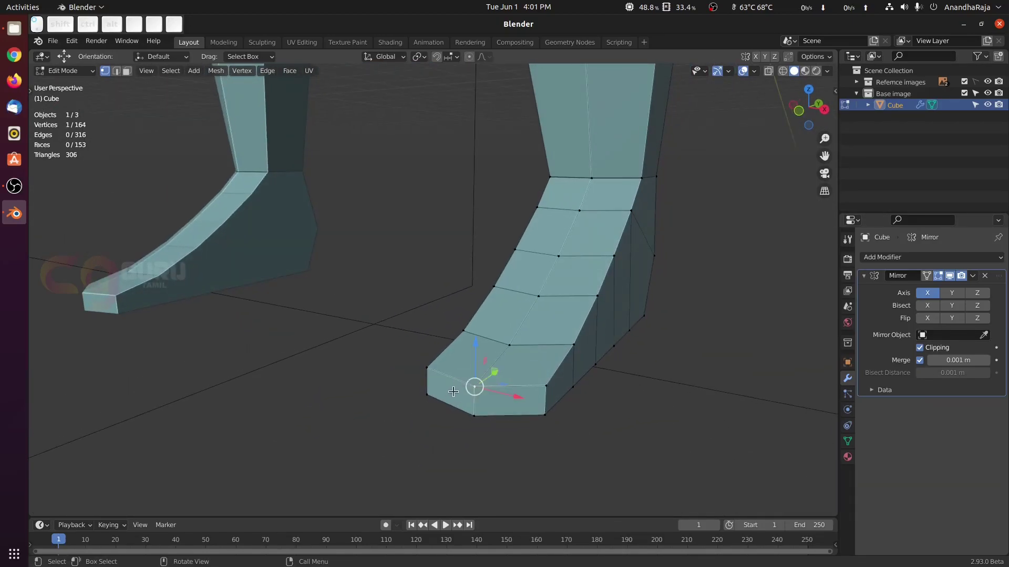
shift+click(474, 416)
key(ctrl+KP_Add)
key(ctrl+KP_Add)
key(ctrl+KP_Add)
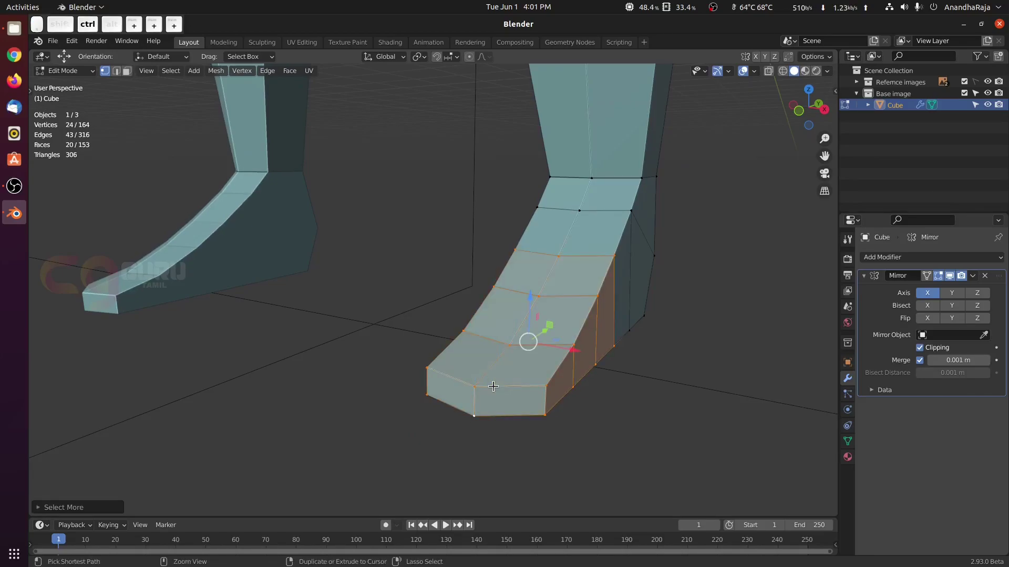
middle_drag(683, 324, 510, 214)
middle_drag(620, 253, 617, 278)
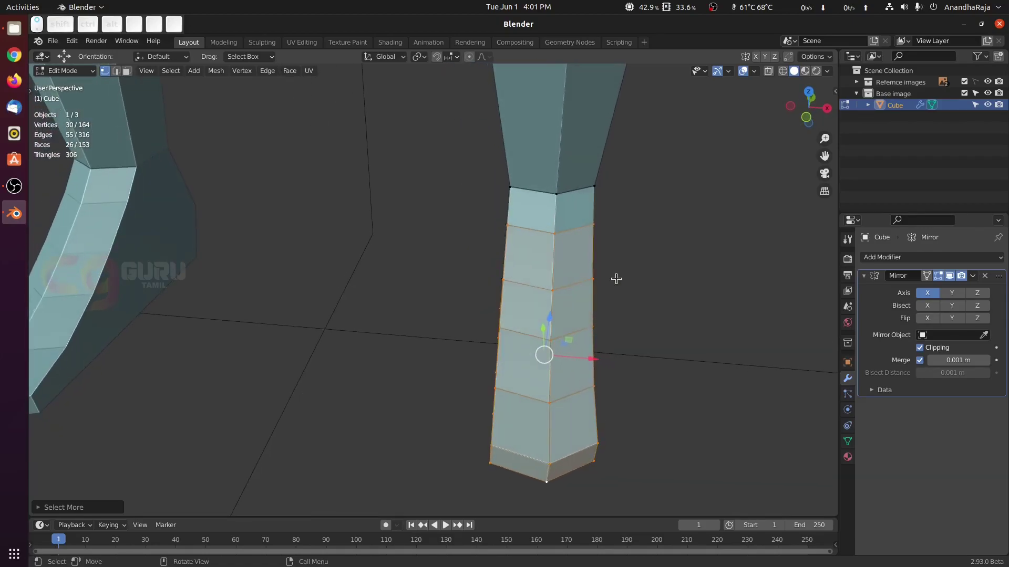
key(s)
key(x)
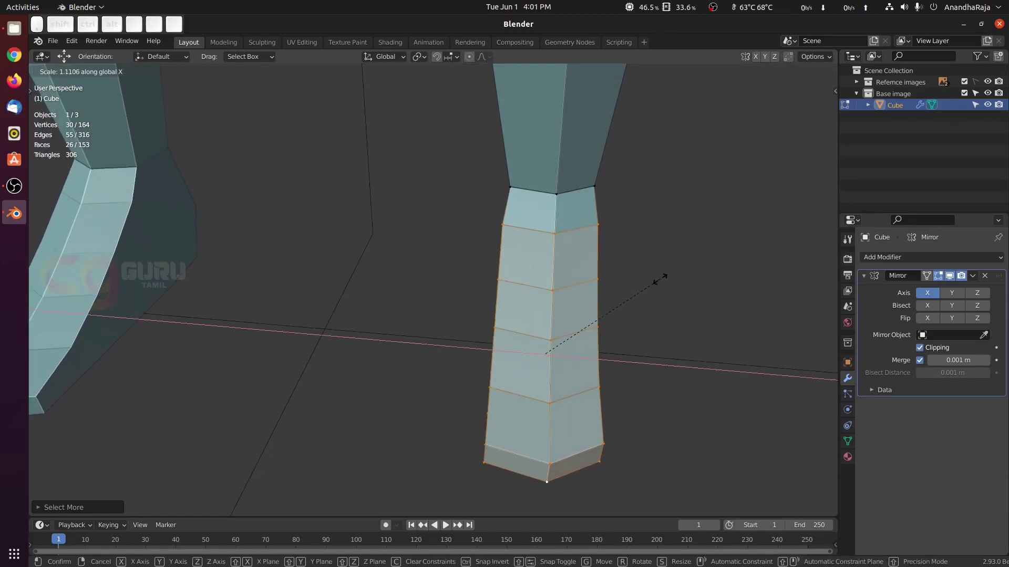
click(696, 278)
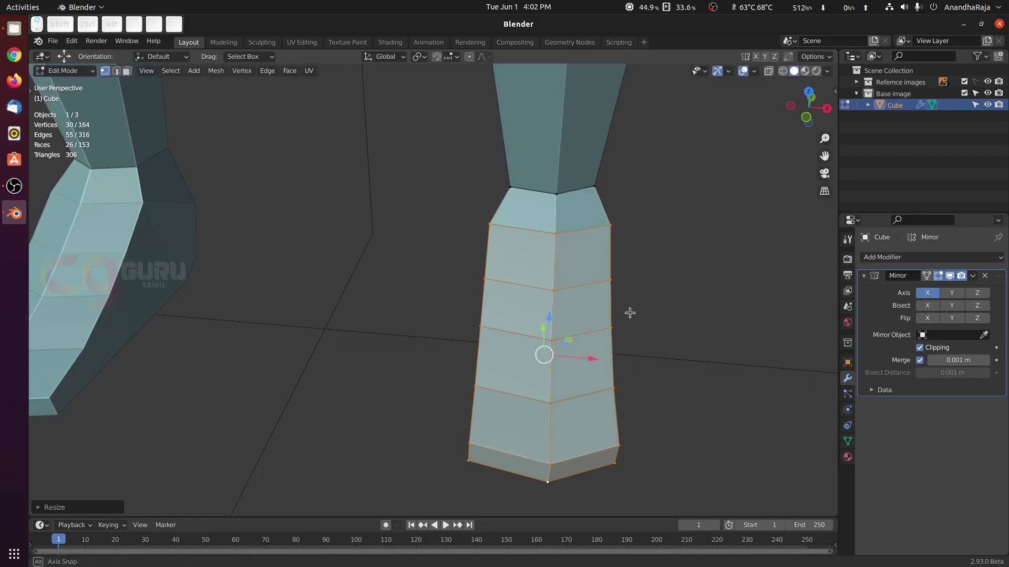
Step: Add one centred horizontal loop cut around the foot between its top and sole
middle_drag(633, 313, 485, 319)
key(KP_3)
key(alt+a)
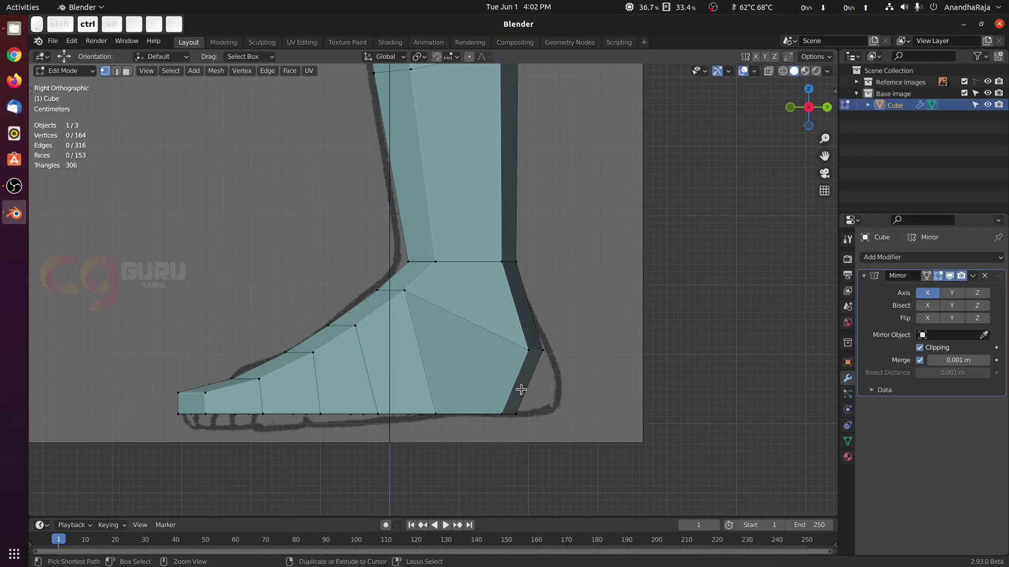
key(ctrl+r)
click(521, 390)
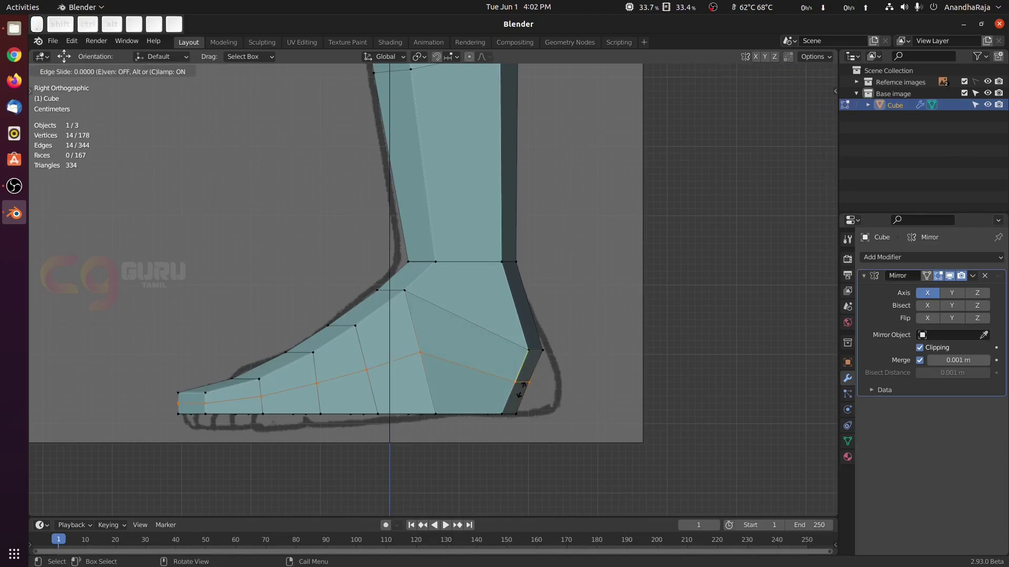
right_click(522, 389)
key(alt+a)
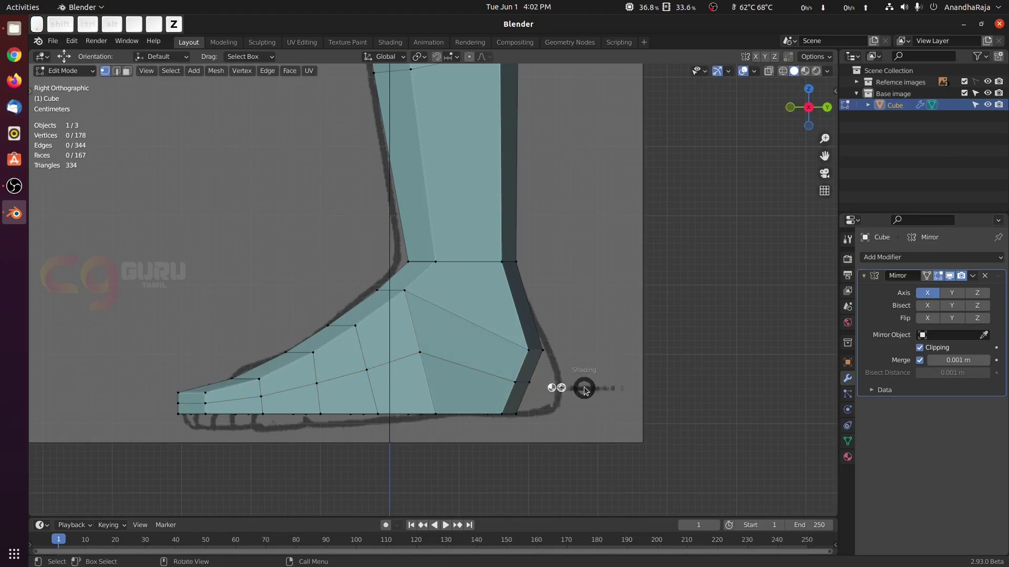
Step: In wireframe shading, raise the sole vertices under the ankle along Z to form the arch, and leave Edit Mode
key(z)
click(513, 458)
drag(408, 427, 450, 399)
middle_drag(450, 399, 490, 415)
key(KP_1)
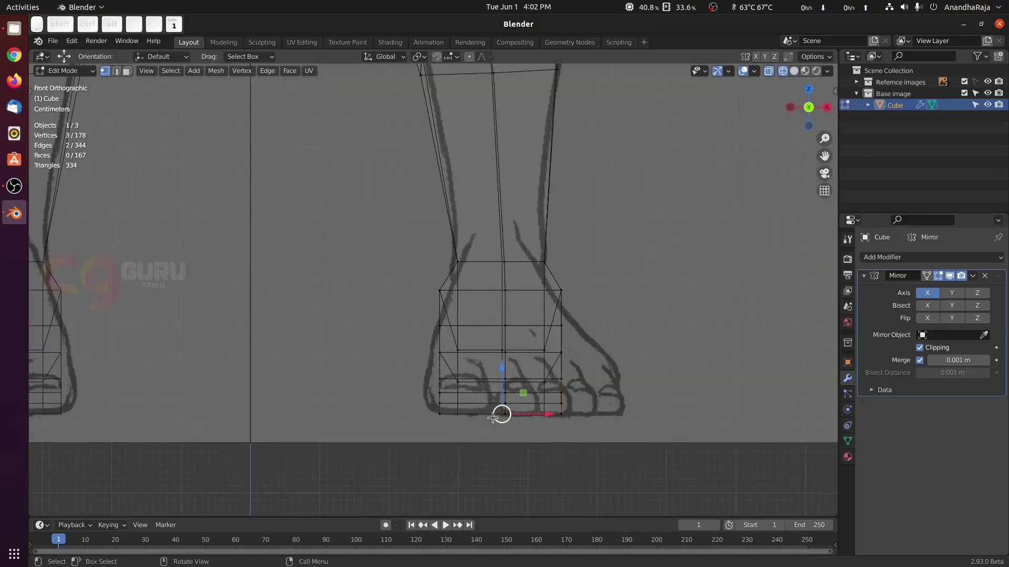
key(KP_3)
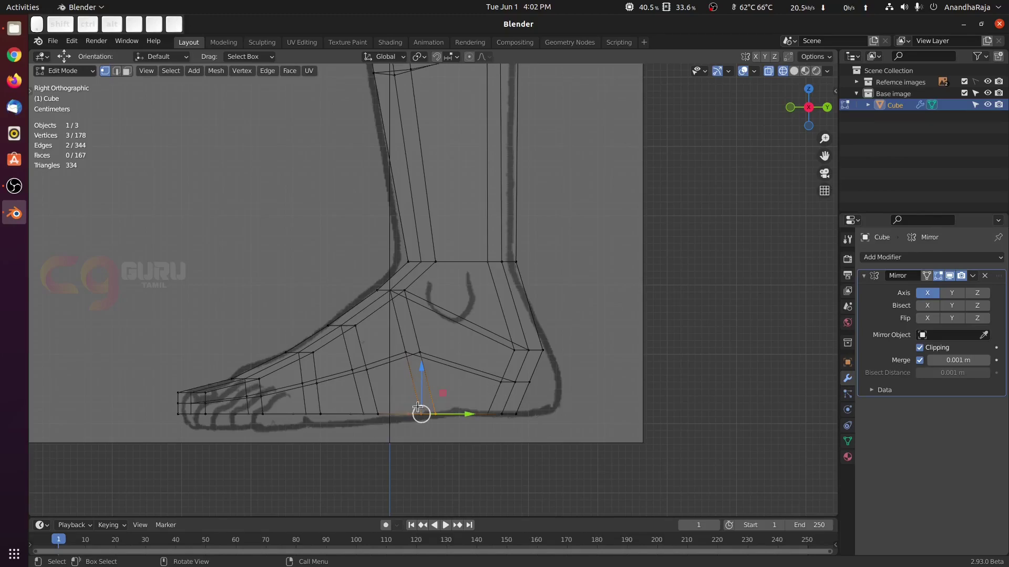
drag(420, 369, 431, 356)
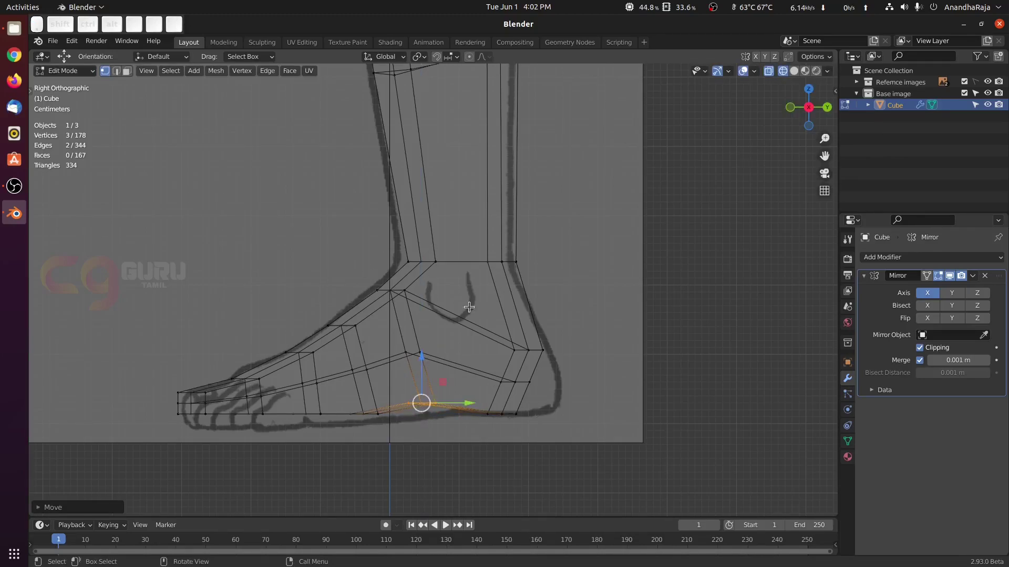
middle_drag(540, 360, 585, 349)
key(Tab)
key(KP_1)
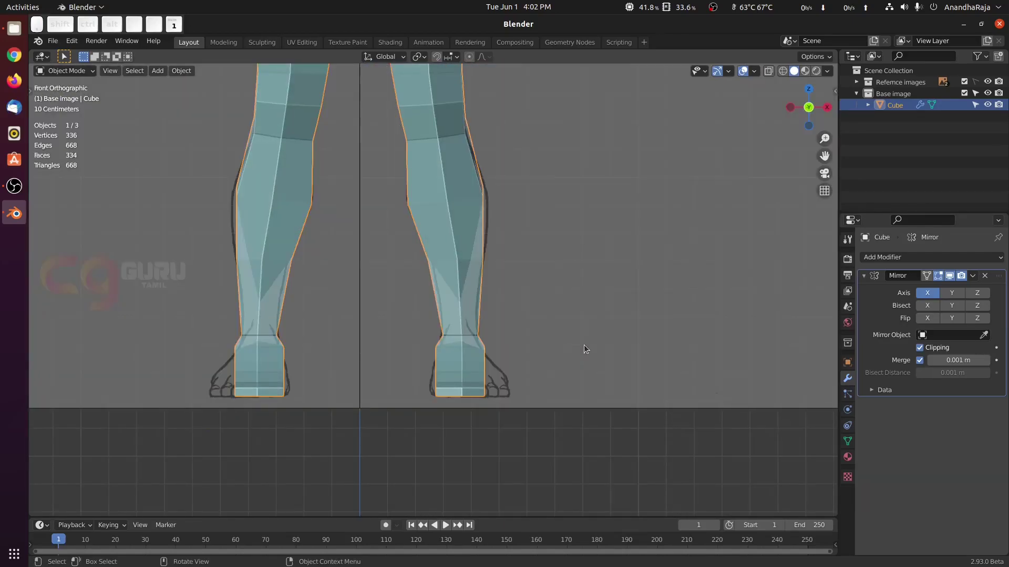
Step: Lower the raised shoulder-top vertices along Z until they are level with the torso's top edge
scroll(561, 238, down, 6)
shift+middle_drag(487, 255, 478, 314)
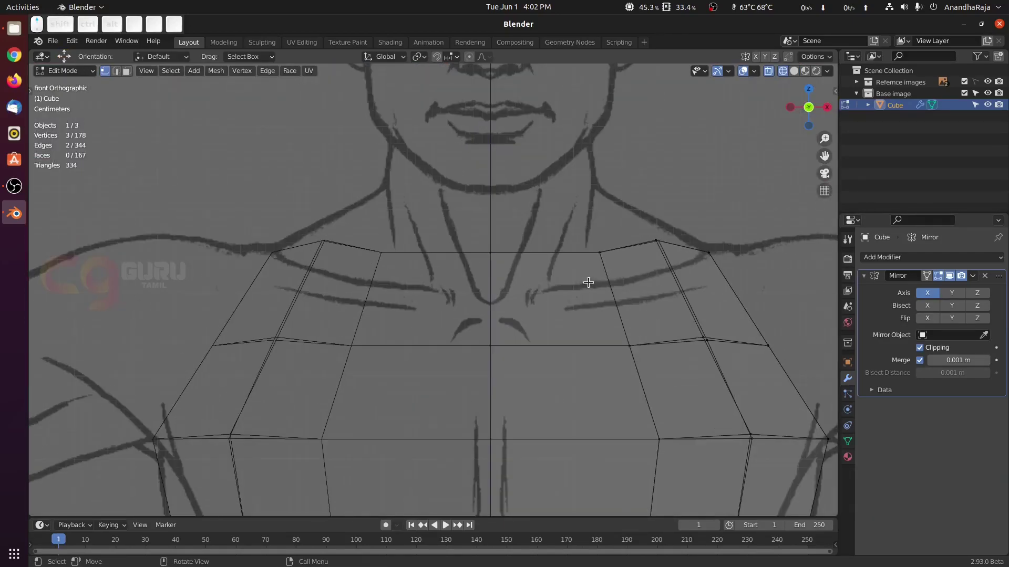
scroll(588, 281, up, 1)
shift+middle_drag(625, 199, 511, 237)
click(534, 275)
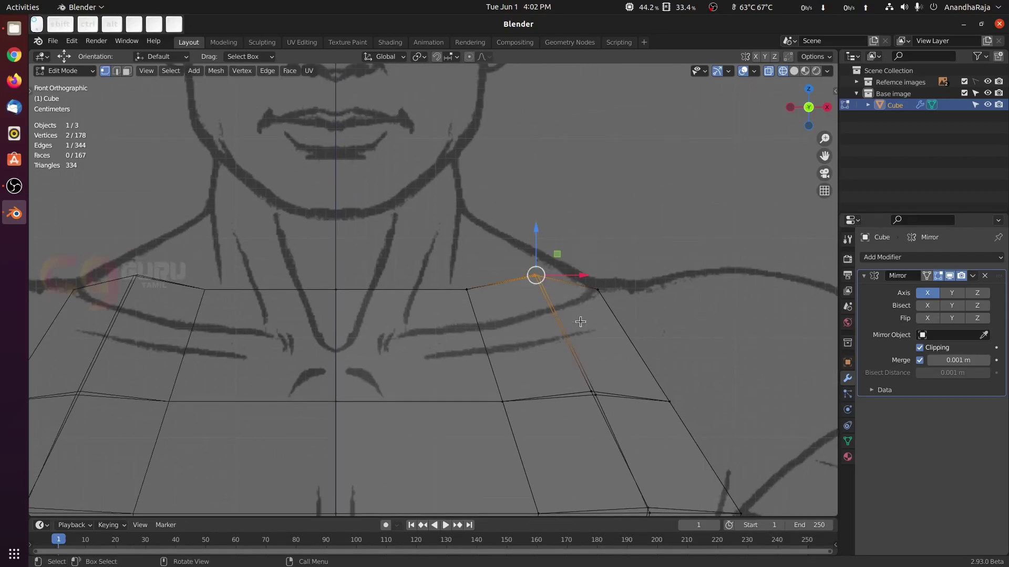
scroll(573, 278, up, 2)
drag(579, 224, 581, 252)
Step: Extrude the torso's top centre face upward to chin height to start the neck
scroll(630, 296, down, 2)
shift+middle_drag(509, 361, 353, 286)
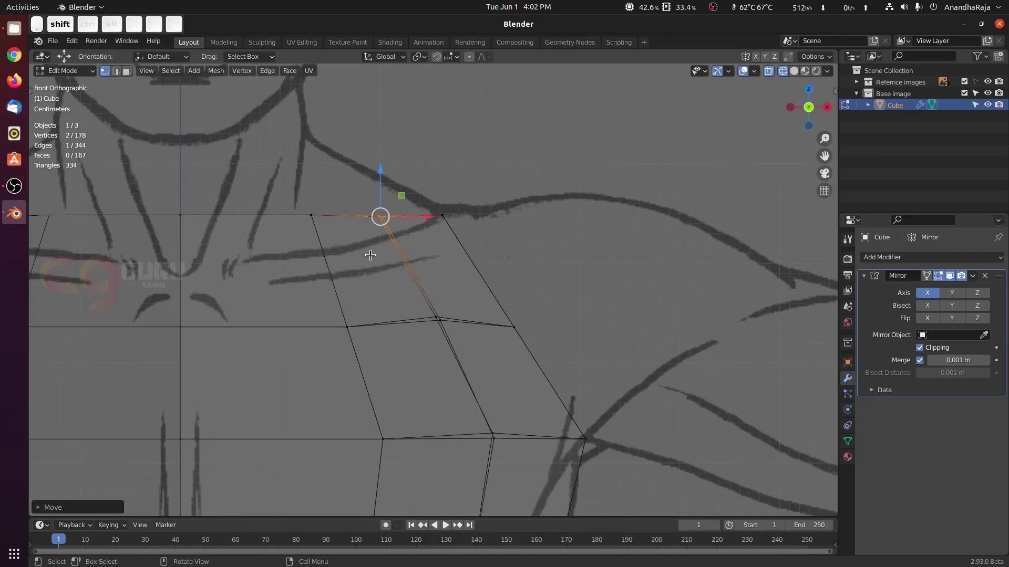
scroll(337, 244, down, 2)
drag(236, 204, 375, 268)
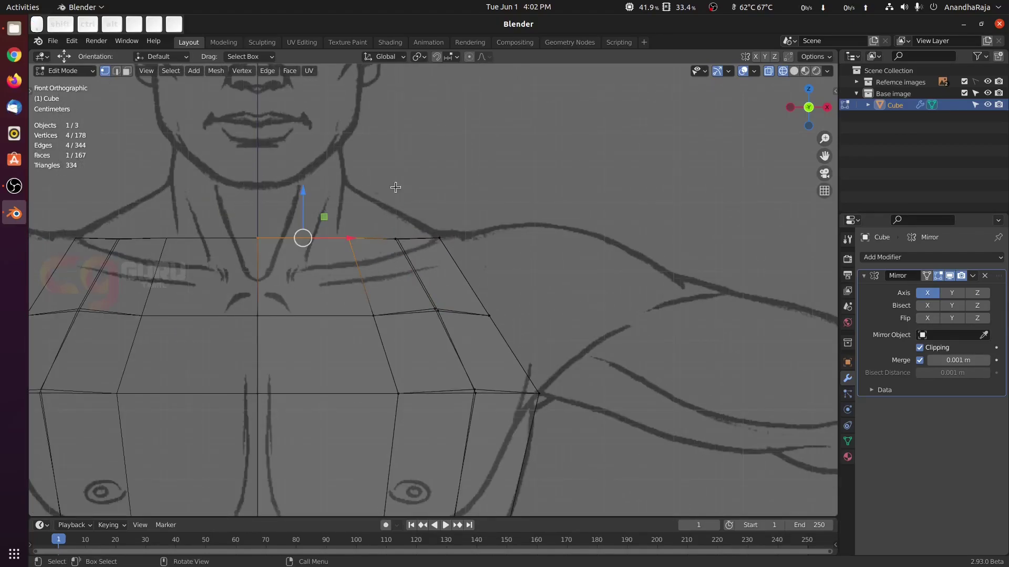
key(e)
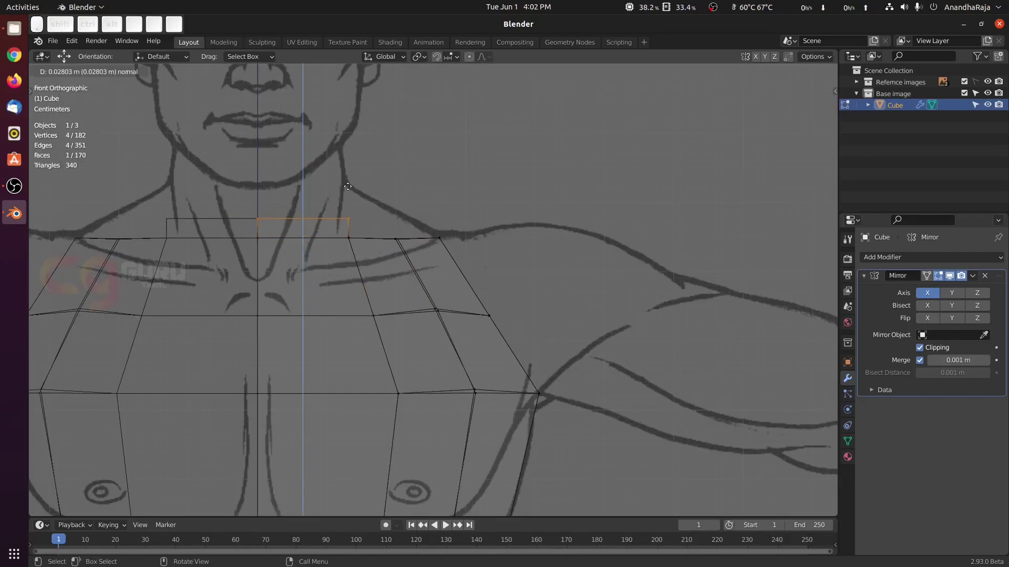
click(342, 148)
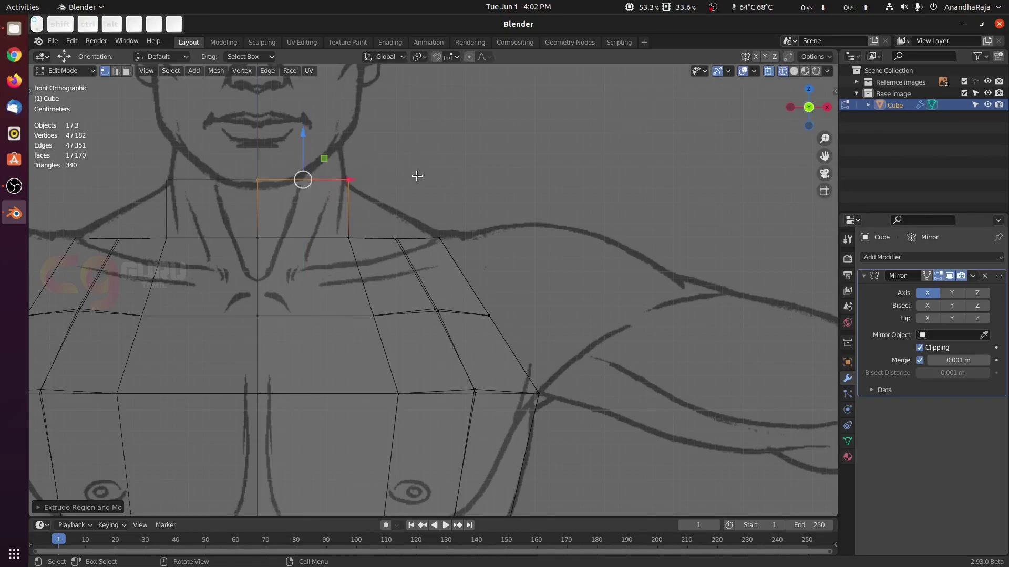
Step: Move the neck's top face forward in side view so its front meets the throat outline
key(KP_3)
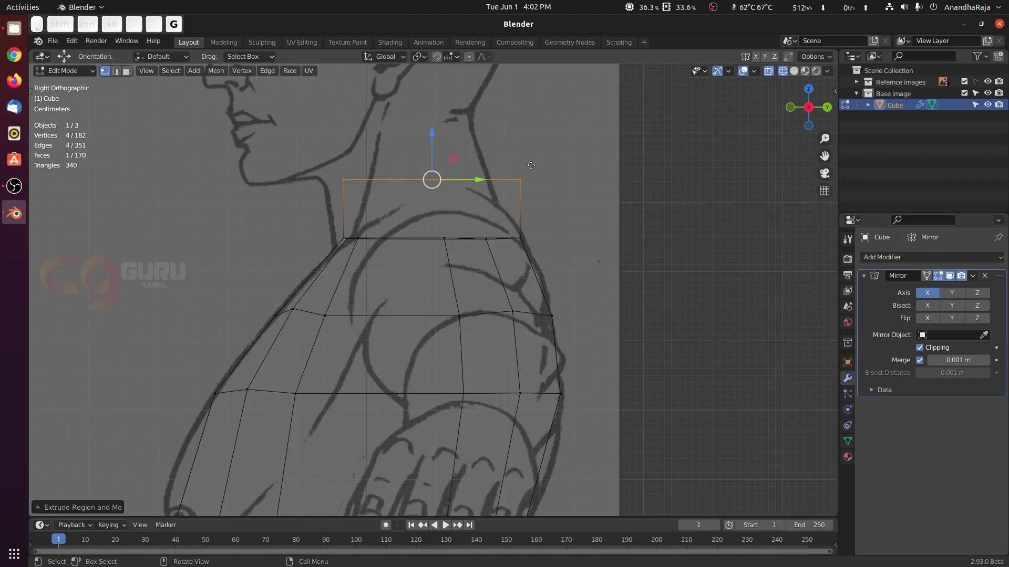
key(g)
click(511, 167)
Step: Move the back top edge of the neck up and forward in side view to meet the nape outline
click(496, 158)
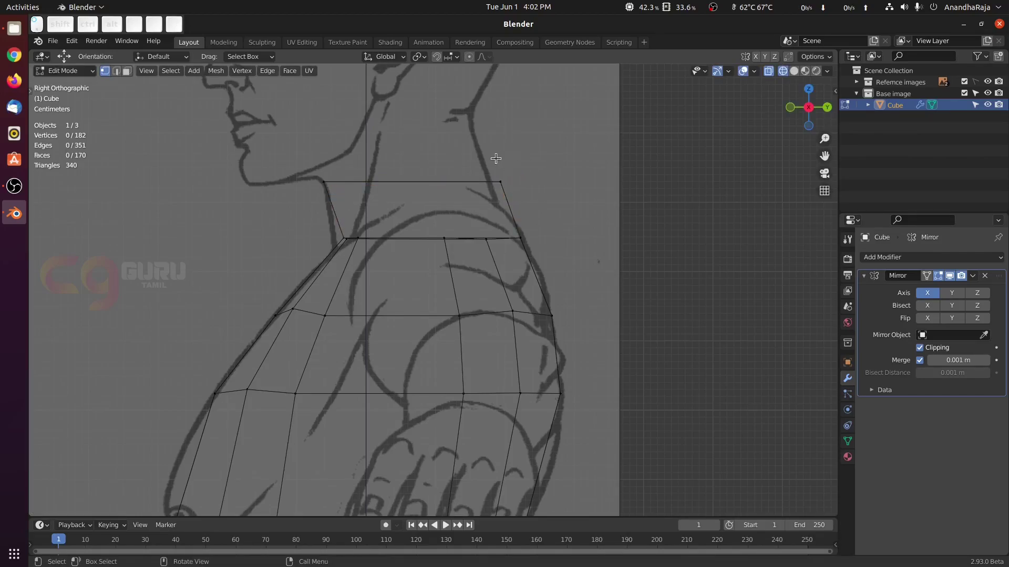
click(500, 182)
key(g)
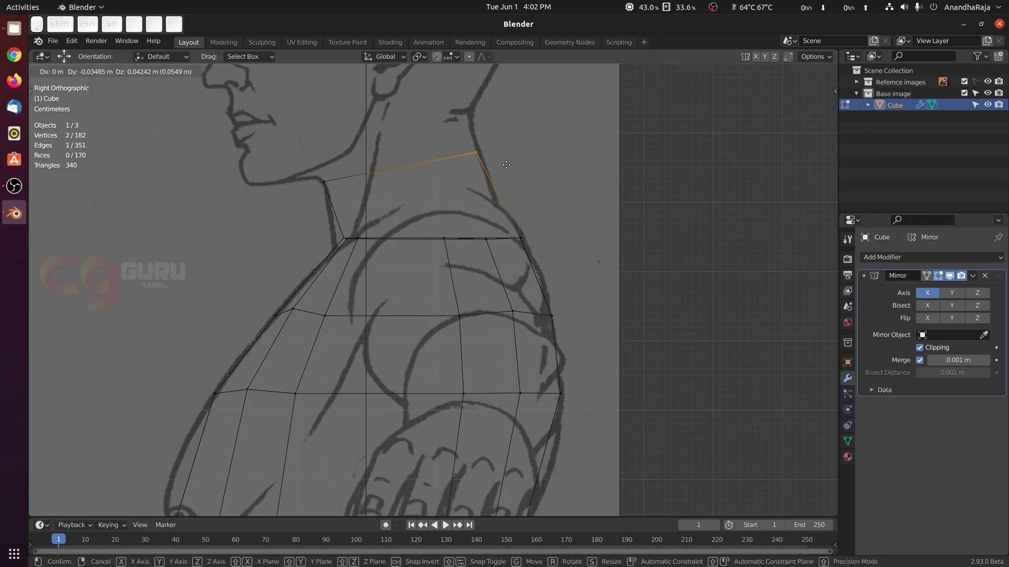
click(505, 164)
click(462, 210)
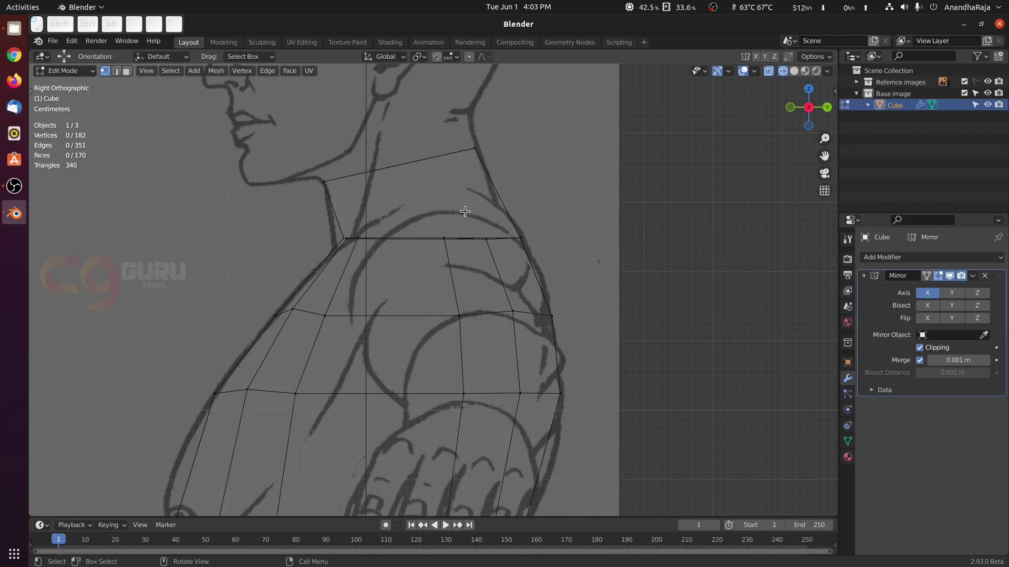
Step: Move the vertices at the front base of the neck slightly forward and down to meet the throat outline
click(348, 240)
key(g)
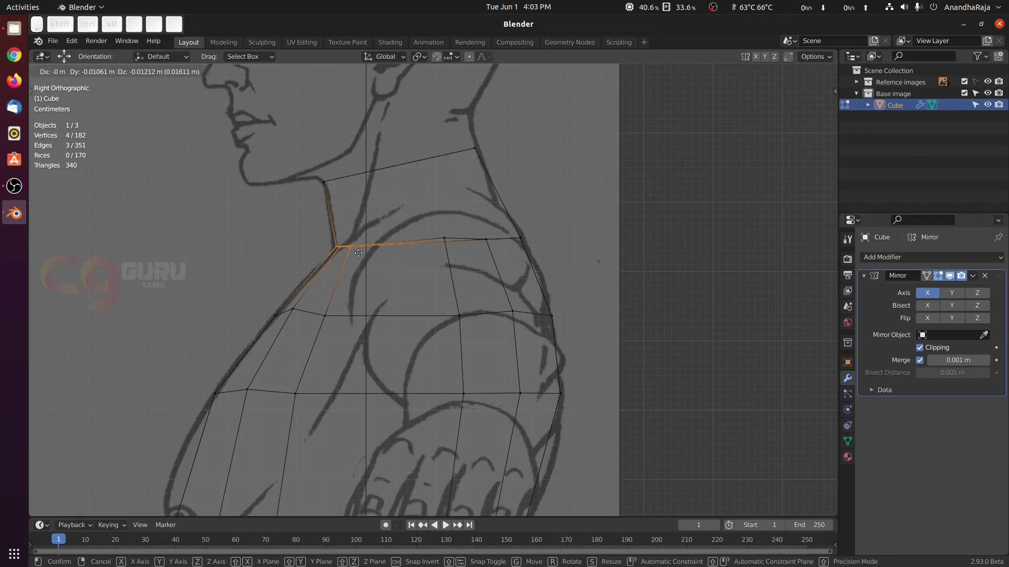
click(357, 251)
click(634, 196)
Step: In solid shading, add a centred loop cut running over the neck's top and side, across the shoulder and down the torso's side
key(KP_1)
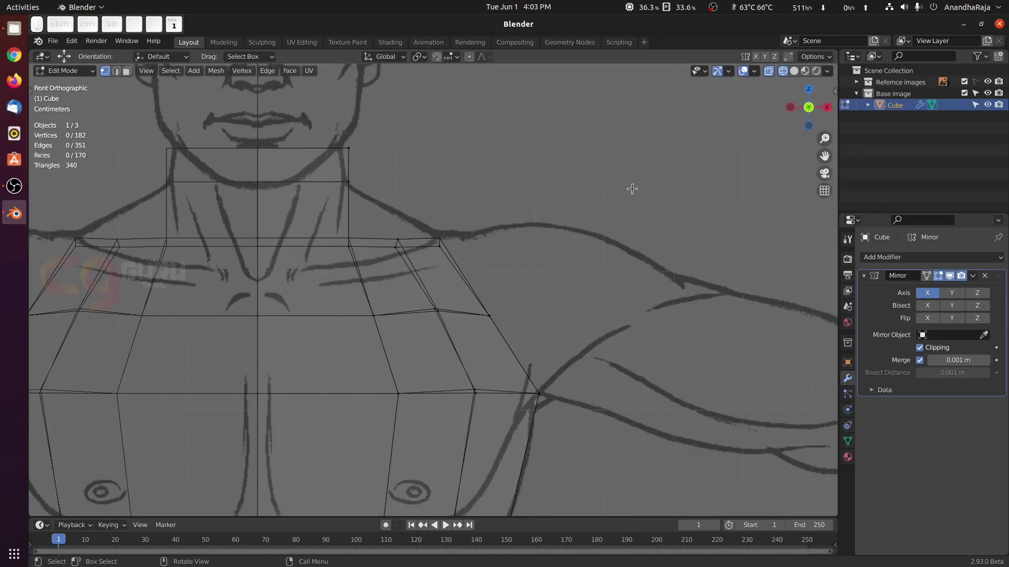
drag(382, 225, 407, 263)
click(563, 193)
key(z)
click(481, 220)
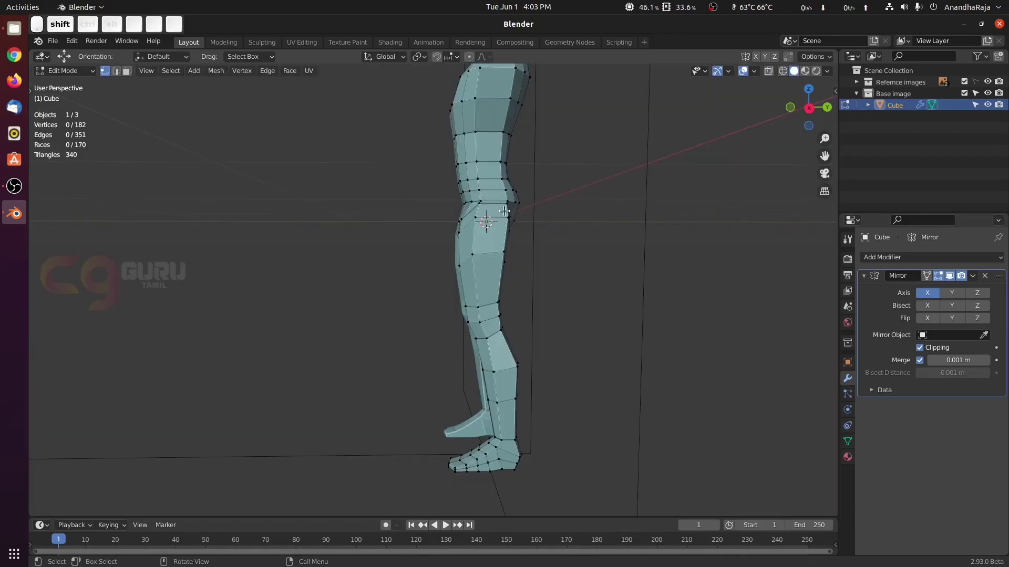
mouse_move(489, 191)
shift+middle_down()
mouse_move(474, 278)
mouse_move(500, 286)
mouse_move(487, 331)
mouse_move(434, 249)
shift+middle_up()
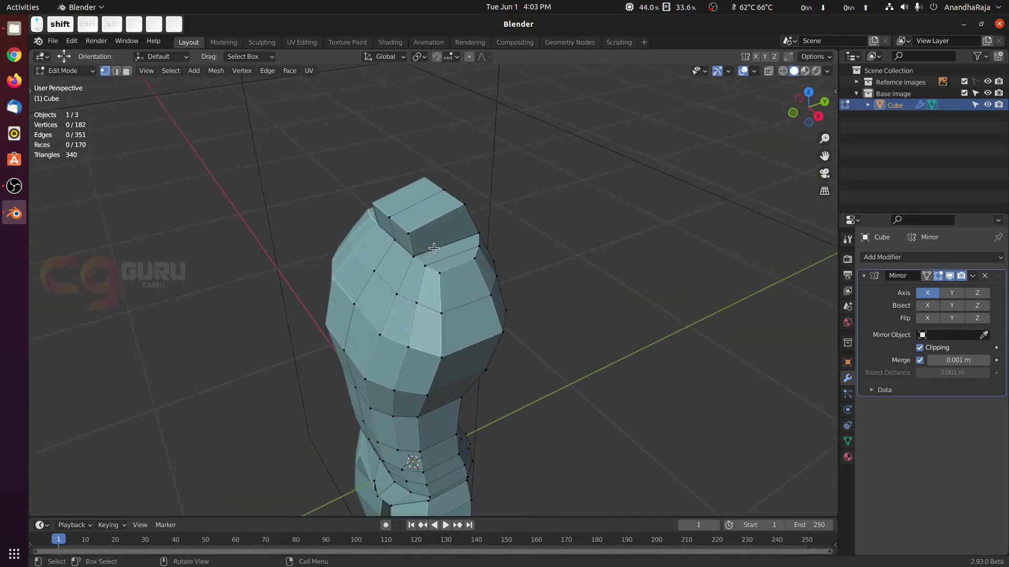
key(ctrl+r)
click(435, 221)
right_click(434, 221)
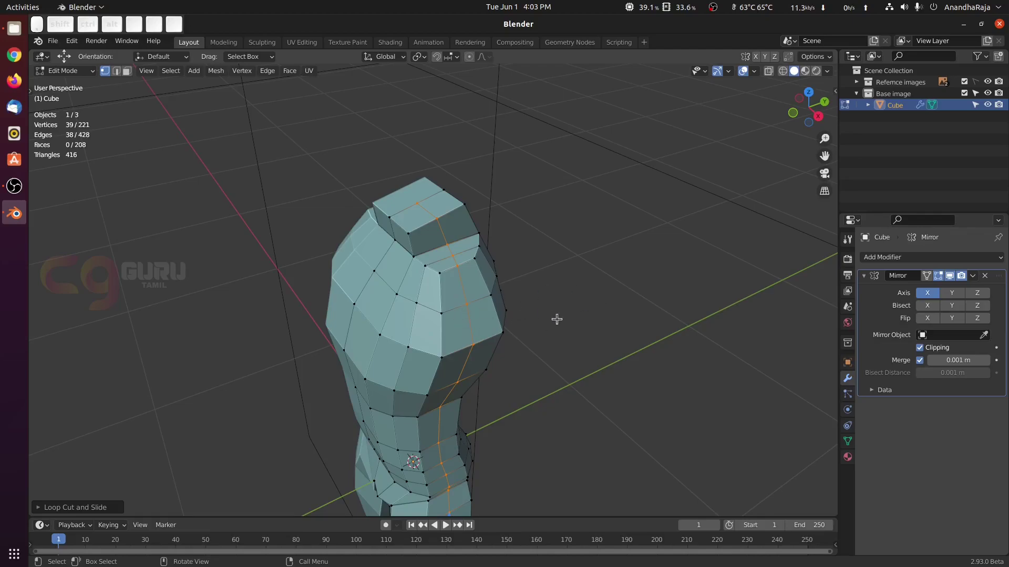
Step: Push the new side loop outward with Shrink/Fatten to round the body's side
middle_drag(499, 332, 512, 221)
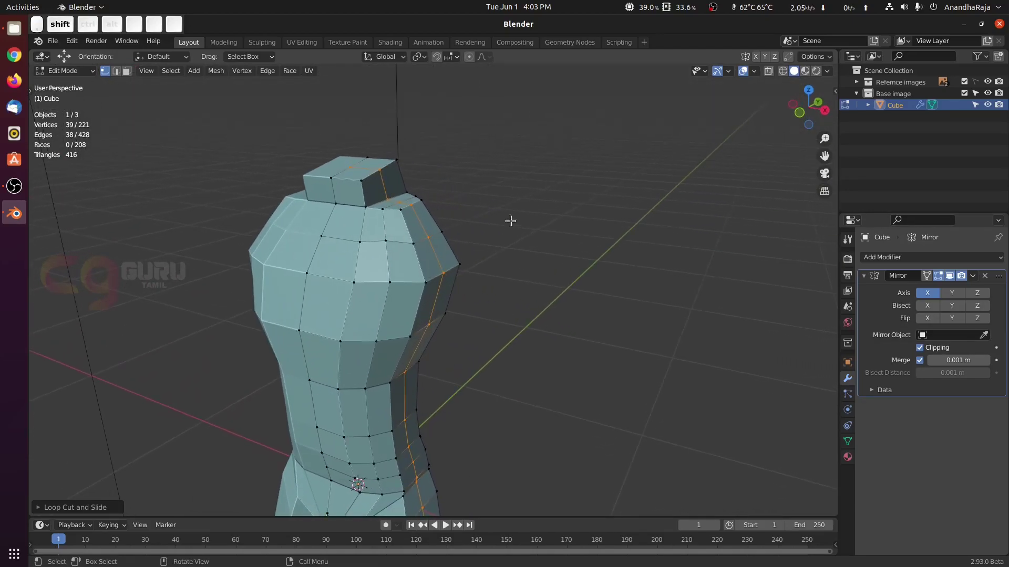
middle_drag(520, 260, 525, 290)
scroll(581, 250, up, 1)
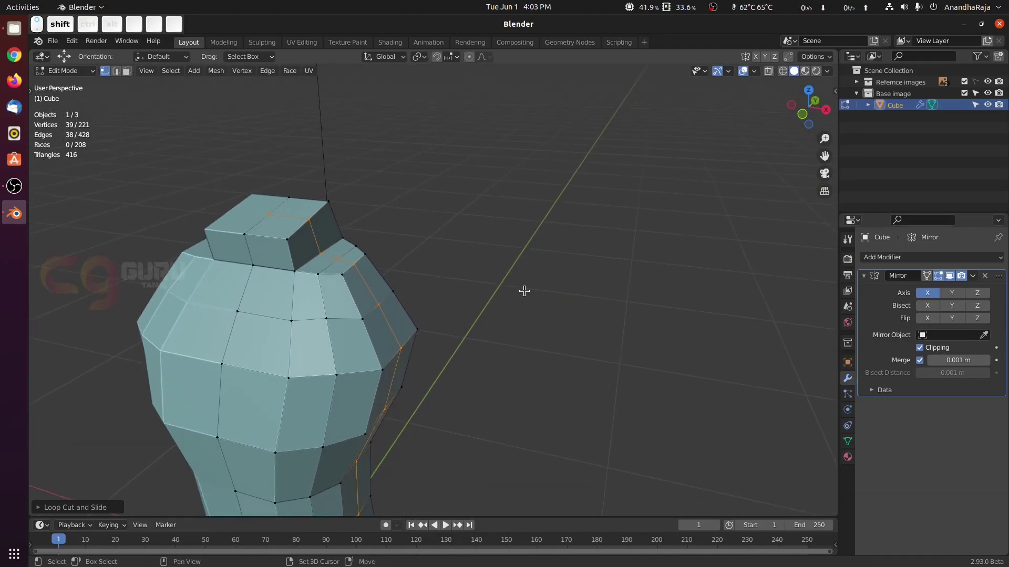
scroll(563, 278, up, 2)
key(alt+s)
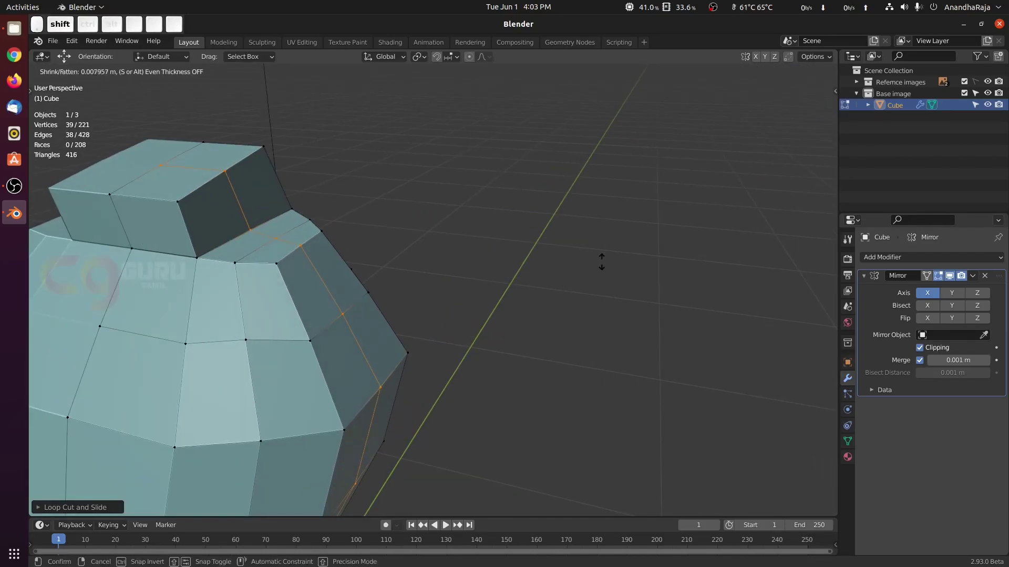
click(688, 204)
Step: Leave Edit Mode and examine the mirrored body's form from the feet up to the shoulders, including the front view
scroll(615, 277, down, 3)
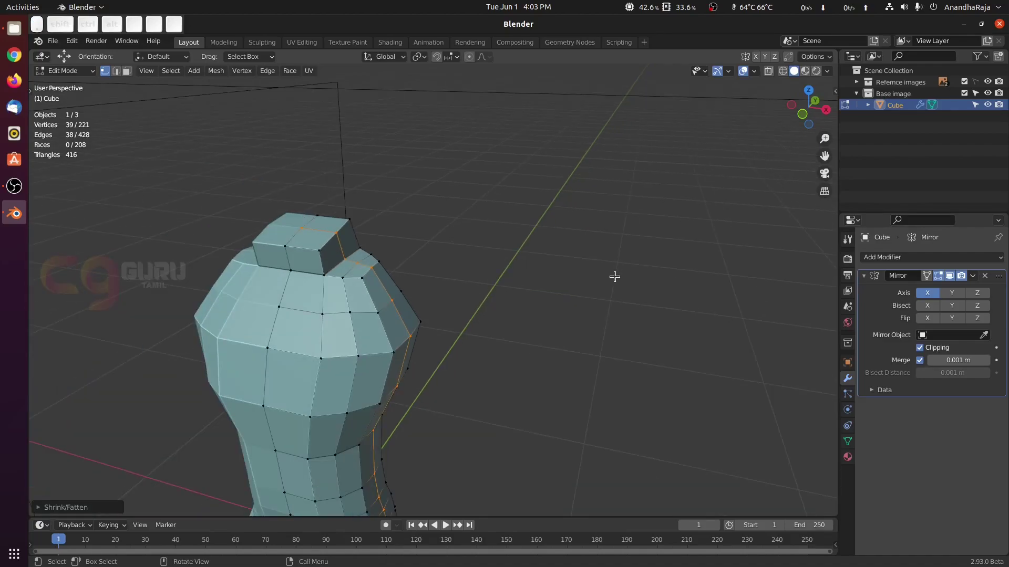
scroll(614, 277, up, 5)
key(Tab)
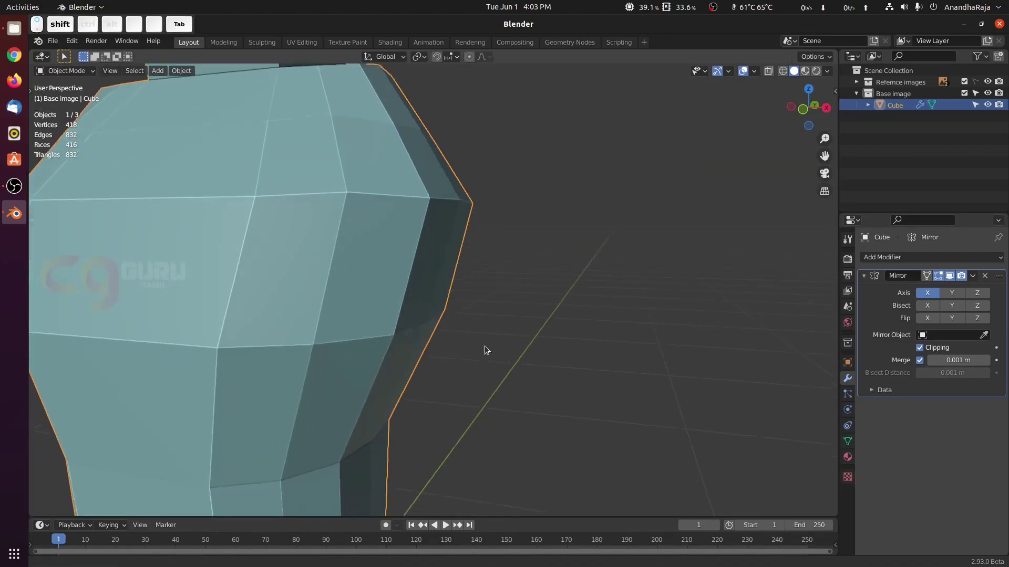
scroll(484, 346, down, 4)
shift+middle_drag(480, 318, 452, 324)
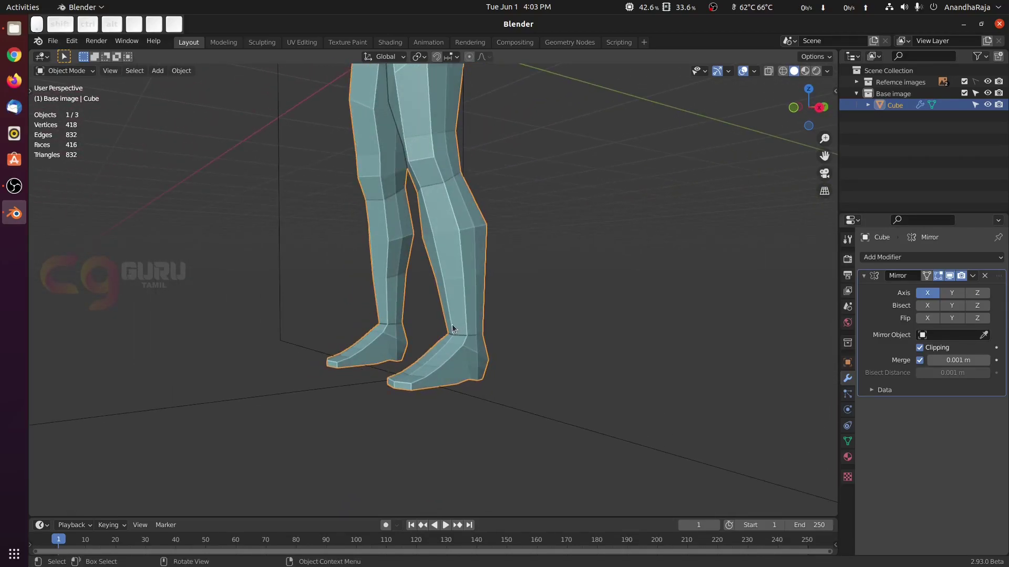
middle_drag(473, 197, 407, 273)
shift+middle_drag(407, 273, 406, 415)
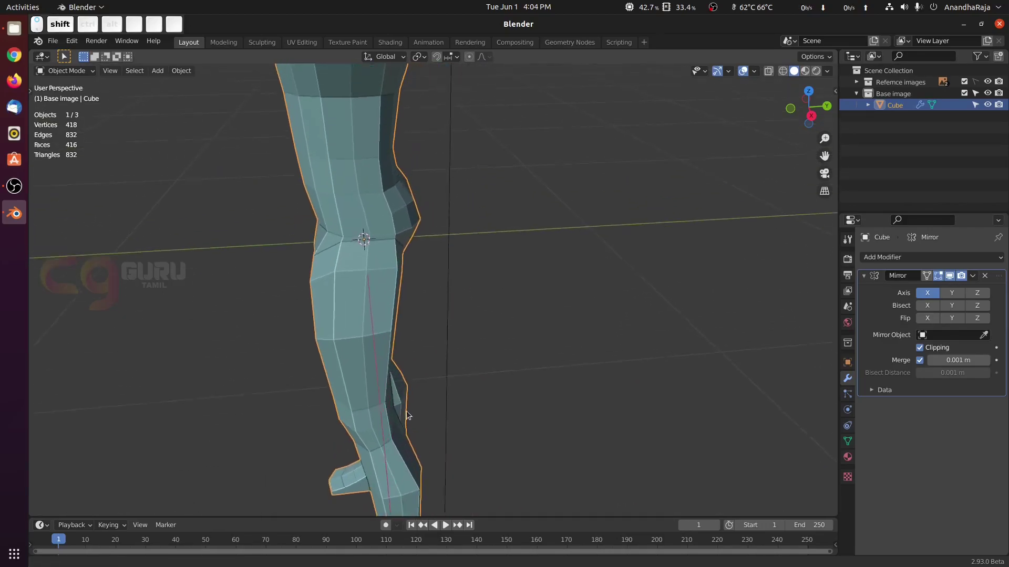
shift+middle_drag(475, 262, 379, 372)
shift+middle_drag(319, 273, 333, 337)
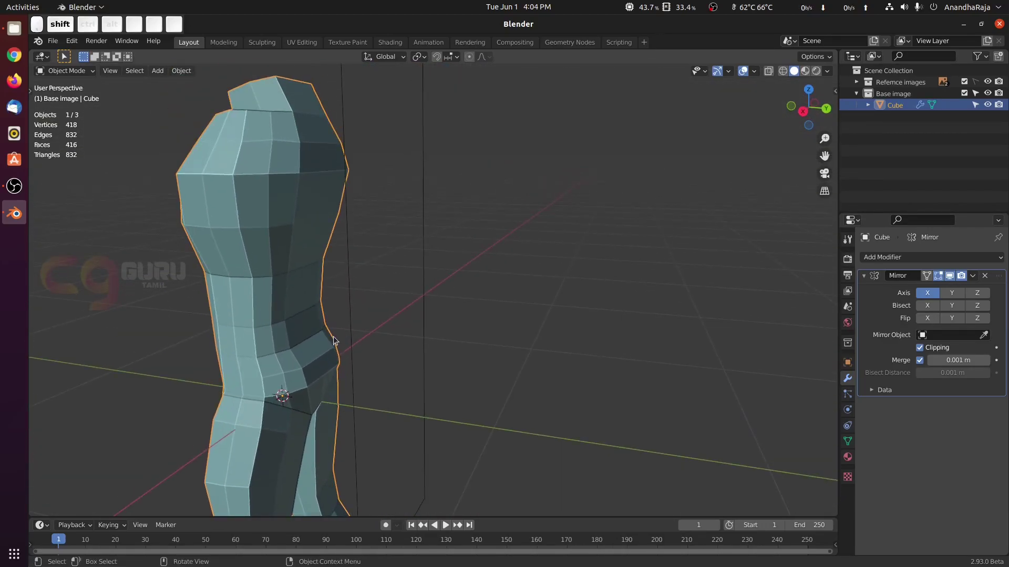
key(KP_1)
shift+middle_drag(604, 196, 423, 220)
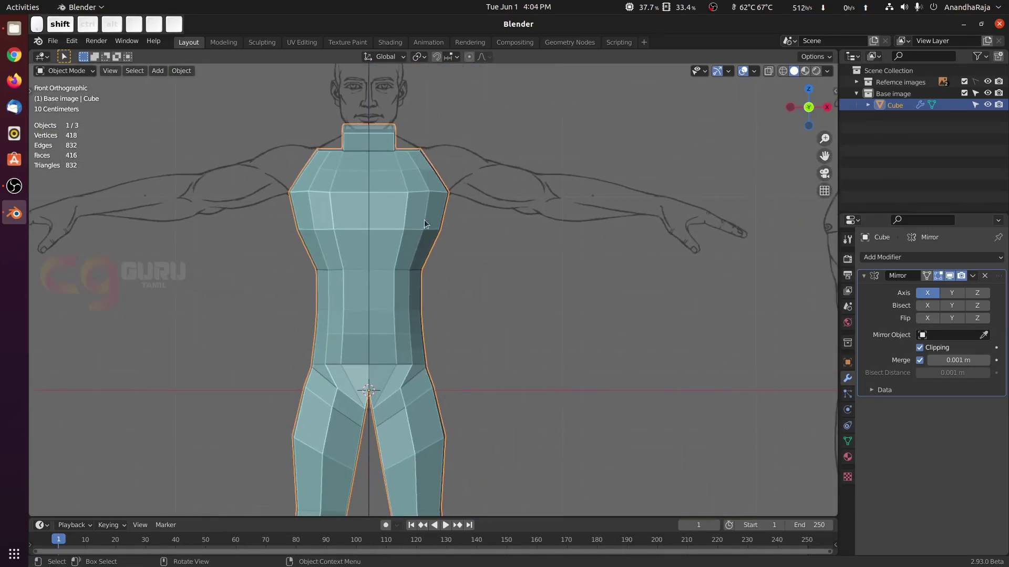
shift+middle_drag(463, 188, 432, 251)
middle_drag(431, 251, 381, 276)
scroll(381, 276, up, 4)
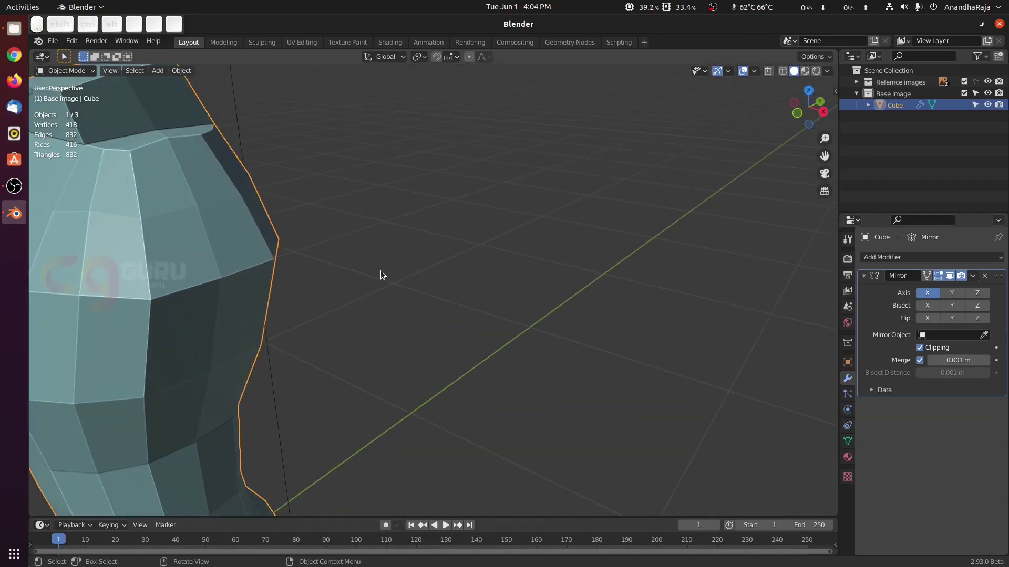
Step: In Edit Mode, select the four outer shoulder faces around their centre vertex and flatten them along X with scale 0 in wireframe front view
key(Tab)
shift+middle_drag(324, 256, 452, 363)
click(374, 341)
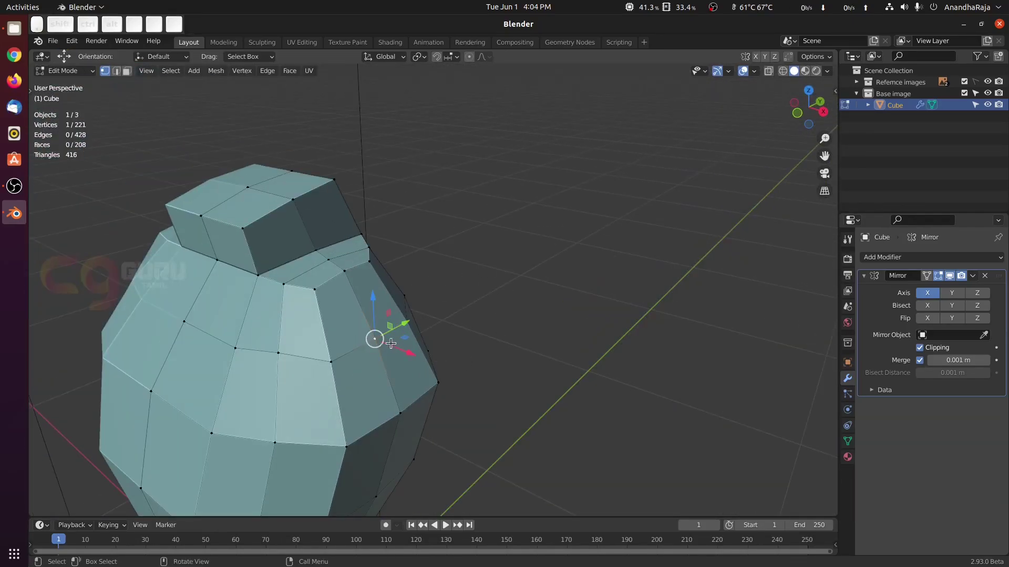
key(ctrl+KP_Add)
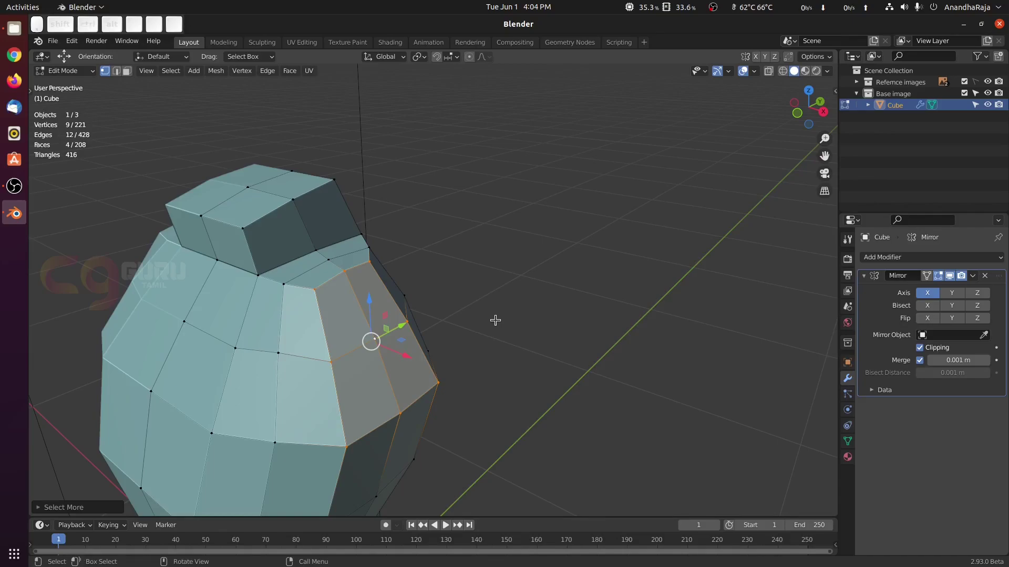
key(KP_1)
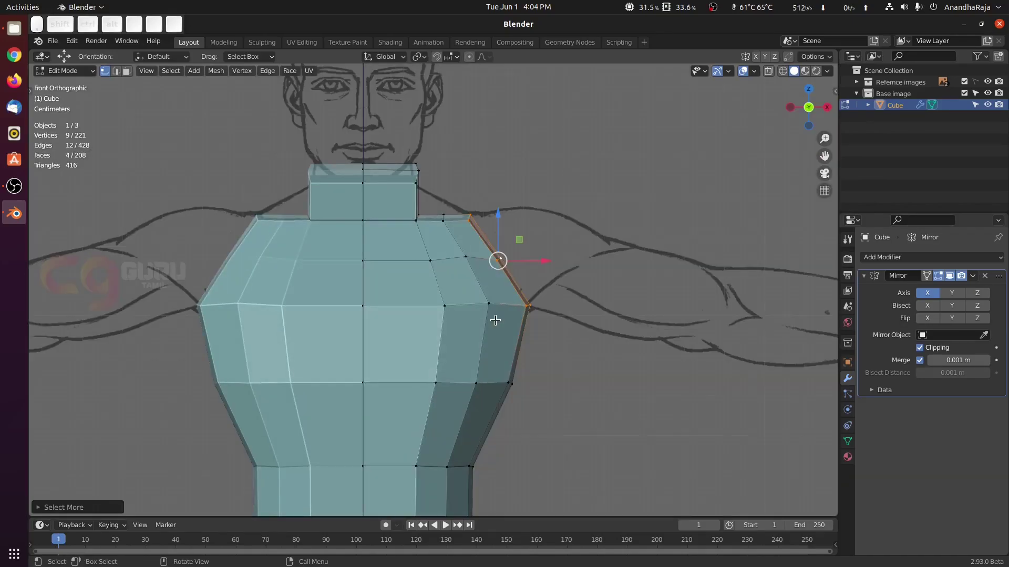
key(z)
click(567, 278)
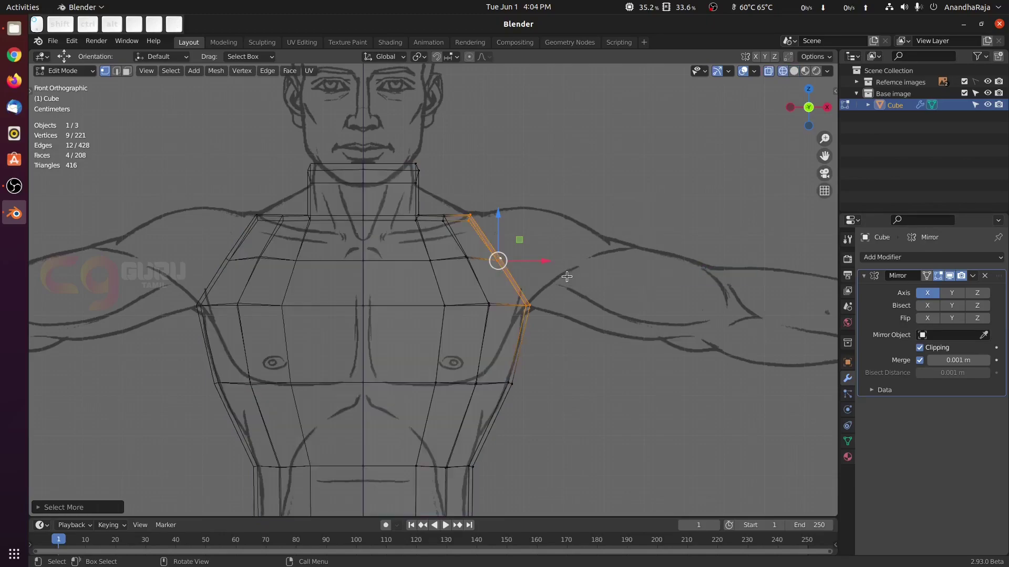
shift+middle_drag(564, 277, 506, 277)
scroll(506, 276, up, 4)
key(s)
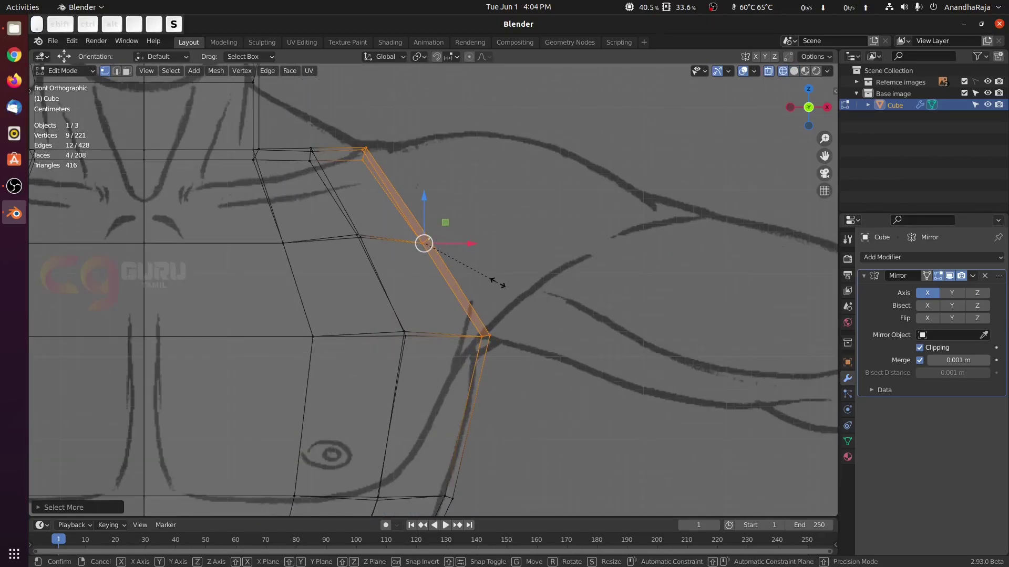
key(x)
key(0)
key(KP_Enter)
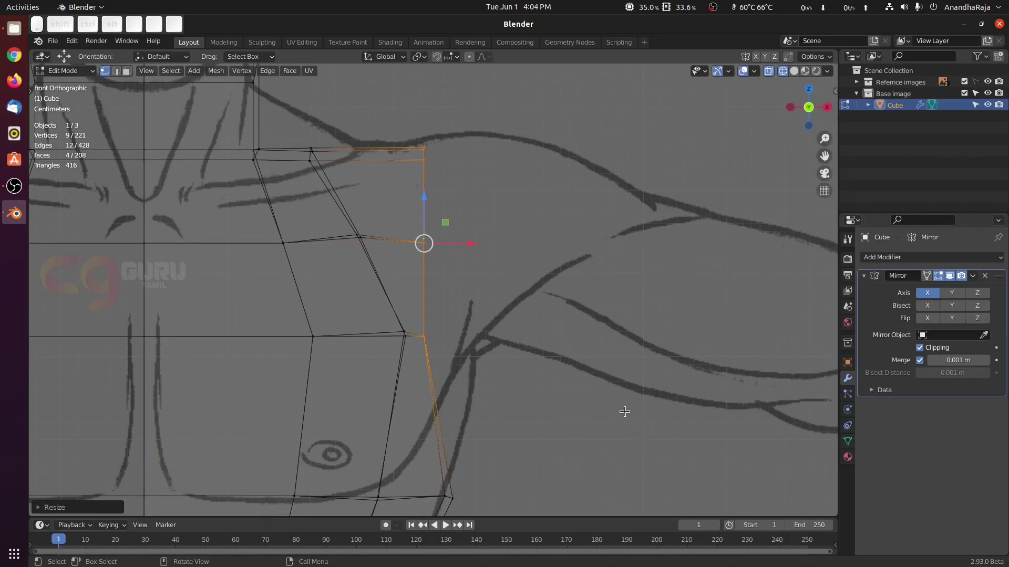
Step: Rotate the flattened shoulder faces about -20° in front view so they slant outward toward the armpit
key(r)
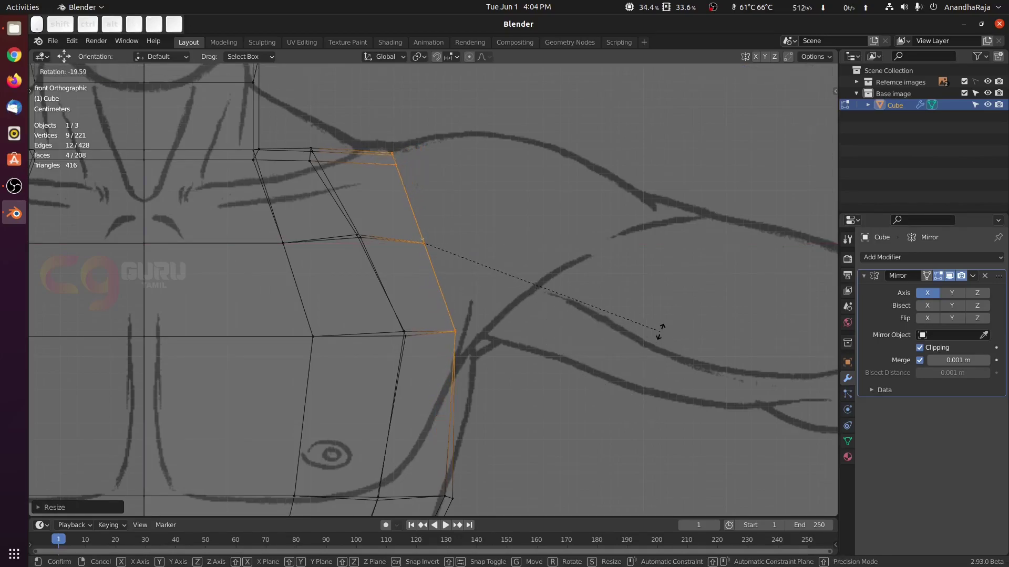
click(660, 328)
middle_drag(661, 328, 593, 336)
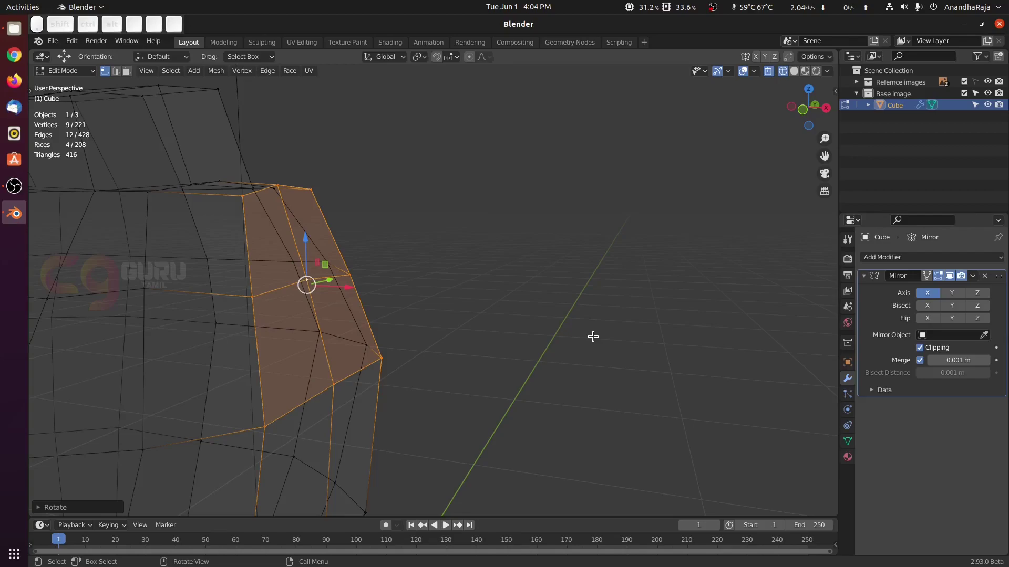
Step: Search the add-ons in Preferences for "loop" to check that LoopTools is enabled, and close Preferences
click(74, 40)
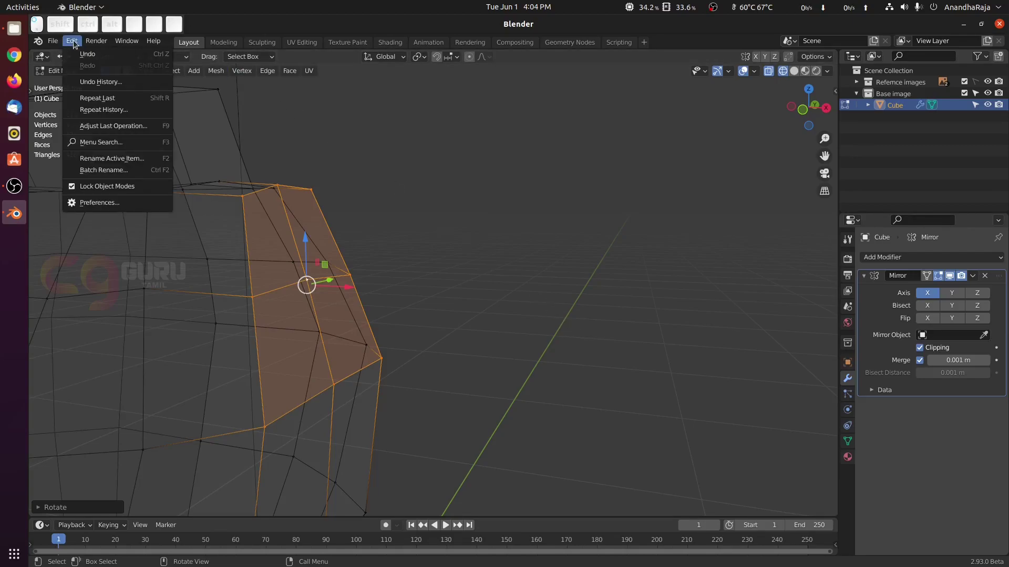
click(88, 201)
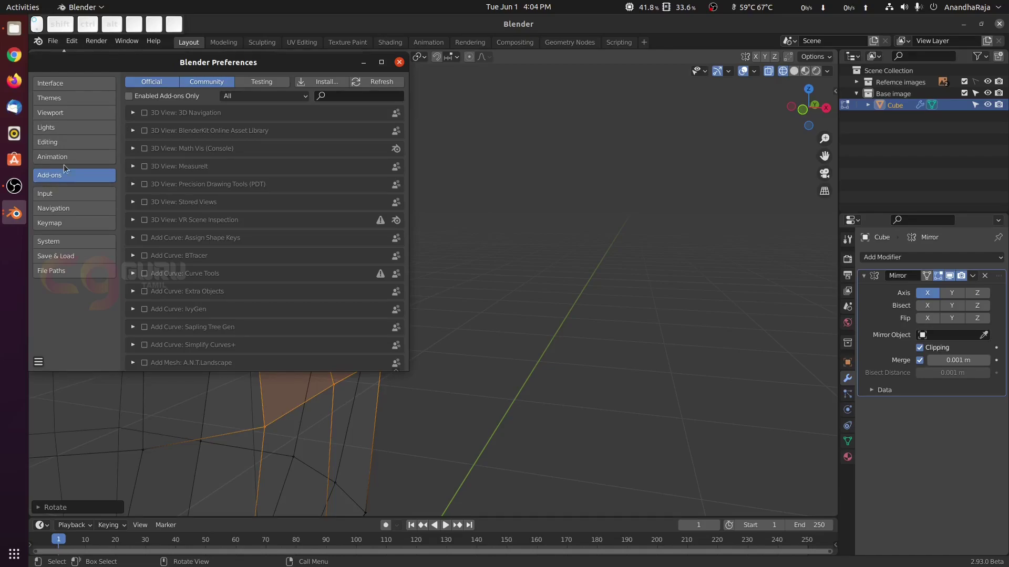
click(333, 95)
text(loop)
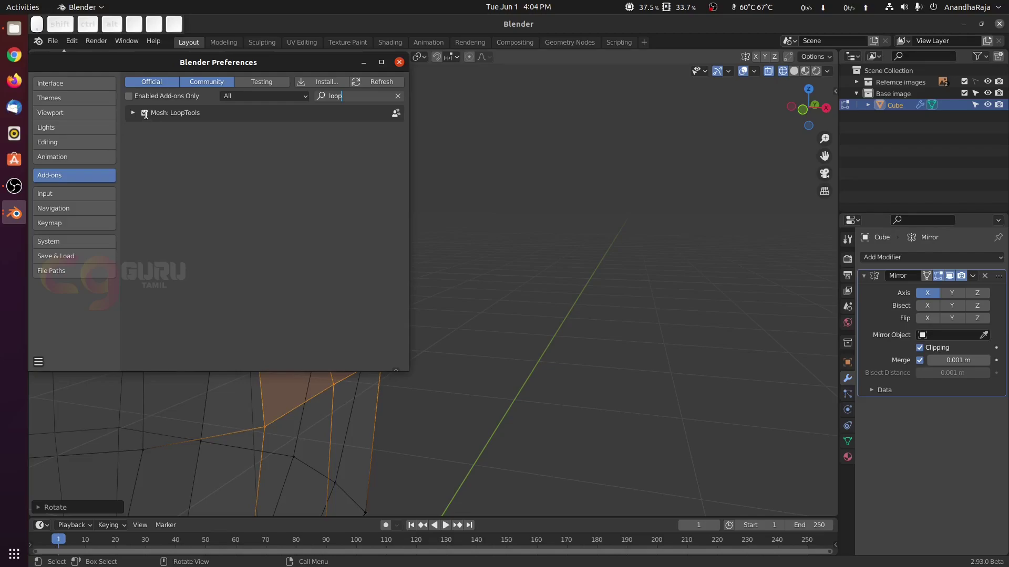
click(399, 62)
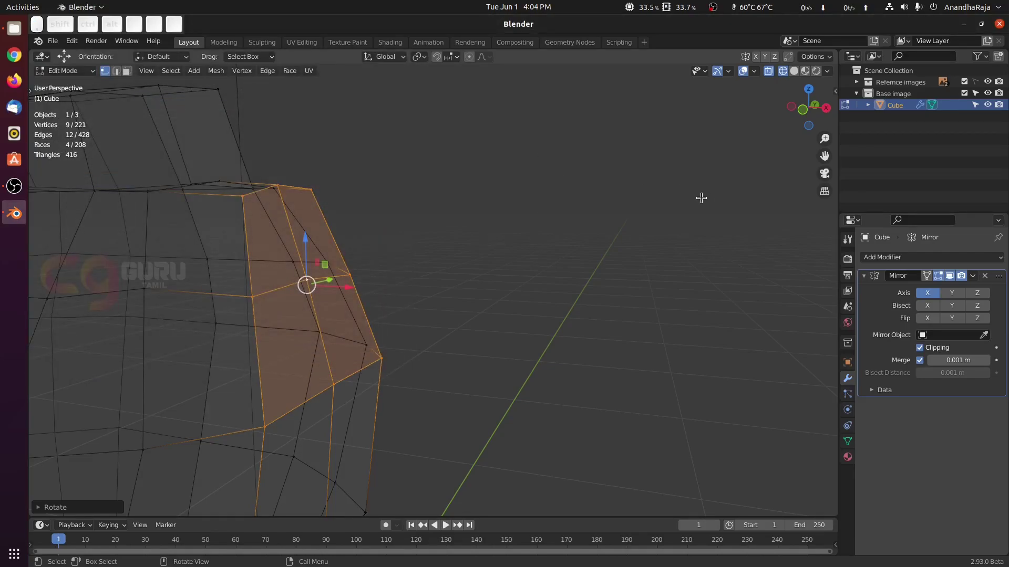
Step: Apply the LoopTools Circle operation to the selected shoulder faces to round the arm opening, and check it in front and side views
key(n)
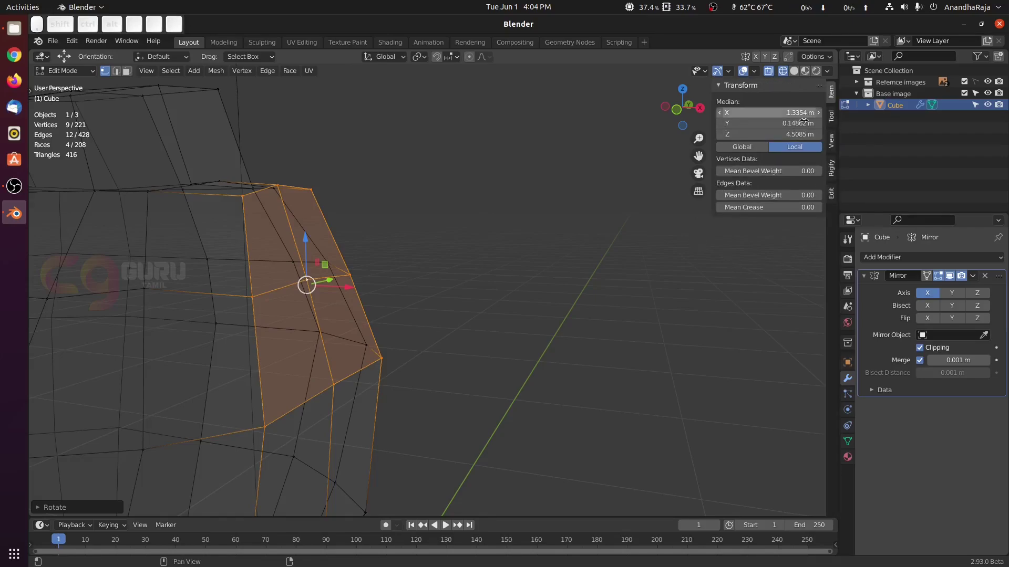
click(831, 194)
click(719, 85)
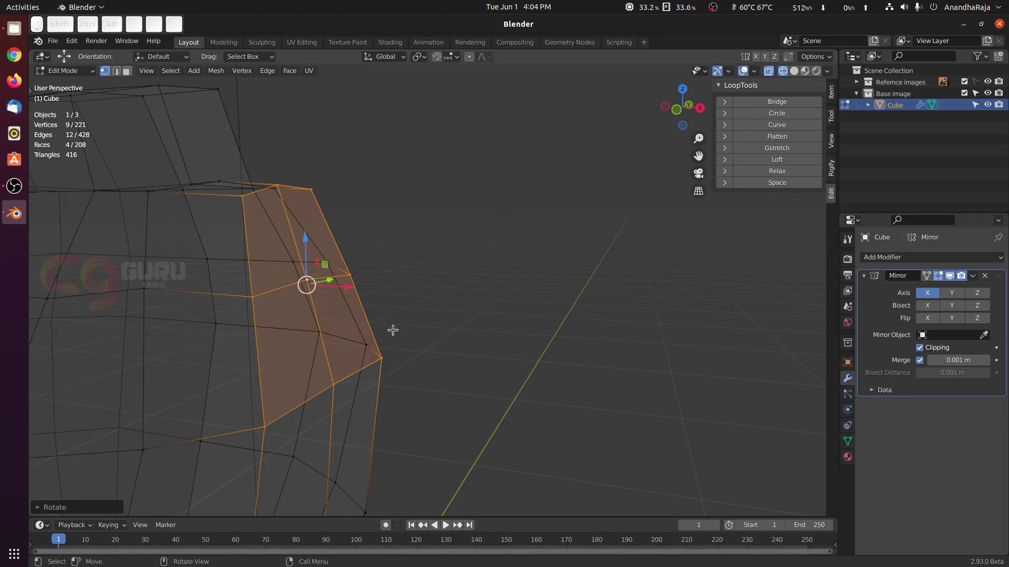
click(777, 113)
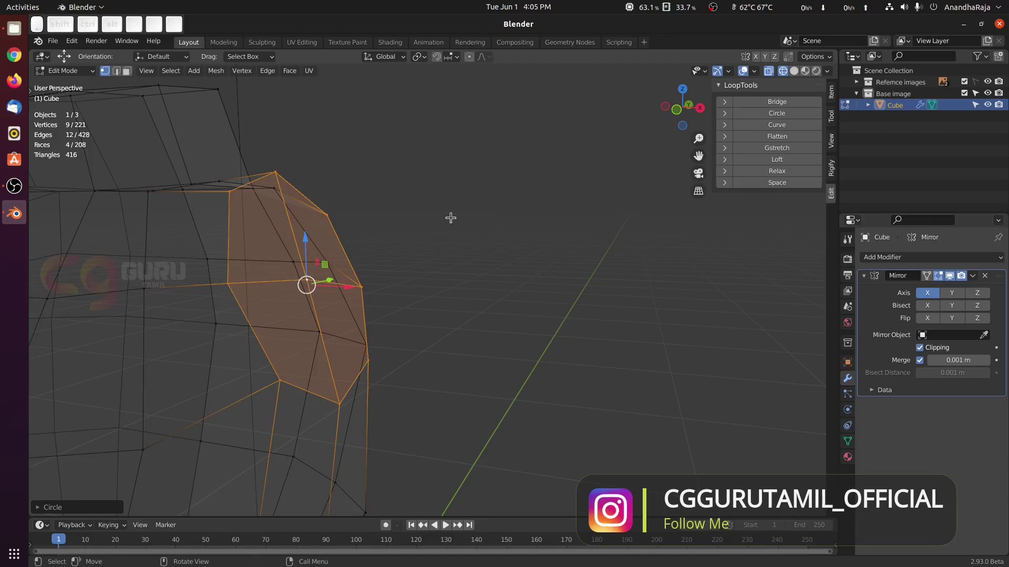
key(KP_1)
scroll(486, 255, up, 6)
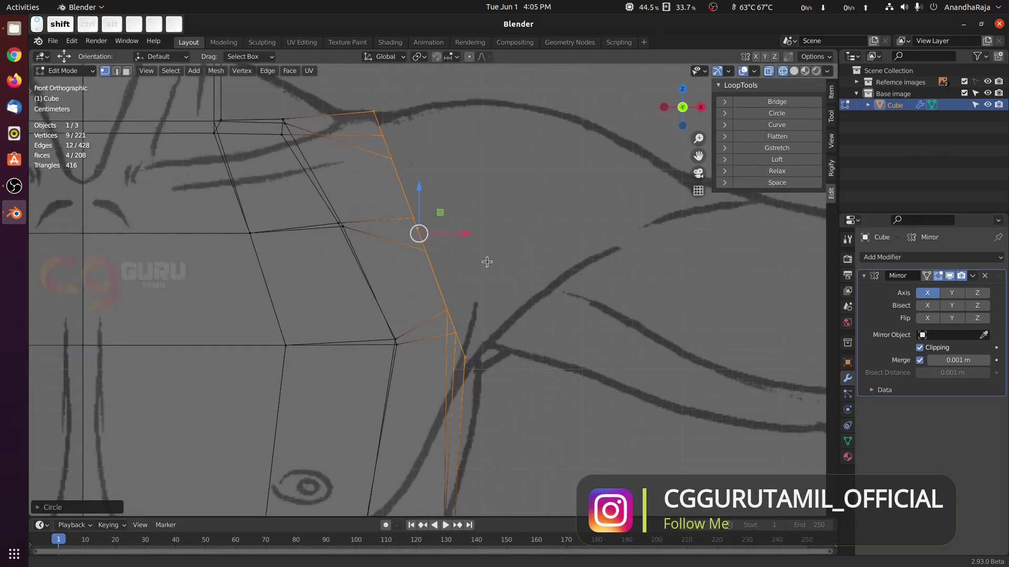
shift+middle_drag(484, 261, 467, 253)
key(KP_3)
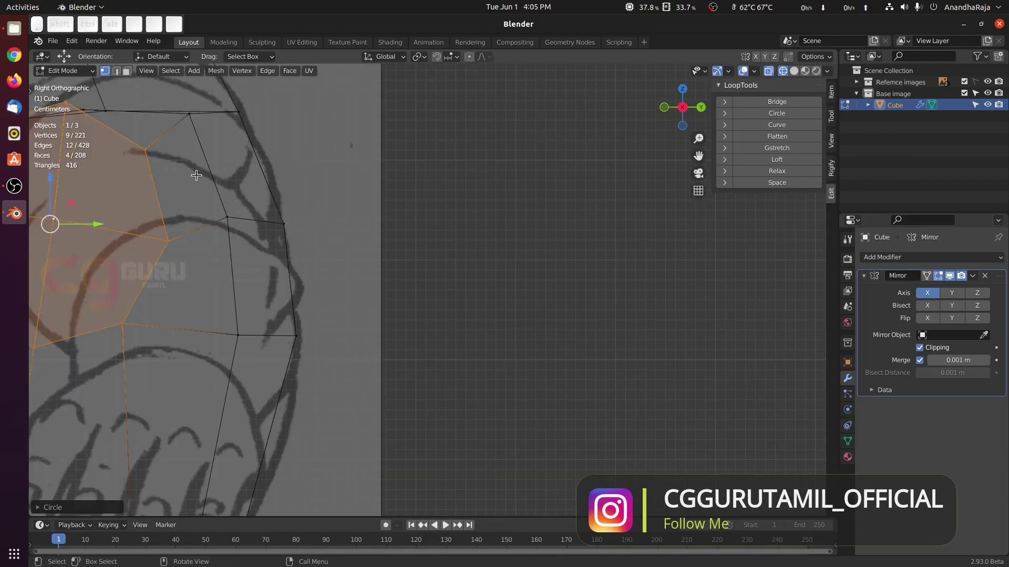
Step: In side view, rotate the rounded shoulder faces until the octagon stands upright, and move them slightly down and toward the back
shift+middle_drag(196, 174, 392, 225)
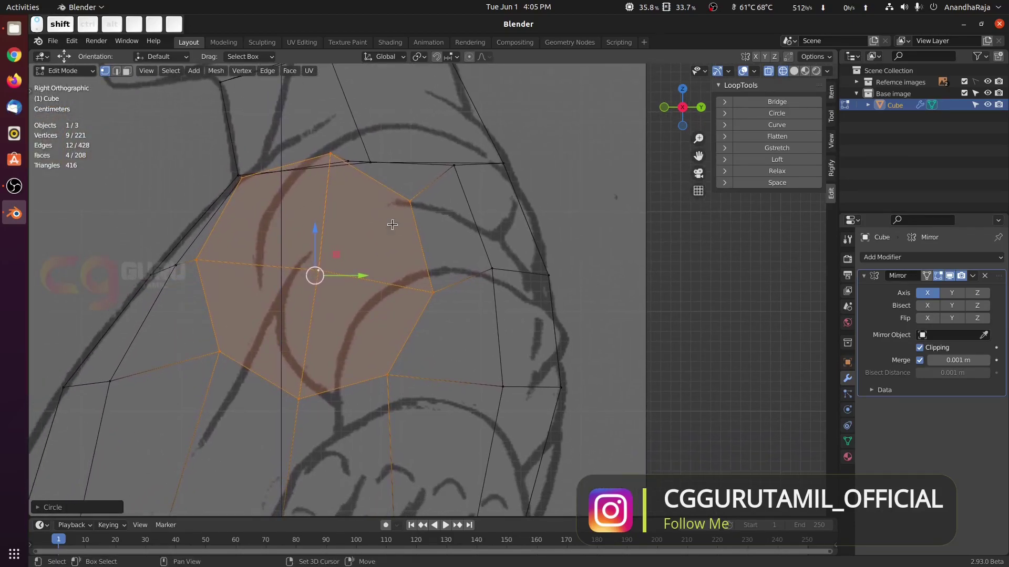
key(r)
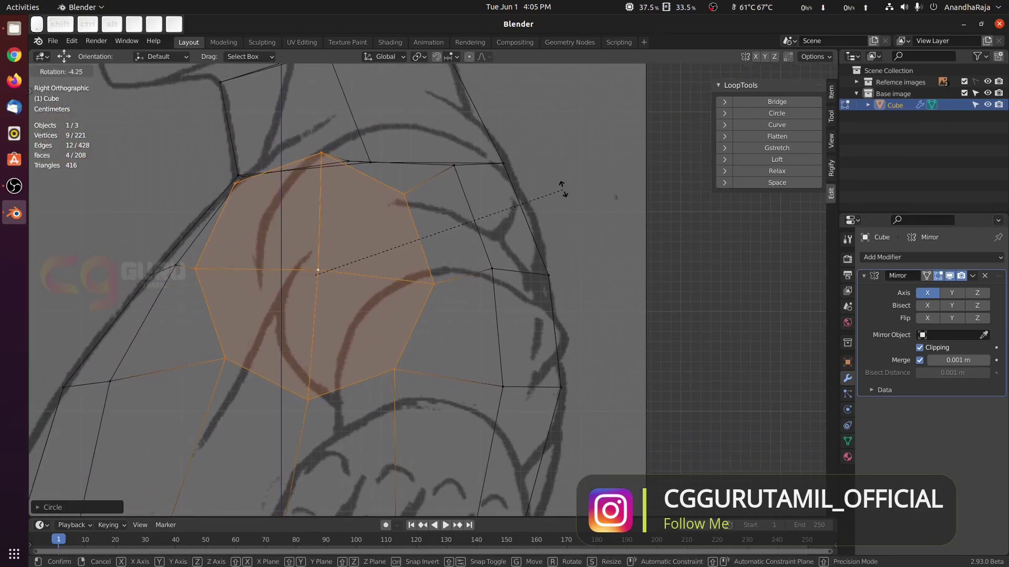
click(552, 173)
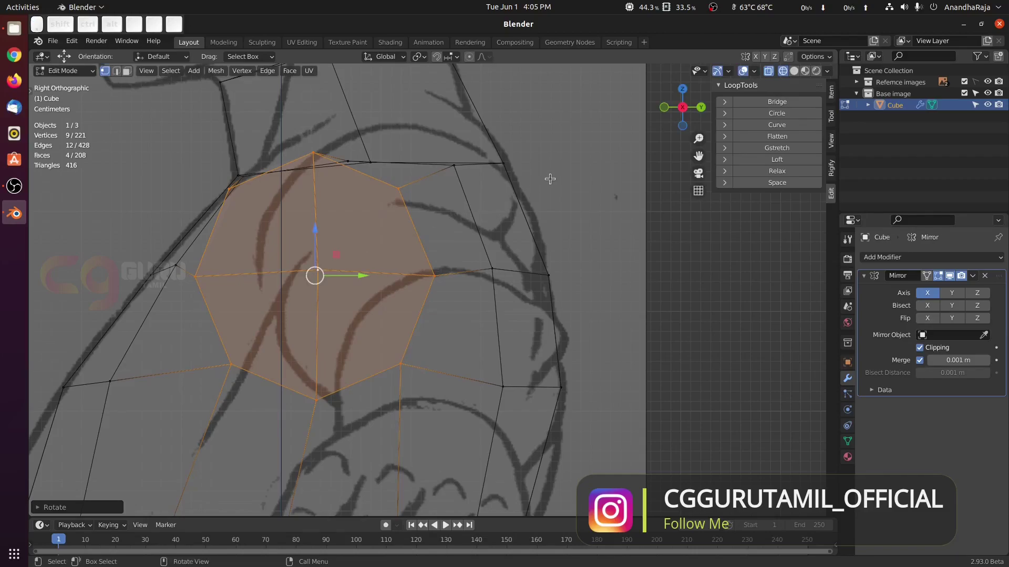
key(g)
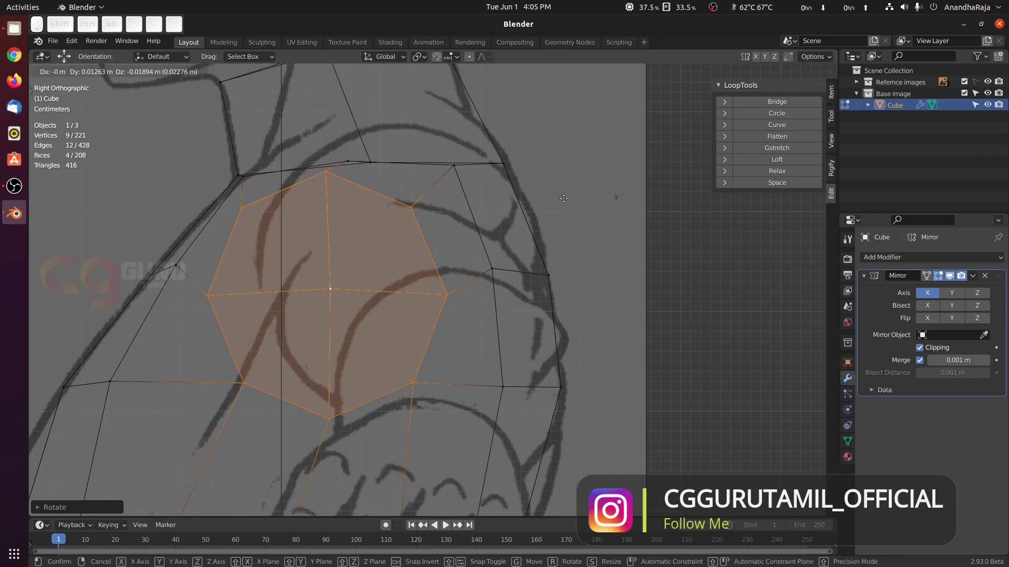
click(565, 200)
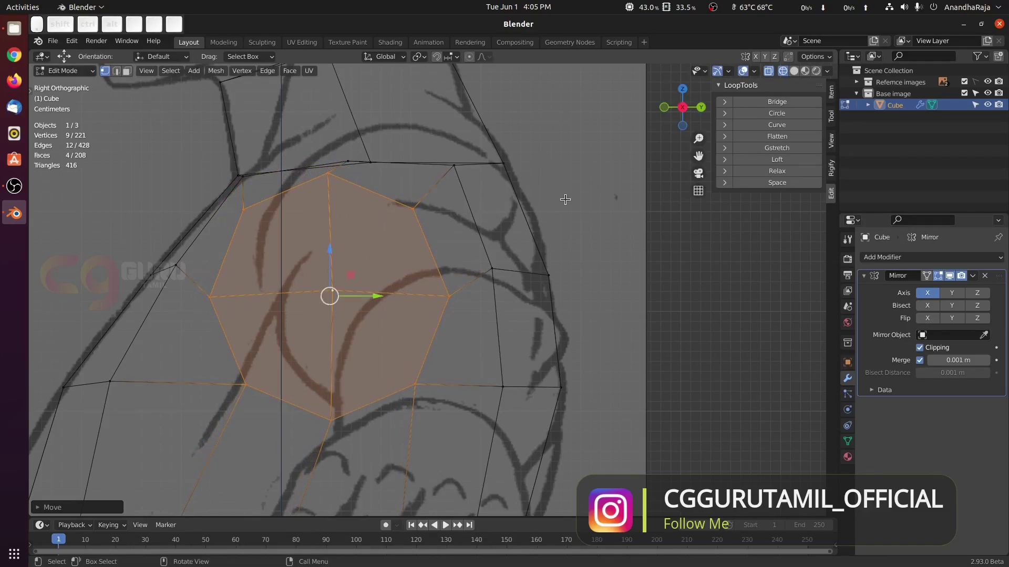
Step: In front view, move the shoulder faces about 0.017 m up and outward to meet the shoulder outline, and return to solid shading
key(KP_1)
shift+middle_drag(439, 283, 445, 253)
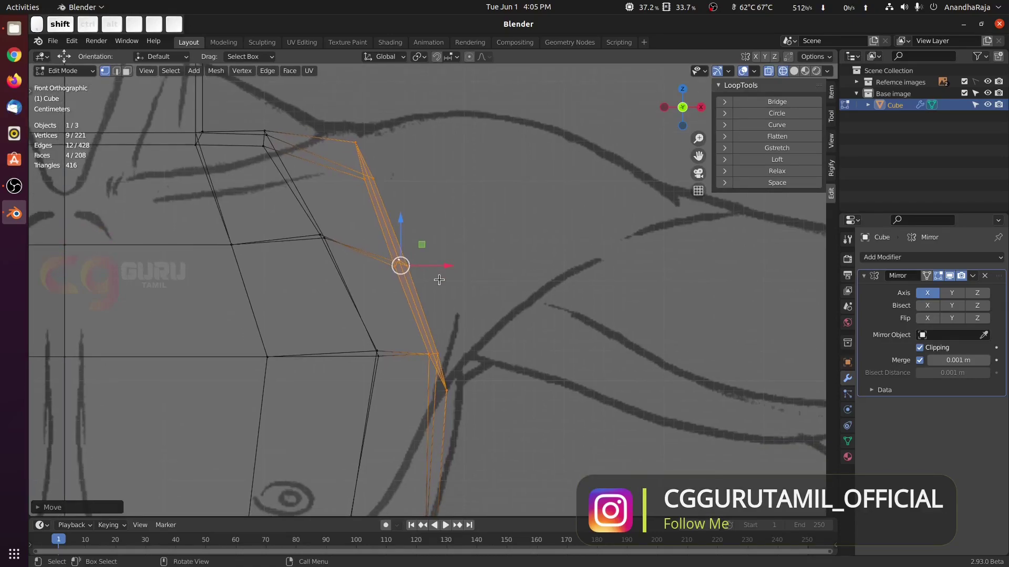
key(g)
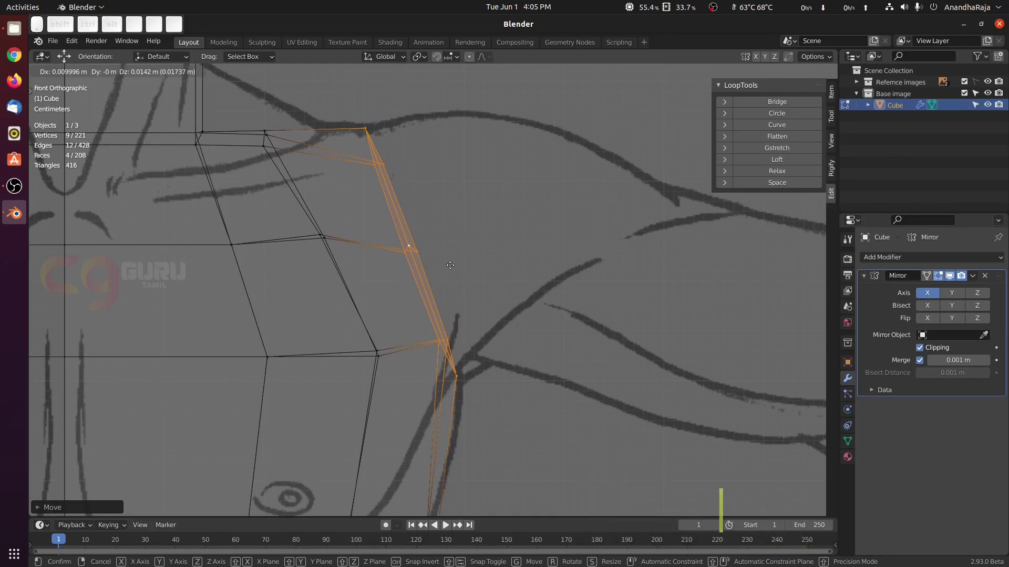
click(450, 265)
key(z)
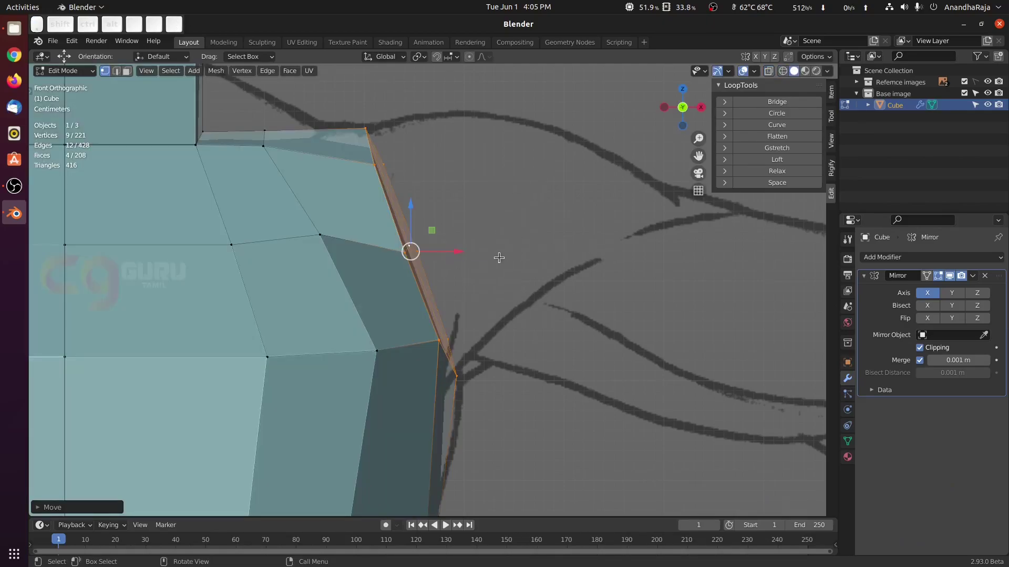
Step: Extrude the selected shoulder faces outward about 0.058 m along the reference arm
shift+middle_drag(480, 275, 339, 257)
key(e)
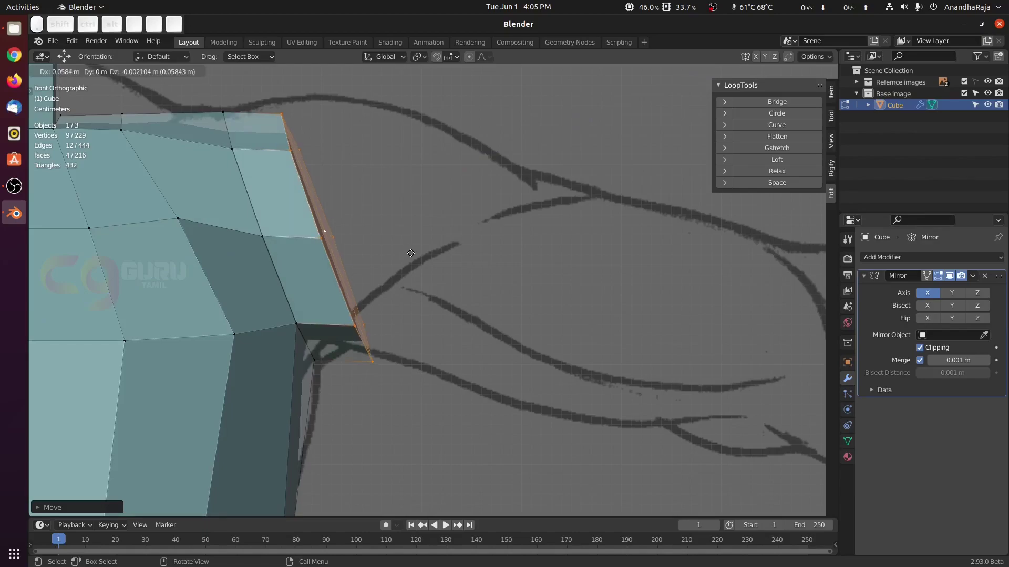
click(410, 247)
Step: In wireframe shading, rotate the extruded shoulder faces about 17° so the arm opening stands nearly vertical
key(z)
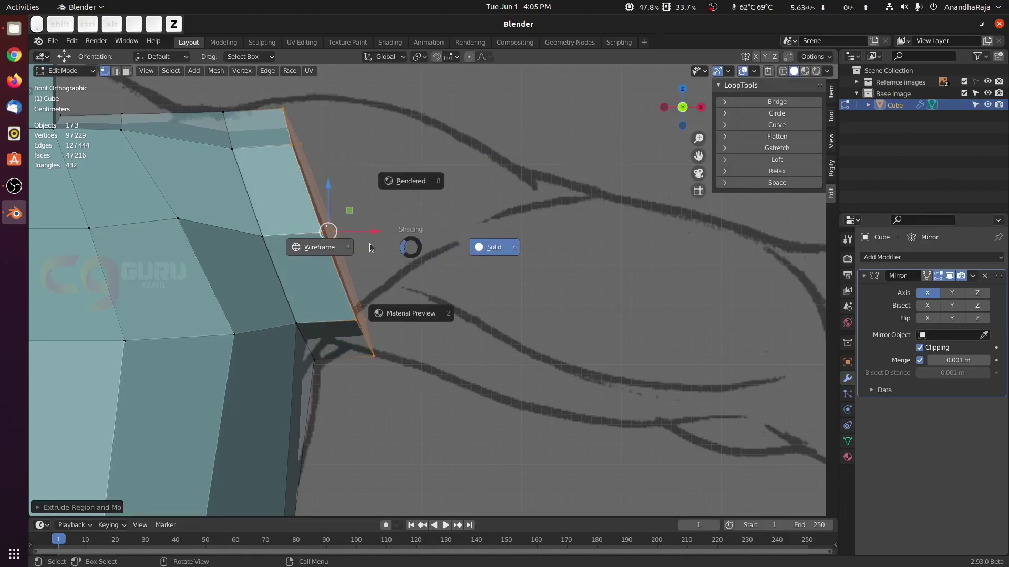
click(331, 247)
scroll(418, 240, down, 2)
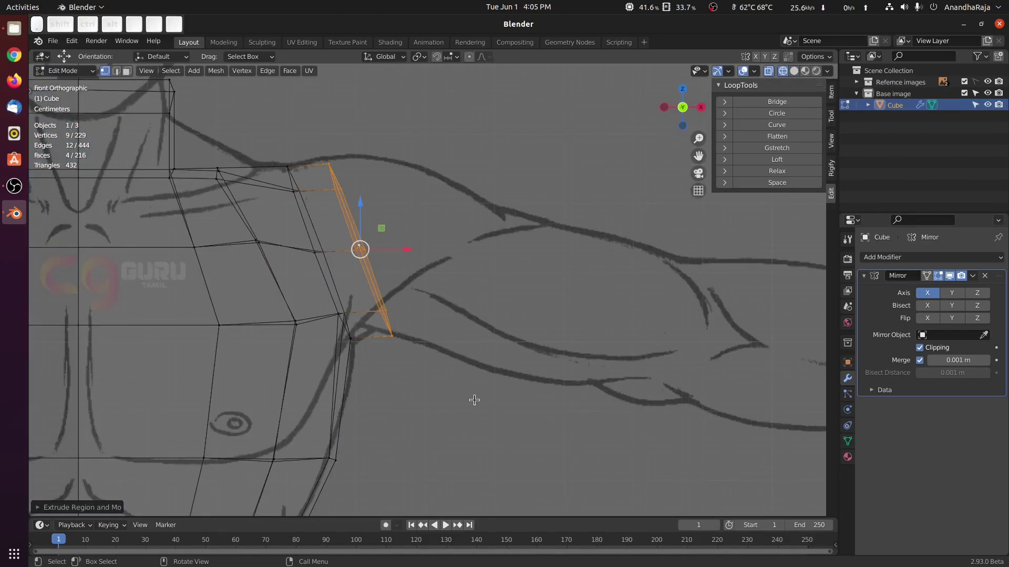
key(r)
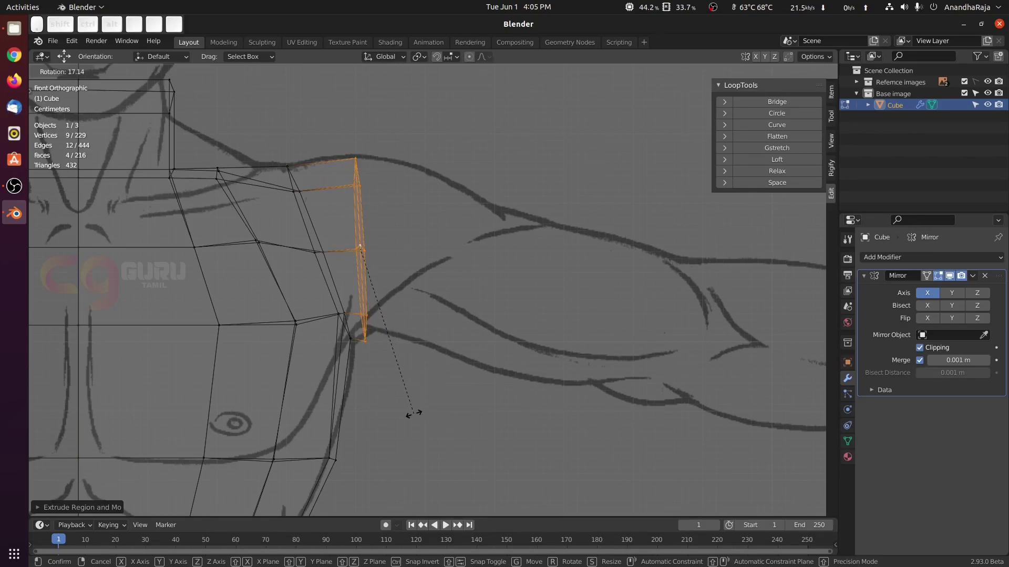
click(402, 405)
Step: Move the arm opening up and scale it to about 0.9 so it fits between the shoulder top and armpit outlines
key(g)
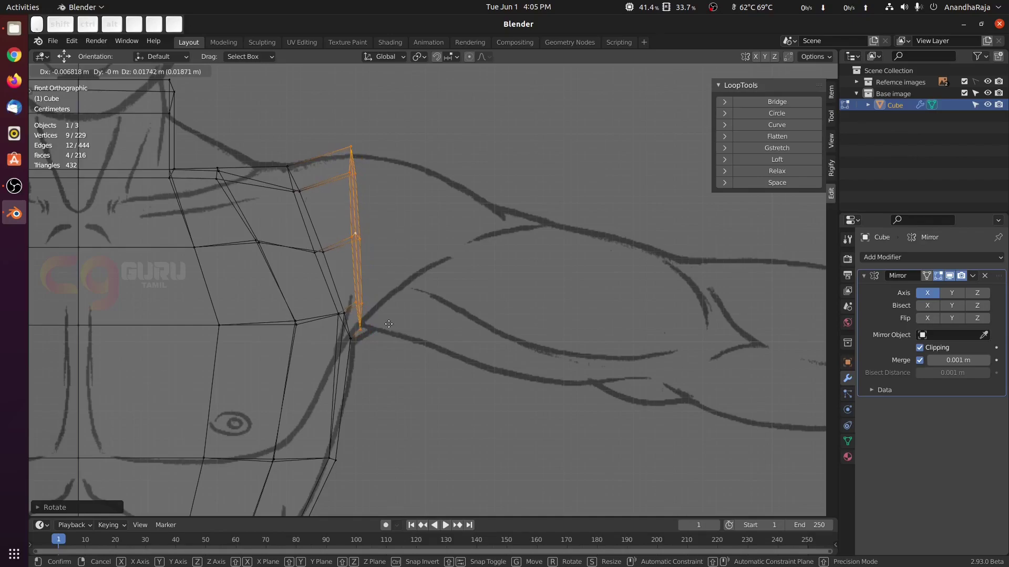
click(390, 324)
key(s)
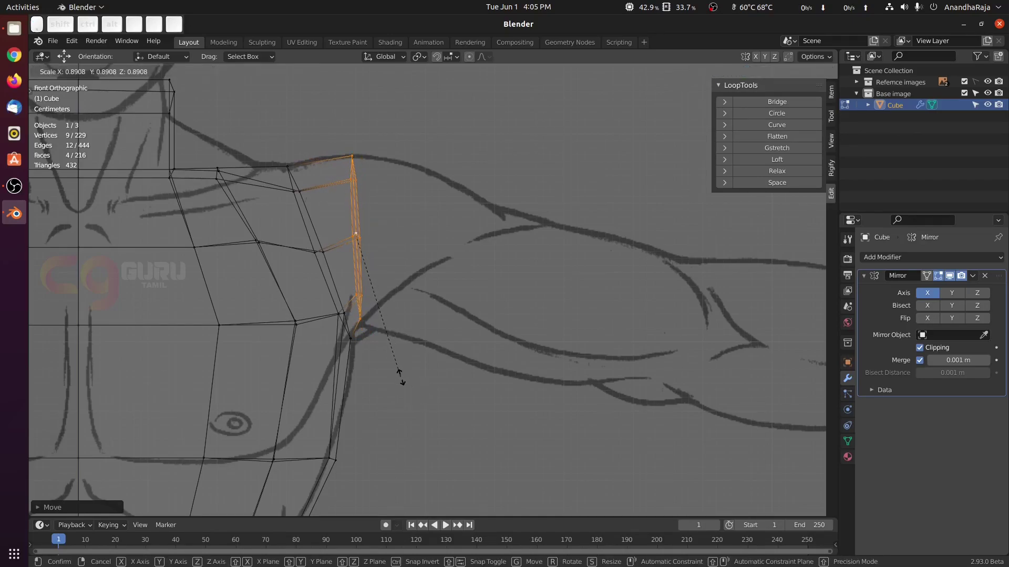
click(409, 379)
scroll(410, 315, up, 3)
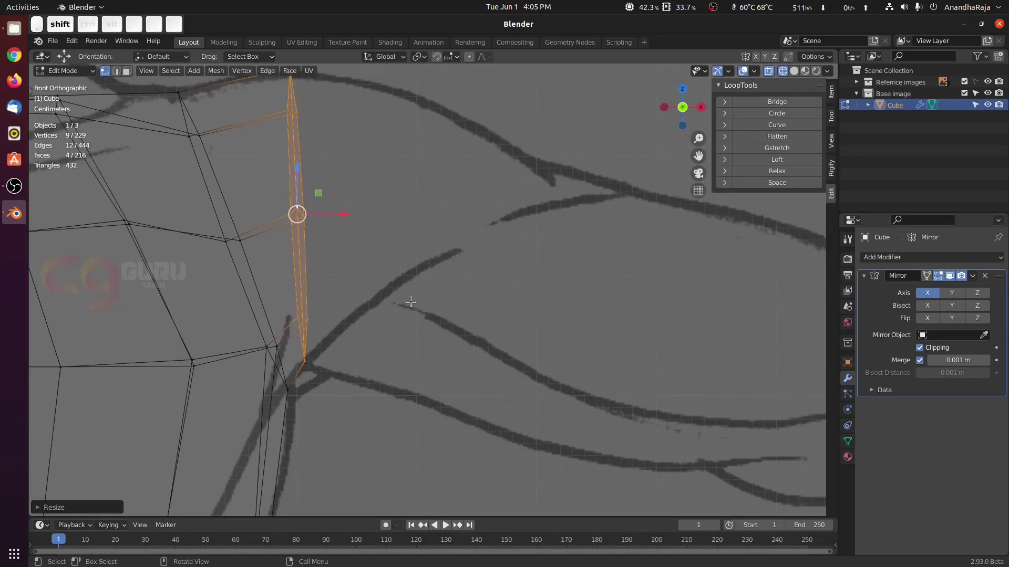
key(g)
click(413, 312)
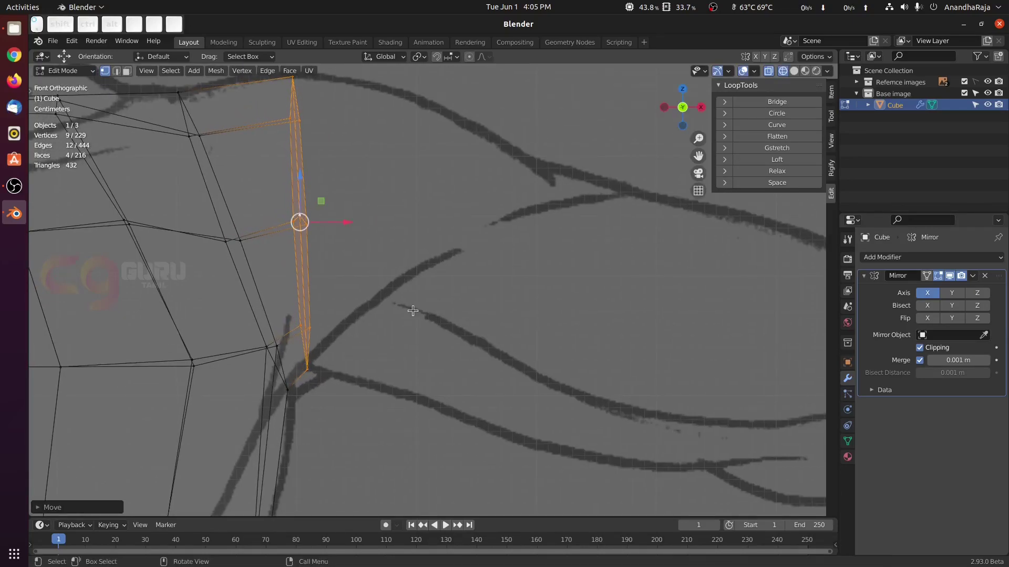
Step: Extrude the upper arm about 0.5 m to the elbow and scale its end faces to about 0.8 to match the arm's thickness
scroll(413, 311, down, 3)
shift+middle_drag(545, 361, 255, 228)
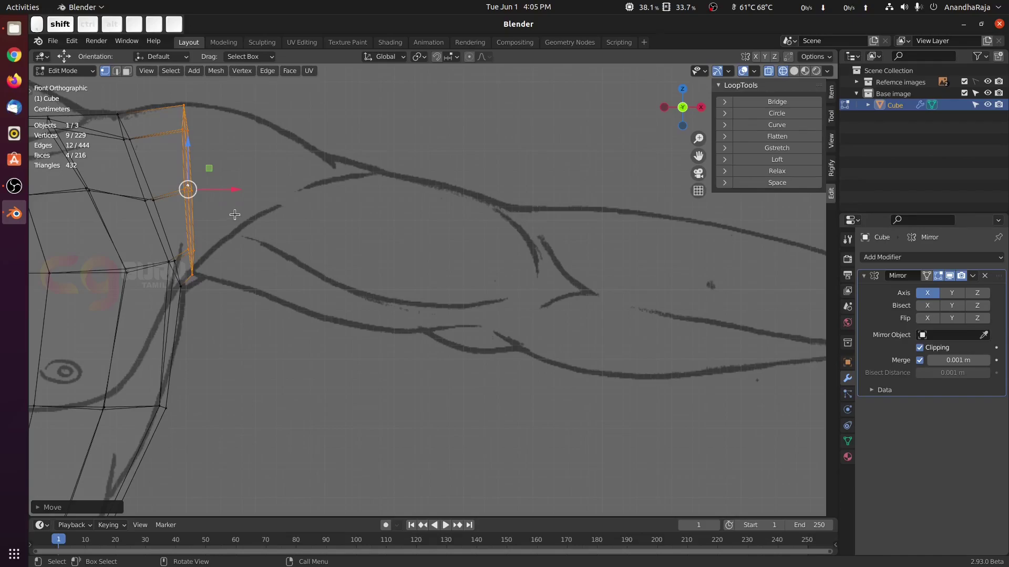
key(e)
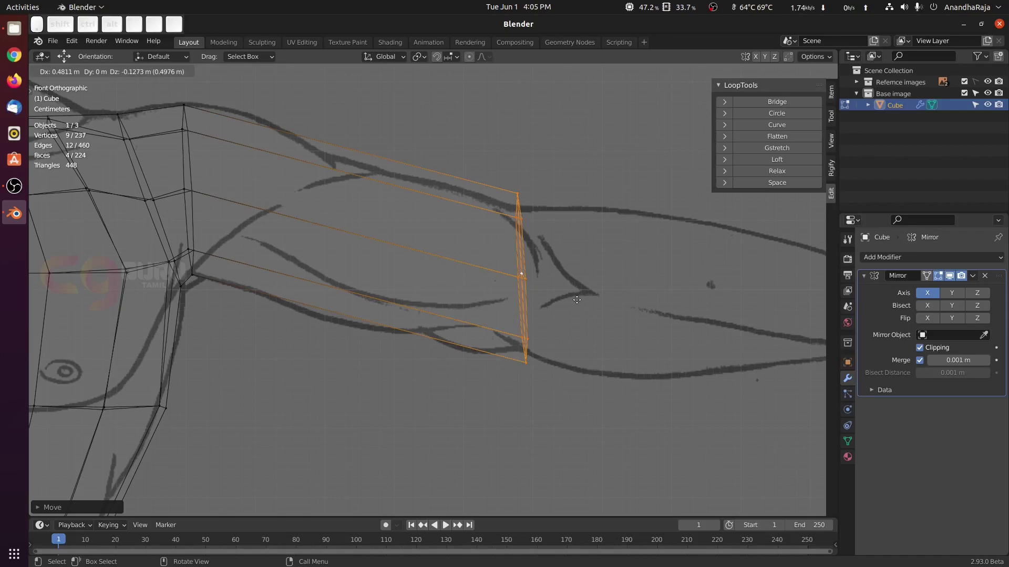
click(577, 300)
shift+middle_drag(585, 320, 541, 289)
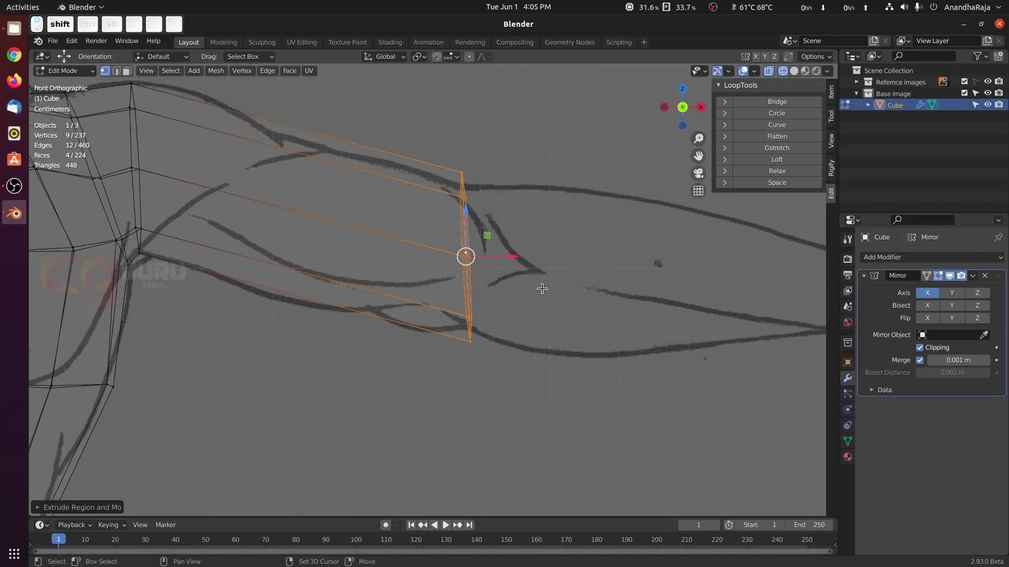
key(s)
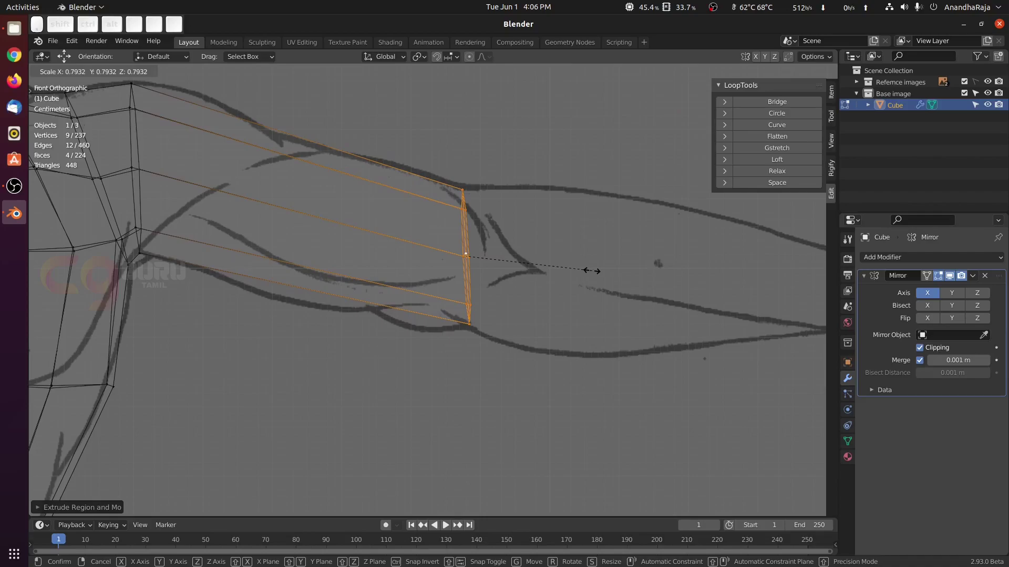
click(606, 269)
Step: Extrude the forearm about 0.6 m to the wrist and scale its end faces down to the wrist's thickness
scroll(606, 270, down, 3)
mouse_move(617, 380)
shift+middle_down()
mouse_move(426, 363)
mouse_move(412, 313)
mouse_move(343, 279)
shift+middle_up()
key(e)
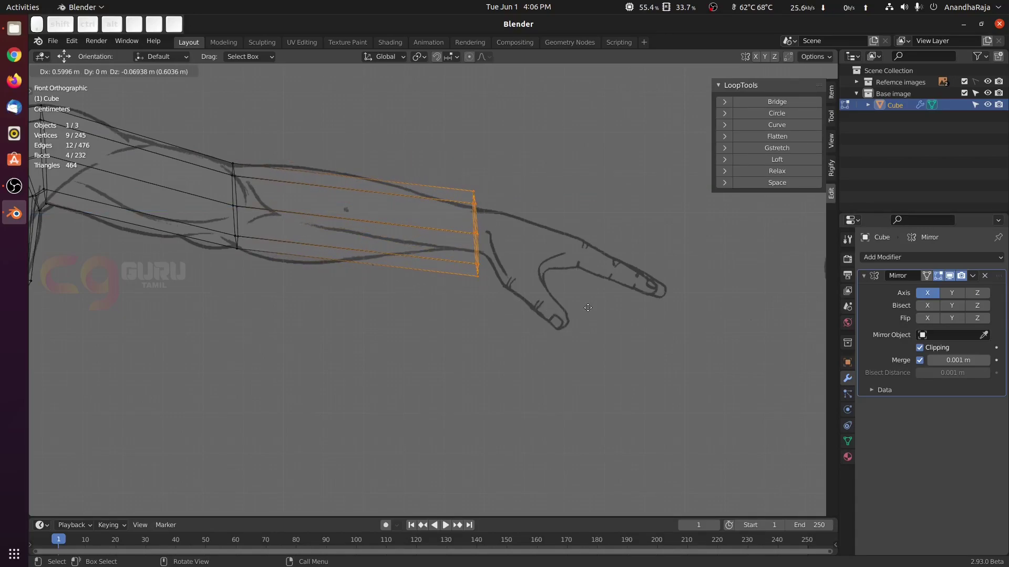
click(585, 306)
scroll(660, 310, up, 4)
shift+scroll(506, 404, up, 1)
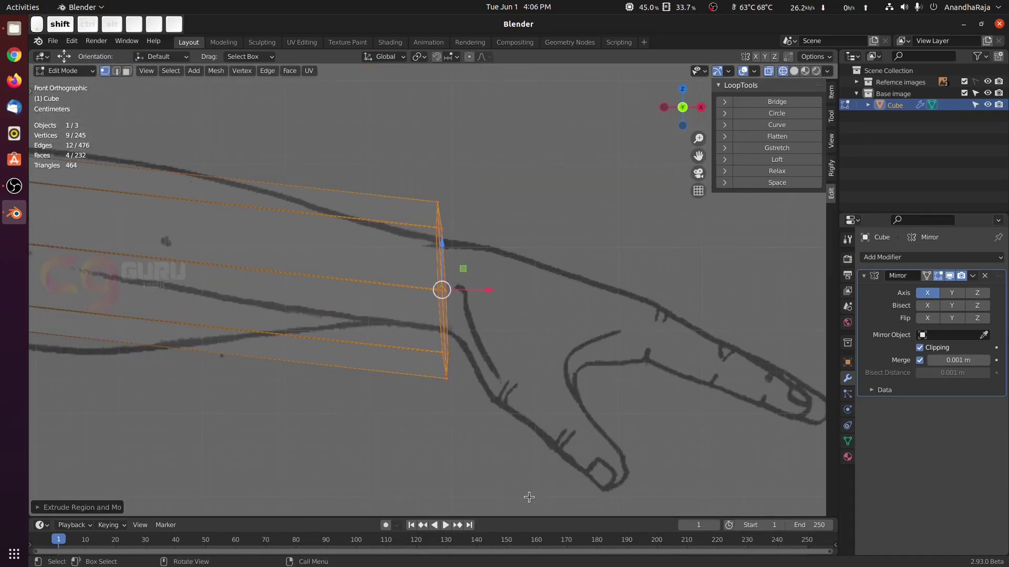
key(s)
click(469, 400)
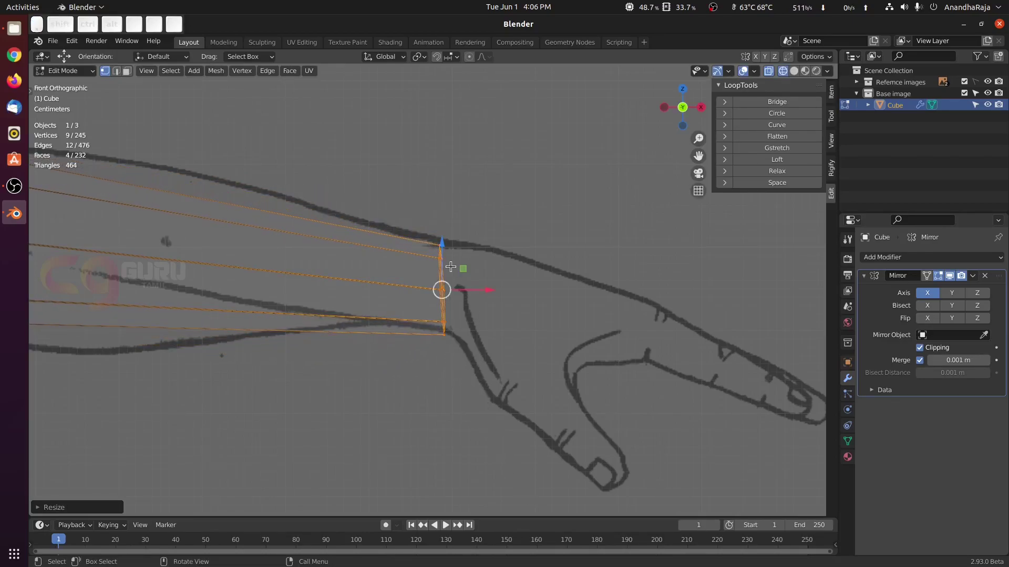
Step: Nudge the wrist faces slightly upward and rotate them about 10° to align with the start of the reference hand
drag(444, 246, 444, 241)
scroll(551, 420, up, 3)
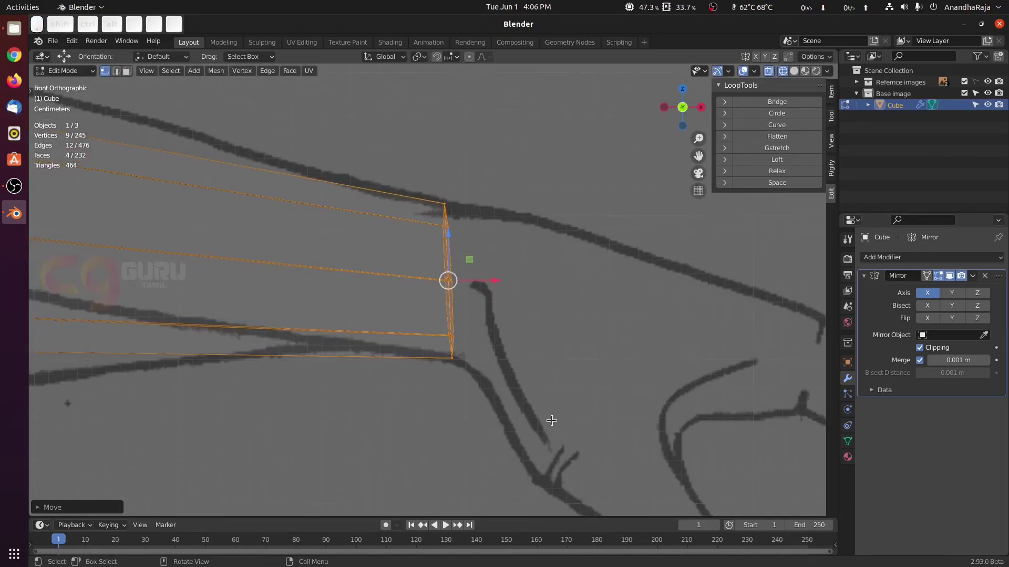
key(r)
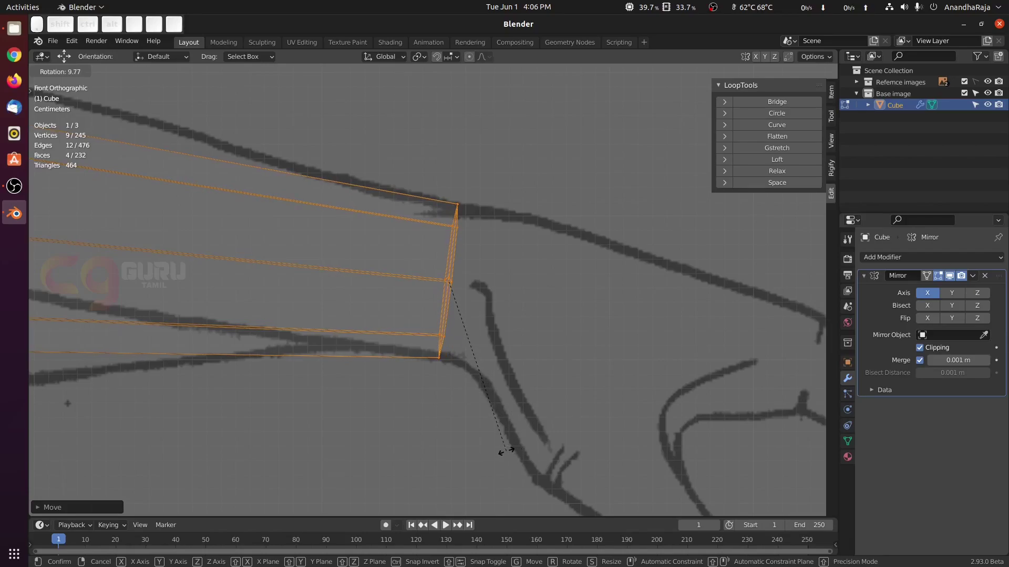
click(505, 450)
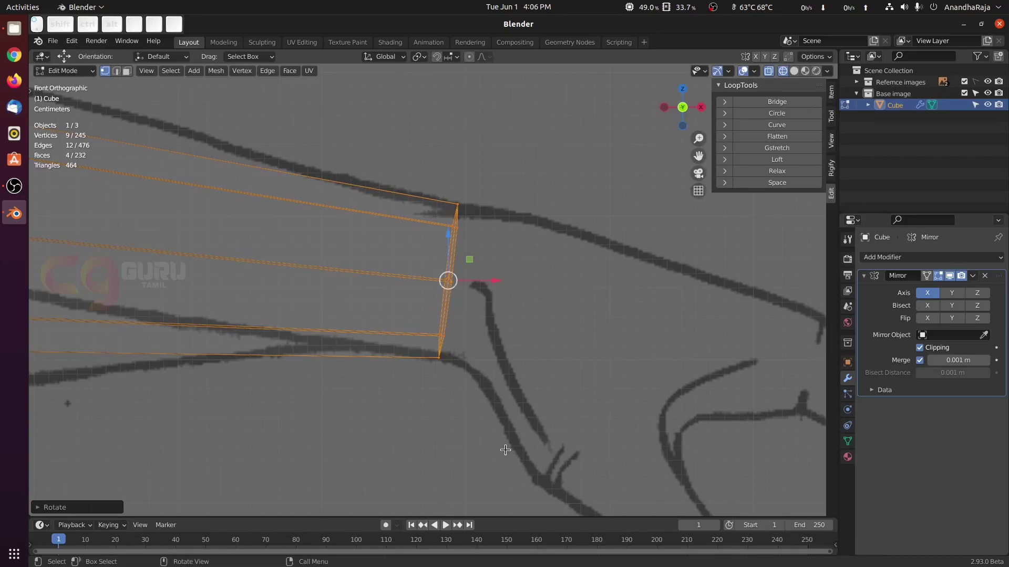
Step: Examine the blocked-out arm against the reference in wireframe and solid shading, from the front and from an angle
scroll(556, 355, down, 5)
shift+middle_drag(307, 350, 534, 327)
scroll(464, 299, down, 2)
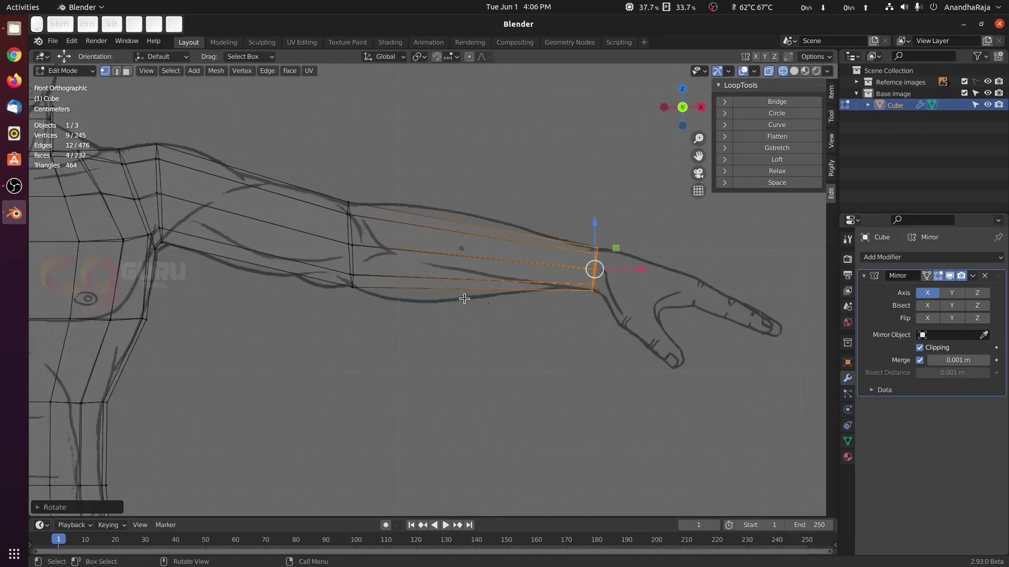
shift+middle_drag(448, 300, 389, 303)
key(z)
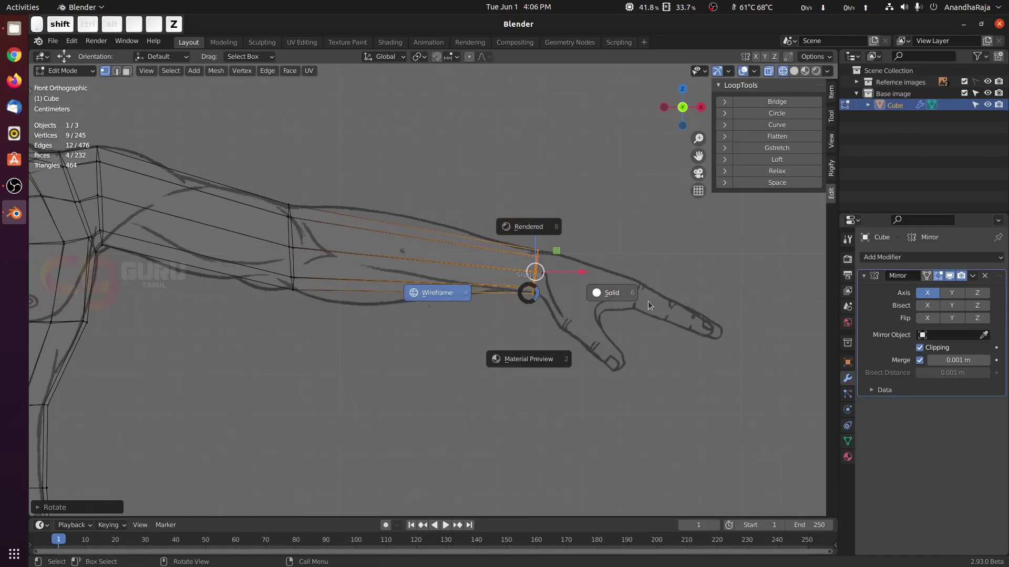
click(649, 302)
shift+middle_drag(581, 277, 490, 284)
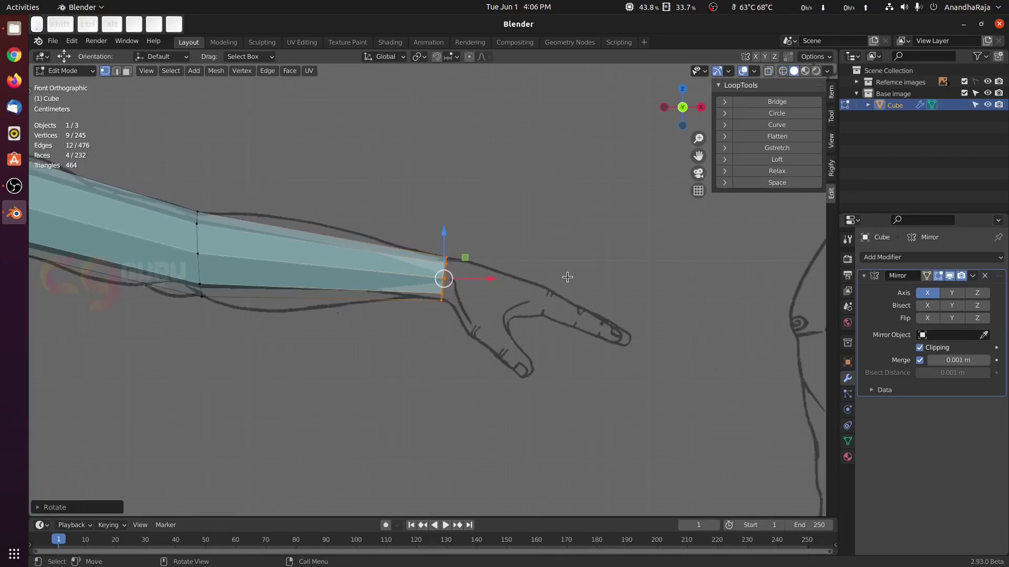
middle_drag(567, 277, 480, 298)
scroll(472, 298, up, 3)
scroll(472, 298, down, 5)
key(KP_1)
Step: Select the centre vertex of the wrist, snap the 3D cursor to it, and return to Object Mode in front view
click(555, 312)
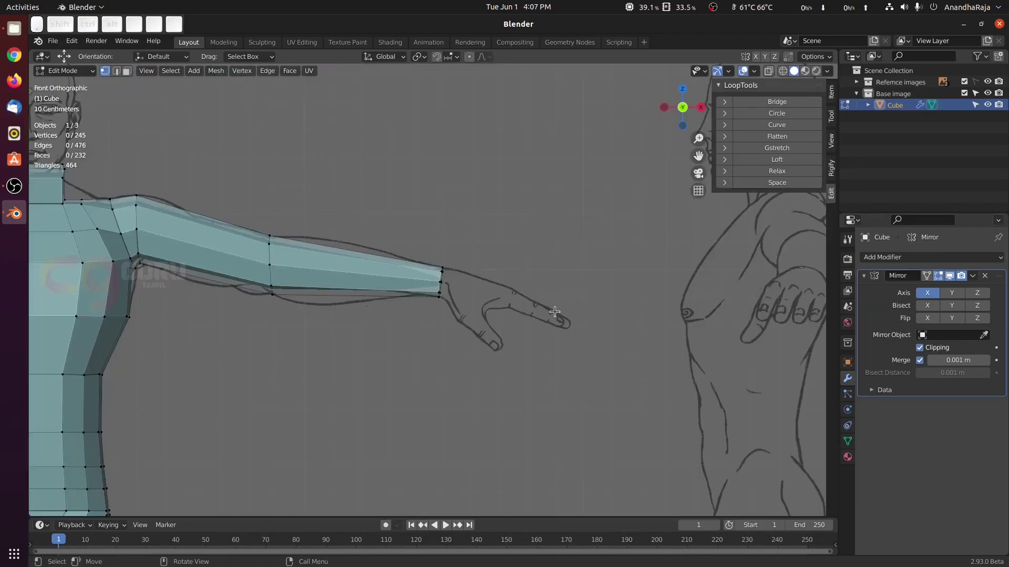
middle_drag(555, 312, 391, 311)
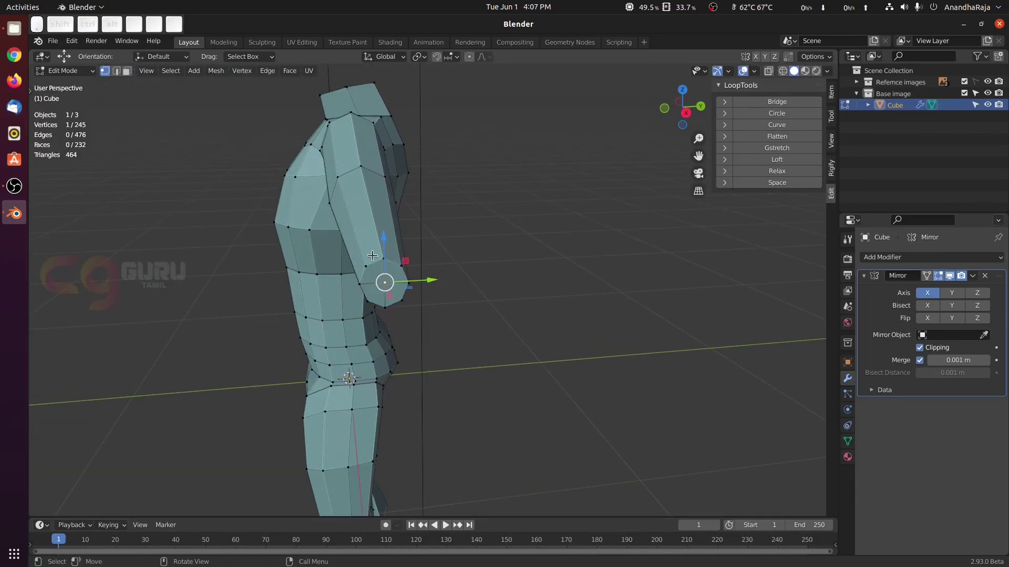
key(shift+s)
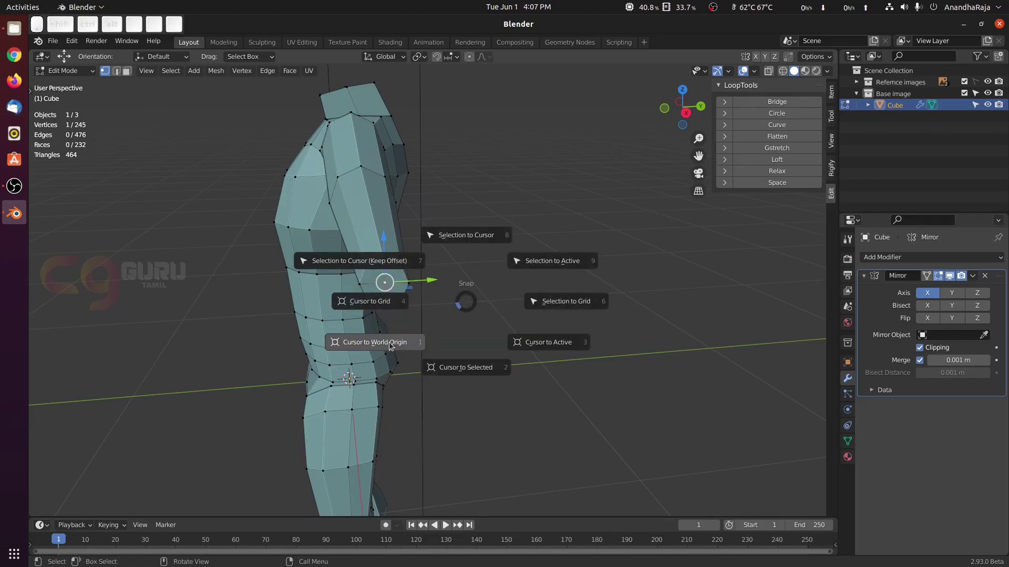
click(465, 367)
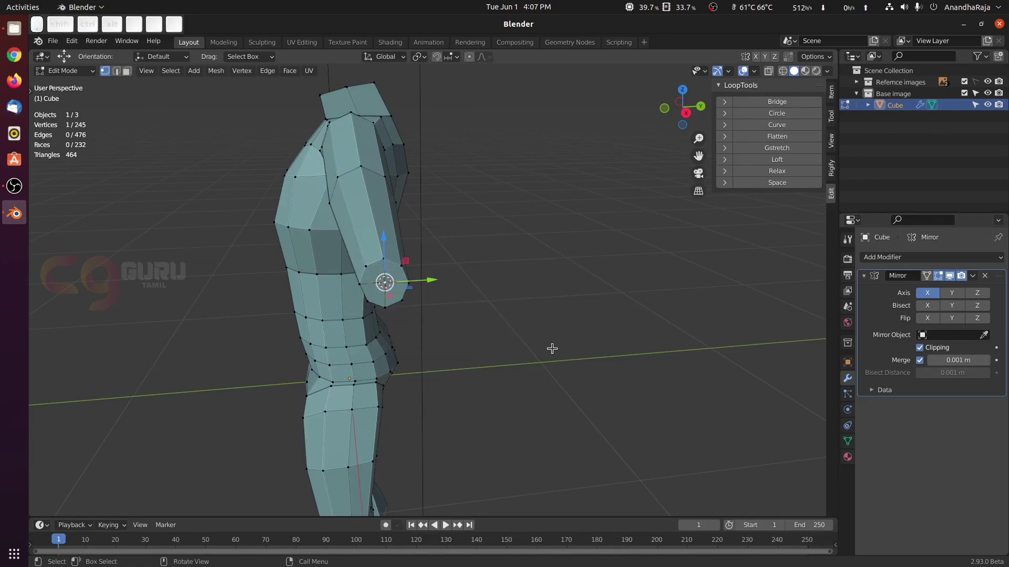
key(KP_1)
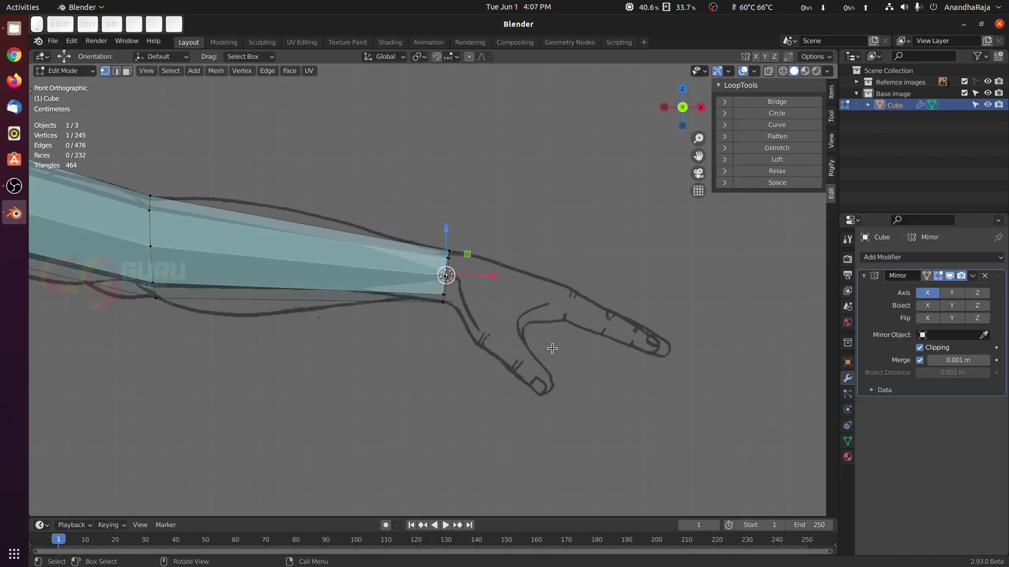
key(Tab)
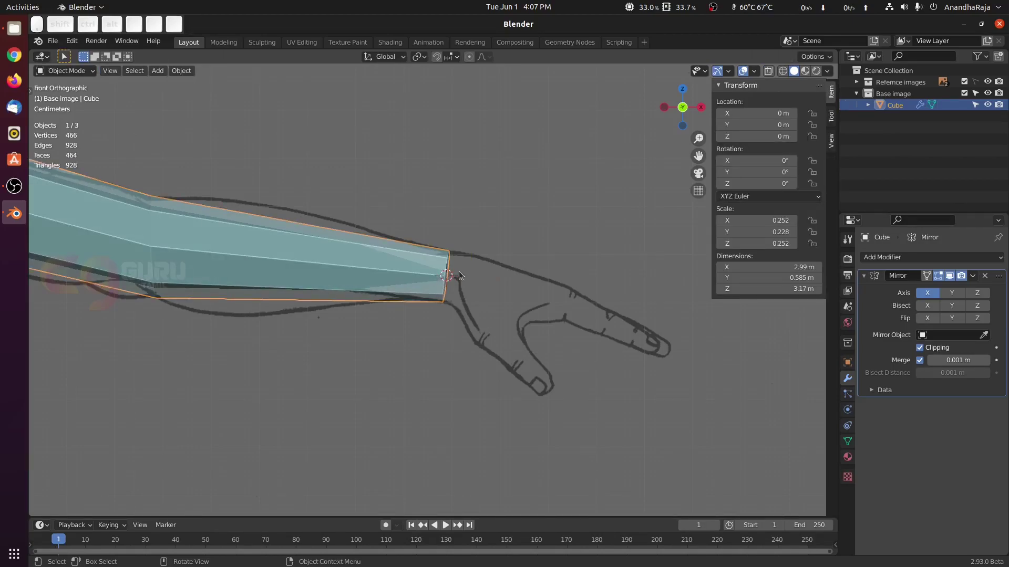
Step: Add a cube at the wrist's 3D cursor and scale it down to about 0.13 m per side
shift+middle_drag(498, 318, 456, 299)
key(shift+a)
mouse_move(456, 300)
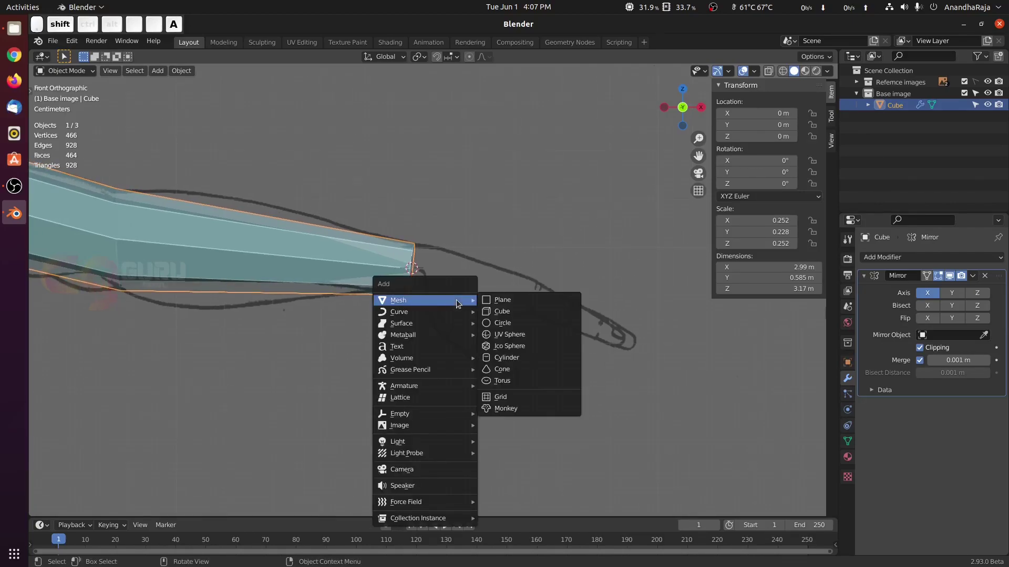
click(499, 310)
scroll(481, 345, down, 6)
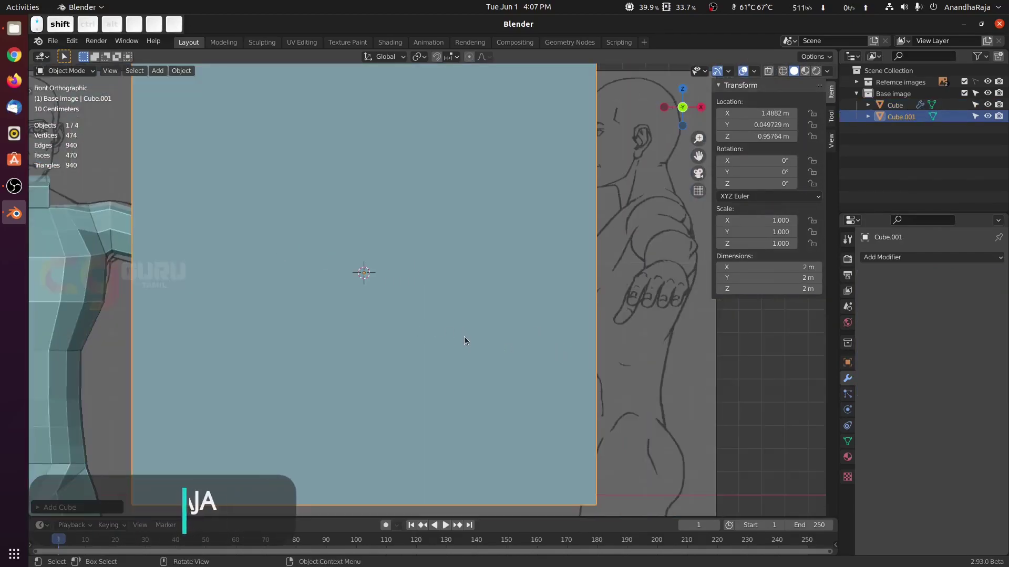
key(s)
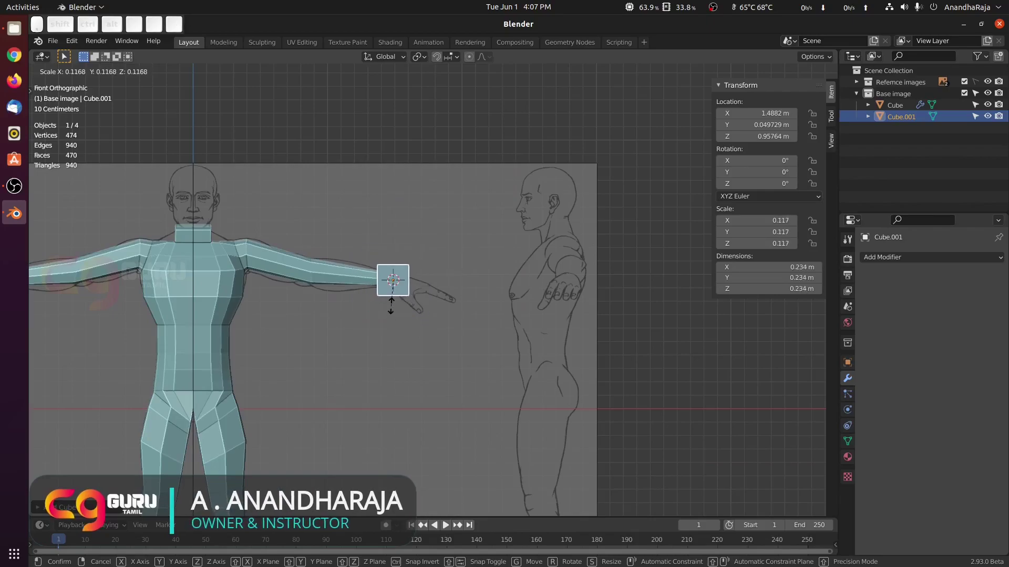
click(408, 299)
scroll(409, 290, up, 8)
shift+middle_drag(273, 270, 340, 353)
scroll(405, 377, up, 2)
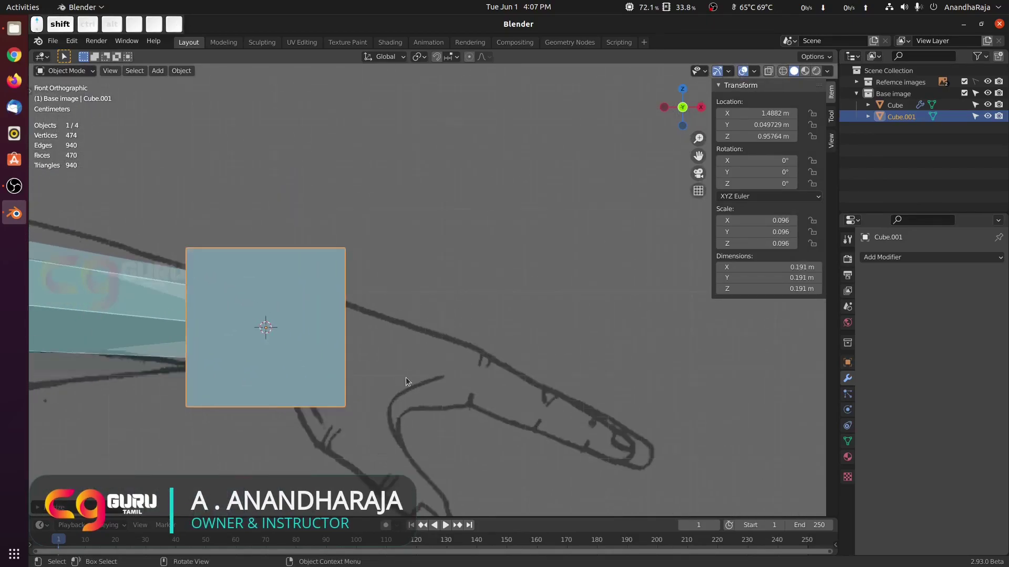
key(s)
click(351, 362)
Step: Move the cube in wireframe about 0.08 m outward and 0.02 m down onto the start of the reference hand
key(z)
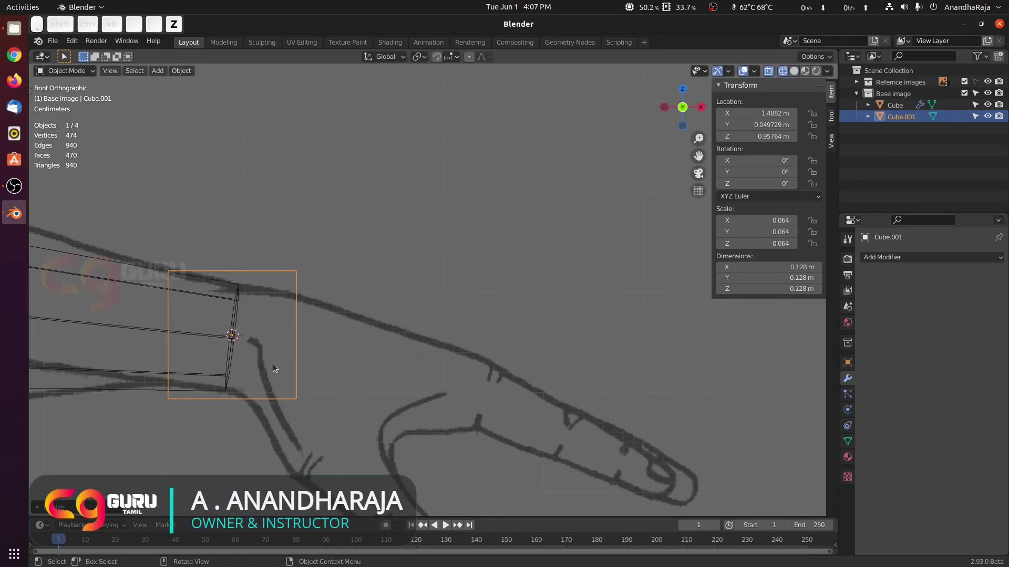
key(g)
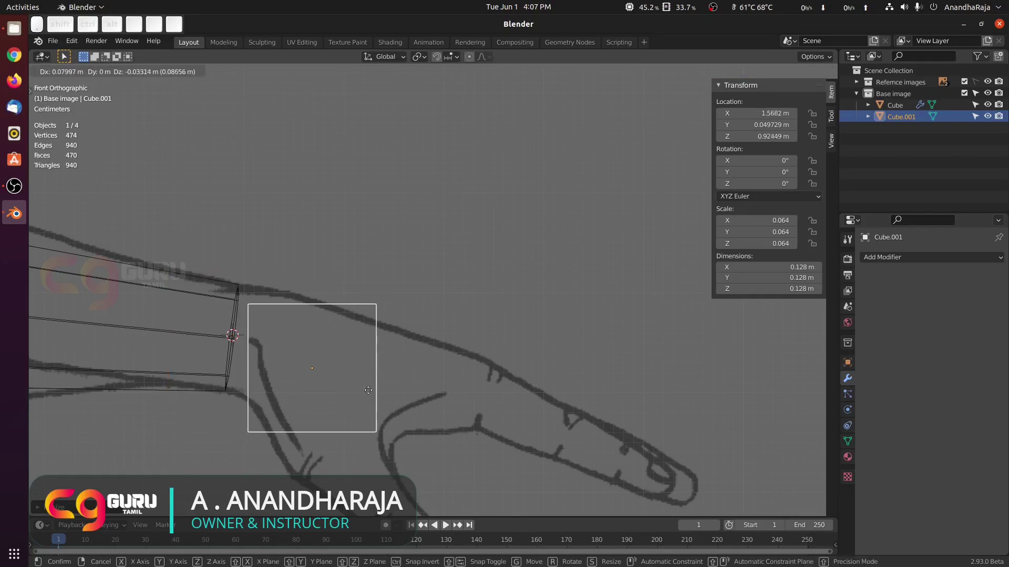
click(371, 379)
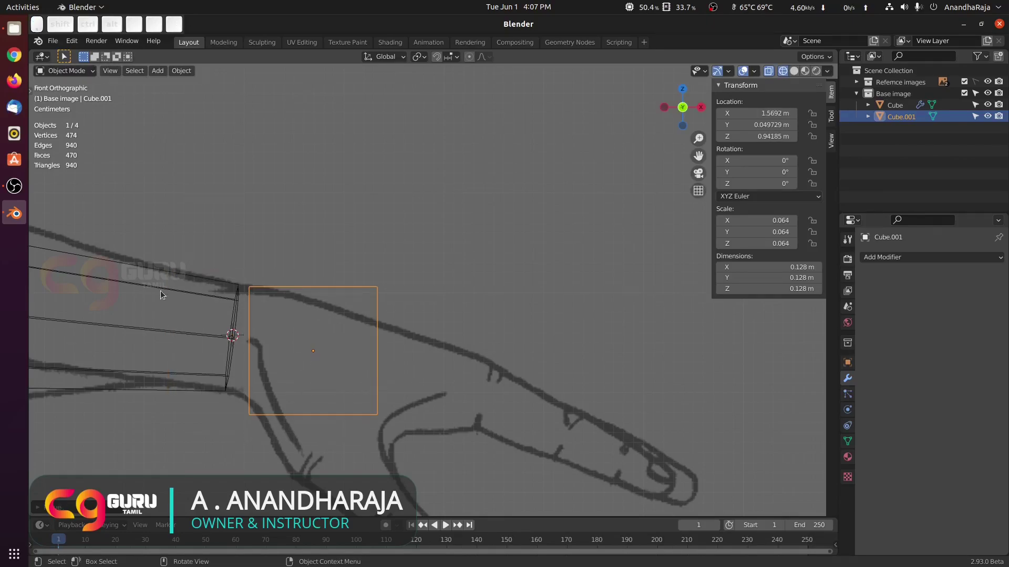
Step: Reposition the lower and upper vertices of the cube's wrist-side face so the face slants parallel to the forearm's end
key(Tab)
click(419, 252)
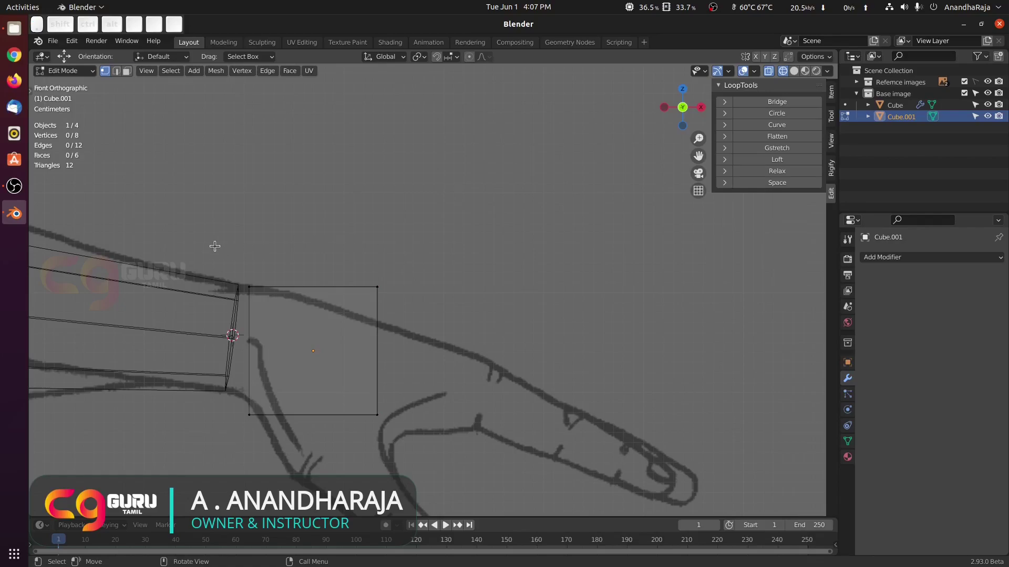
drag(215, 245, 281, 444)
scroll(273, 444, up, 2)
shift+middle_drag(209, 442, 284, 373)
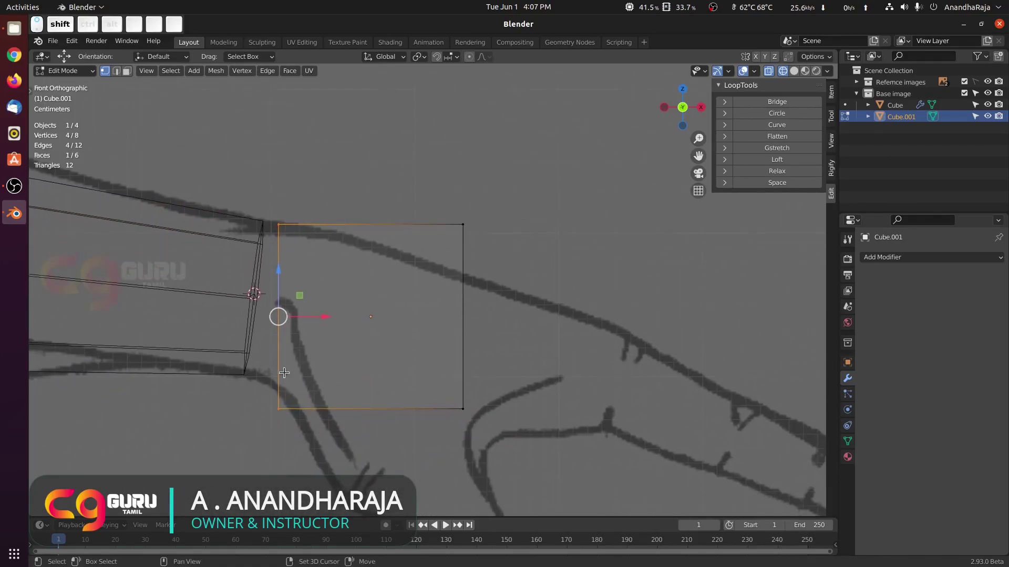
click(234, 461)
drag(240, 462, 301, 391)
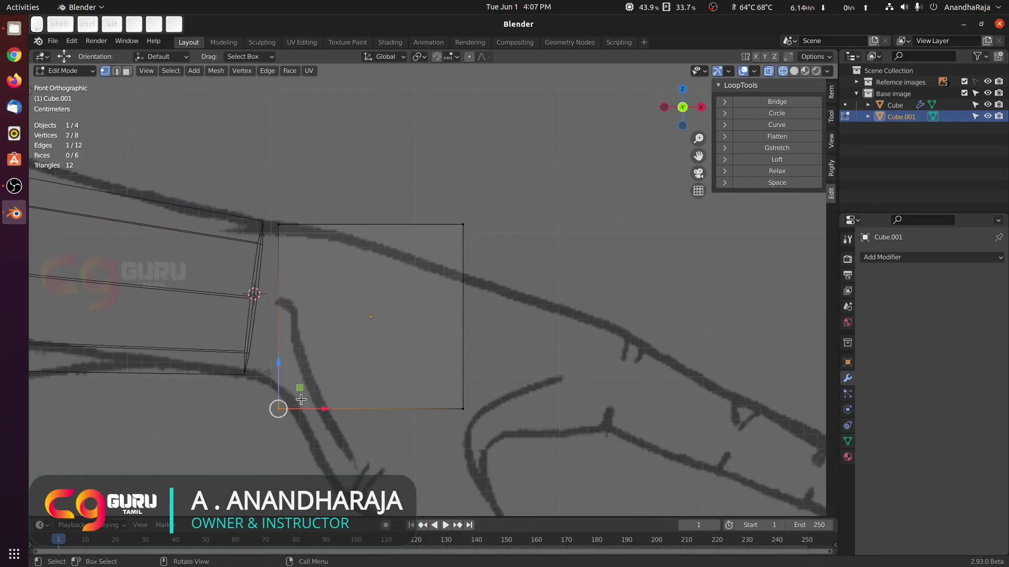
key(g)
click(277, 368)
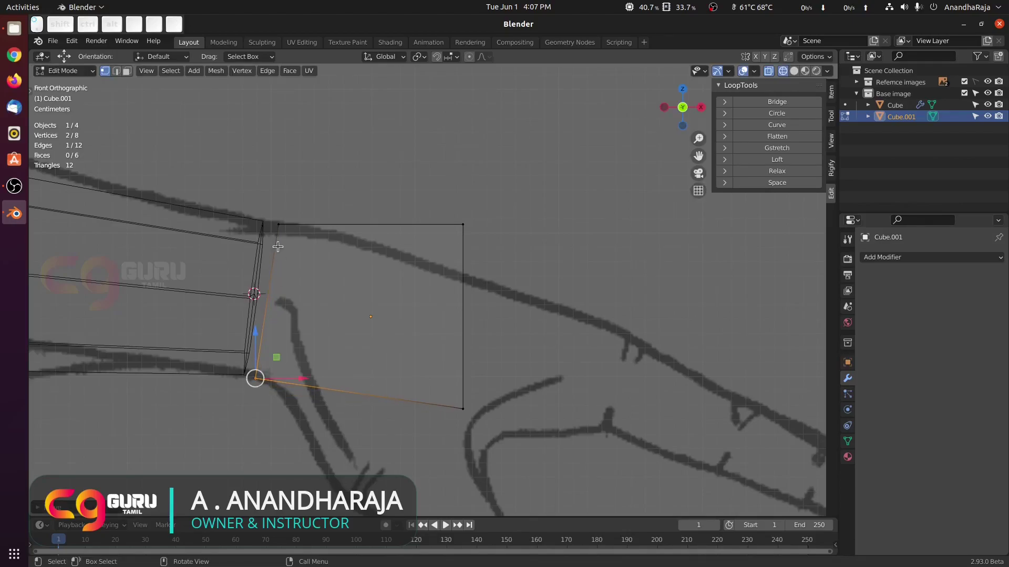
drag(262, 208, 296, 247)
key(g)
click(295, 244)
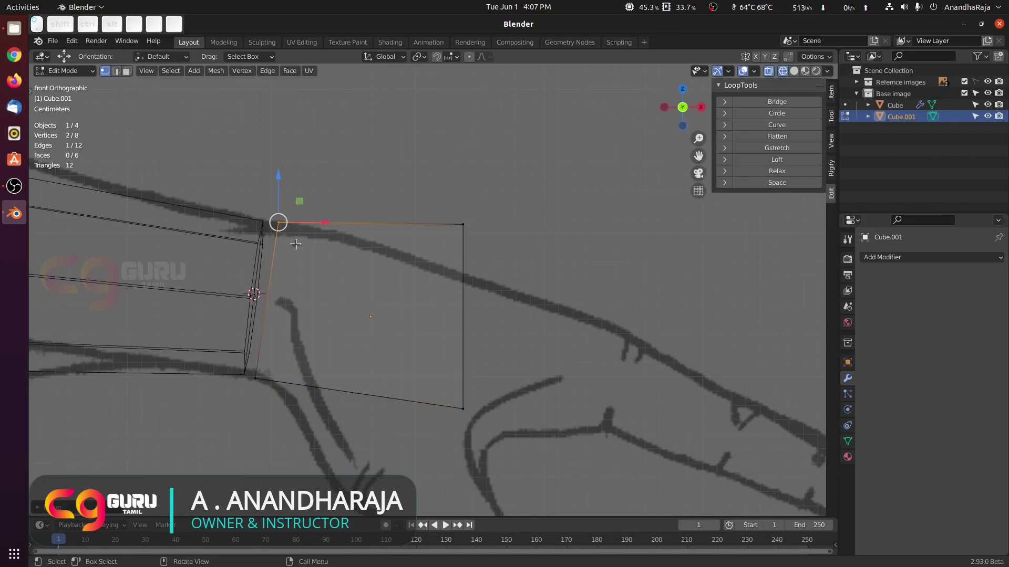
Step: Move the cube's outer face in front view to the reference fingertip, about 0.31 m along X and 0.14 m down
key(KP_7)
scroll(337, 414, down, 2)
shift+middle_drag(336, 413, 344, 304)
key(KP_1)
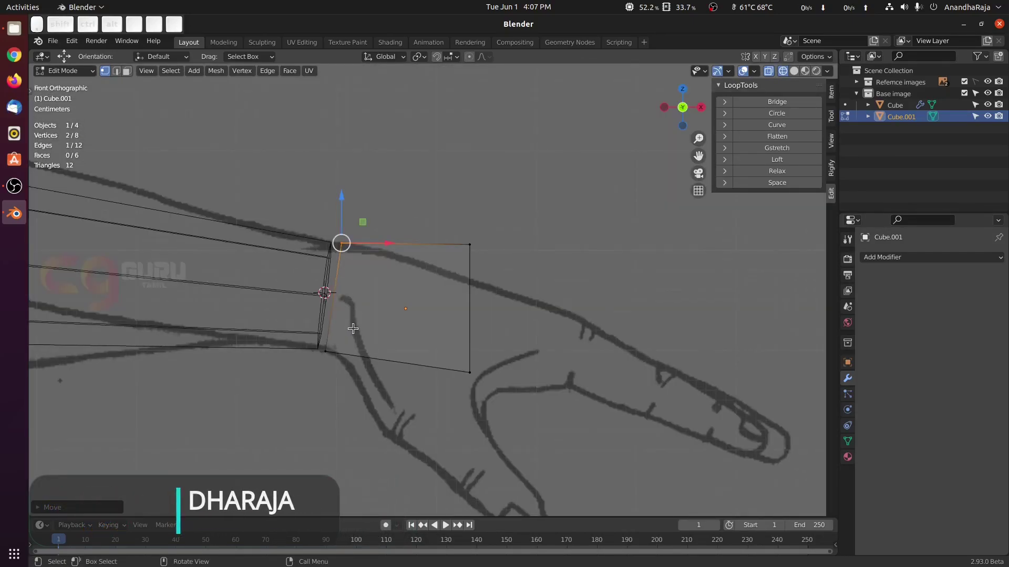
key(KP_7)
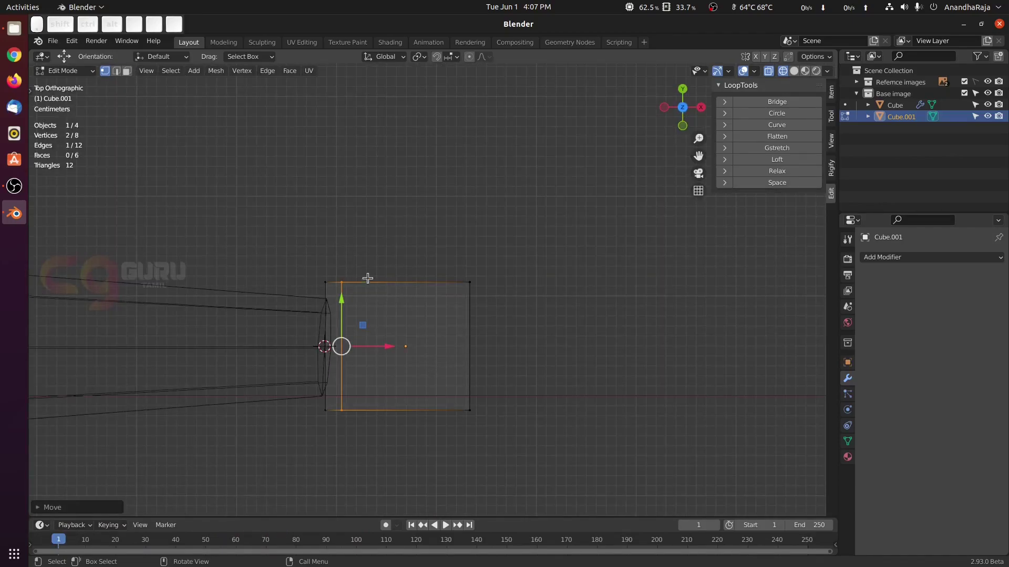
key(KP_1)
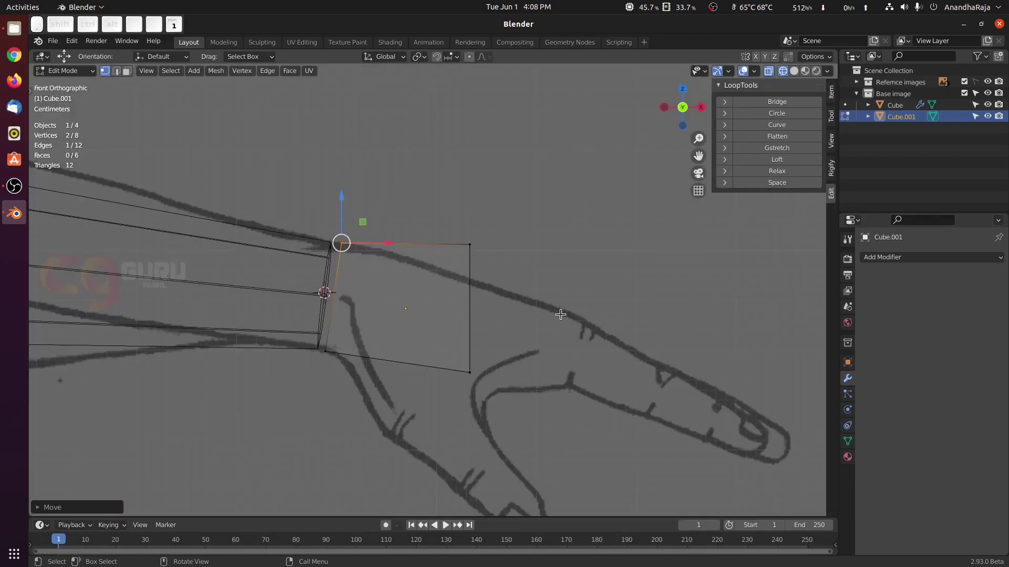
click(446, 237)
drag(446, 231, 490, 419)
shift+middle_drag(554, 414, 380, 341)
key(g)
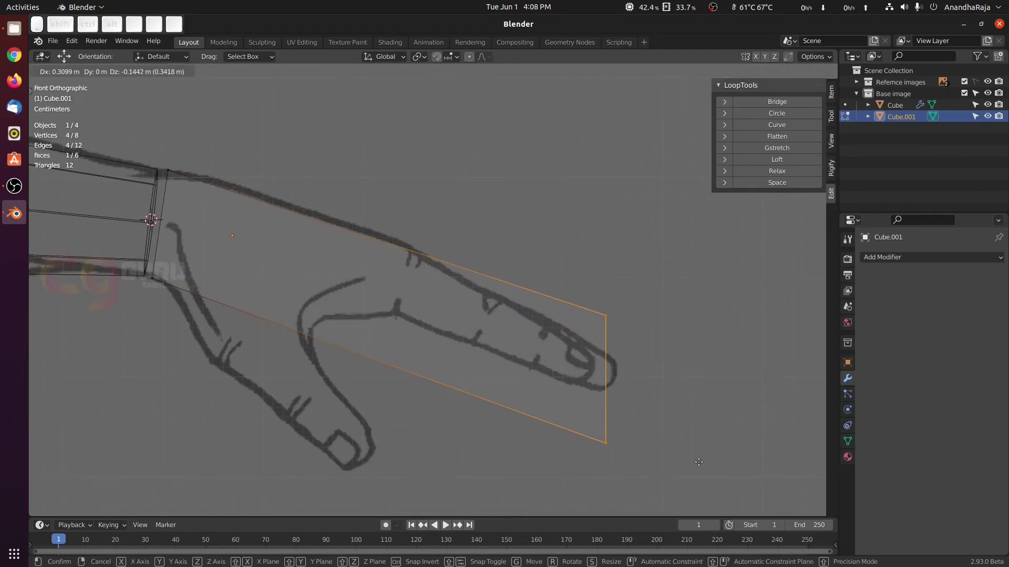
click(706, 462)
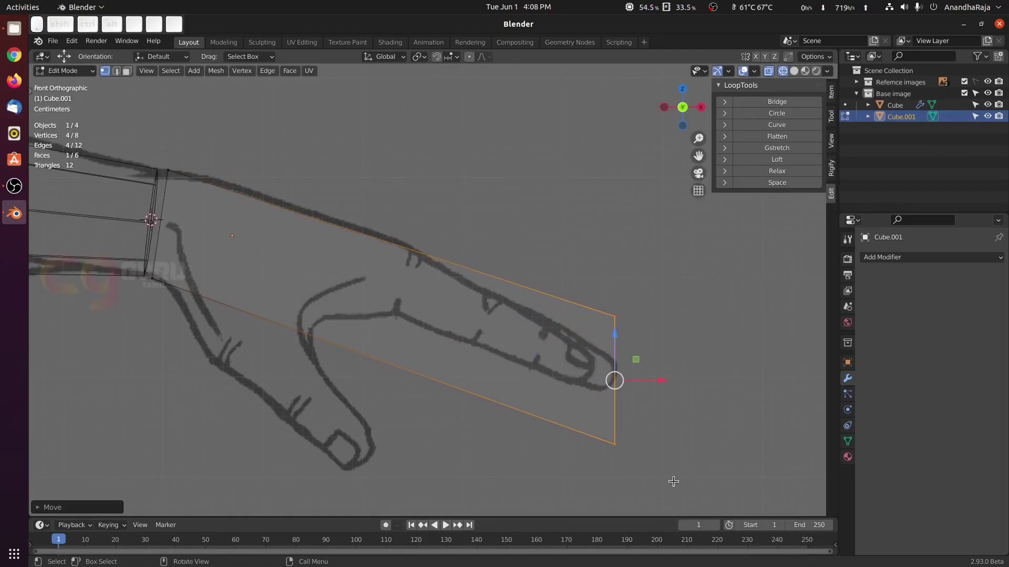
Step: Scale the fingertip face along Z to about 0.23 and nudge it to fit the reference fingertip
key(s)
key(z)
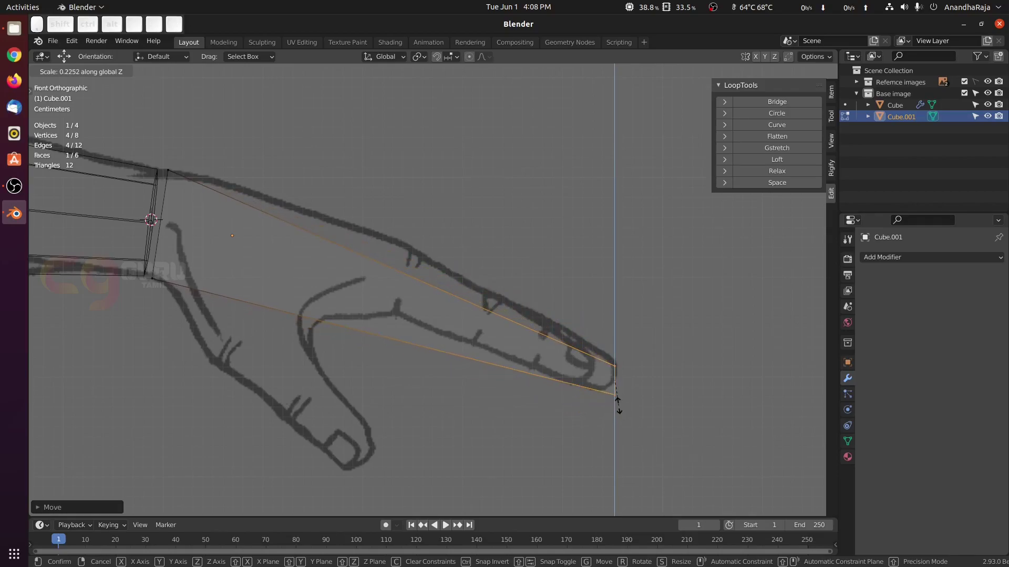
click(618, 407)
scroll(704, 414, up, 3)
drag(747, 402, 746, 395)
scroll(714, 390, down, 2)
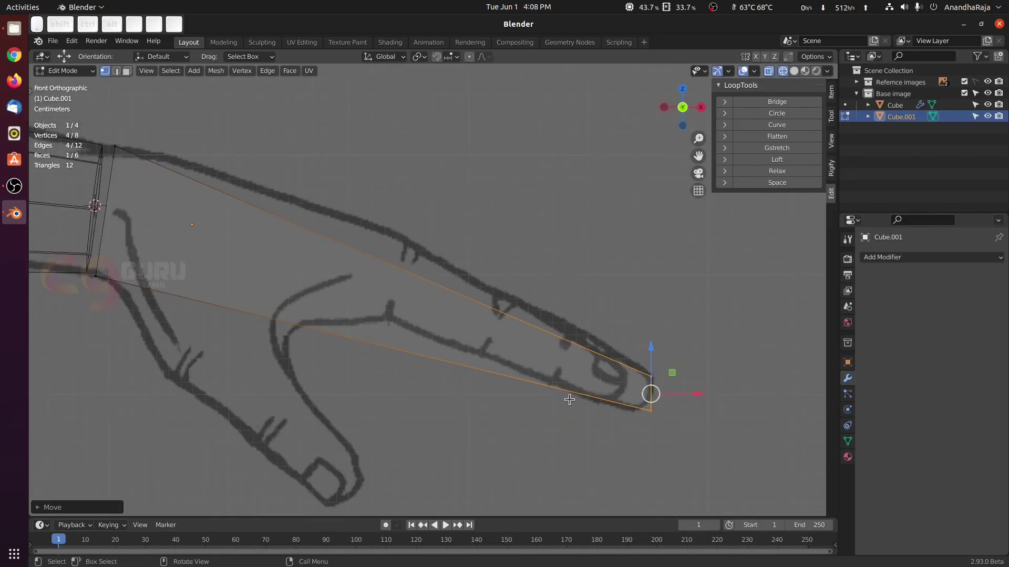
Step: Add a loop cut across the hand block at the middle finger joint and raise it about 0.017 m to the outline
key(ctrl+r)
click(379, 294)
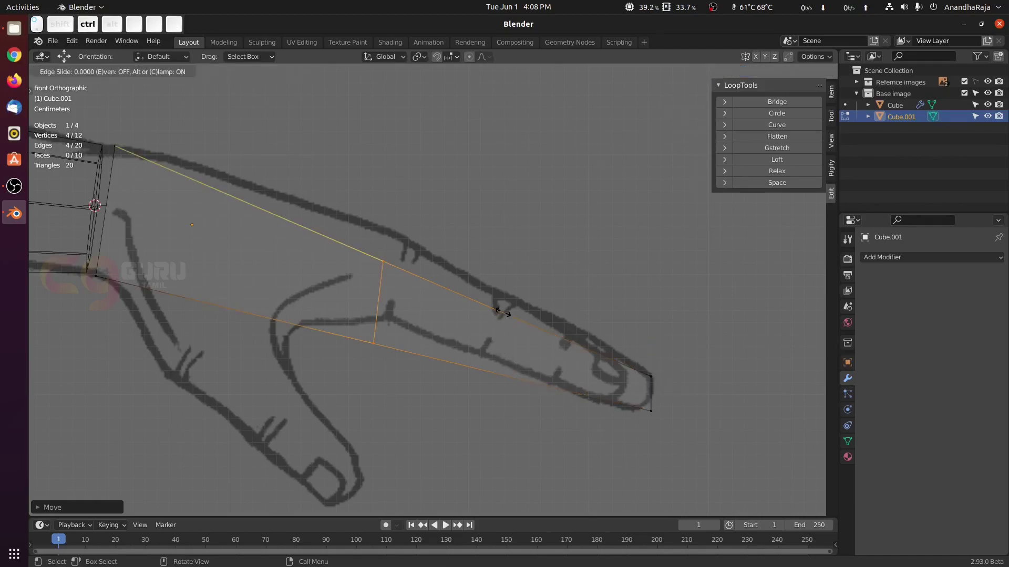
click(632, 325)
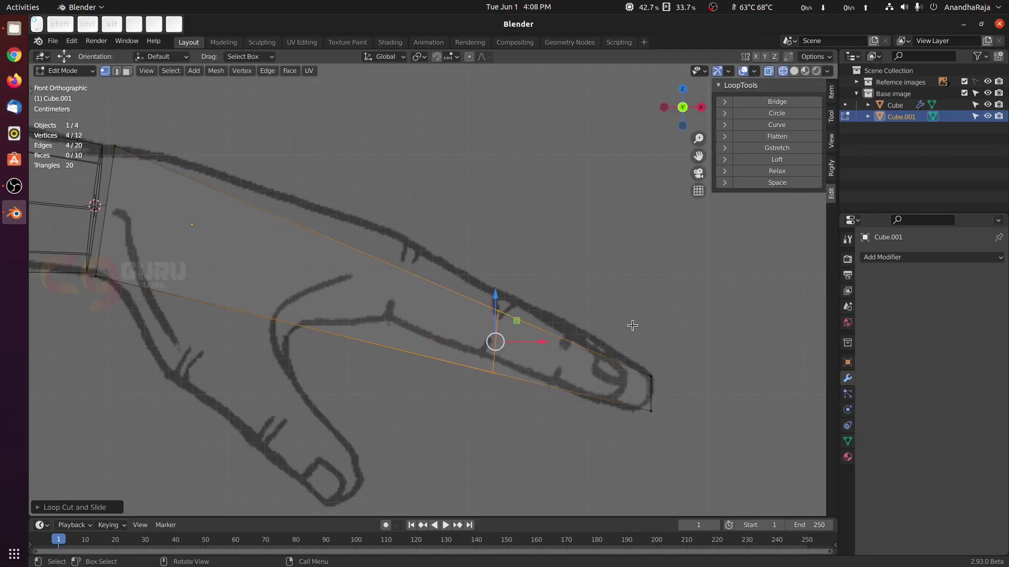
key(g)
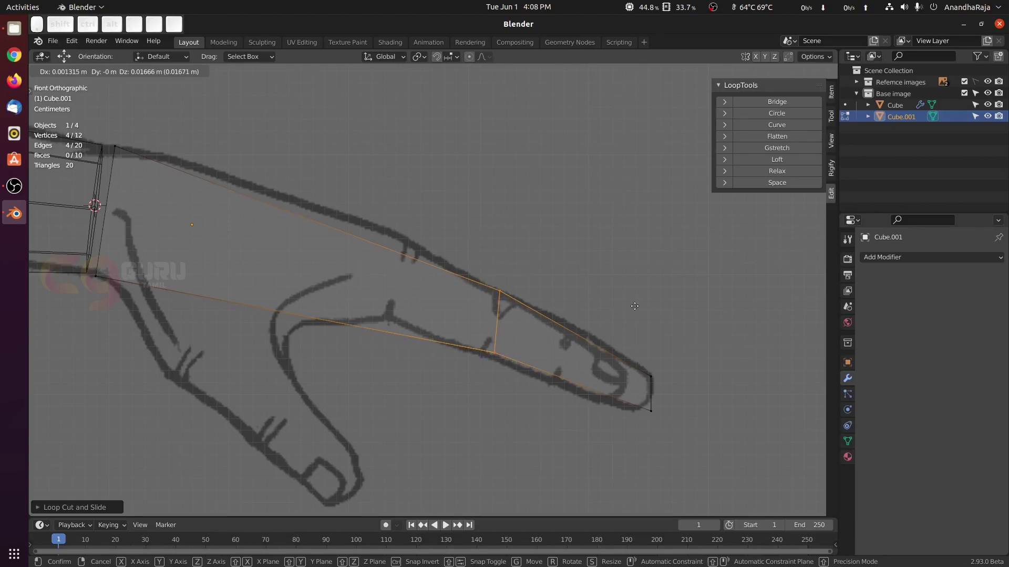
click(635, 306)
Step: Add a second loop cut at the base knuckle of the reference finger and raise it to the outline
click(612, 252)
key(ctrl+r)
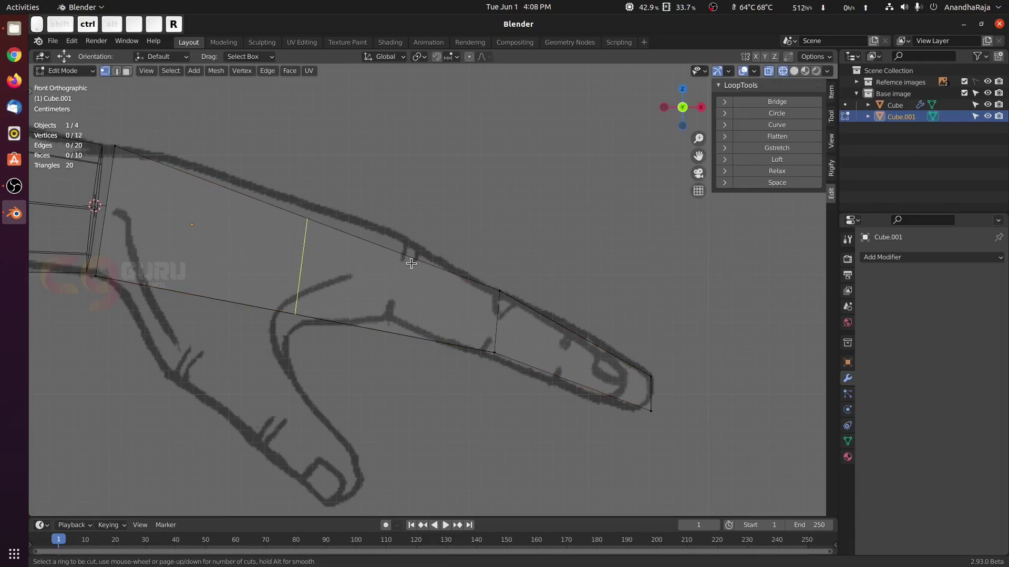
click(411, 255)
click(514, 270)
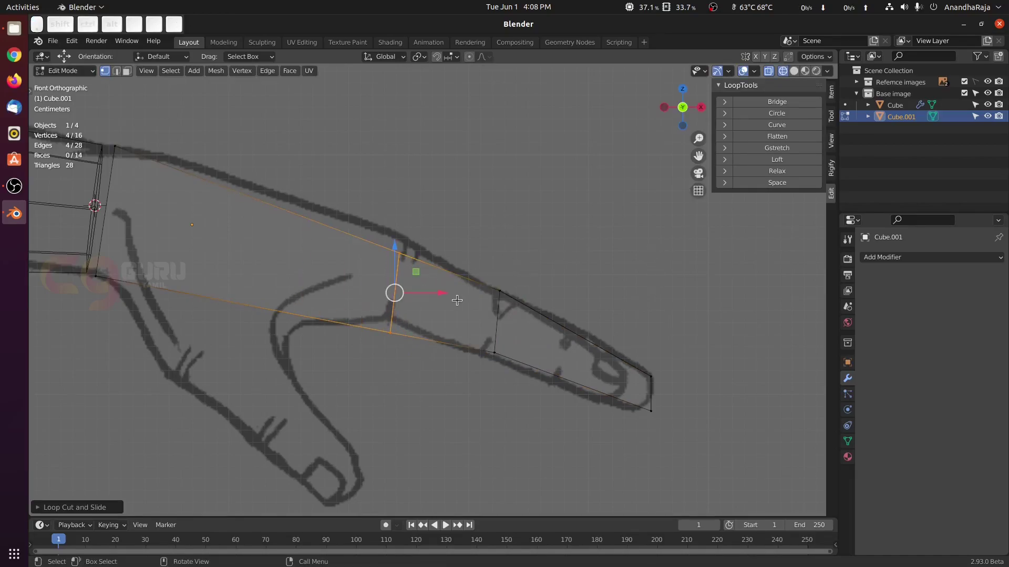
key(g)
click(451, 286)
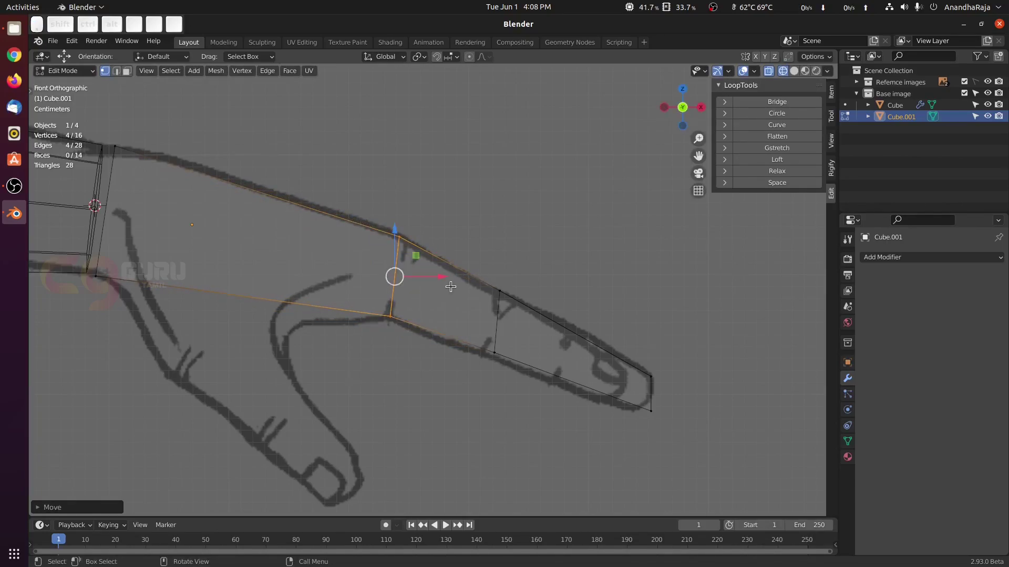
Step: Widen the whole hand block in top view by scaling all its vertices about 1.53 along Y
shift+middle_drag(430, 282, 591, 315)
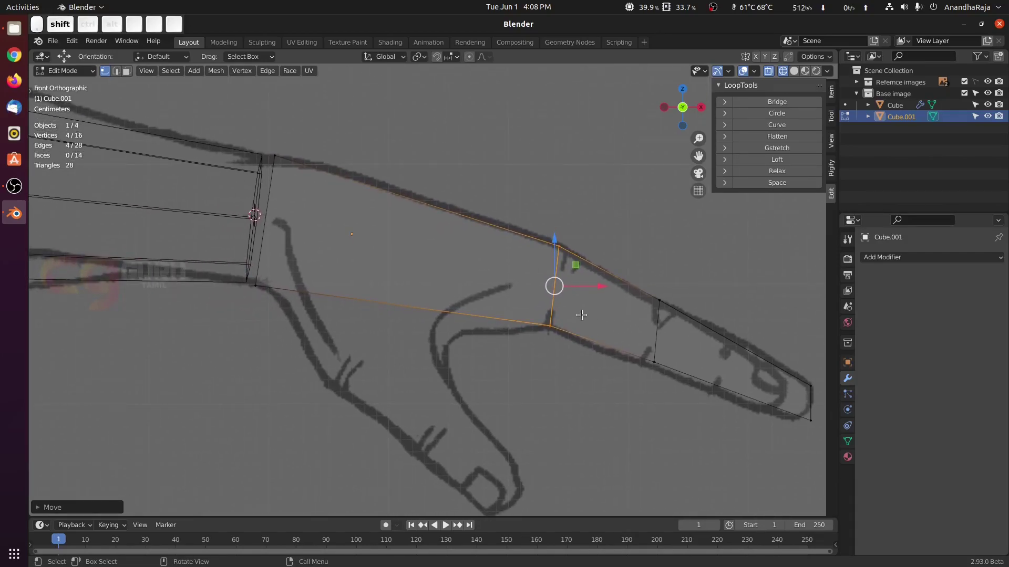
key(ctrl+r)
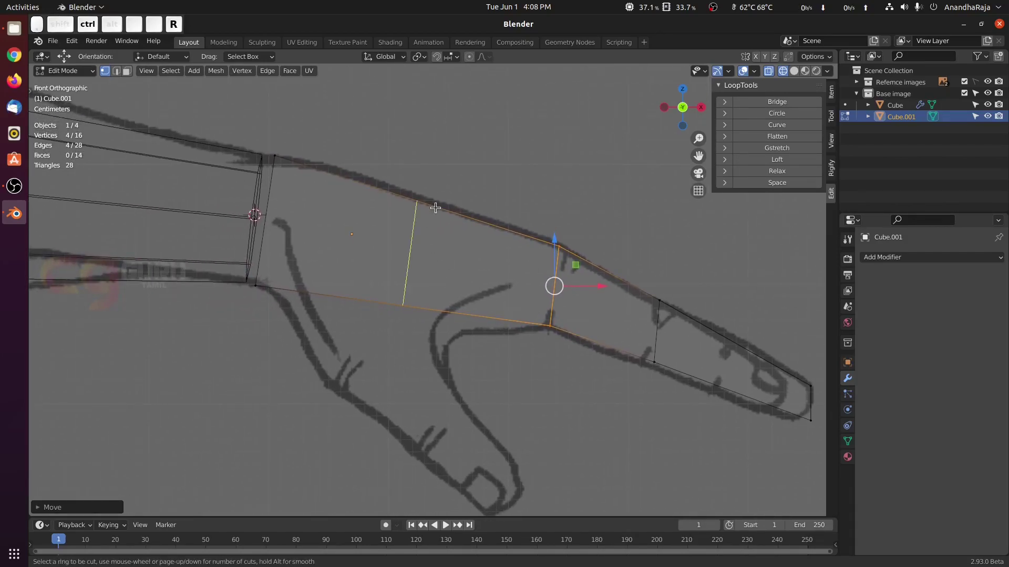
key(Escape)
middle_drag(634, 267, 551, 341)
key(KP_7)
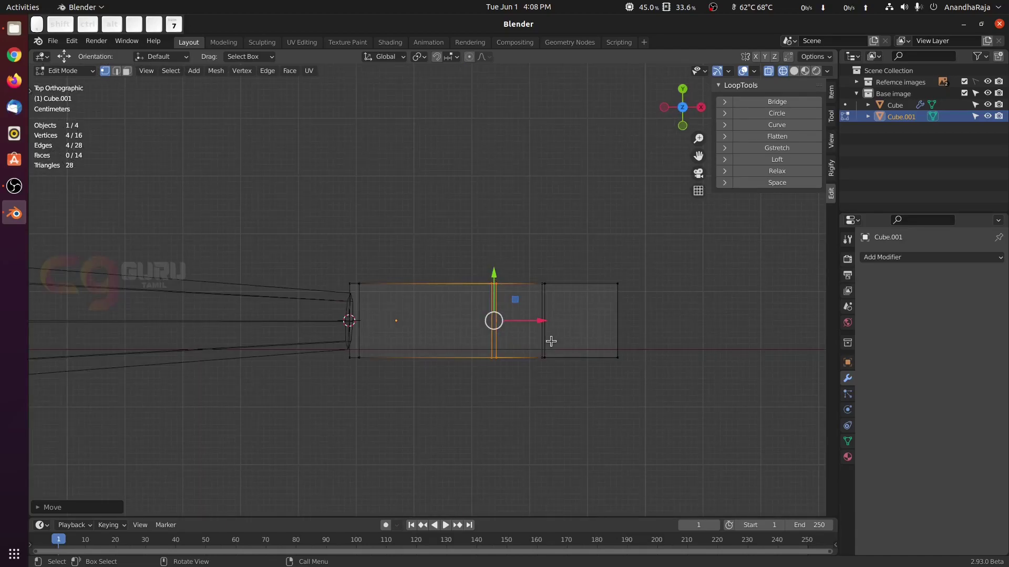
key(a)
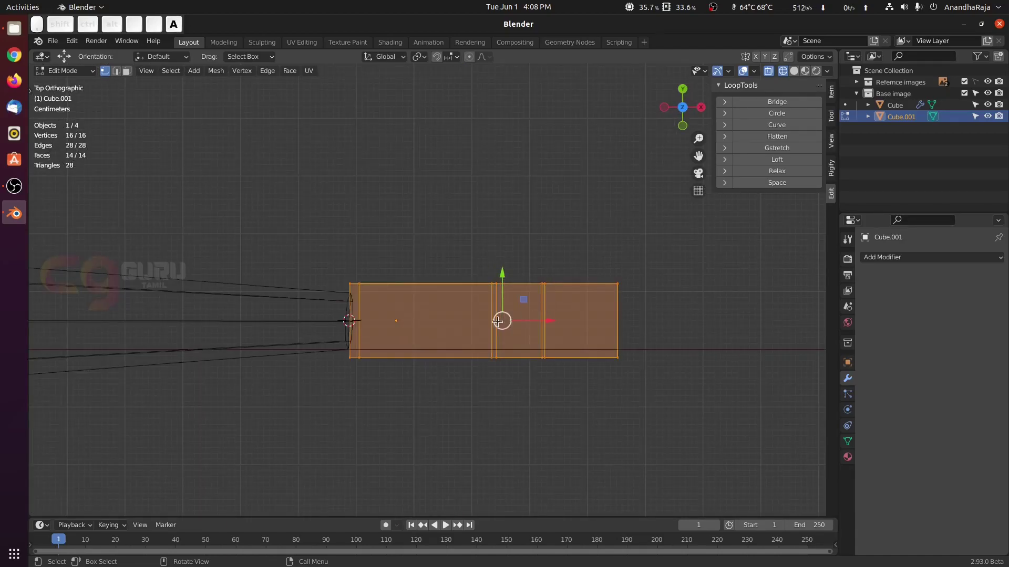
key(s)
key(y)
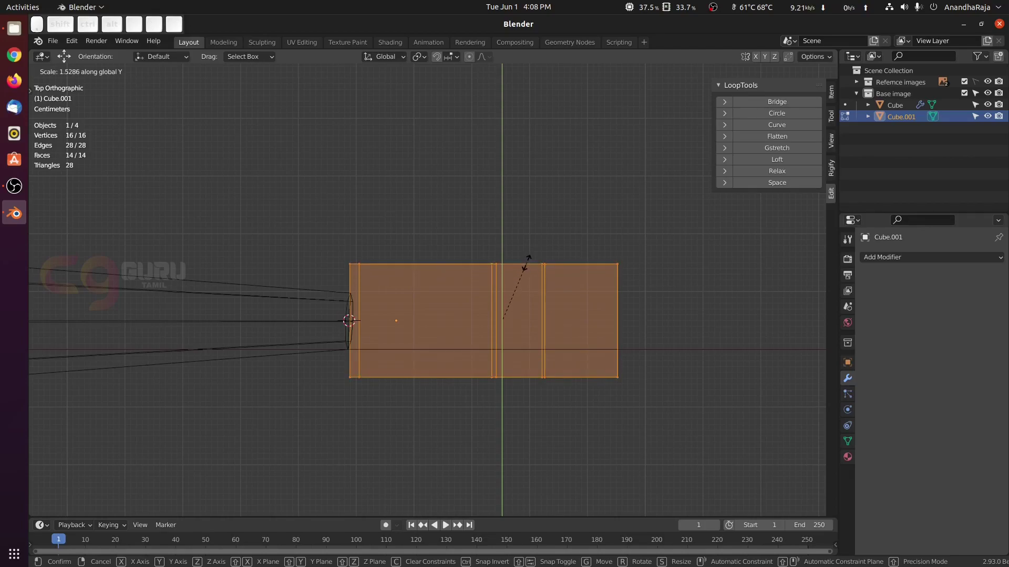
click(526, 262)
Step: Add two evenly spaced lengthwise loop cuts dividing the hand block into three strips
key(ctrl+r)
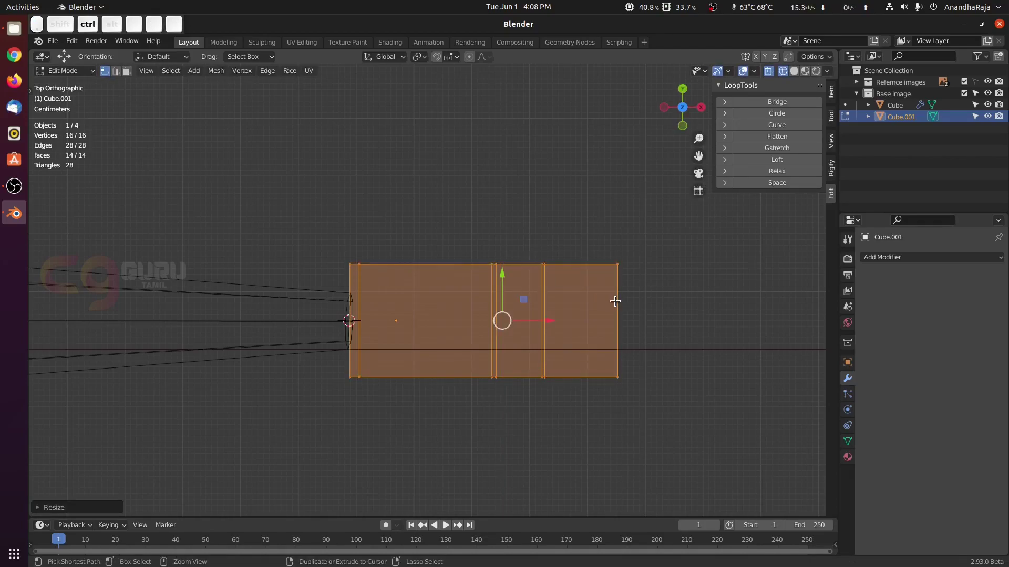
scroll(615, 301, up, 1)
click(615, 301)
right_click(615, 301)
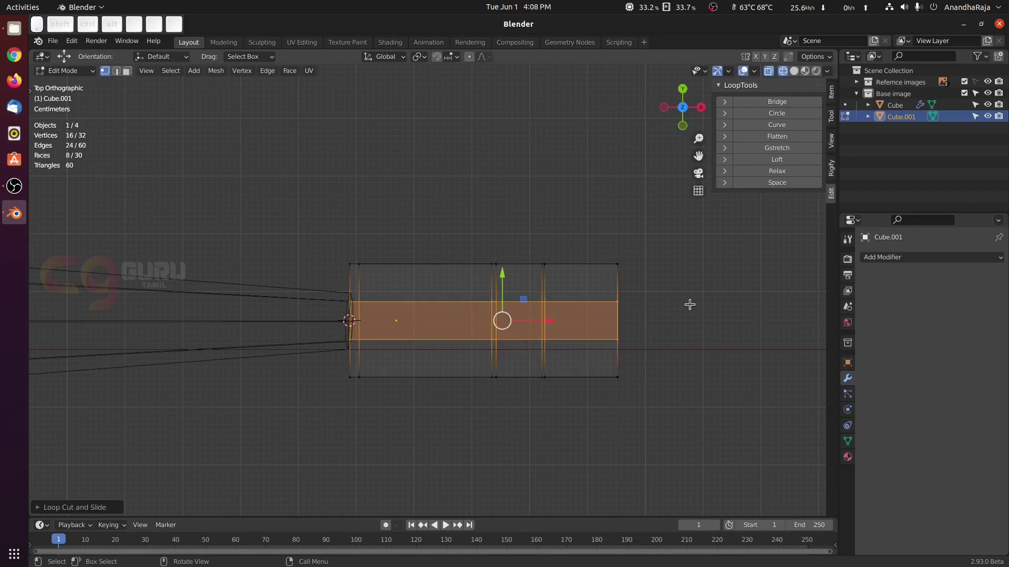
Step: Select the hand's upper side edge from wrist to fingertip and slide it downward by a factor of about 0.21
key(KP_1)
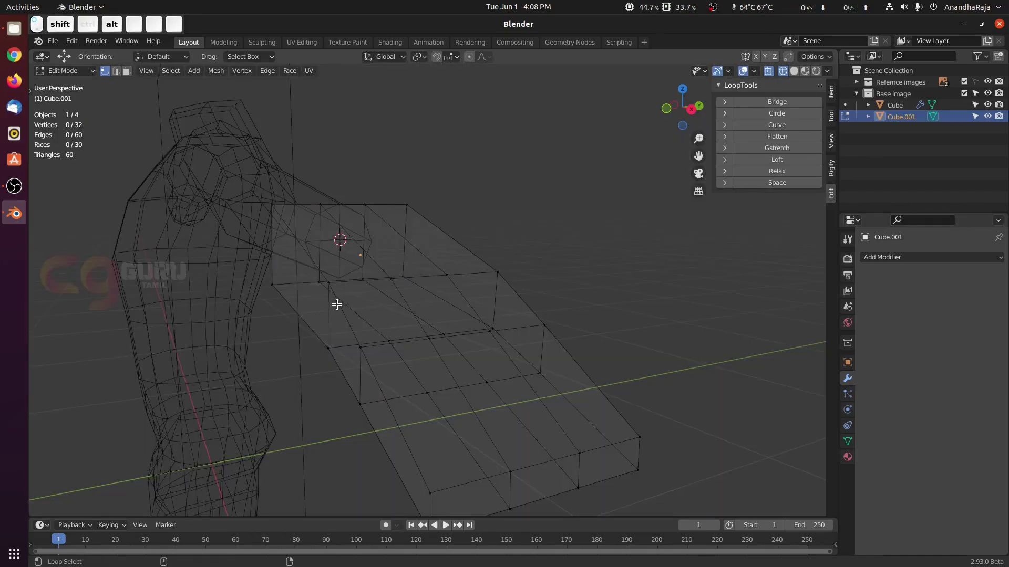
alt+shift+click(336, 305)
key(z)
shift+middle_drag(380, 282, 441, 275)
scroll(491, 252, up, 2)
key(g)
key(g)
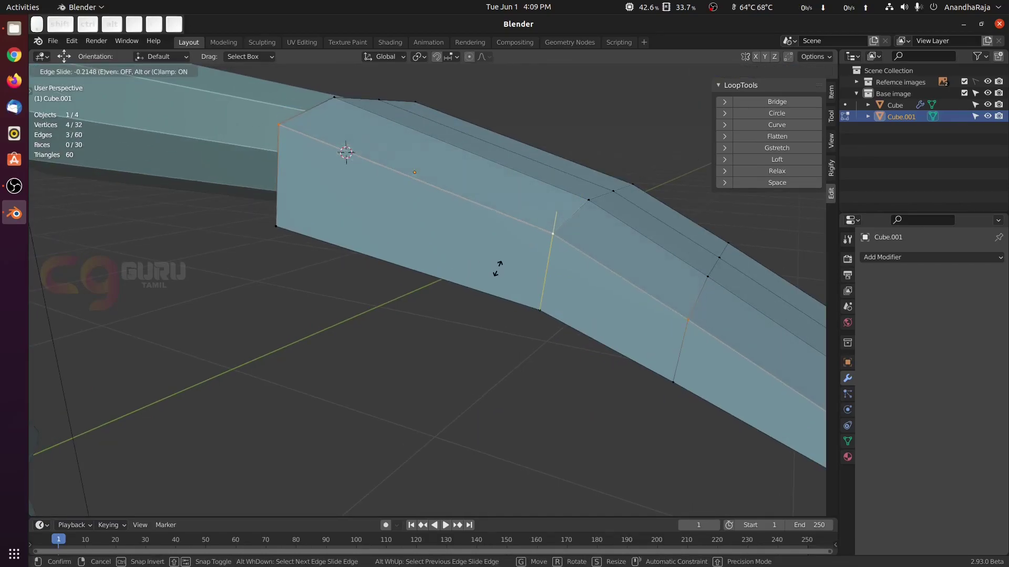
click(497, 269)
middle_drag(498, 268, 583, 297)
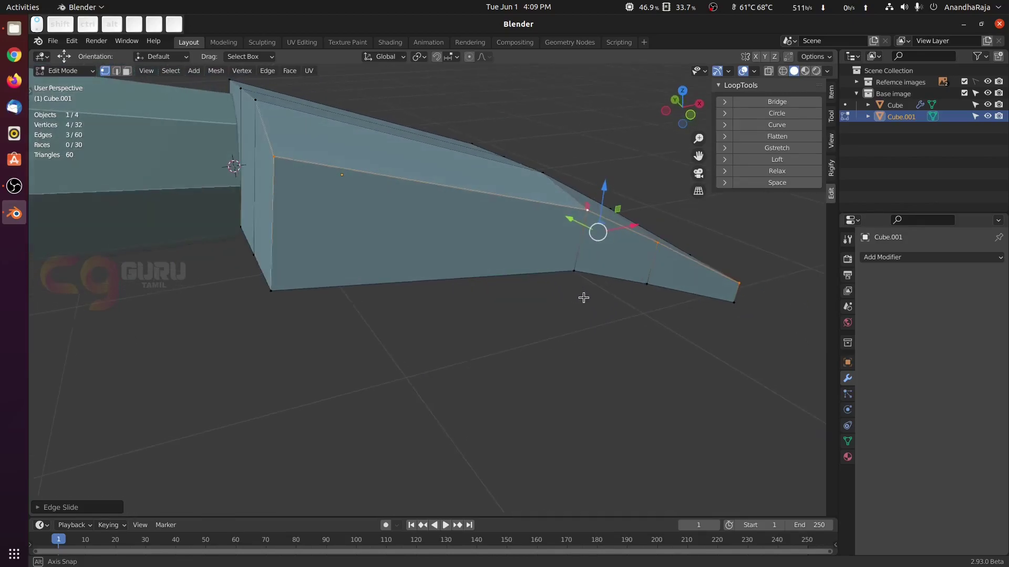
Step: Slide the hand block's lower side edge, from wrist to fingertip, upward by a factor of about 0.49
click(514, 300)
alt+shift+click(492, 278)
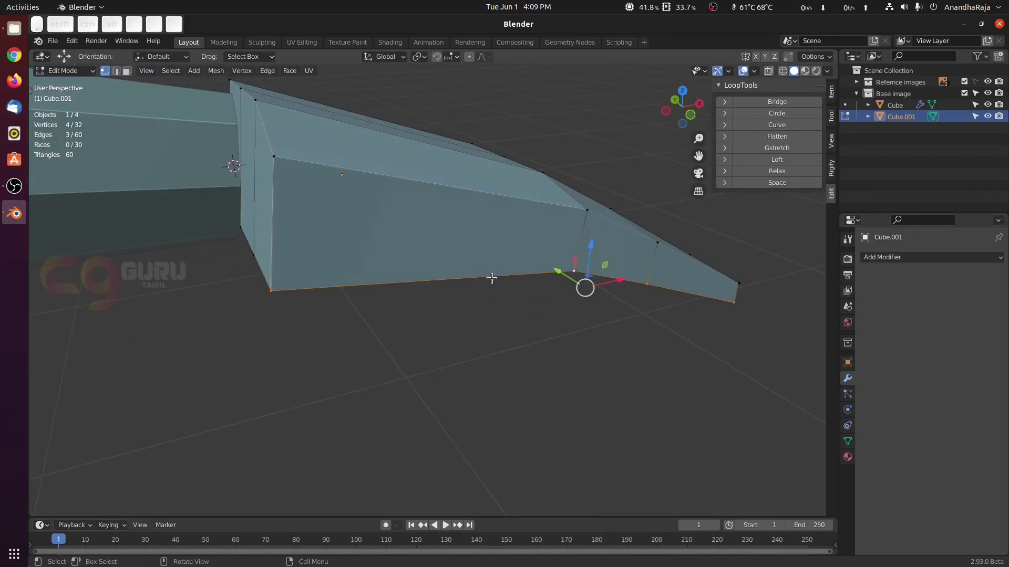
key(g)
key(g)
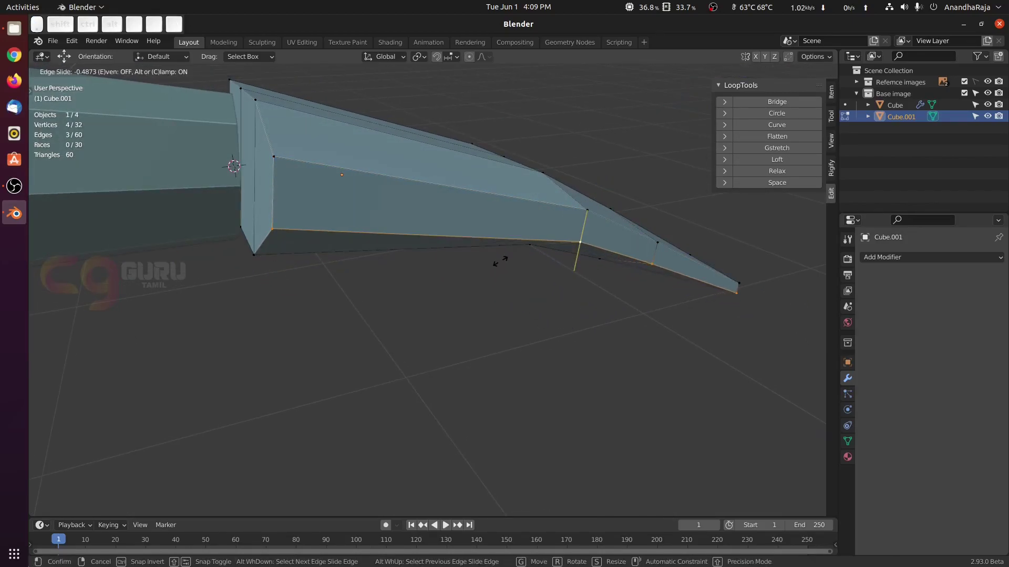
click(500, 261)
Step: Select the upper lengthwise edge on the opposite side of the hand and slide it downward
middle_drag(500, 260, 499, 299)
click(594, 321)
alt+shift+click(443, 216)
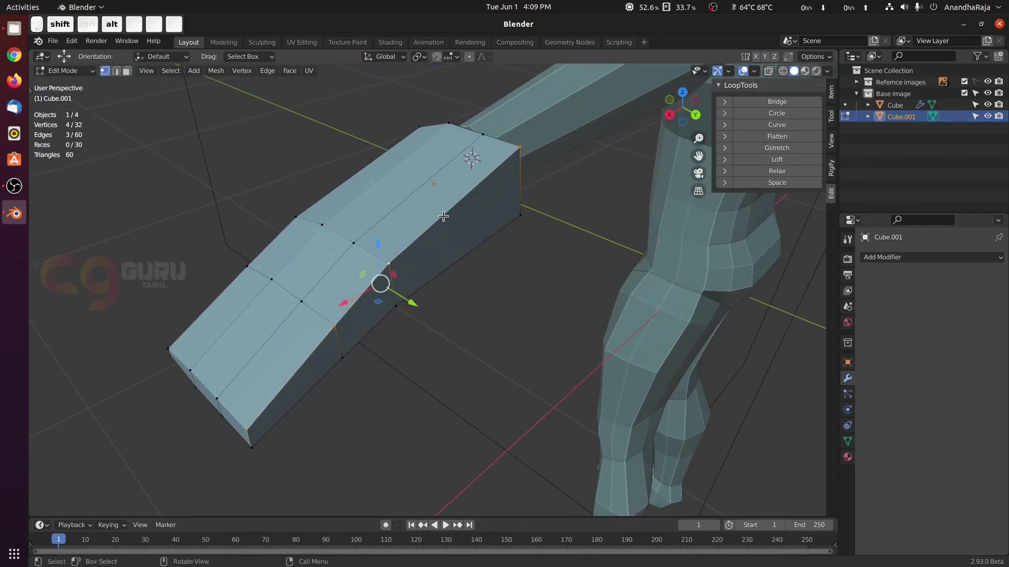
key(g)
key(g)
click(457, 246)
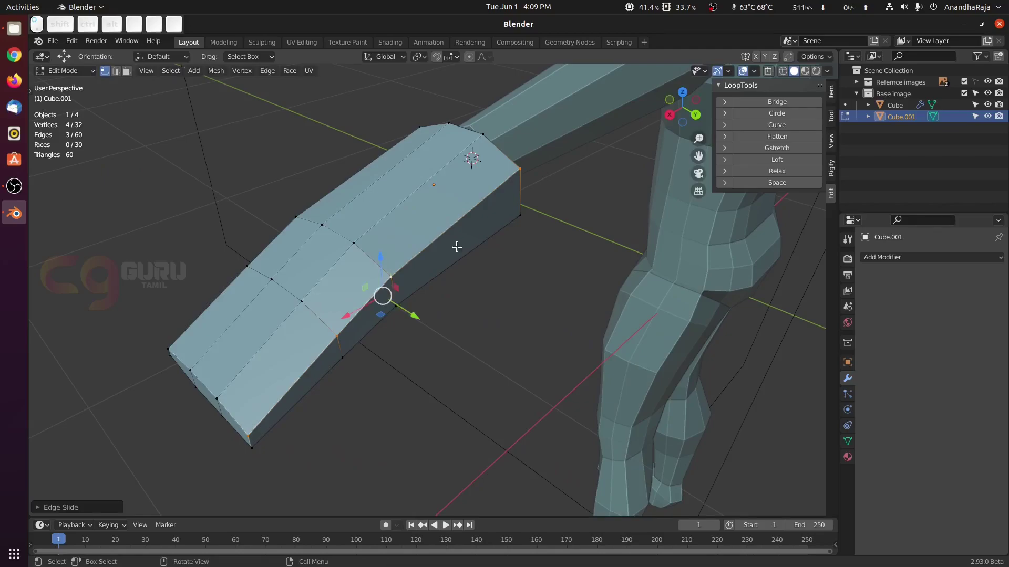
Step: Select the lower lengthwise edge on that opposite side and slide it upward to bevel the hand's underside
middle_drag(456, 246, 483, 256)
scroll(482, 289, up, 2)
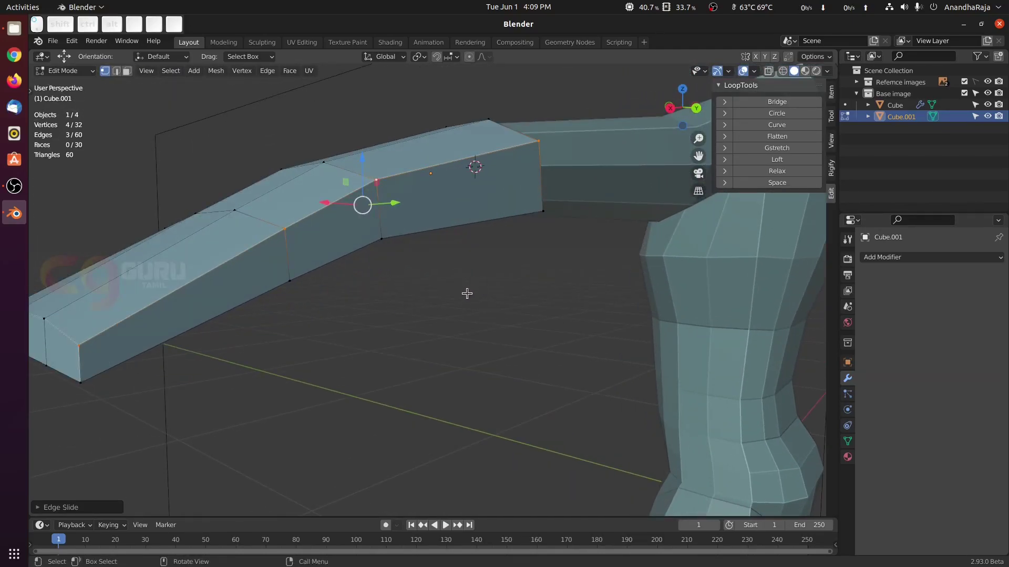
click(467, 294)
alt+shift+click(434, 228)
key(g)
key(g)
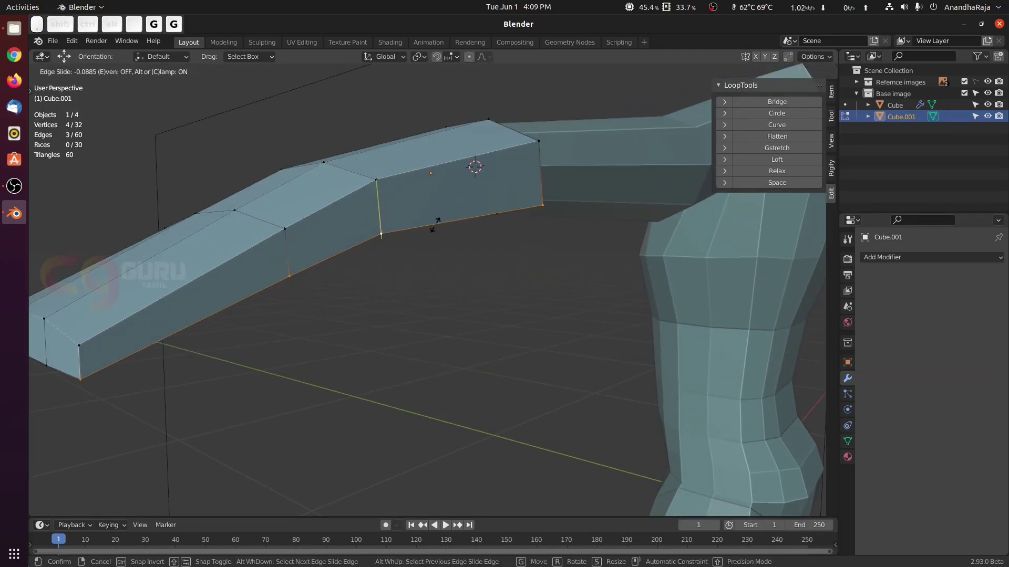
click(434, 211)
Step: Add a loop cut across the palm and slide it toward the wrist to mark the thumb's base
middle_drag(435, 212, 439, 308)
key(KP_7)
scroll(529, 314, down, 1)
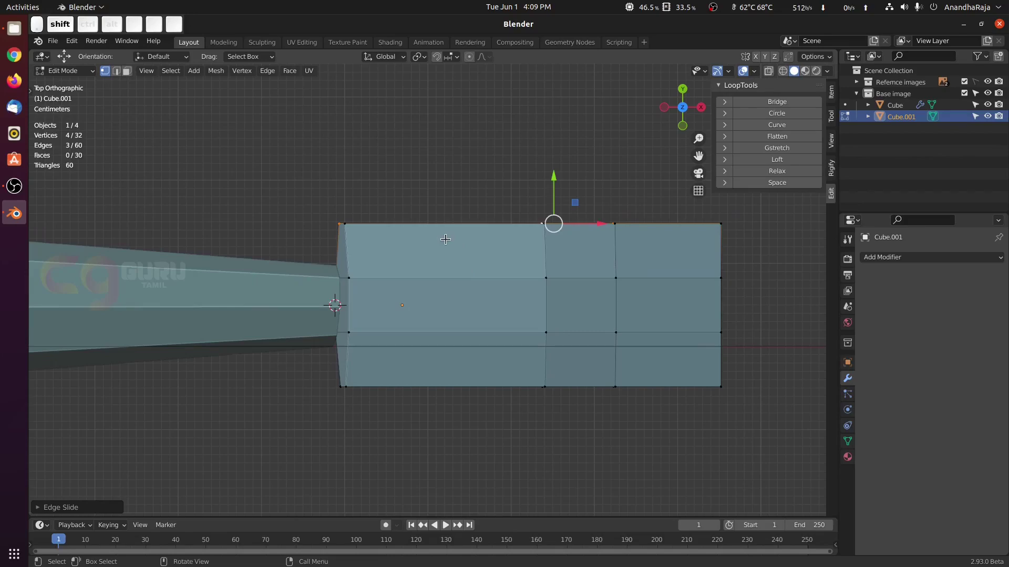
key(ctrl+r)
click(444, 237)
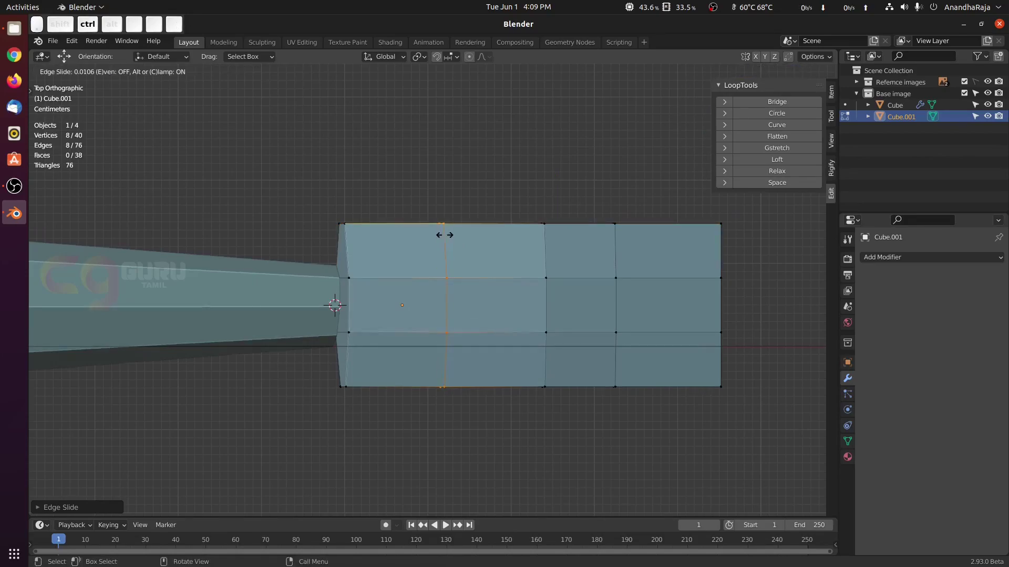
click(400, 235)
Step: Extrude the lower front side face beside the wrist about 0.24 m diagonally downward along the reference thumb
middle_drag(430, 365, 112, 126)
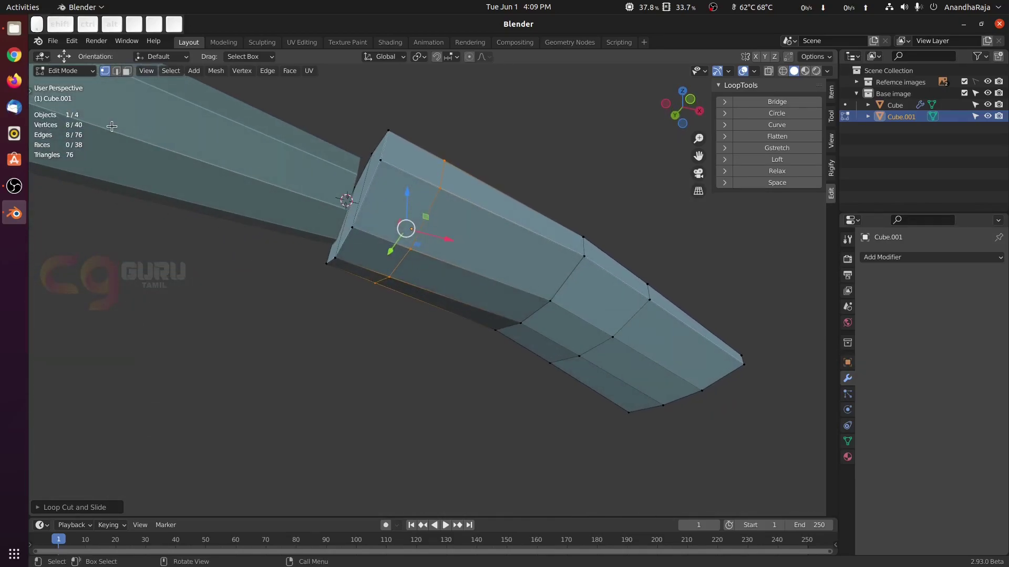
click(127, 72)
click(382, 202)
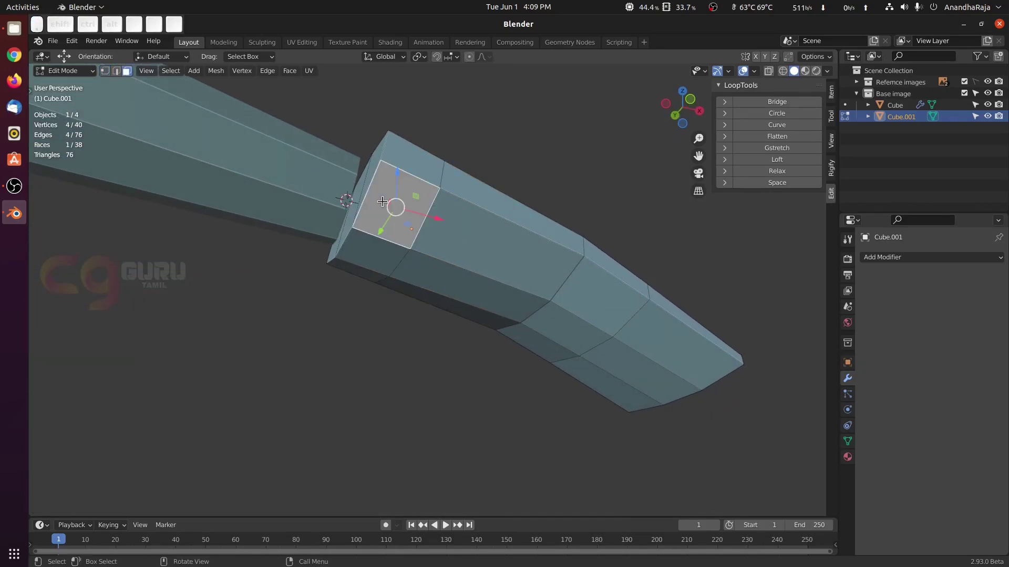
key(KP_1)
key(e)
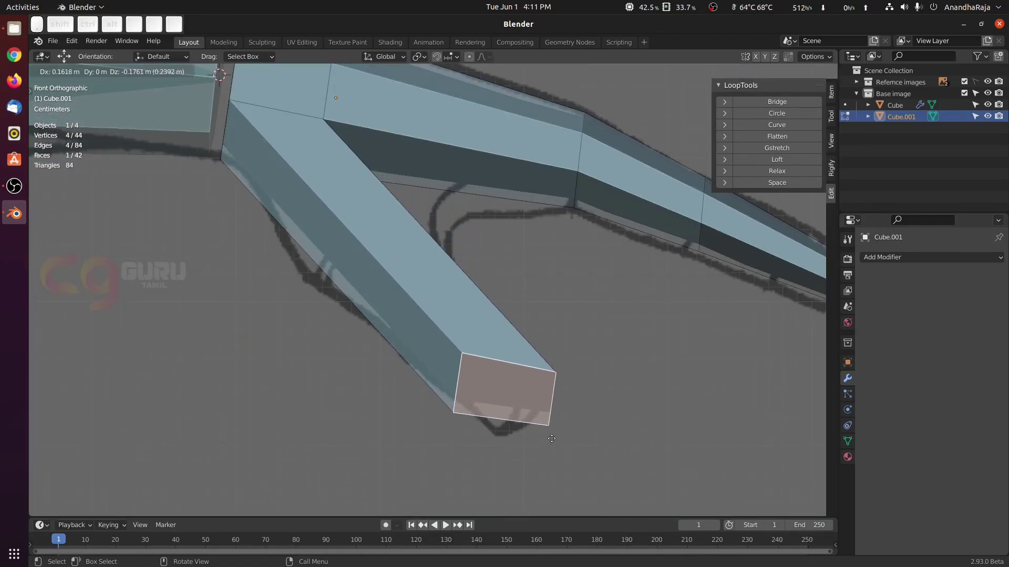
click(549, 436)
Step: Select the thumb tip's finger-side edge and slide it back along the thumb toward the palm
middle_drag(548, 436, 524, 307)
scroll(553, 434, up, 1)
scroll(553, 434, up, 2)
click(105, 71)
click(504, 398)
shift+click(566, 409)
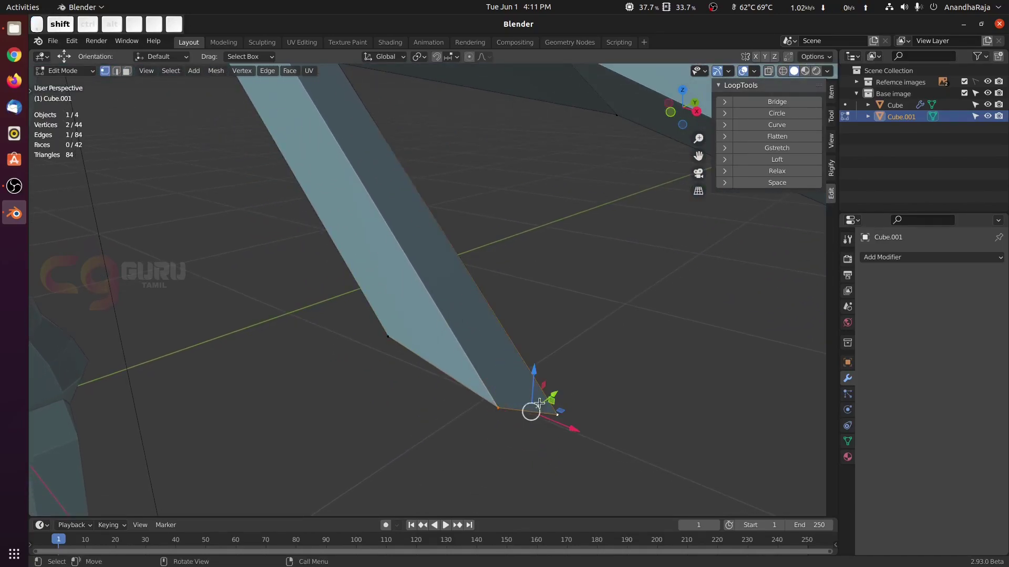
key(g)
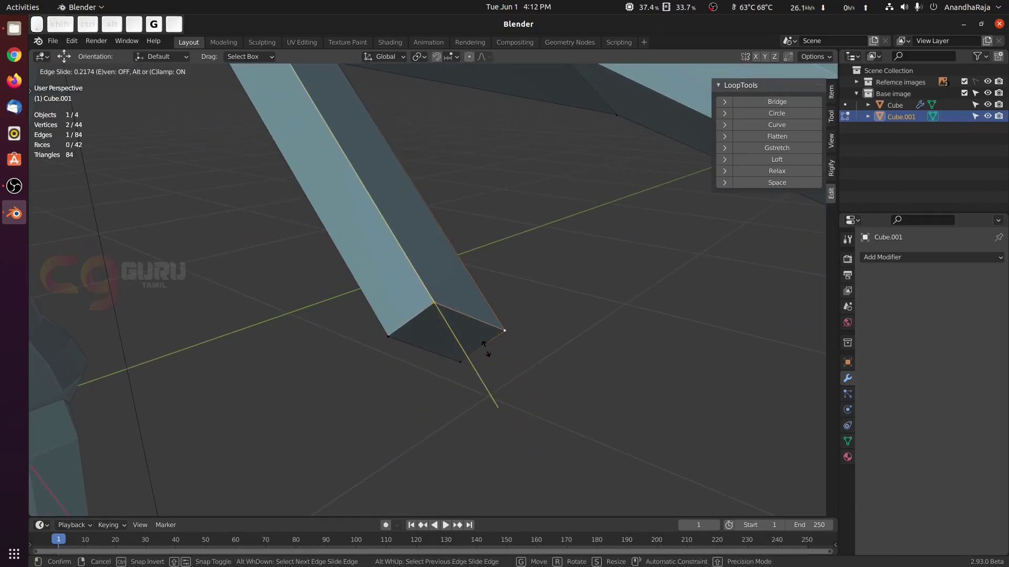
click(482, 339)
Step: Move the thumb's end face about 0.03 m along X and 0.02 m down to the reference tip, and scale it down
middle_drag(499, 343, 545, 329)
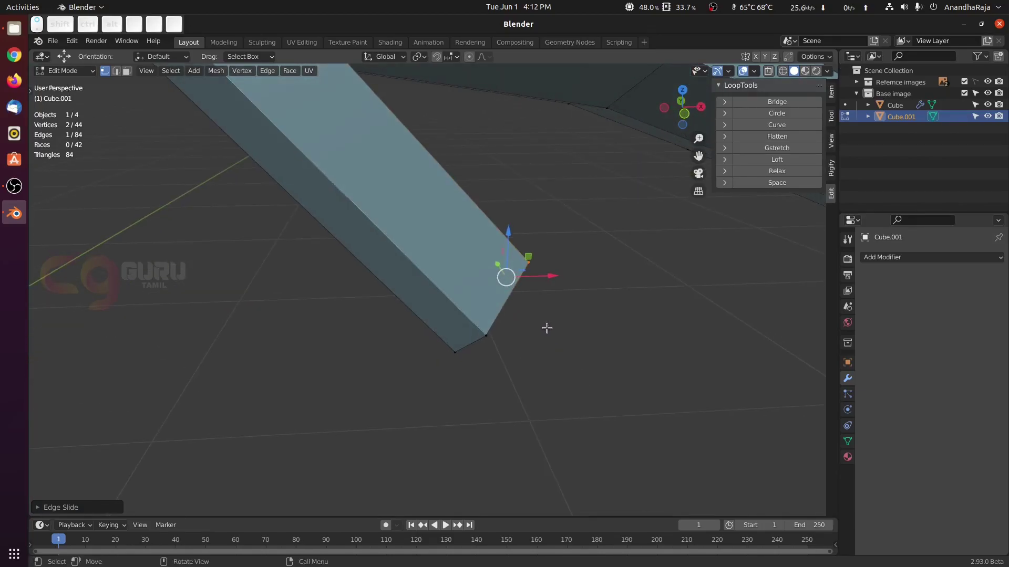
scroll(530, 322, down, 2)
key(KP_1)
click(435, 361)
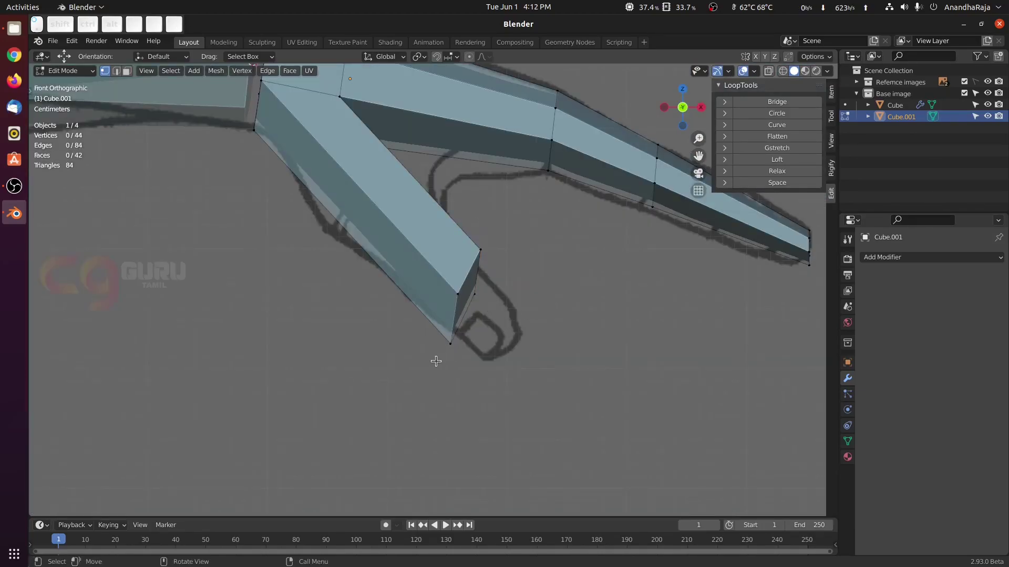
click(453, 296)
shift+click(482, 265)
shift+click(486, 302)
shift+click(462, 347)
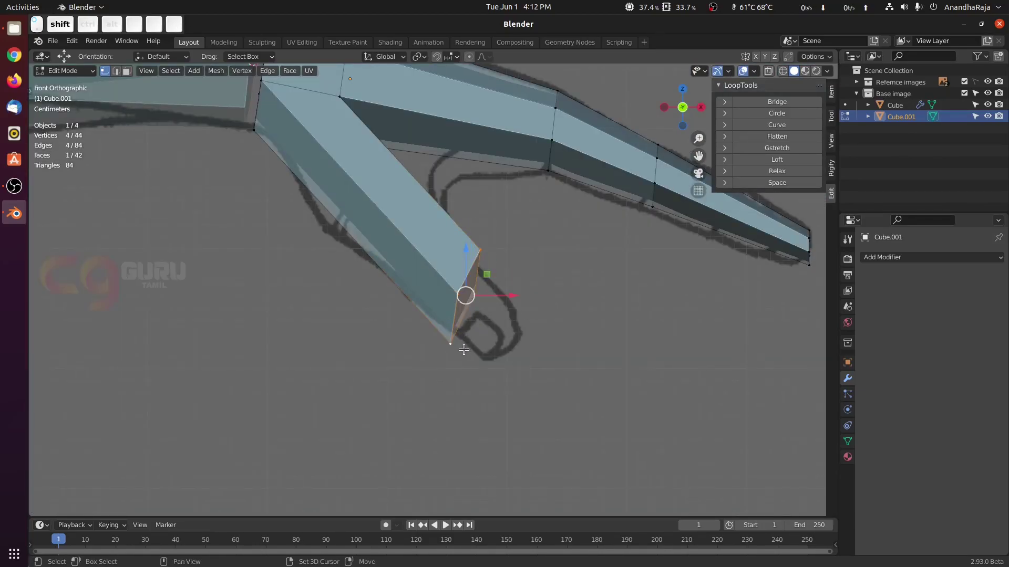
key(g)
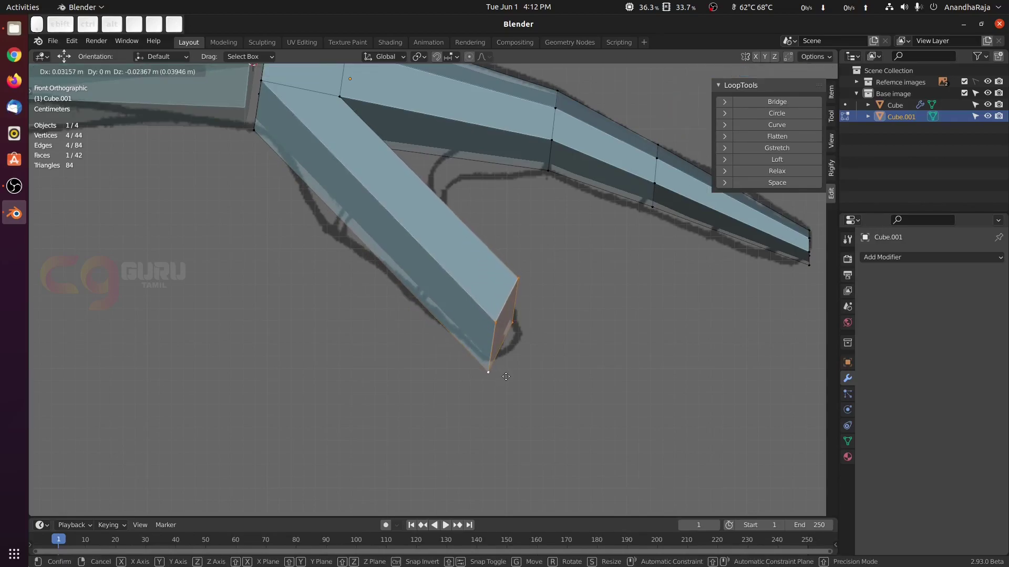
click(505, 377)
key(s)
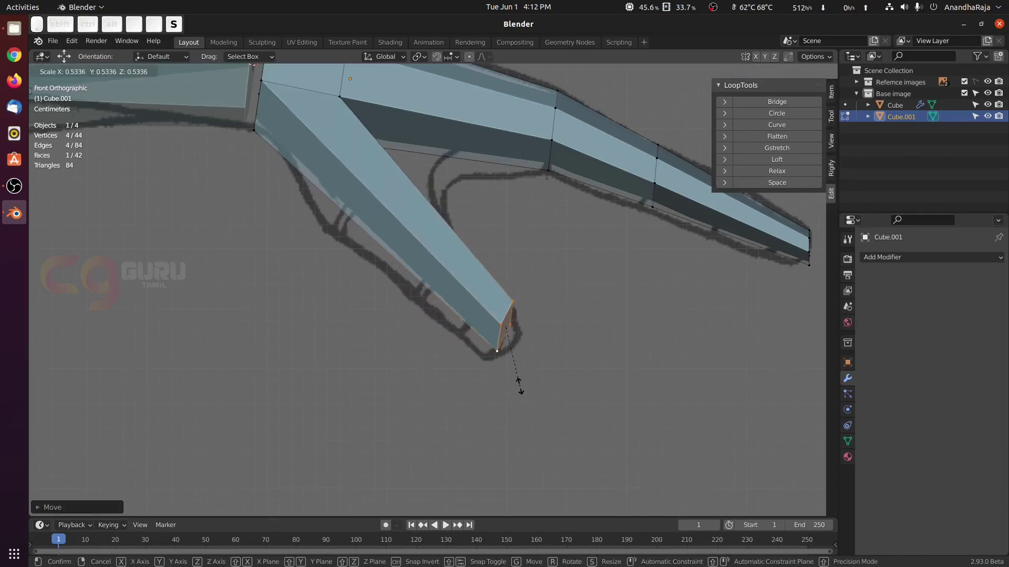
click(512, 367)
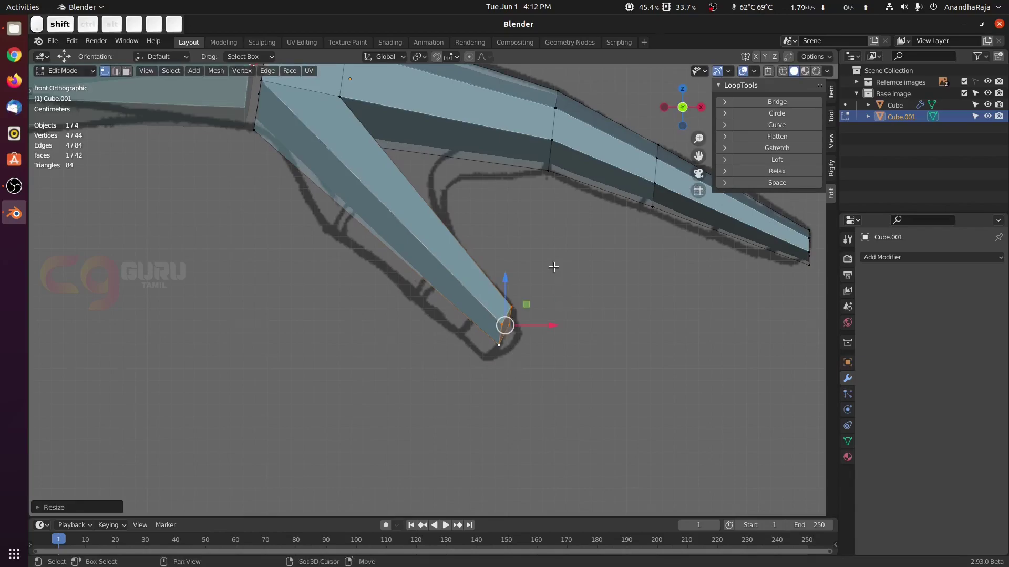
Step: Add a loop cut across the middle of the thumb and move it outward to the reference outline
shift+middle_drag(428, 221, 425, 246)
key(ctrl+r)
click(401, 229)
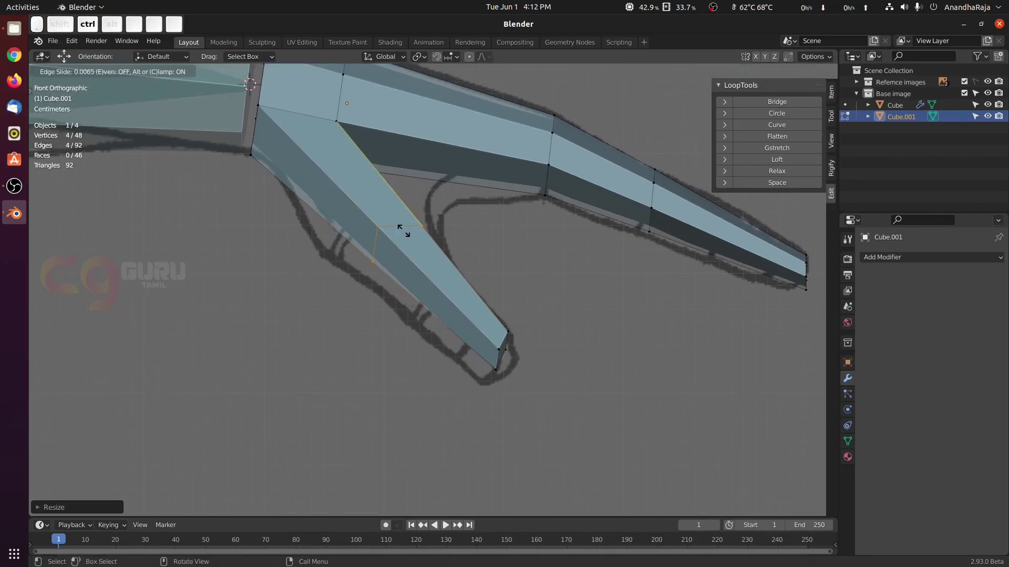
click(401, 227)
key(g)
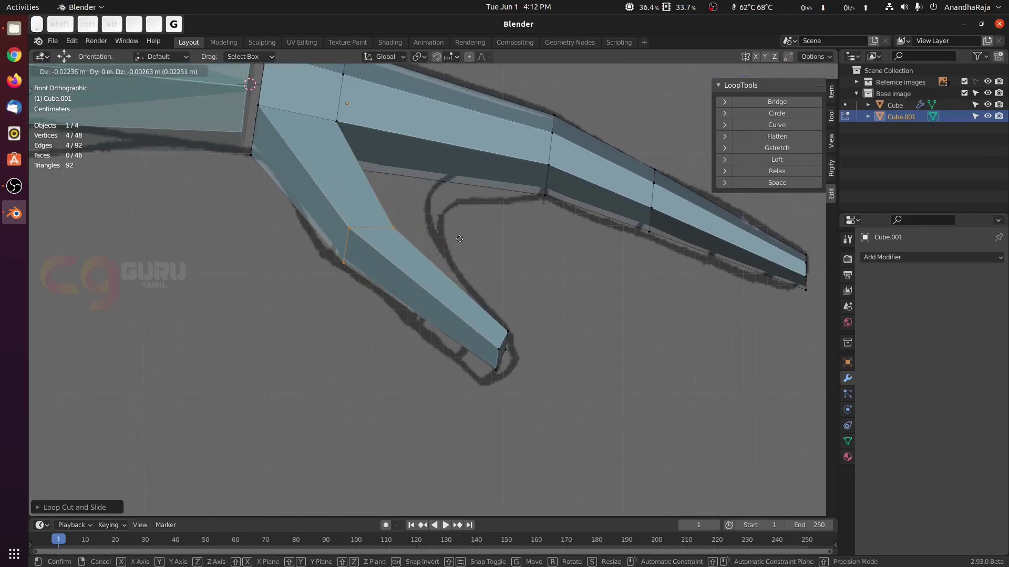
click(455, 238)
Step: Move the two inner vertices of the thumb's middle loop about 0.03 m along X toward the inner outline
click(481, 303)
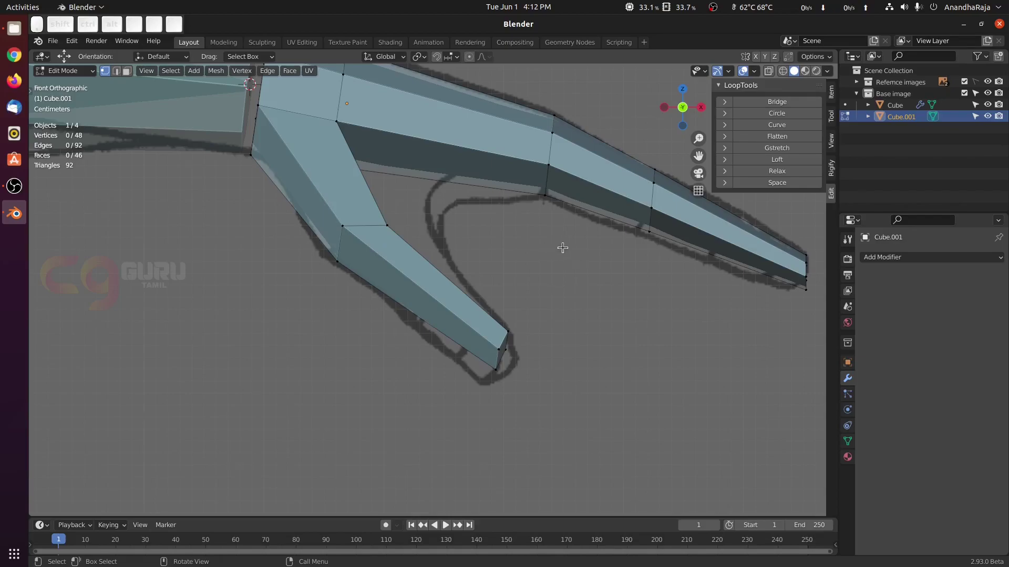
middle_drag(562, 248, 489, 273)
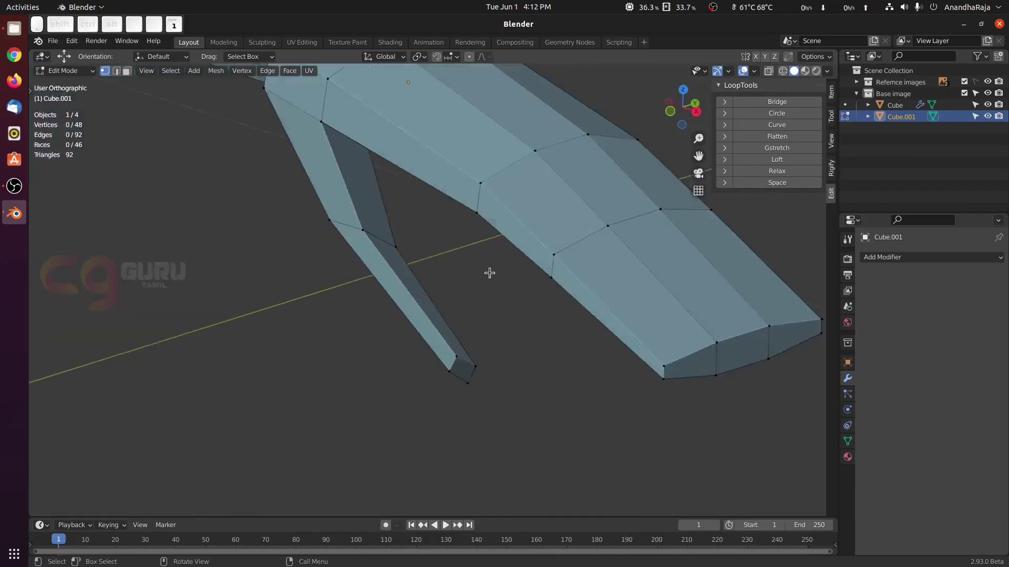
key(KP_1)
middle_drag(460, 232, 404, 247)
click(365, 233)
shift+click(398, 247)
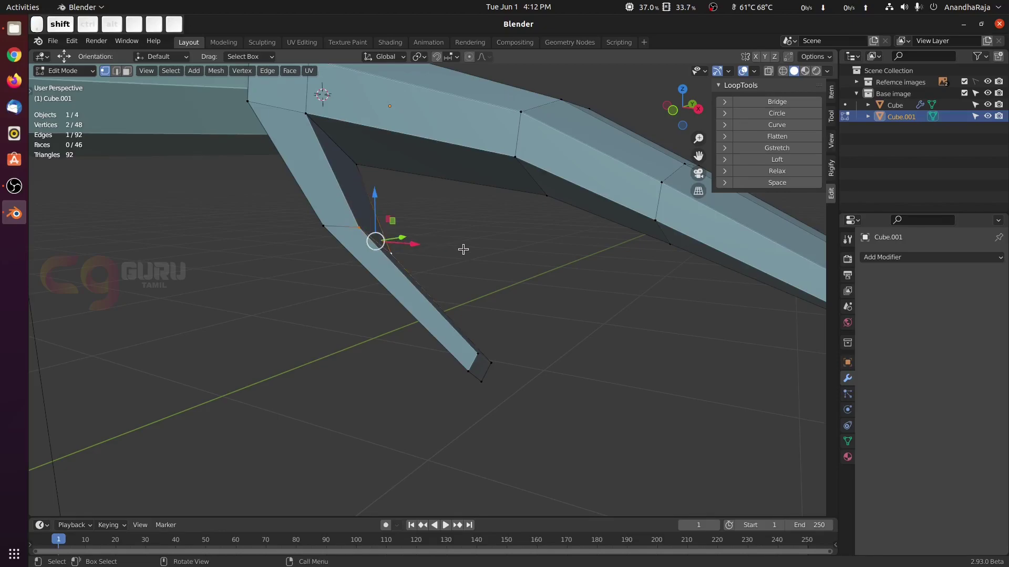
key(KP_1)
key(g)
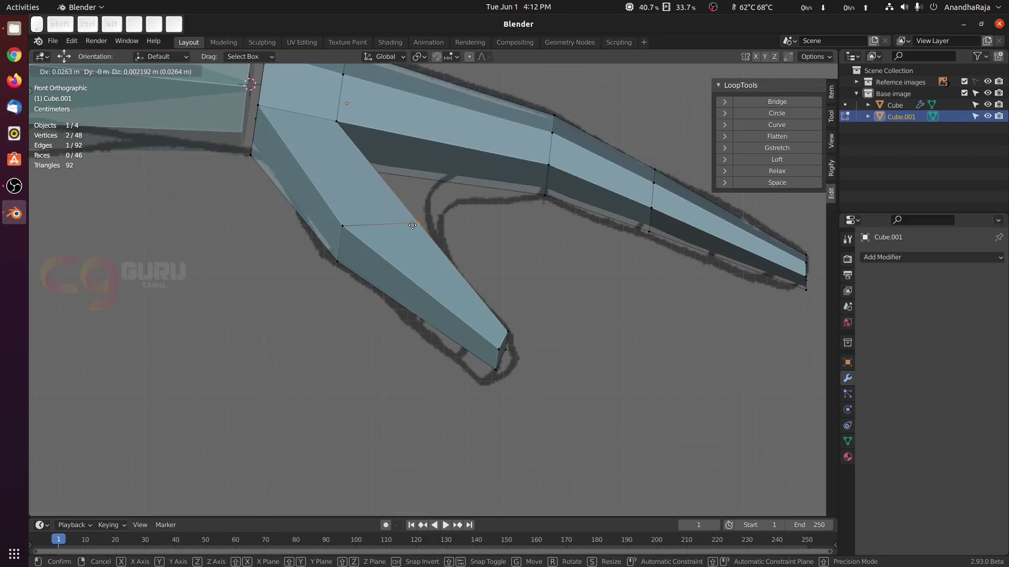
click(410, 226)
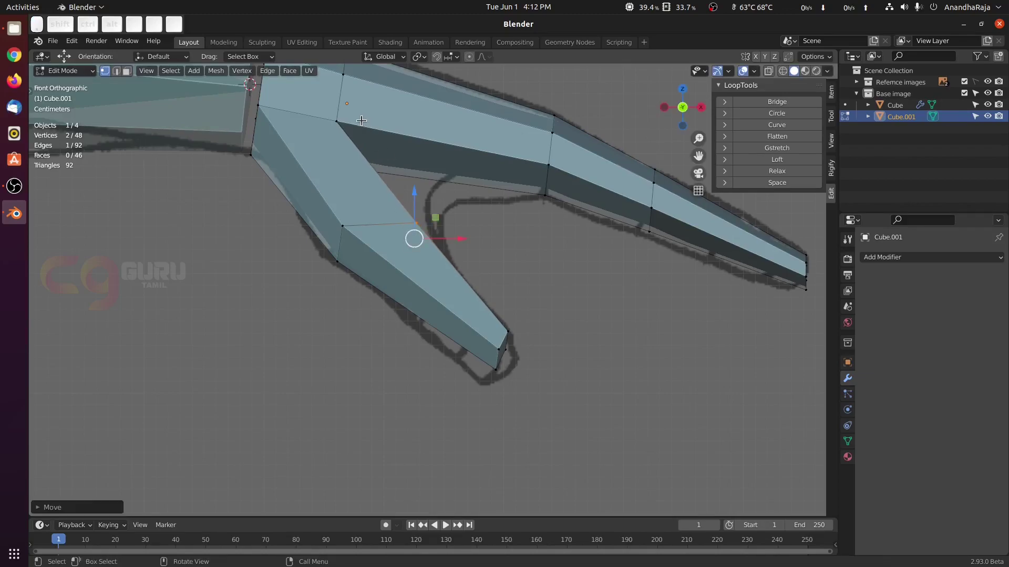
Step: Slide the edge where the thumb's inner side meets the palm toward the fingers, up to the outline's web
click(338, 122)
middle_drag(357, 155, 356, 196)
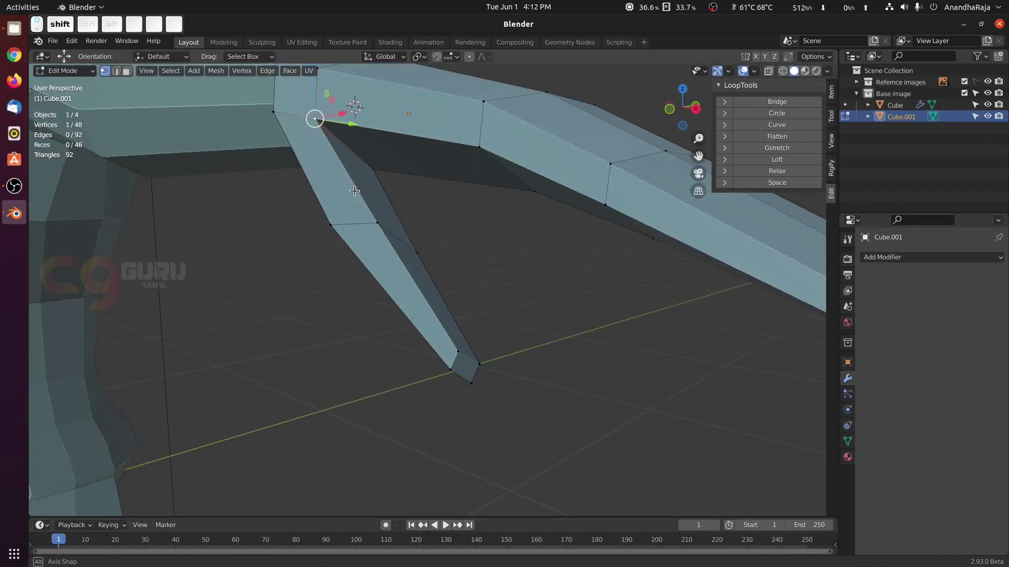
shift+click(382, 165)
key(1)
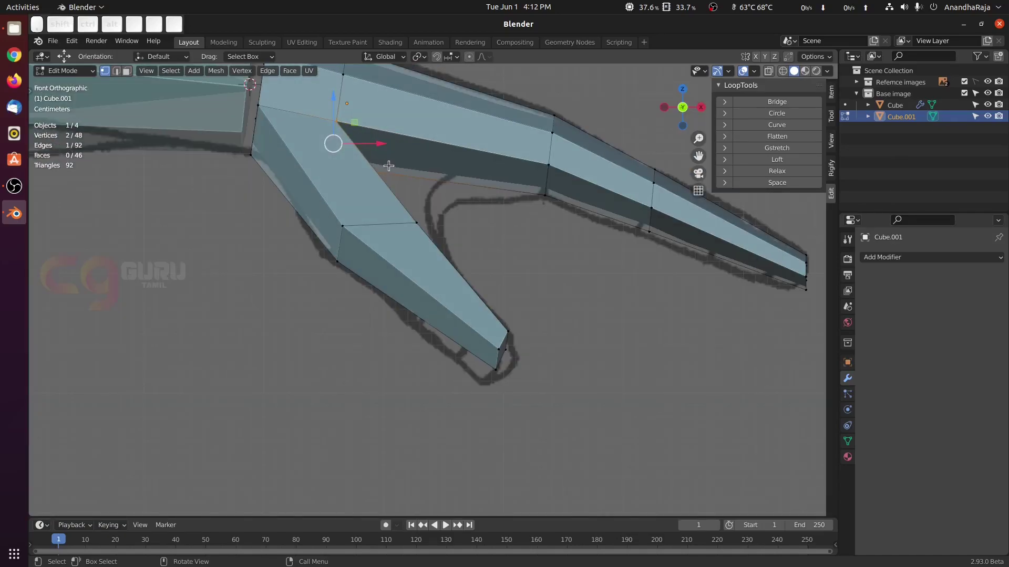
key(g)
key(g)
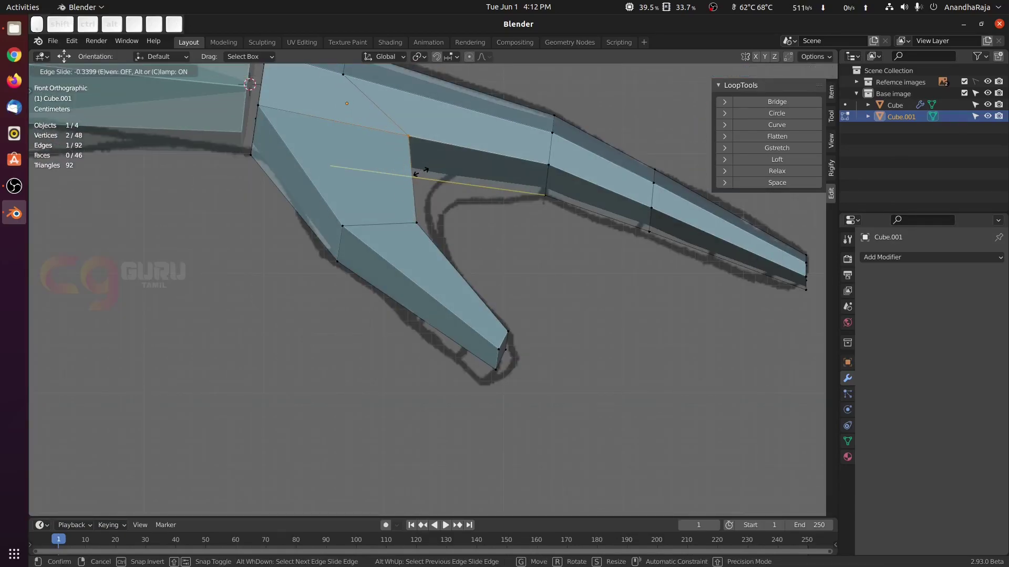
click(422, 170)
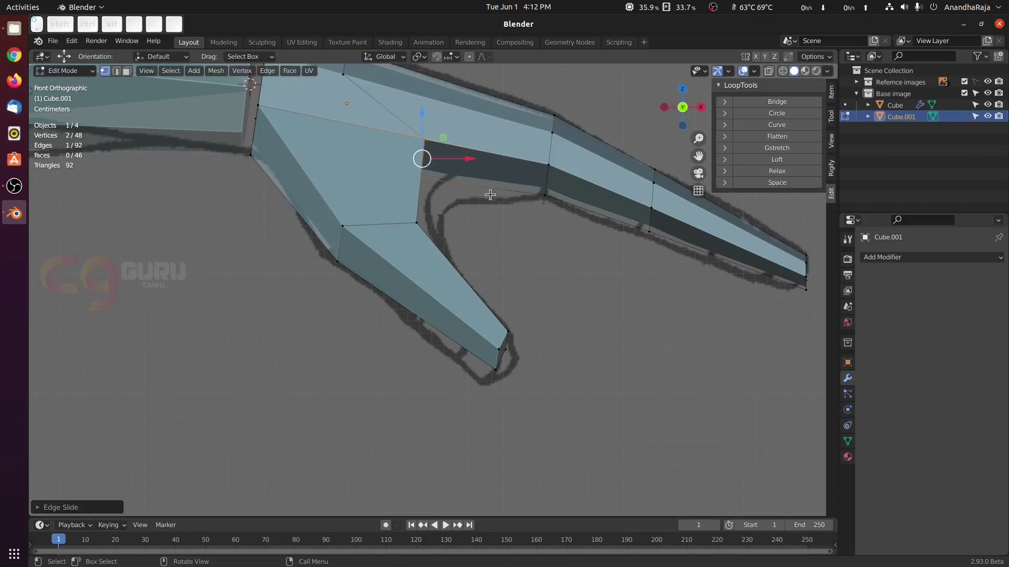
Step: Taper the wrist end in top wireframe view by moving both pairs of outer corner vertices inward along Y
scroll(519, 255, down, 2)
middle_drag(506, 265, 433, 268)
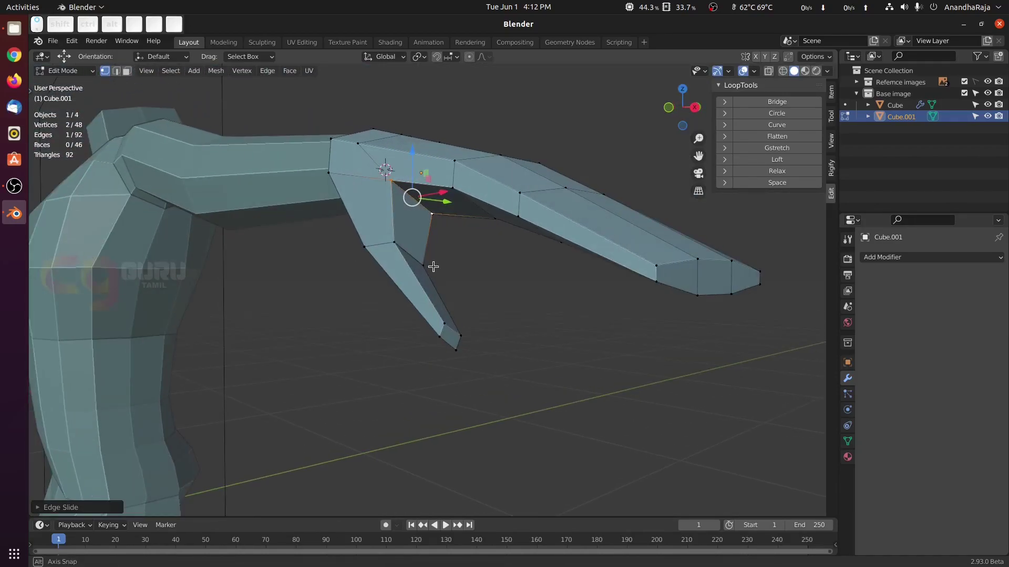
middle_drag(500, 243, 530, 257)
key(KP_7)
click(531, 148)
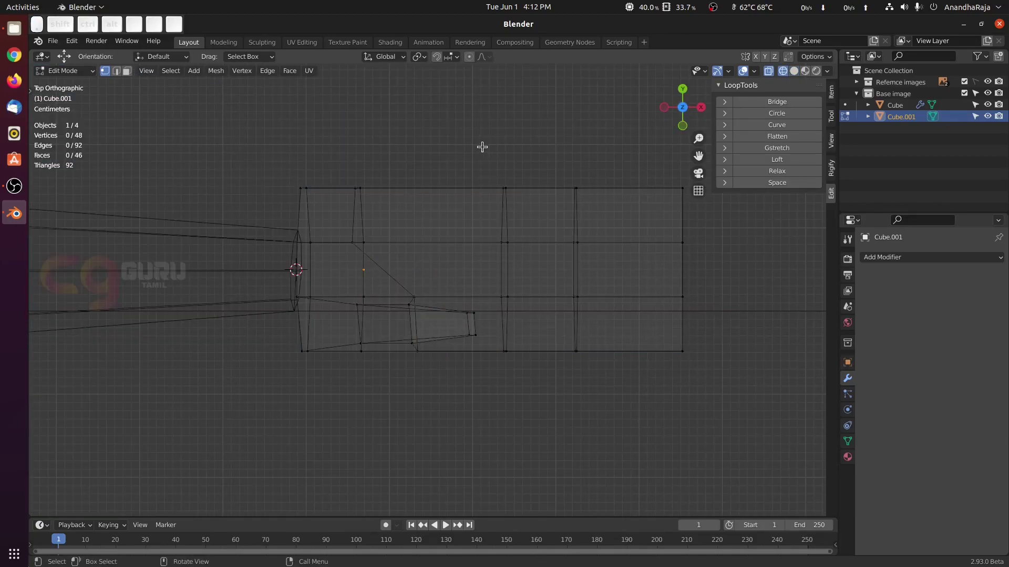
drag(287, 167, 329, 190)
drag(307, 139, 305, 154)
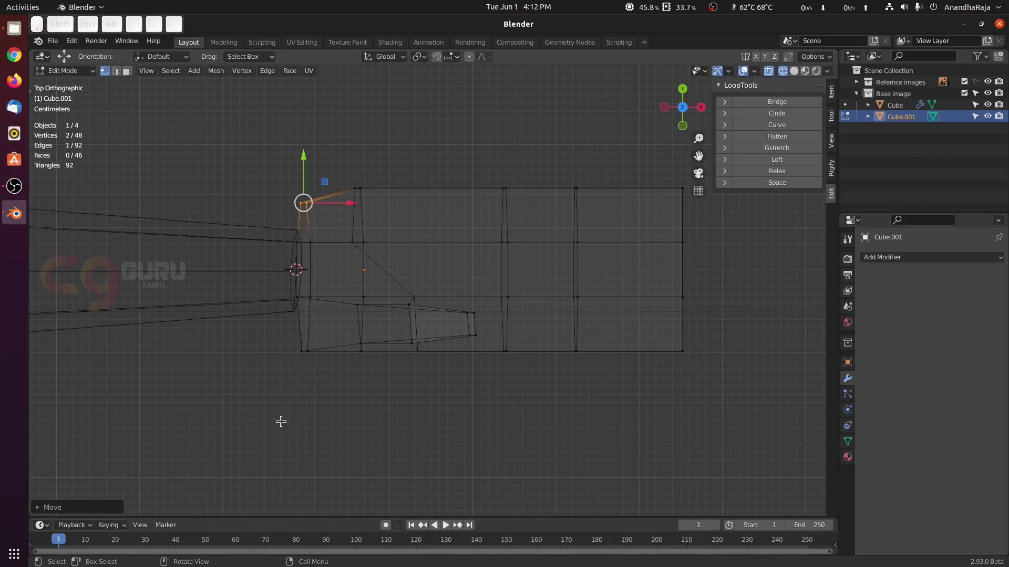
click(279, 410)
drag(279, 412, 307, 312)
Step: Widen the finger block opposite the thumb by moving the outer vertex pairs of its two knuckle loops outward along Y
drag(460, 151, 520, 204)
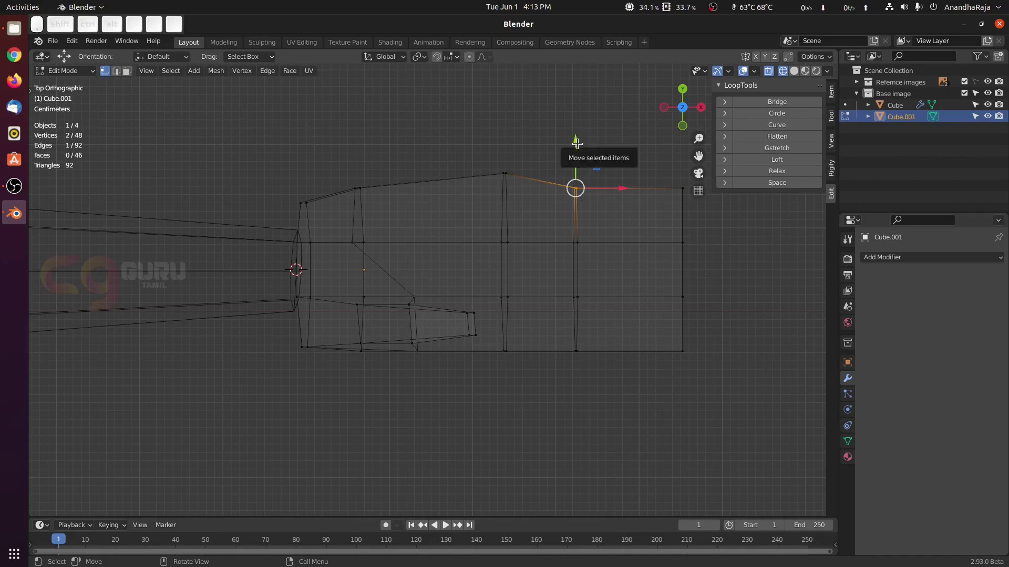
drag(576, 143, 577, 125)
click(718, 276)
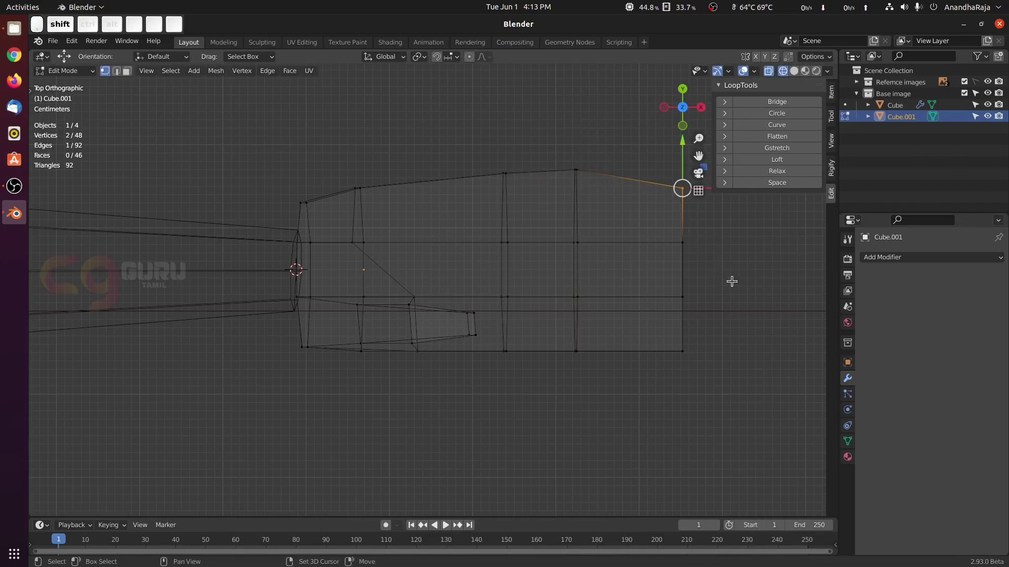
Step: Edge-slide the fingertip corner edge on the little-finger side back toward the palm
mouse_move(731, 281)
shift+middle_down()
mouse_move(594, 254)
mouse_move(520, 218)
mouse_move(499, 165)
shift+middle_up()
key(z)
click(678, 272)
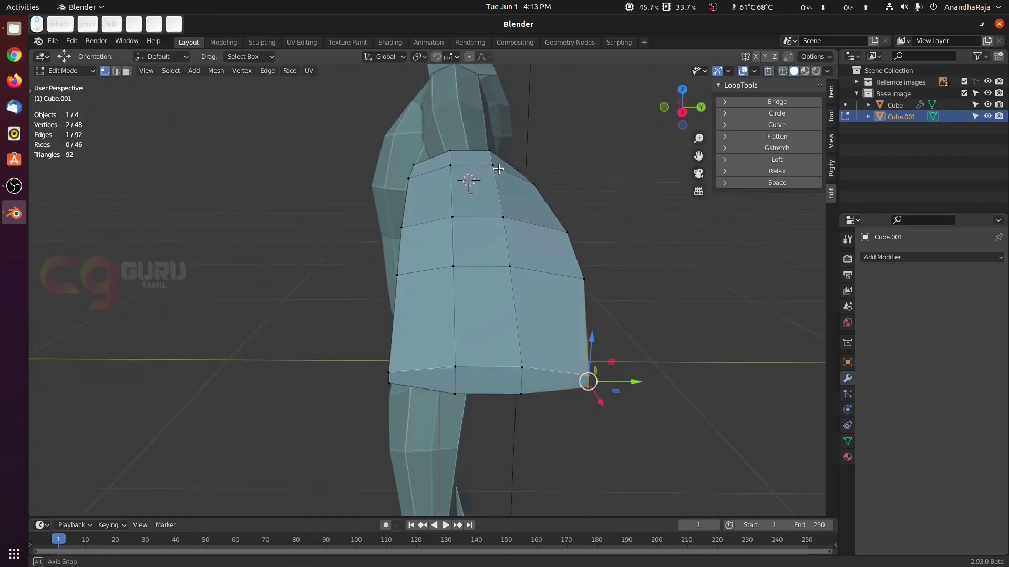
mouse_move(639, 382)
middle_down()
mouse_move(574, 348)
mouse_move(574, 367)
middle_up()
shift+middle_drag(458, 380, 497, 378)
scroll(488, 365, up, 3)
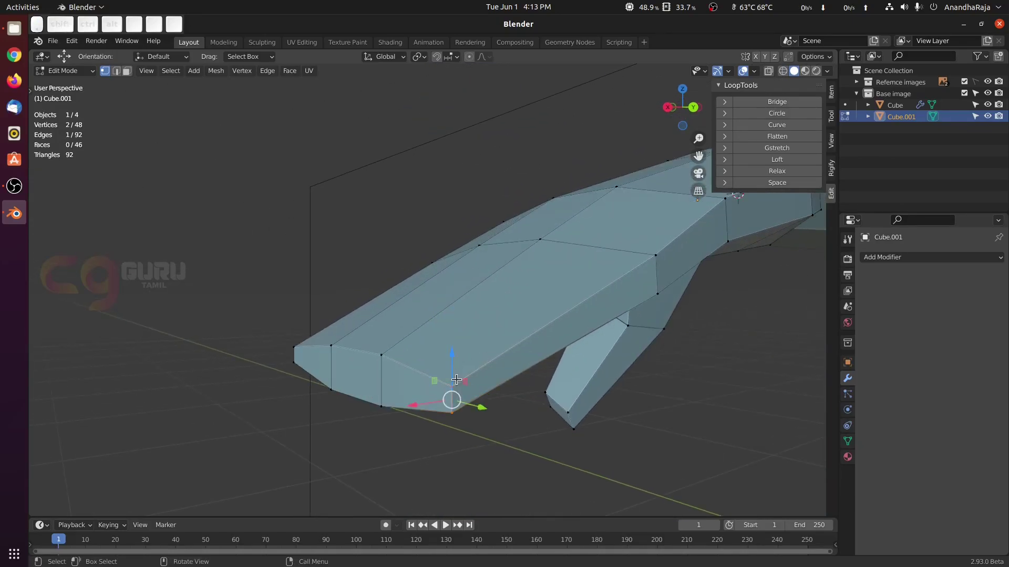
key(g)
key(g)
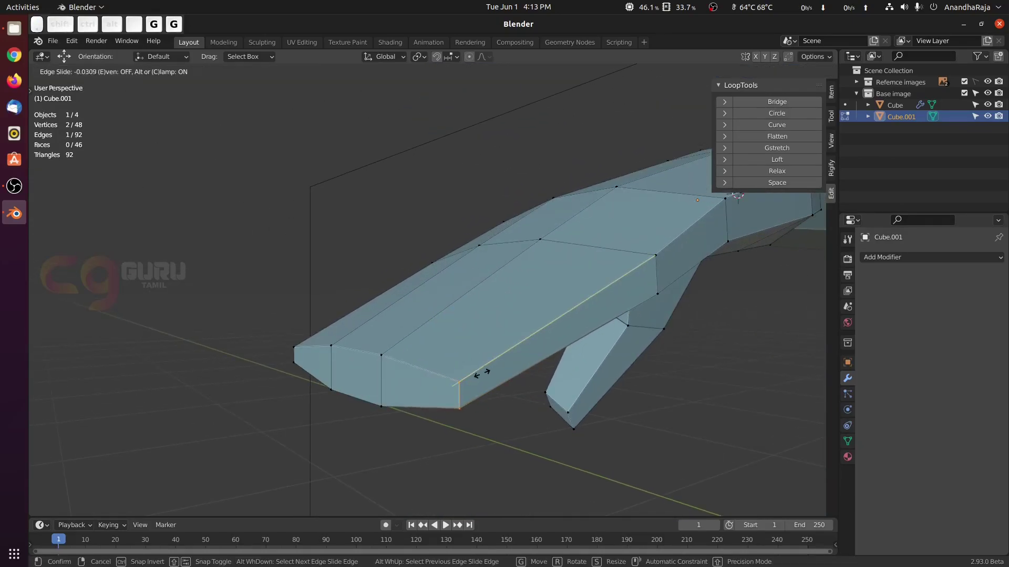
click(514, 352)
Step: Edge-slide the fingertip corner edge on the thumb side back toward the palm by about 0.36
middle_drag(514, 352, 619, 398)
click(463, 398)
shift+click(465, 404)
middle_drag(473, 405, 525, 410)
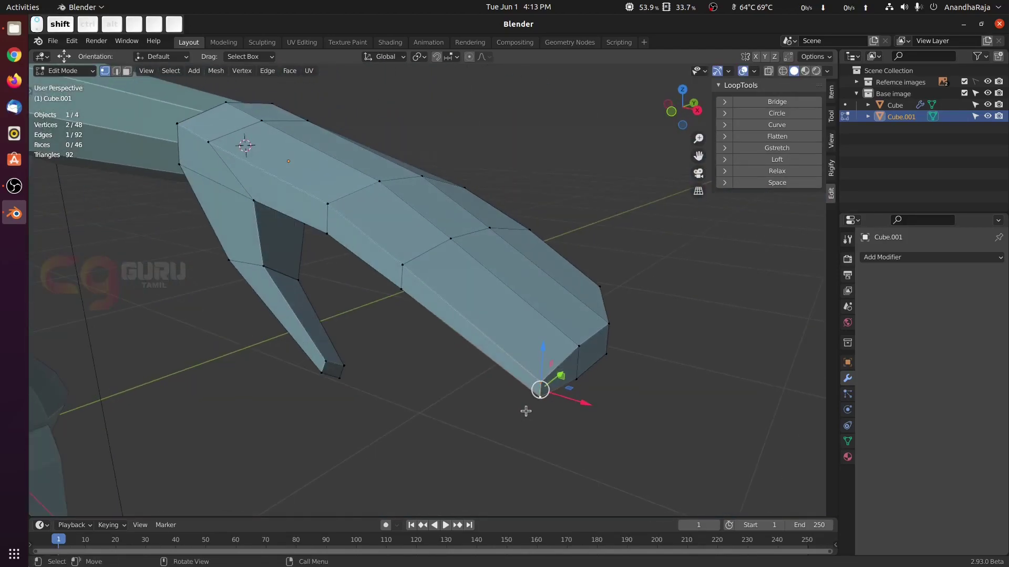
key(g)
key(g)
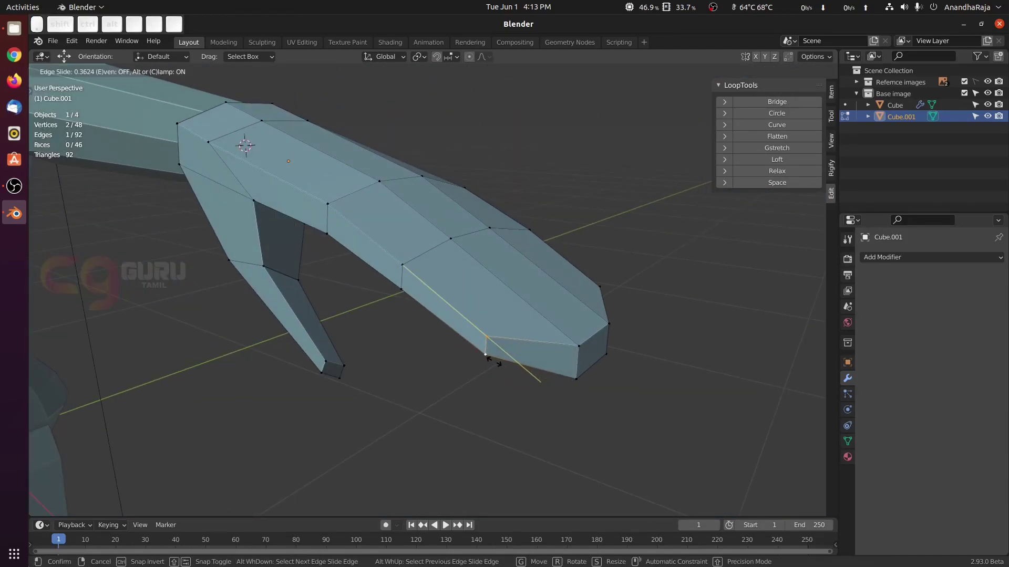
click(492, 354)
scroll(567, 388, down, 2)
middle_drag(566, 387, 472, 336)
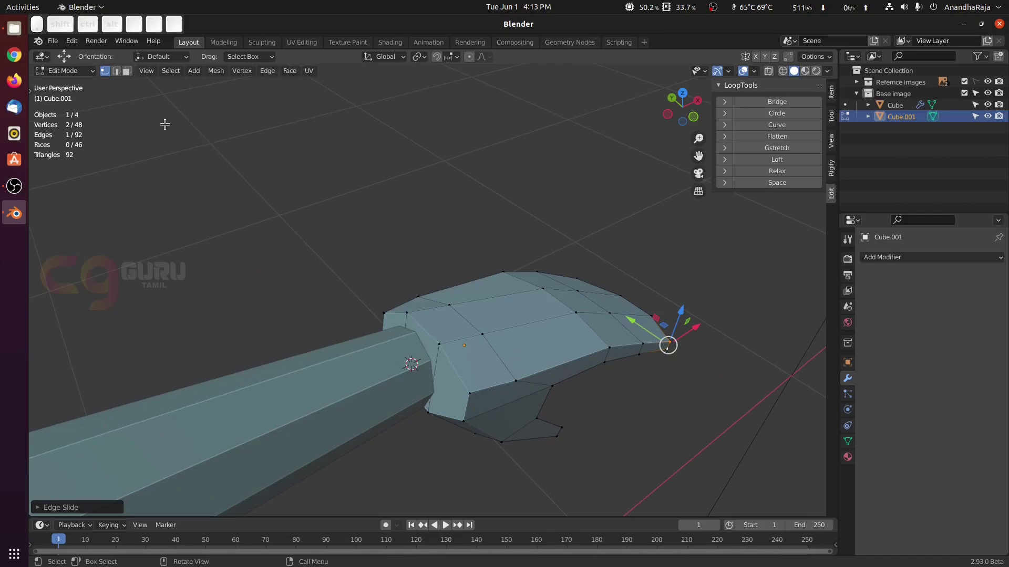
Step: Delete the three end-cap faces at the hand's wrist end
click(127, 71)
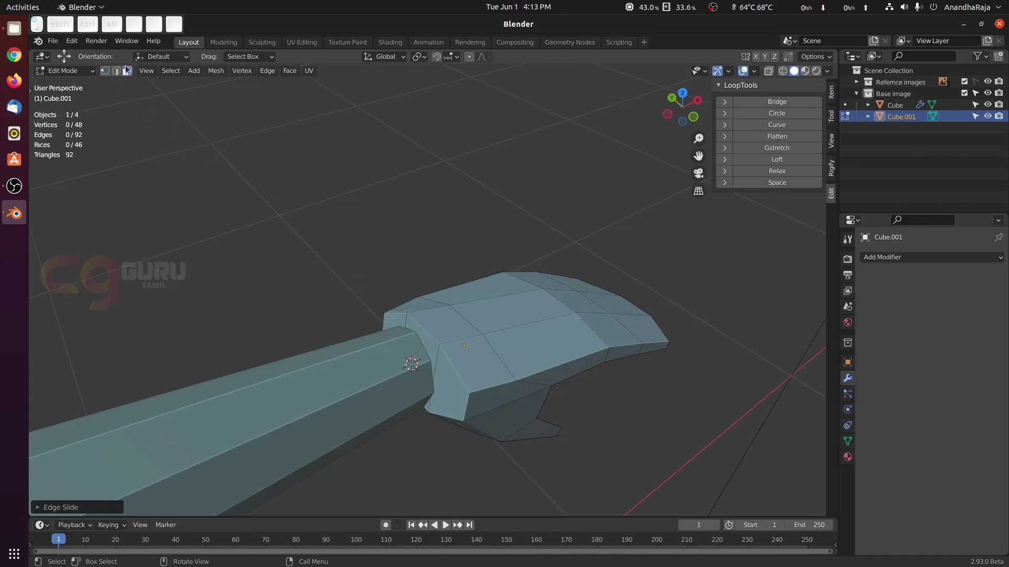
click(444, 390)
shift+click(422, 338)
shift+click(397, 326)
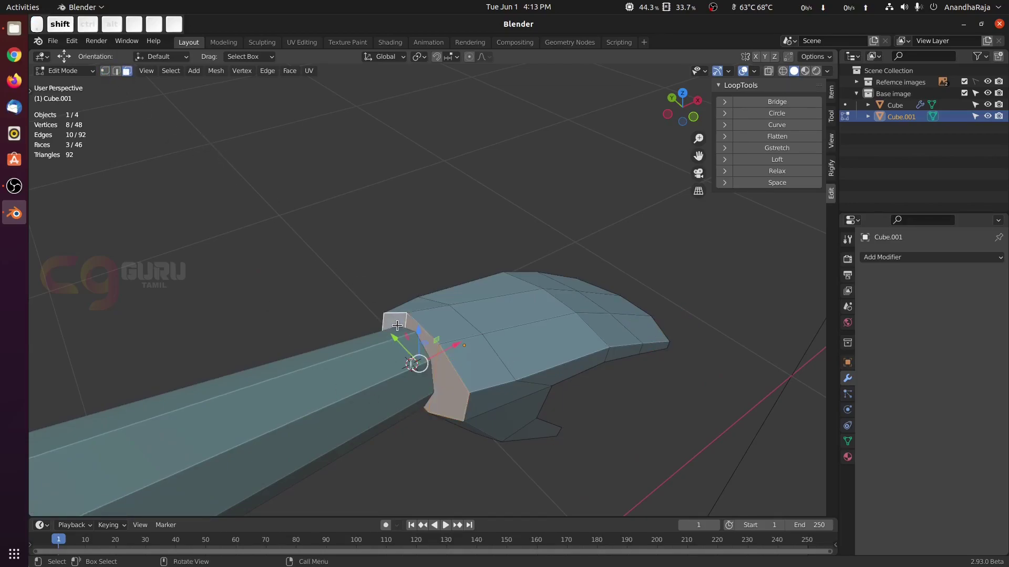
key(x)
click(374, 352)
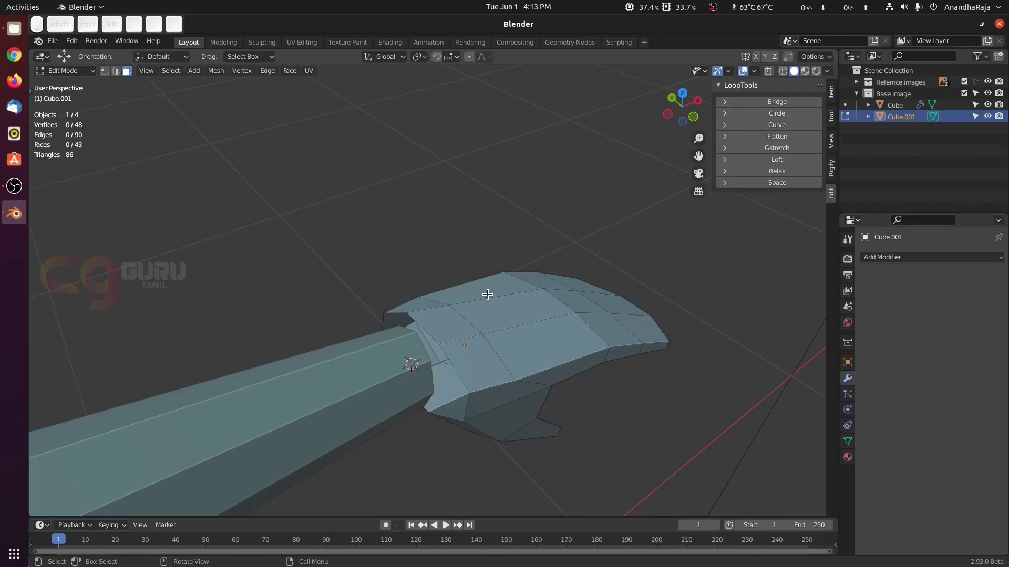
middle_drag(513, 303, 465, 295)
Step: Leave mesh editing and join the hand object into the mirrored body object
key(Tab)
scroll(515, 321, down, 3)
middle_drag(515, 320, 345, 278)
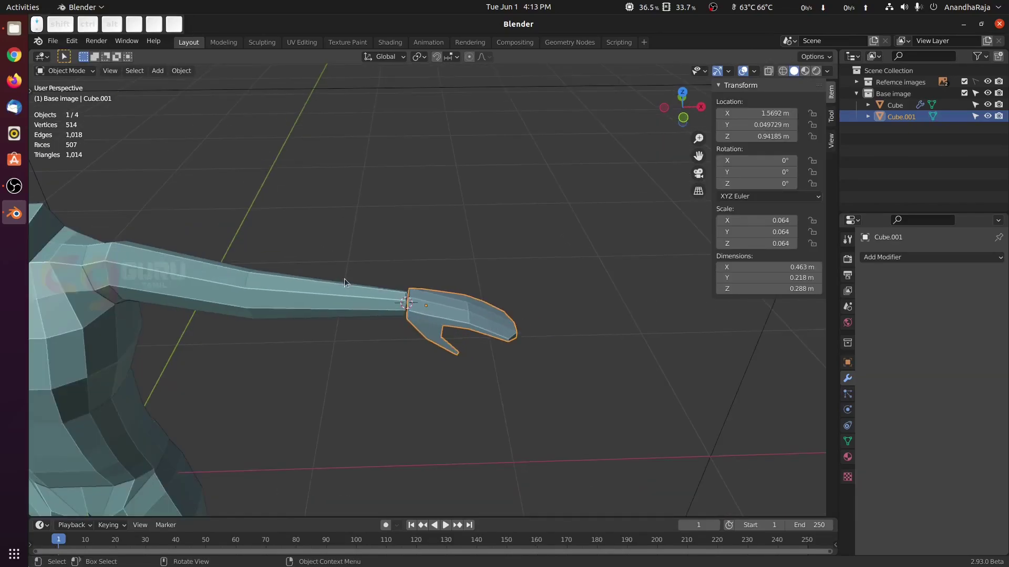
shift+middle_drag(444, 317, 646, 305)
click(632, 397)
click(651, 308)
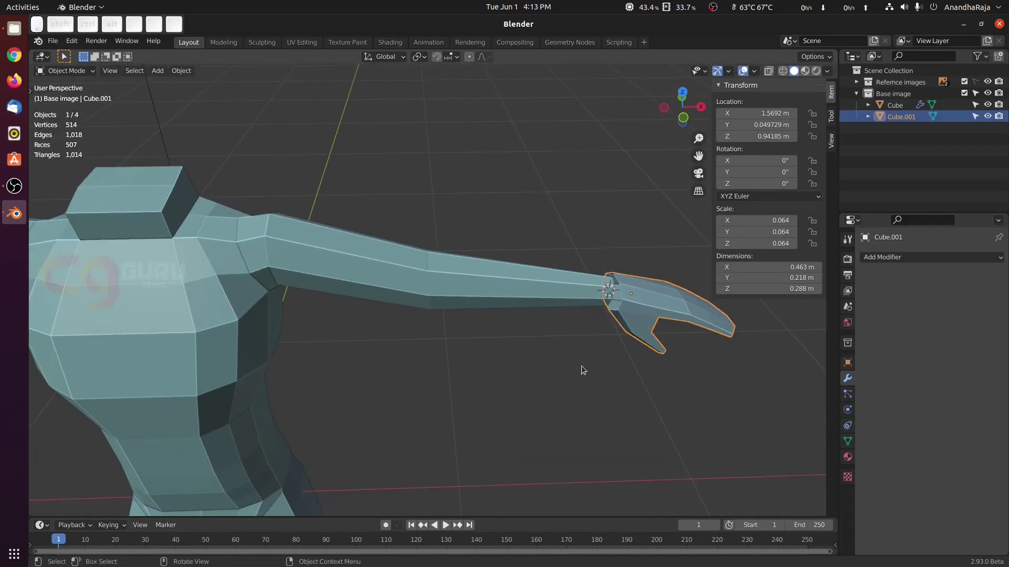
shift+middle_drag(349, 327, 386, 297)
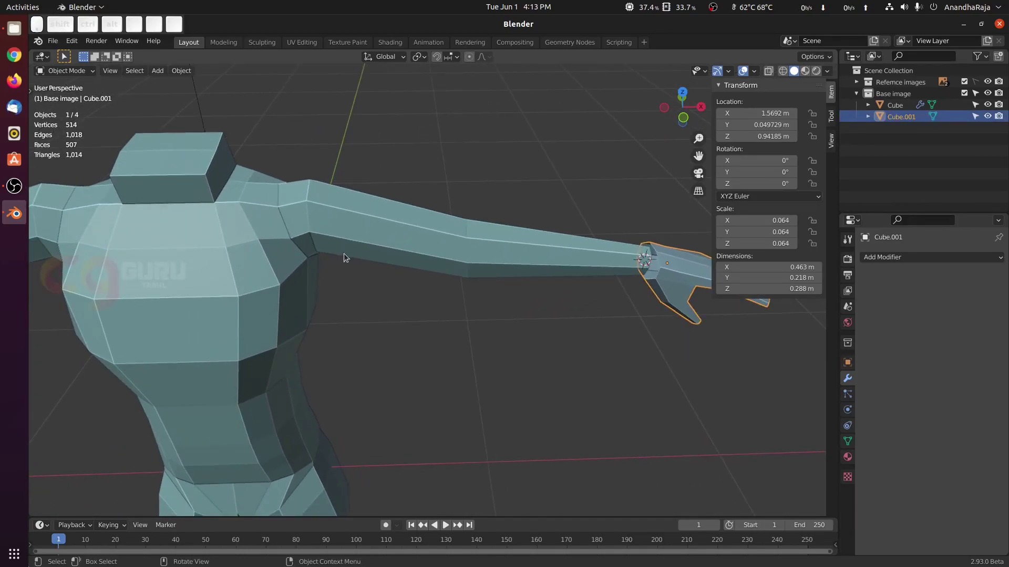
shift+click(339, 216)
scroll(376, 351, down, 5)
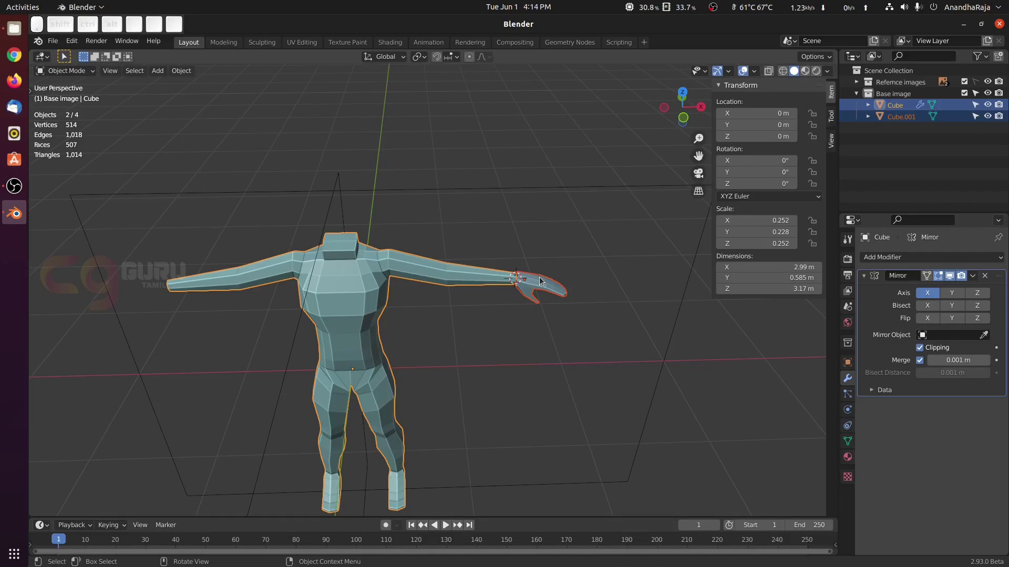
key(ctrl+j)
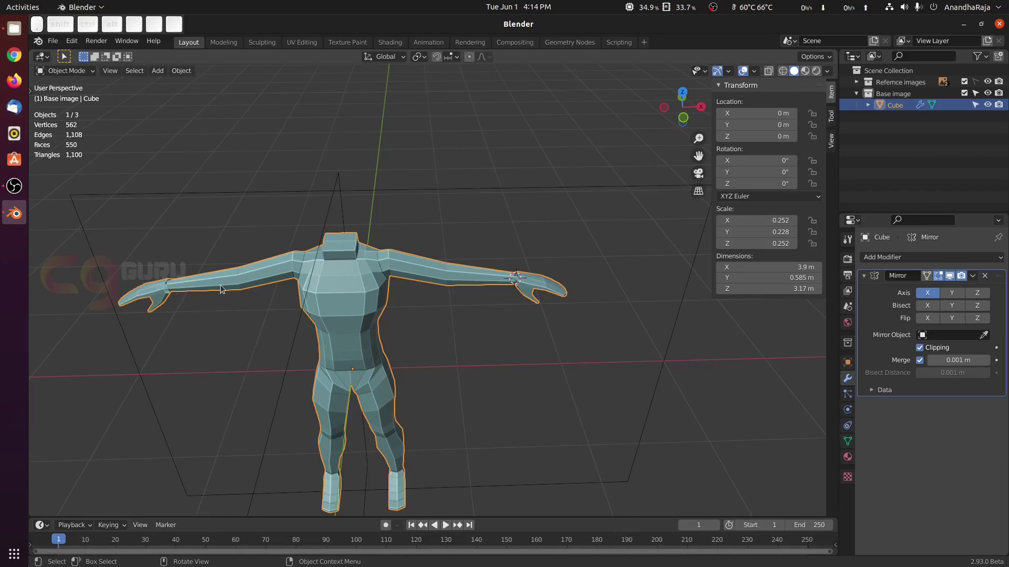
Step: Open the arm's wrist end in the joined mesh by deleting the centre vertex of its end cap
middle_drag(219, 284, 333, 288)
scroll(446, 290, up, 4)
shift+middle_drag(553, 293, 425, 323)
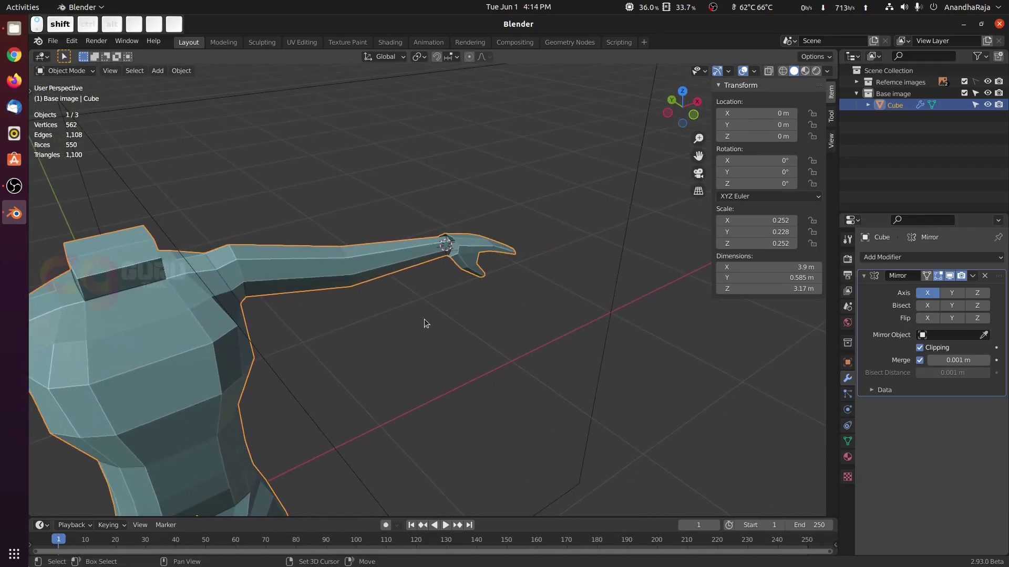
middle_drag(491, 296, 443, 296)
scroll(452, 294, up, 2)
shift+middle_drag(620, 269, 524, 309)
key(Tab)
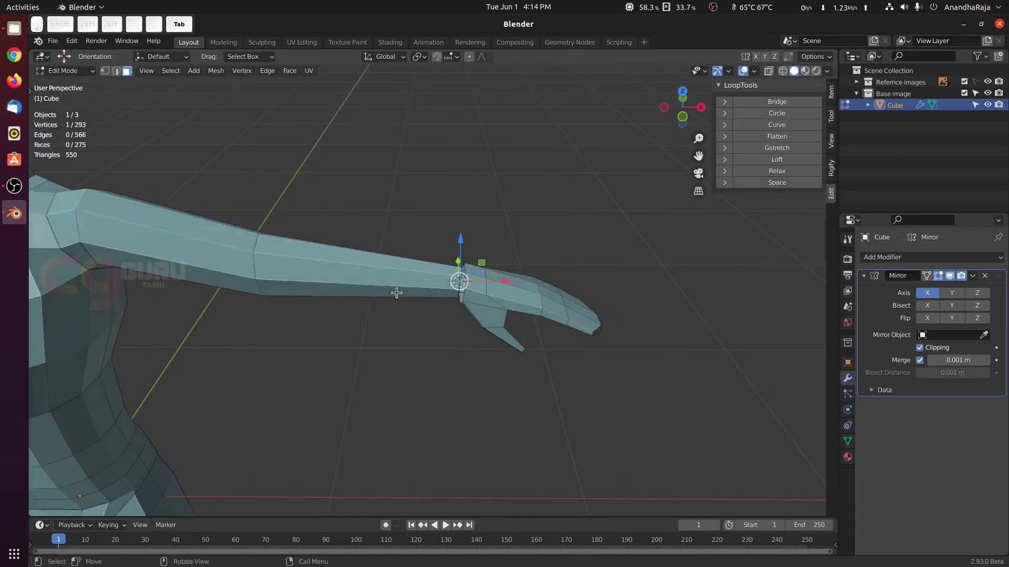
middle_drag(496, 276, 455, 274)
scroll(456, 275, up, 2)
shift+middle_drag(583, 286, 445, 307)
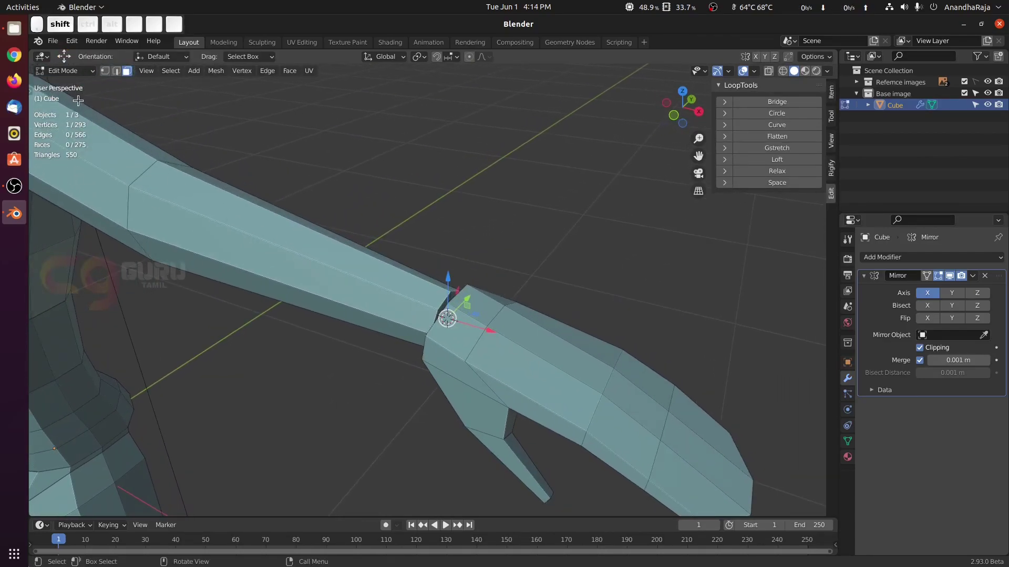
click(105, 71)
key(shift+z)
mouse_move(615, 283)
middle_down()
mouse_move(575, 299)
mouse_move(399, 301)
mouse_move(442, 298)
mouse_move(521, 217)
mouse_move(304, 331)
middle_up()
scroll(446, 304, up, 3)
key(x)
click(447, 272)
Step: Select the open edge loops of the arm and the hand at the wrist and connect them with LoopTools Bridge
alt+click(304, 331)
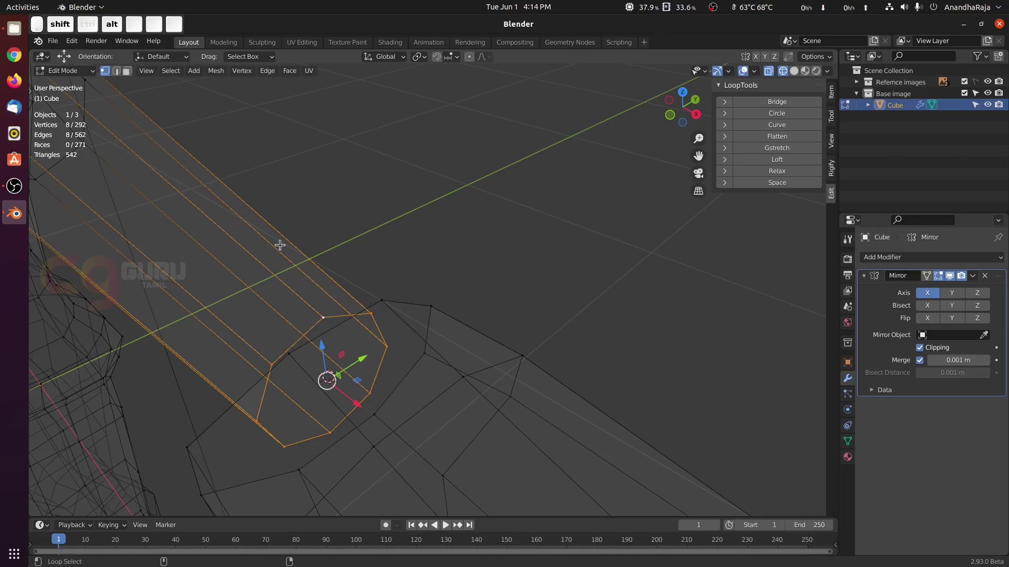
alt+shift+click(374, 298)
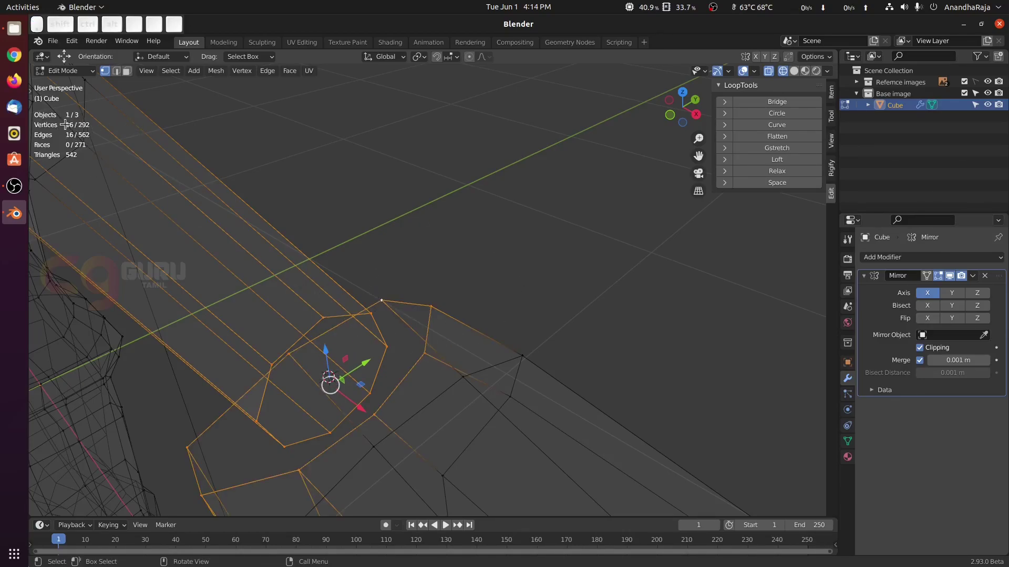
scroll(385, 316, down, 5)
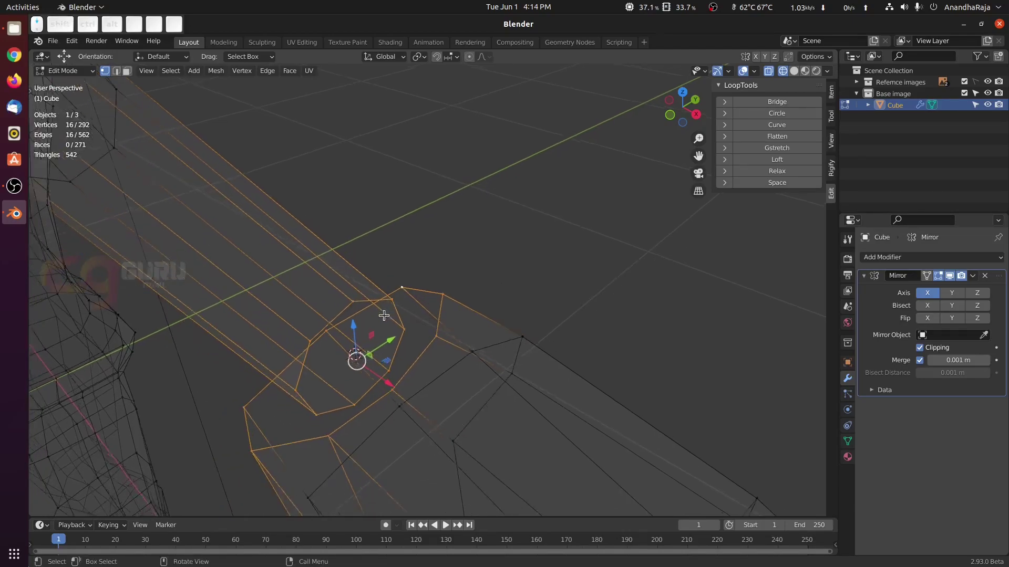
middle_drag(378, 335, 475, 333)
key(shift+z)
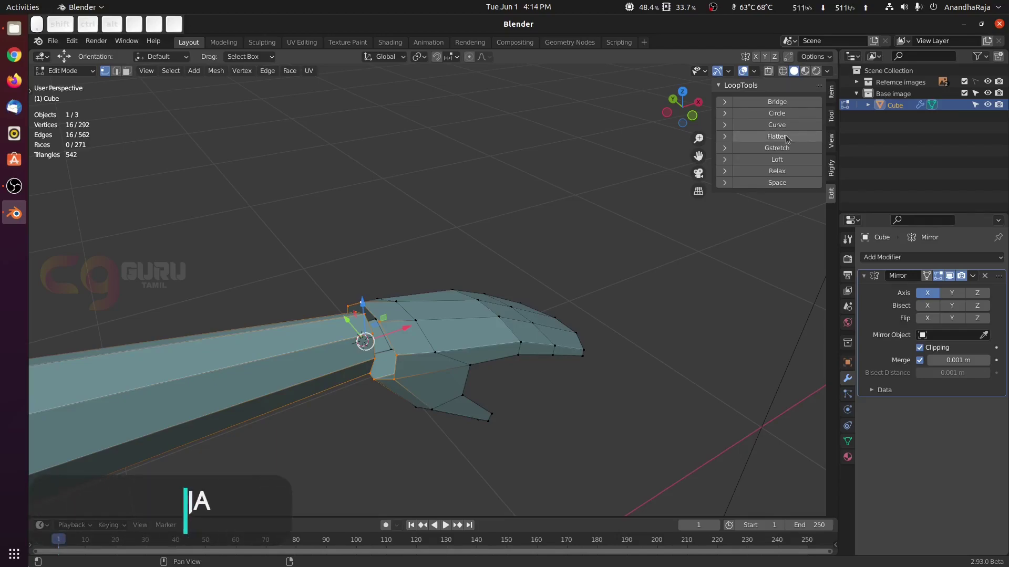
click(780, 102)
Step: Vertex-slide two neighbouring upper vertices of the arm's wrist ring back along the forearm, away from the hand
middle_drag(581, 220, 426, 311)
click(410, 311)
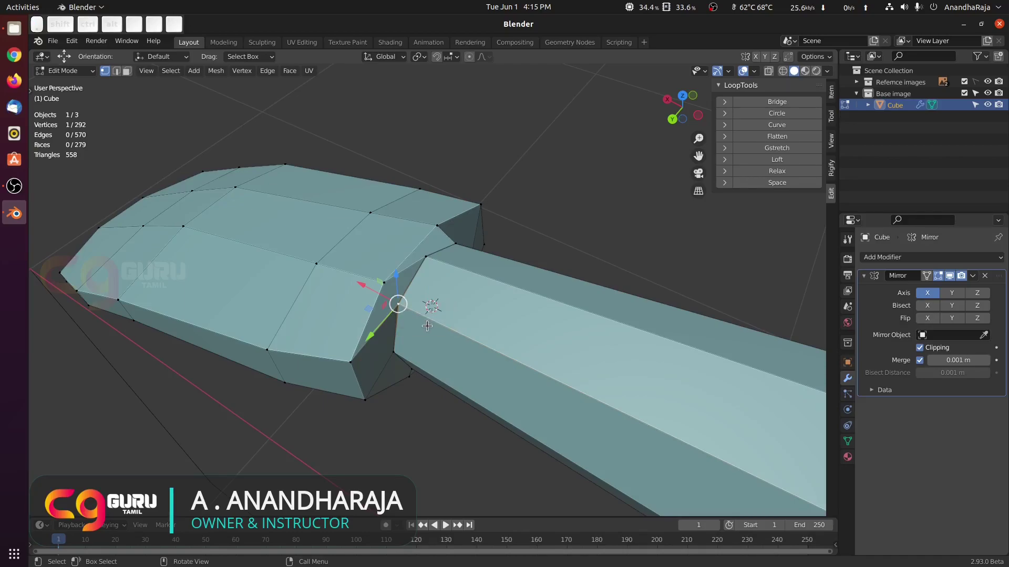
key(g)
key(g)
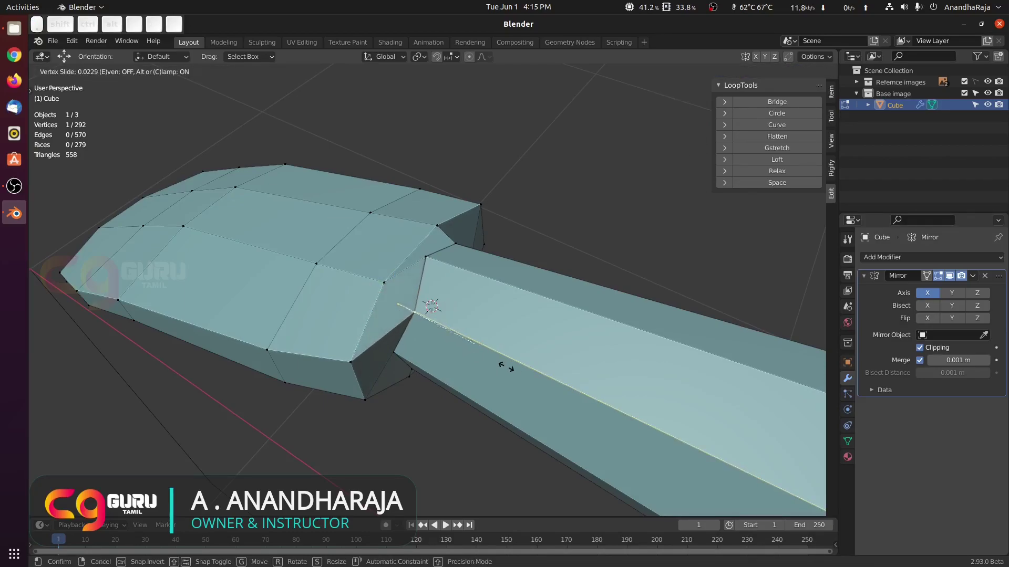
click(569, 390)
middle_drag(473, 362, 453, 355)
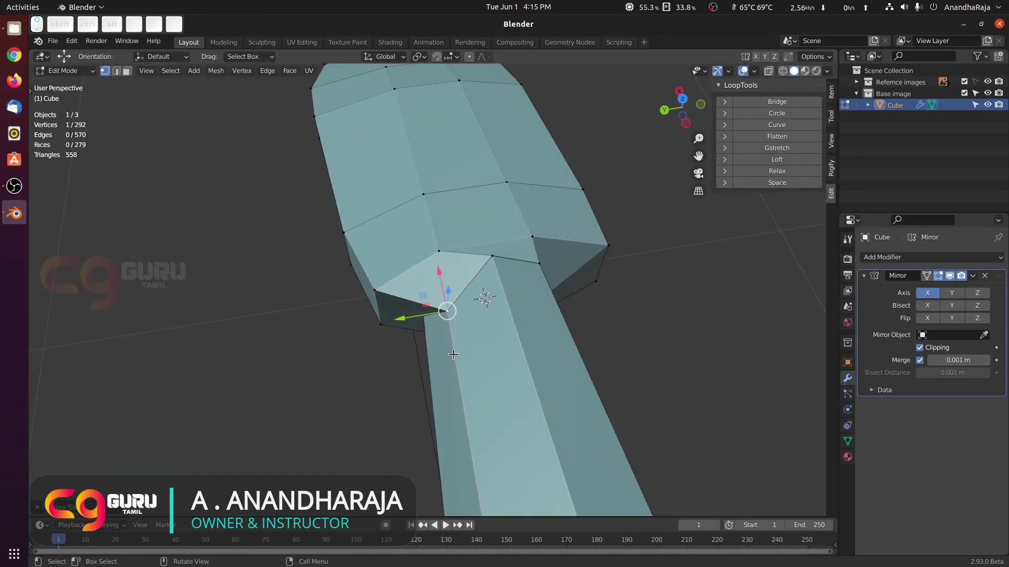
key(g)
key(g)
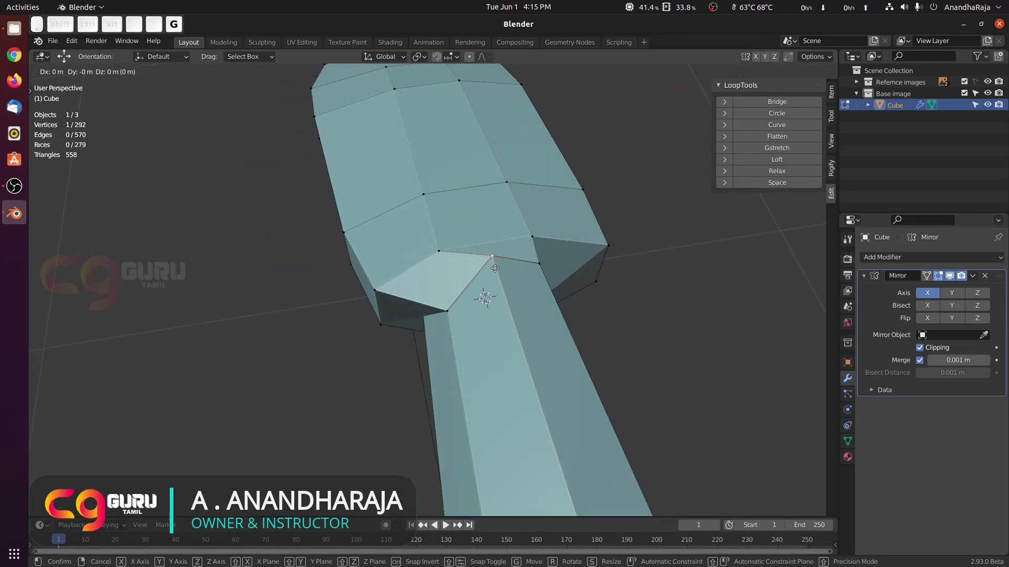
key(Escape)
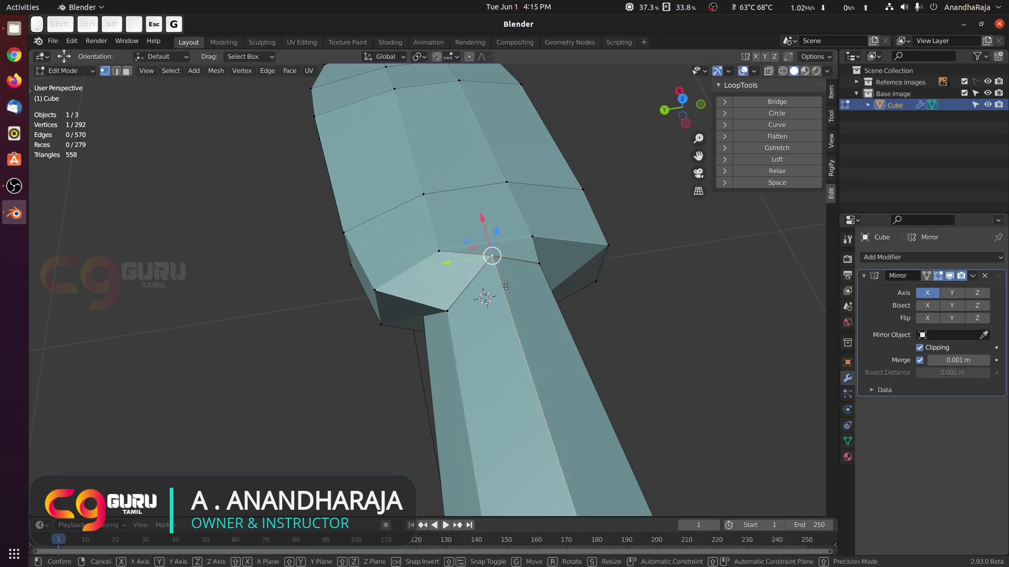
key(g)
click(519, 368)
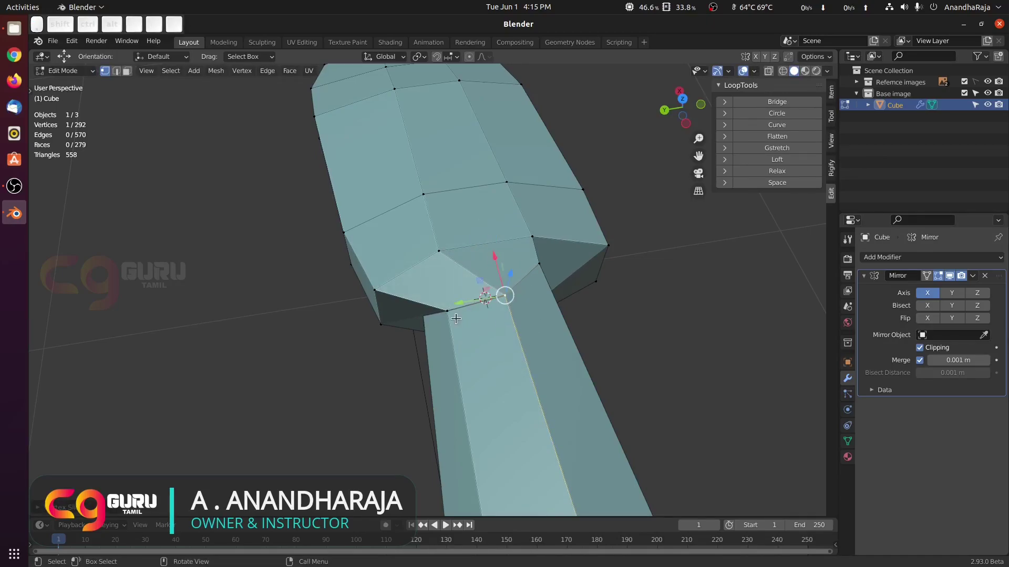
Step: Vertex-slide two more vertices of the arm's wrist ring back along their forearm edges
middle_drag(455, 319, 380, 311)
click(381, 442)
key(g)
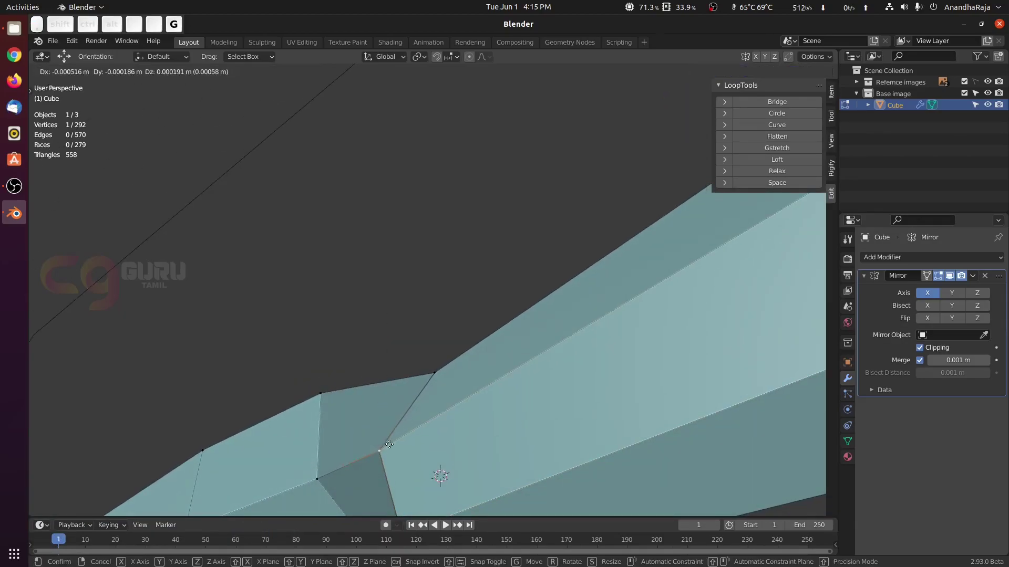
key(g)
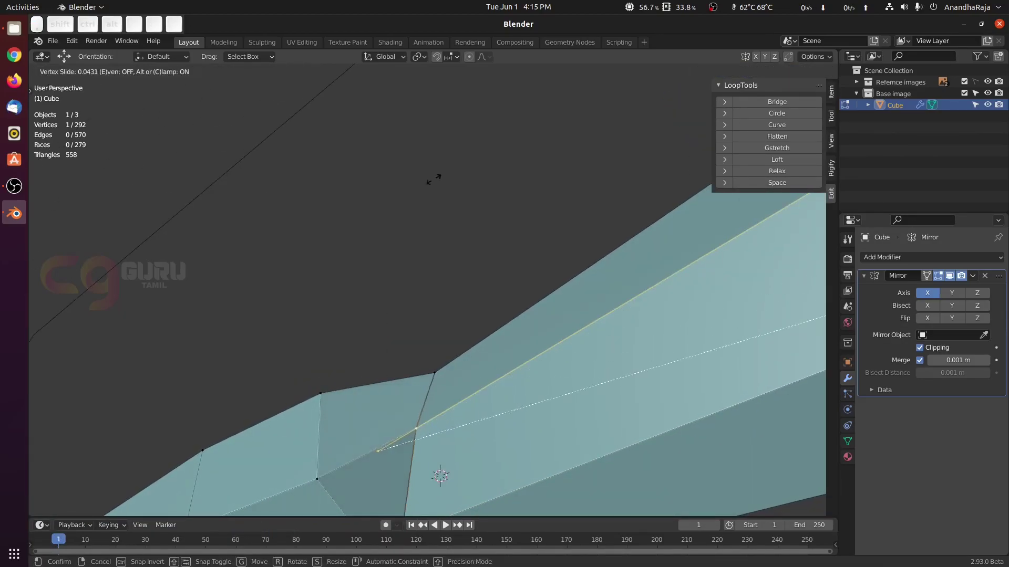
click(495, 205)
scroll(498, 205, down, 4)
middle_drag(497, 205, 465, 158)
click(428, 362)
key(g)
key(g)
click(464, 339)
Step: Vertex-slide the wrist-ring vertices nearest the thumb to even out the joint between forearm and hand
click(439, 399)
key(g)
key(g)
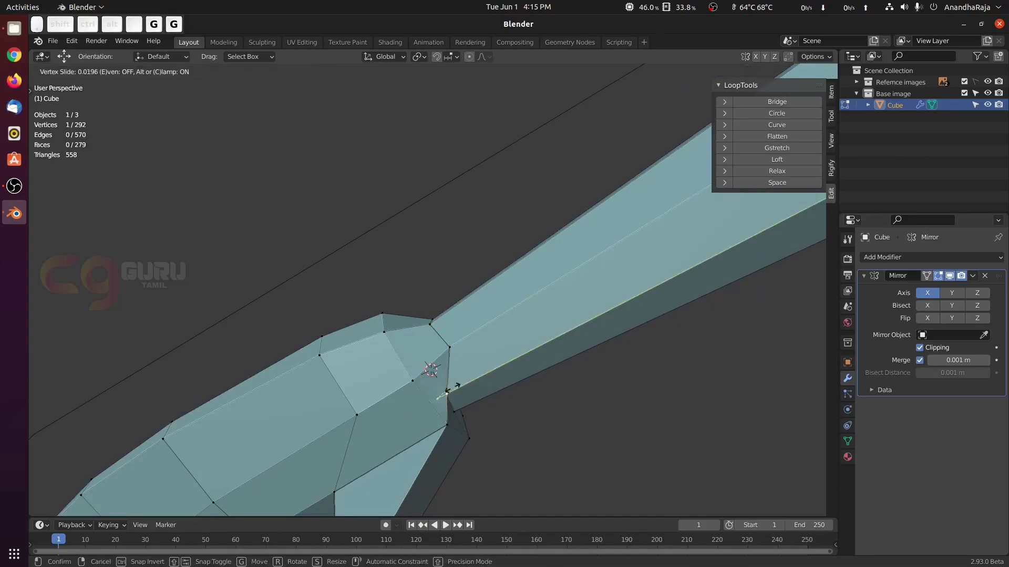
click(453, 386)
middle_drag(453, 387, 305, 368)
click(495, 346)
key(g)
key(g)
click(456, 330)
Step: Vertex-slide the two middle vertices on the back of the hand's wrist edge toward the knuckles
middle_drag(456, 330, 517, 399)
key(g)
key(g)
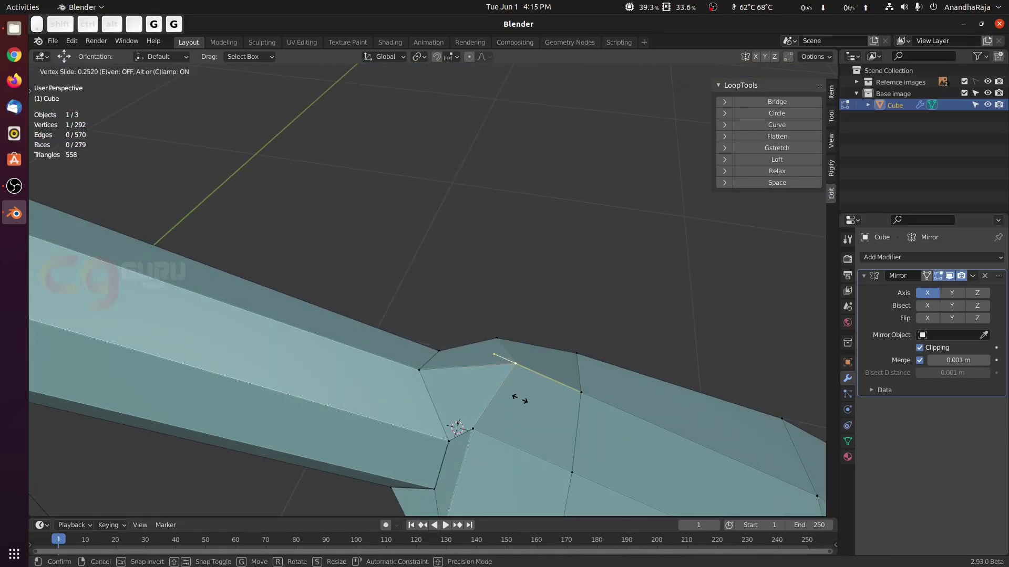
click(520, 399)
key(g)
key(g)
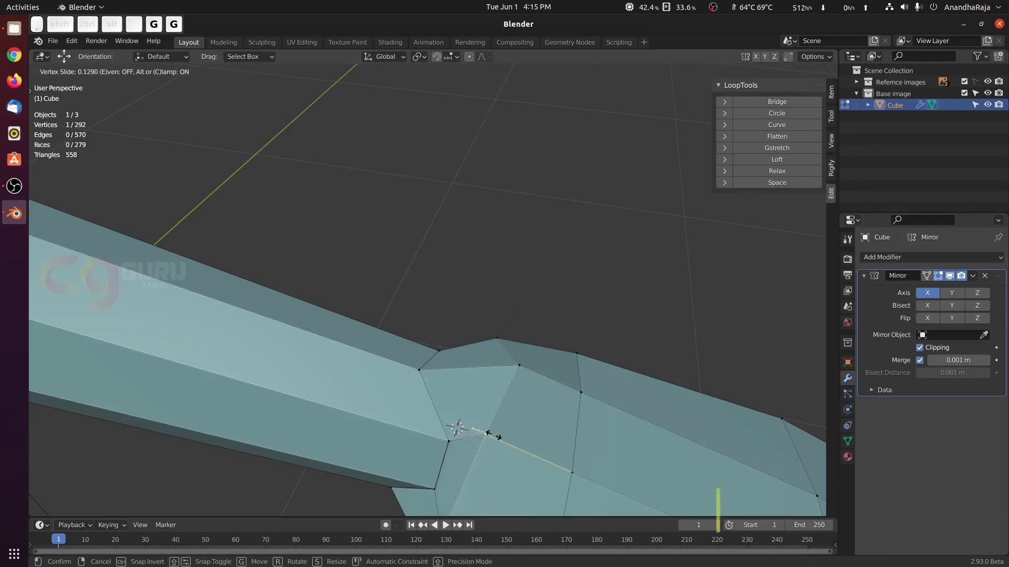
click(506, 440)
Step: Vertex-slide the vertex on the outer side of the arm's wrist ring along its forearm edge
middle_drag(505, 439, 551, 255)
click(484, 227)
key(g)
key(g)
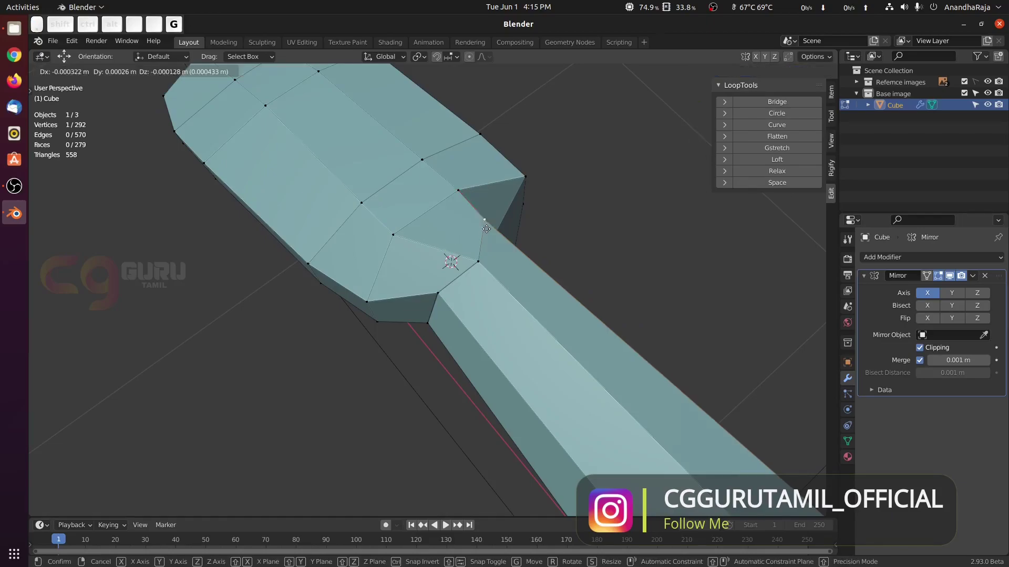
click(524, 263)
mouse_move(524, 263)
middle_down()
mouse_move(392, 239)
mouse_move(385, 198)
mouse_move(613, 383)
mouse_move(590, 344)
mouse_move(529, 324)
mouse_move(520, 265)
middle_up()
Step: Select all vertices of the palm, fingers and thumb through the mesh in wireframe display
middle_drag(575, 368, 492, 348)
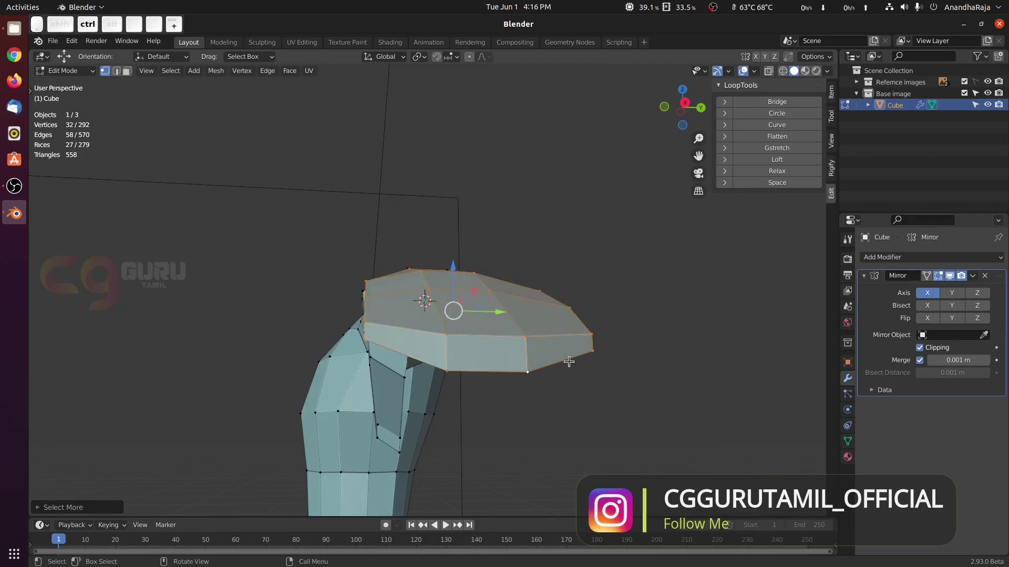
mouse_move(539, 331)
middle_down()
mouse_move(595, 344)
mouse_move(588, 323)
middle_up()
key(z)
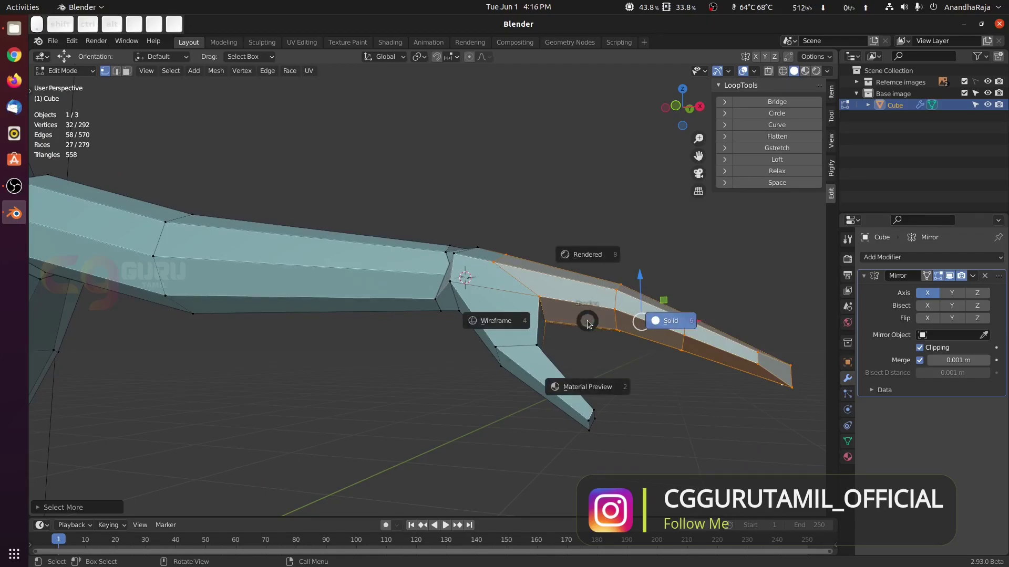
click(495, 321)
key(b)
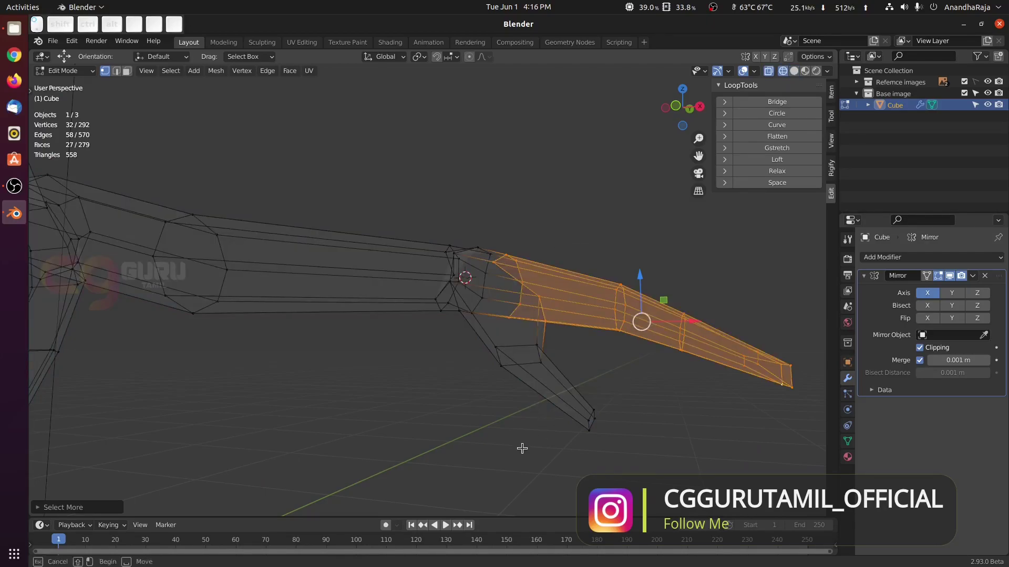
drag(638, 465, 802, 338)
key(b)
drag(489, 228, 807, 470)
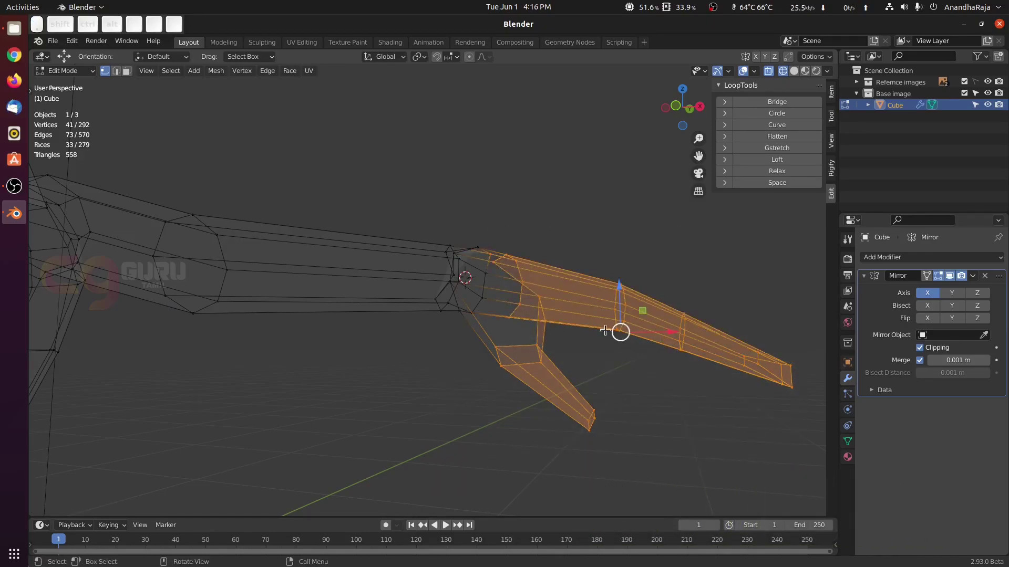
Step: Refine the hand selection beyond the wrist edge and scale it slightly thinner along the global Z axis
middle_drag(610, 324, 586, 365)
scroll(524, 233, up, 2)
key(c)
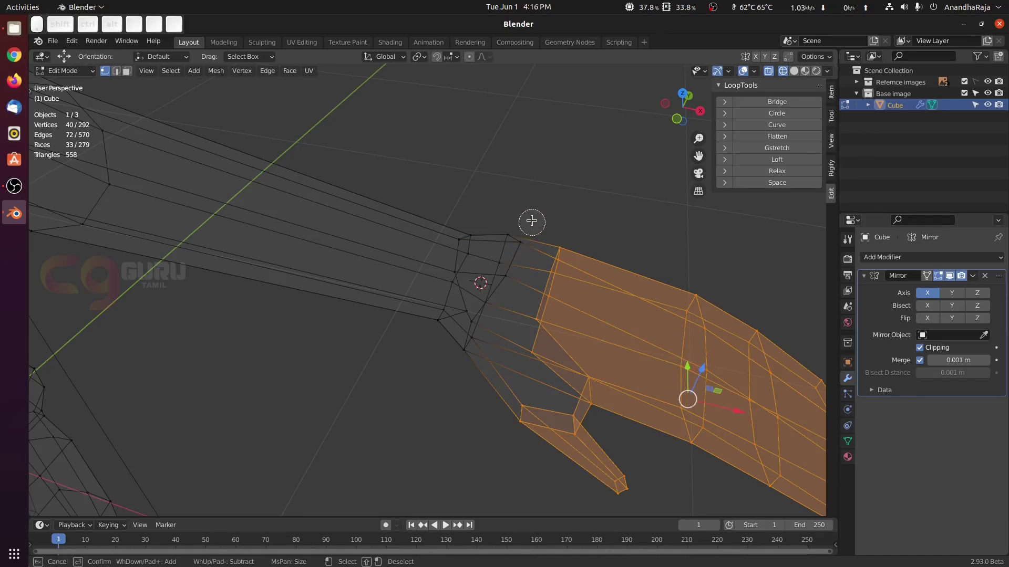
key(z)
click(484, 223)
key(z)
click(558, 235)
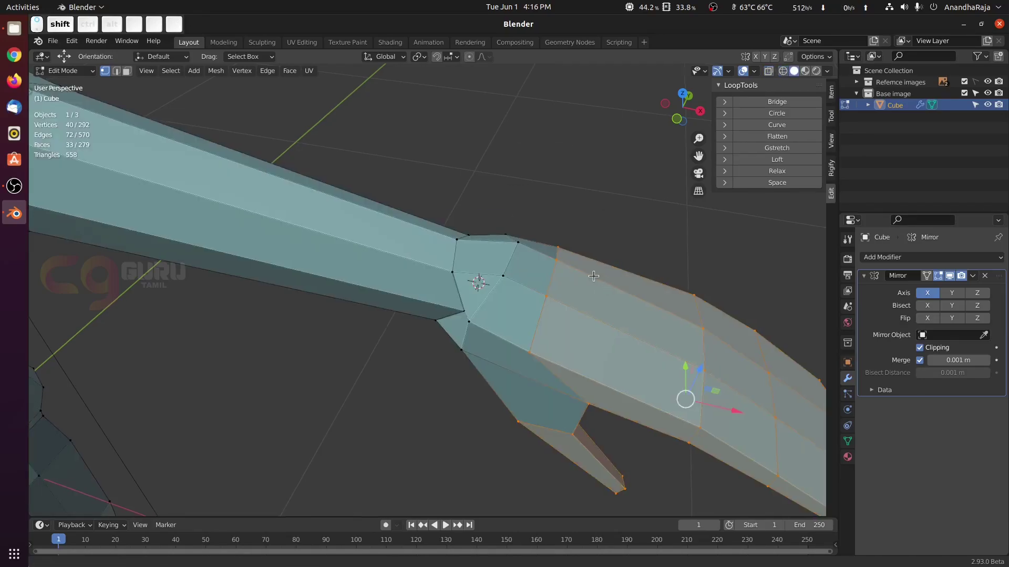
mouse_move(592, 274)
middle_down()
mouse_move(547, 264)
mouse_move(571, 247)
middle_up()
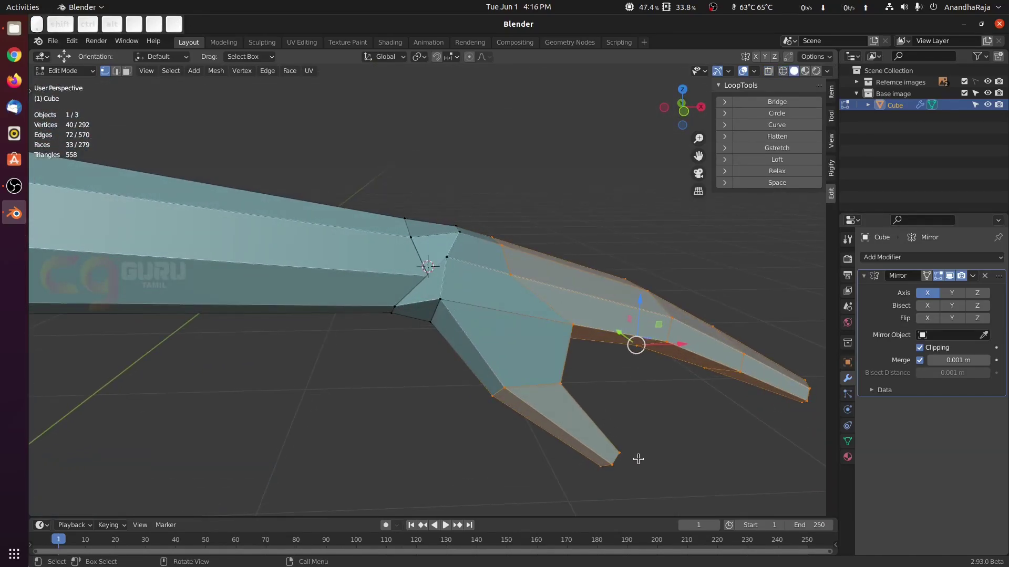
key(s)
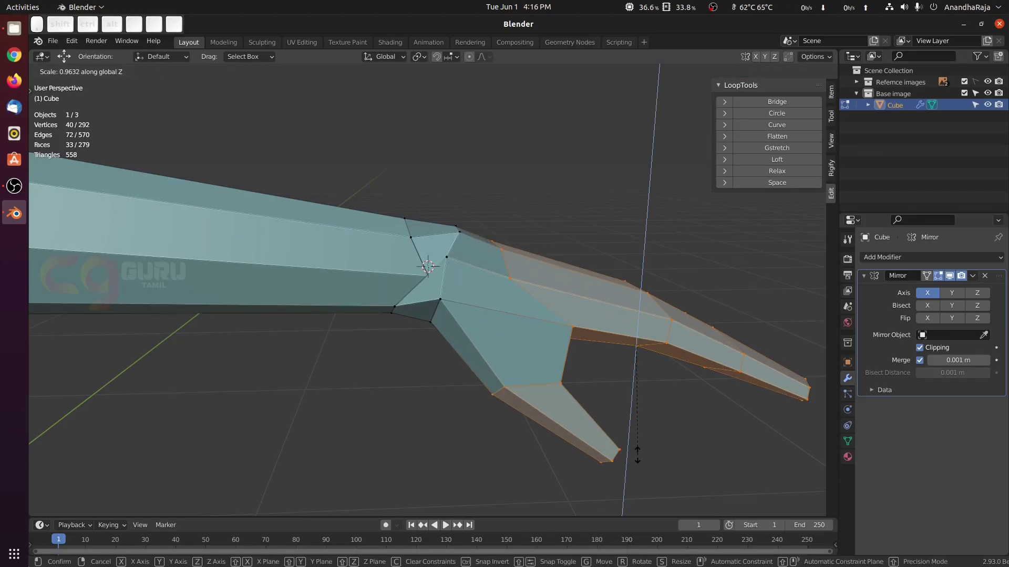
click(633, 434)
middle_drag(628, 425, 363, 400)
middle_drag(528, 375, 459, 463)
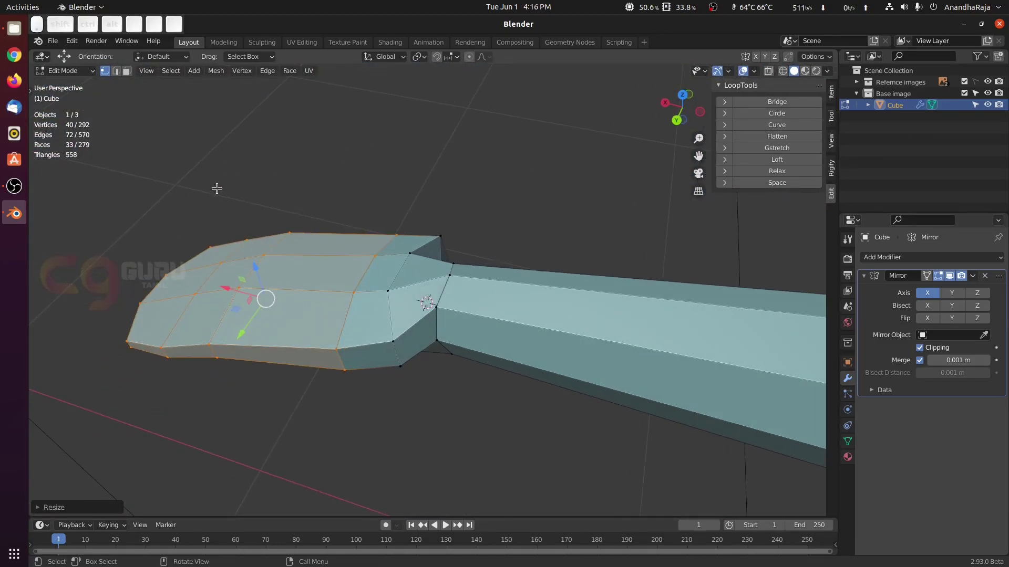
Step: Lower the vertex on the back of the hand and the upper wrist vertex slightly along Z
click(415, 181)
click(390, 285)
middle_drag(412, 285, 372, 228)
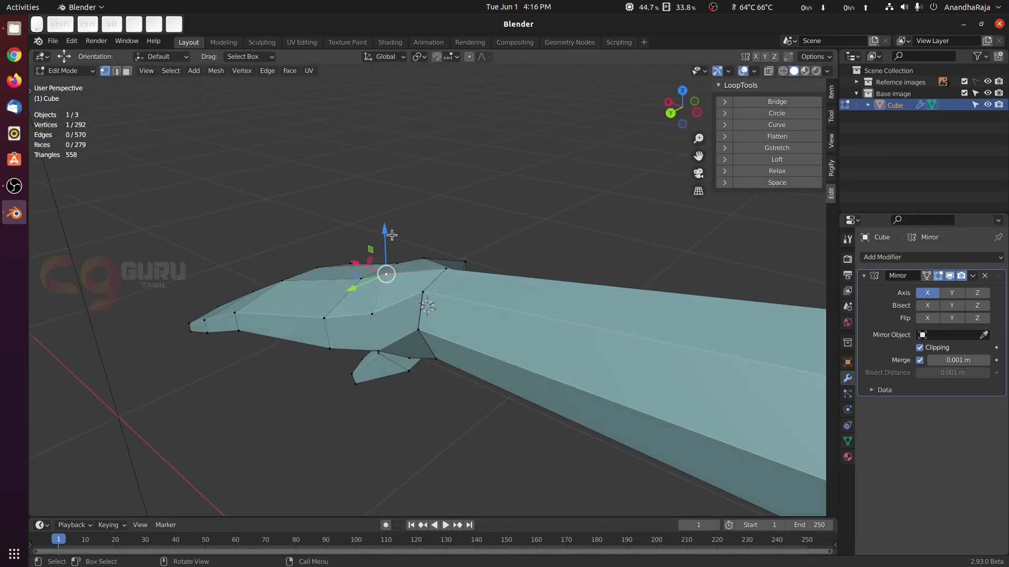
drag(388, 235, 388, 240)
click(389, 243)
middle_drag(390, 242, 466, 230)
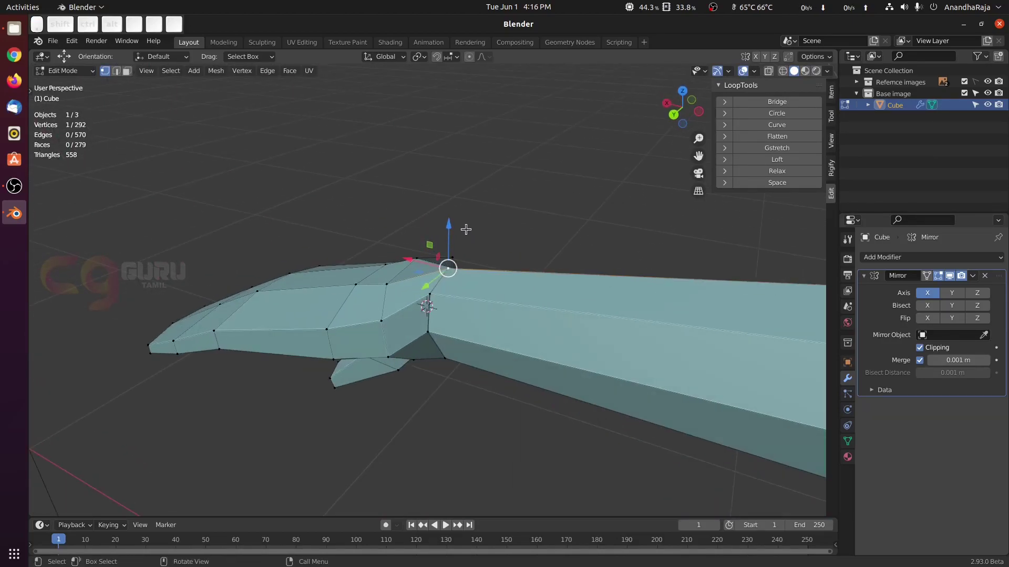
drag(450, 232, 421, 287)
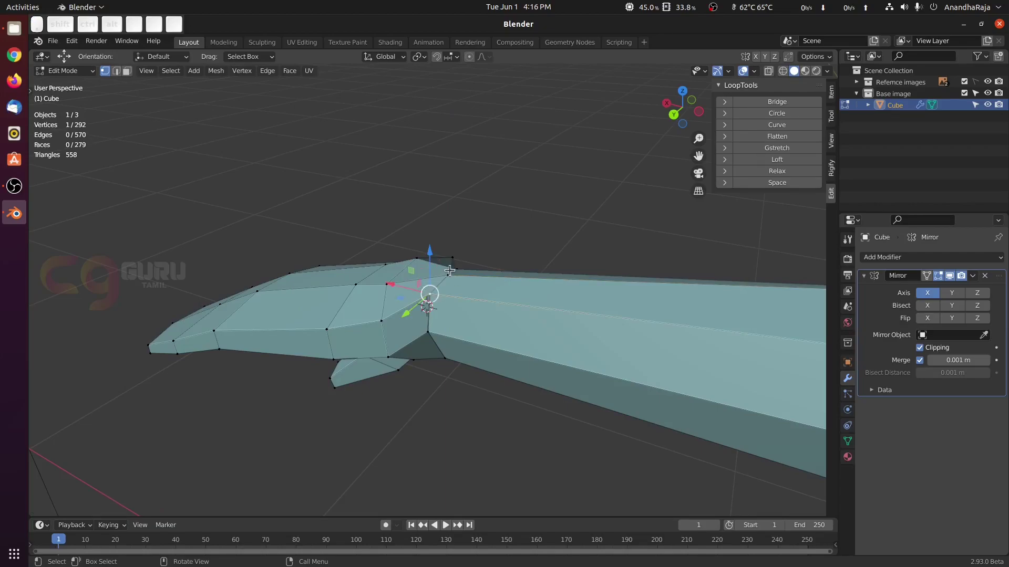
Step: Adjust the height of the remaining vertices along the hand's wrist edge to soften the bump
middle_drag(450, 270, 417, 320)
drag(385, 326, 374, 334)
middle_drag(391, 353, 488, 274)
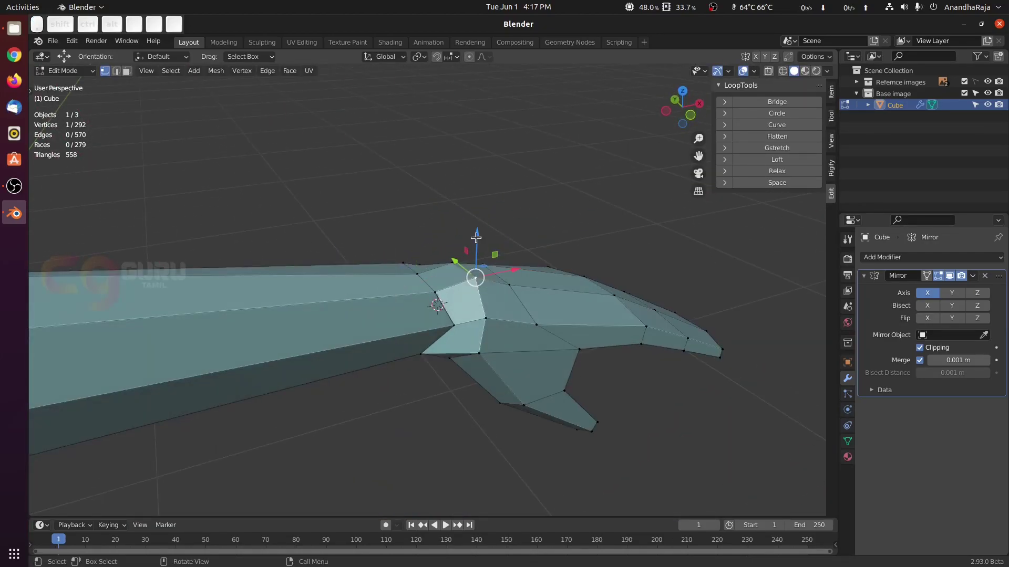
drag(476, 238, 452, 235)
click(452, 262)
middle_drag(562, 227, 612, 279)
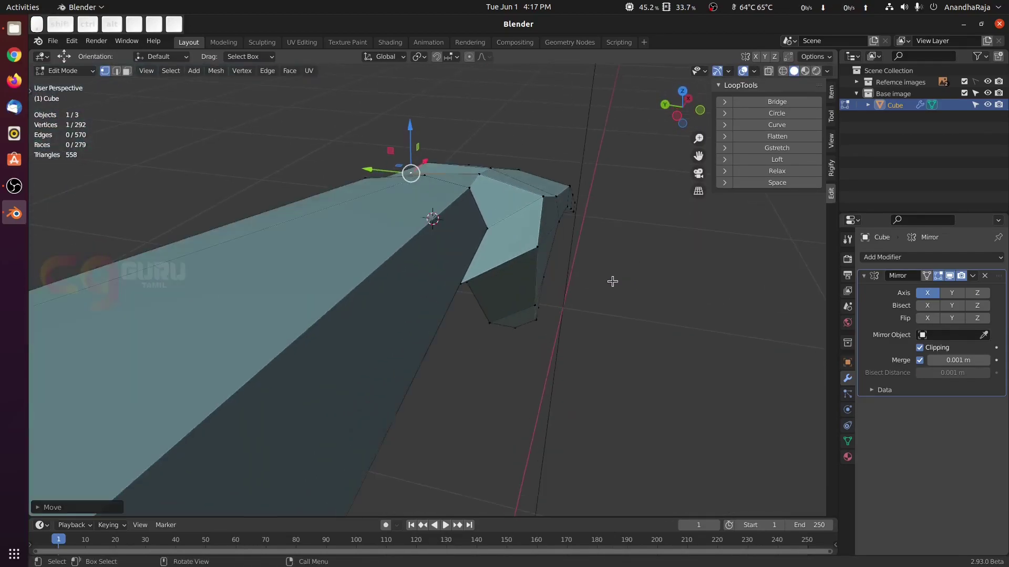
Step: Vertex-slide the hand's thumb-side wrist vertex along its edge to even out the joint with the forearm
click(479, 175)
middle_drag(488, 181, 446, 168)
key(g)
key(g)
click(540, 225)
middle_drag(540, 226, 483, 287)
click(525, 288)
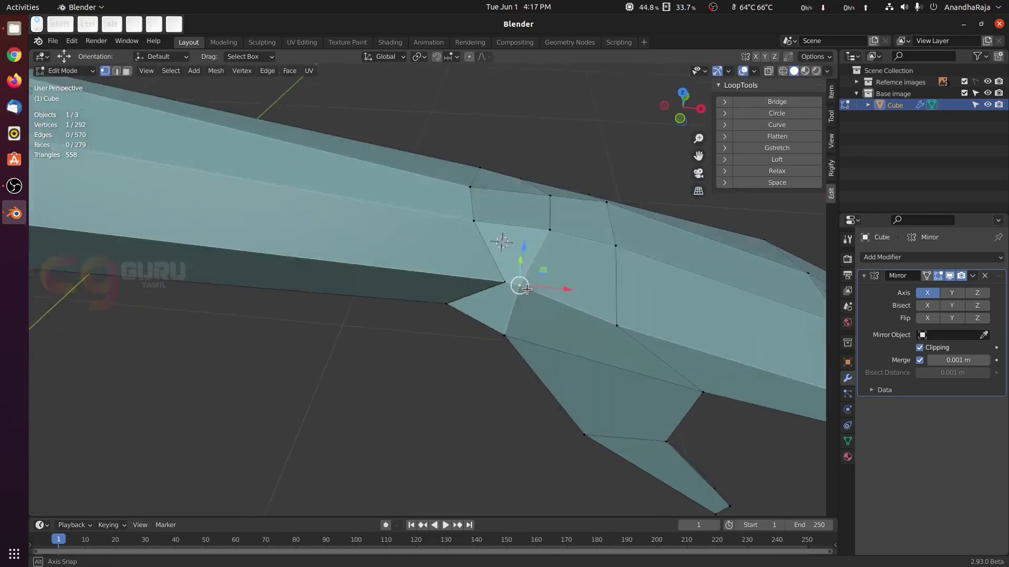
scroll(527, 288, down, 2)
mouse_move(541, 300)
middle_down()
mouse_move(534, 255)
mouse_move(534, 271)
mouse_move(543, 259)
mouse_move(483, 267)
mouse_move(550, 314)
mouse_move(534, 298)
middle_up()
Step: Preview the wrist and thumb base with smooth shading and return the mesh to flat shading
key(Tab)
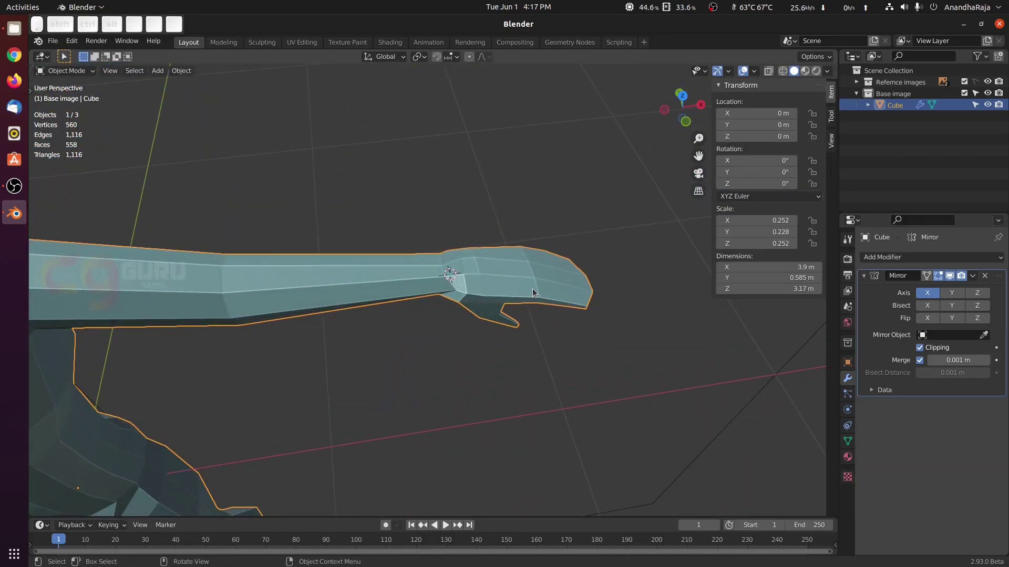
right_click(532, 293)
click(531, 288)
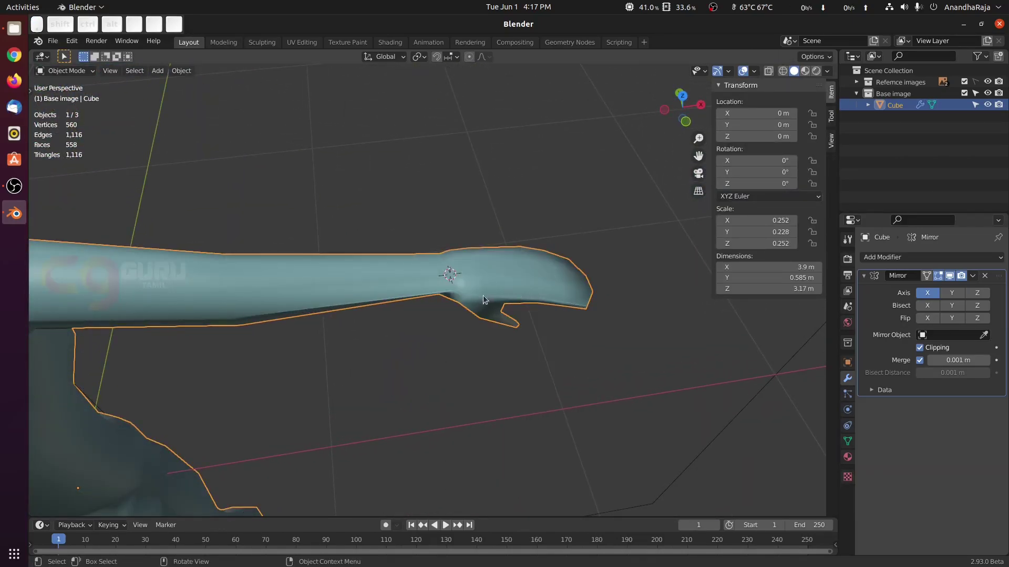
middle_drag(483, 295, 444, 371)
scroll(475, 325, up, 2)
key(Tab)
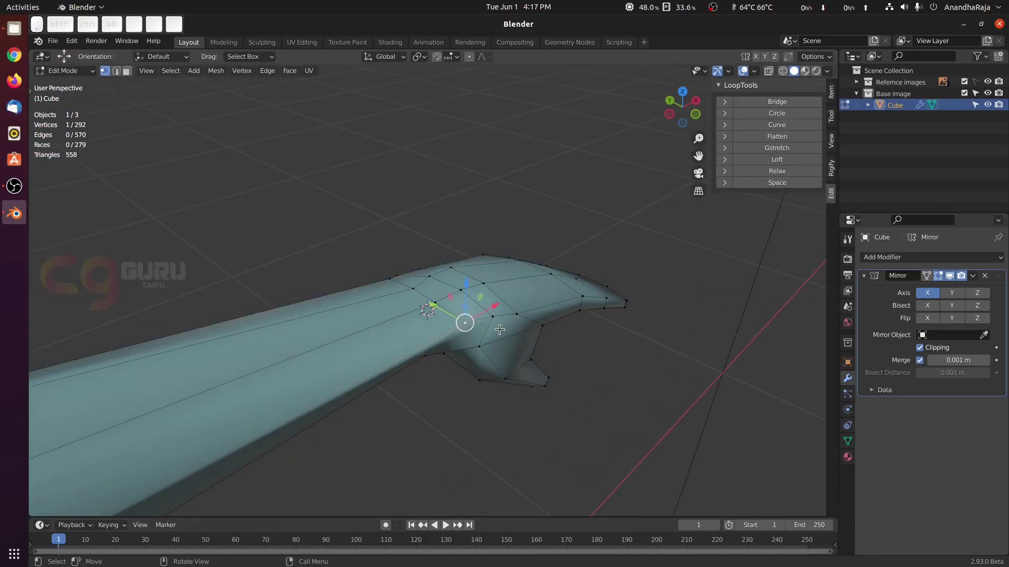
middle_drag(499, 330, 474, 272)
shift+middle_drag(477, 372, 462, 284)
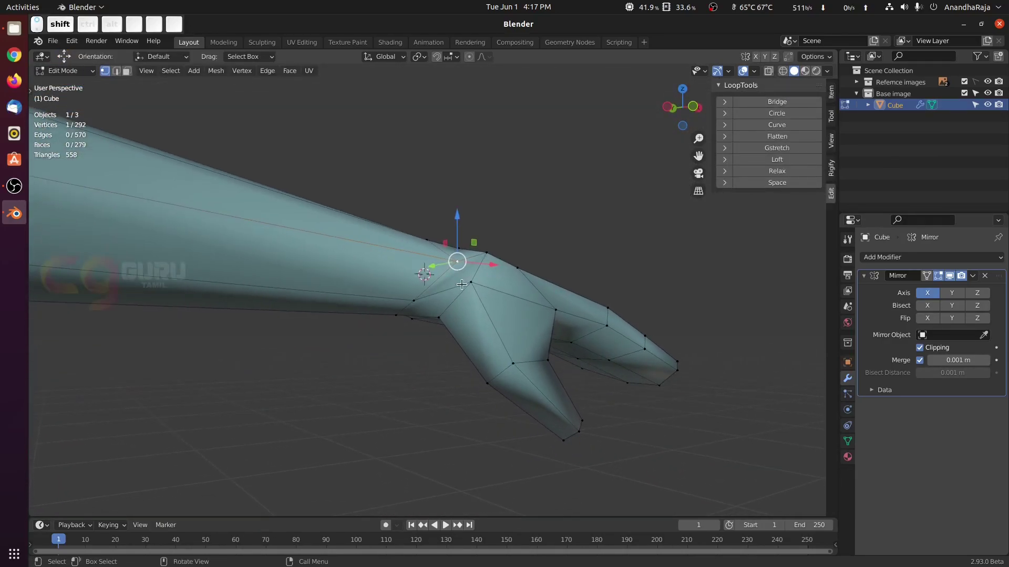
right_click(499, 276)
middle_drag(496, 289, 436, 324)
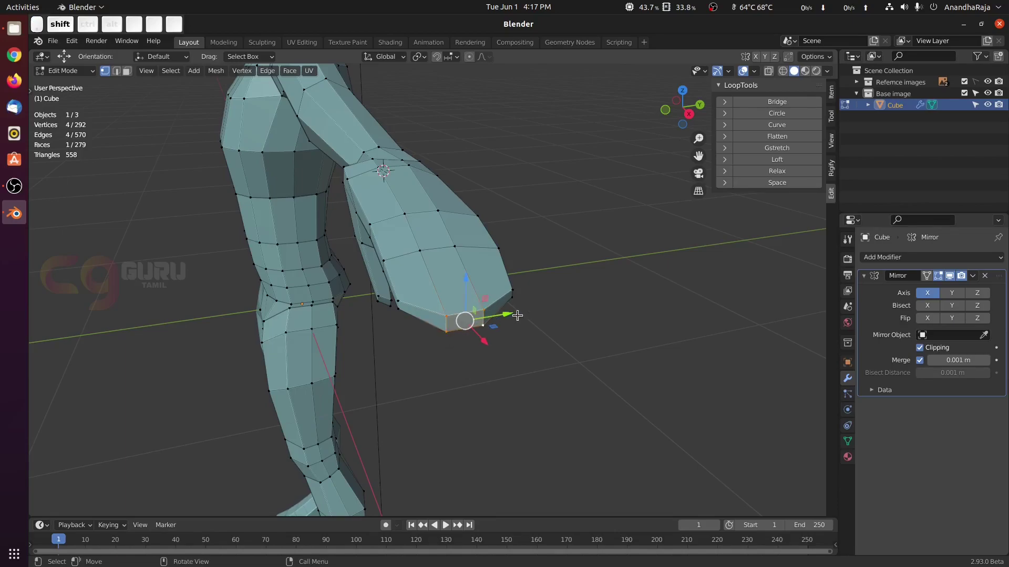
Step: Grow the selection from the fingertip face until it covers the whole hand and thumb
key(ctrl+KP_Add)
key(ctrl+KP_Add)
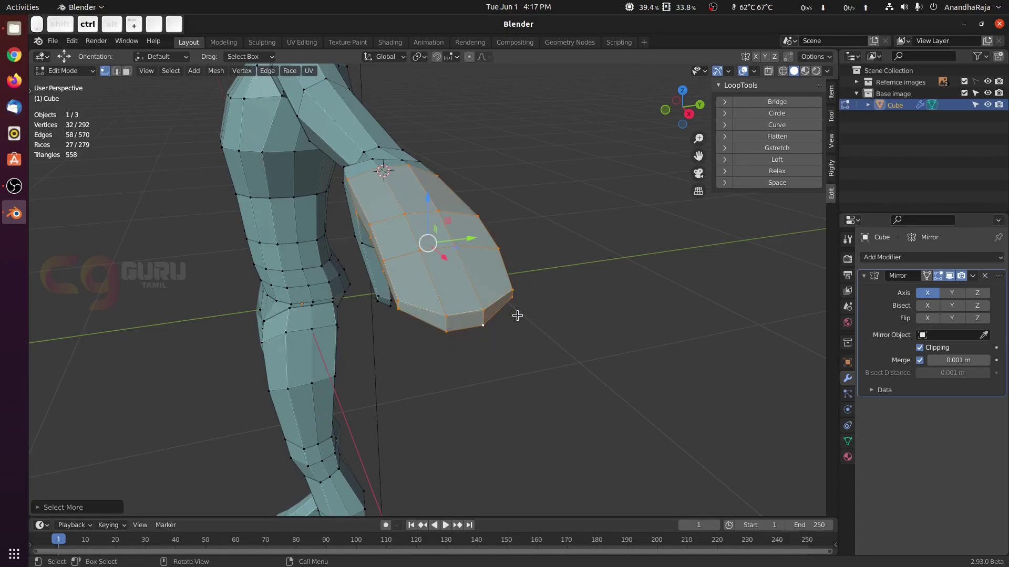
shift+middle_drag(534, 269, 614, 287)
middle_drag(615, 288, 681, 286)
ctrl+middle_drag(680, 286, 681, 255)
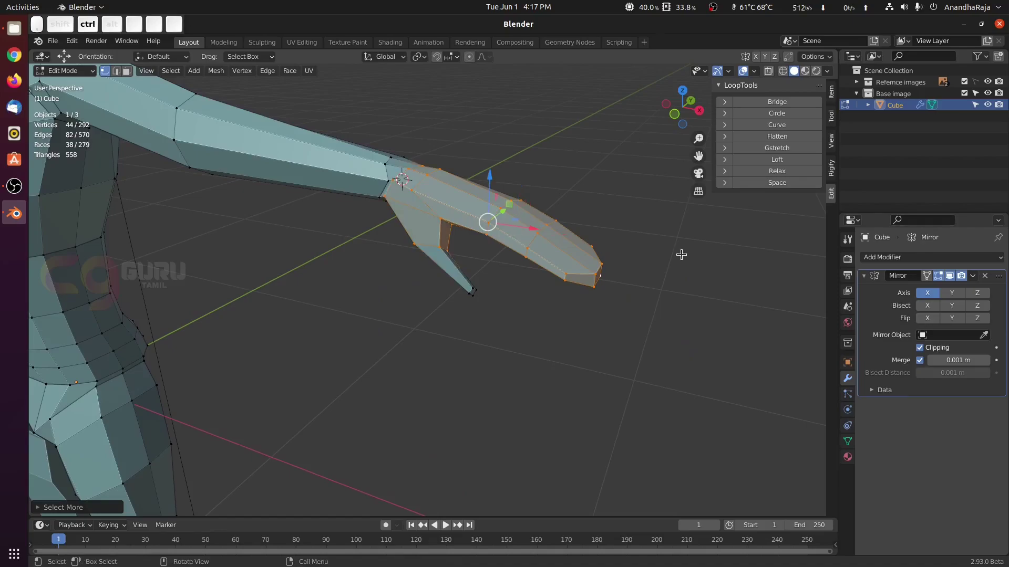
Step: Compare the hand with the front reference in wireframe and scale the whole hand down slightly from the top view
key(z)
click(399, 330)
key(KP_1)
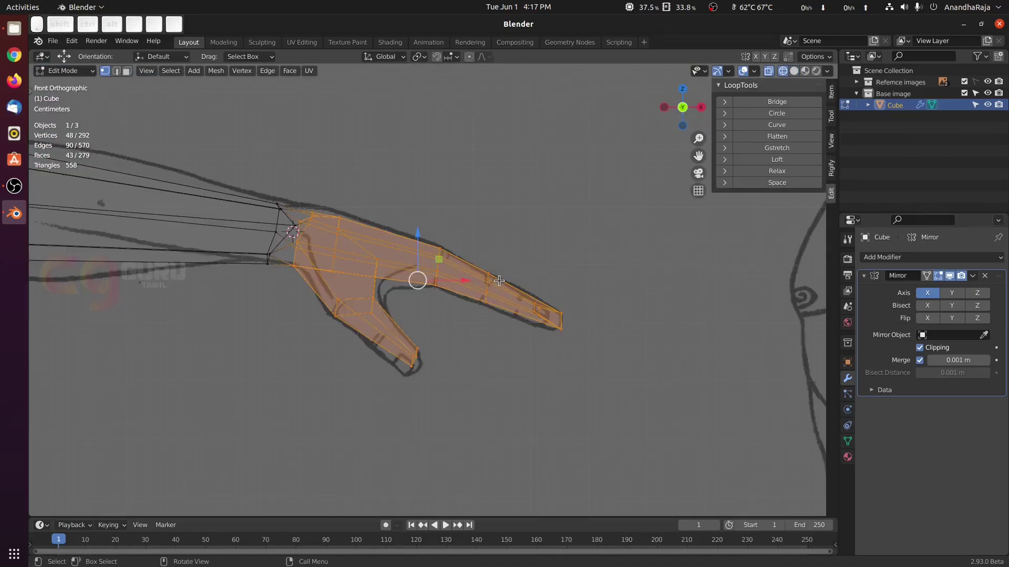
key(KP_7)
key(s)
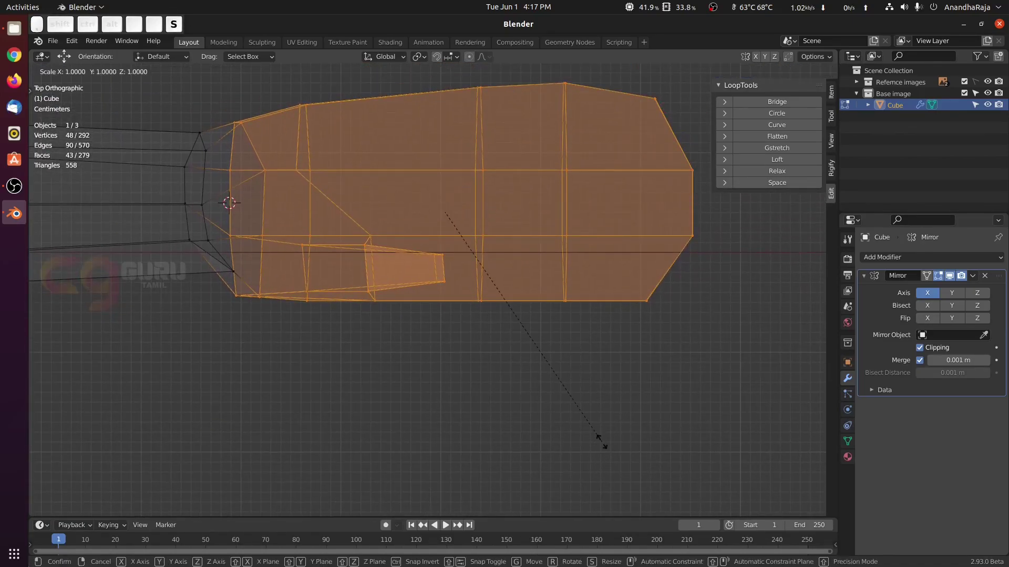
click(590, 433)
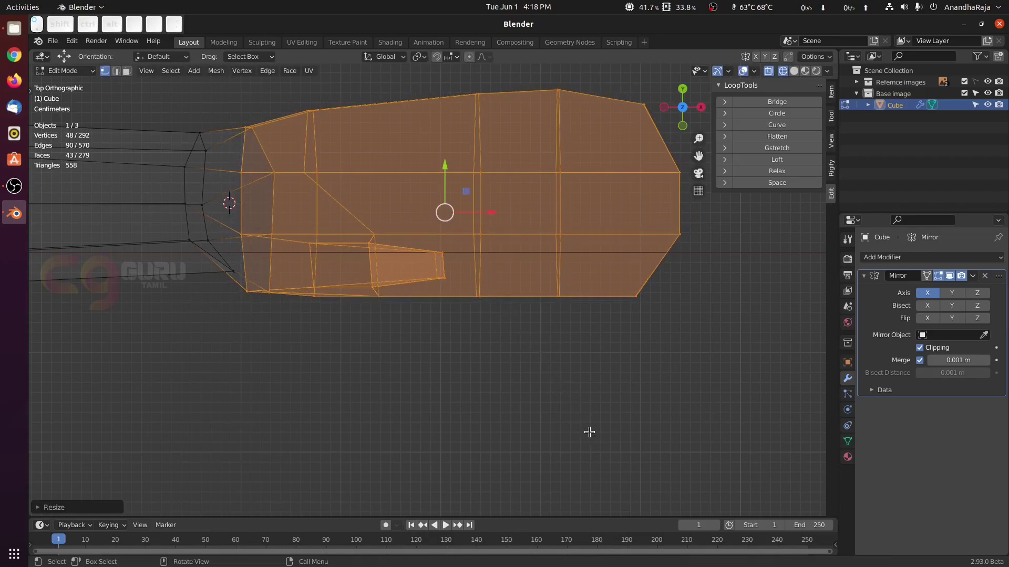
key(z)
click(659, 431)
mouse_move(401, 320)
shift+middle_down()
mouse_move(459, 343)
mouse_move(499, 286)
mouse_move(424, 349)
mouse_move(506, 354)
mouse_move(519, 342)
mouse_move(417, 297)
mouse_move(365, 307)
mouse_move(374, 306)
shift+middle_up()
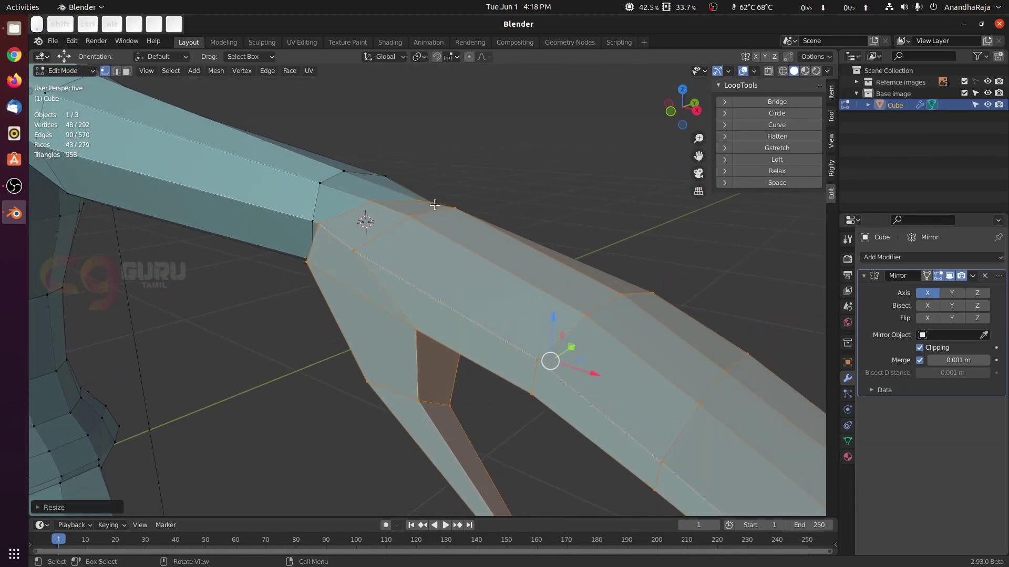
Step: Vertex-slide the hand's thumb-side wrist vertex toward the fingers and reposition its neighbouring vertex
click(321, 224)
middle_drag(344, 252, 404, 365)
key(g)
key(g)
click(459, 324)
drag(352, 283, 358, 278)
click(363, 346)
drag(385, 317, 394, 308)
Step: Move the wrist vertices above the thumb to even out the transition between forearm and hand
middle_drag(394, 308, 507, 277)
click(531, 282)
drag(500, 268, 528, 258)
middle_drag(528, 258, 490, 291)
key(Tab)
shift+middle_drag(419, 275, 440, 266)
key(Tab)
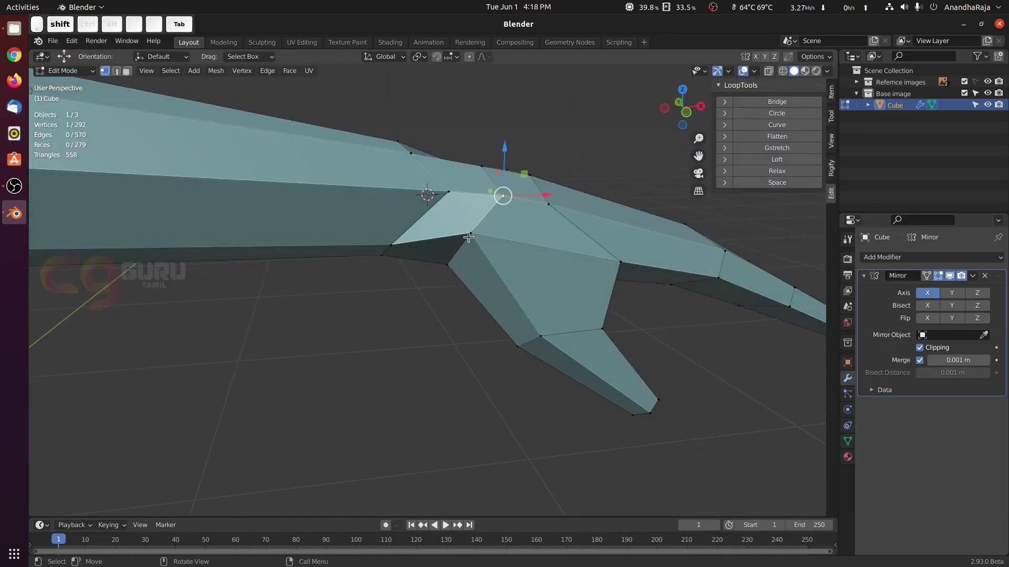
middle_drag(503, 297, 605, 325)
drag(521, 224, 507, 222)
middle_drag(646, 294, 430, 253)
Step: Check the reshaped hand and forearm with Shade Smooth and restore Shade Flat in Object Mode
key(Tab)
scroll(546, 277, down, 3)
right_click(503, 272)
click(502, 265)
right_click(430, 253)
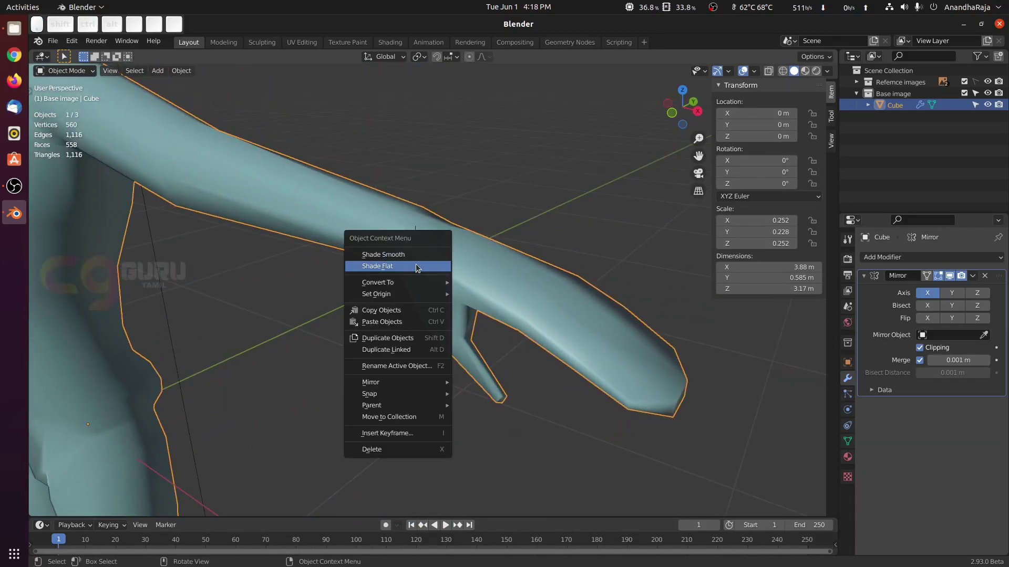
click(413, 264)
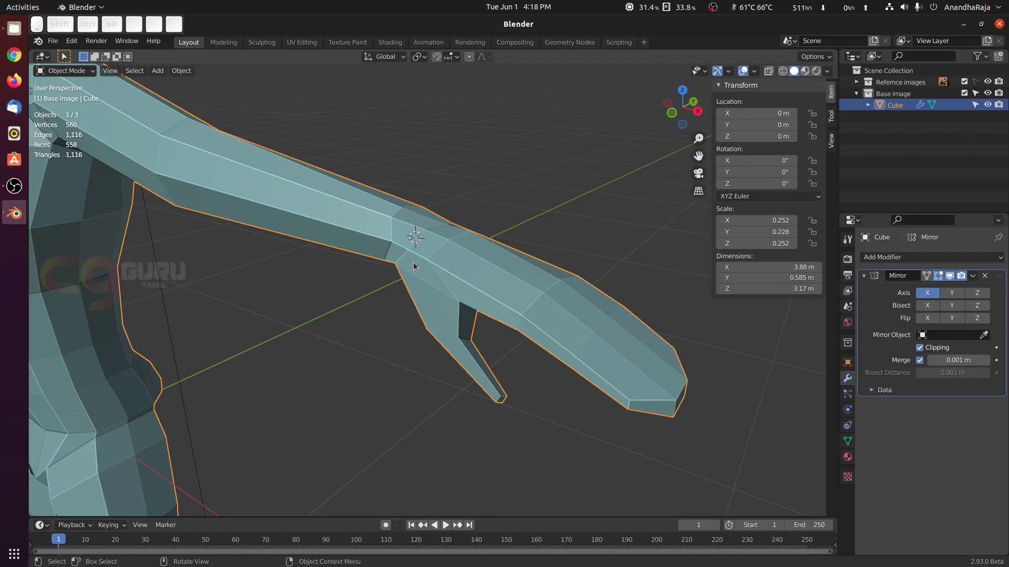
Step: In the front view, add an edge loop on the elbow half of the forearm and scale it up toward the reference outline
key(KP_1)
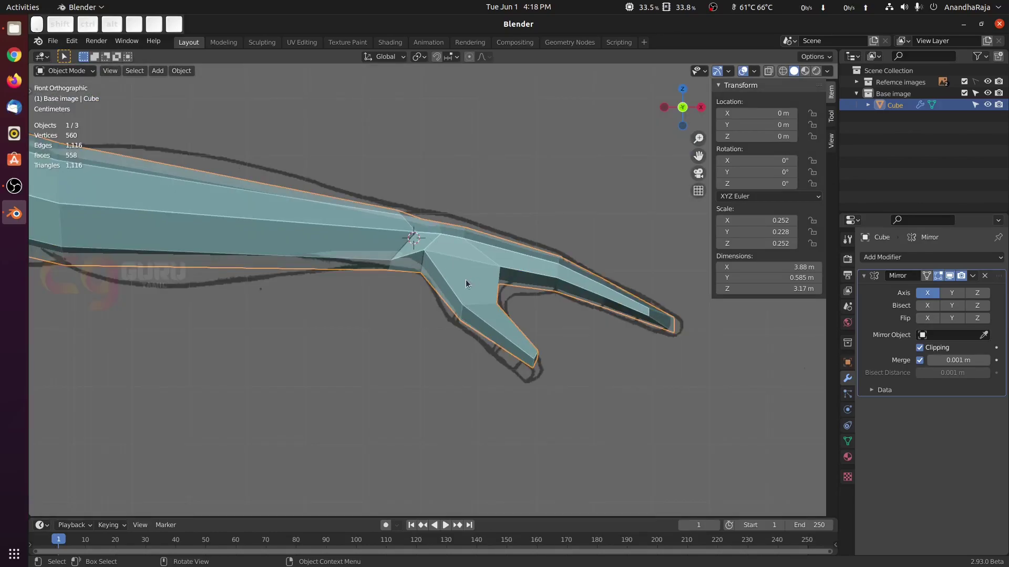
shift+middle_drag(326, 263, 553, 331)
key(Tab)
click(428, 253)
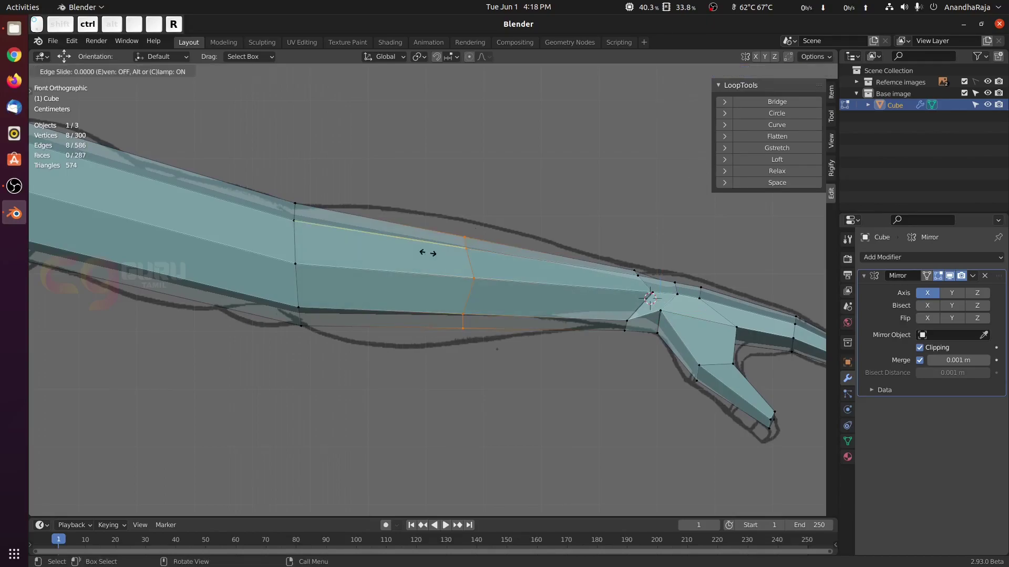
right_click(427, 253)
key(g)
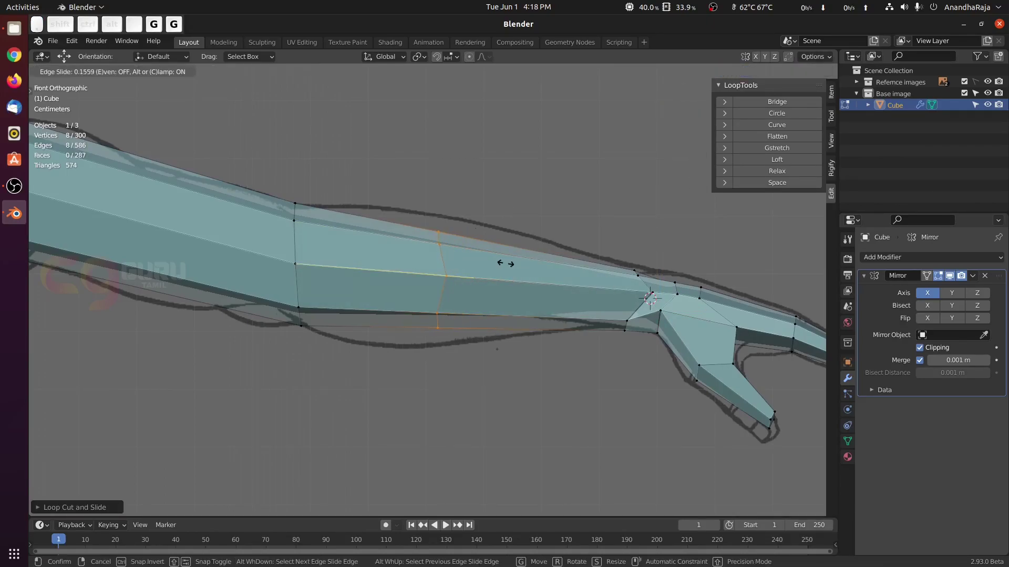
click(478, 259)
key(s)
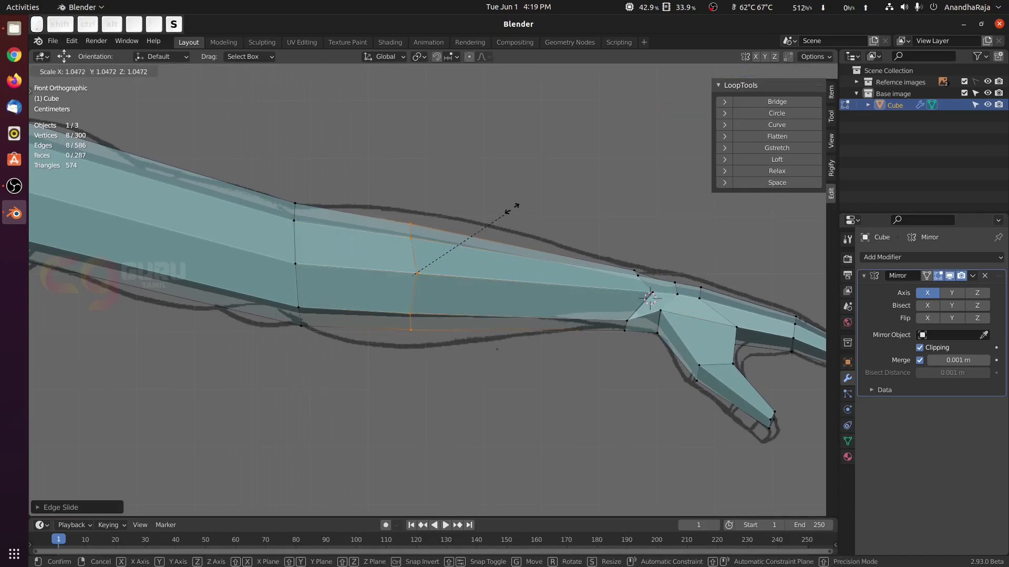
click(542, 191)
Step: Add an edge loop around the middle of the upper arm and slide it slightly toward the shoulder
scroll(525, 197, down, 3)
shift+middle_drag(298, 236, 496, 229)
scroll(530, 229, up, 2)
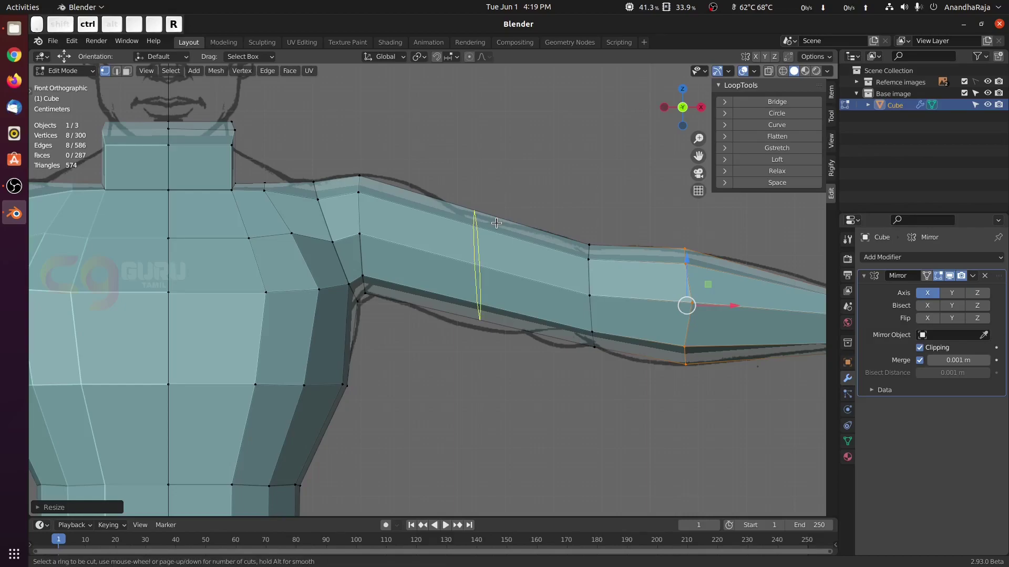
click(496, 223)
right_click(496, 223)
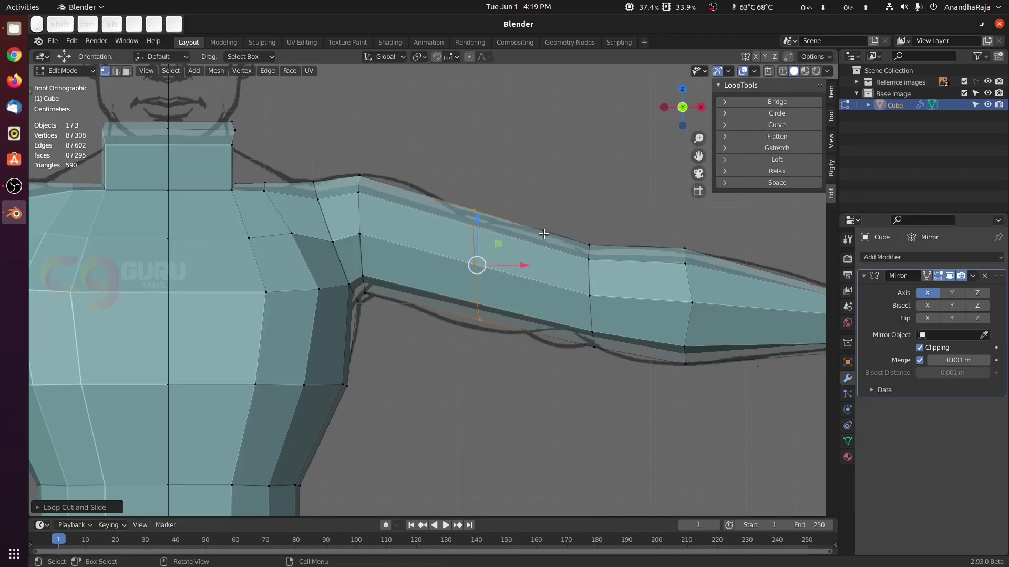
key(g)
key(g)
click(513, 236)
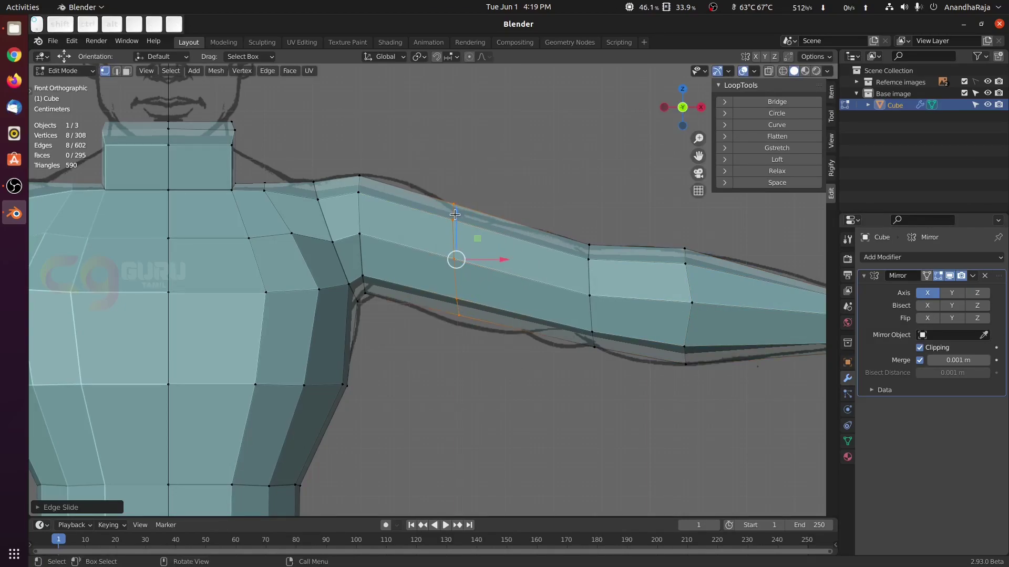
Step: Adjust the upper-arm loop's height along Z and scale it up to match the reference outline
drag(455, 214, 460, 226)
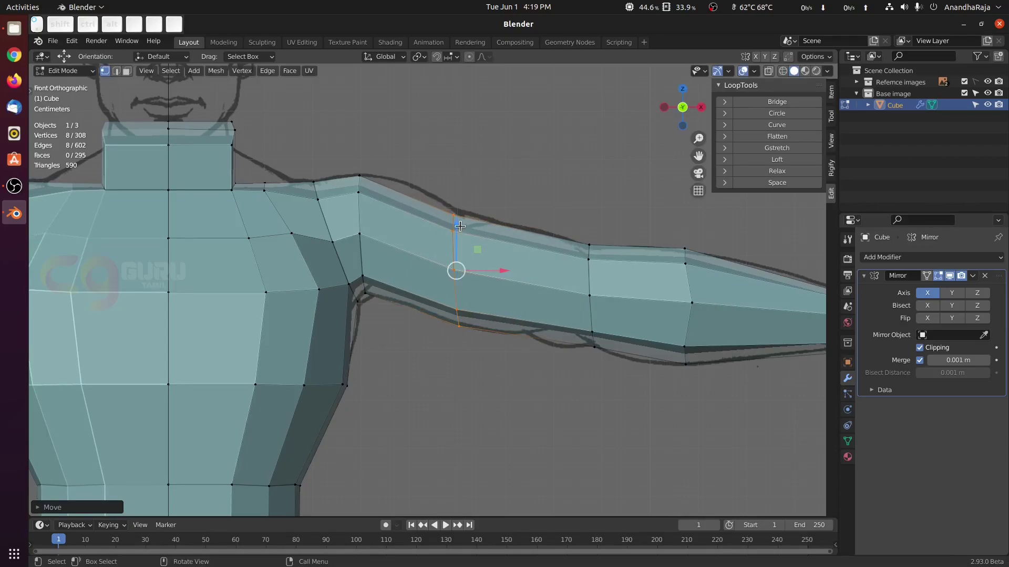
scroll(465, 221, up, 2)
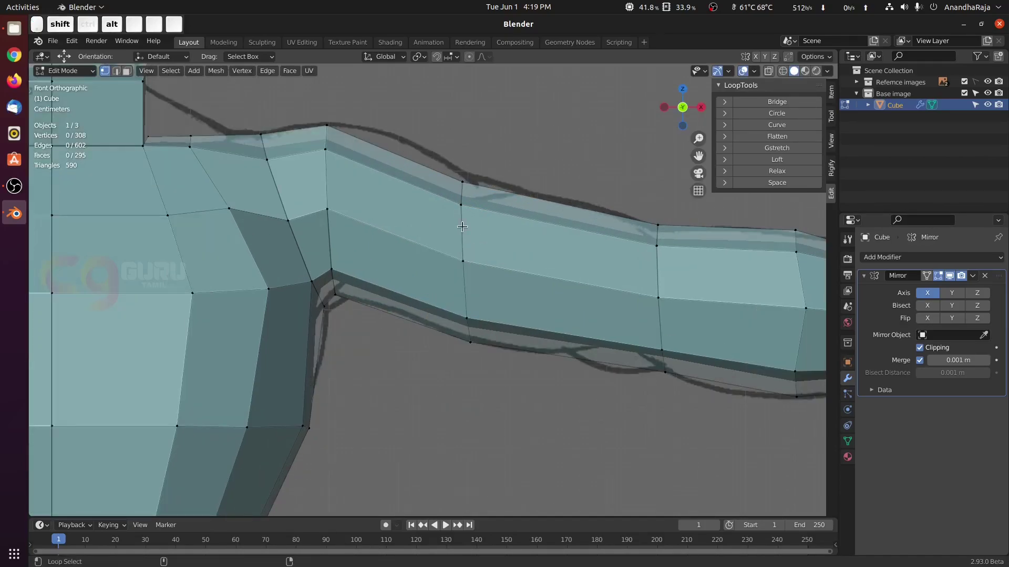
key(s)
click(511, 121)
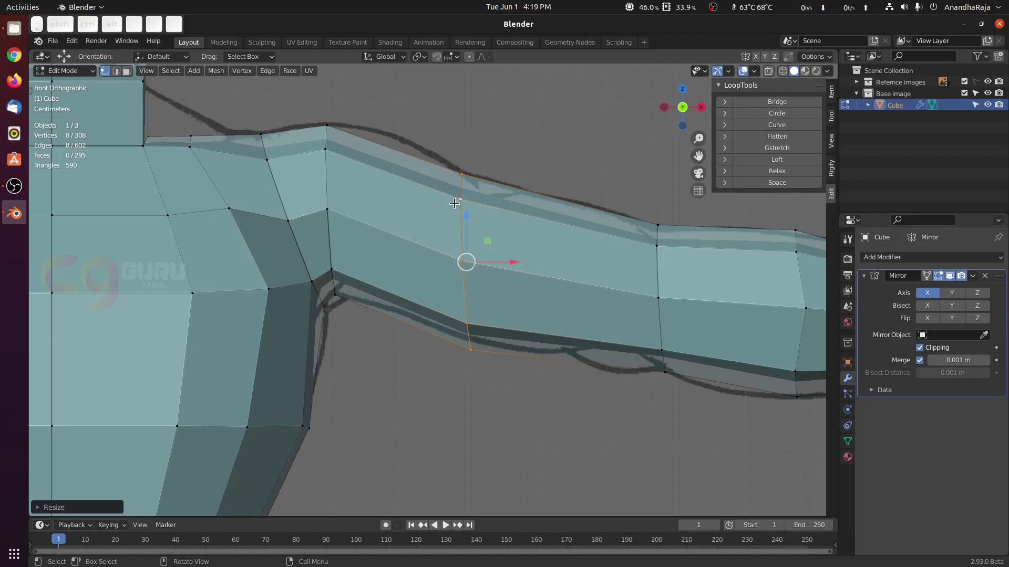
drag(465, 212, 466, 205)
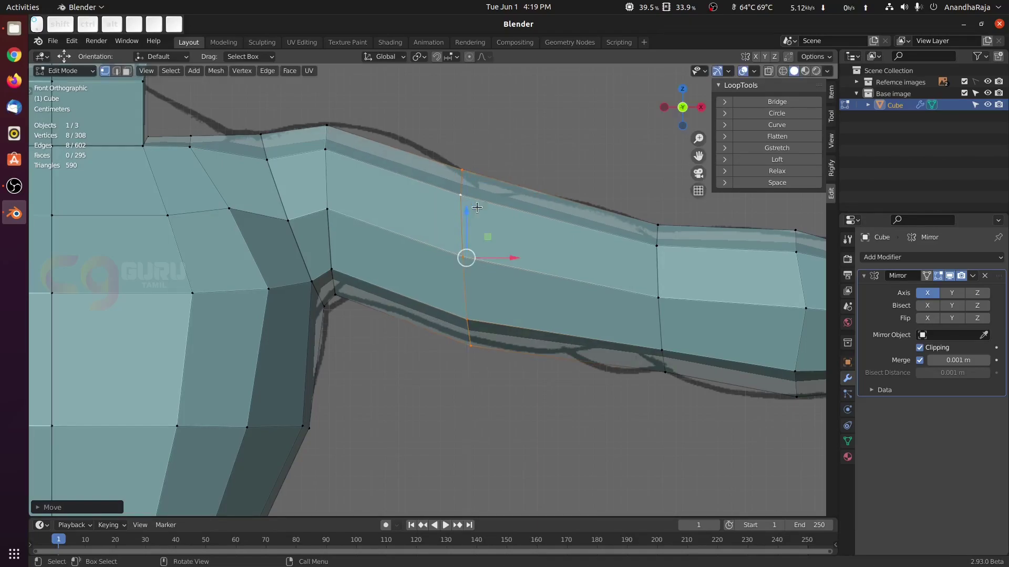
Step: Inspect the arm in Object Mode, then return to the front view and display the model in wireframe
scroll(522, 270, down, 2)
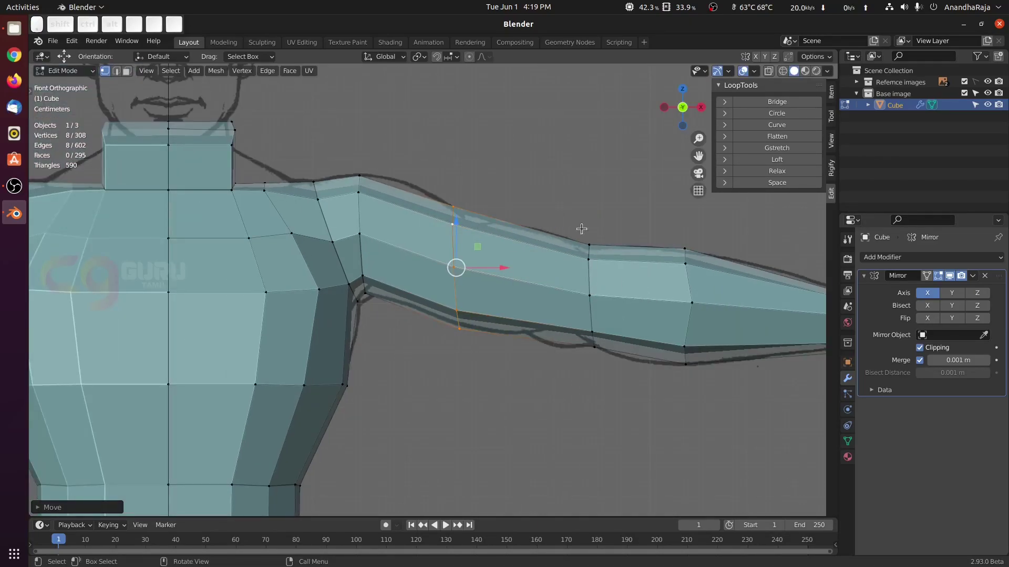
middle_drag(581, 230, 570, 257)
key(Tab)
scroll(520, 271, down, 4)
middle_drag(570, 257, 584, 237)
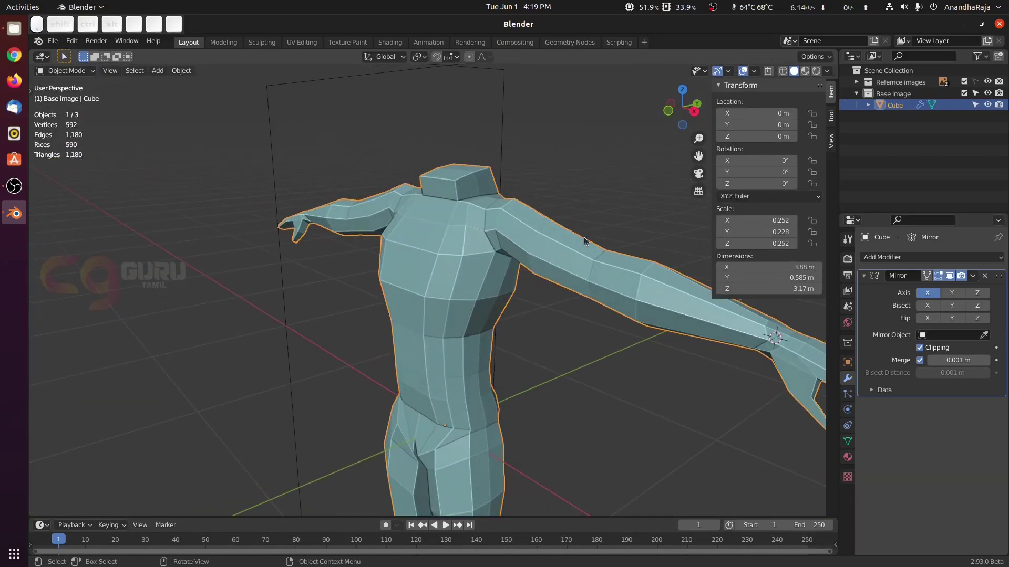
key(KP_1)
scroll(534, 204, up, 5)
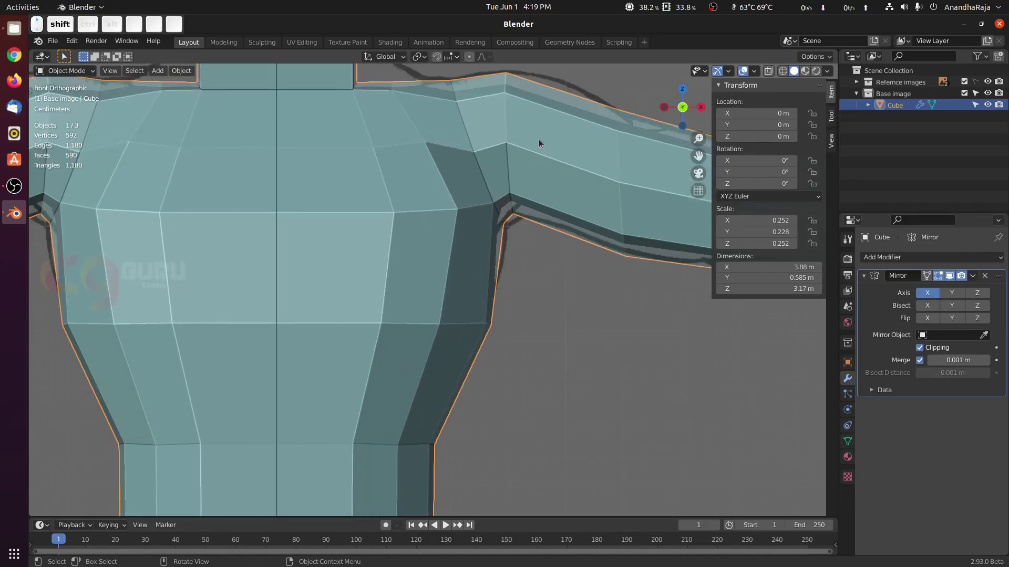
shift+middle_drag(522, 143, 500, 194)
key(shift+z)
scroll(452, 156, down, 1)
shift+middle_drag(465, 149, 483, 223)
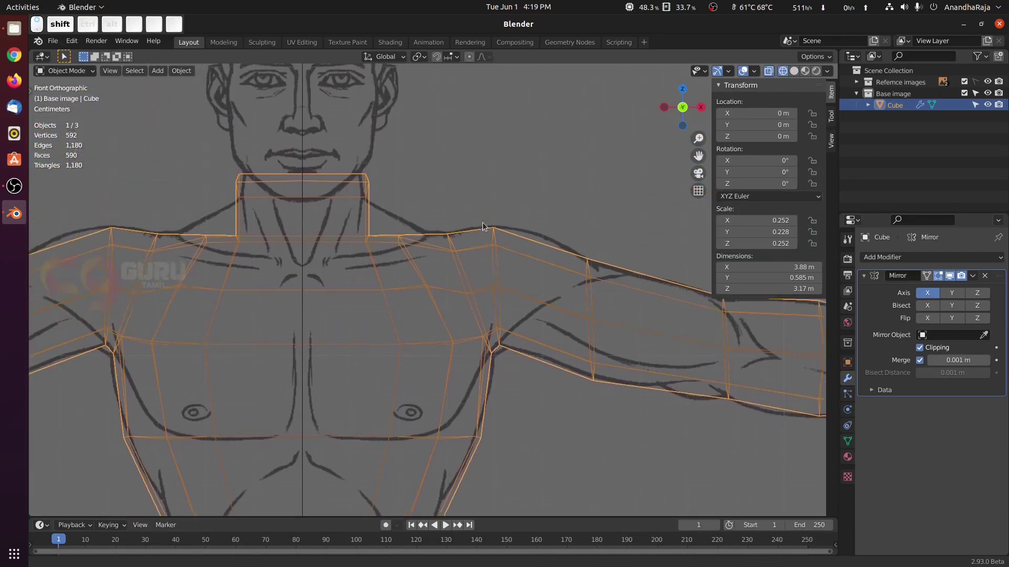
scroll(482, 223, down, 3)
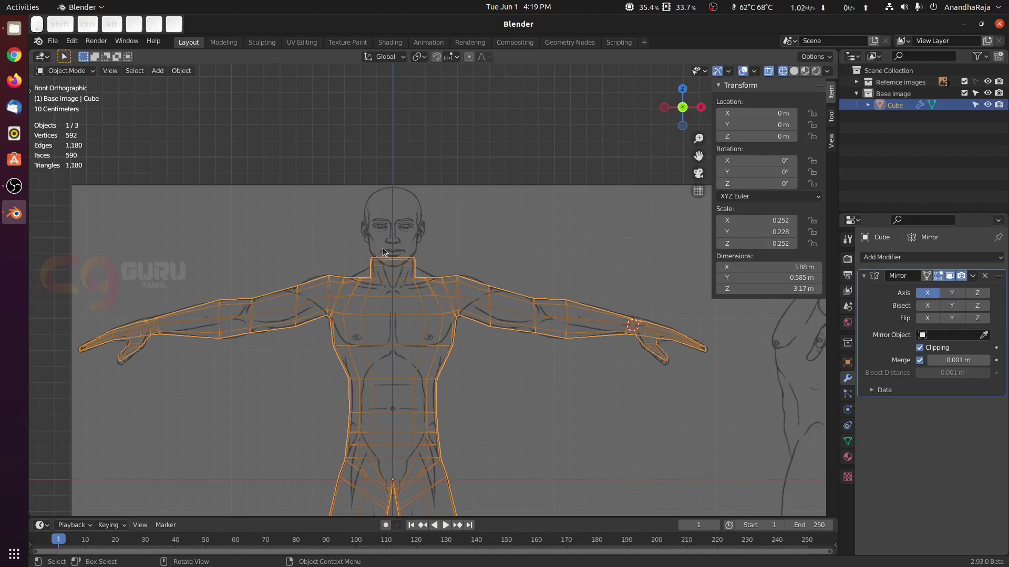
key(shift+a)
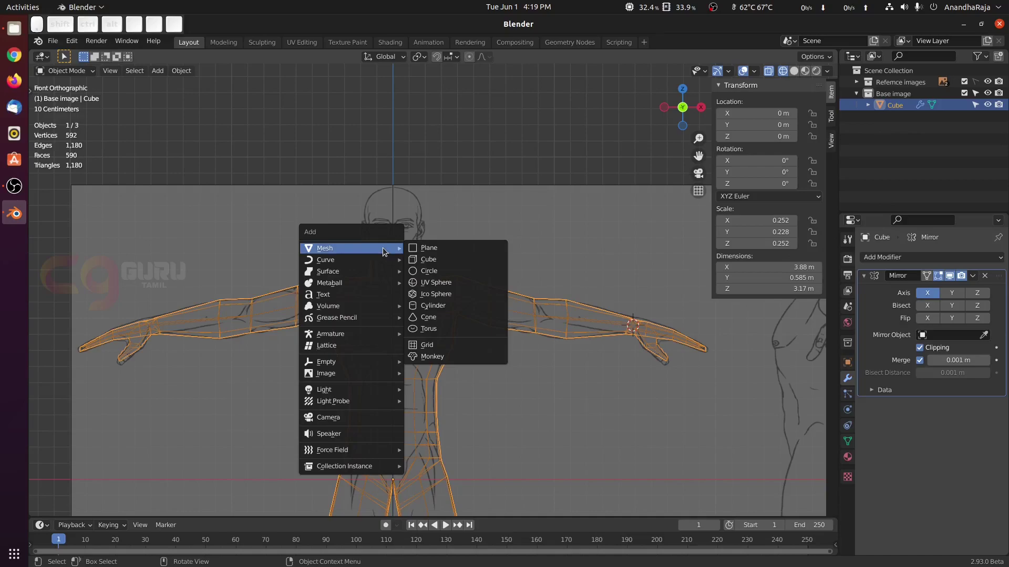
click(431, 259)
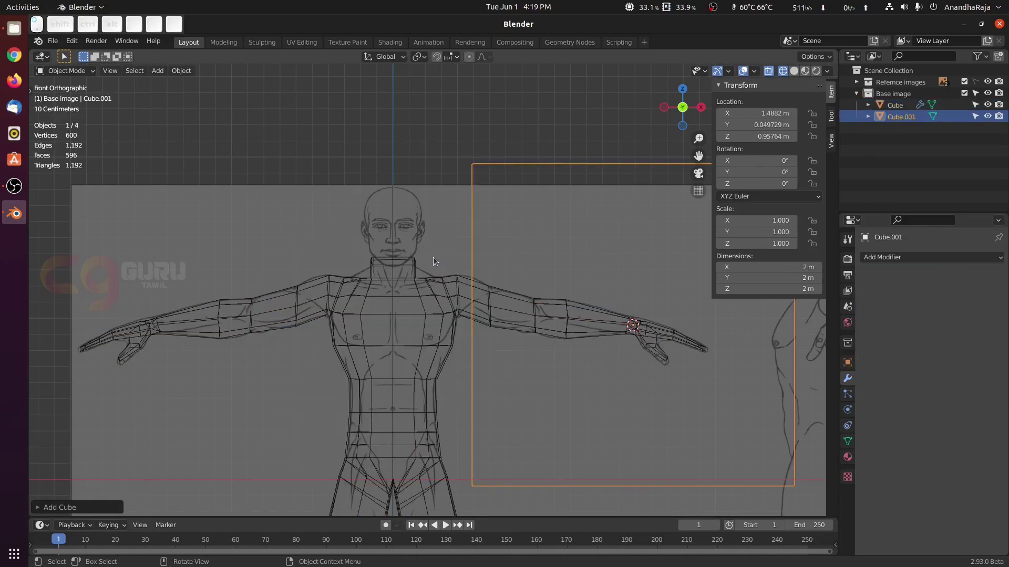
scroll(546, 288, down, 1)
scroll(545, 288, down, 3)
key(Delete)
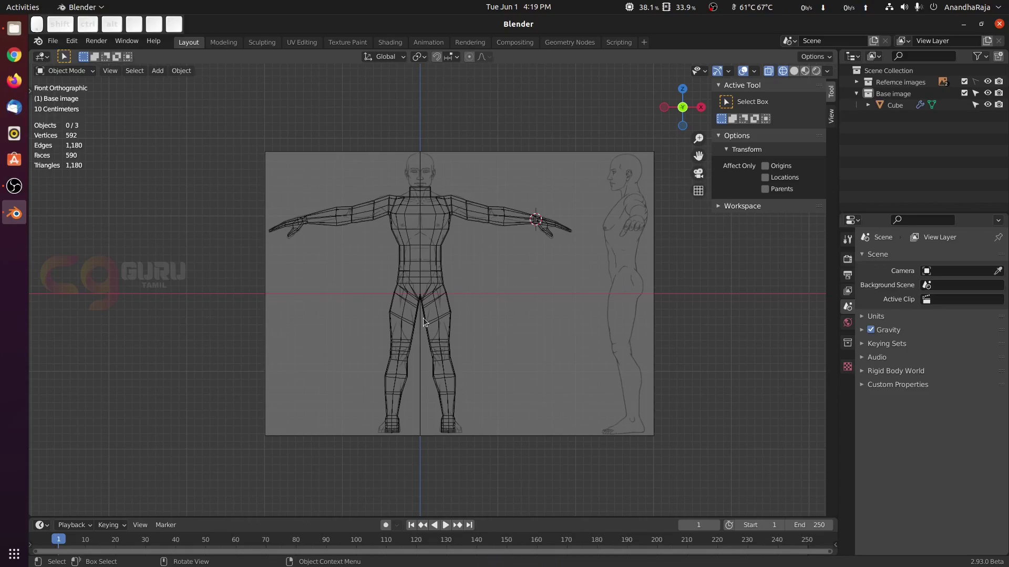
Step: Reset the 3D cursor to the world origin and add a cube mesh there
key(shift+s)
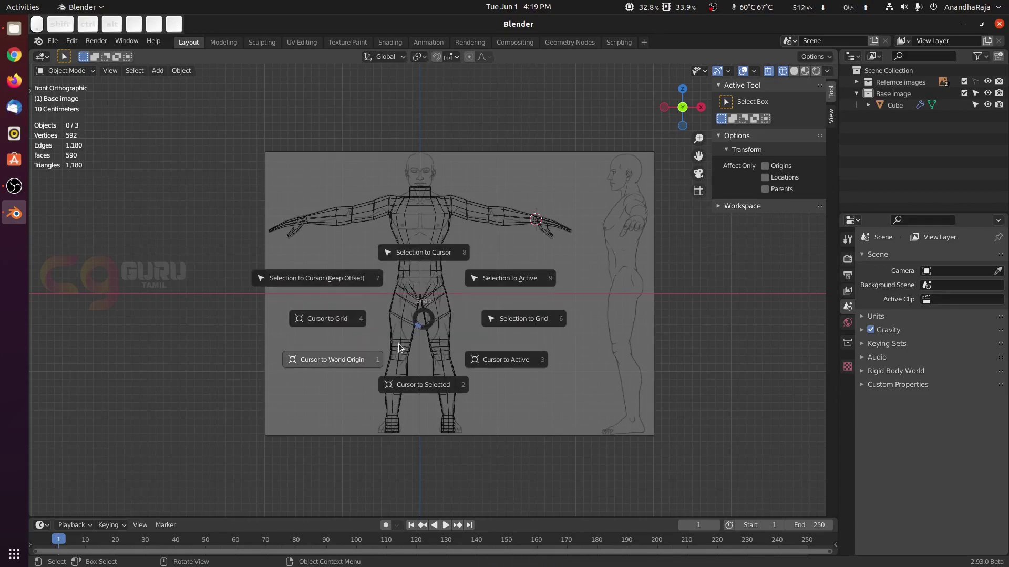
click(342, 360)
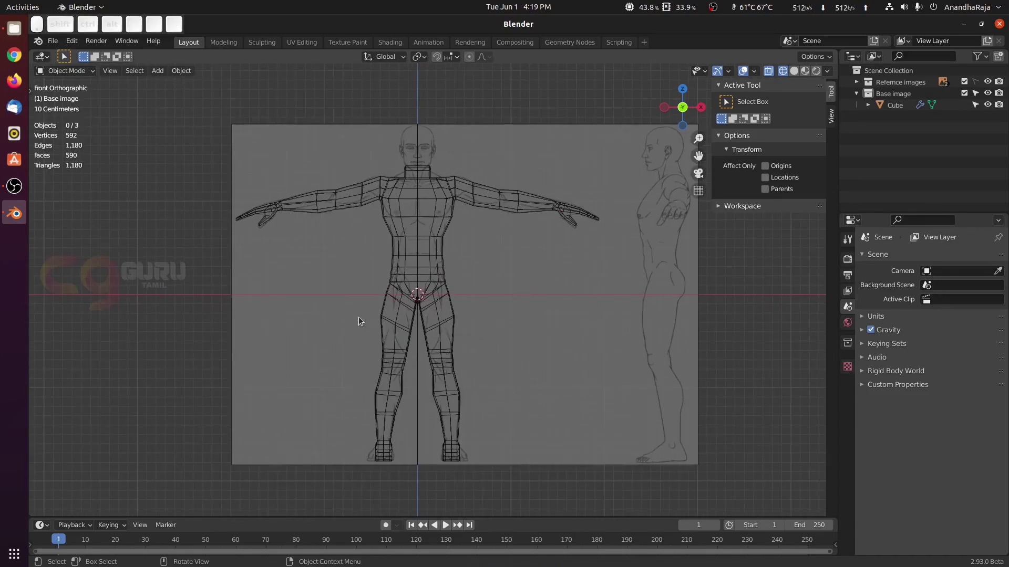
scroll(381, 297, up, 4)
key(shift+a)
mouse_move(420, 290)
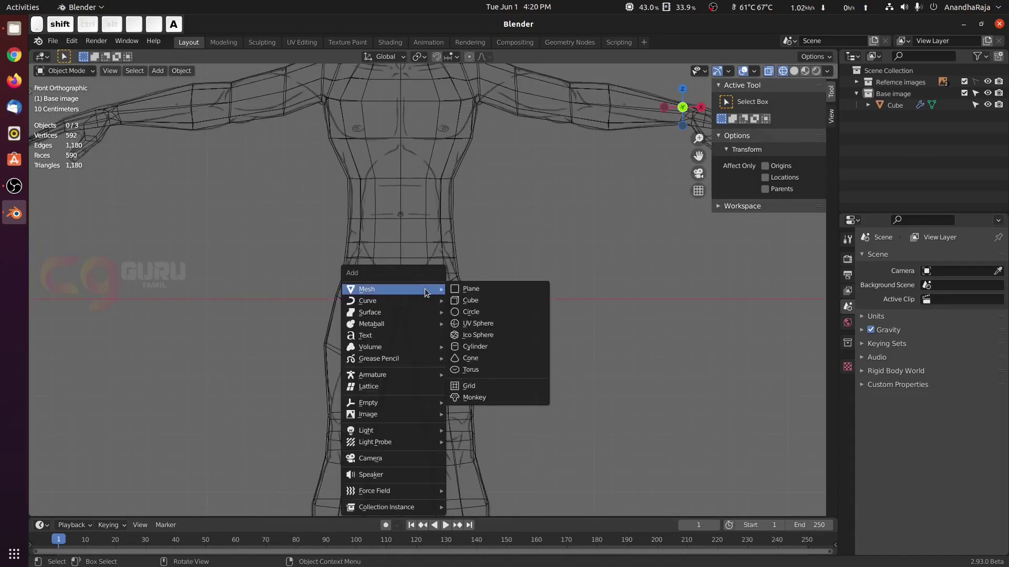
click(488, 300)
scroll(485, 288, down, 3)
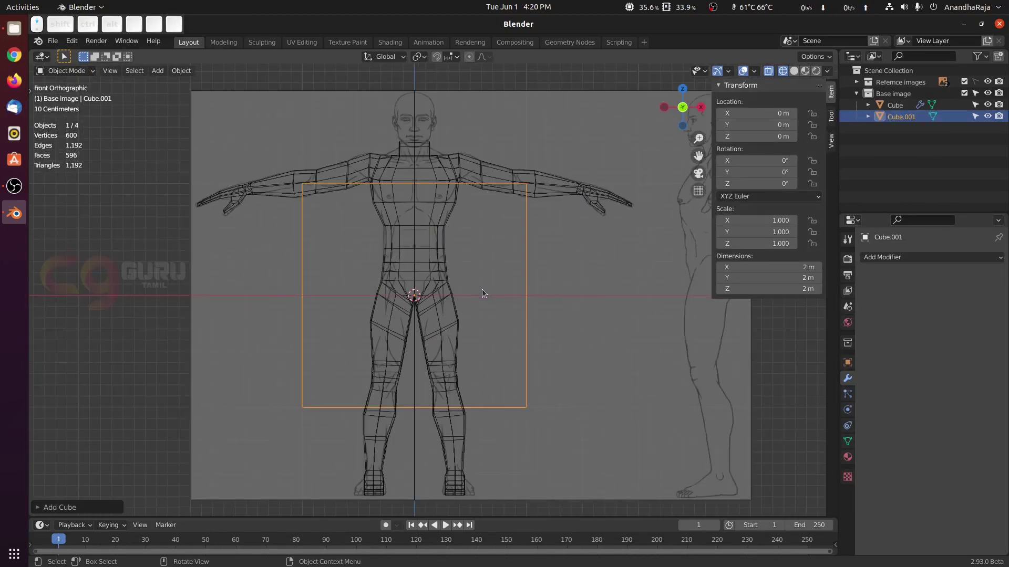
Step: In Edit Mode, subdivide the whole cube with 1 cut and a smoothness of 1.000
key(Tab)
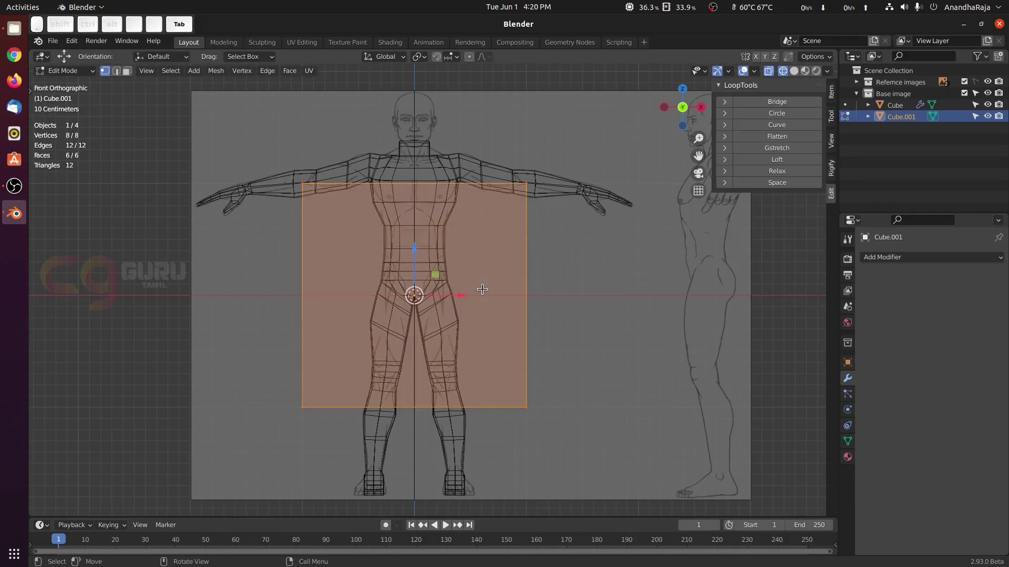
right_click(399, 265)
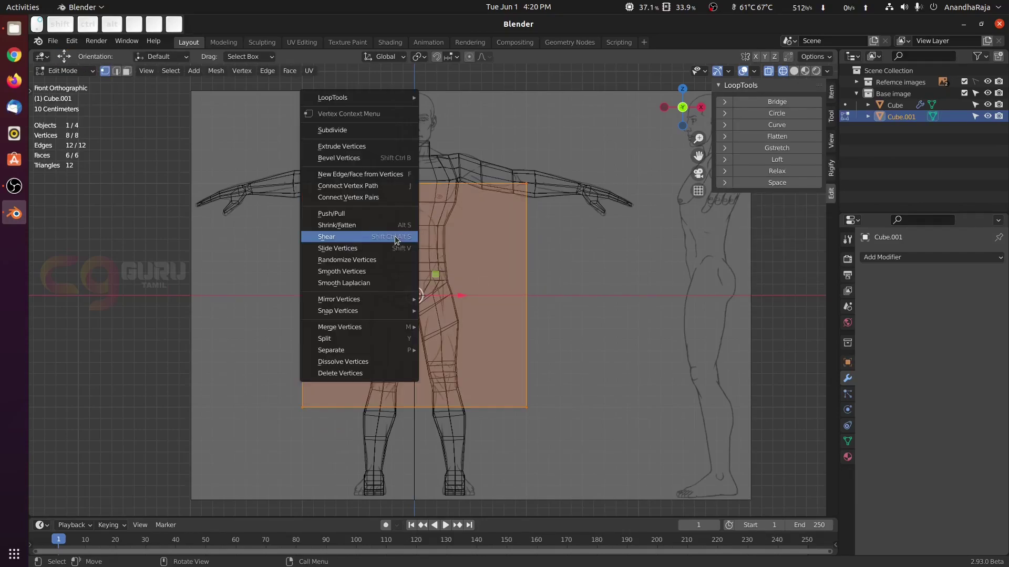
click(366, 134)
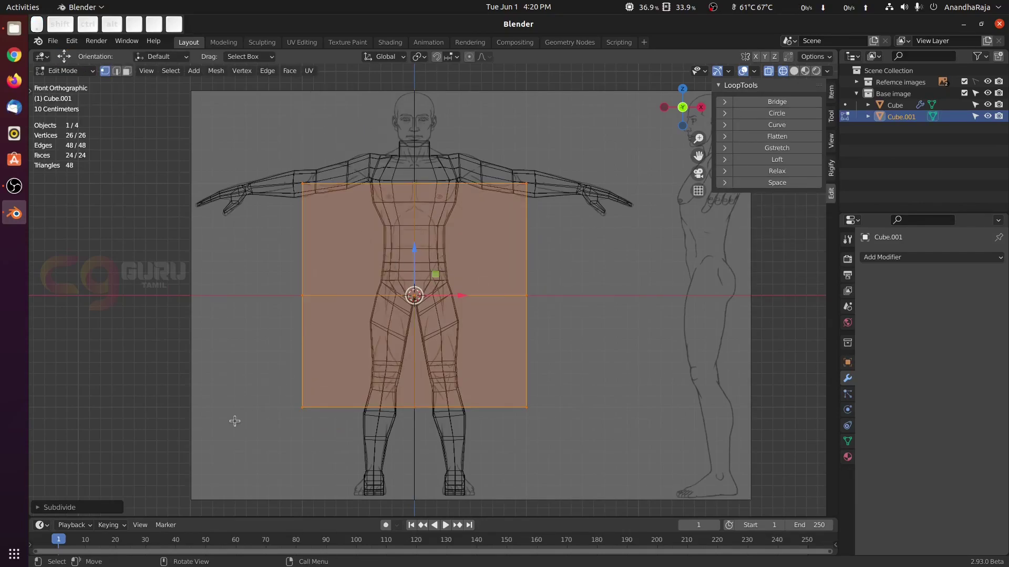
click(38, 507)
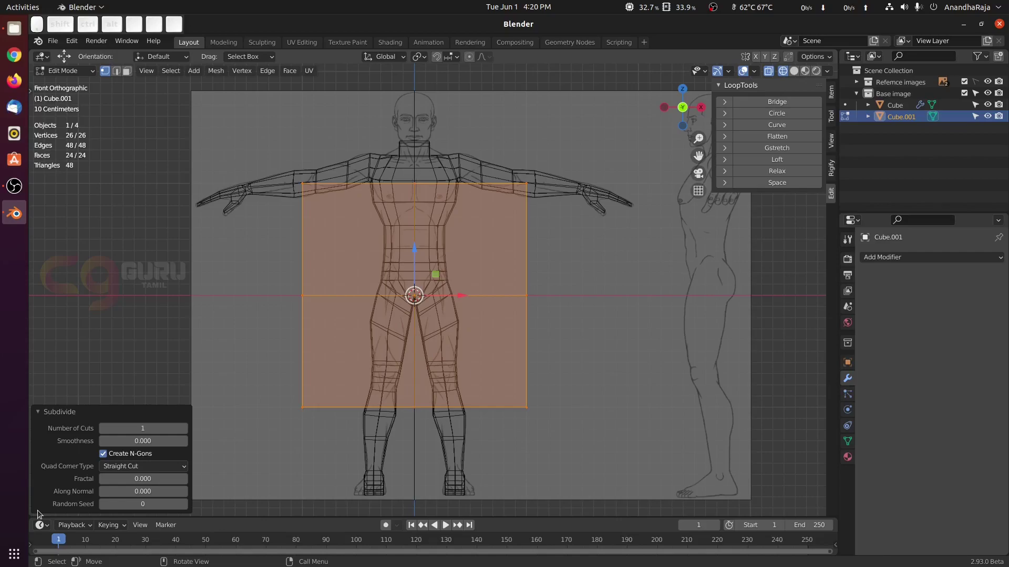
drag(122, 441, 189, 441)
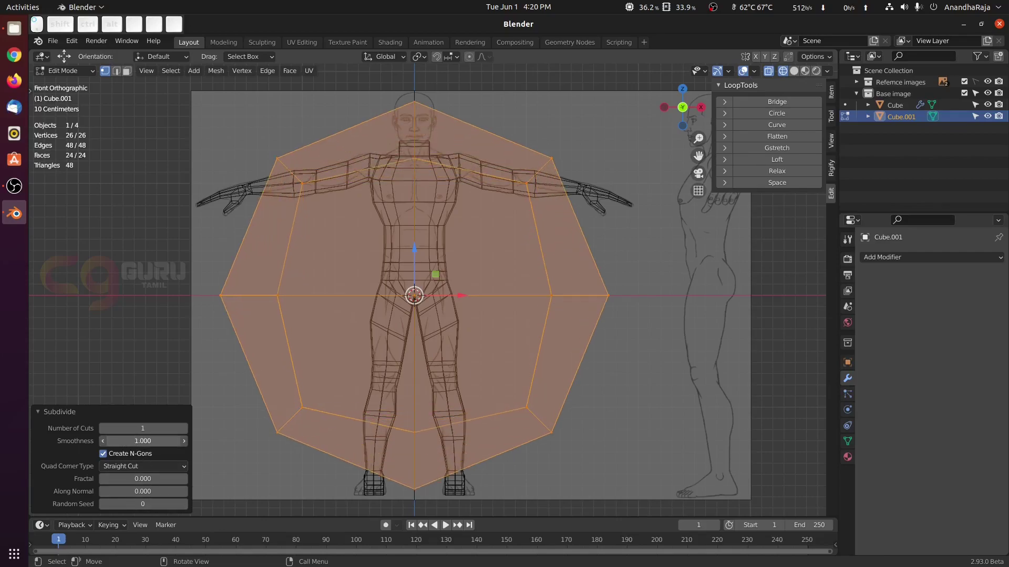
click(642, 333)
Step: Delete the rounded cube's vertices on the negative X side of the centre line
scroll(371, 231, down, 3)
drag(266, 171, 383, 415)
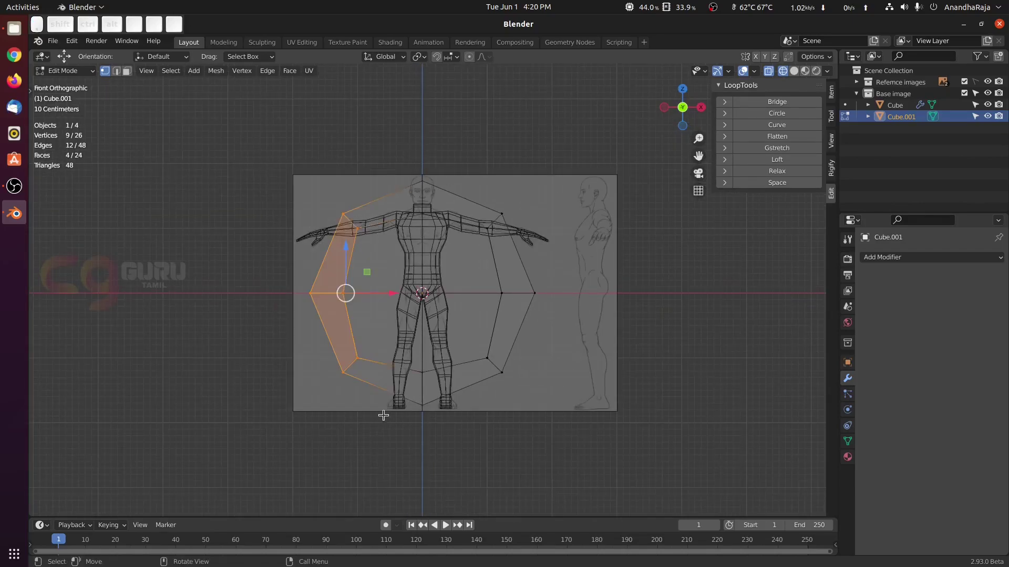
key(x)
click(394, 403)
Step: In Object Mode, give the half cube a Mirror modifier on the X axis with Clipping enabled
key(Tab)
click(933, 257)
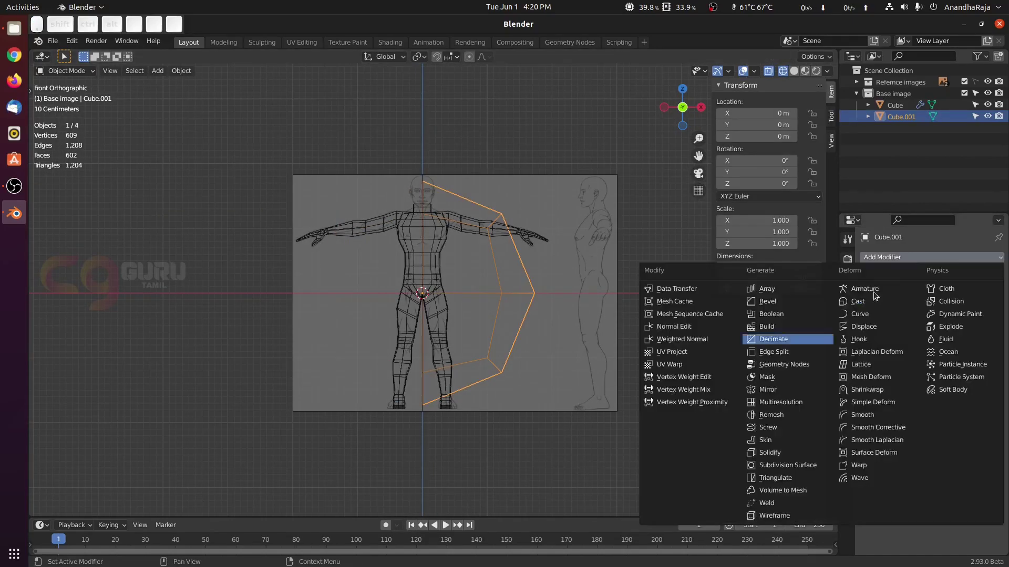
click(904, 257)
click(783, 387)
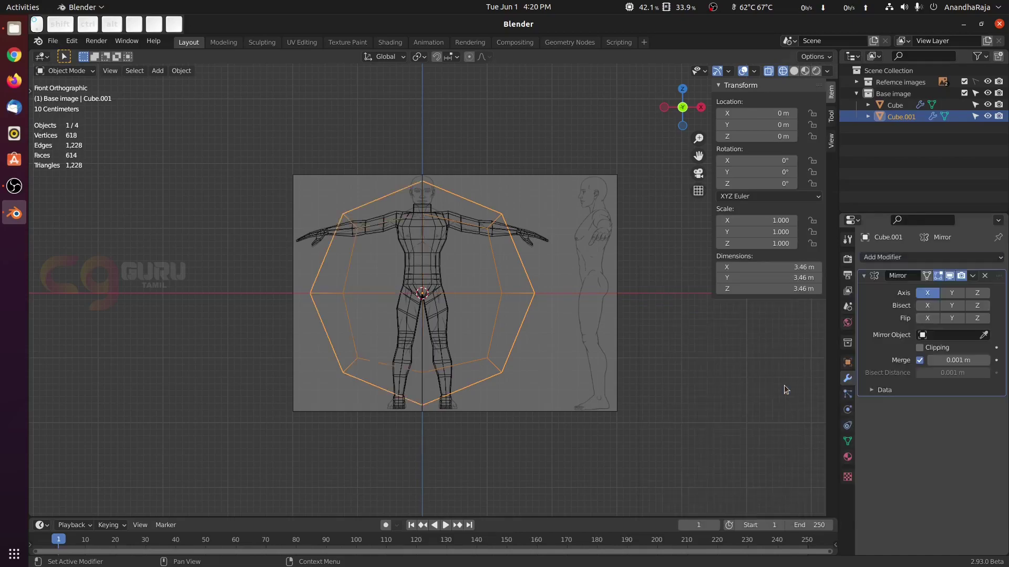
scroll(583, 271, up, 3)
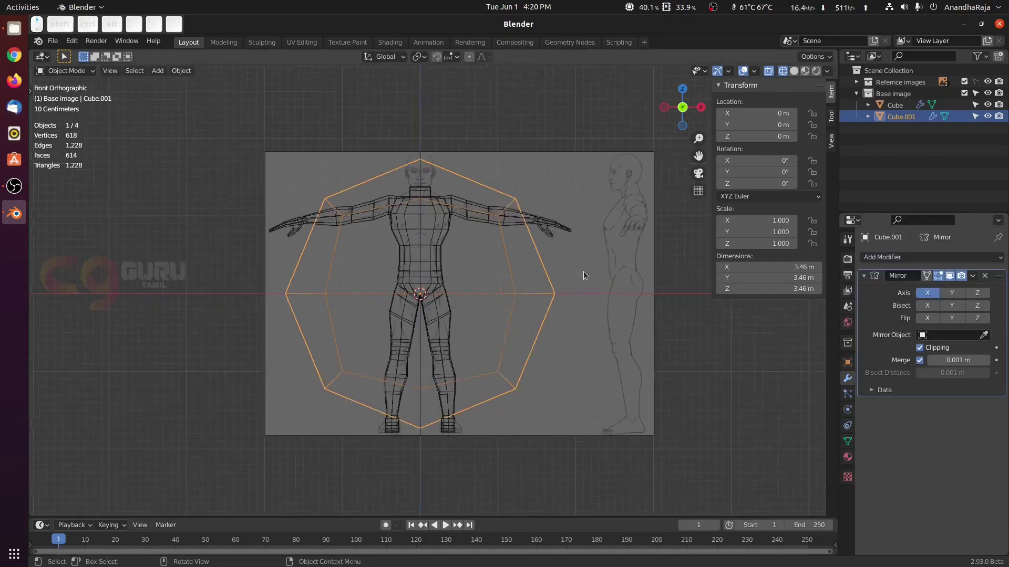
Step: In the right side view, raise the rounded cube about 1.638 m along Z to the reference head
key(KP_3)
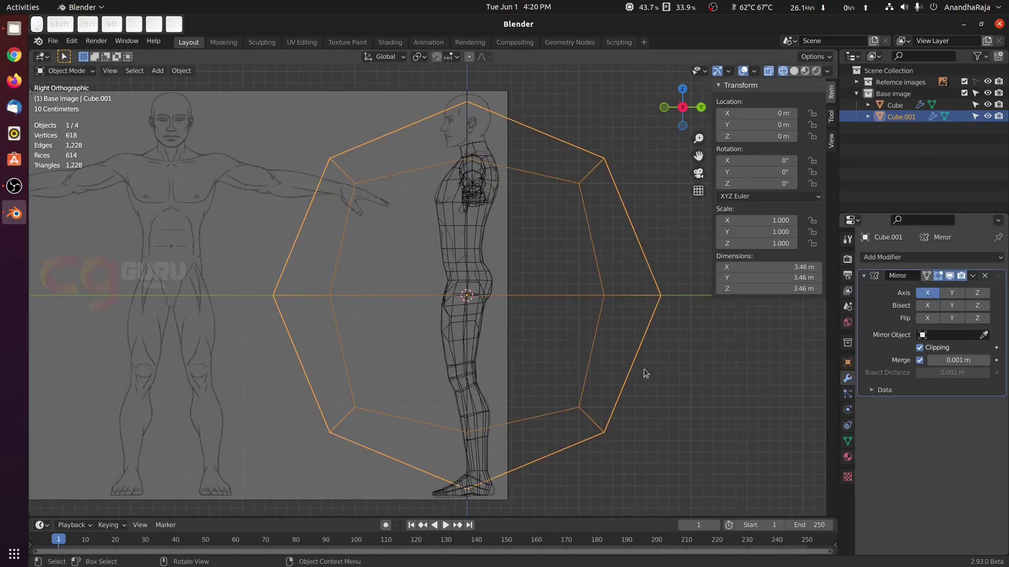
scroll(638, 370, down, 1)
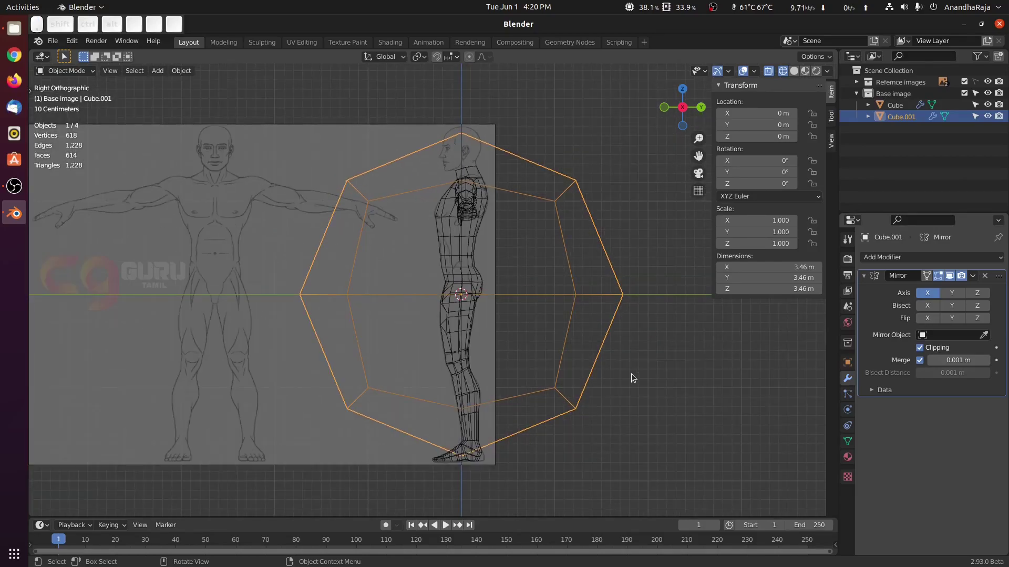
key(g)
key(z)
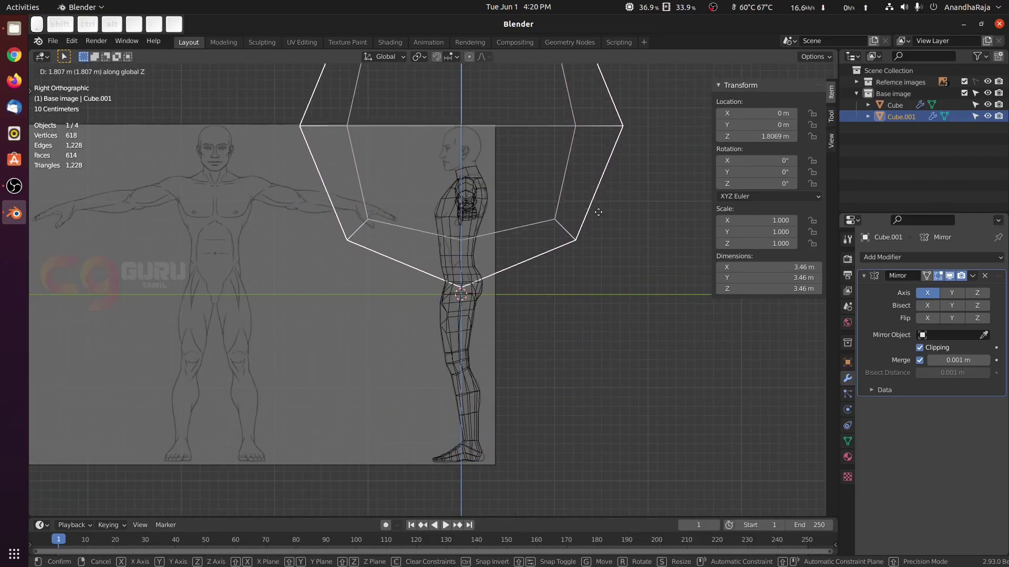
click(597, 222)
Step: Scale the rounded cube down to about 0.109 so it roughly fits the reference skull
shift+middle_drag(557, 298, 472, 458)
scroll(551, 391, up, 3)
shift+middle_drag(555, 407, 606, 337)
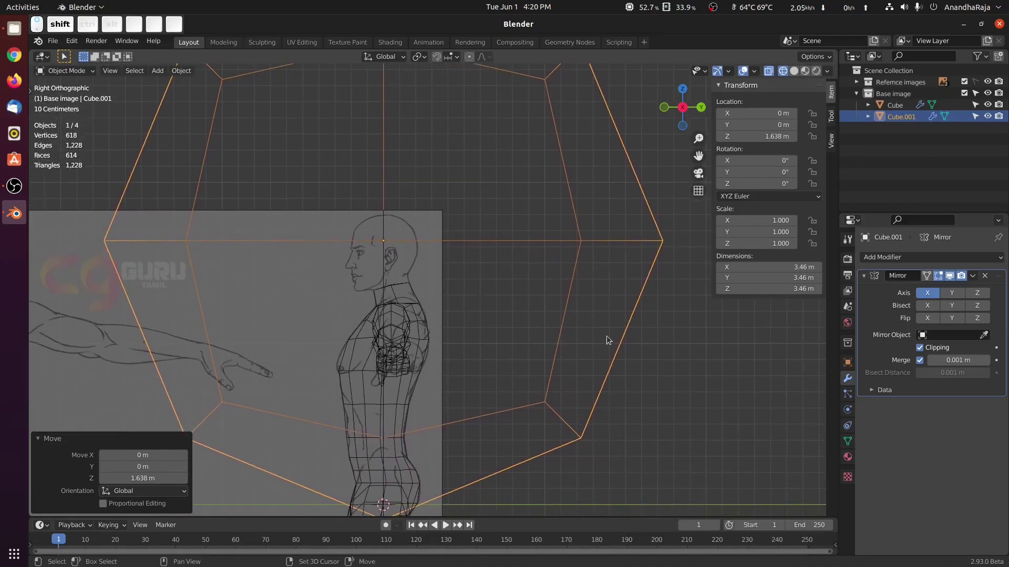
key(s)
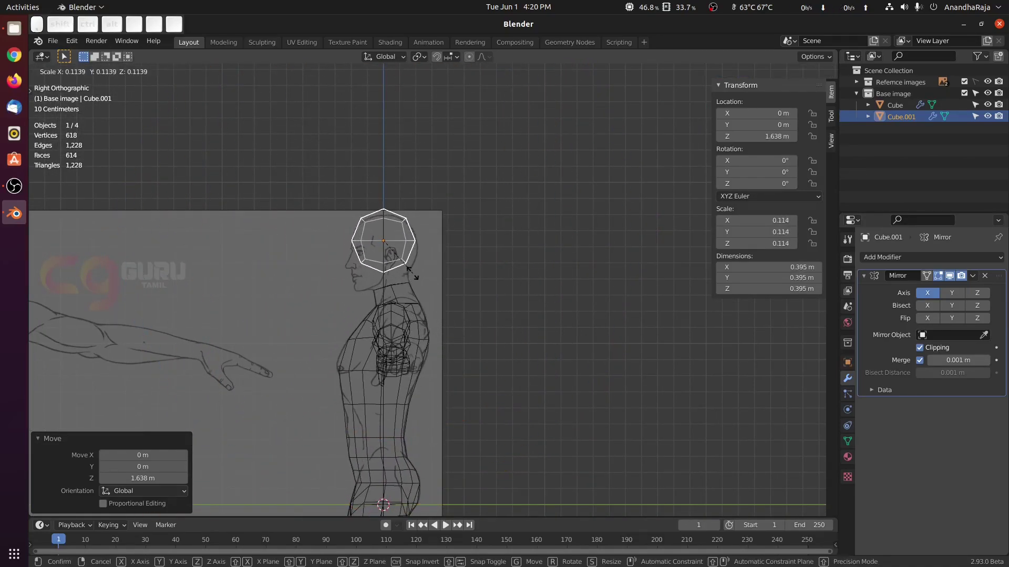
click(423, 273)
Step: In the right side view, lower the rounded cube to about Z 1.584 m and enlarge it to a scale of about 0.119
scroll(424, 281, up, 5)
shift+middle_drag(368, 217, 428, 258)
scroll(439, 257, up, 2)
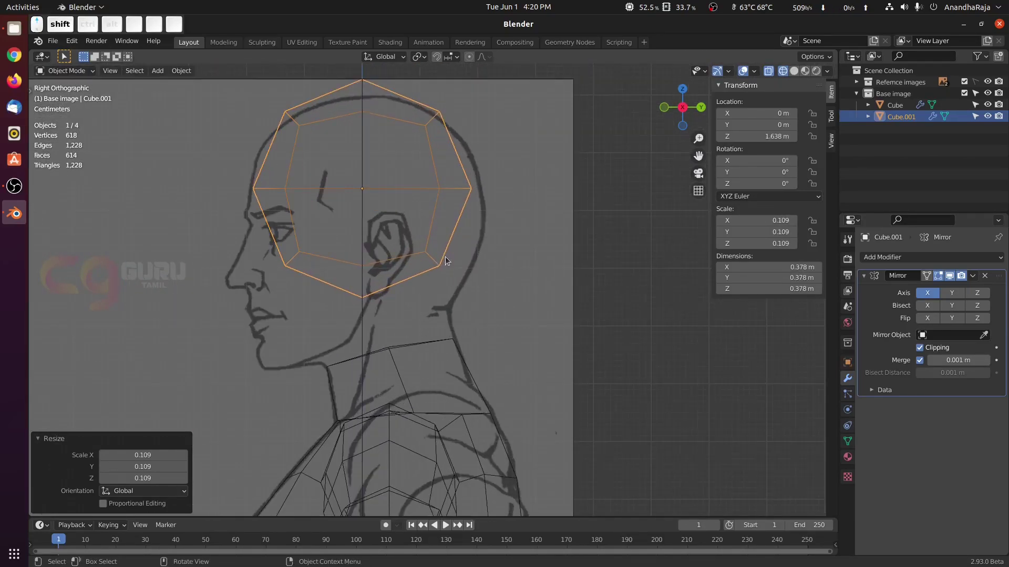
key(g)
key(z)
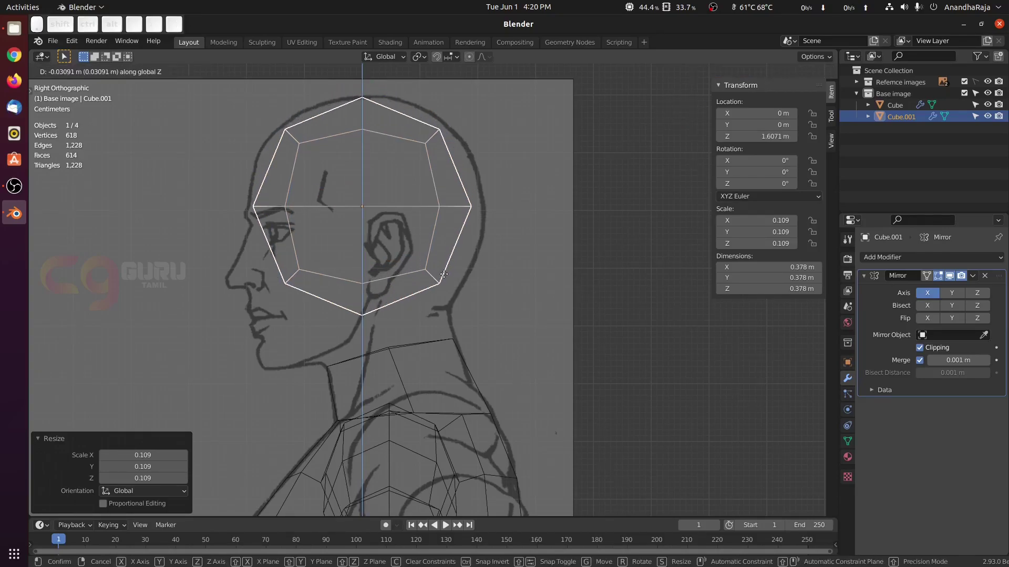
click(468, 282)
key(s)
click(478, 250)
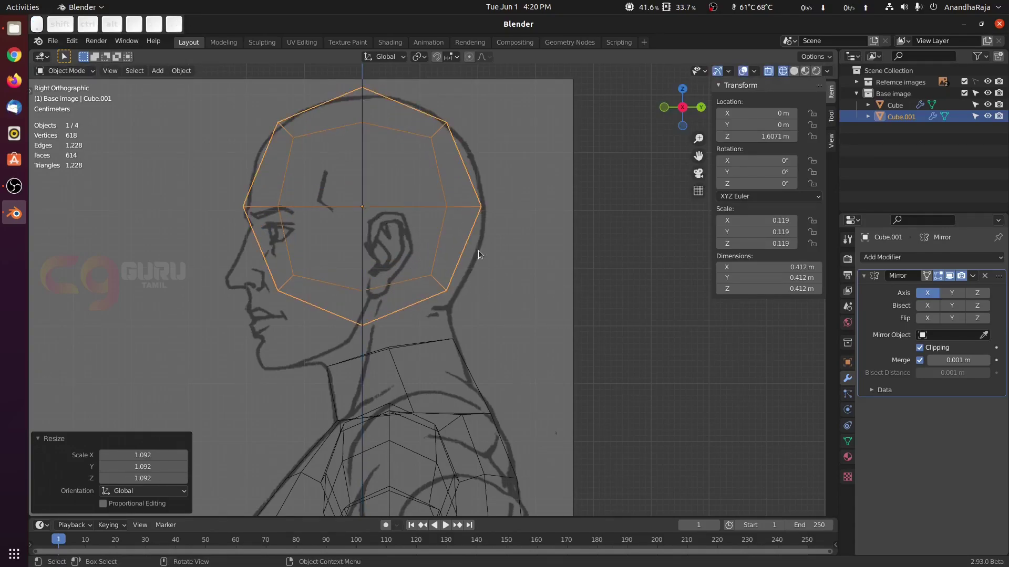
key(g)
key(z)
click(477, 263)
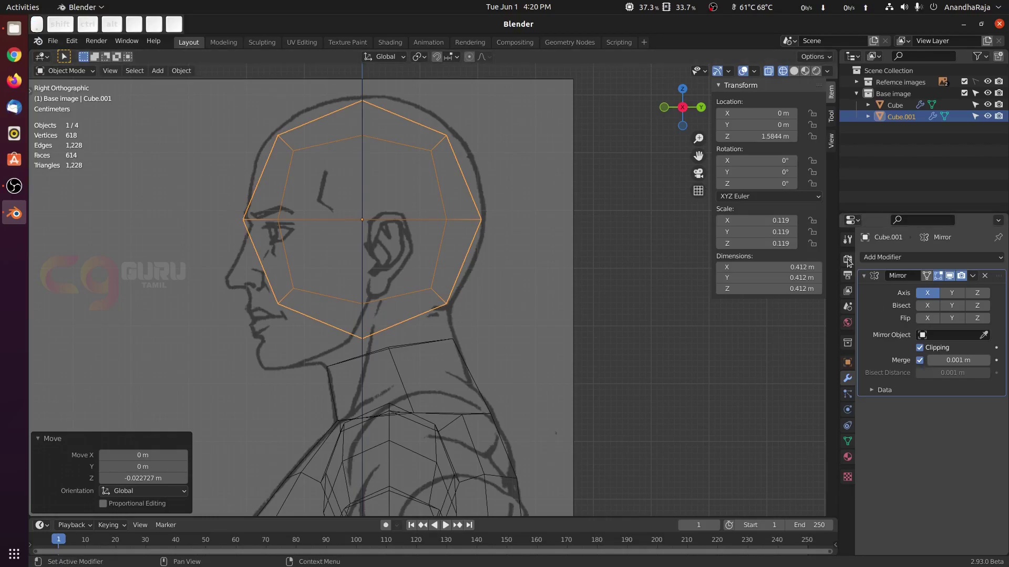
Step: Add a Subdivision Surface modifier to the head cube and set its render level to 1
click(870, 259)
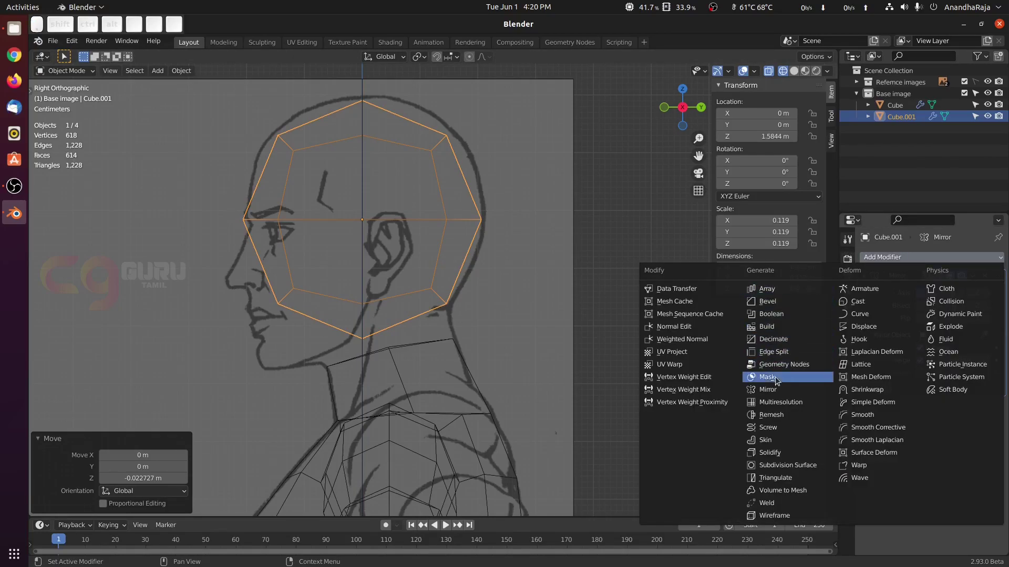
click(778, 463)
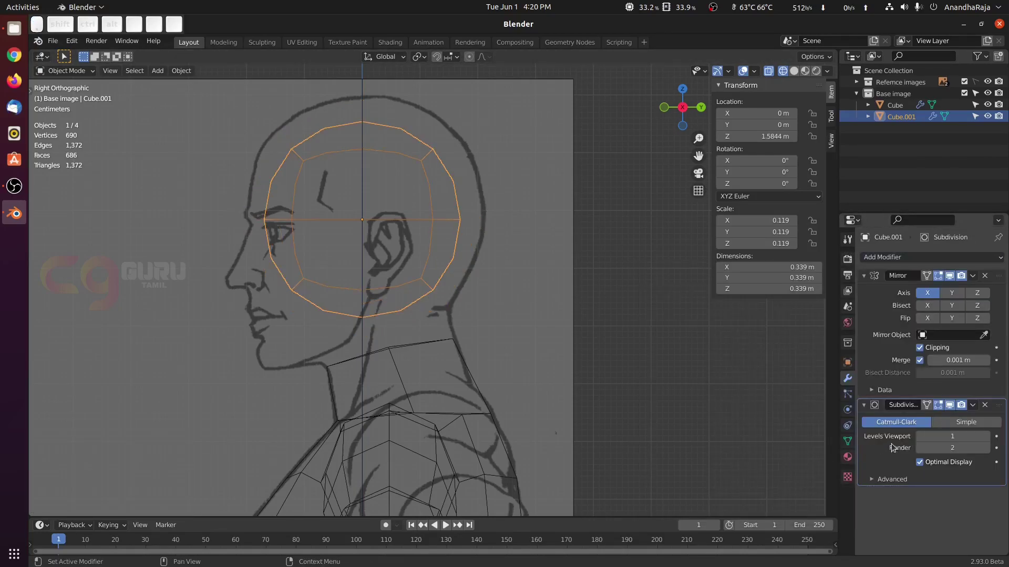
click(925, 448)
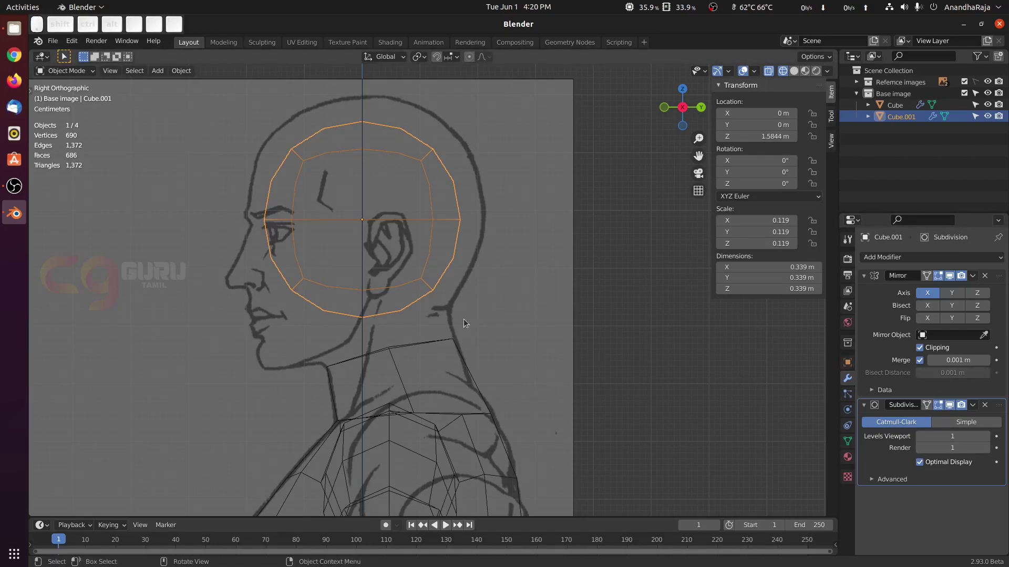
Step: Scale the subdivided head up to about 0.144 so its outline meets the side reference of the skull
key(KP_1)
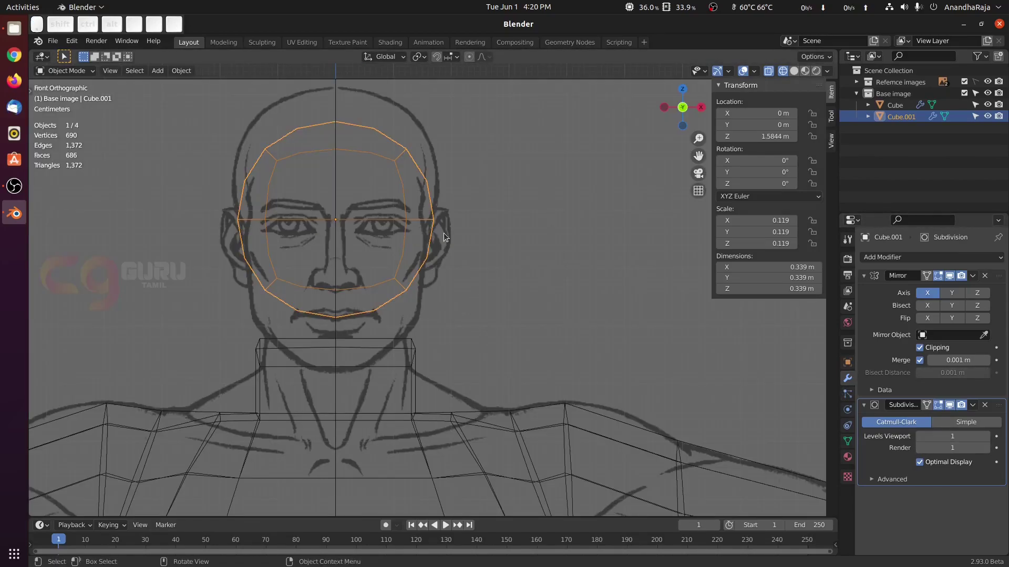
key(KP_3)
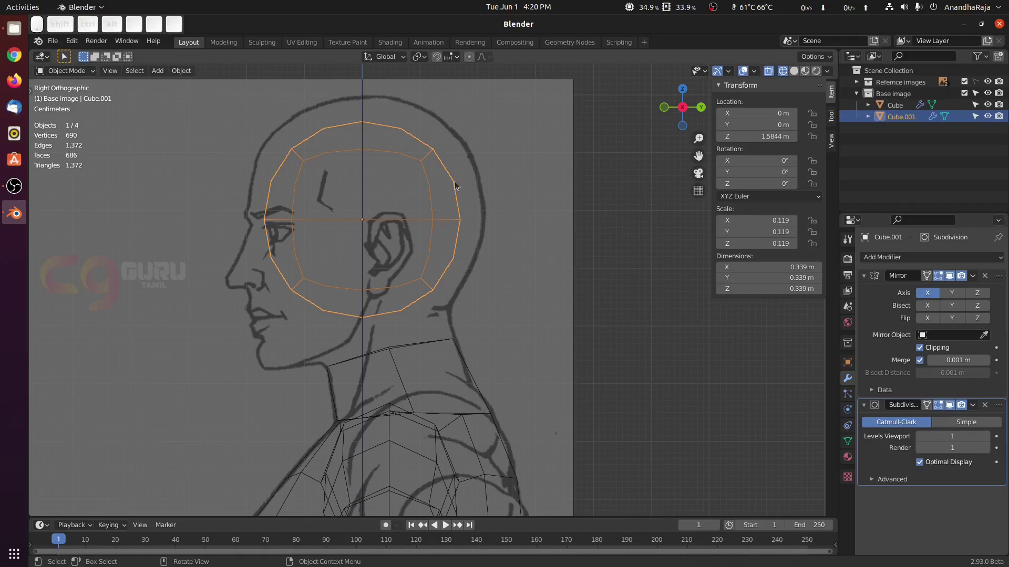
key(s)
click(480, 170)
Step: Turn on the Subdivision modifier's on-cage display and edit the head mesh with its vertices on the smoothed surface
key(Tab)
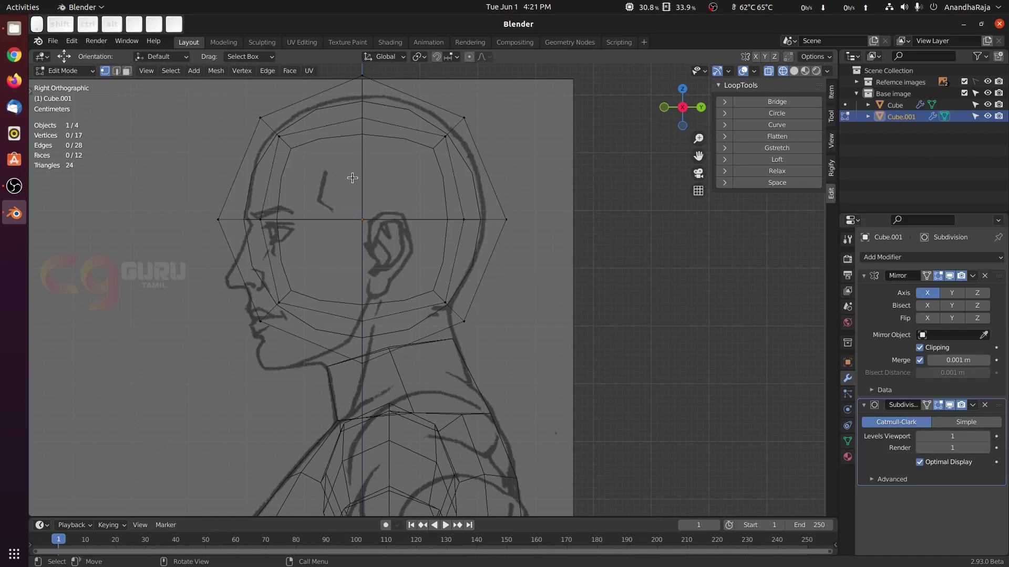
key(Tab)
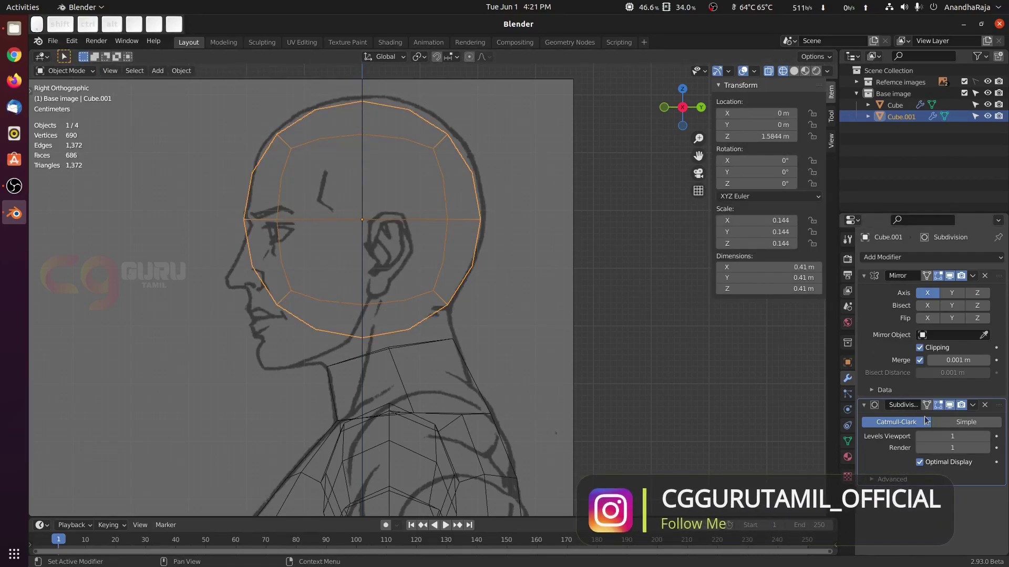
key(Tab)
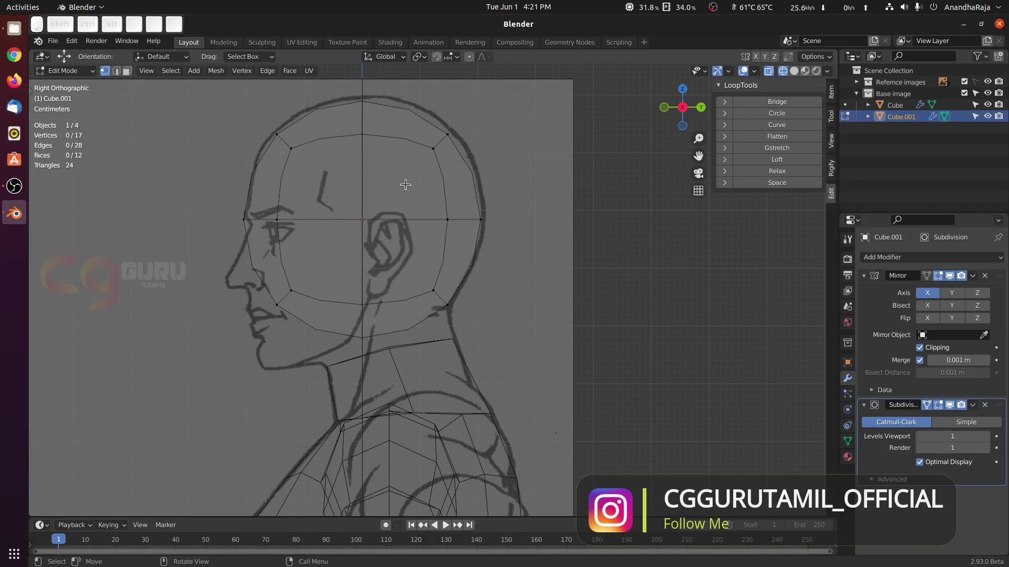
Step: Move the upper rear edge of the head outward and up to the reference outline at the back of the skull
drag(417, 164, 474, 120)
shift+middle_drag(483, 149, 456, 203)
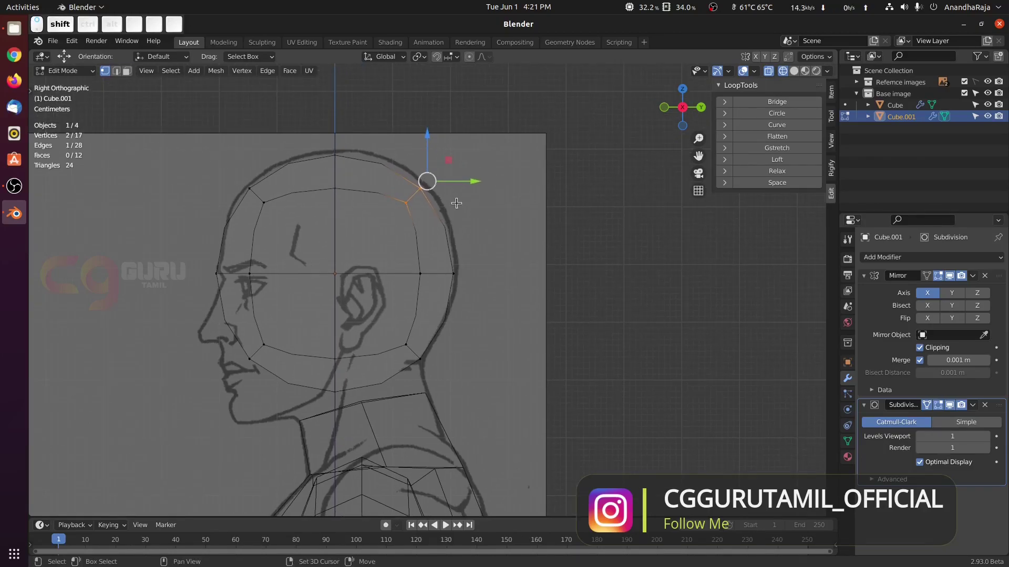
scroll(456, 204, up, 3)
key(g)
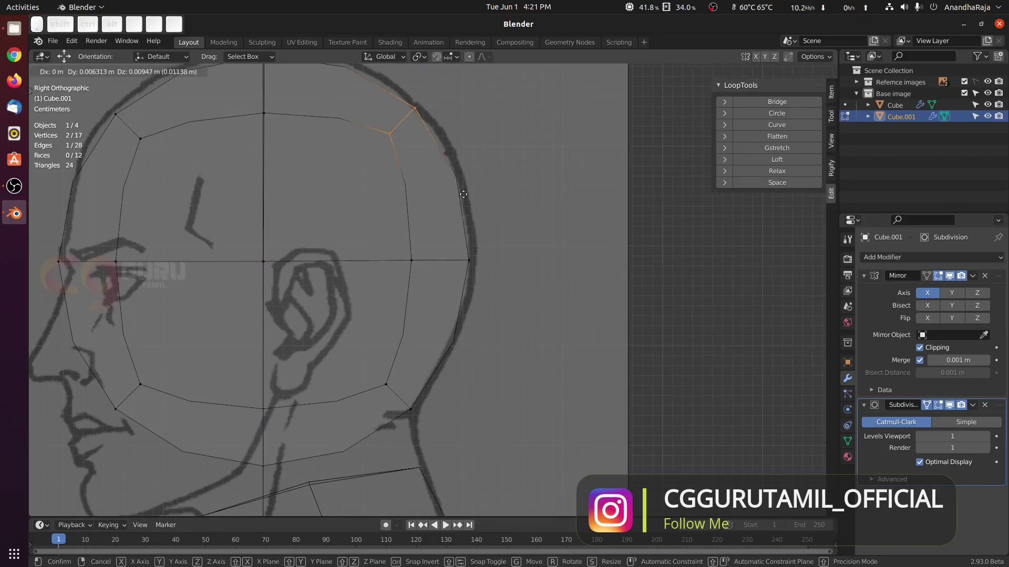
click(489, 197)
click(564, 186)
Step: Raise the crown vertices slightly and move the forehead edge about -0.0047 m on Y and 0.0021 m on Z
shift+middle_drag(565, 186, 673, 305)
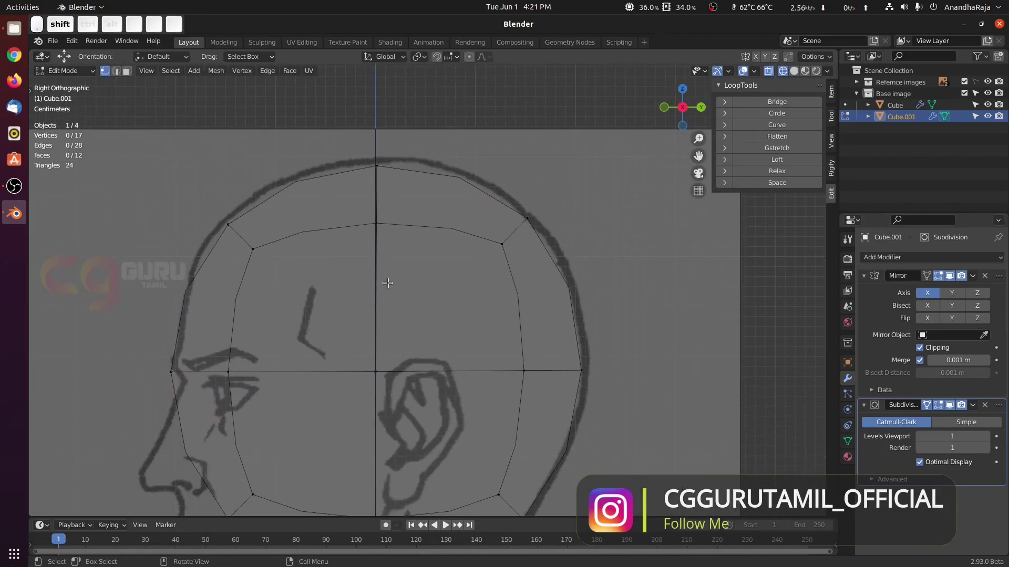
drag(370, 269, 374, 119)
click(365, 241)
drag(193, 186, 289, 263)
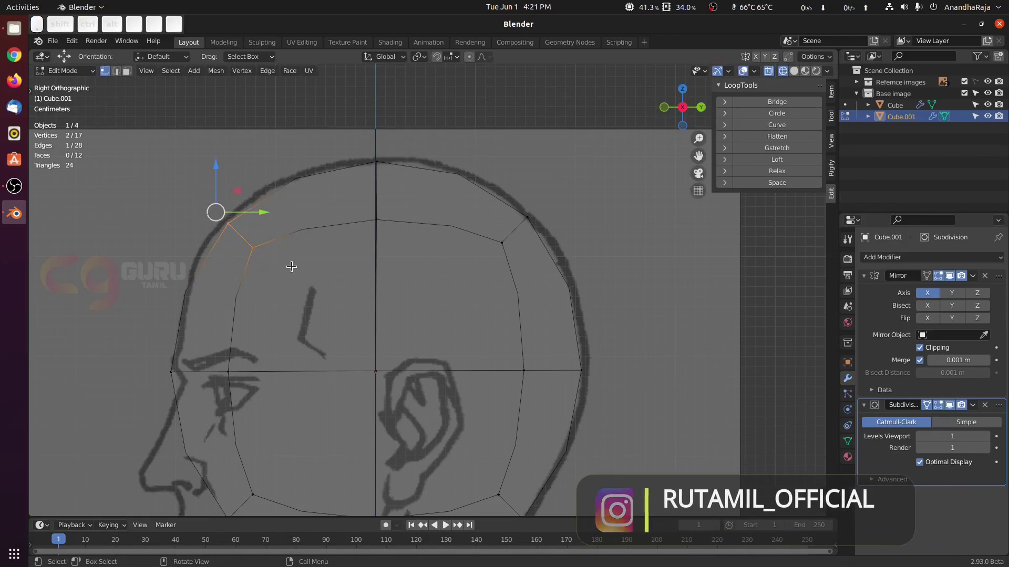
key(g)
click(288, 266)
Step: Lower the front vertices at eye level slightly to follow the reference brow
shift+middle_drag(604, 338, 629, 247)
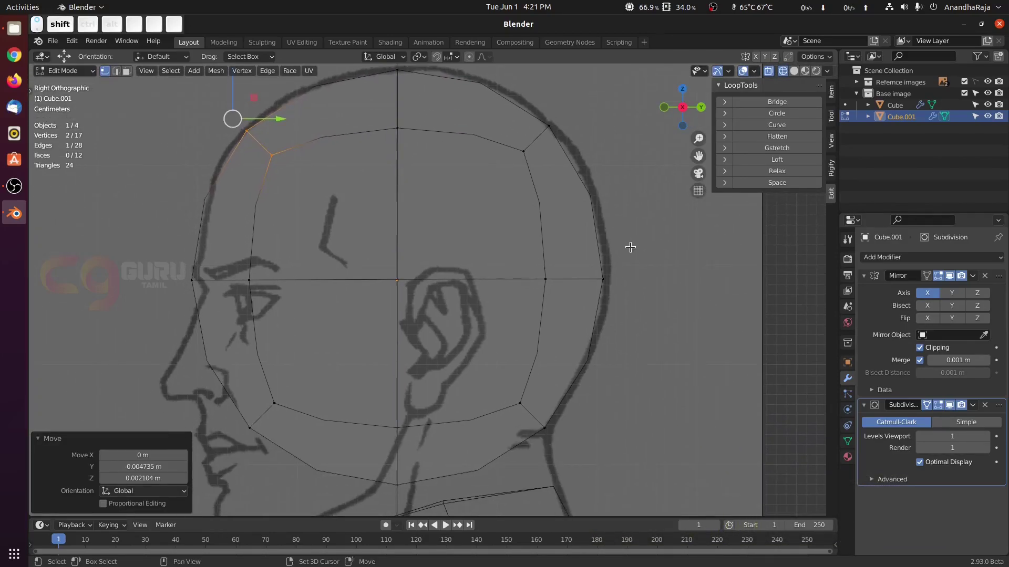
scroll(623, 294, down, 2)
click(612, 348)
drag(230, 260, 318, 283)
click(624, 371)
Step: Lower the head's bottom vertices toward the jaw, and move the chin edge about -0.022 m on Y and -0.046 m on Z
shift+middle_drag(504, 429, 513, 315)
drag(243, 374, 549, 231)
drag(416, 247, 415, 295)
click(626, 292)
drag(298, 273, 349, 347)
key(g)
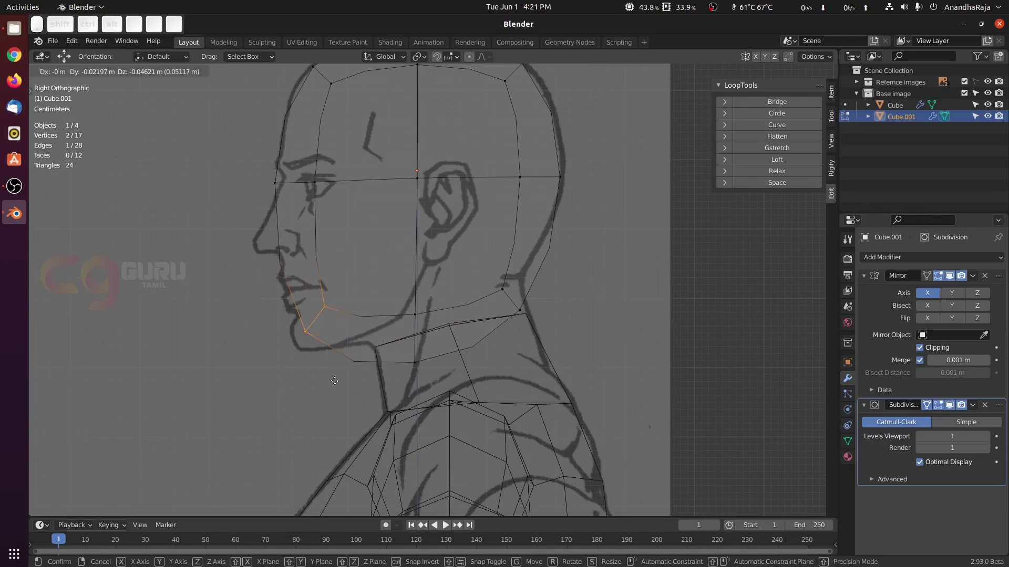
click(334, 380)
Step: Shift the face's front vertices back about 0.005 m along Y and raise the nape edge about 0.071 m
scroll(298, 254, down, 2)
drag(292, 131, 375, 339)
drag(395, 240, 398, 240)
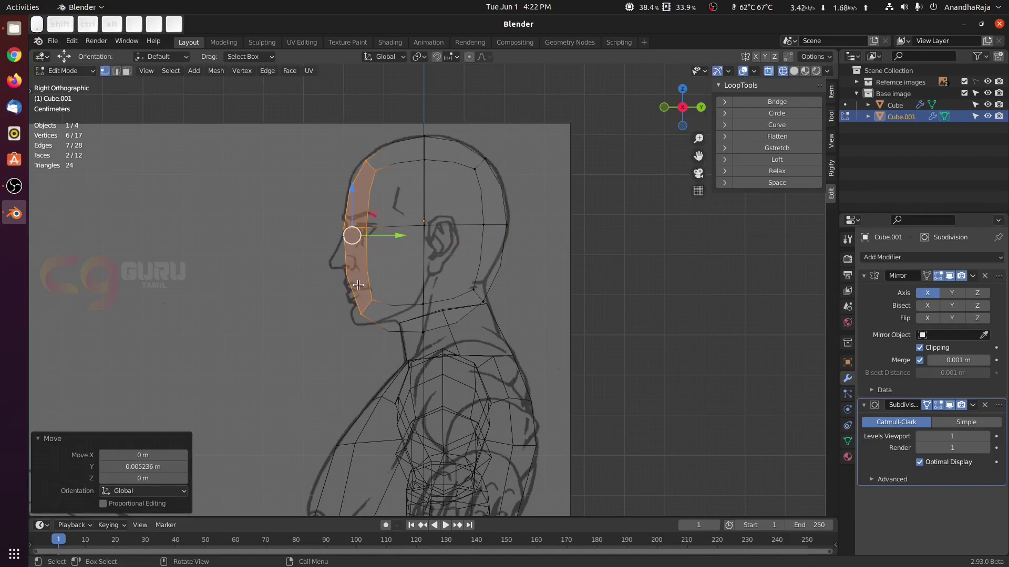
click(553, 290)
drag(468, 277, 501, 306)
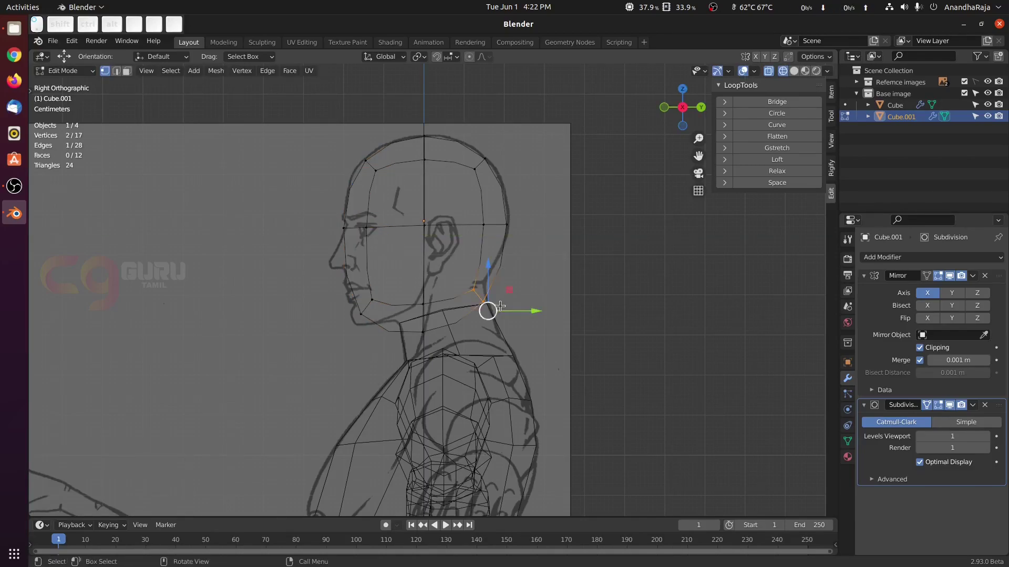
key(g)
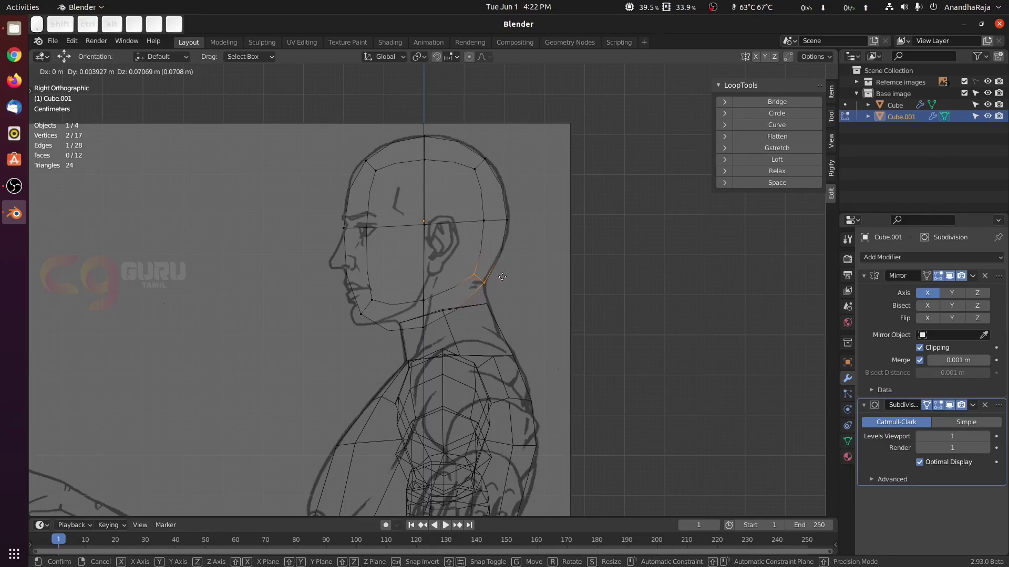
click(502, 276)
Step: In the front view, raise the upper head vertices slightly and move the lower side vertices inward about 0.037 m along X
key(KP_1)
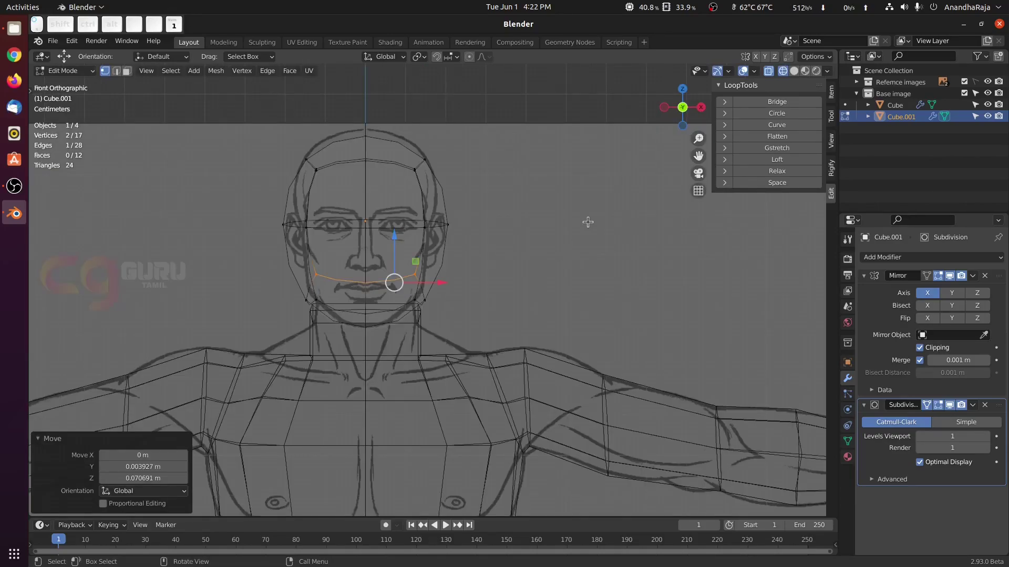
click(587, 221)
scroll(462, 165, up, 2)
drag(287, 151, 531, 232)
drag(441, 154, 442, 145)
click(545, 261)
drag(419, 271, 560, 463)
drag(549, 359, 528, 363)
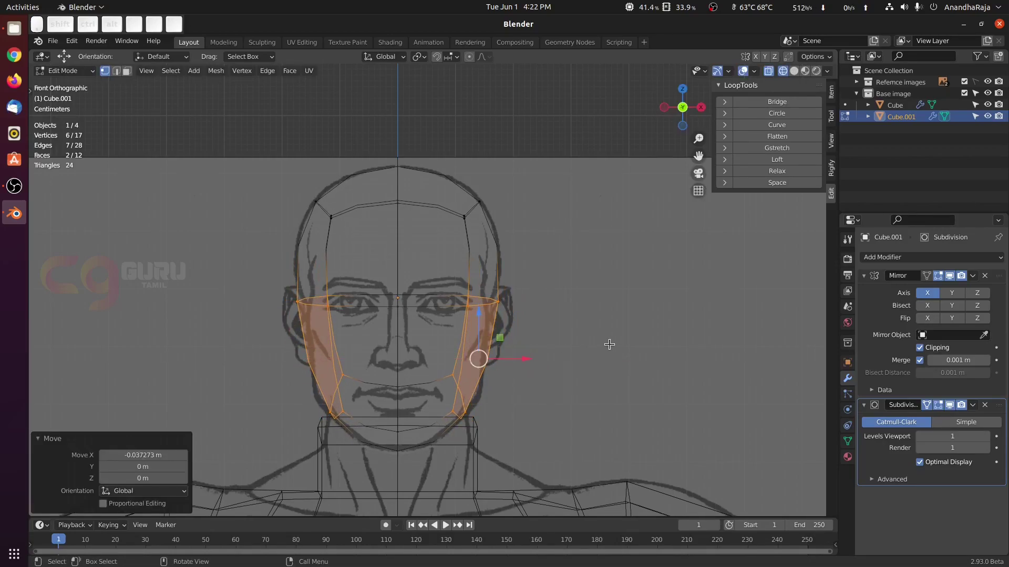
Step: Switch the viewport to solid shading and deselect all of the head's vertices
key(z)
click(682, 348)
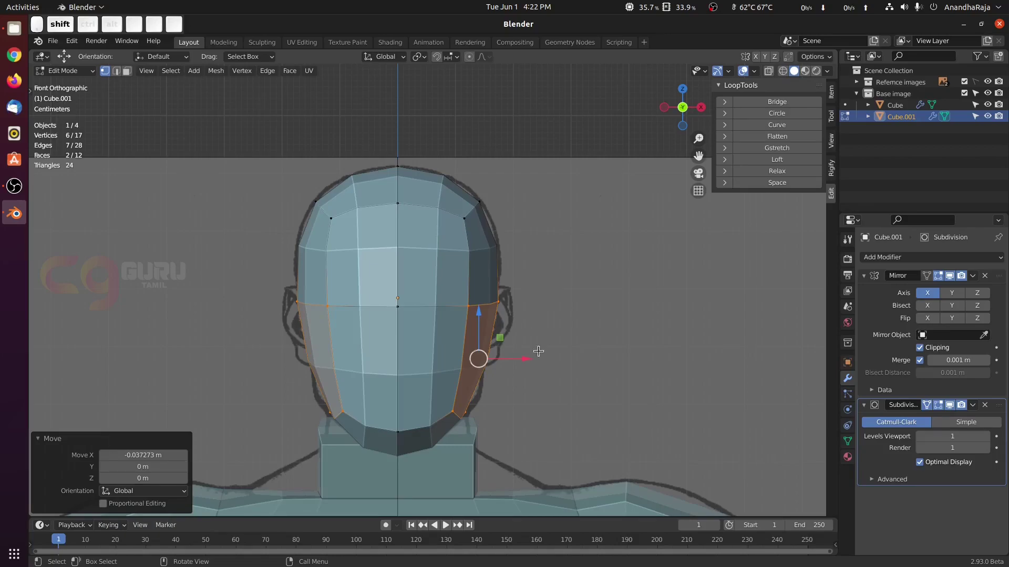
shift+middle_drag(450, 302, 475, 234)
middle_drag(608, 288, 566, 227)
key(alt+a)
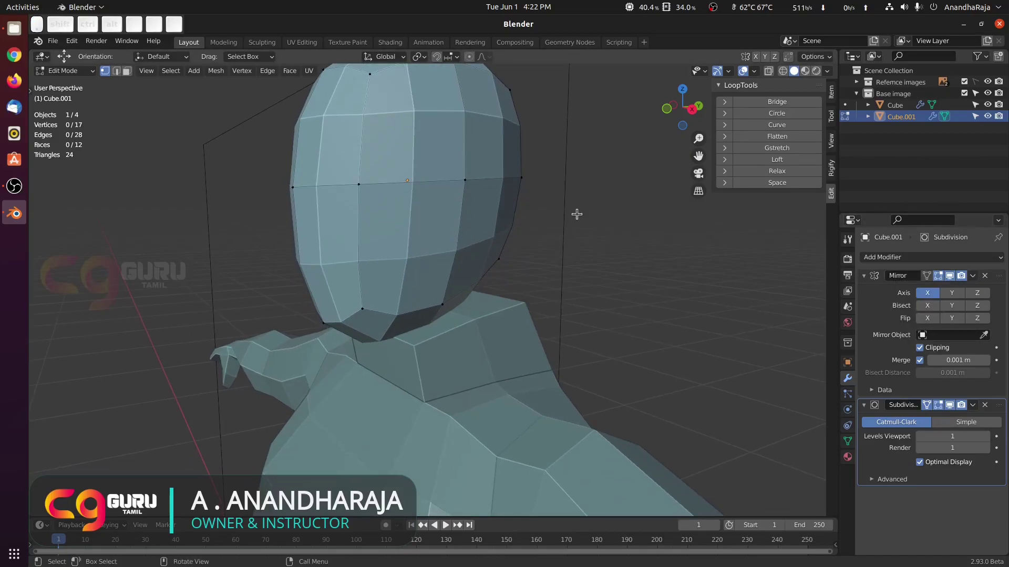
Step: In Object Mode, apply the head's Mirror modifier and its Subdivision modifier
key(Tab)
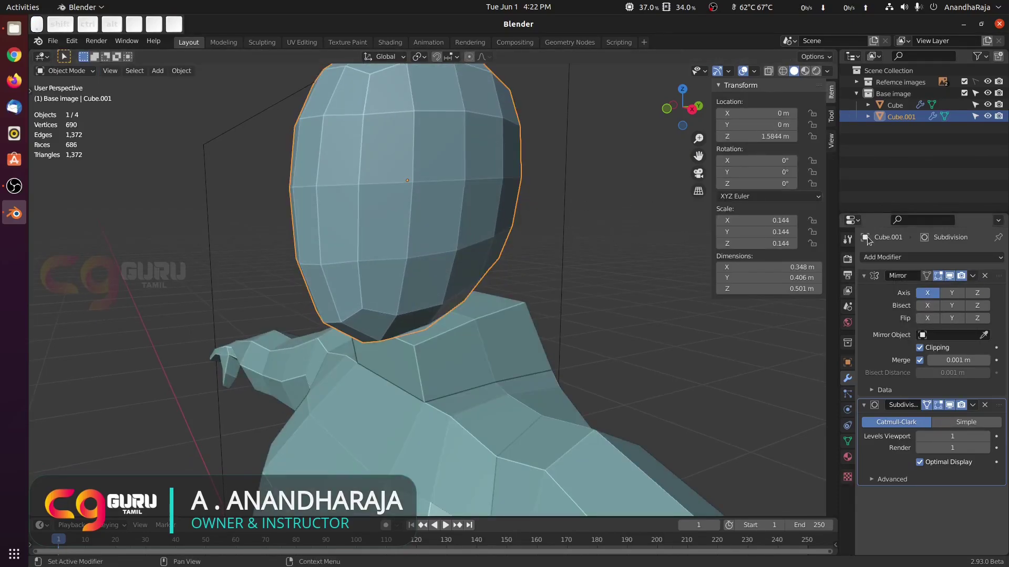
click(973, 276)
click(945, 287)
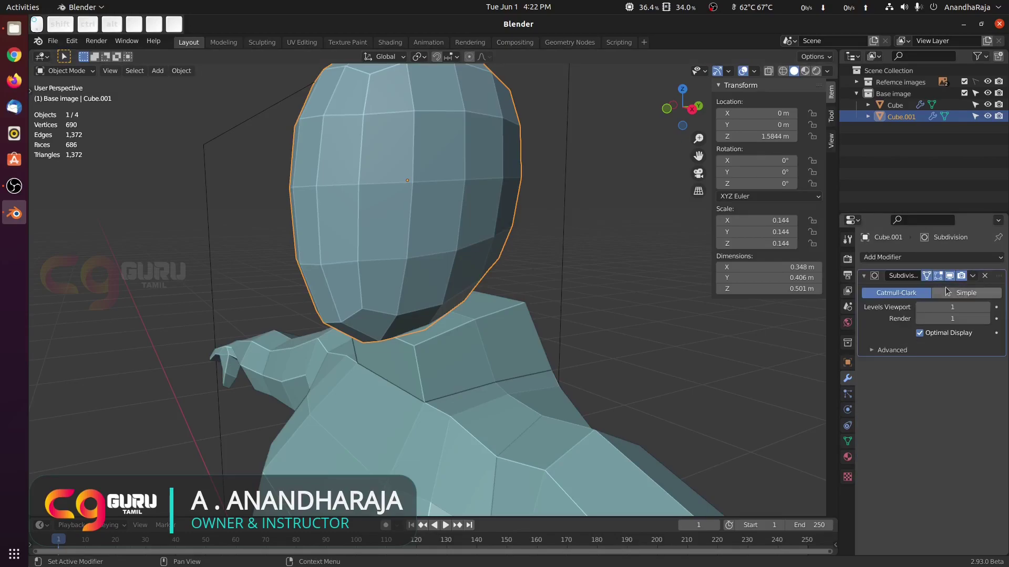
click(973, 275)
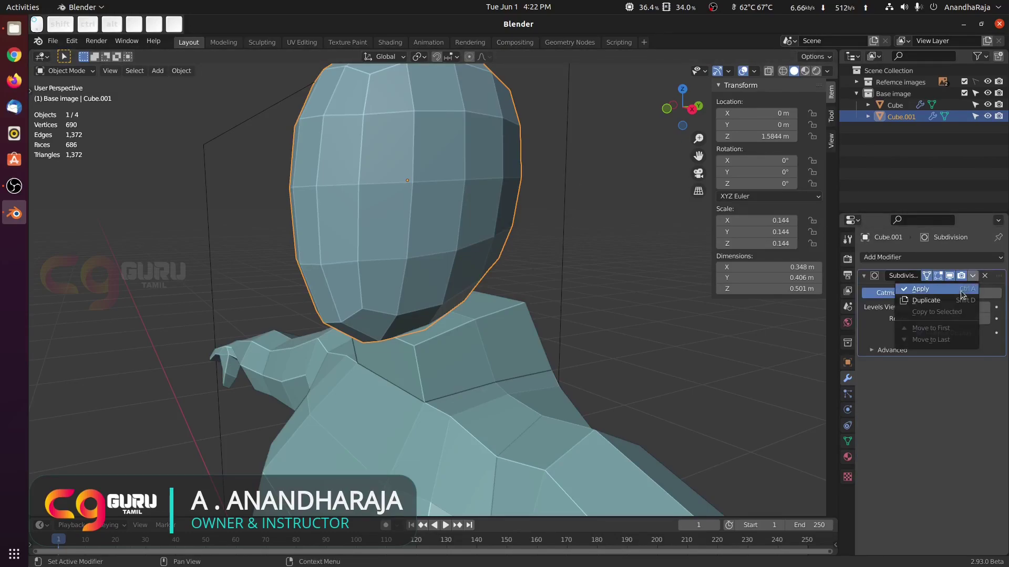
click(943, 287)
scroll(557, 252, down, 2)
Step: In front wireframe view, delete the head's vertices on the negative X side of the centre line
key(KP_3)
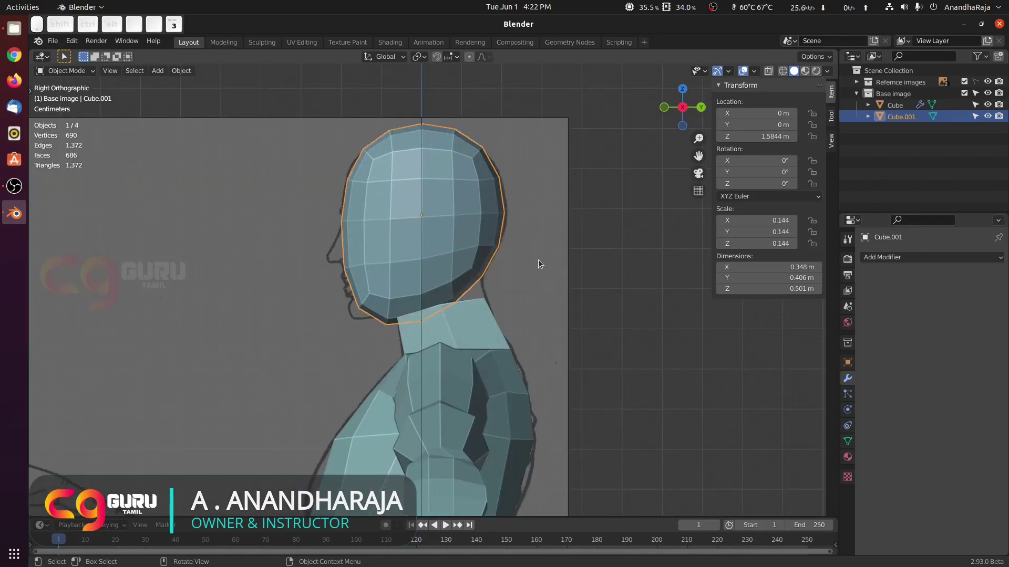
scroll(538, 259, up, 2)
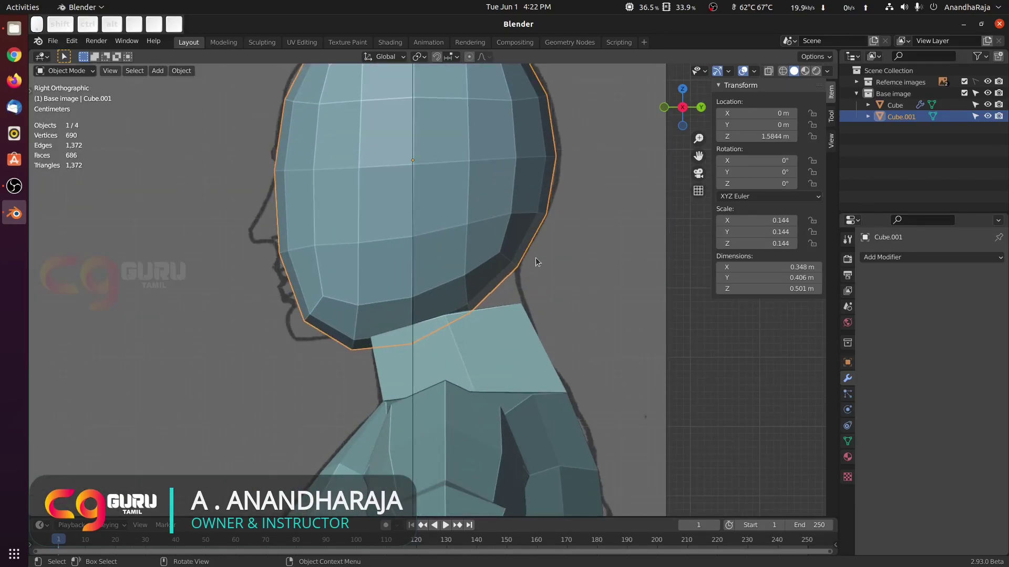
click(492, 347)
middle_drag(492, 348, 568, 291)
key(KP_1)
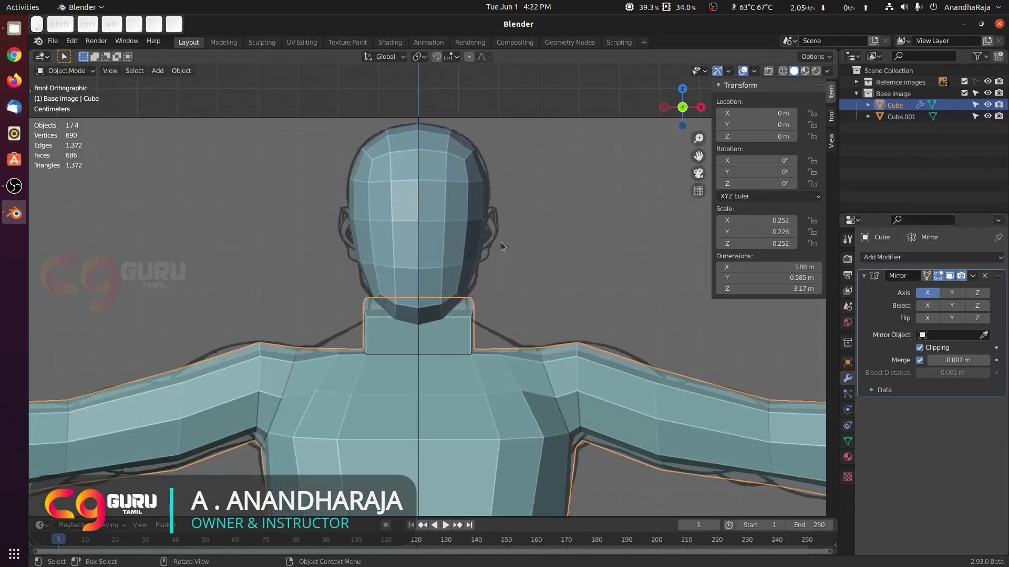
click(420, 198)
key(Tab)
key(z)
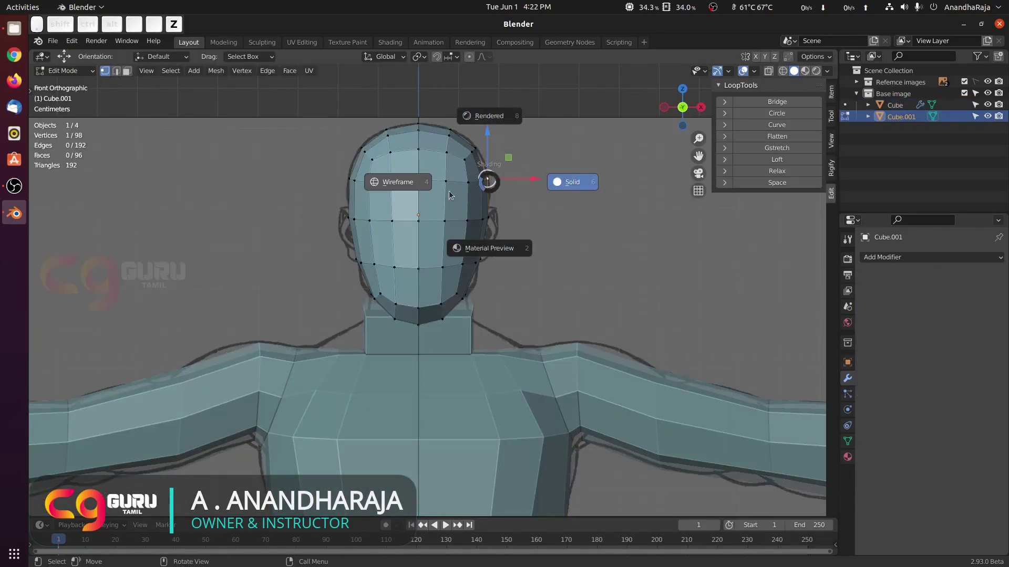
click(449, 195)
mouse_move(294, 109)
mouse_down()
mouse_move(356, 168)
mouse_move(403, 367)
mouse_up()
key(x)
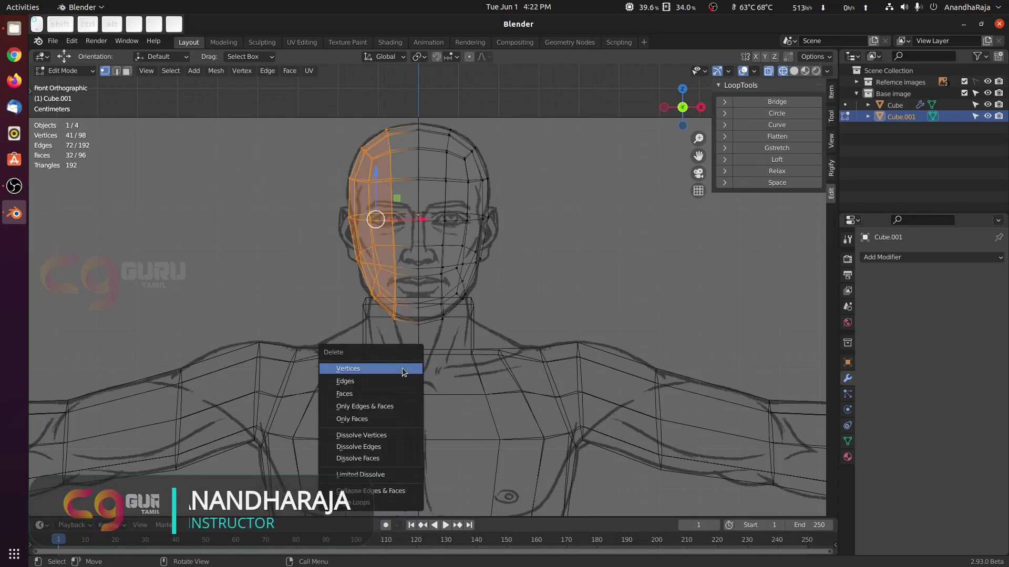
click(402, 368)
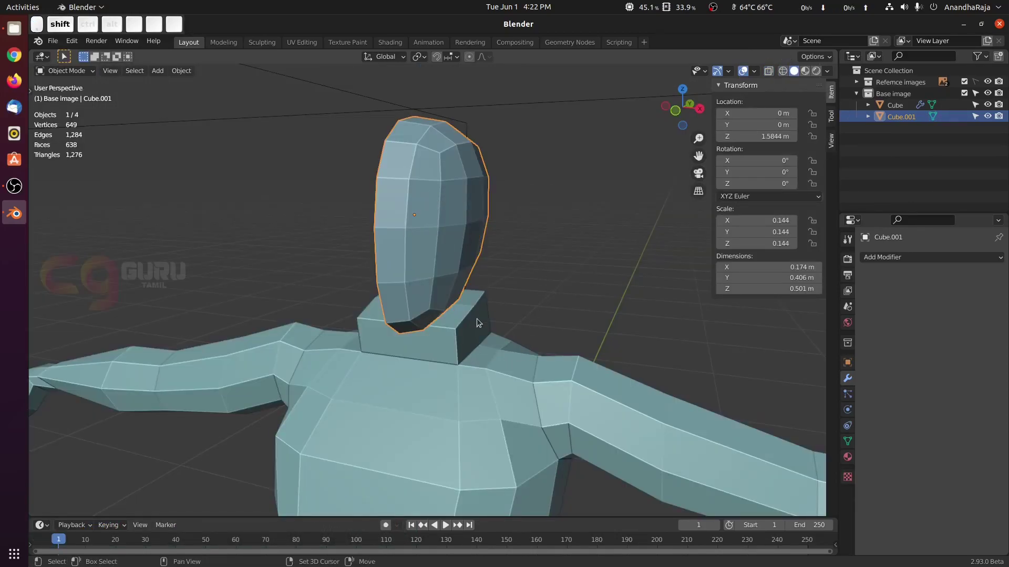
Step: Join the head half with the body mesh into one object, keeping the body's Mirror modifier
shift+click(470, 319)
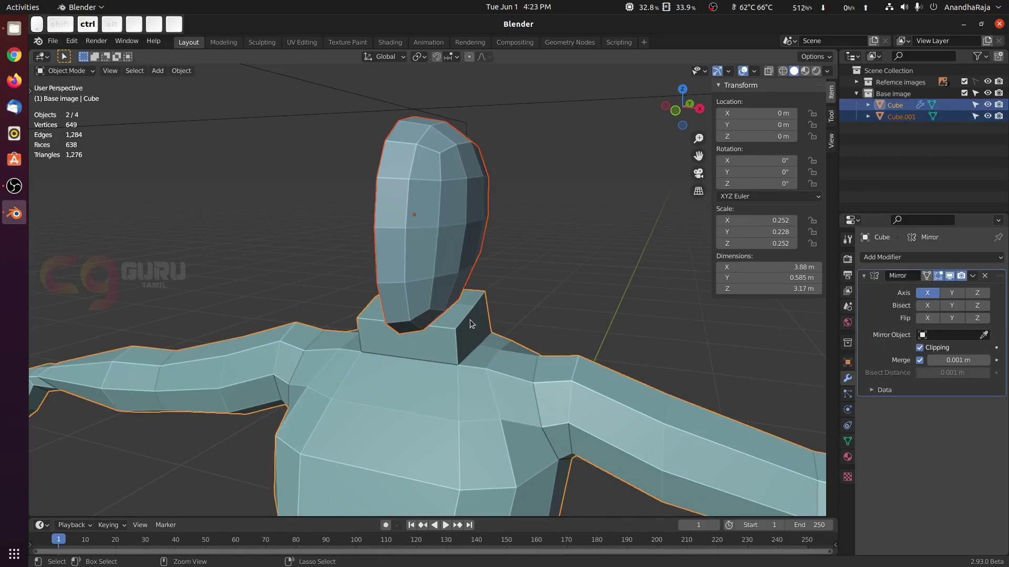
key(ctrl+j)
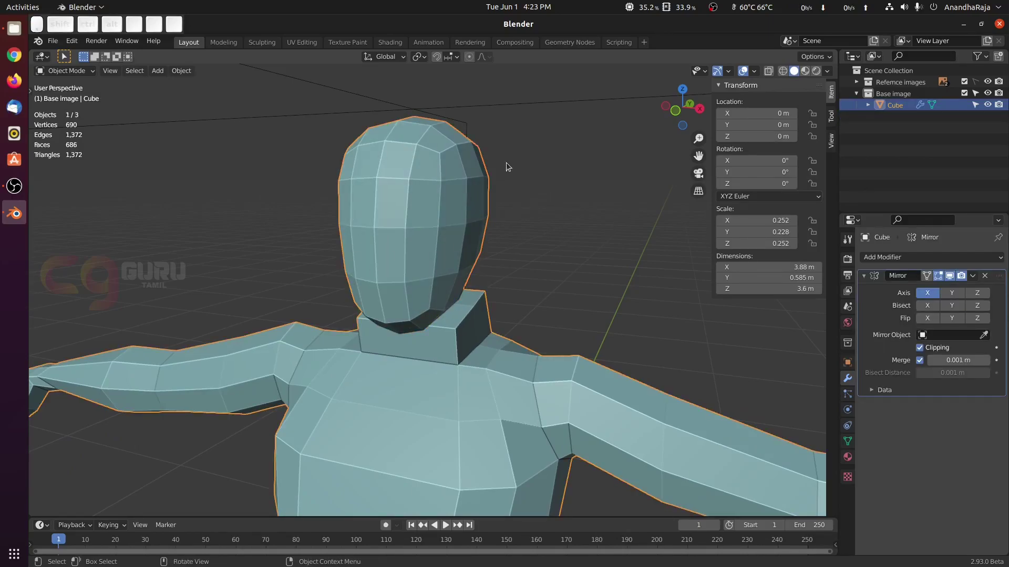
key(KP_3)
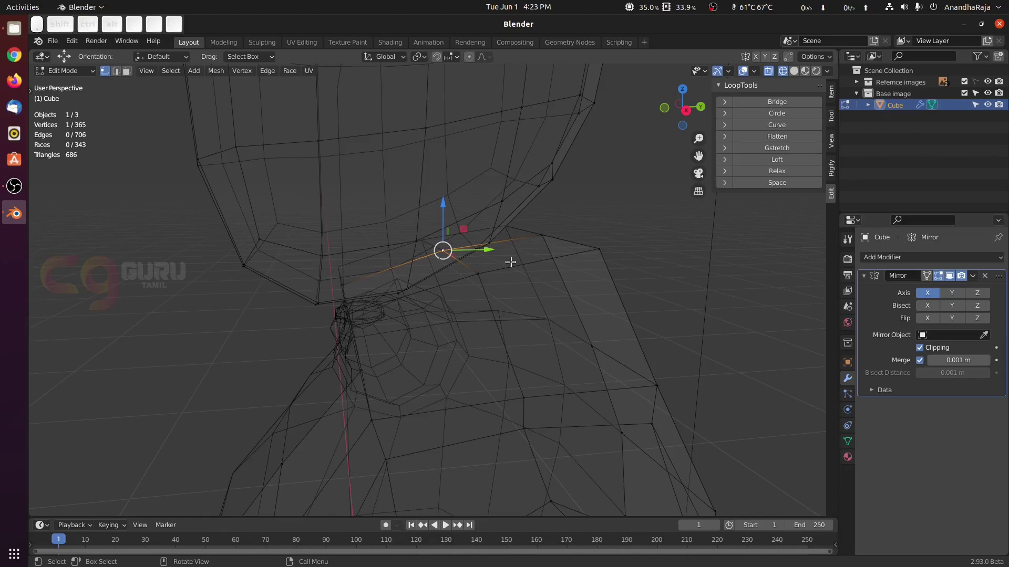
Step: In the right view, lower the neck's top faces away from the head and shift them back to follow the reference neck
key(ctrl+KP_Add)
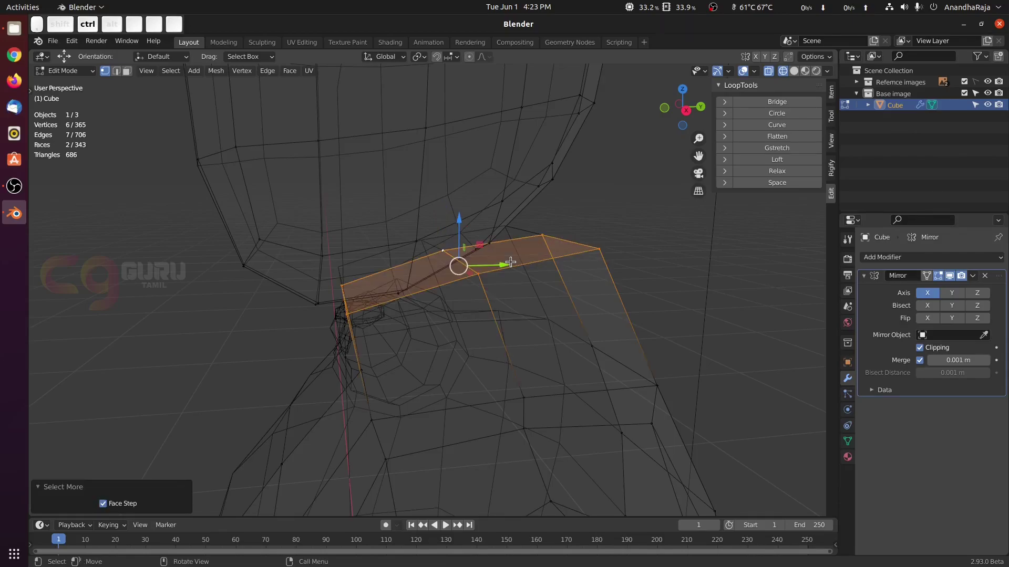
key(KP_1)
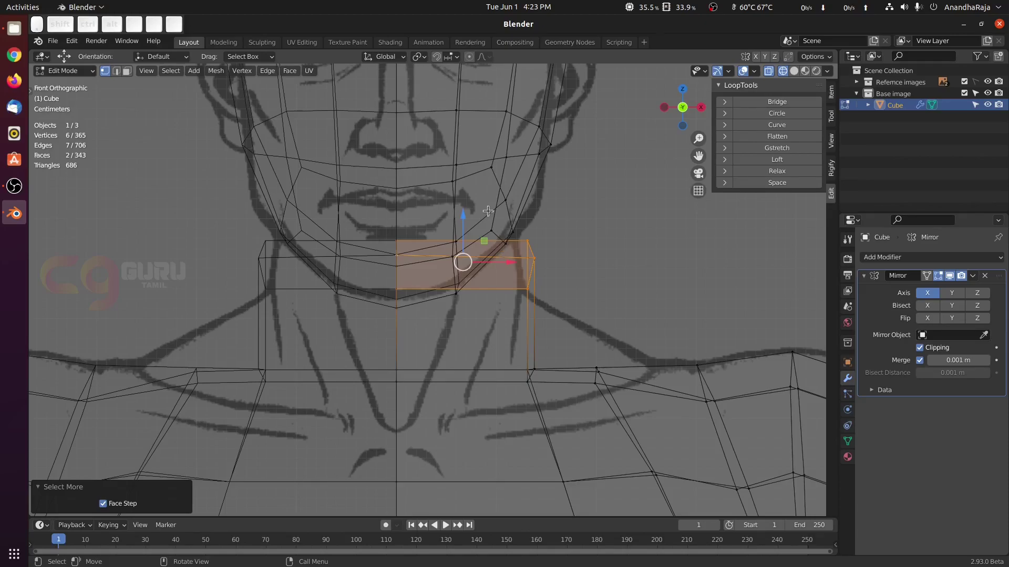
key(KP_3)
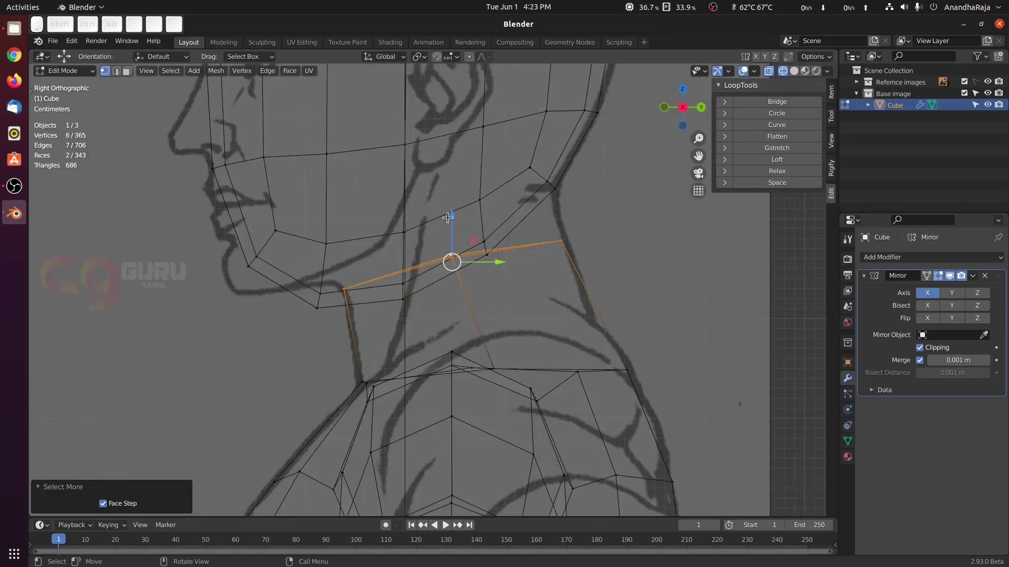
drag(451, 217, 508, 311)
key(z)
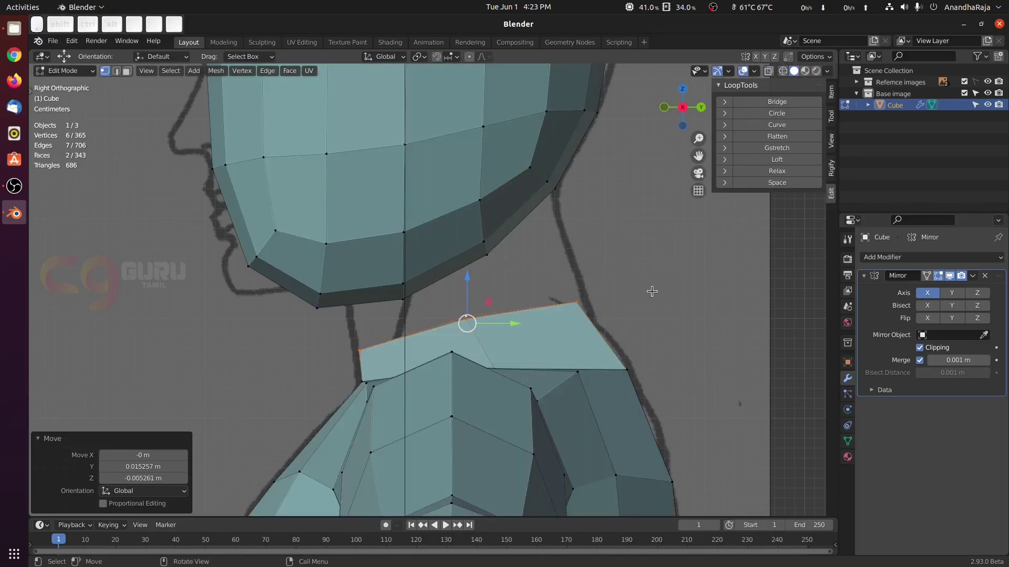
mouse_move(651, 291)
middle_down()
mouse_move(418, 375)
mouse_move(443, 341)
mouse_move(549, 297)
mouse_move(532, 175)
middle_up()
shift+middle_drag(662, 180, 626, 209)
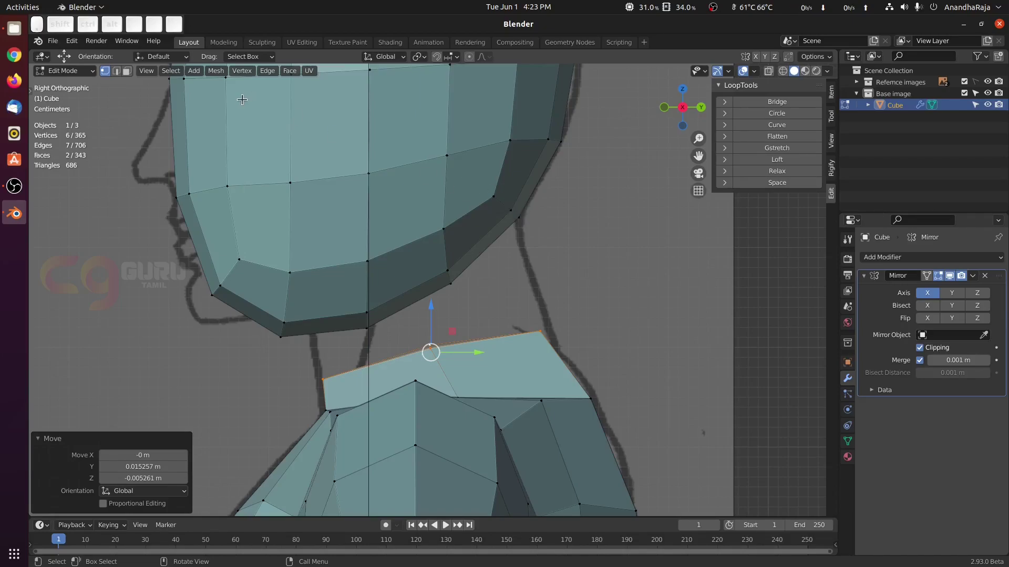
Step: Delete the two faces on the lower back underside of the head to open a hole for the neck
middle_drag(530, 189, 457, 221)
click(485, 239)
shift+click(443, 288)
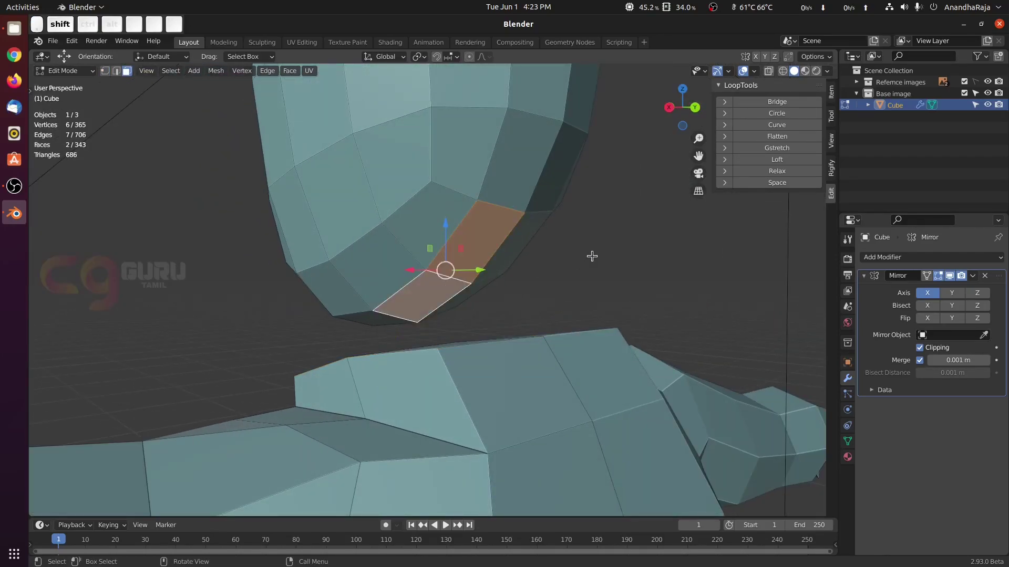
key(x)
click(579, 279)
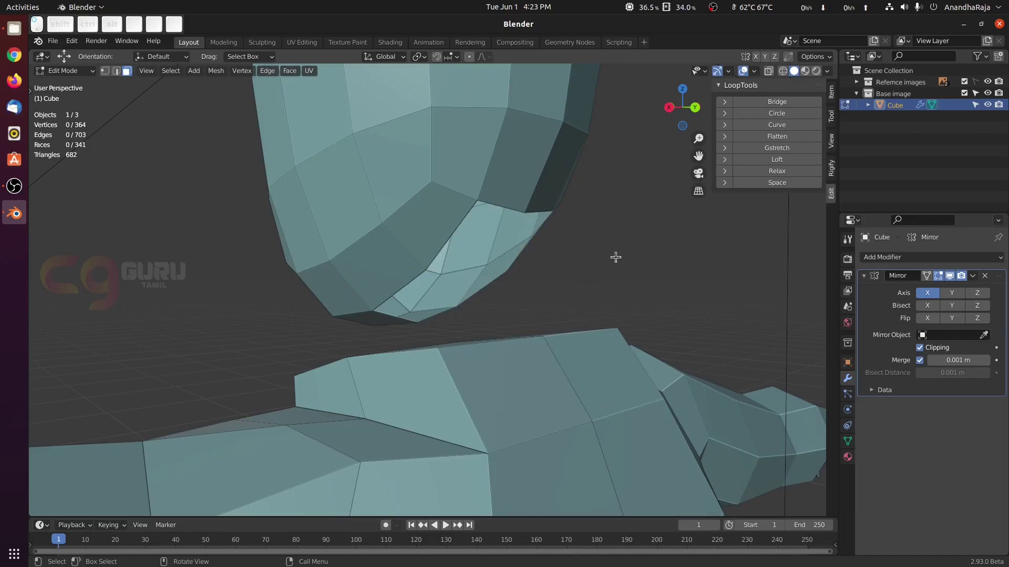
middle_drag(614, 254, 465, 301)
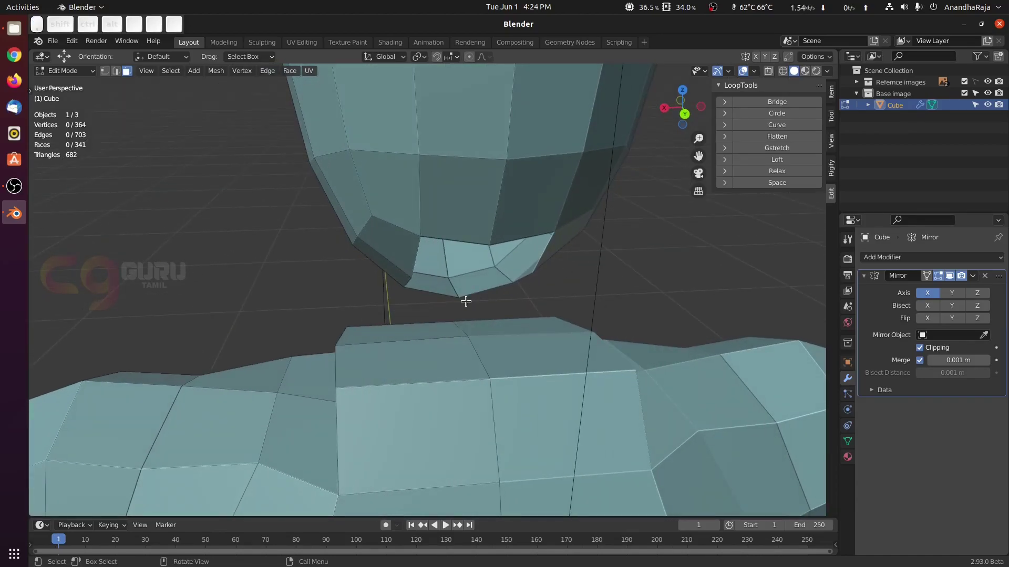
Step: Delete the two faces capping the top of the neck
click(397, 327)
shift+click(415, 374)
key(x)
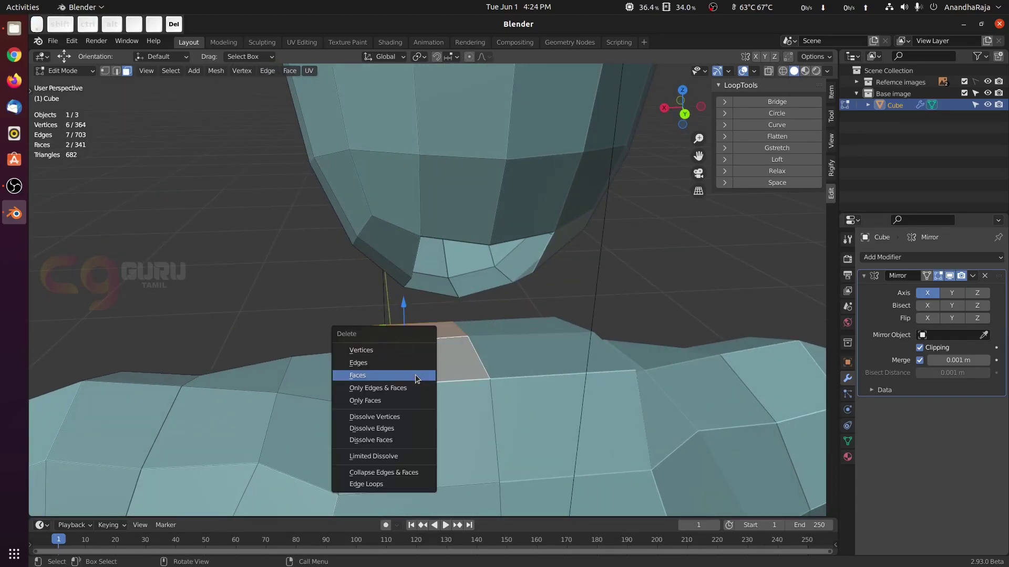
click(416, 349)
middle_drag(416, 349, 578, 394)
Step: Extrude the neck opening's border edges about 0.037 m up along Z and scale them to about 0.655
key(e)
key(z)
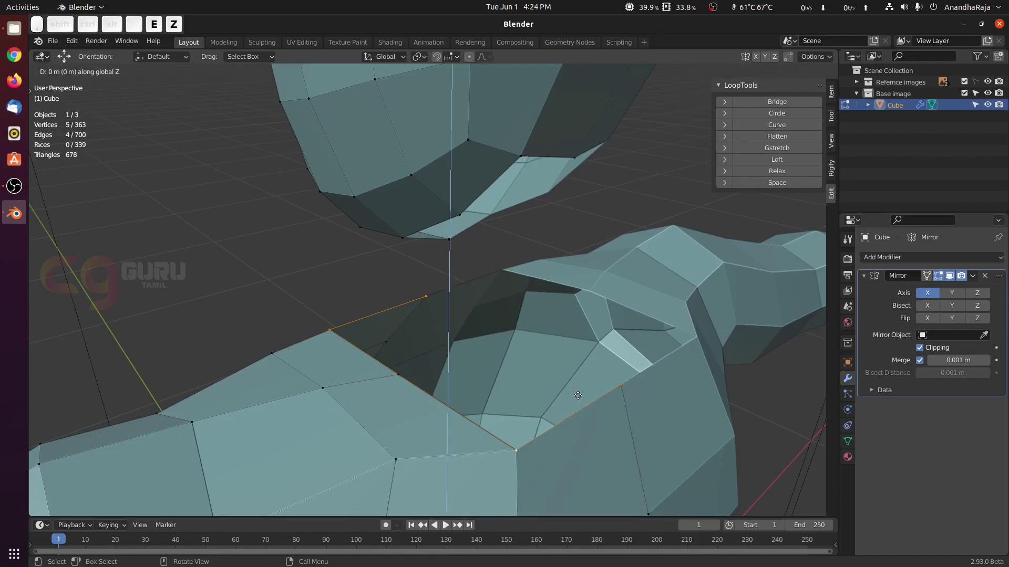
click(574, 360)
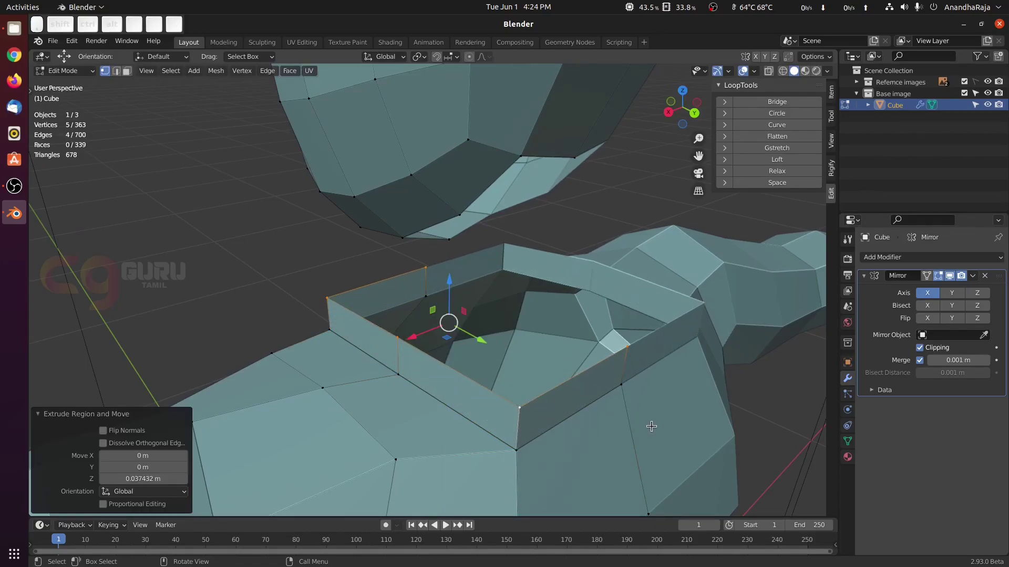
key(s)
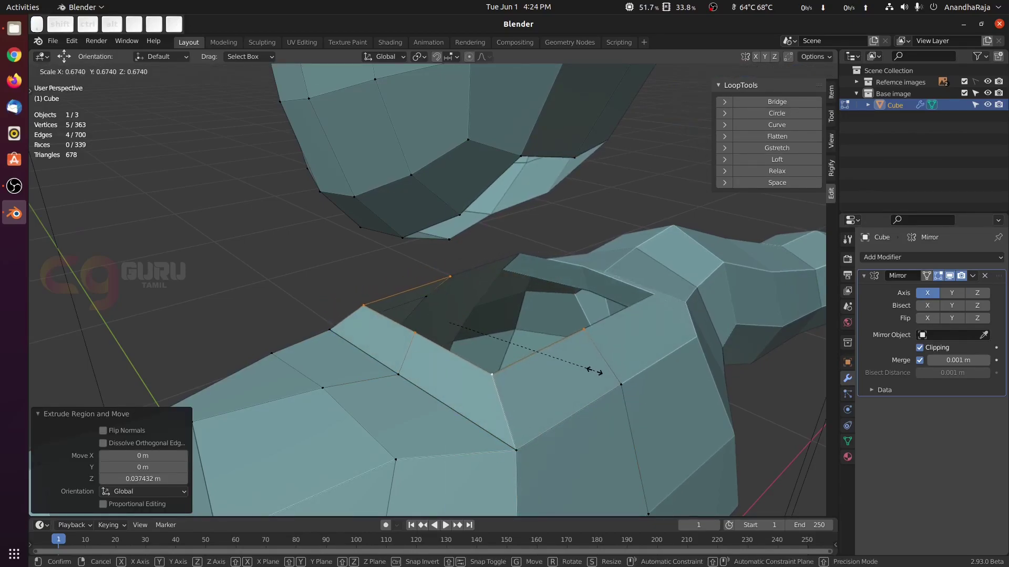
click(588, 368)
Step: Move the scaled neck border along X until it meets the mirror centre line
middle_drag(589, 368, 371, 323)
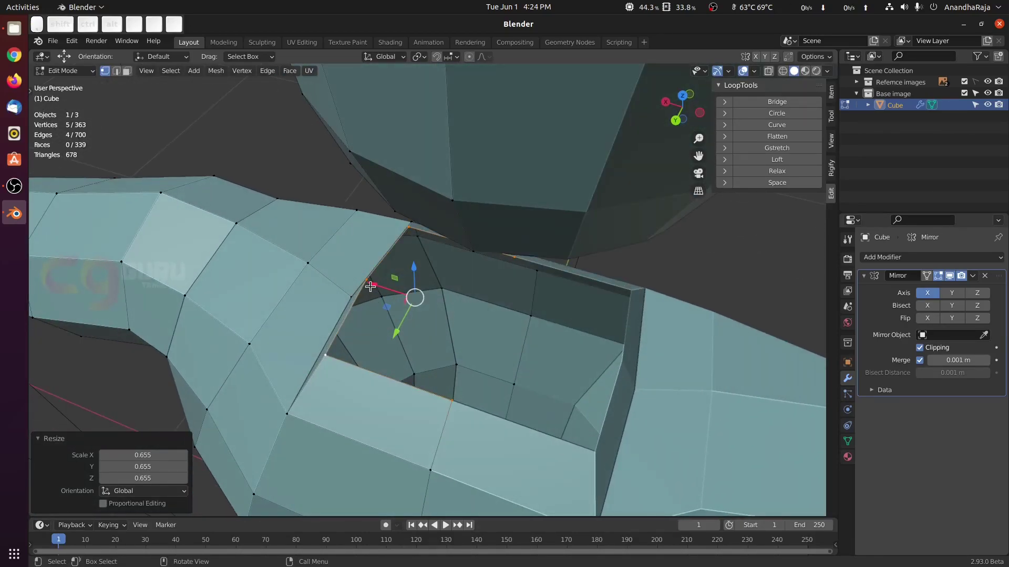
drag(372, 287, 405, 294)
mouse_move(516, 317)
middle_down()
mouse_move(515, 324)
mouse_move(538, 300)
mouse_move(527, 286)
mouse_move(558, 257)
mouse_move(521, 303)
middle_up()
Step: Select the head's open edge loop along with the neck border and connect the two with the LoopTools Bridge
middle_drag(436, 201, 409, 187)
alt+shift+click(404, 176)
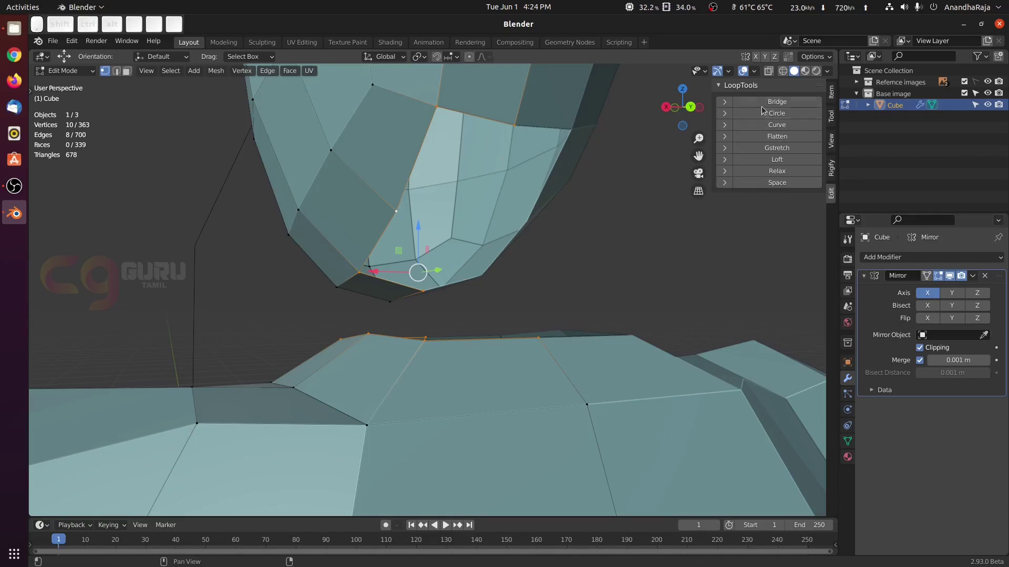
click(777, 101)
middle_drag(488, 215, 527, 218)
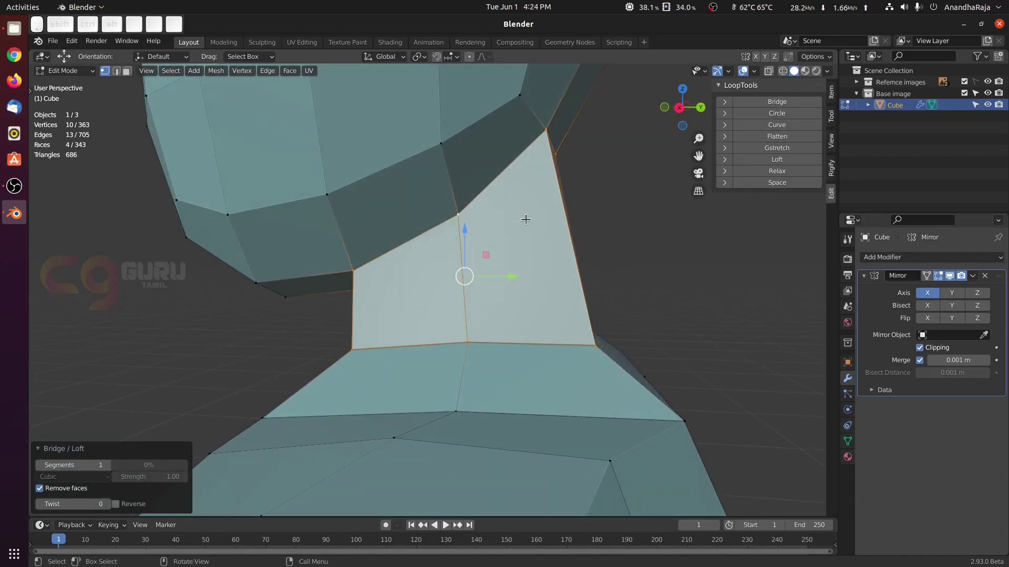
scroll(526, 219, down, 2)
middle_drag(412, 225, 375, 232)
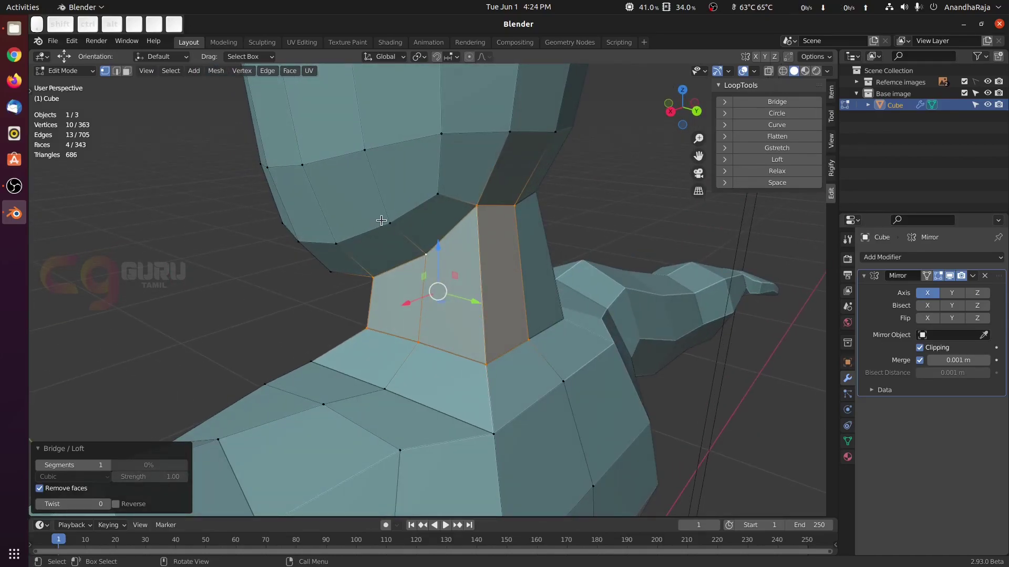
Step: Edge-slide the three side vertices of the head-neck seam up toward the head with a factor of about -0.366
key(KP_1)
key(z)
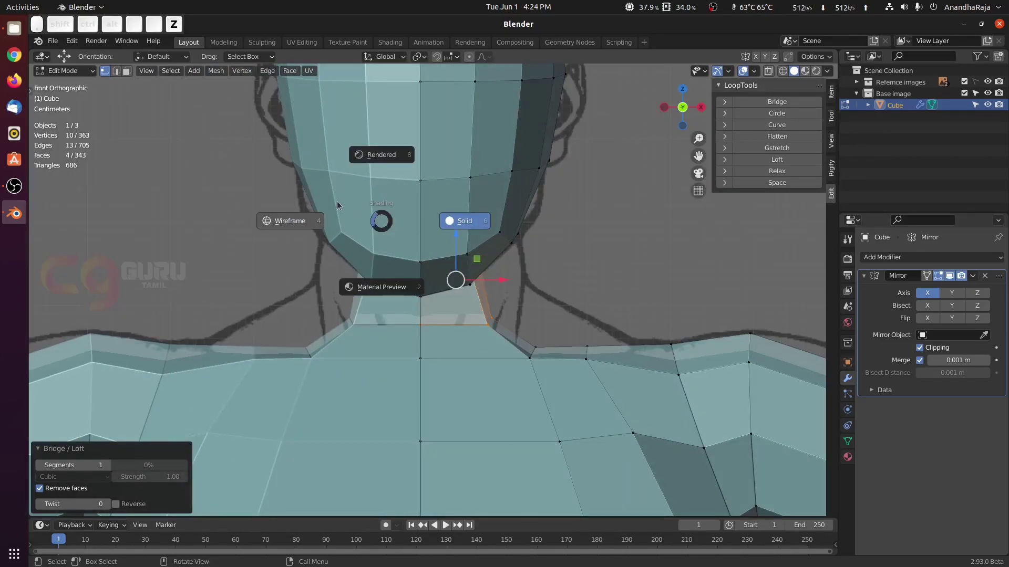
click(303, 217)
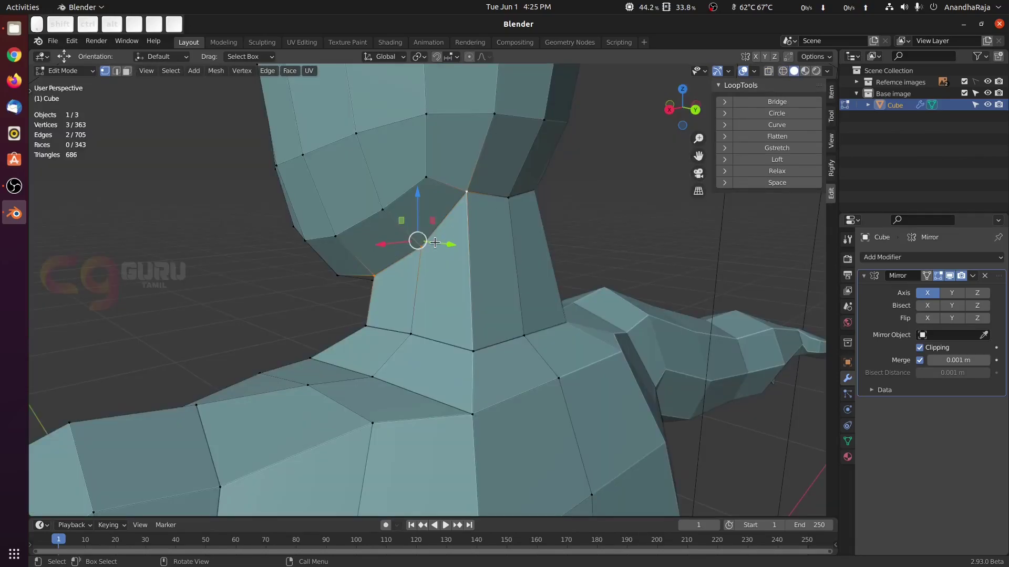
key(g)
key(g)
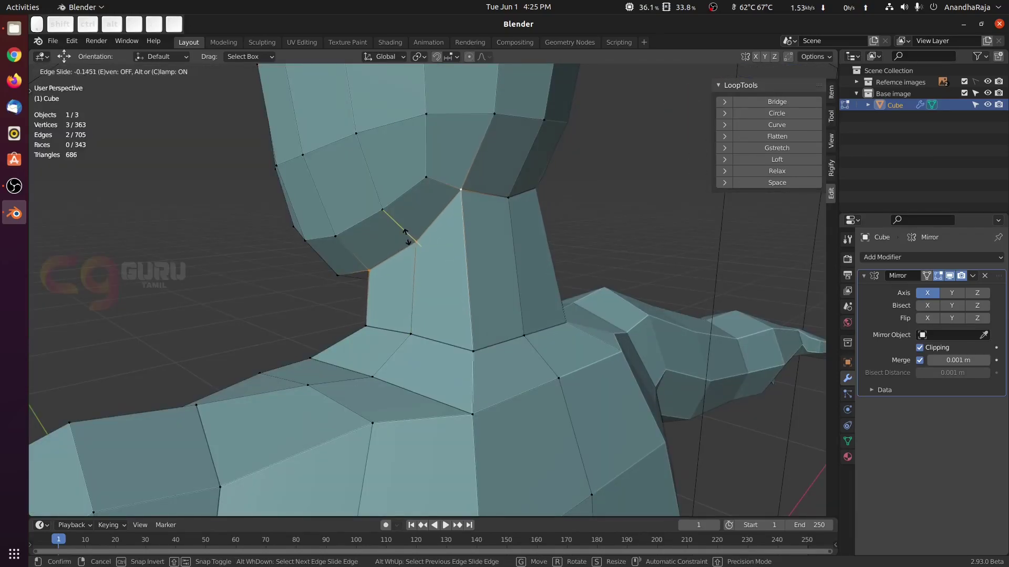
click(390, 224)
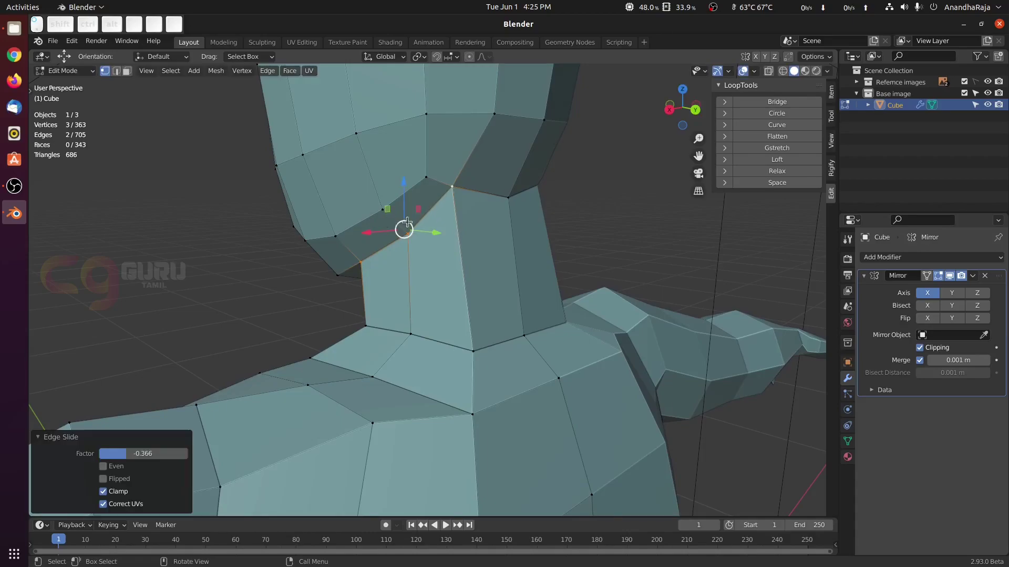
middle_drag(389, 224, 577, 260)
Step: In front wireframe view, move the lower neck loop about 0.023 m outward along X and 0.014 m up along Z
key(KP_1)
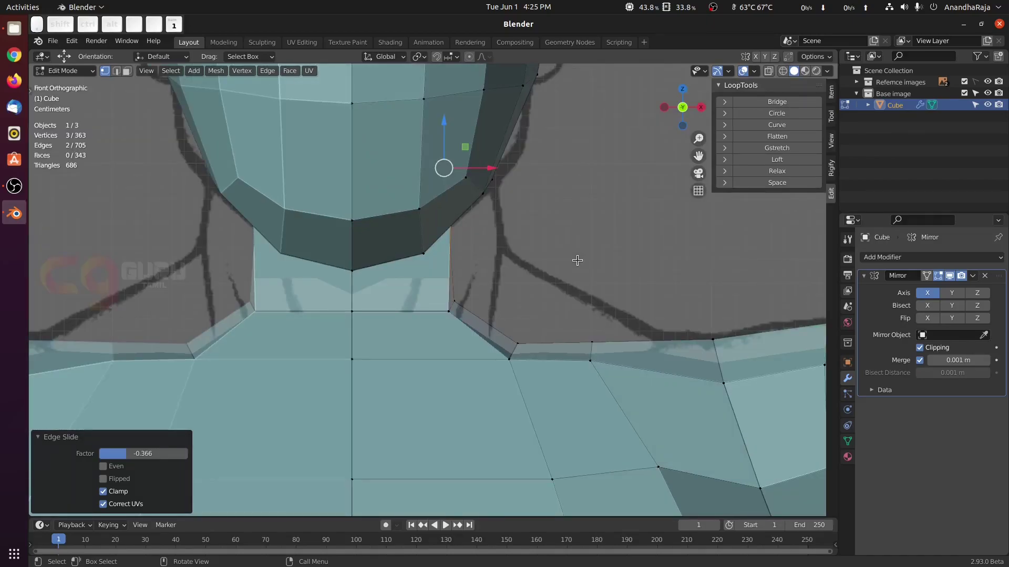
key(z)
click(508, 261)
click(259, 293)
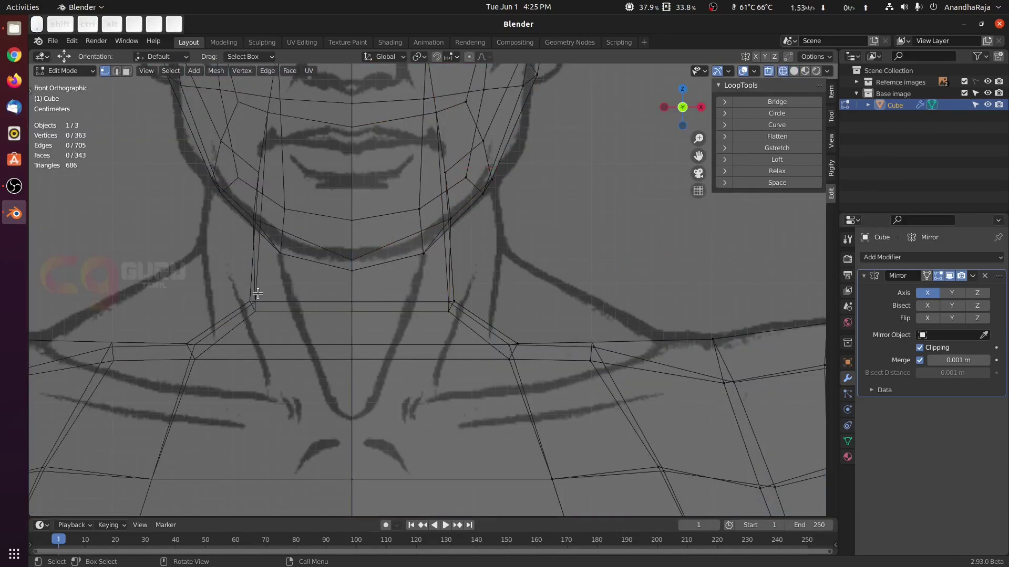
drag(221, 290, 496, 318)
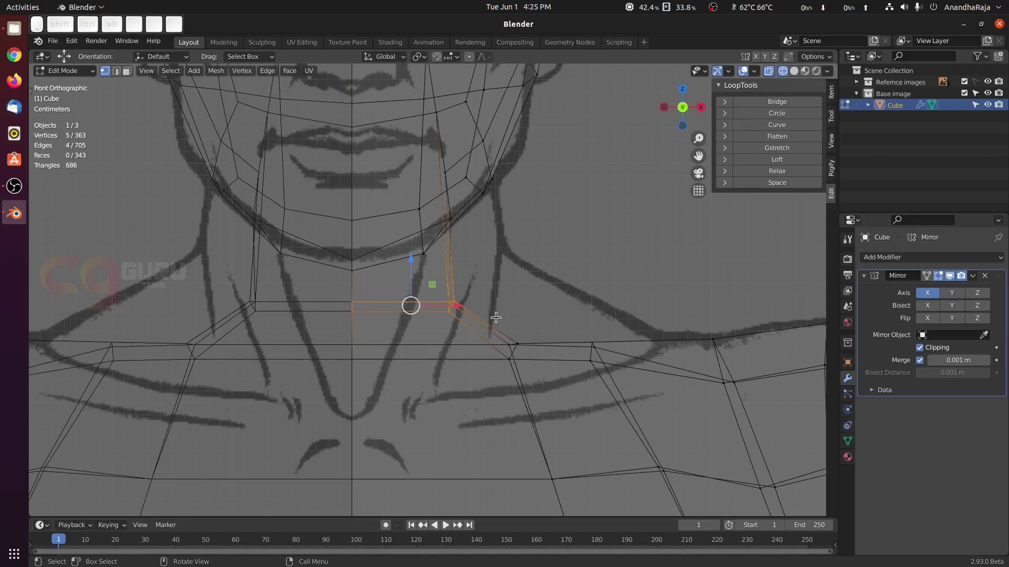
key(g)
click(446, 316)
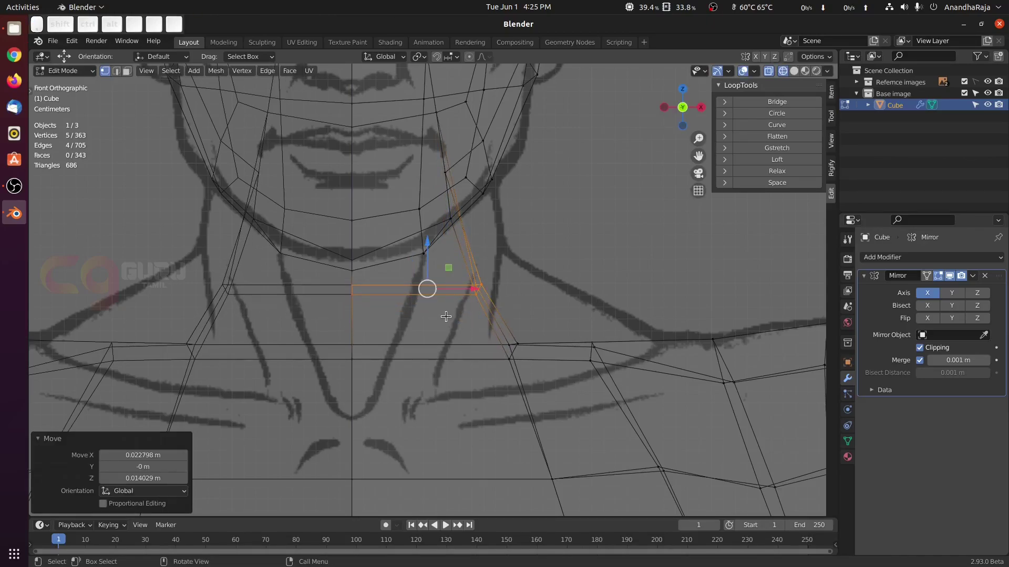
Step: Move the lower neck loop's side vertices and the adjacent inner shoulder vertices outward and up onto the reference outline
drag(455, 307, 512, 274)
key(g)
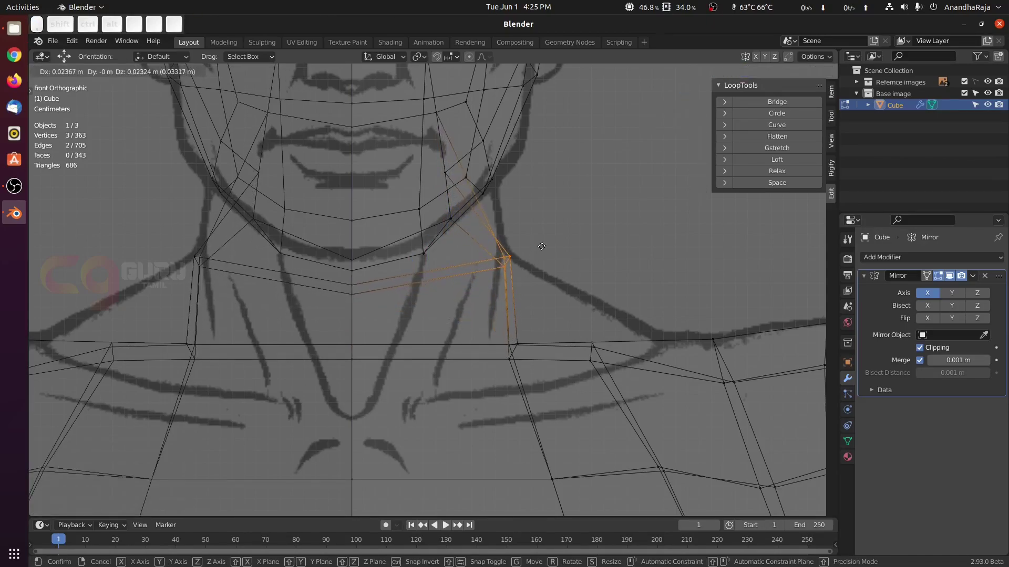
click(542, 246)
drag(497, 366, 537, 334)
key(g)
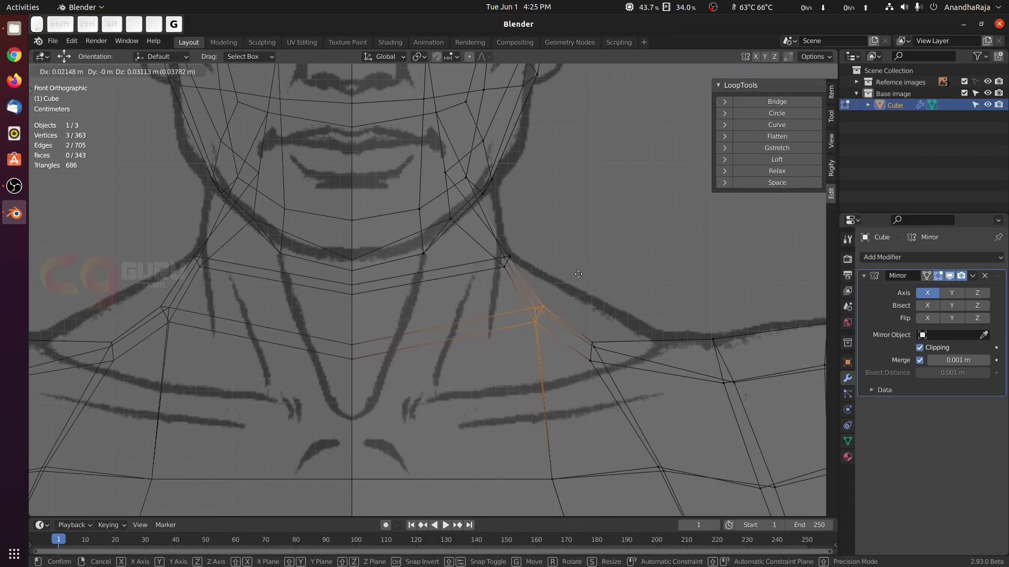
click(583, 265)
Step: Move the mid-shoulder vertices about 0.023 m along X and 0.027 m up onto the reference shoulder line, and return to solid shading
click(590, 361)
drag(570, 388, 625, 314)
key(g)
click(655, 279)
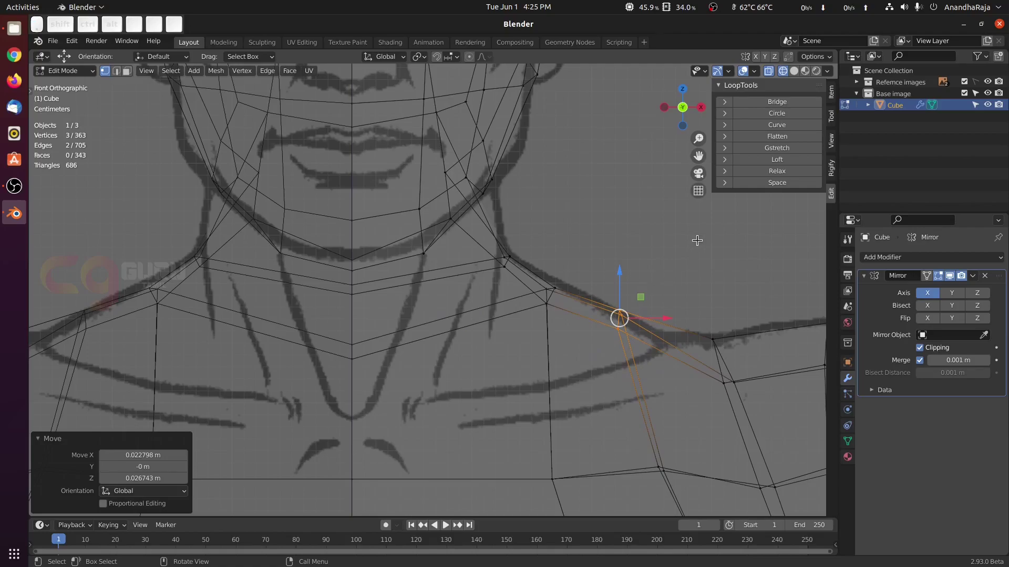
key(z)
key(z)
click(677, 252)
Step: Move two upper-back vertices behind the neck base forward along Y, the second by about 0.013 m
mouse_move(657, 277)
middle_down()
mouse_move(642, 289)
mouse_move(528, 306)
middle_up()
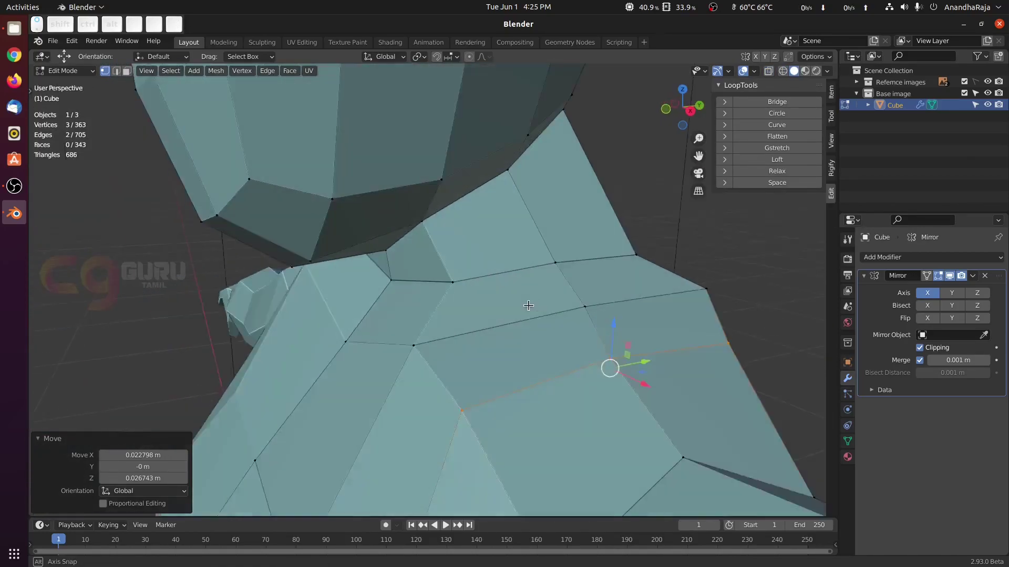
scroll(572, 335, down, 3)
middle_drag(576, 337, 496, 340)
scroll(496, 346, down, 2)
shift+middle_drag(499, 392, 518, 337)
click(533, 298)
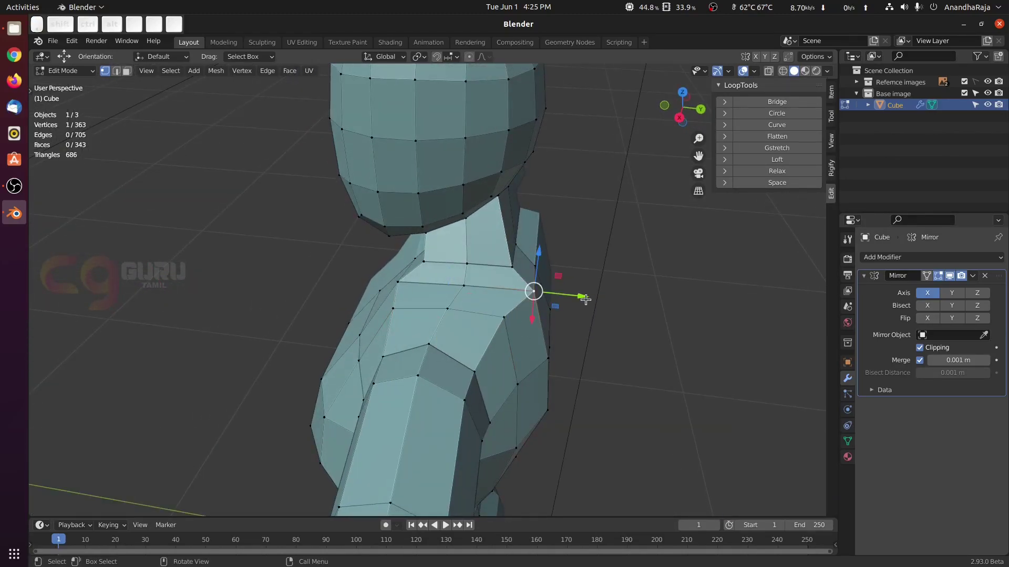
drag(585, 299, 562, 296)
middle_drag(563, 296, 398, 319)
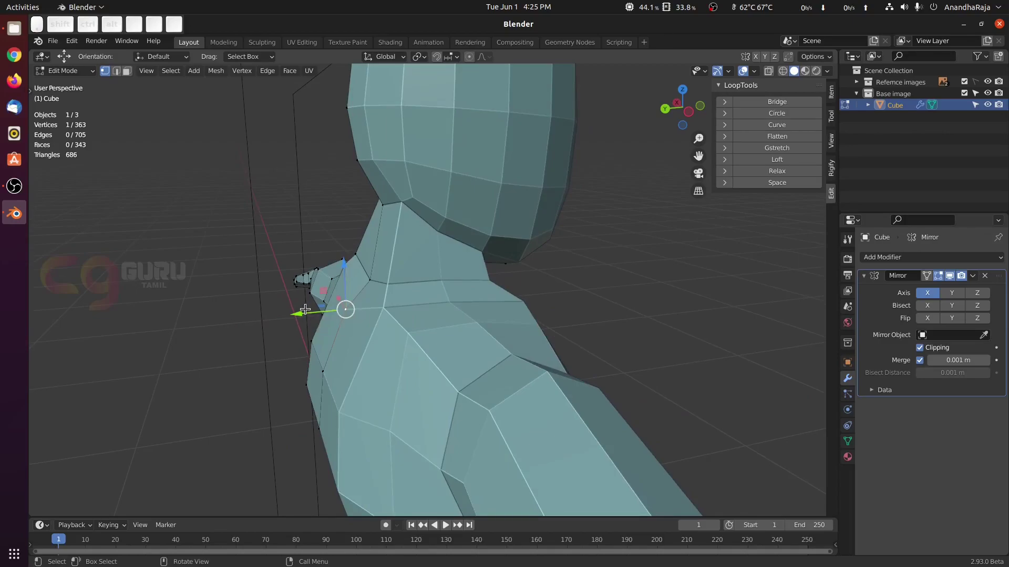
drag(300, 312, 309, 310)
middle_drag(309, 310, 566, 328)
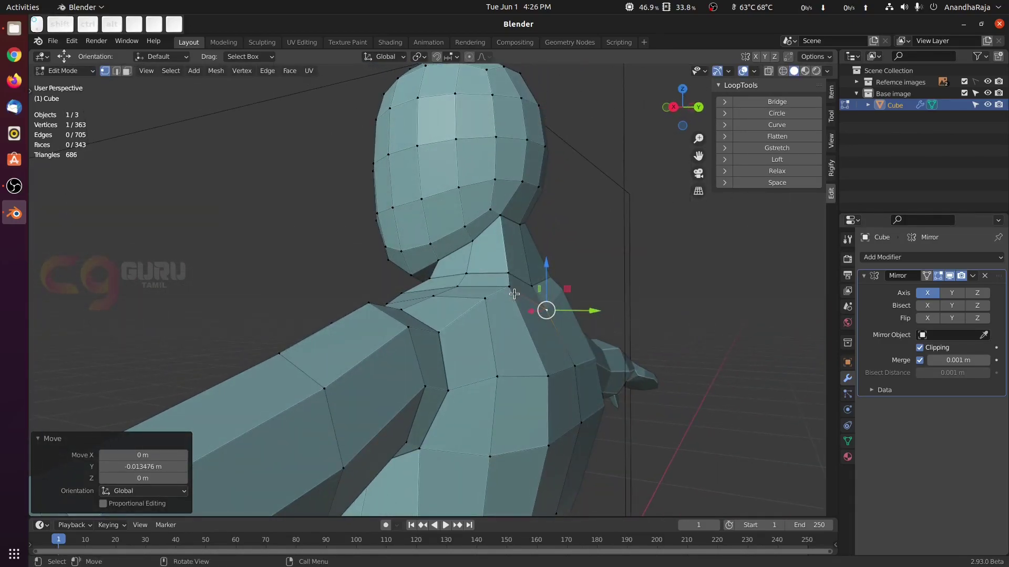
Step: Lower the rear shoulder vertex beside the neck base about 0.007 m along Z
key(g)
key(z)
click(507, 254)
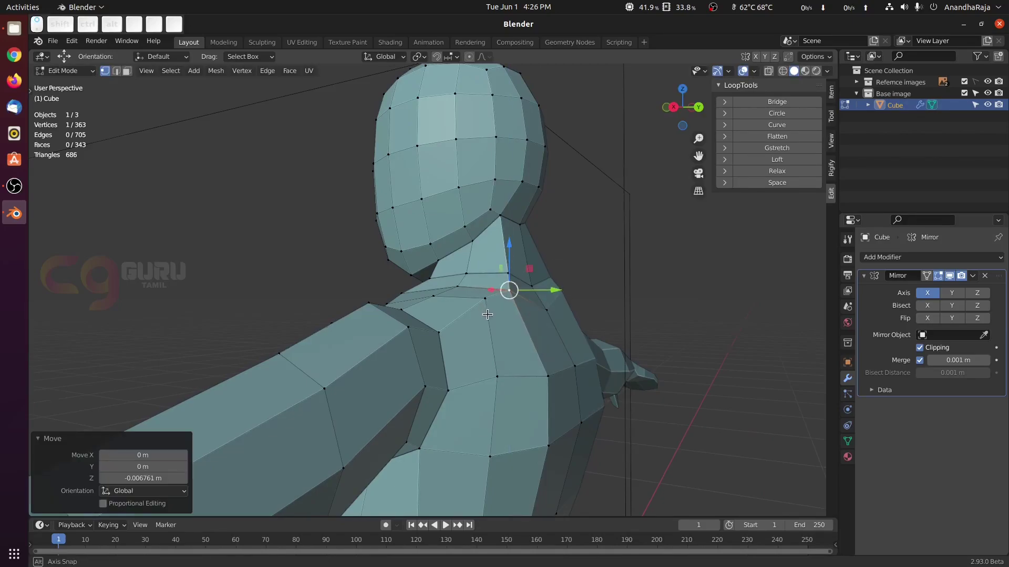
Step: Move the front centre vertex of the neck base back about 0.012 m along Y
middle_drag(506, 253, 432, 348)
drag(440, 320, 449, 322)
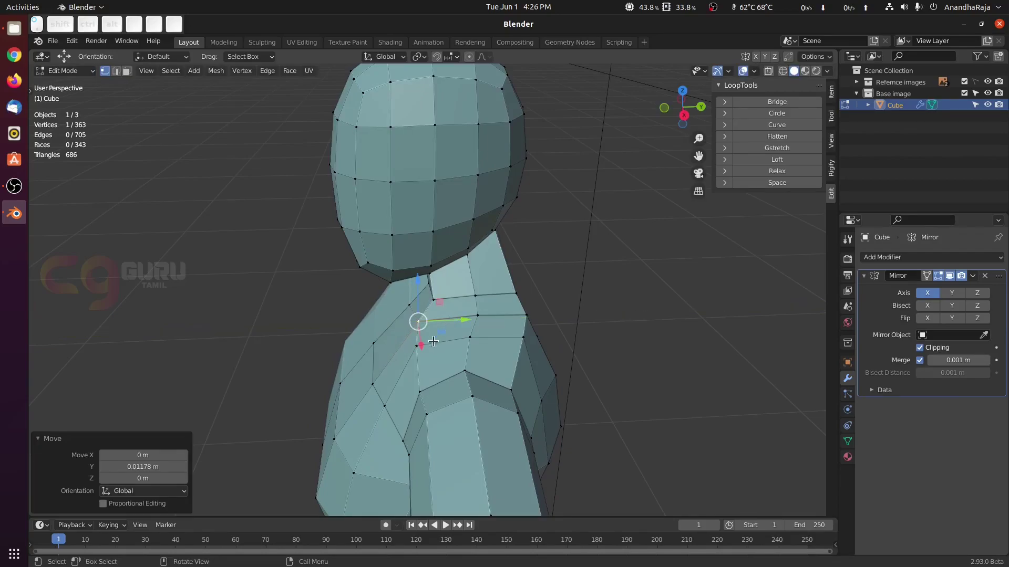
middle_drag(449, 321, 486, 371)
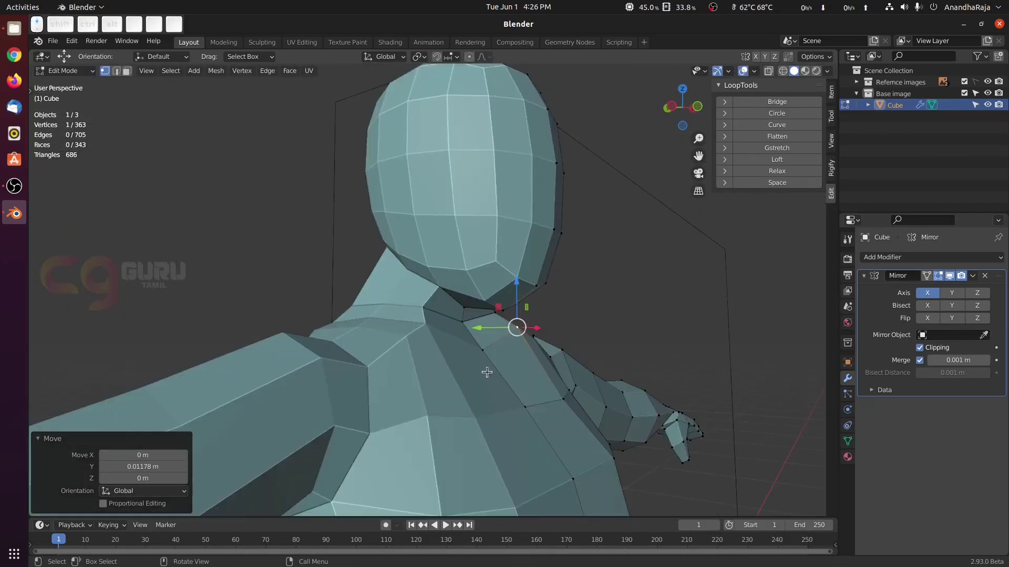
Step: Compare the head, neck and shoulder profile with the side reference image in wireframe shading
scroll(518, 389, down, 6)
shift+middle_drag(544, 426, 525, 288)
middle_drag(541, 360, 508, 321)
scroll(538, 360, down, 1)
scroll(521, 360, down, 1)
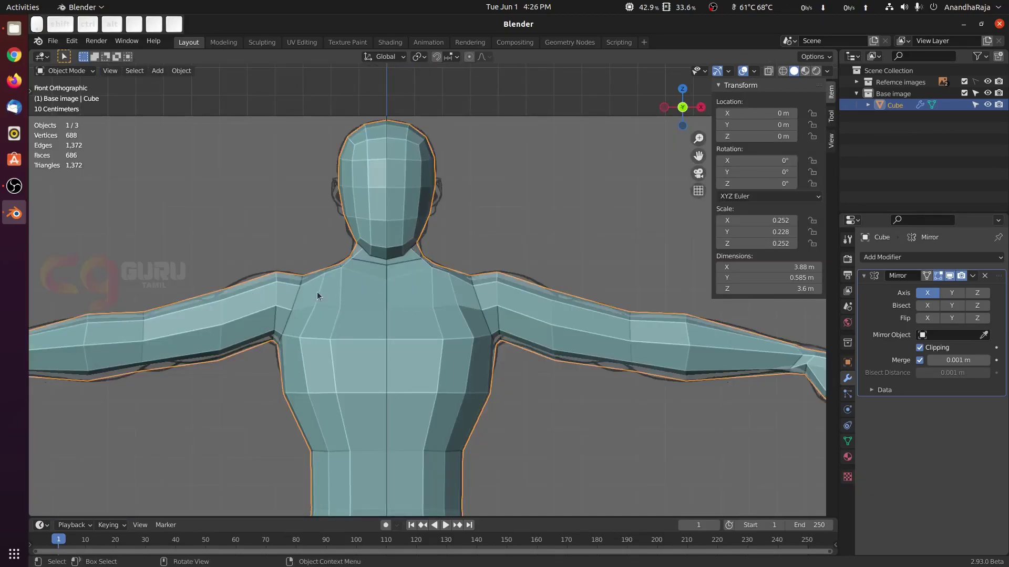
middle_drag(400, 248, 509, 264)
key(KP_3)
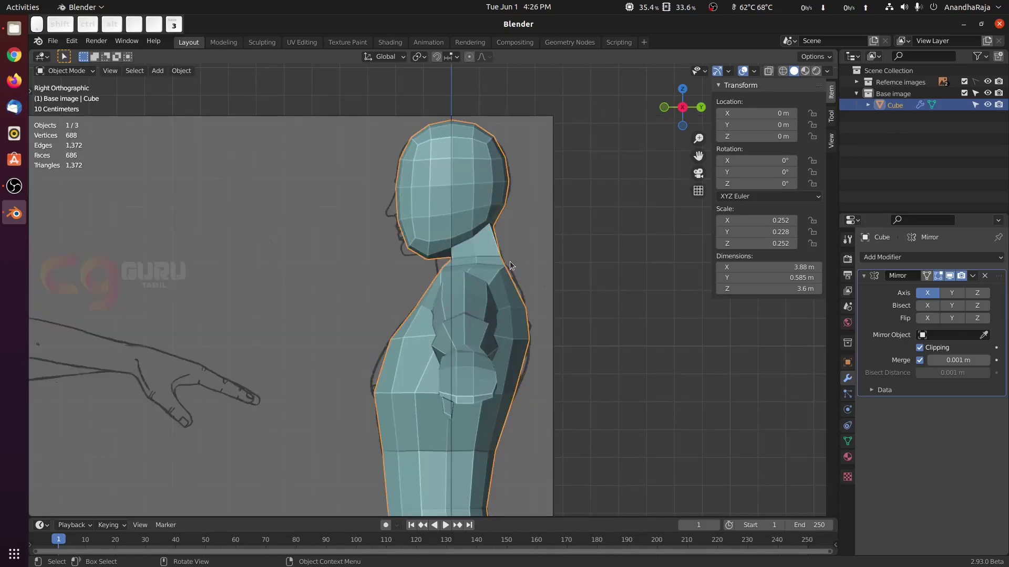
key(z)
key(z)
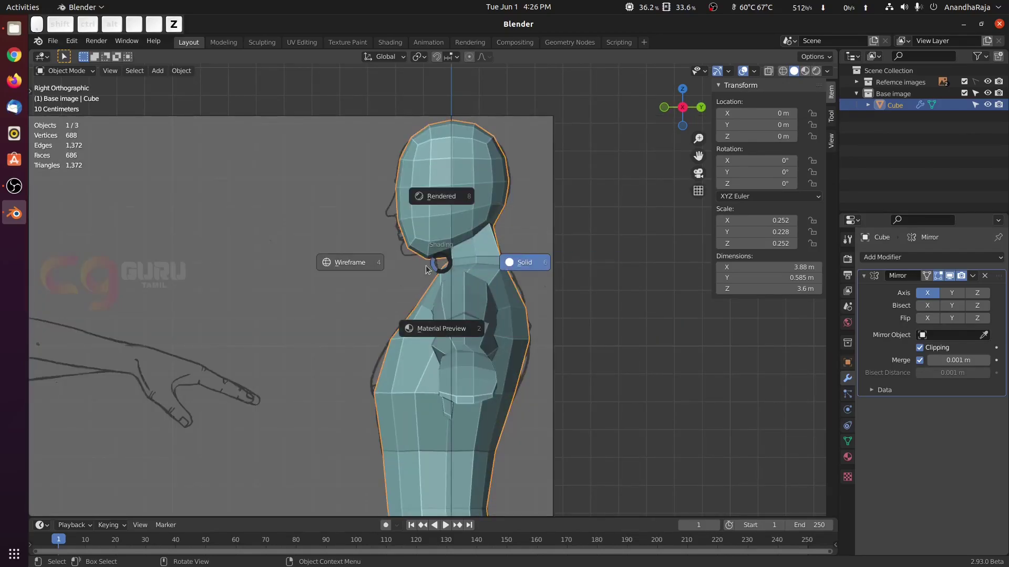
click(368, 269)
scroll(615, 258, up, 6)
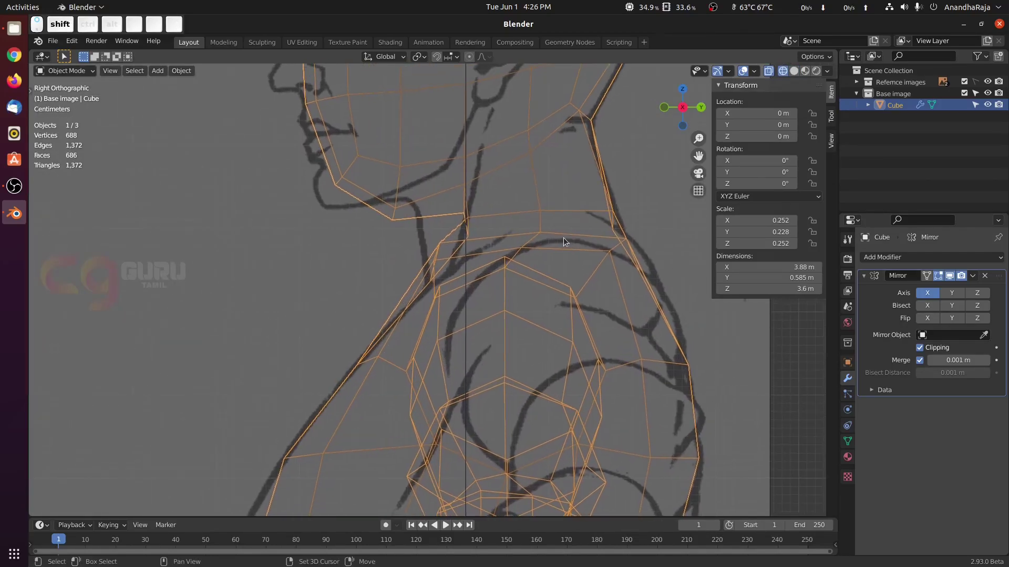
Step: In solid shading, slide the two upper front neck vertices forward along the underside of the jaw
key(Tab)
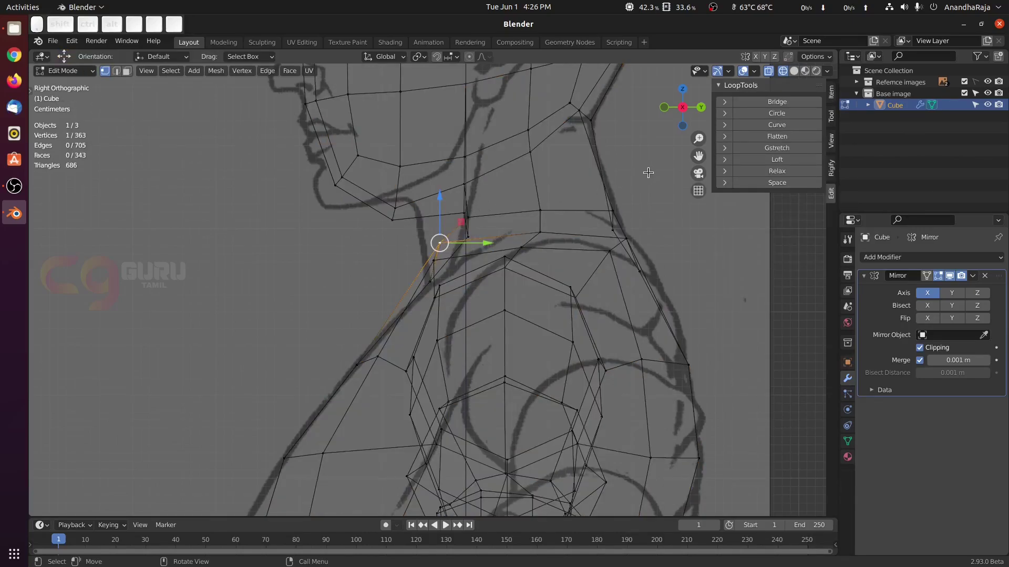
click(564, 194)
mouse_move(506, 209)
middle_down()
mouse_move(541, 221)
mouse_move(424, 225)
middle_up()
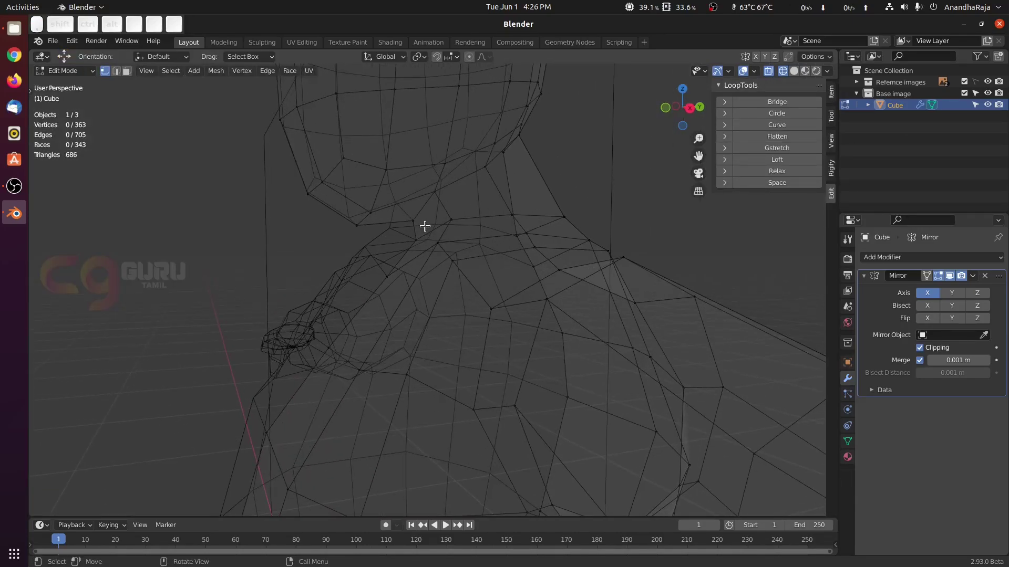
key(z)
click(516, 219)
middle_drag(515, 219, 363, 230)
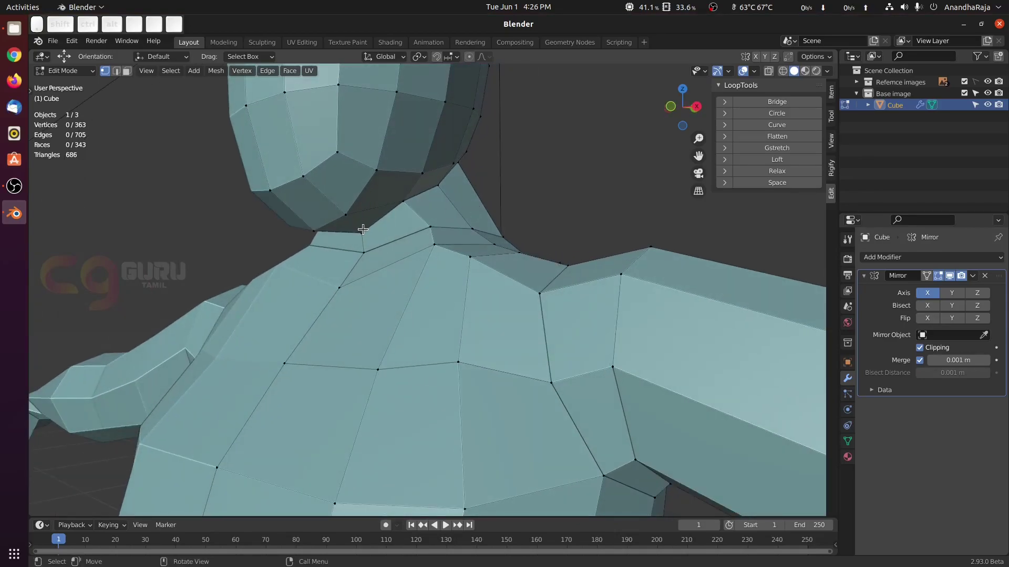
shift+click(430, 227)
middle_drag(430, 227, 341, 246)
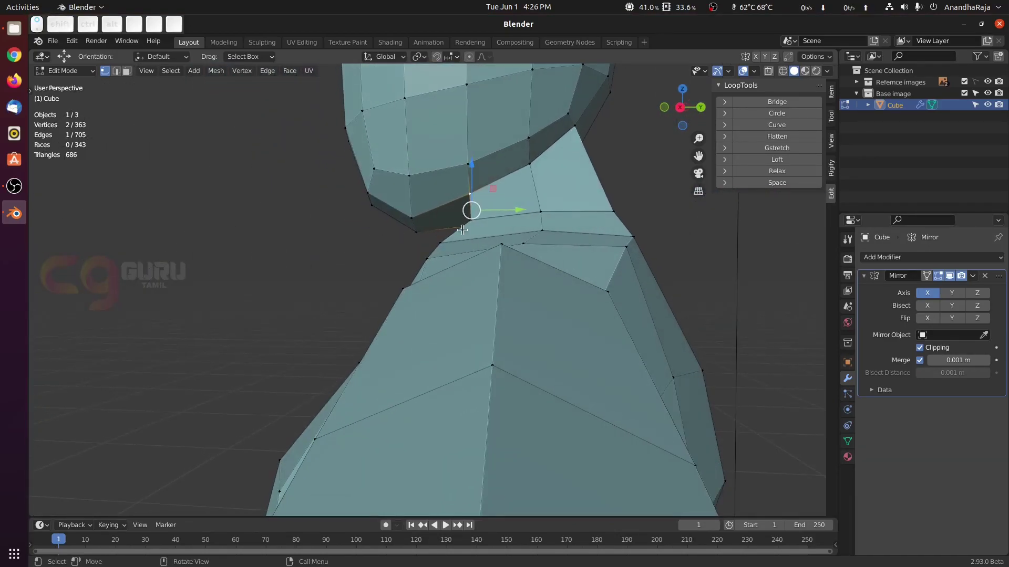
shift+middle_drag(466, 232, 452, 291)
scroll(453, 291, up, 3)
key(g)
key(g)
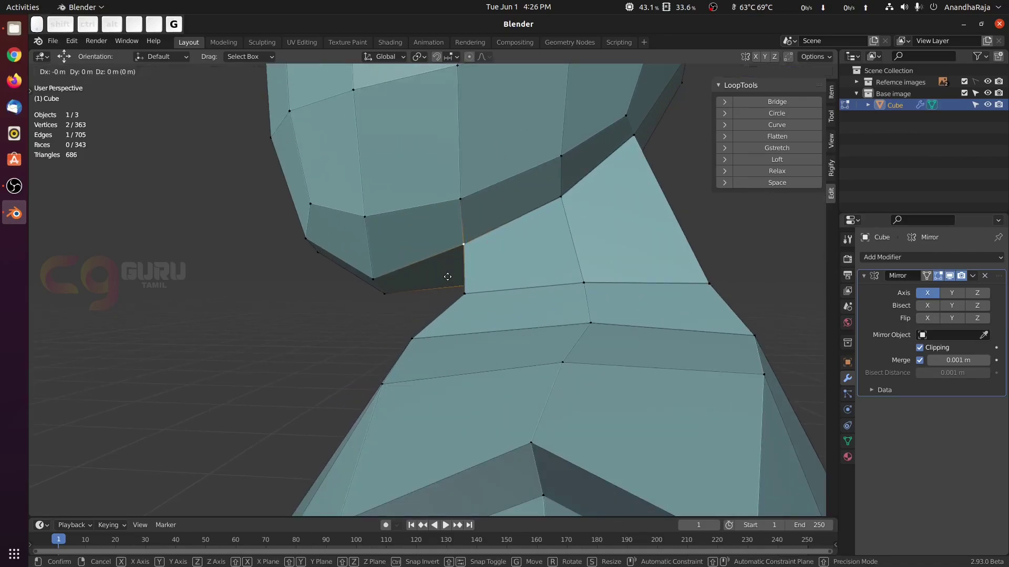
click(420, 280)
middle_drag(510, 279, 460, 281)
Step: Move the two front vertices of the neck loop below the jaw forward about 0.045 m along Y
click(367, 315)
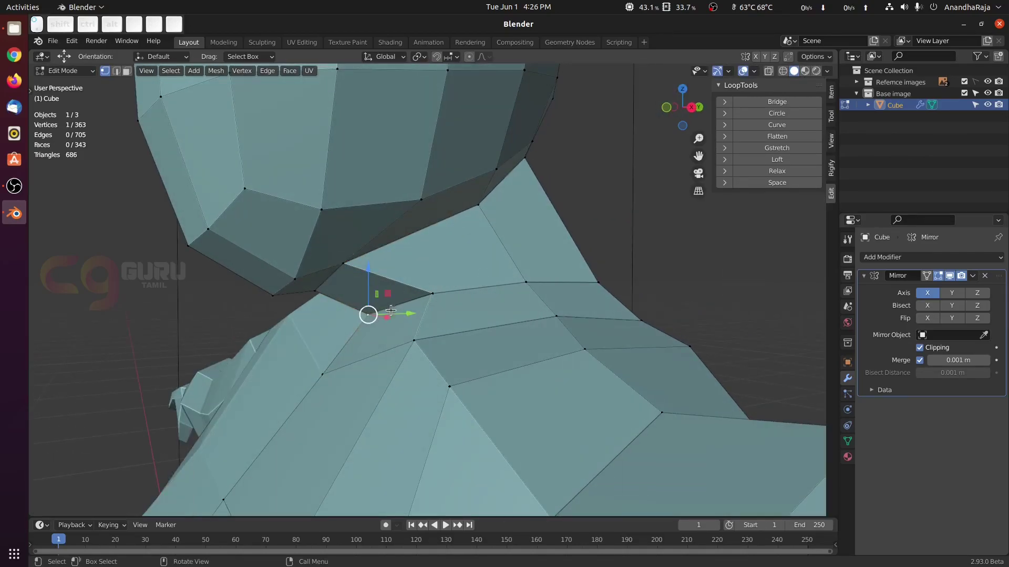
shift+click(430, 292)
middle_drag(372, 294, 414, 352)
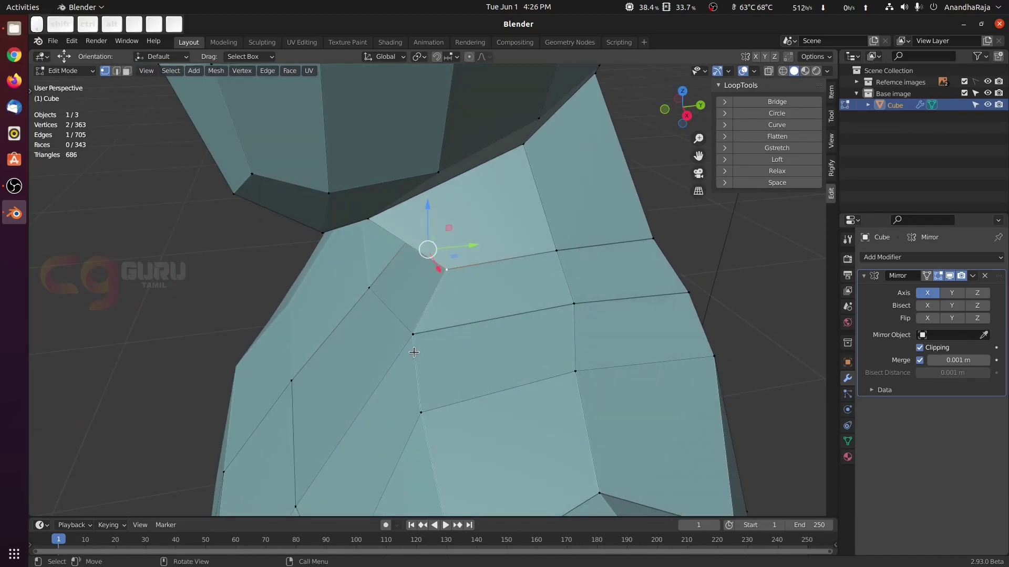
key(KP_3)
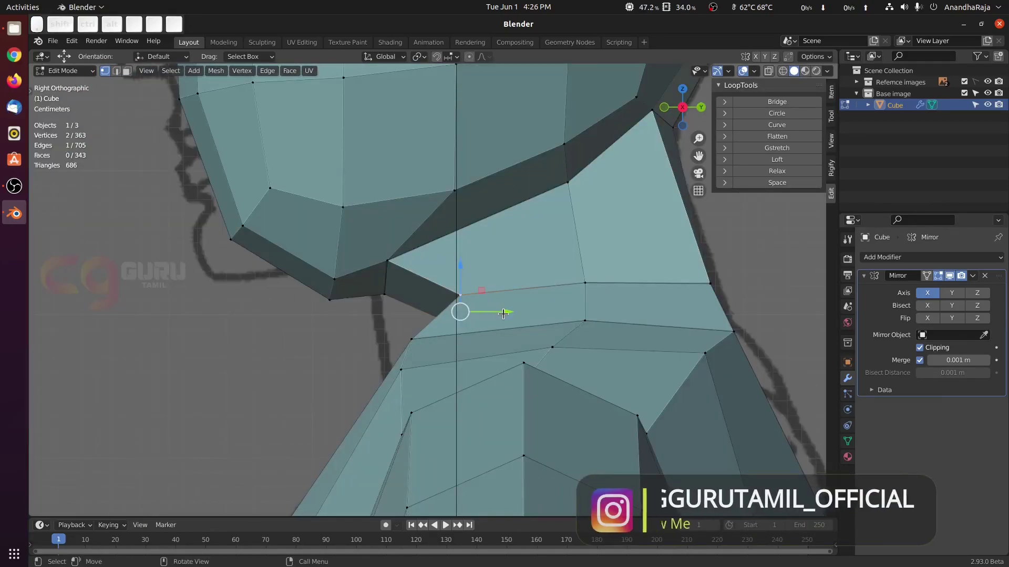
drag(503, 313, 446, 314)
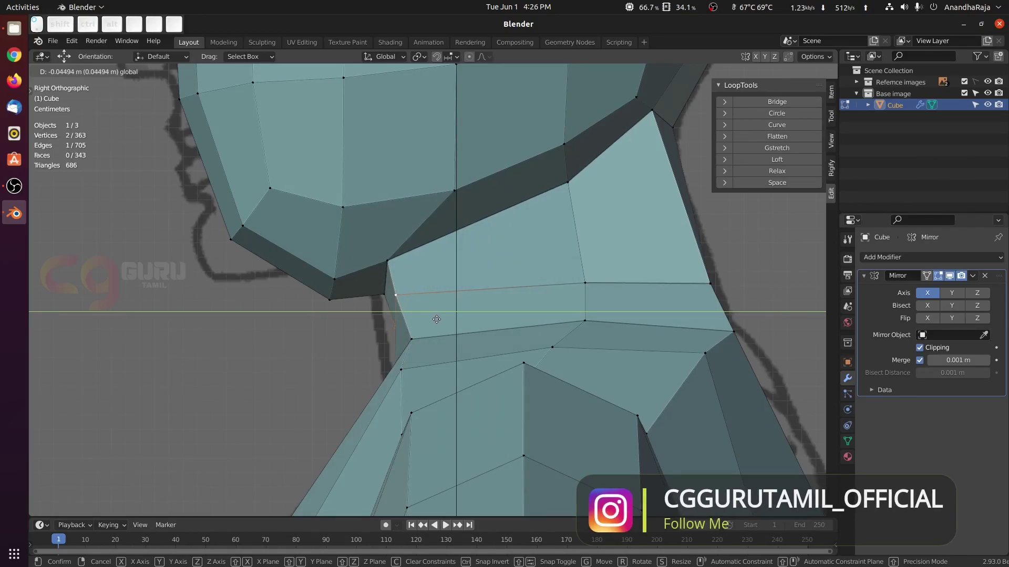
drag(437, 319, 437, 319)
middle_drag(440, 326, 385, 345)
scroll(515, 319, down, 2)
key(Tab)
scroll(466, 310, down, 2)
key(Tab)
Step: Move the front side vertex of that neck loop about 0.012 m inward along X and slightly back along Y
click(486, 272)
middle_drag(485, 273, 543, 312)
drag(555, 267, 538, 267)
middle_drag(538, 267, 422, 293)
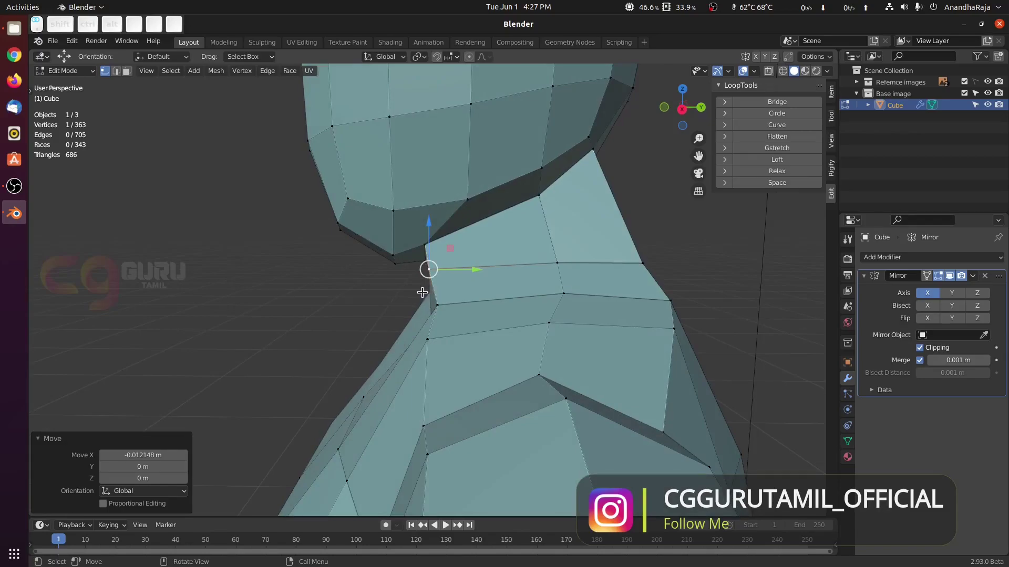
drag(468, 271, 474, 270)
middle_drag(475, 271, 533, 293)
Step: Return to Object Mode, shade the body mesh smooth and inspect it from several sides
key(Tab)
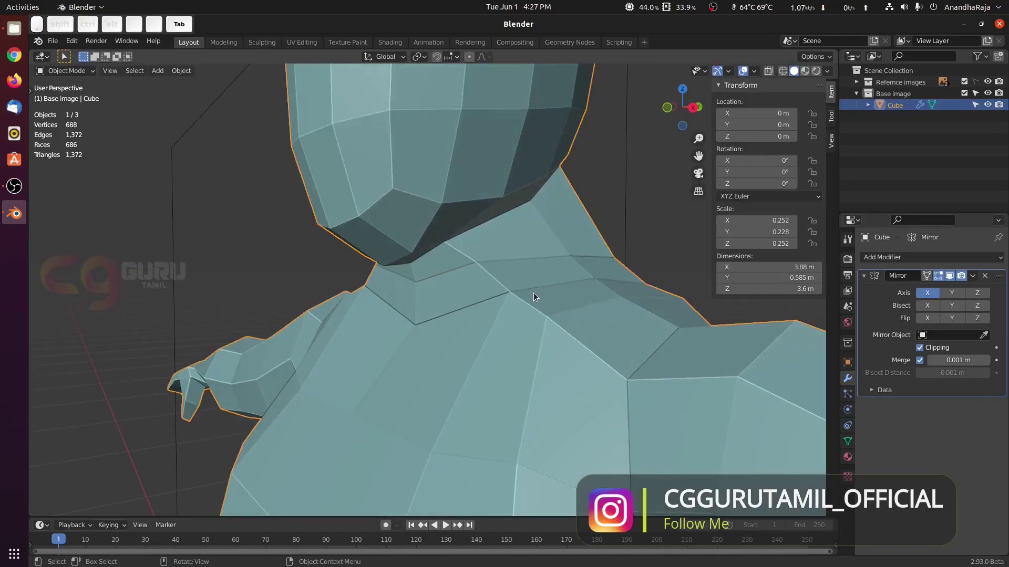
scroll(530, 305, down, 4)
middle_drag(465, 311, 497, 301)
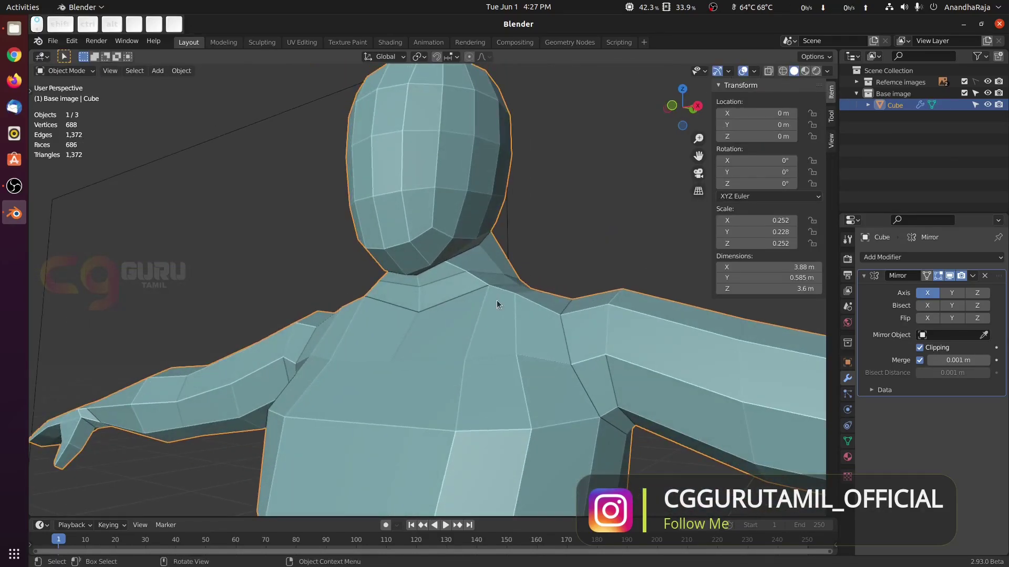
right_click(492, 310)
click(496, 299)
scroll(540, 313, down, 2)
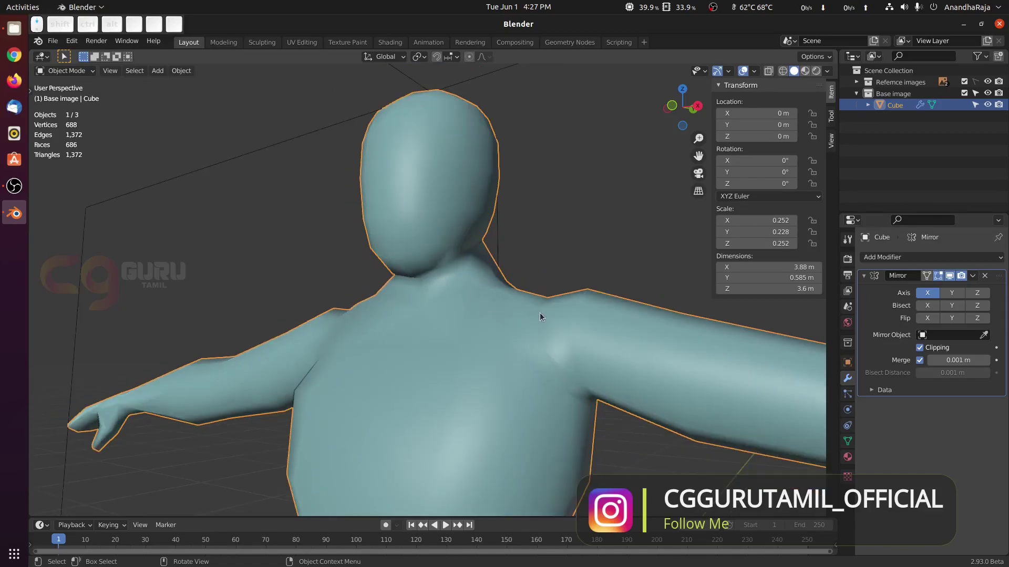
shift+middle_drag(482, 370, 434, 216)
middle_drag(412, 305, 499, 336)
scroll(507, 346, down, 6)
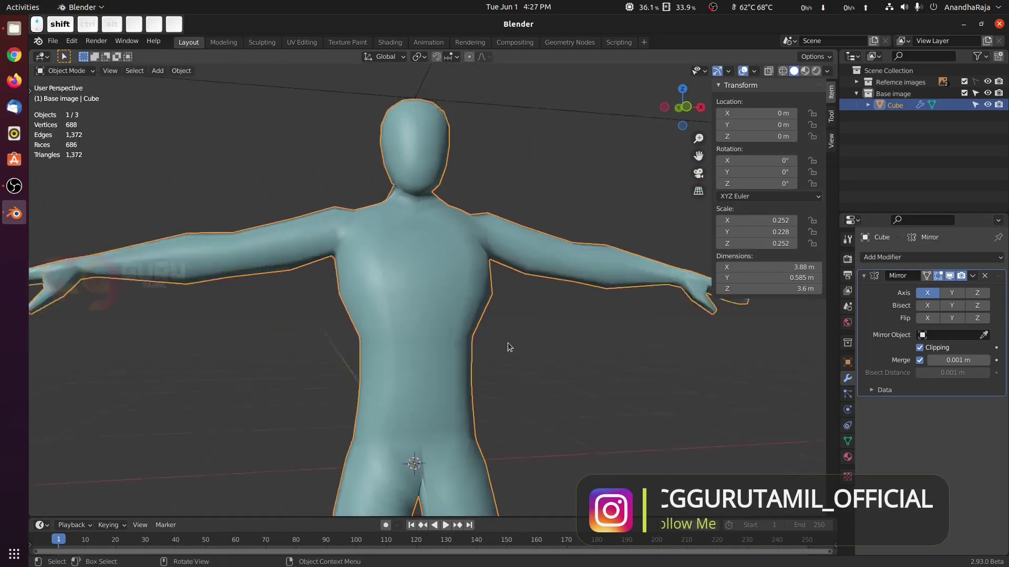
shift+middle_drag(386, 347, 411, 292)
middle_drag(367, 288, 444, 313)
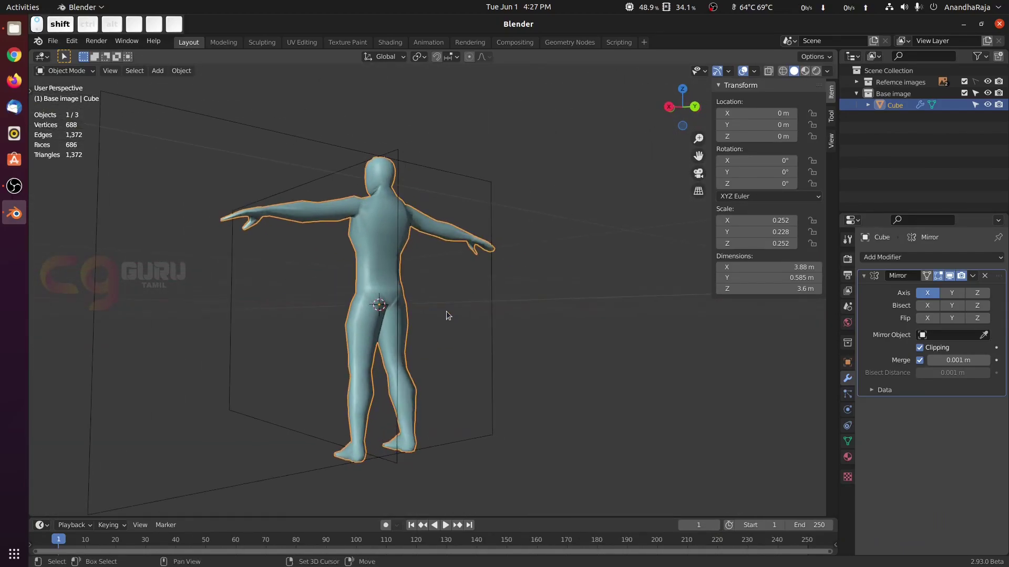
Step: Turn the viewport's Cavity shading off and back on to compare the body's surface
scroll(383, 104, up, 5)
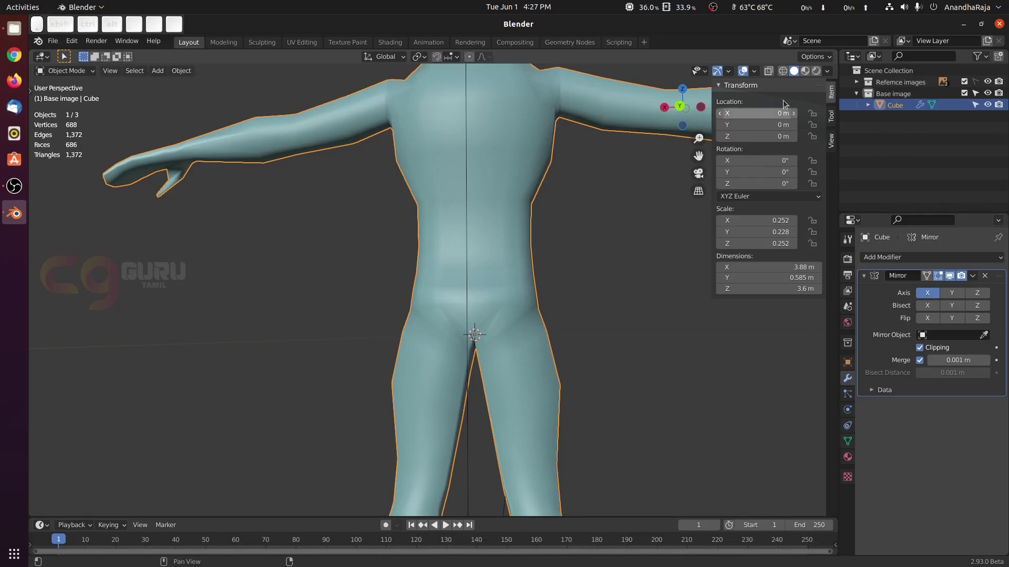
click(828, 57)
click(830, 59)
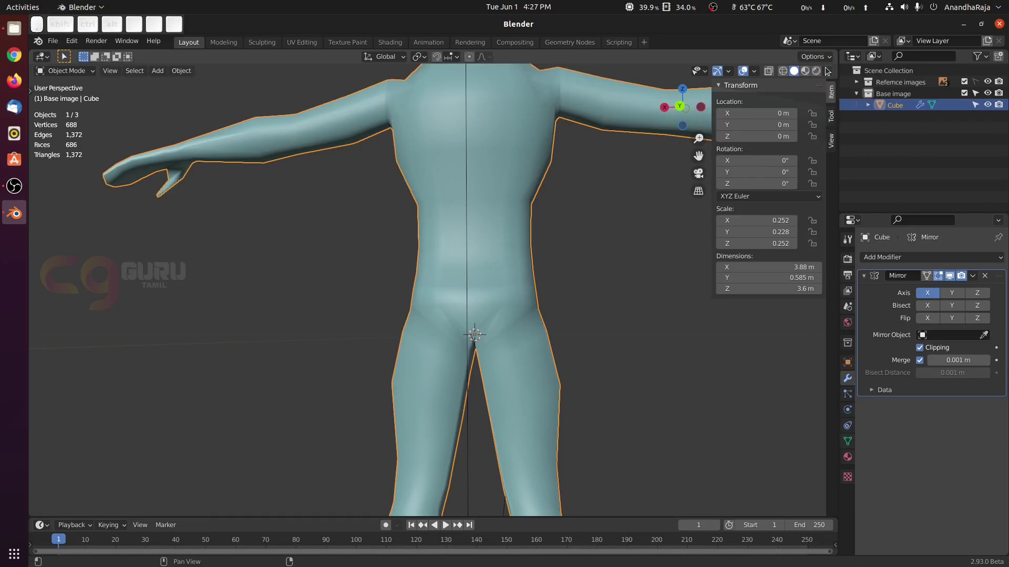
click(827, 71)
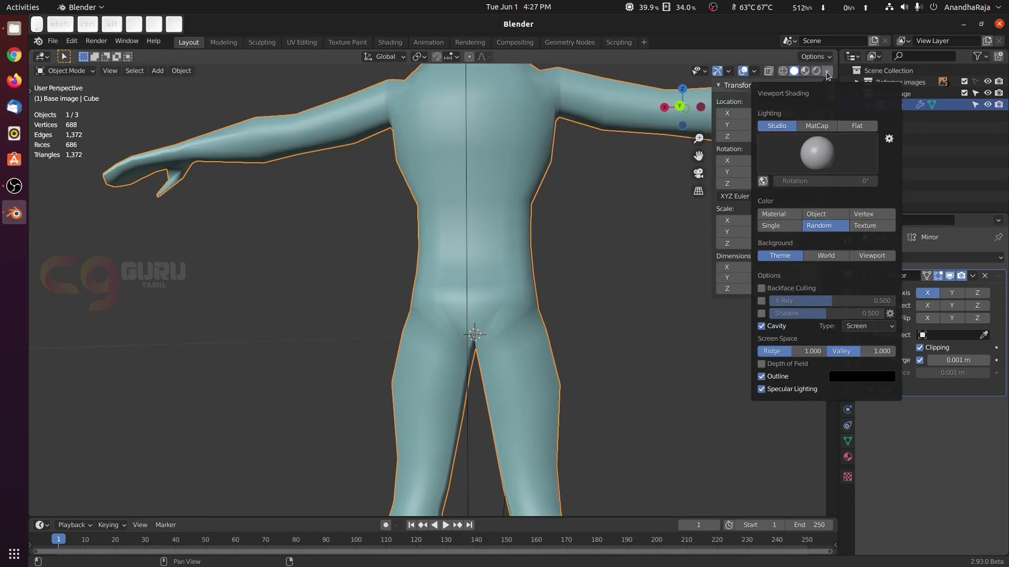
click(764, 327)
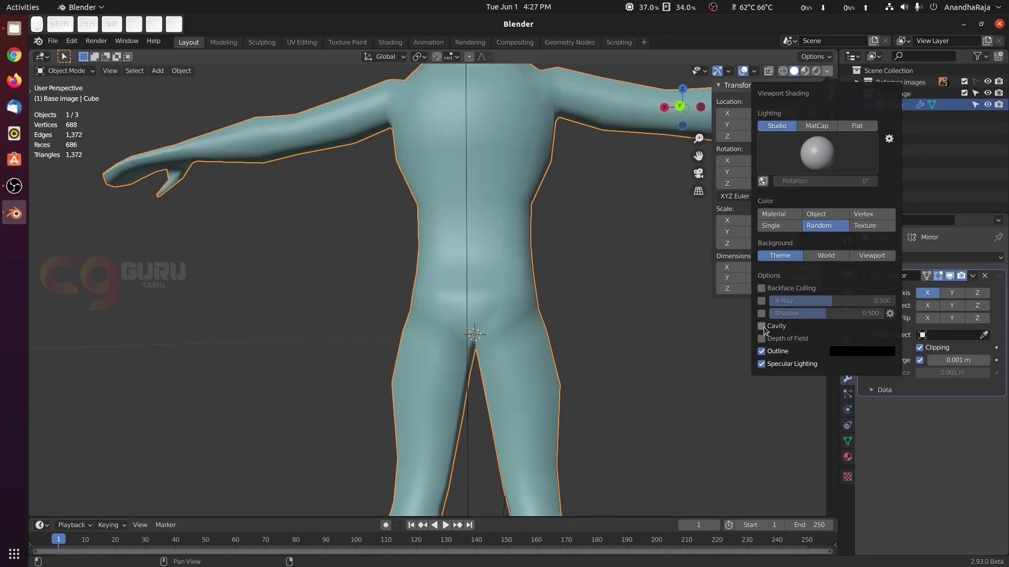
click(764, 327)
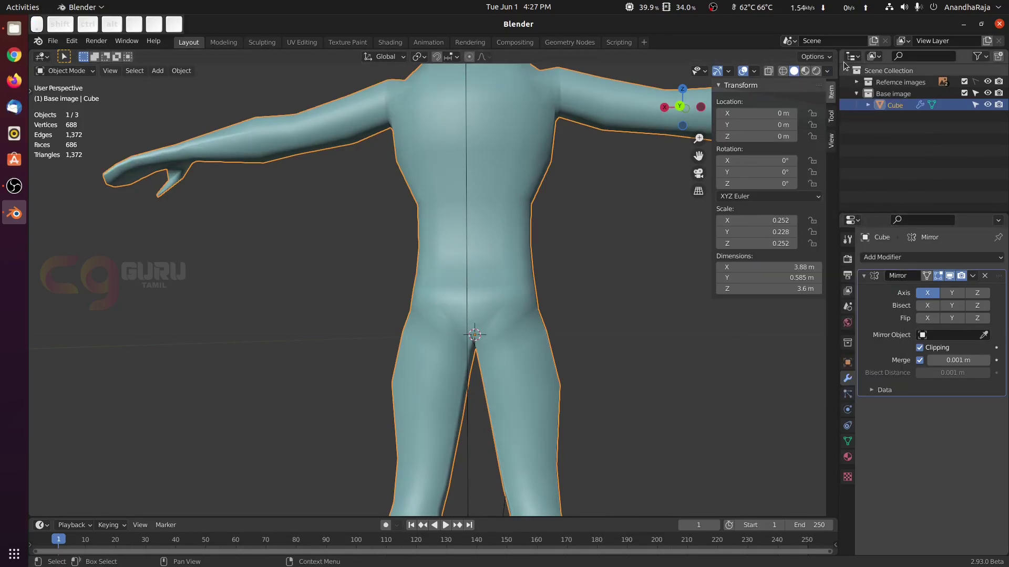
Step: Set the viewport lighting to MatCap and choose the glossy dark red matcap to judge the body's surface
click(826, 71)
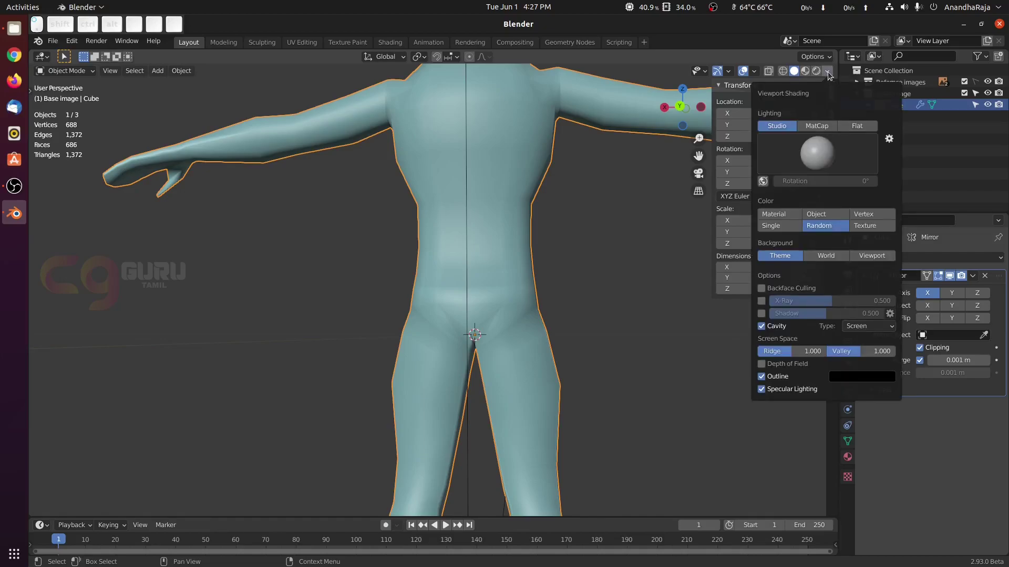
click(829, 127)
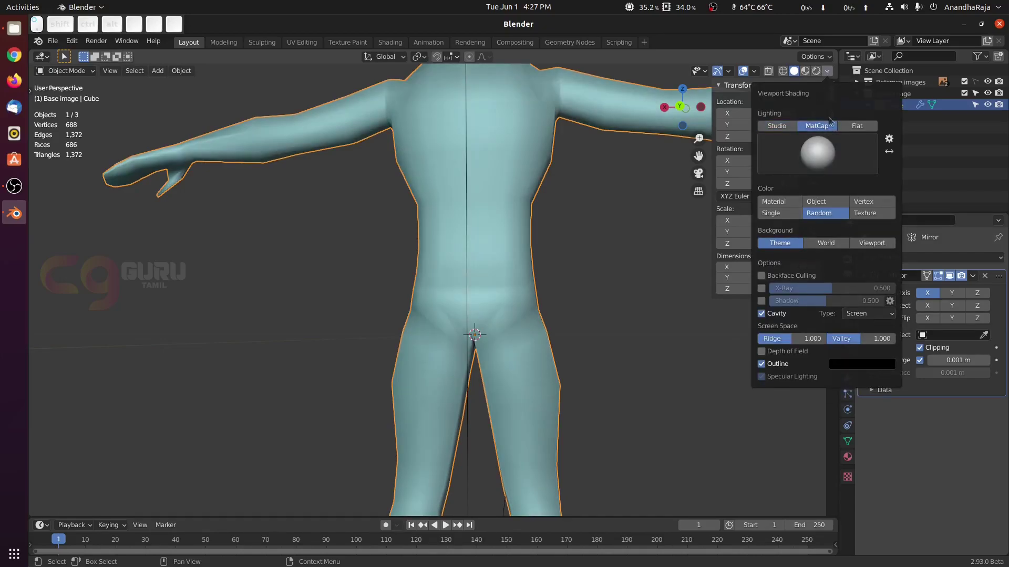
click(824, 155)
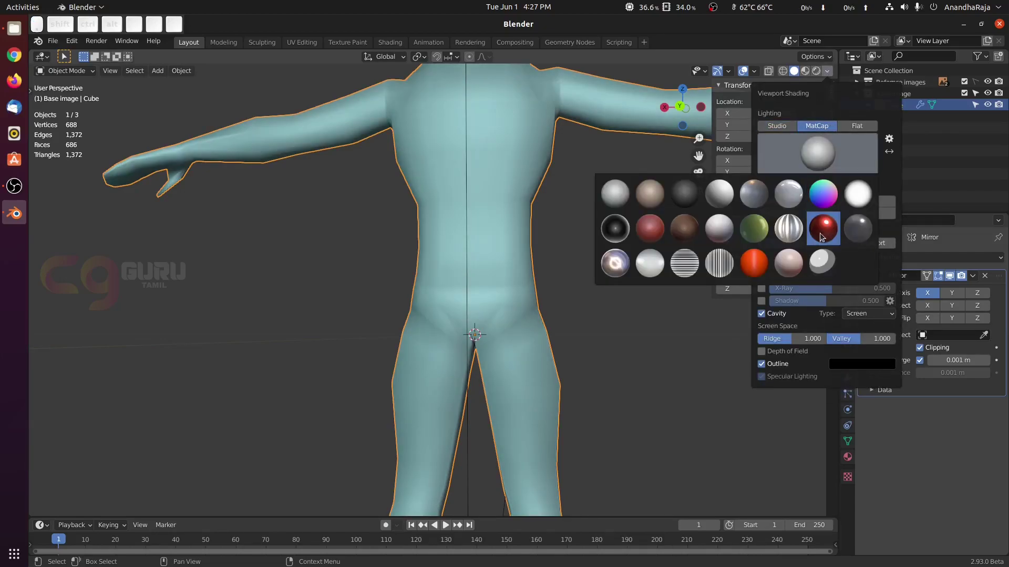
click(763, 257)
click(834, 147)
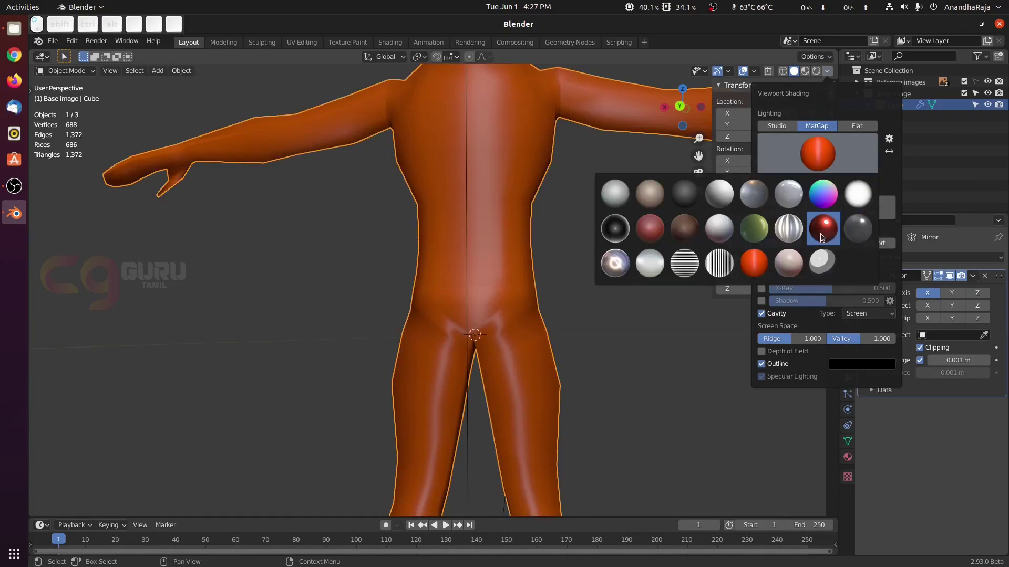
click(823, 228)
mouse_move(510, 237)
middle_down()
mouse_move(575, 244)
mouse_move(439, 231)
mouse_move(540, 238)
middle_up()
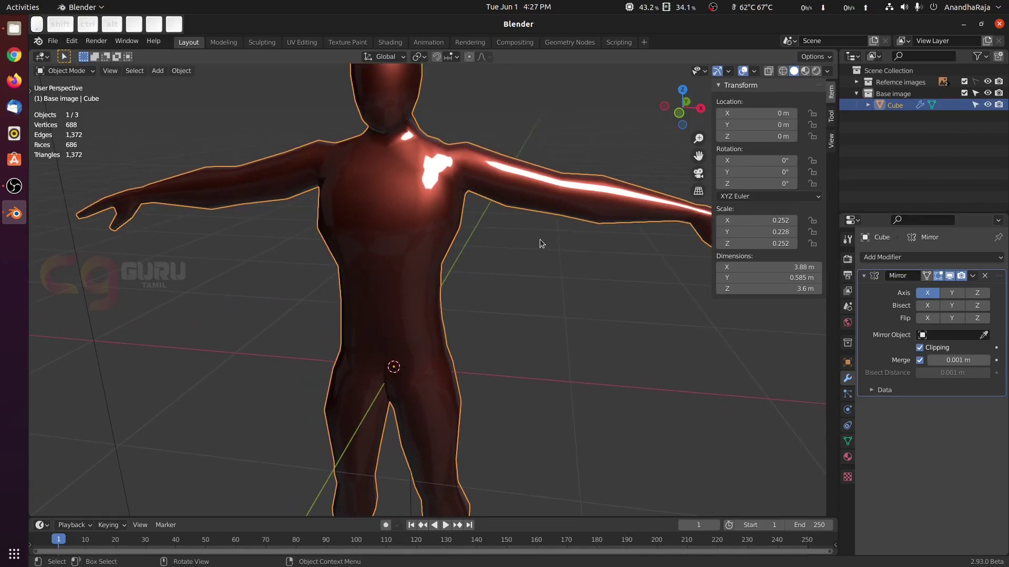